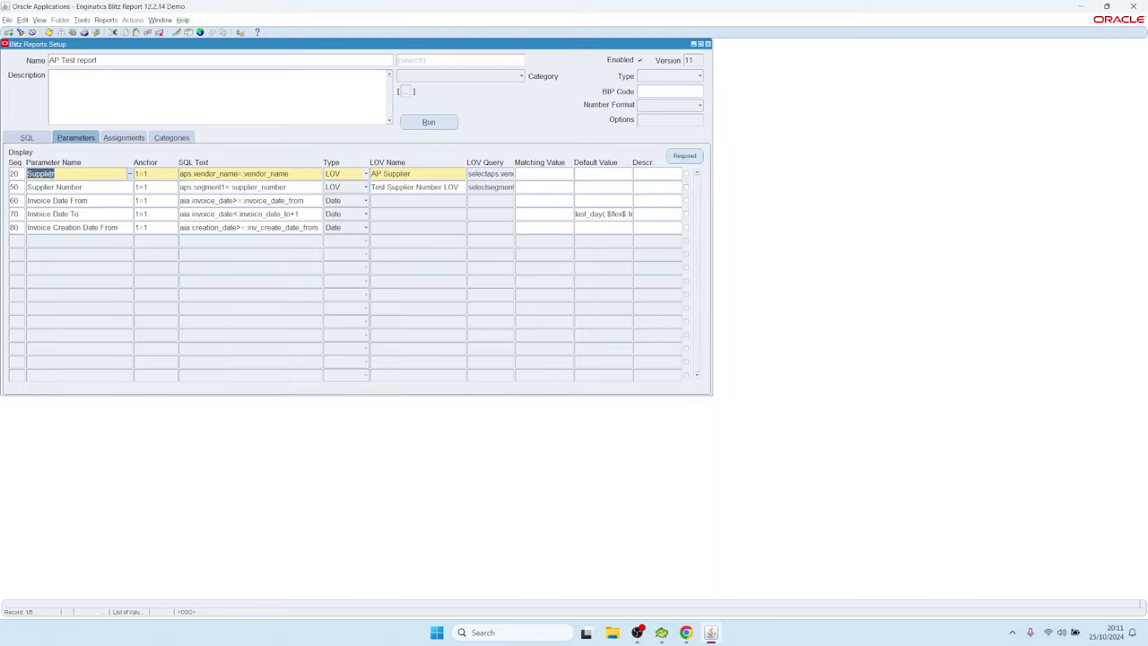
Step: Review the AP Test report's parameters, including the SQL text and anchor of the Supplier parameter
left_click(49, 187)
left_click(52, 200)
left_click(56, 214)
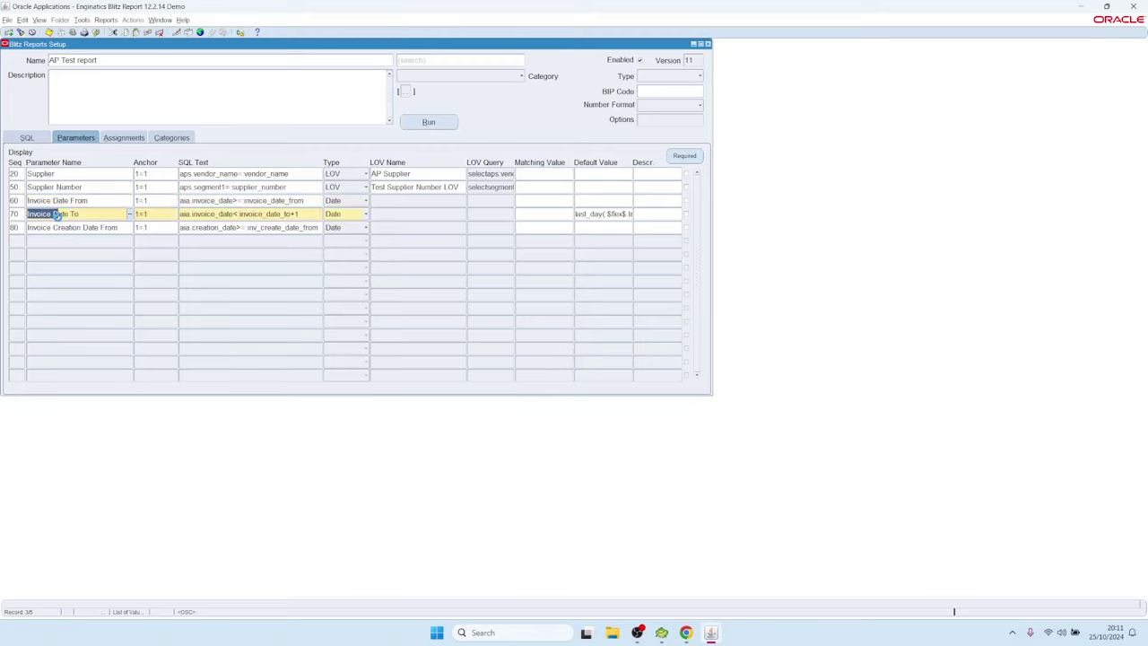
left_click(68, 228)
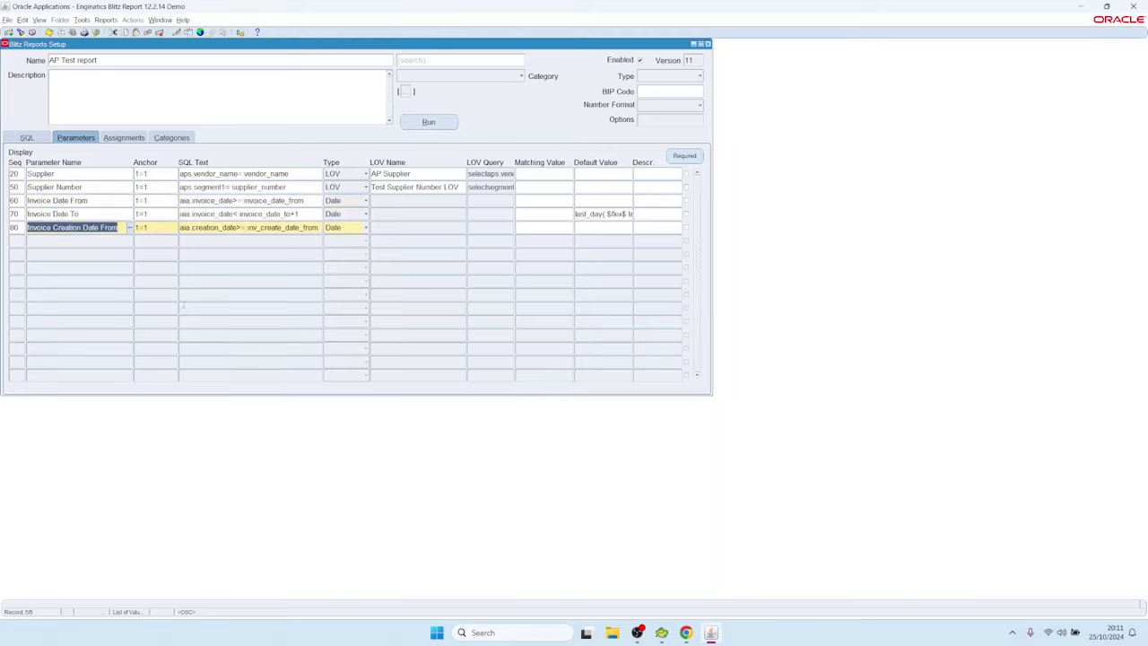
left_click(68, 175)
left_click(296, 173)
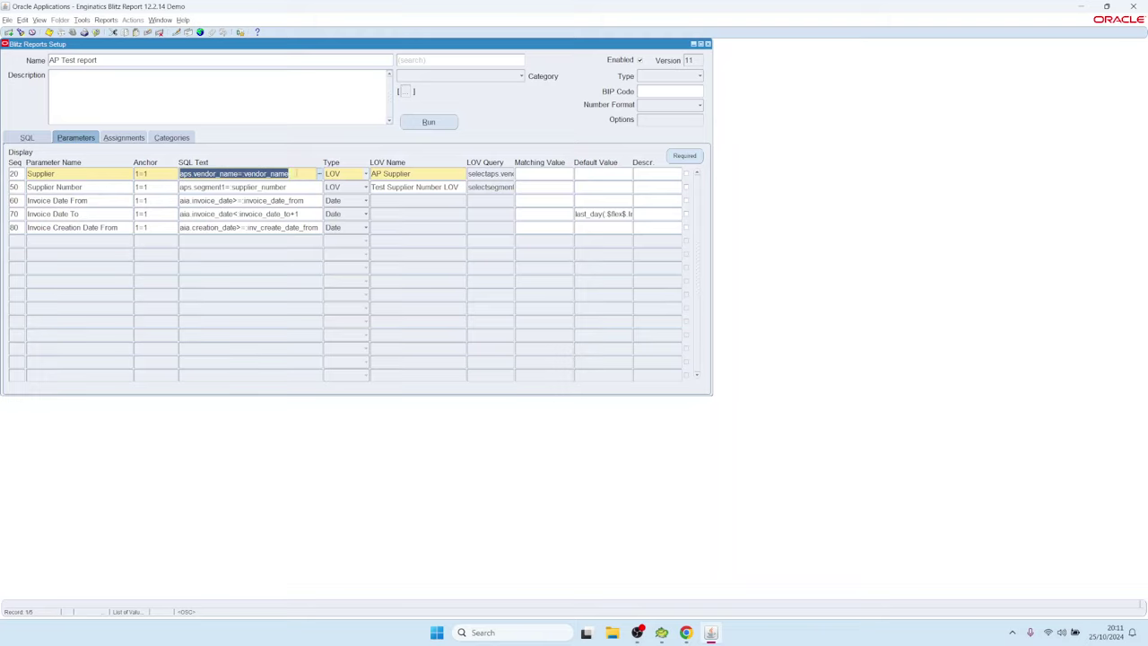
left_click(158, 172)
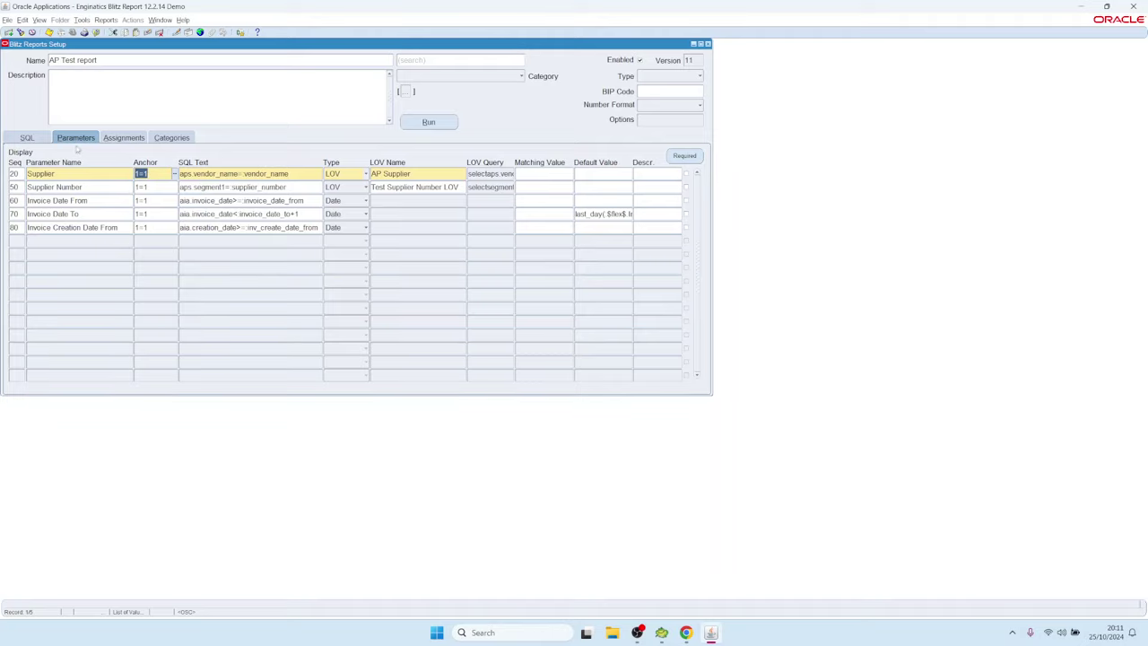
Step: Compare the 1=1 anchor in the report's SQL query with the Supplier parameter's anchor and SQL text
left_click(28, 137)
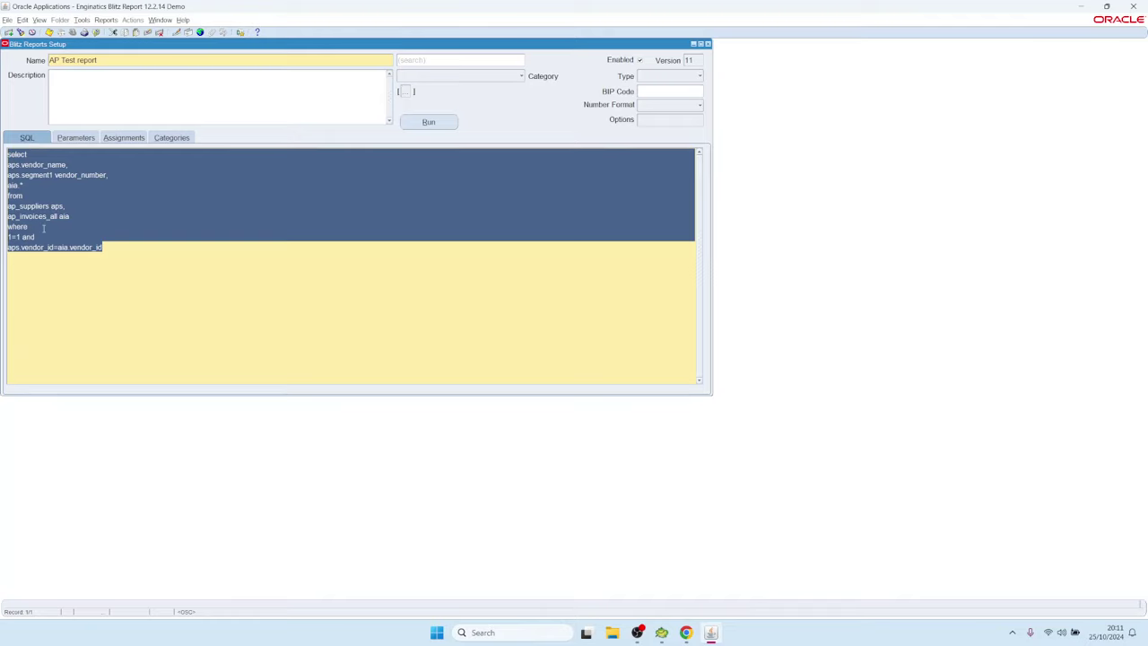
left_click(21, 237)
left_click_drag(22, 237, 2, 234)
left_click(75, 138)
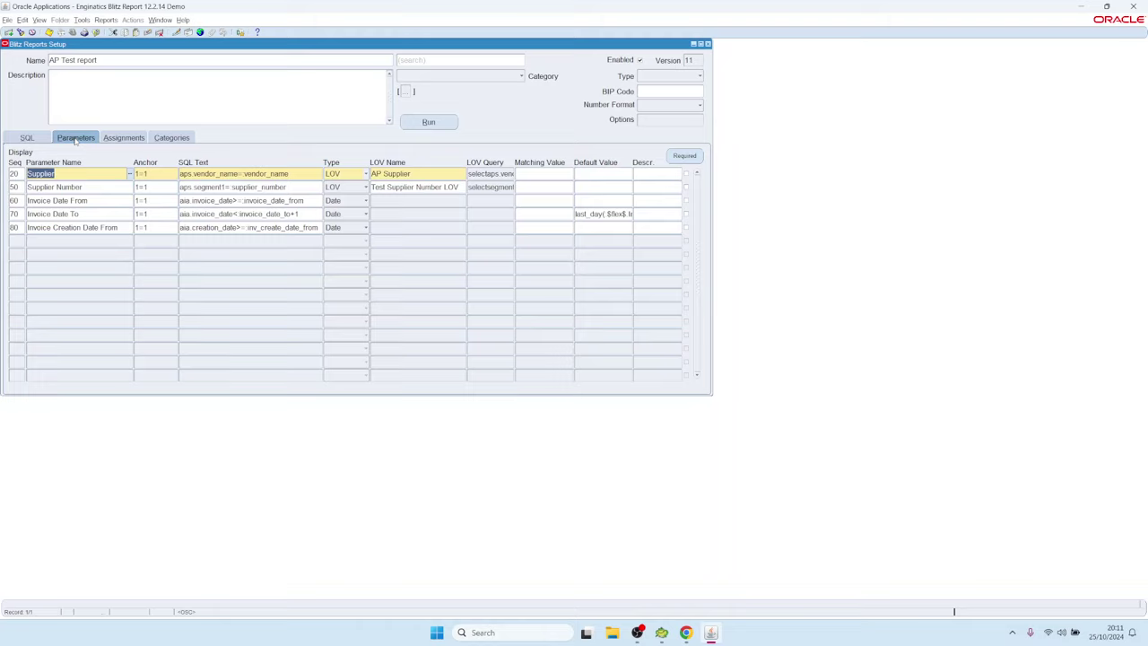
left_click(144, 173)
left_click(27, 137)
left_click(33, 236)
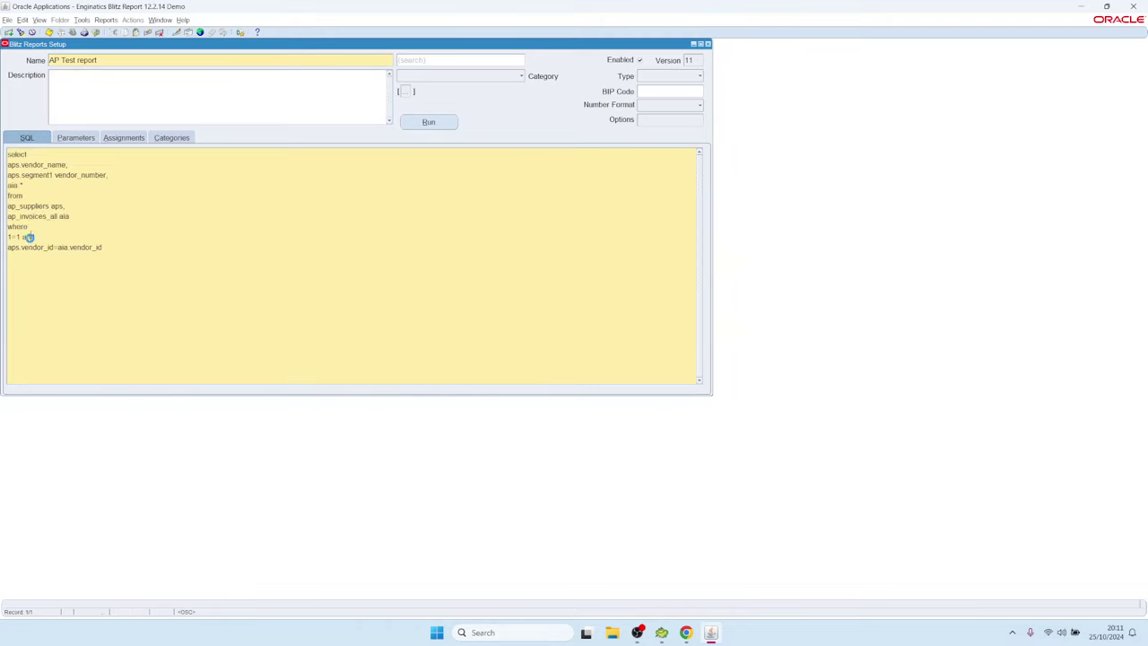
left_click(75, 137)
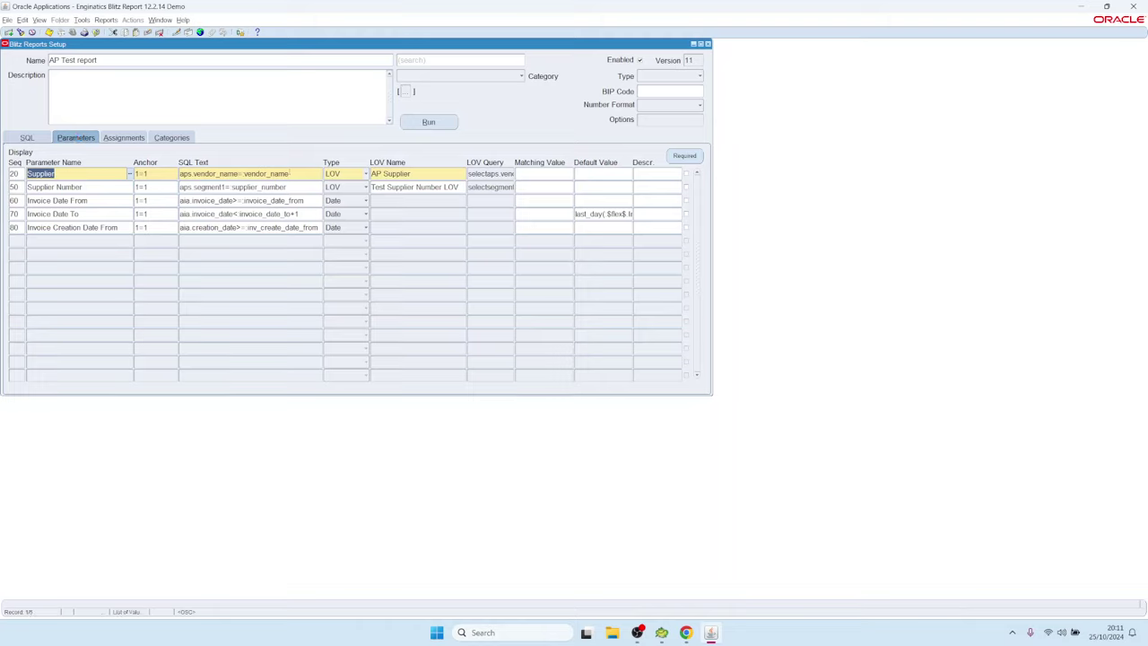
left_click(295, 174)
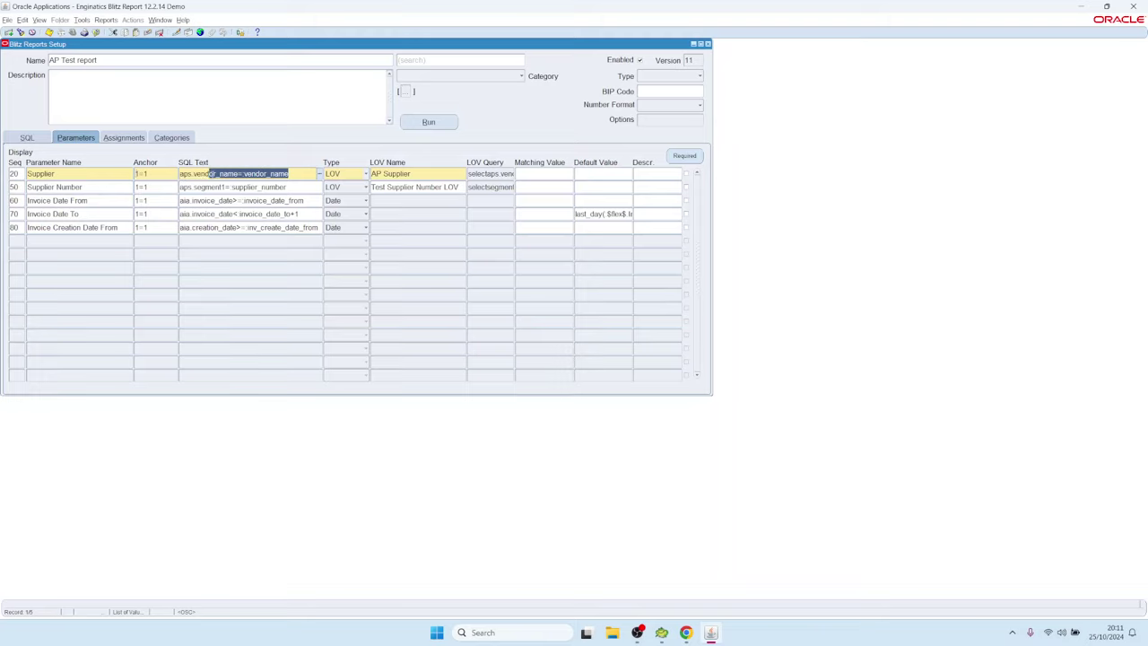
left_click(166, 178)
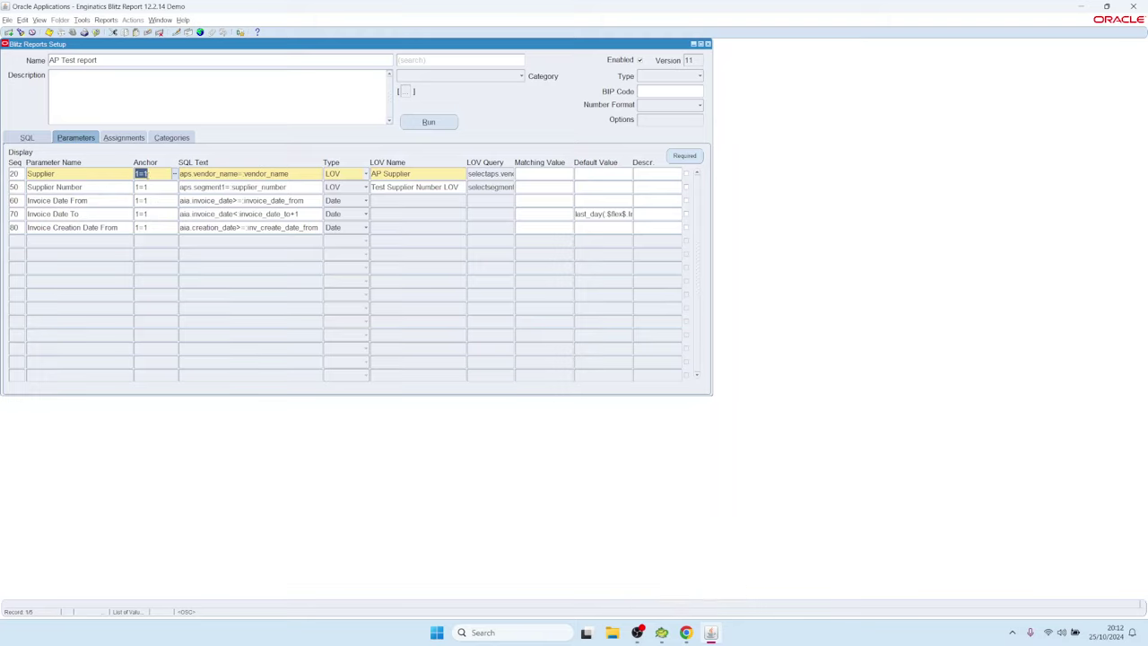
Step: Switch to Chrome and open section 1.2 Anchors and binds of the Blitz Report Developer Guide on the Enginatics website
mouse_move(685, 632)
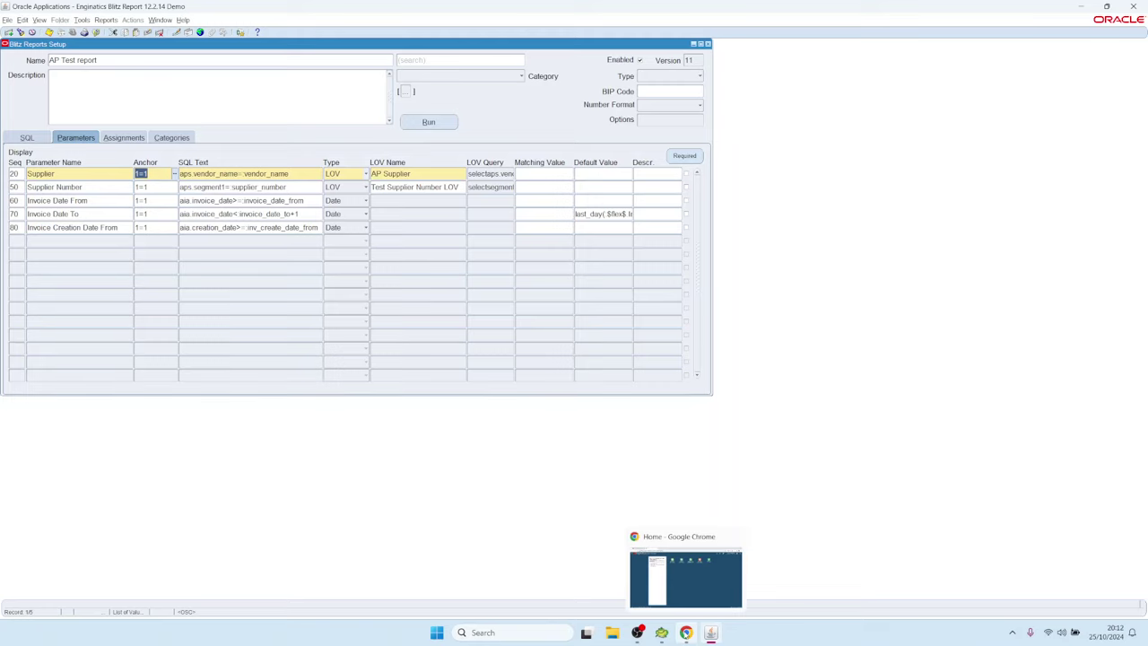
left_click(685, 578)
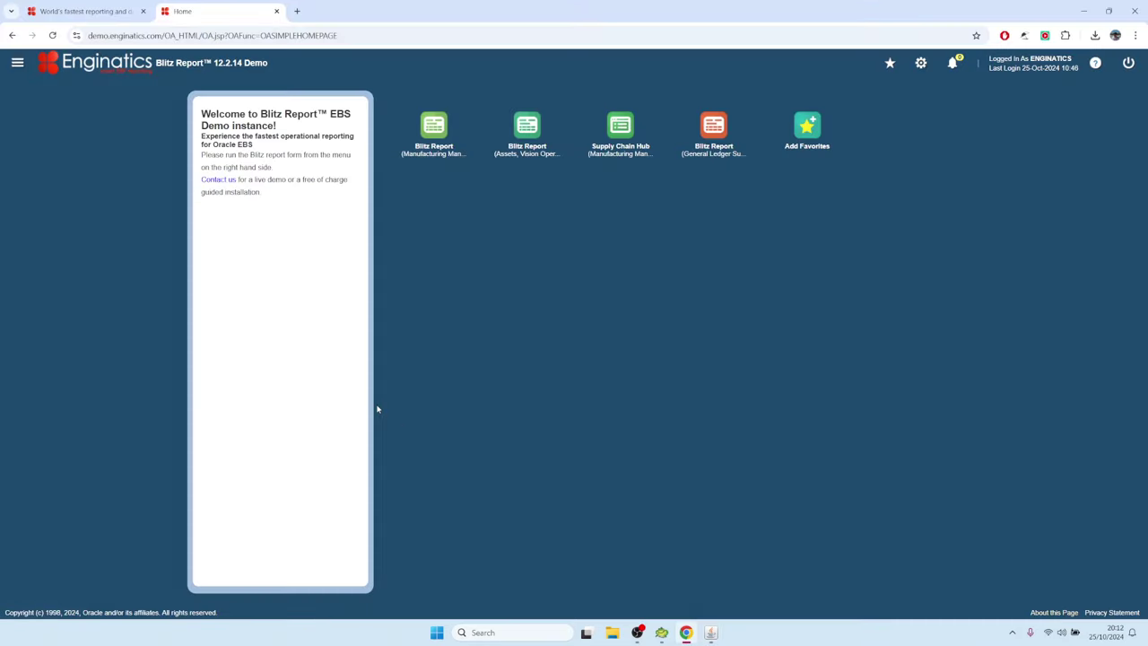
left_click(87, 11)
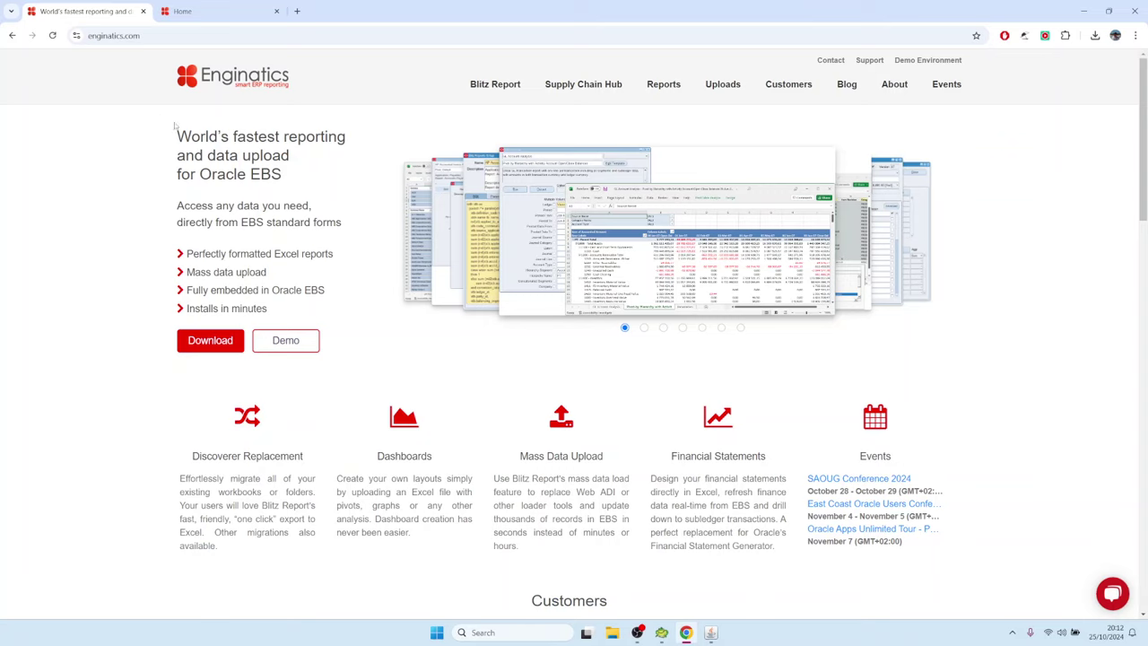
mouse_move(485, 85)
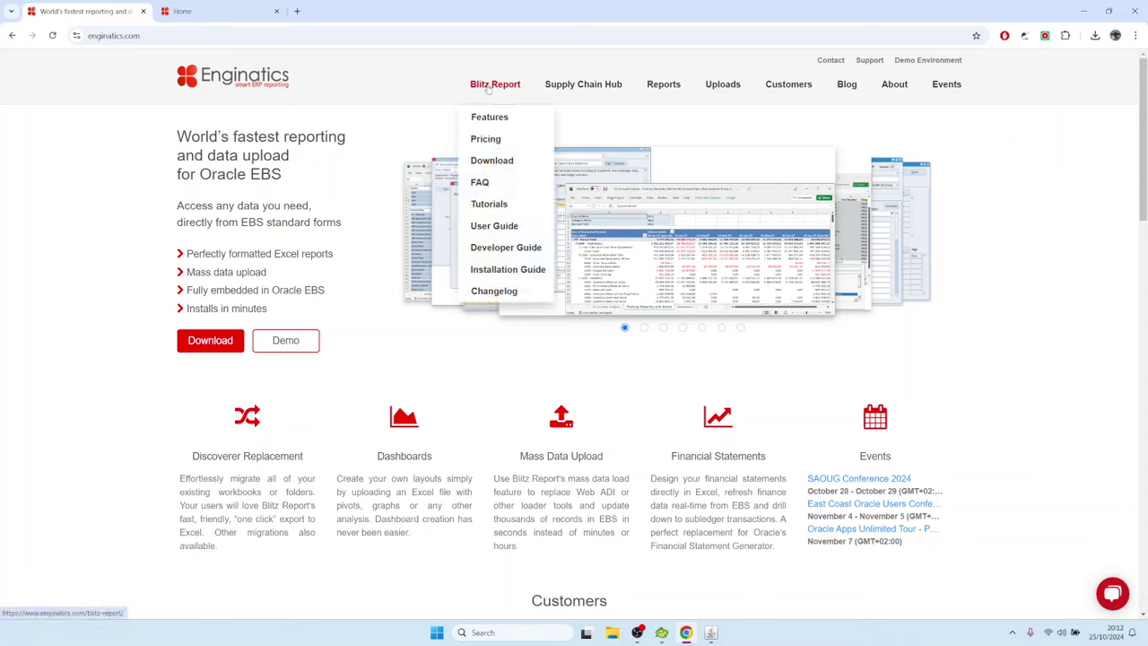
left_click(493, 251)
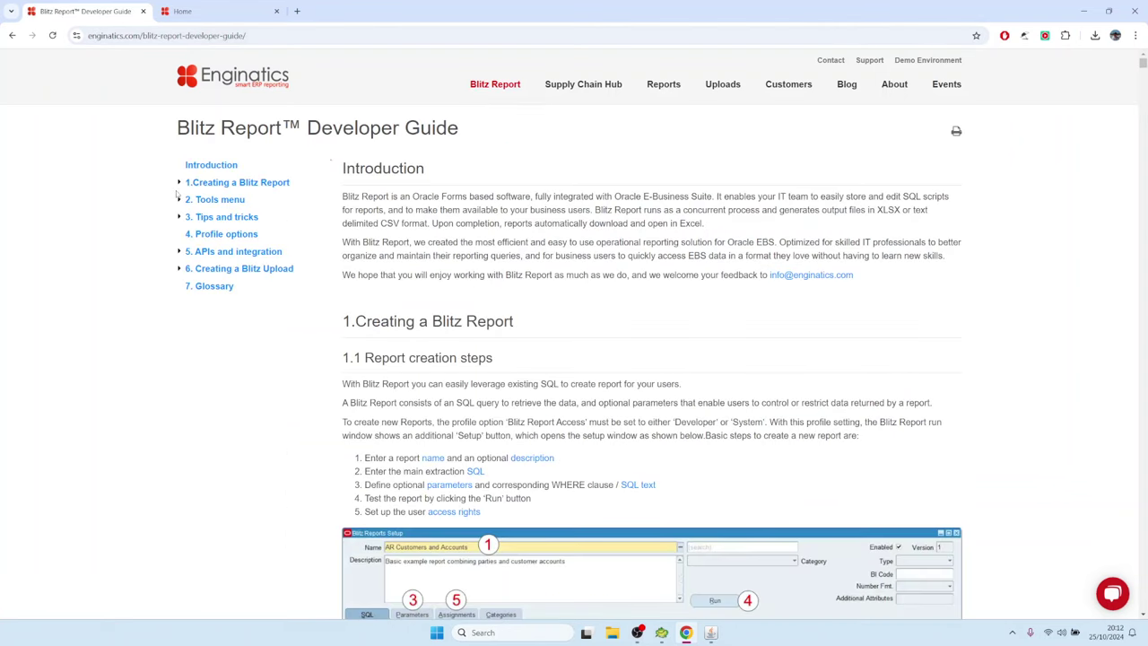
left_click(182, 186)
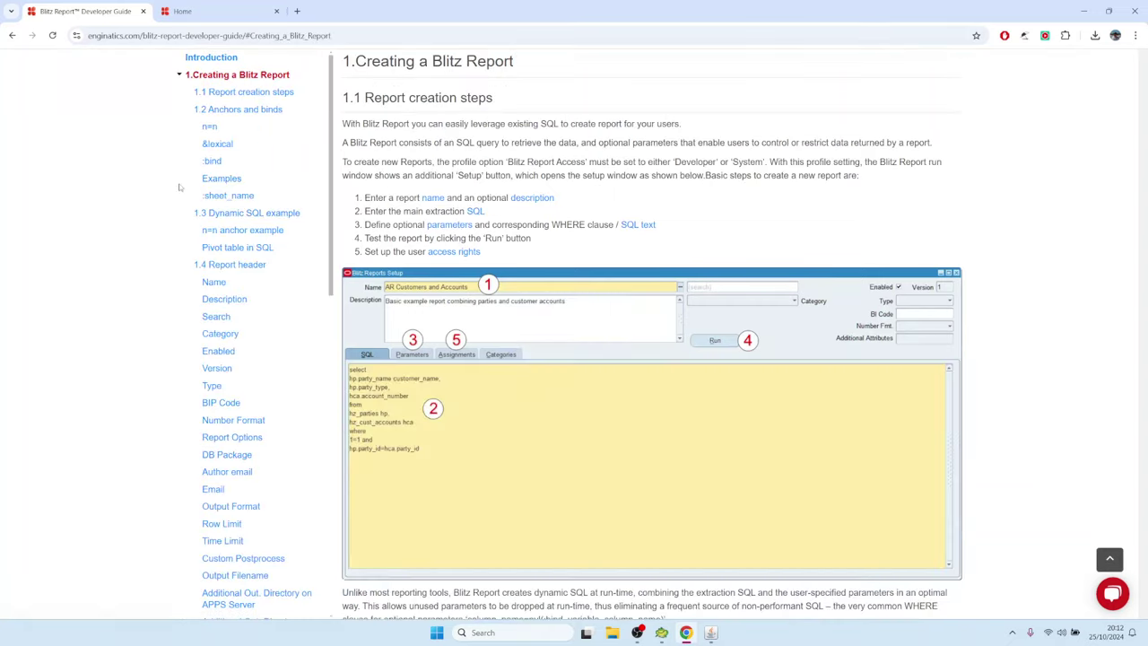
left_click(220, 111)
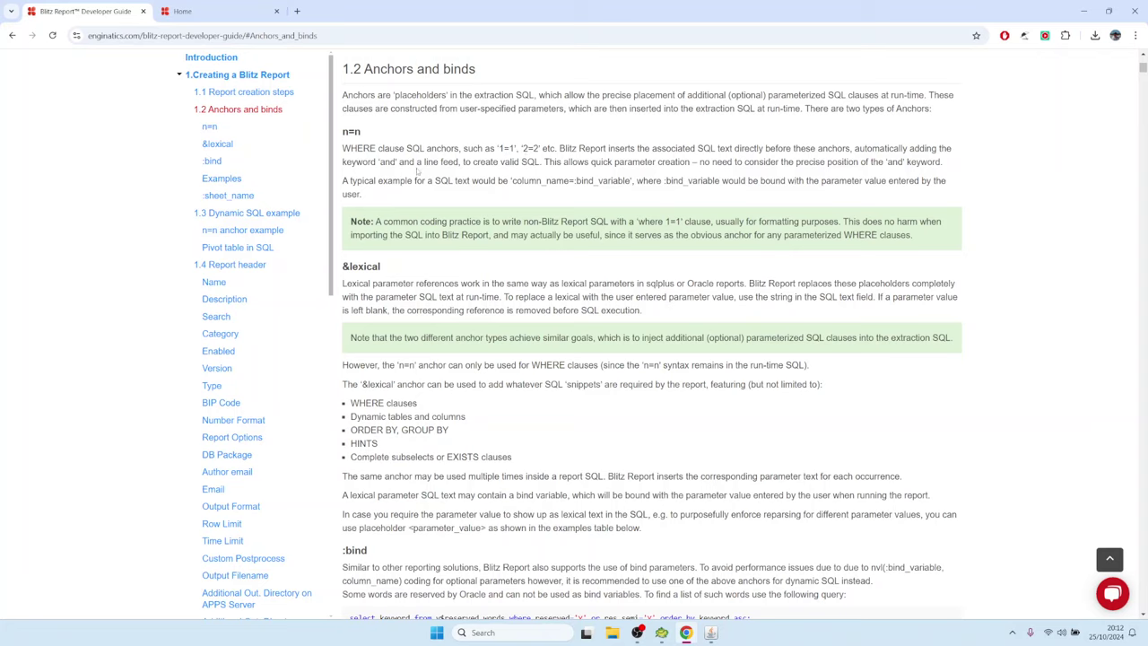
Step: Read the guide's explanations of n=n anchors, &lexical references and :bind variables, including the examples table
left_click_drag(349, 150, 376, 150)
left_click_drag(385, 267, 343, 274)
scroll(468, 283, "down", 3)
scroll(383, 156, "up", 1)
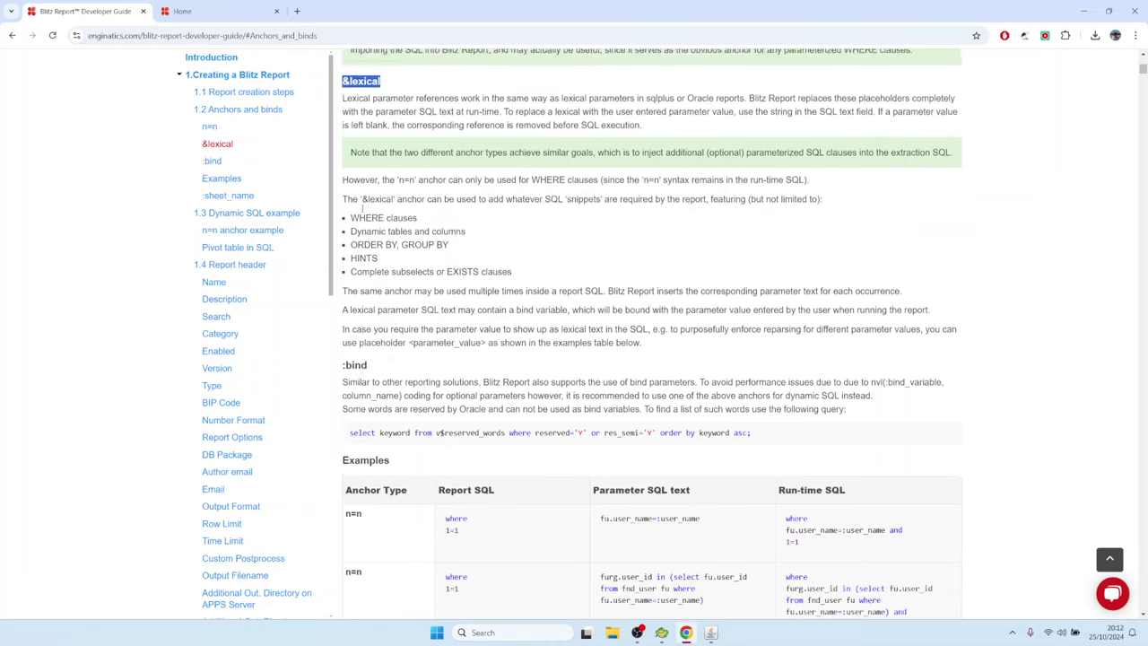
left_click_drag(376, 442, 340, 441)
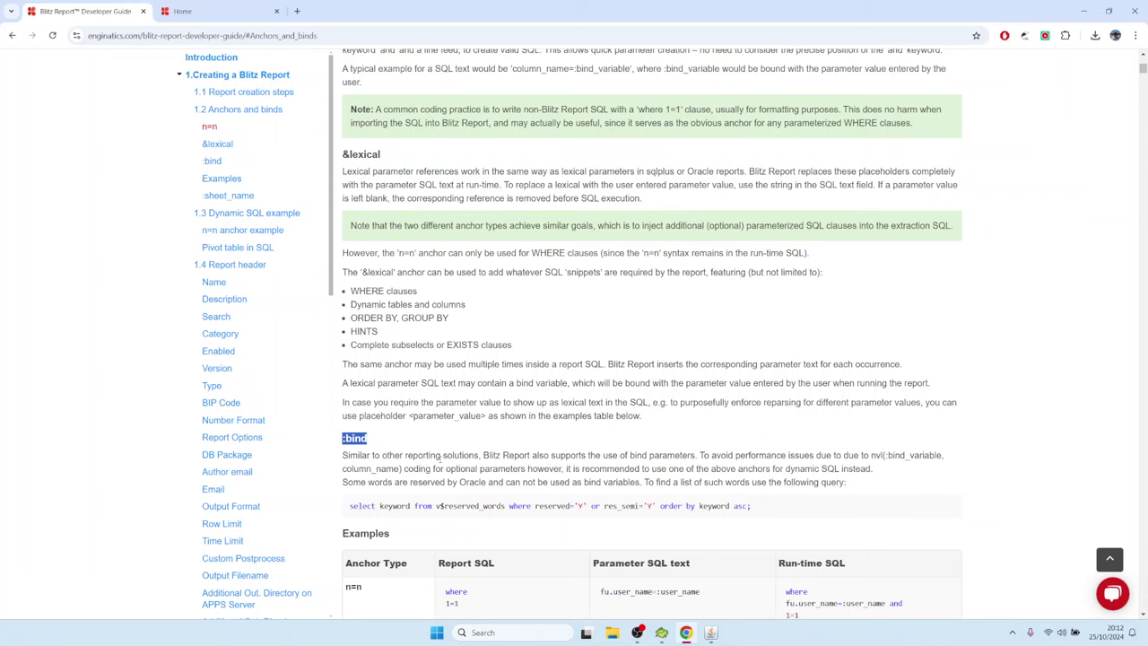
scroll(442, 454, "down", 4)
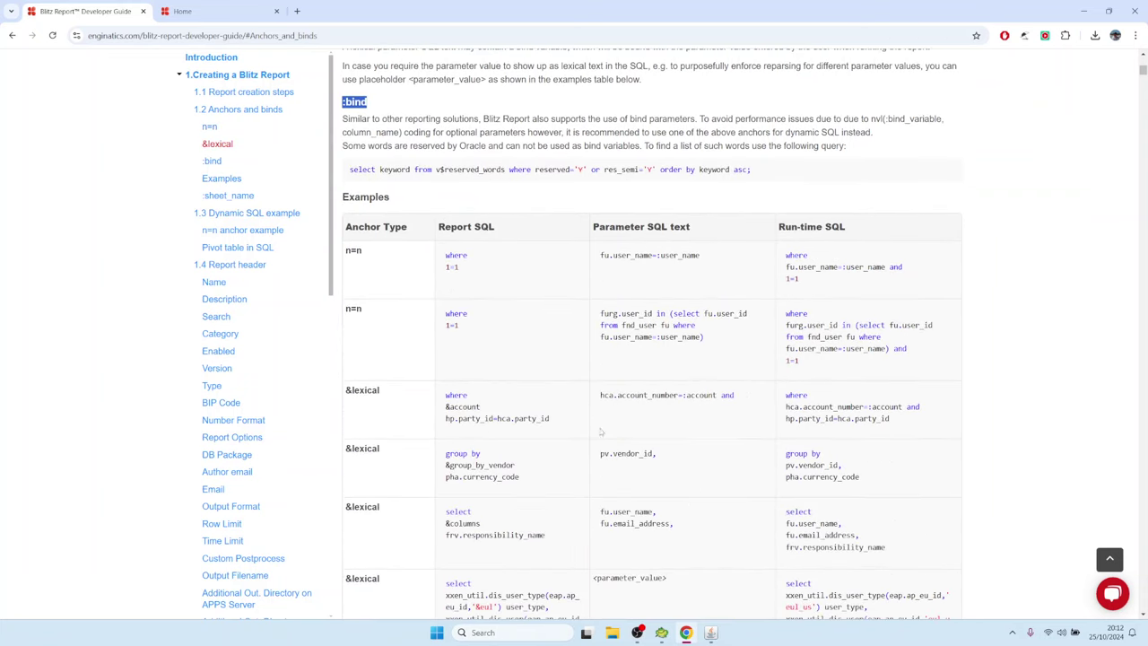
scroll(581, 418, "down", 3)
scroll(575, 413, "up", 7)
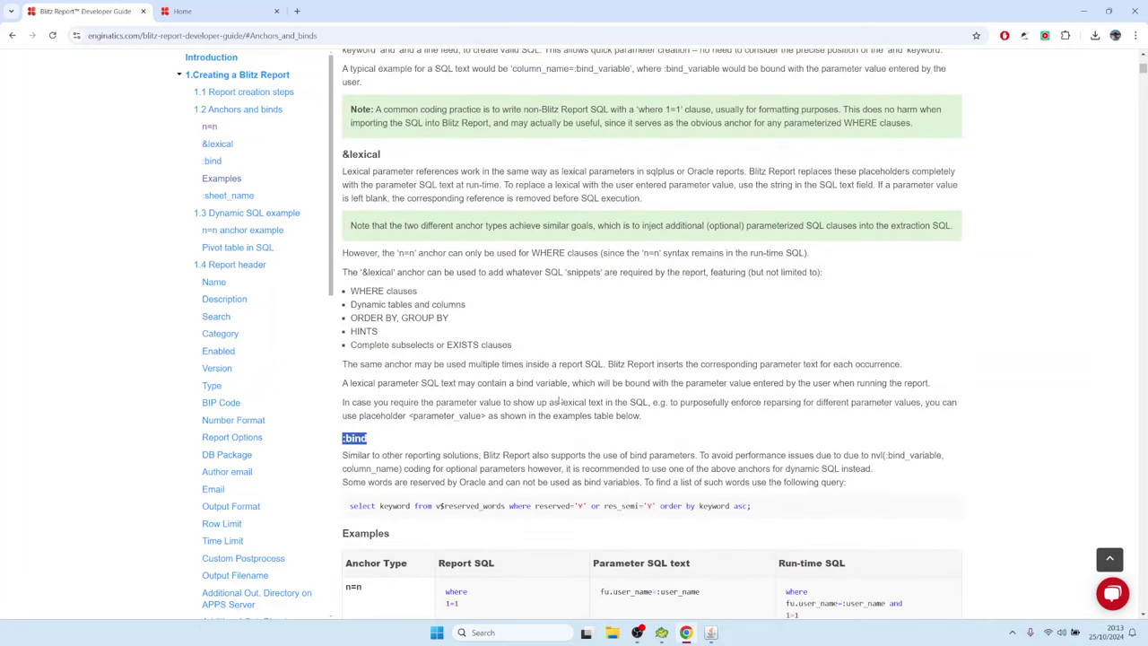
Step: Switch back to Oracle Applications and run the AP Test report with Invoice Creation Date From 01-JAN-2022
left_click(710, 632)
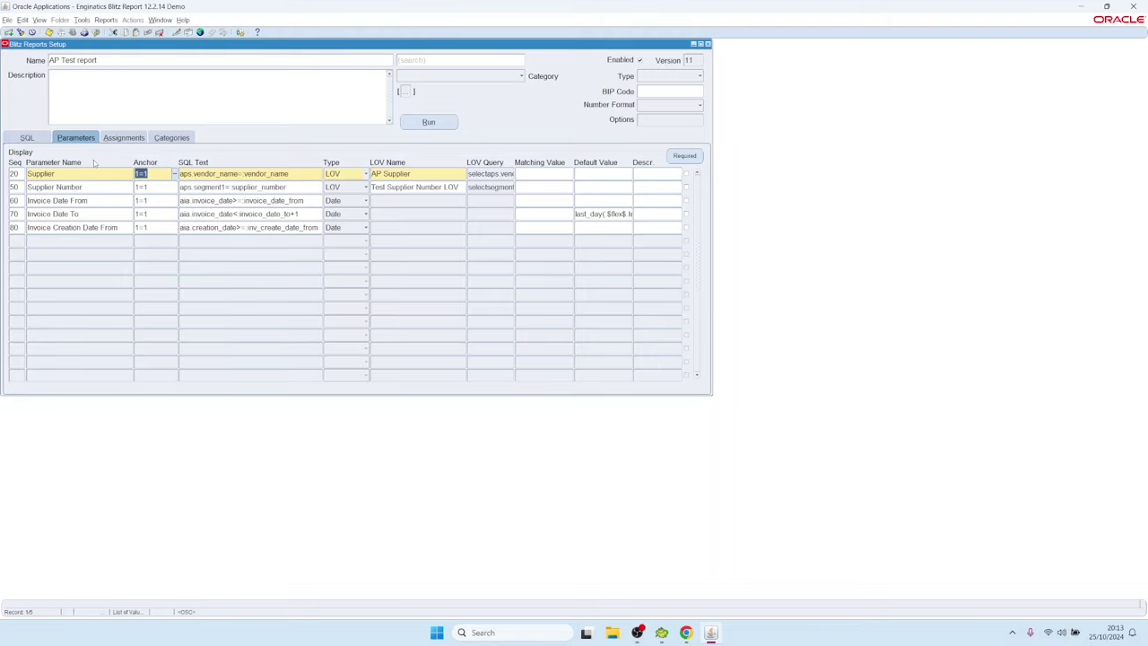
left_click(431, 123)
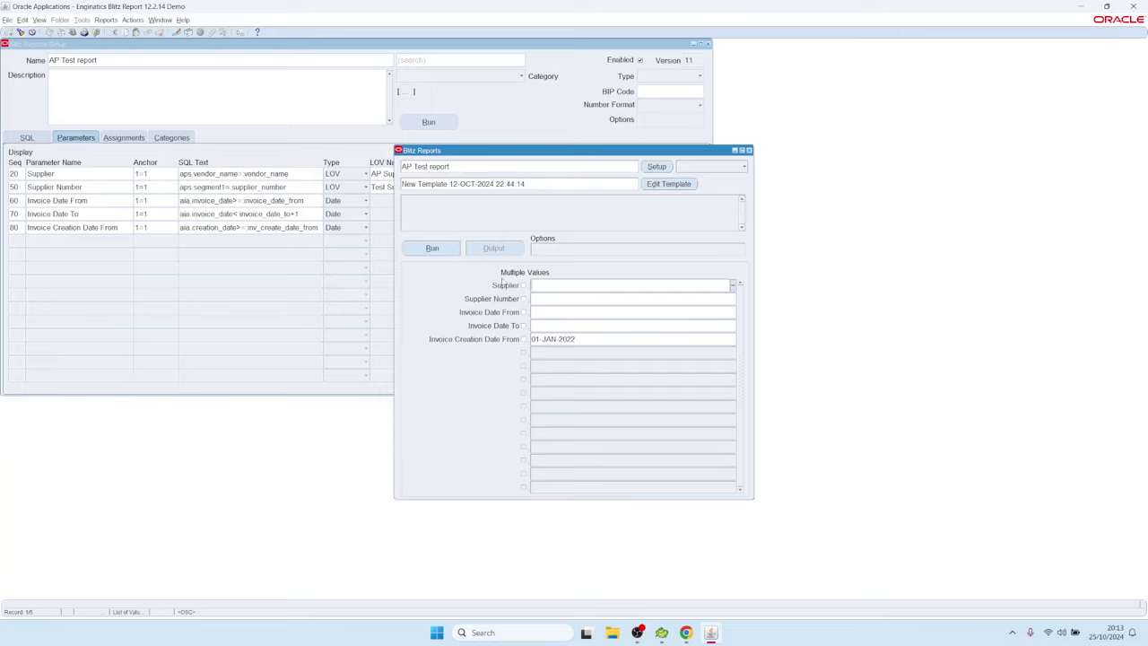
left_click(585, 338)
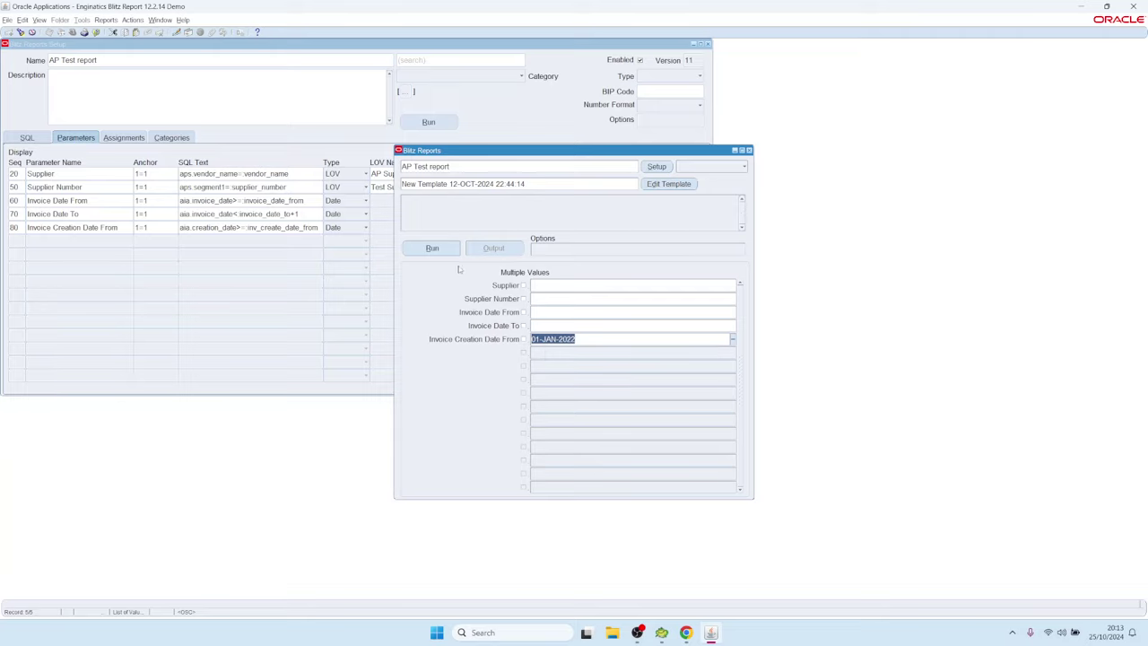
left_click(432, 248)
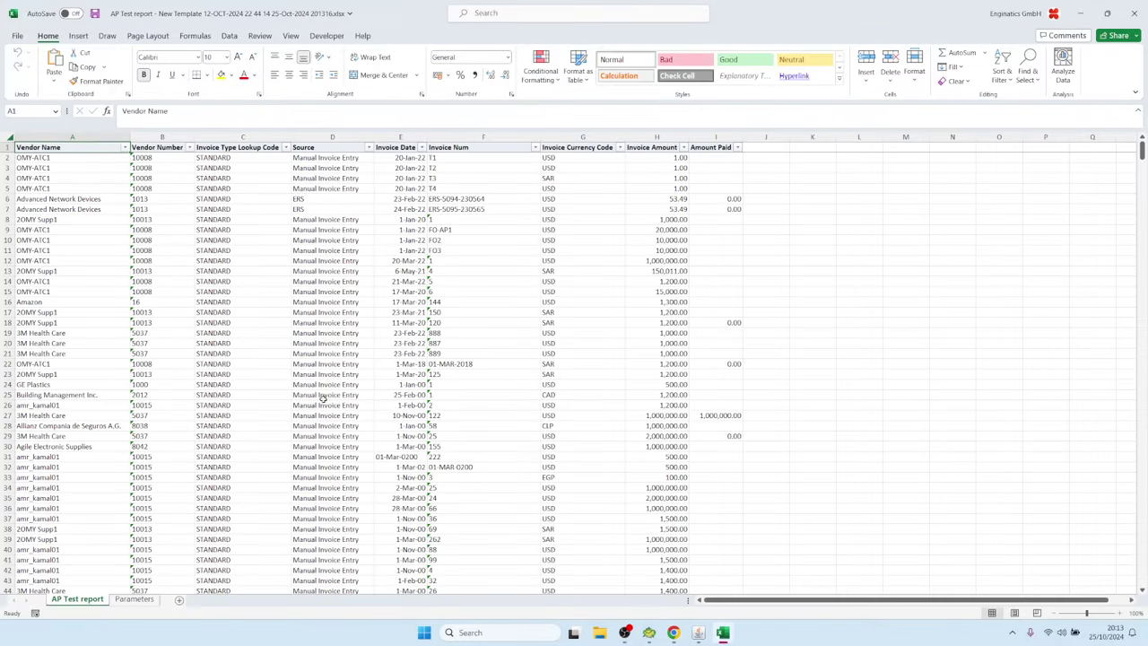
Step: Examine the run-time SQL in cell B7 of the Parameters sheet, comparing the creation date condition with the 1=1 anchor
left_click(134, 599)
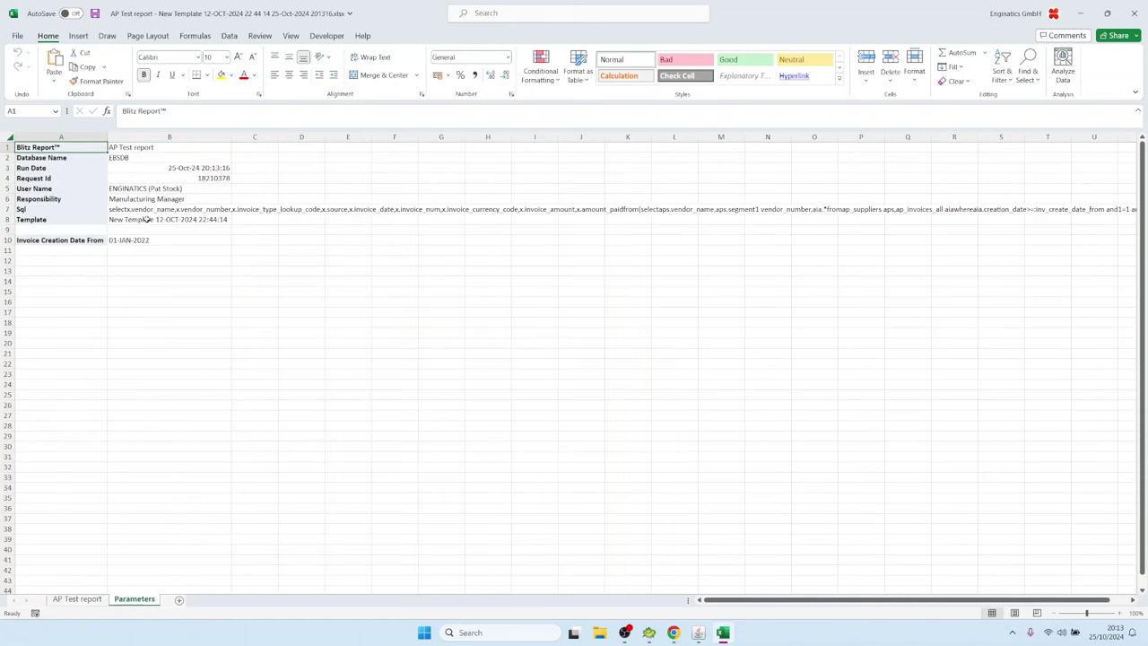
double_click(153, 210)
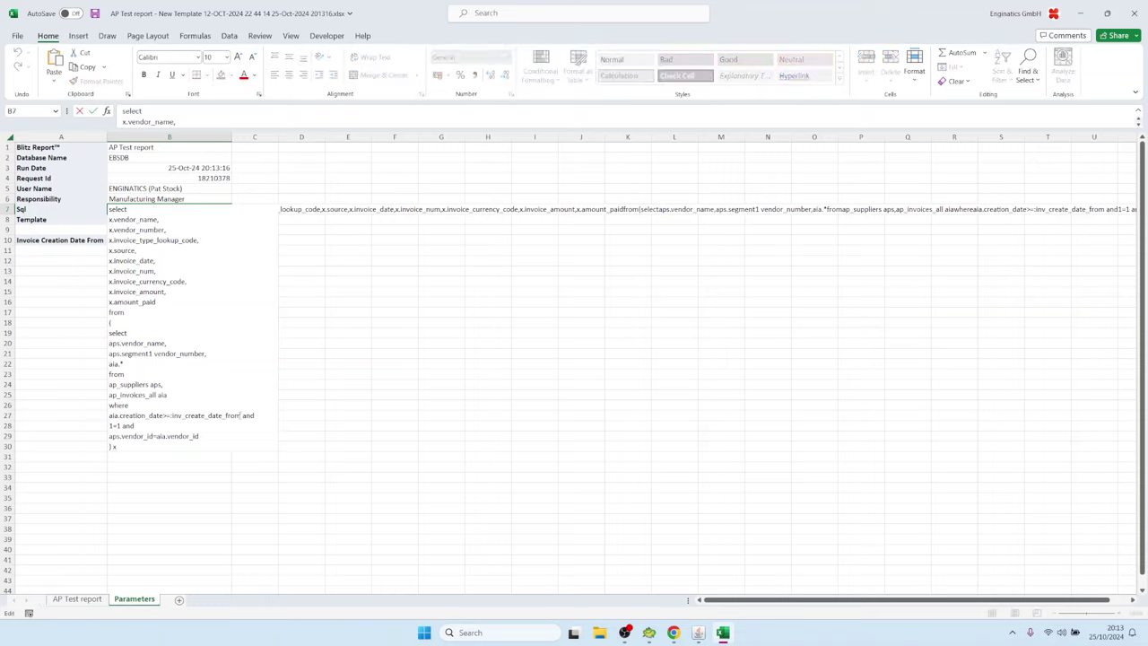
left_click_drag(241, 417, 100, 415)
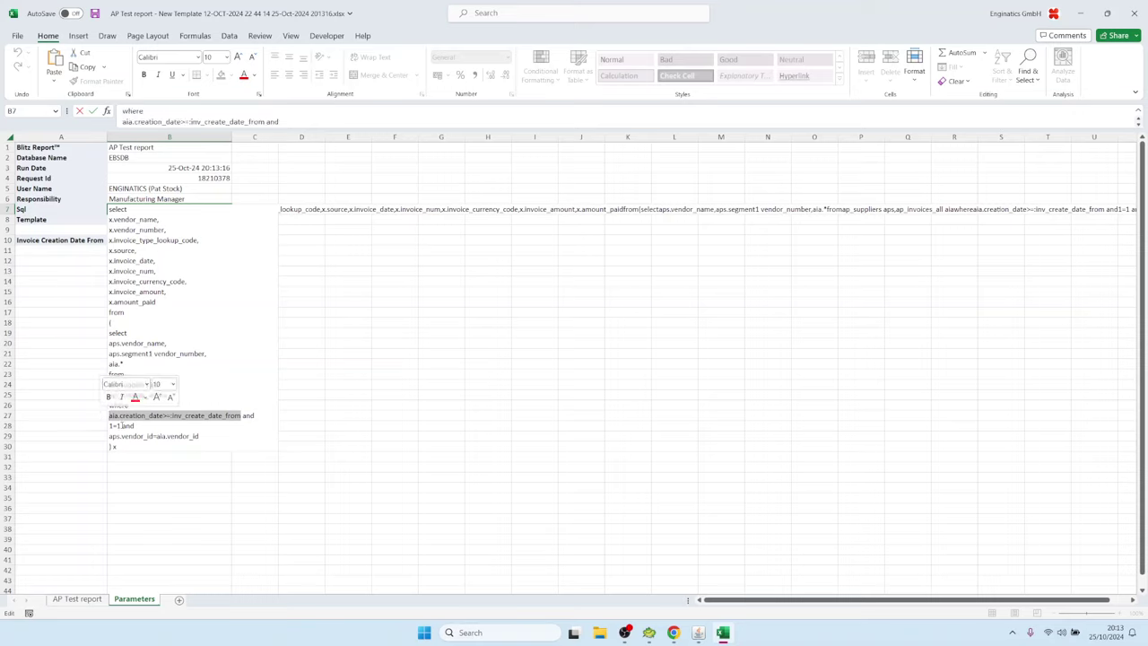
left_click_drag(120, 425, 109, 426)
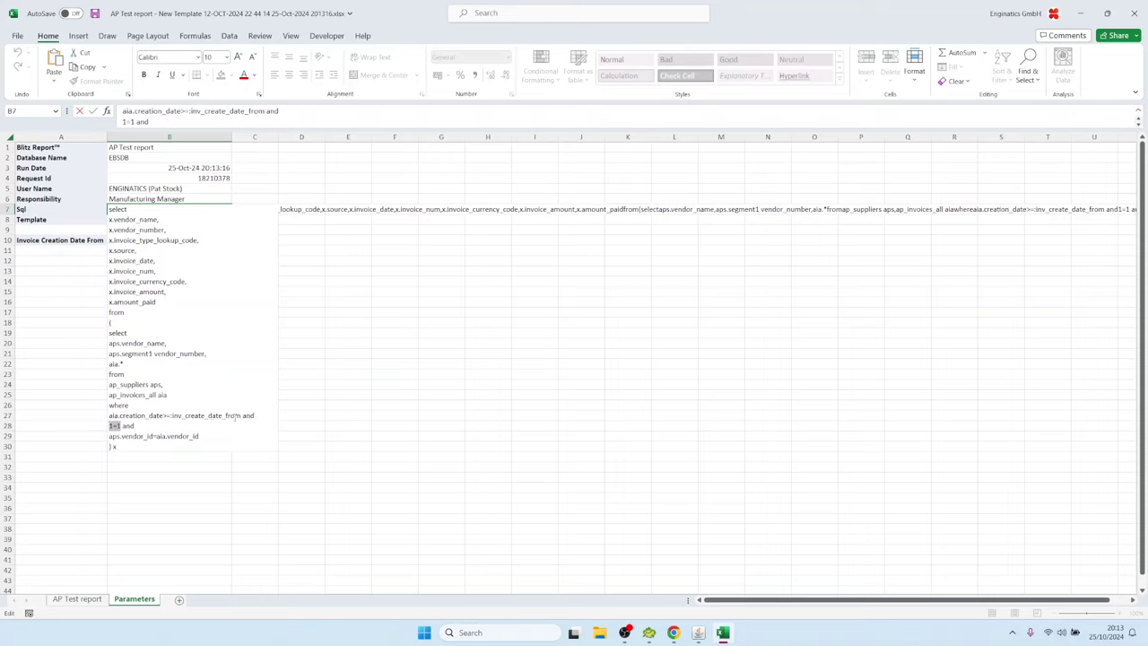
left_click_drag(242, 415, 95, 412)
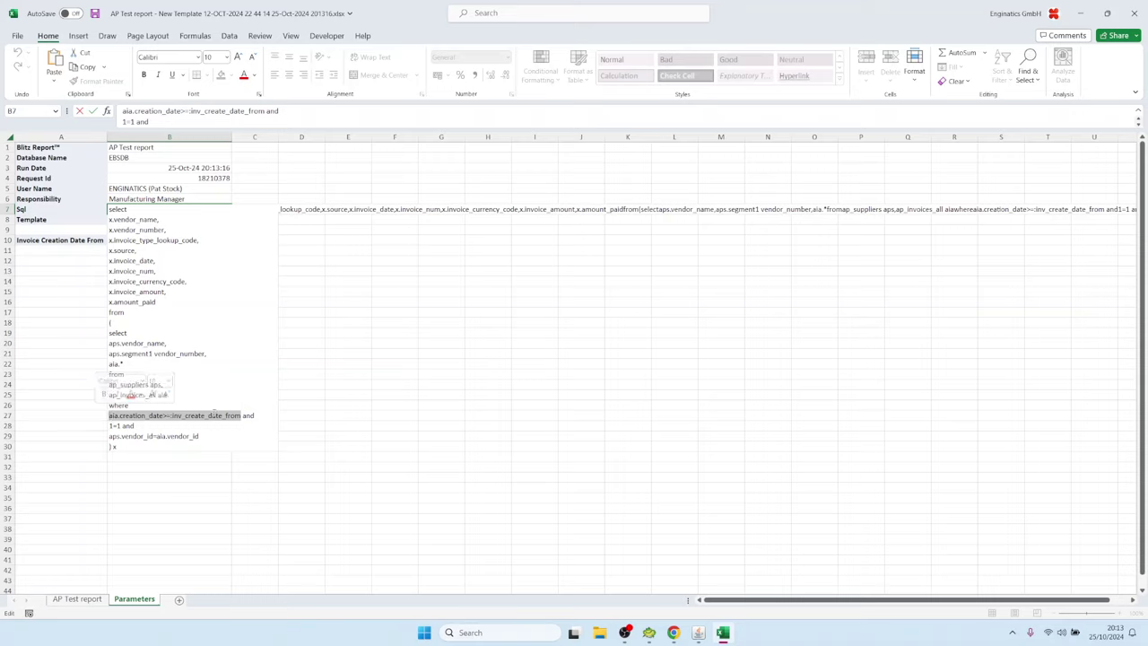
left_click_drag(108, 425, 122, 425)
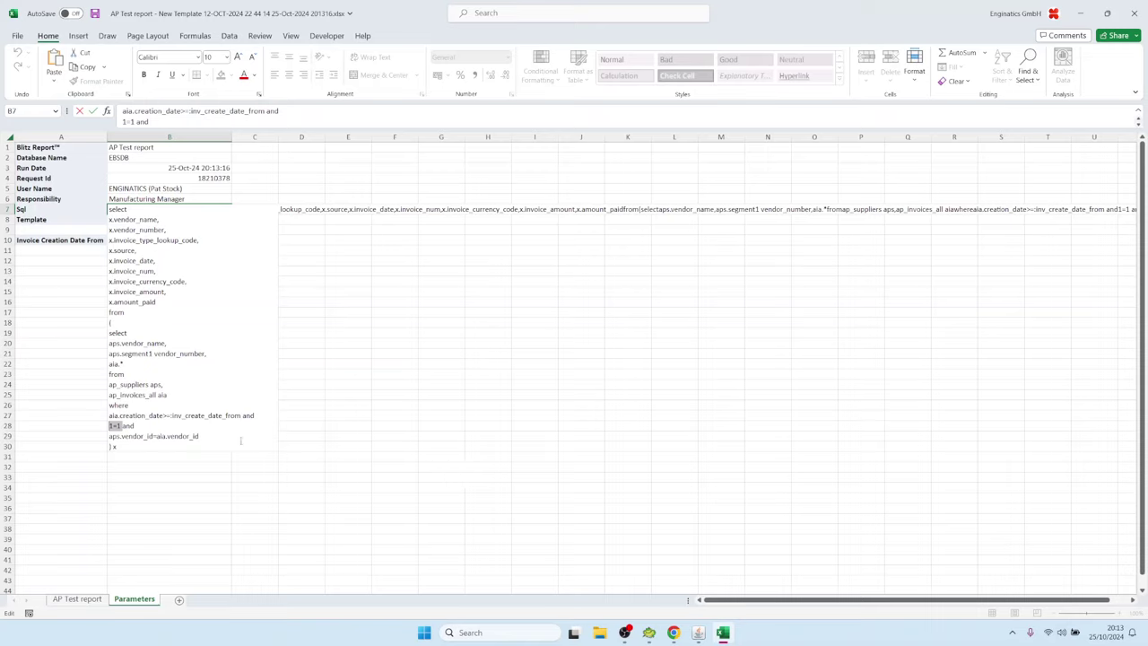
left_click_drag(239, 415, 108, 415)
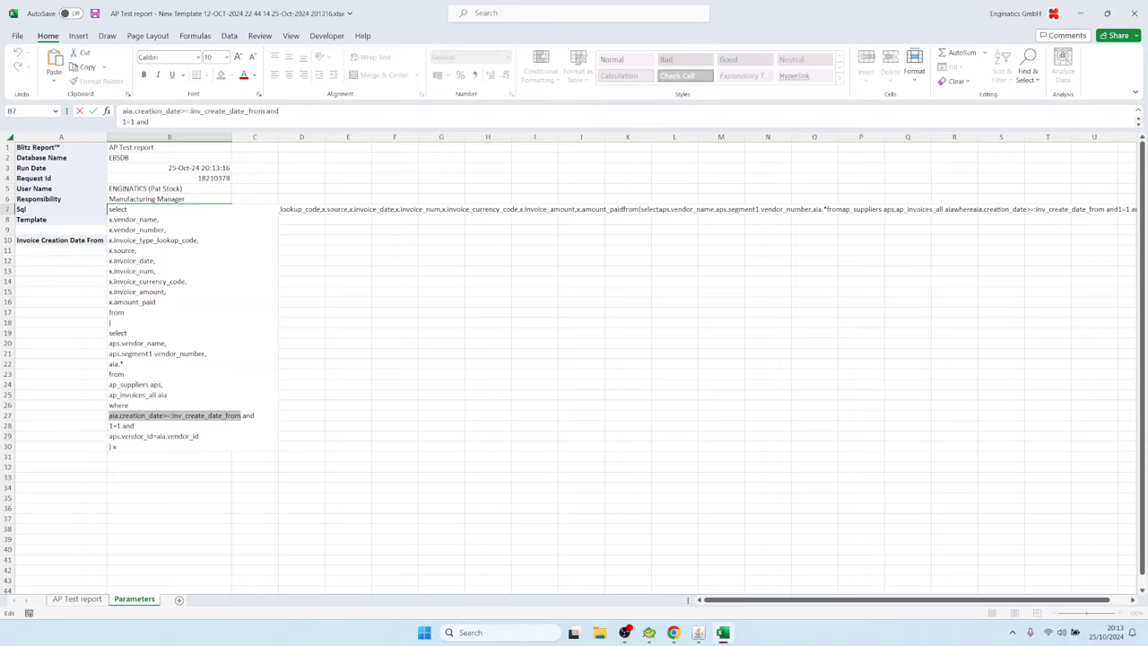
left_click_drag(121, 425, 109, 426)
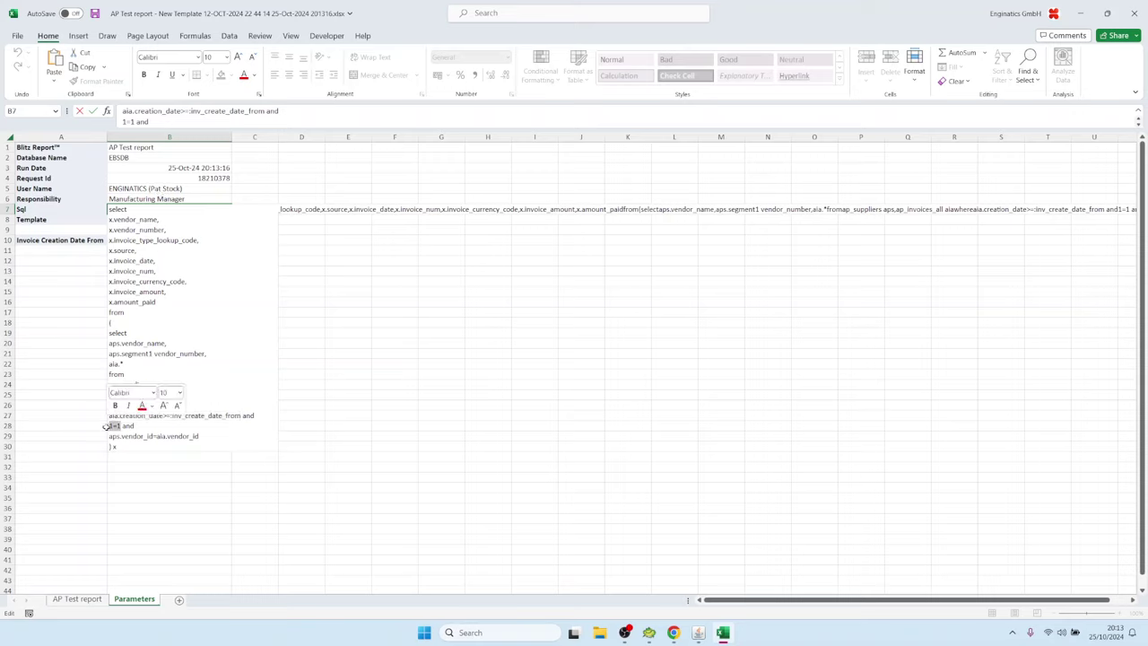
key("Escape")
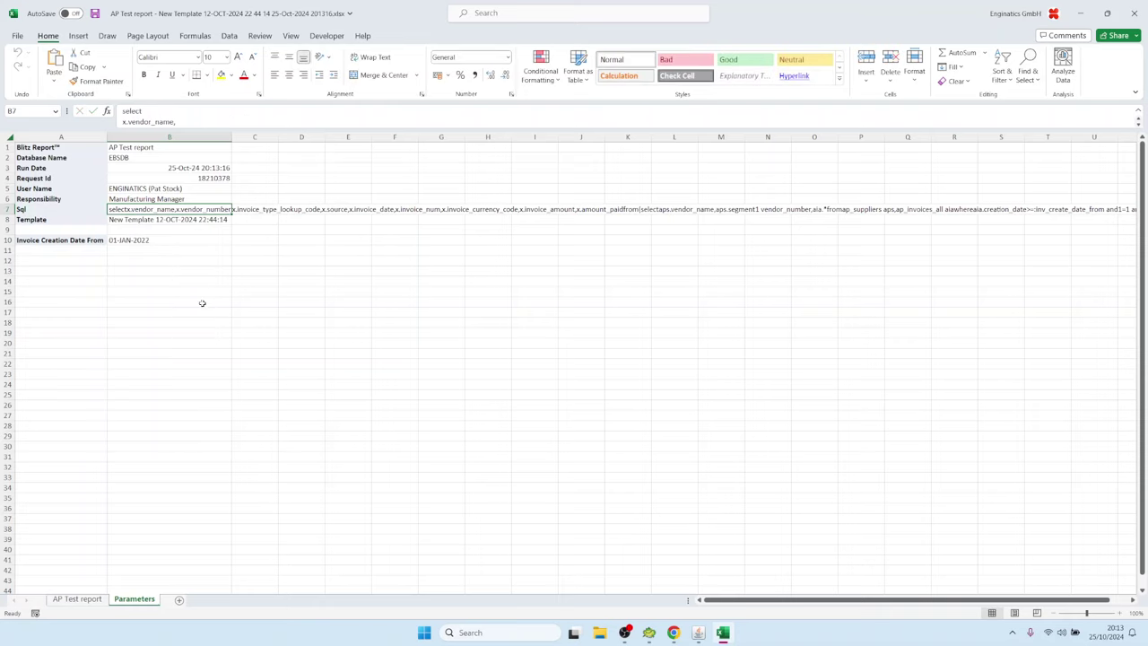
Step: Switch back to Oracle Applications and add "and 6=6" to the end of the AP Test report's SQL in its setup
mouse_move(698, 636)
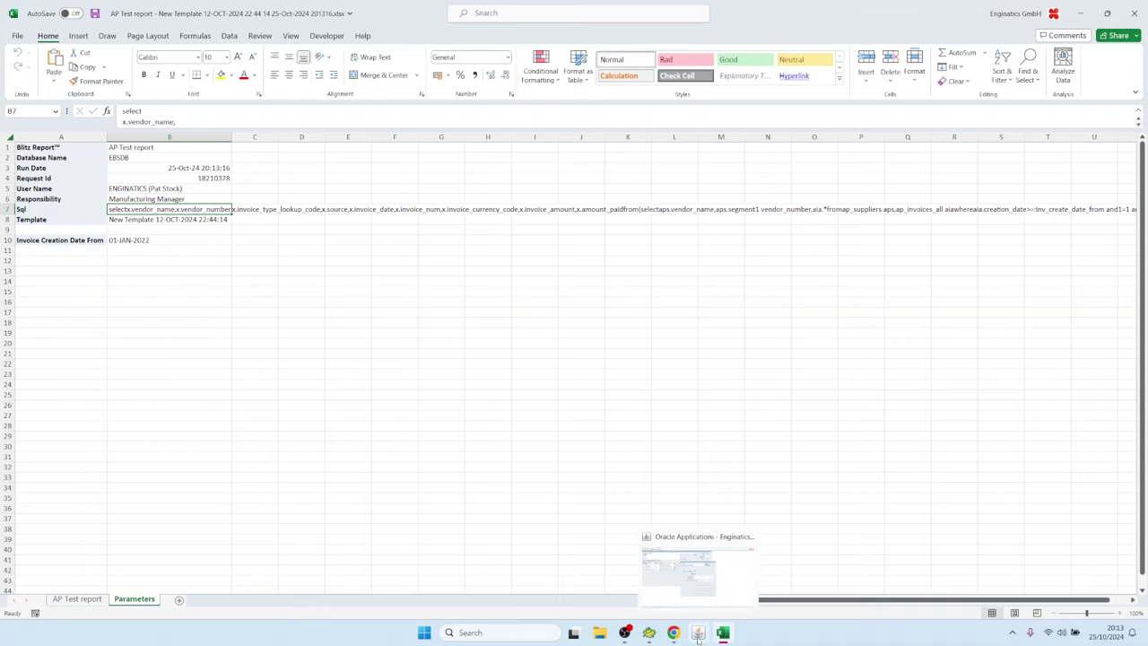
left_click(698, 634)
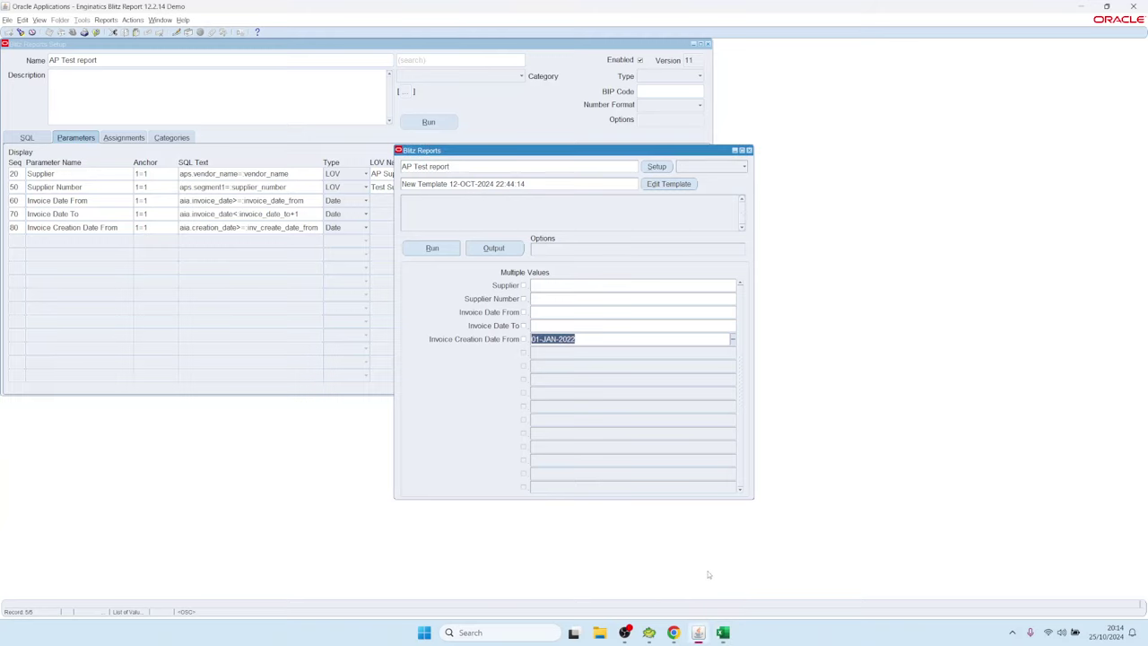
left_click(656, 167)
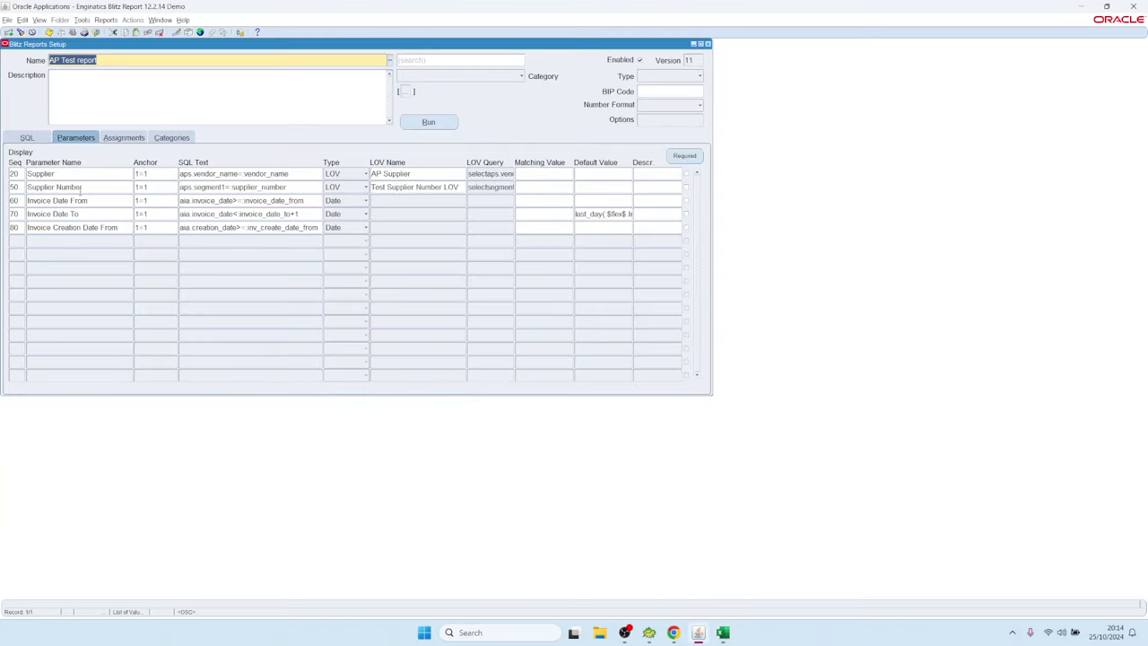
left_click(84, 188)
left_click(36, 139)
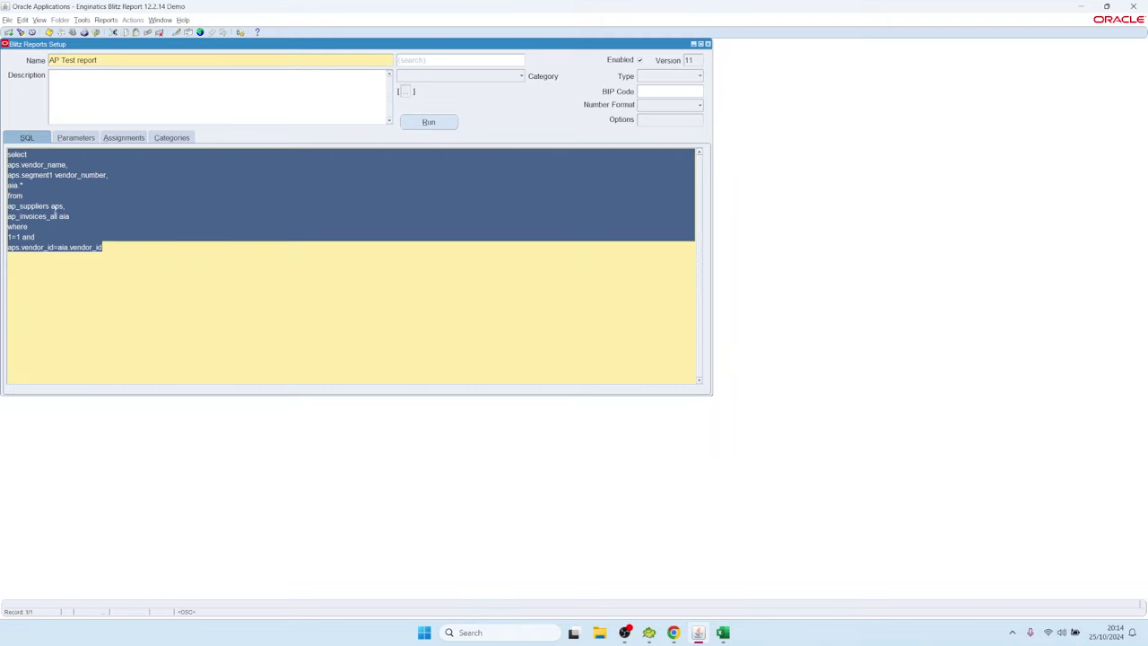
left_click(40, 236)
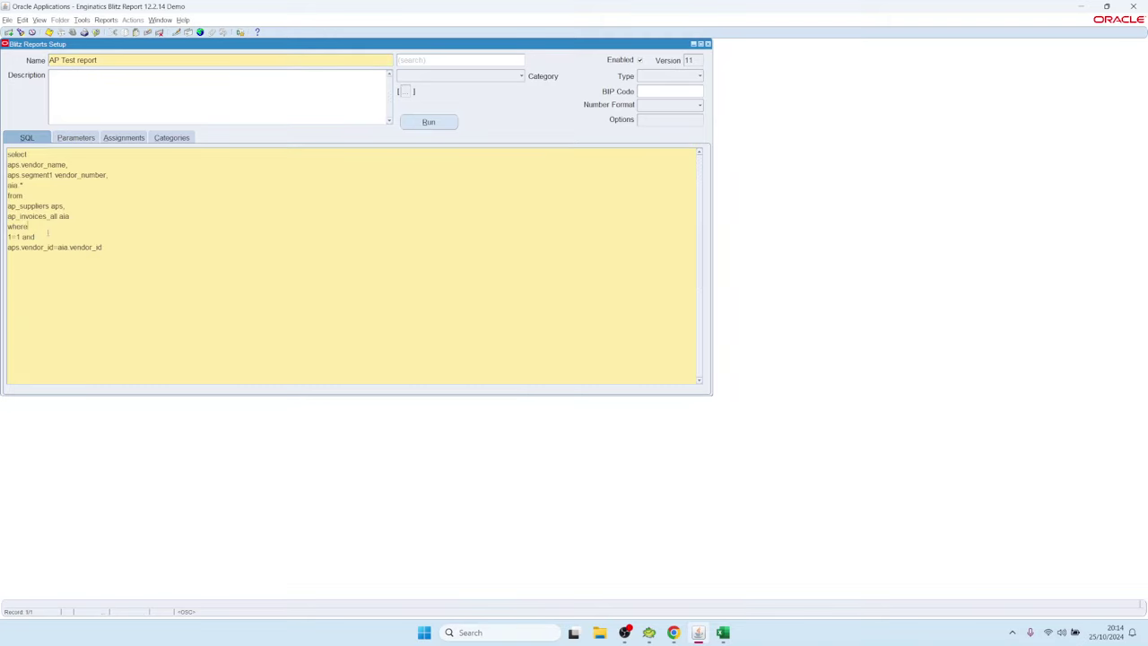
type("and ")
type("6=6")
Step: Set the Supplier Number parameter's anchor to 6=6
left_click(87, 137)
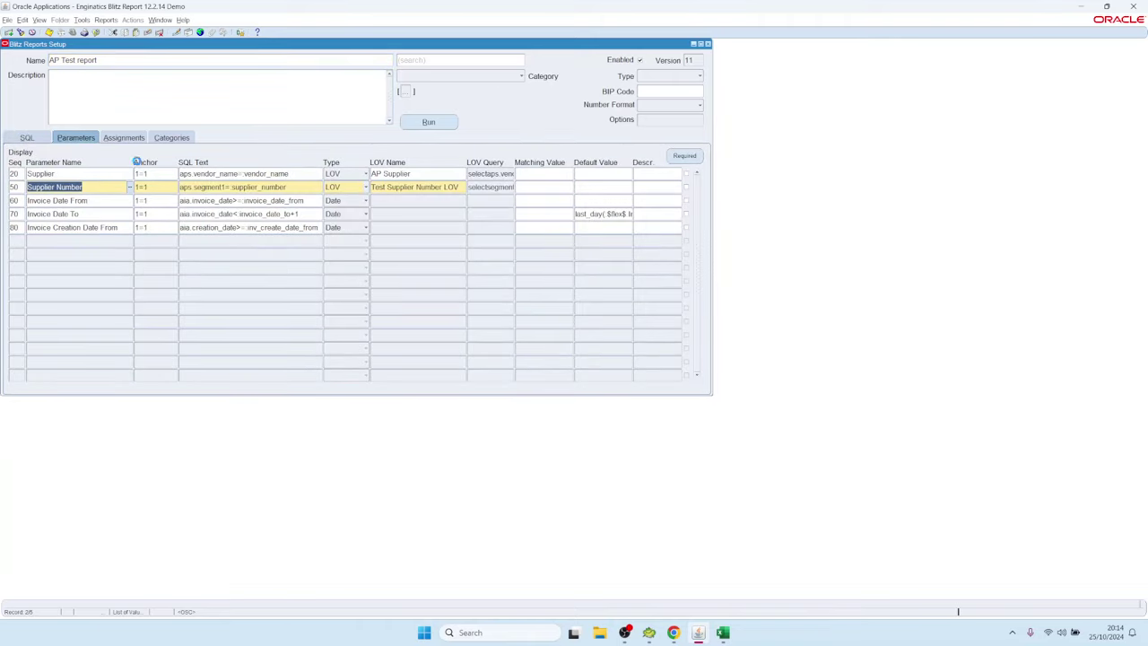
double_click(167, 187)
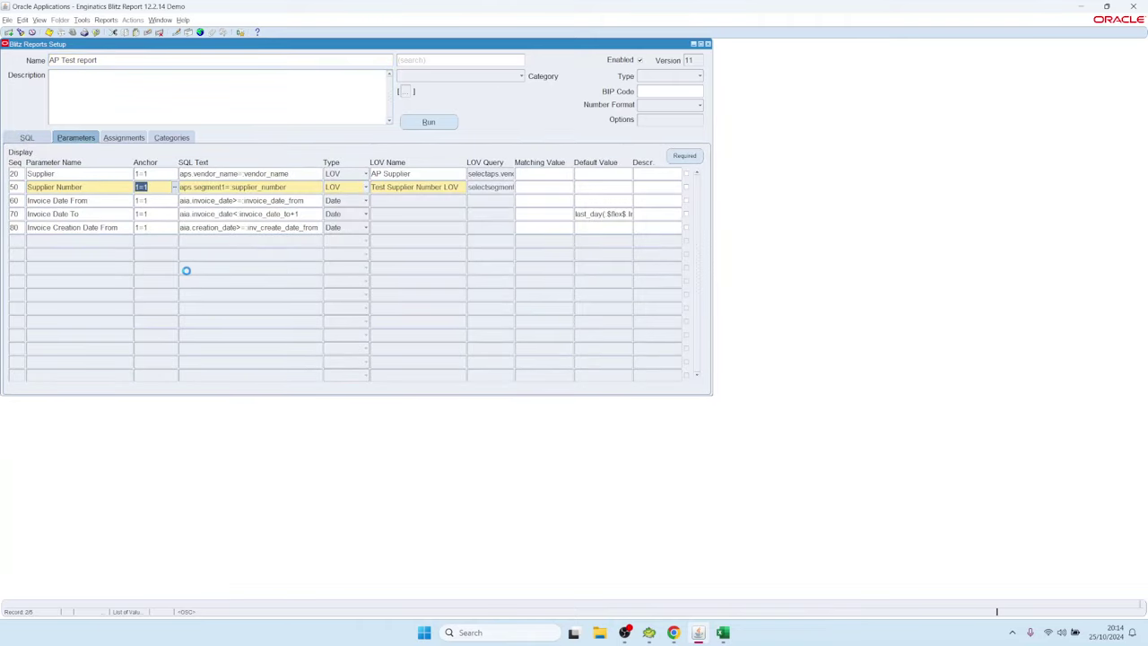
left_click(148, 258)
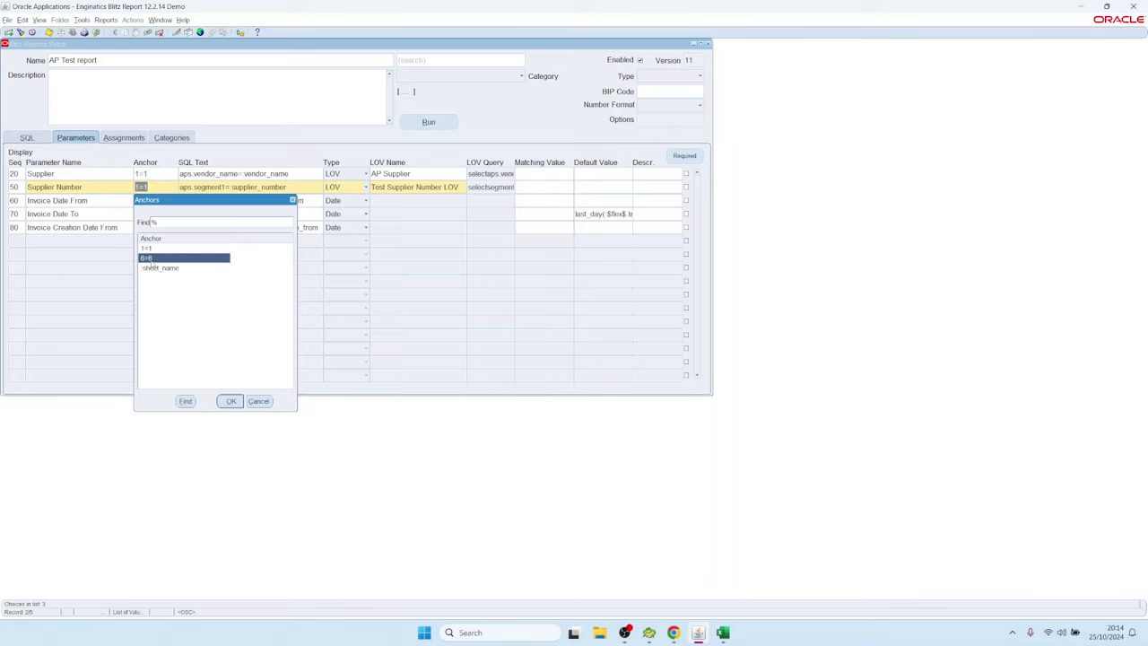
double_click(148, 258)
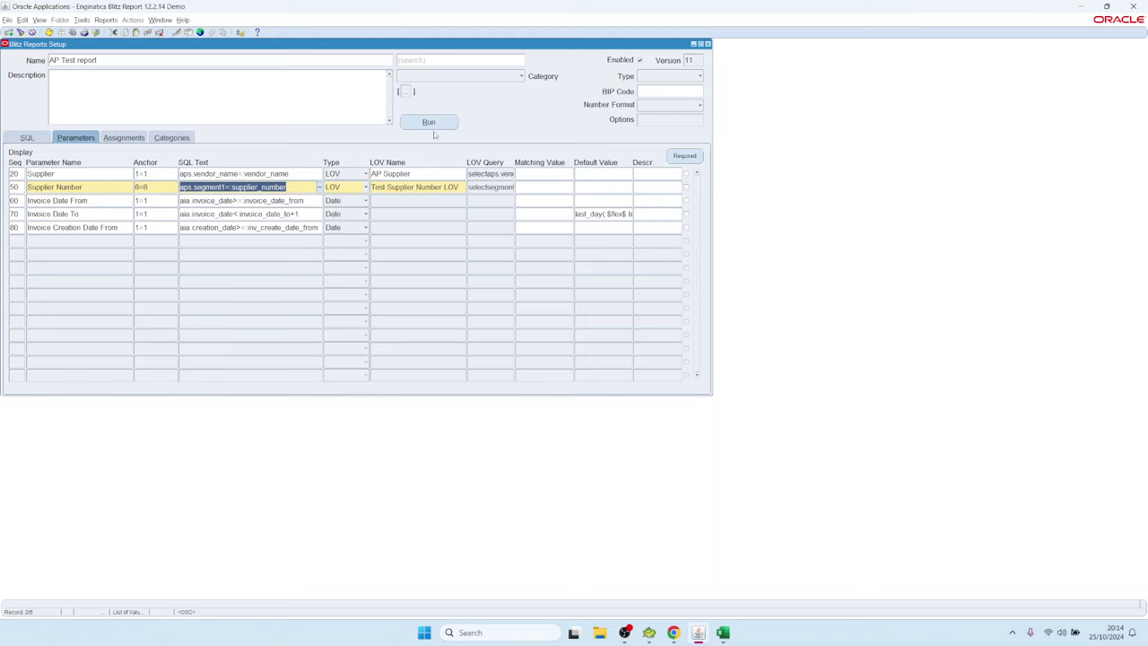
Step: Run the AP Test report for Supplier Number 1000 (GE Plastics), keeping Invoice Creation Date From at 01-JAN-2022
left_click(435, 128)
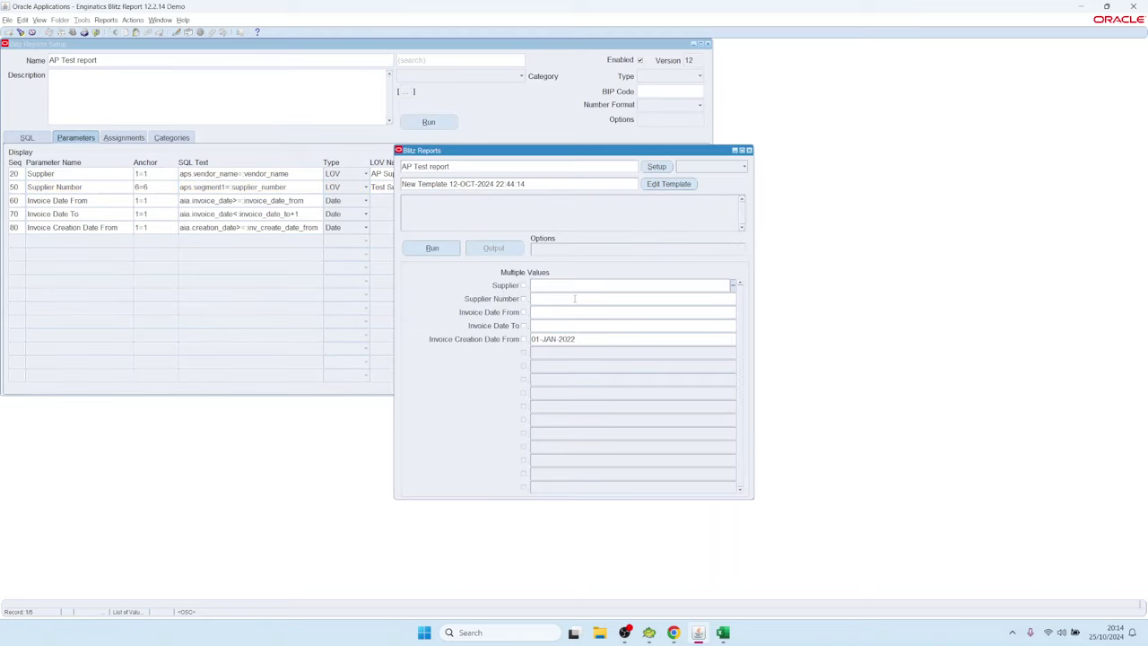
double_click(574, 299)
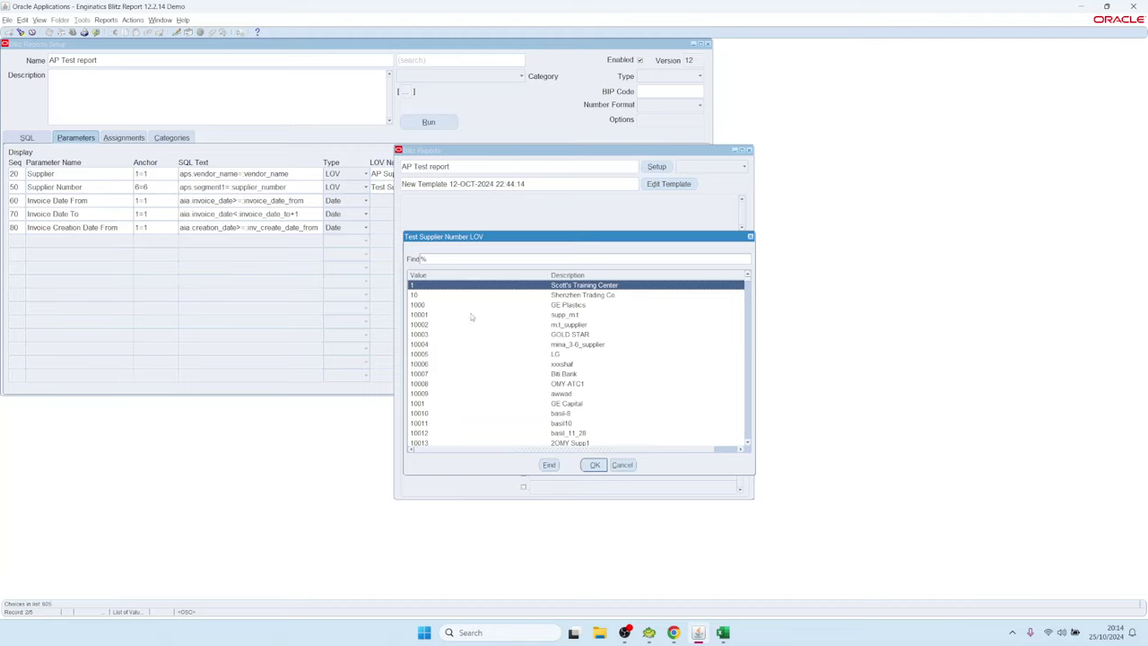
left_click(472, 314)
left_click(498, 305)
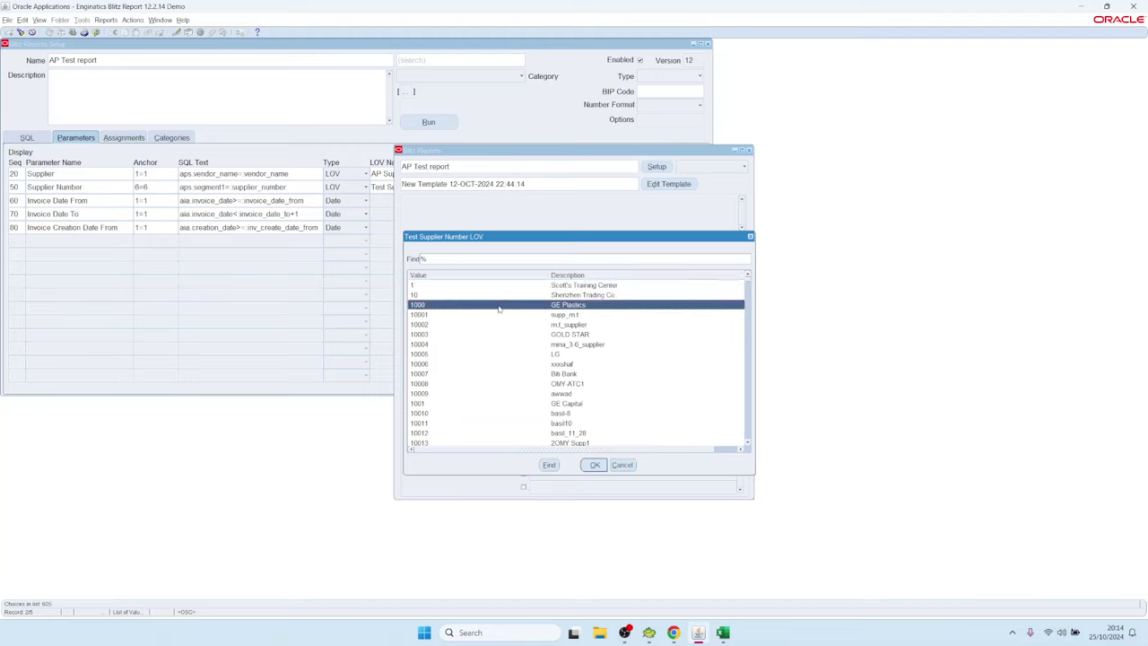
left_click(594, 465)
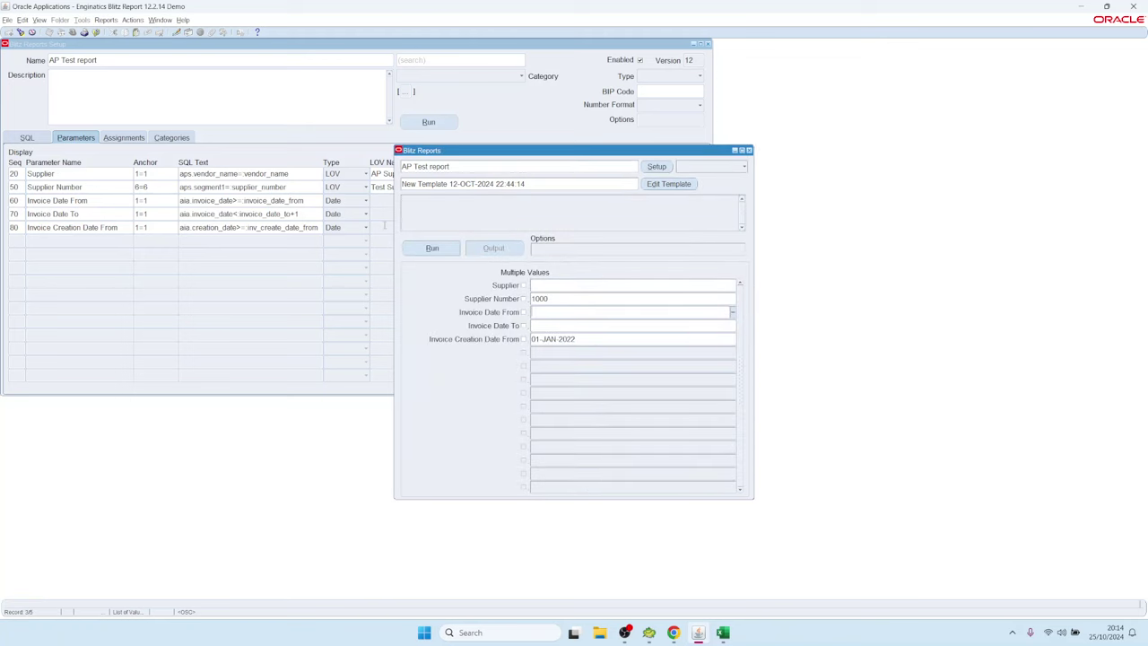
left_click(433, 248)
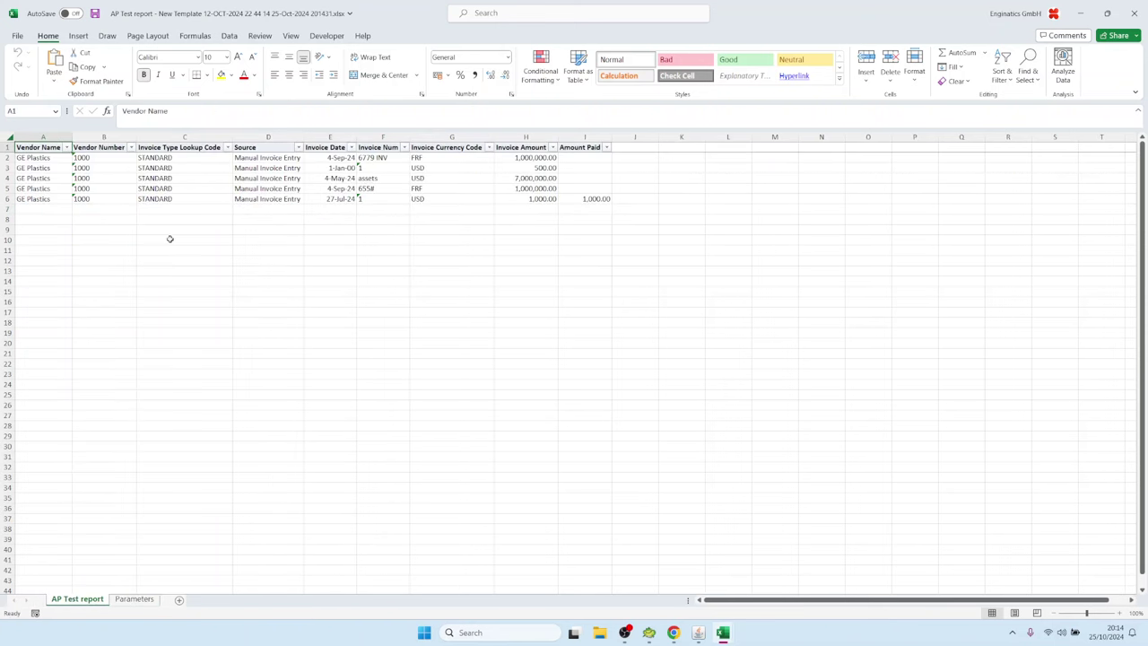
Step: Examine the run-time SQL in cell B7 of the Parameters sheet, comparing the conditions placed before the 1=1 and 6=6 anchors
left_click(135, 599)
double_click(149, 209)
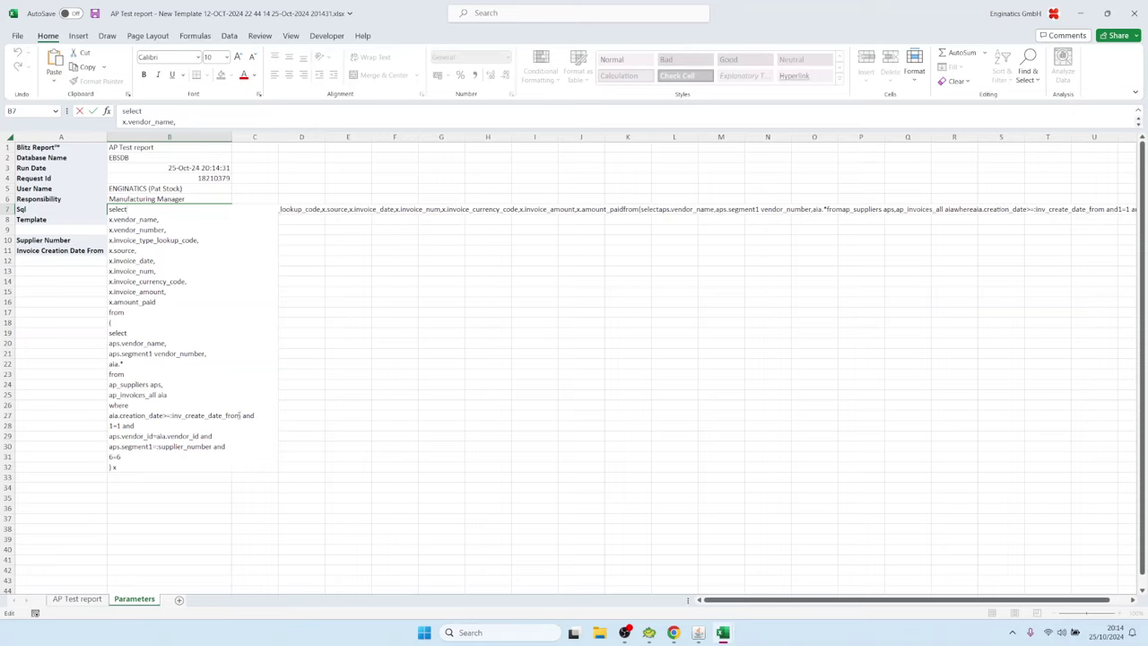
left_click_drag(238, 415, 121, 426)
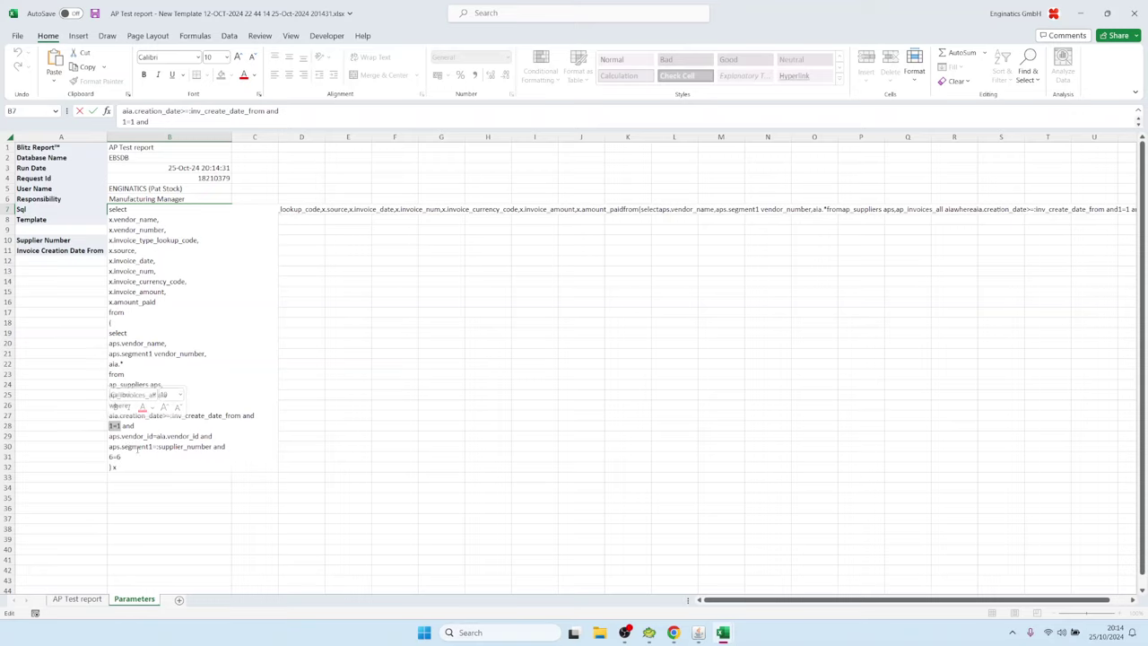
left_click_drag(212, 445, 109, 457)
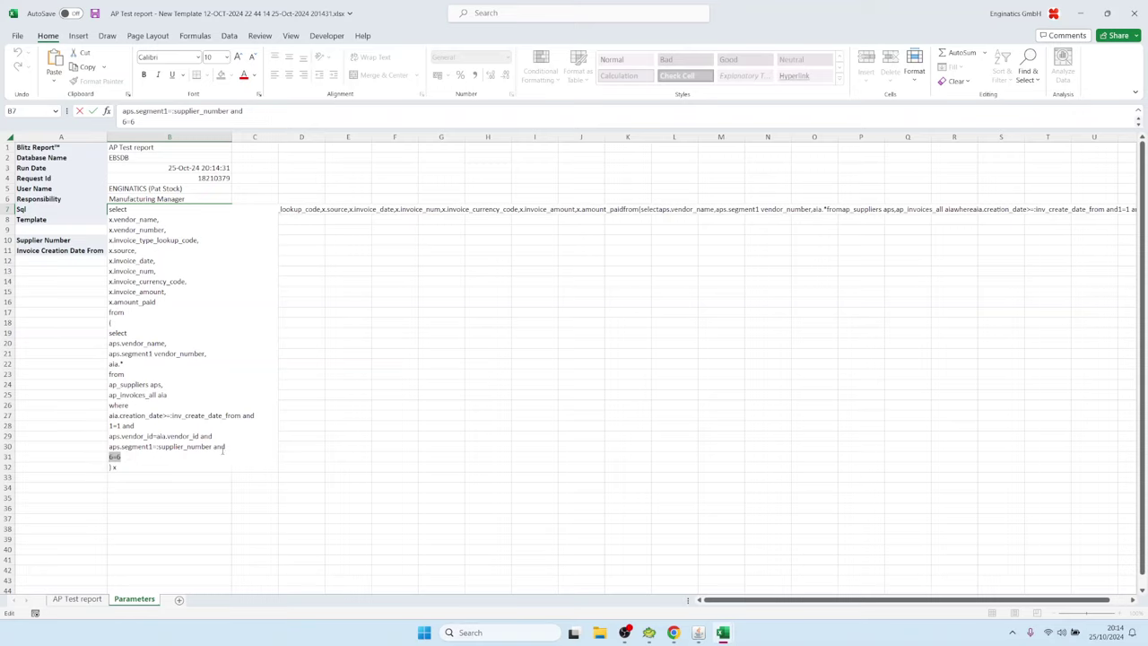
left_click_drag(233, 443, 108, 446)
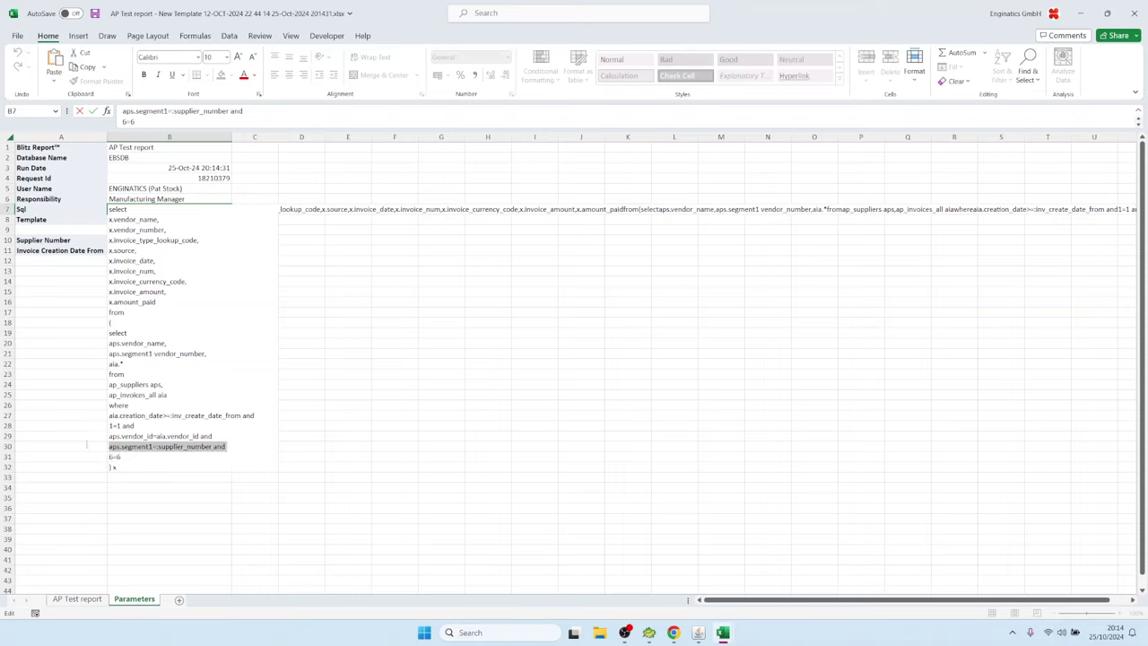
left_click_drag(253, 414, 103, 416)
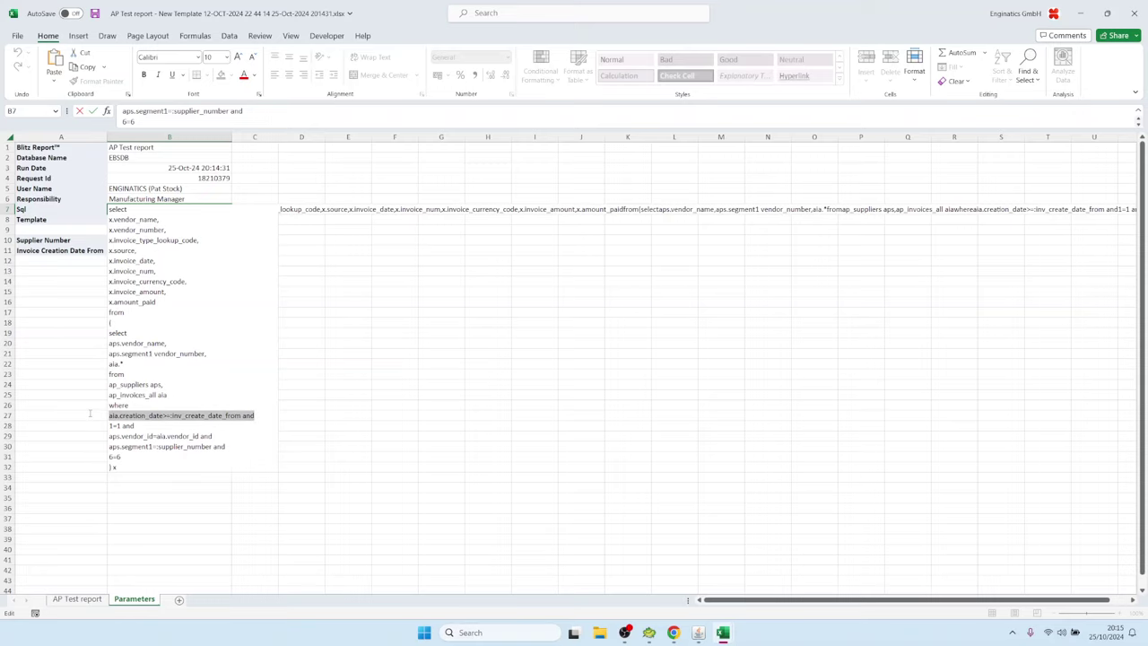
key("Escape")
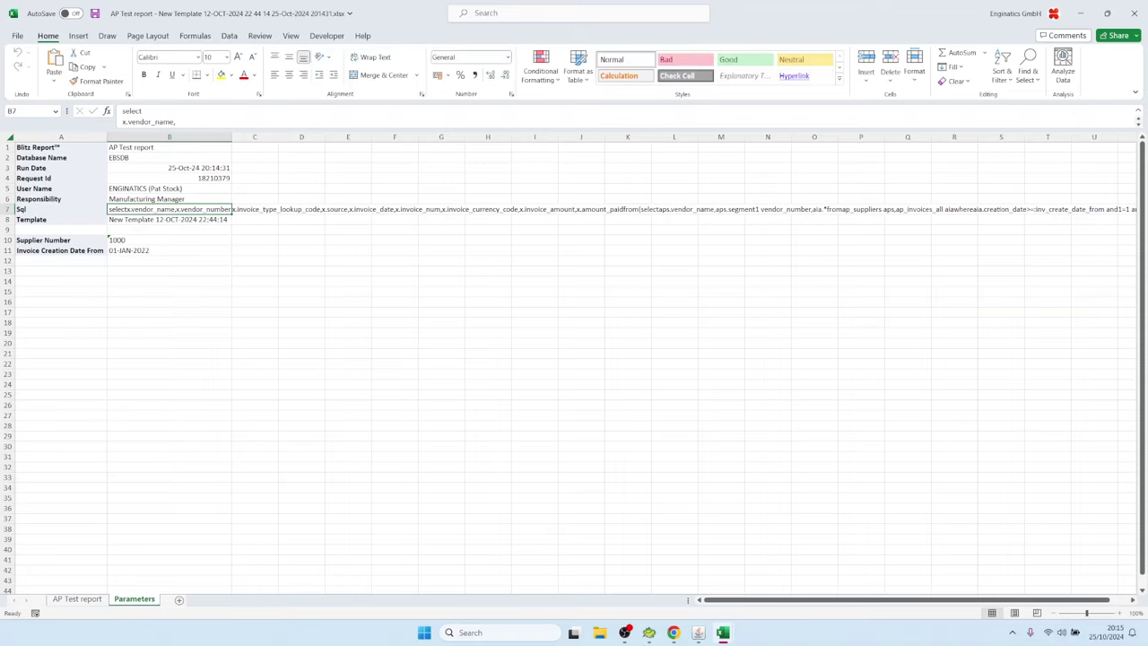
Step: Switch to Chrome and review the n=n and &lexical explanations in the Blitz Report Developer Guide
left_click(685, 636)
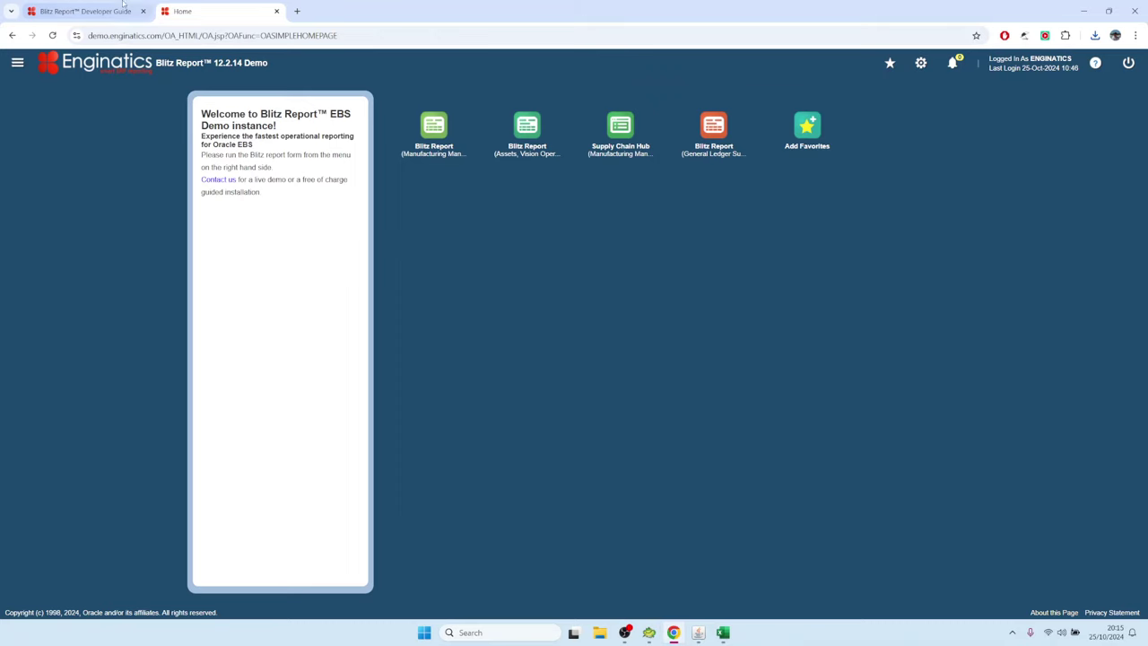
left_click(85, 11)
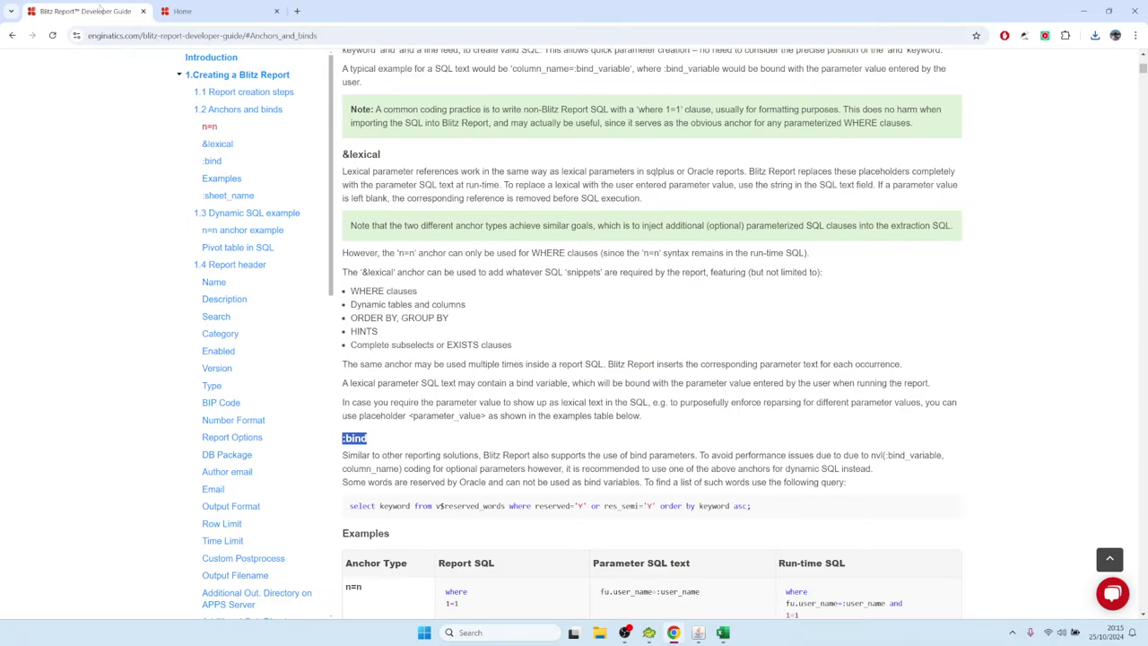
left_click(214, 131)
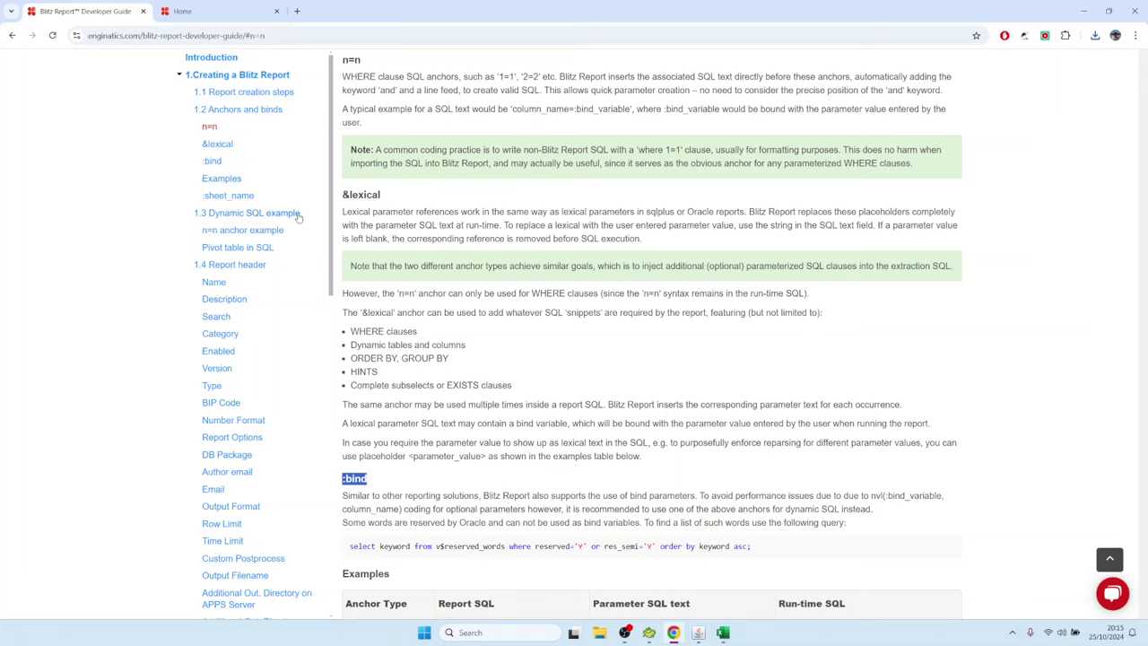
left_click_drag(385, 200, 343, 202)
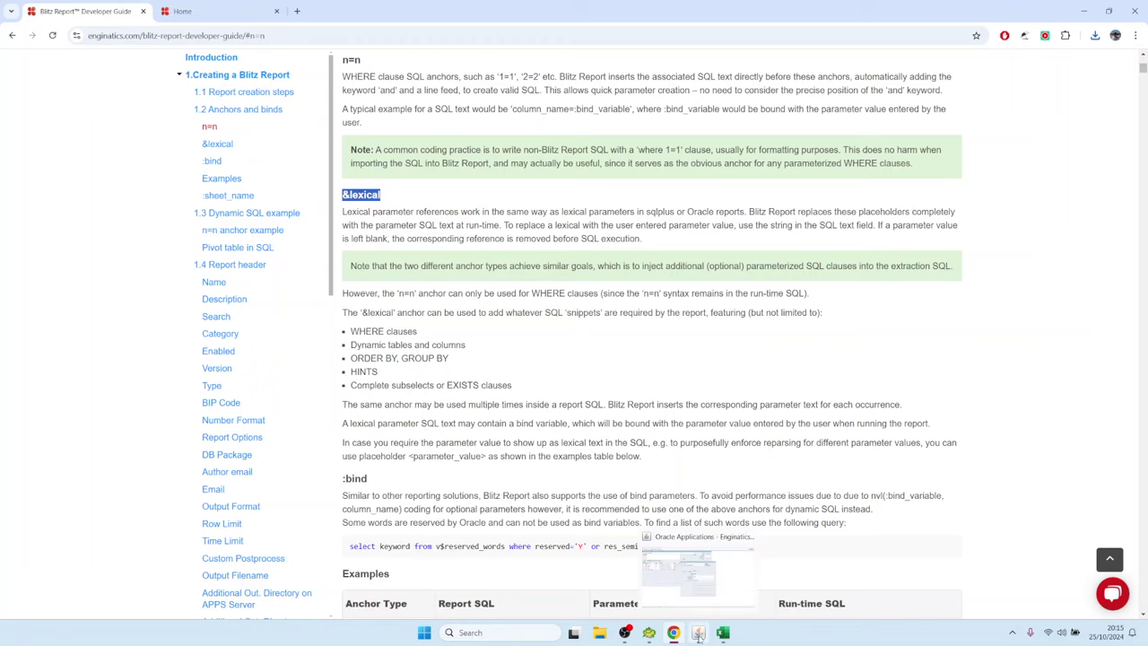
Step: Switch back to Oracle Applications and add the lexical reference &where_clause on a new line after "1=1 and" in the report SQL
left_click(698, 632)
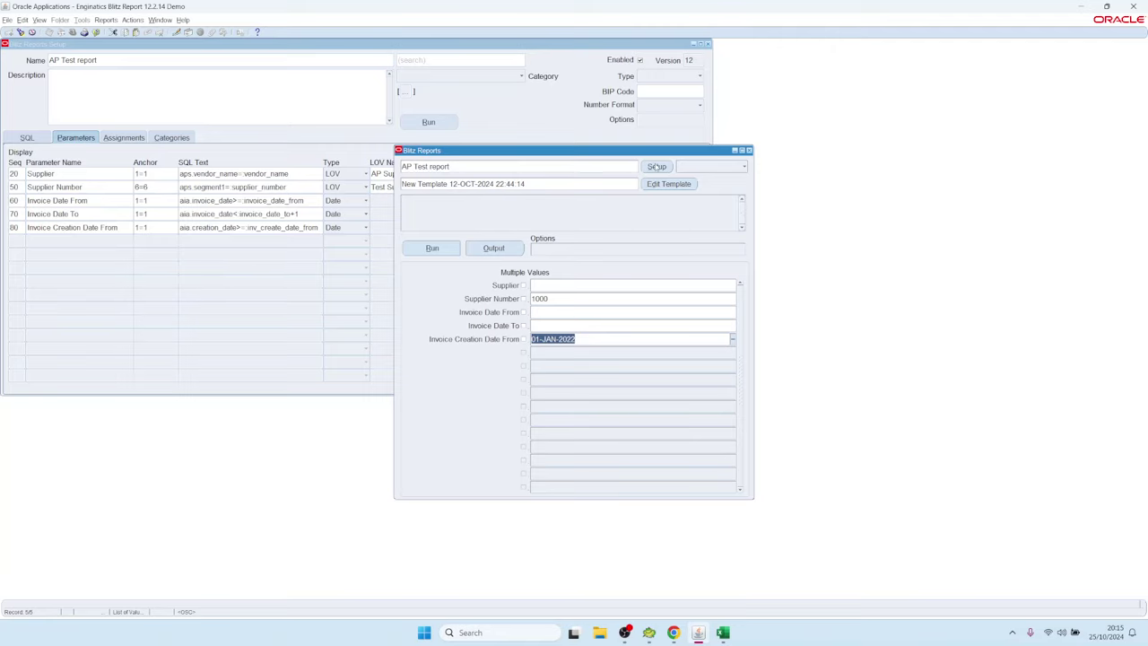
left_click(657, 167)
left_click(27, 137)
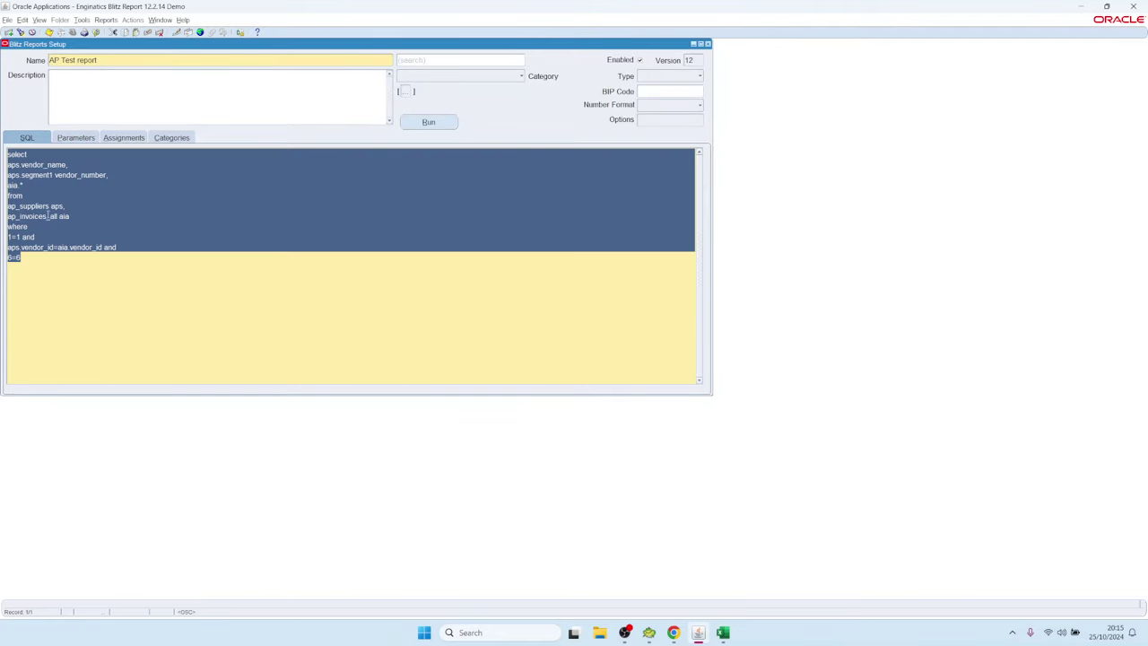
left_click(47, 226)
left_click(51, 236)
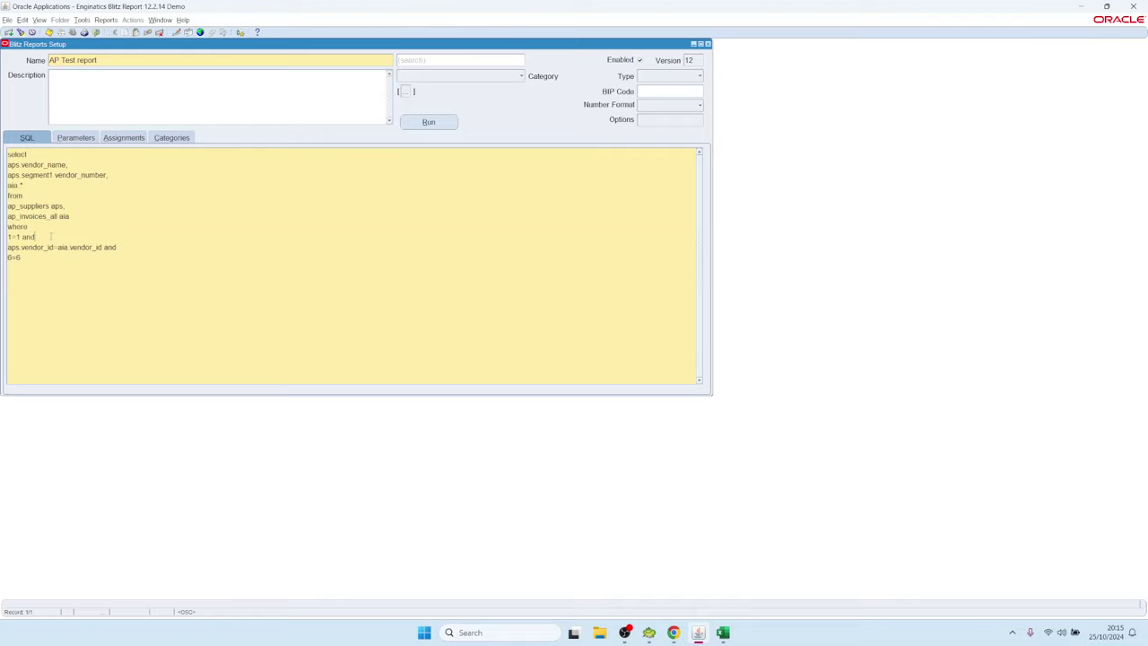
key("Return")
type("&where_clause")
left_click_drag(58, 247, 3, 247)
Step: Set the Supplier parameter's anchor to &where_clause
left_click(77, 139)
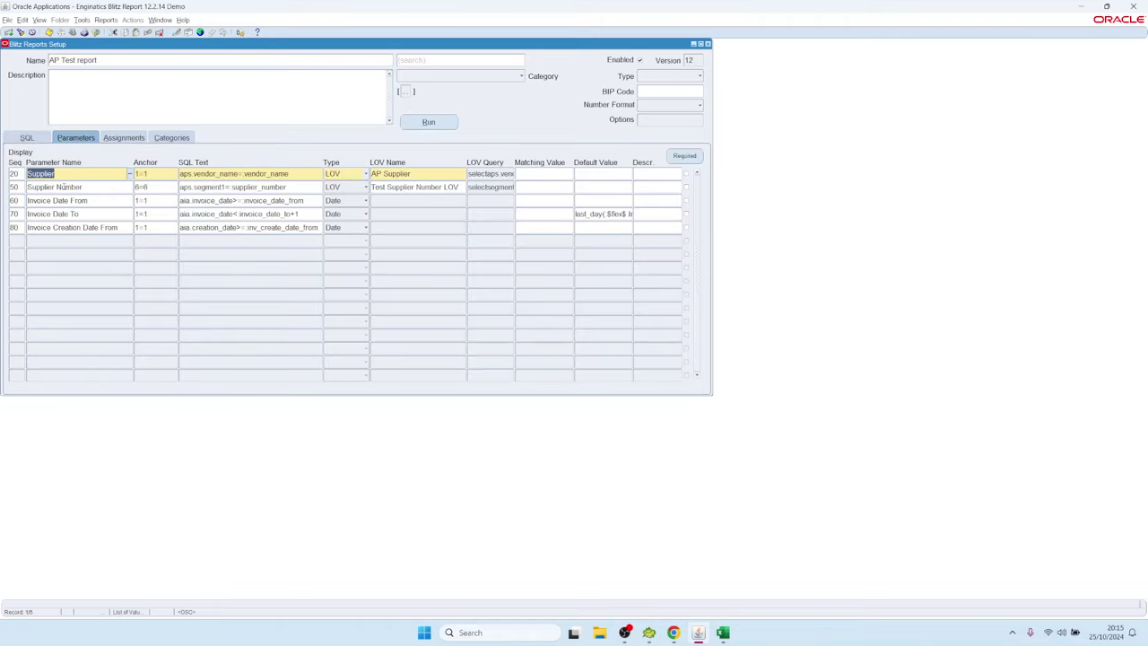
key("Tab")
left_click(175, 175)
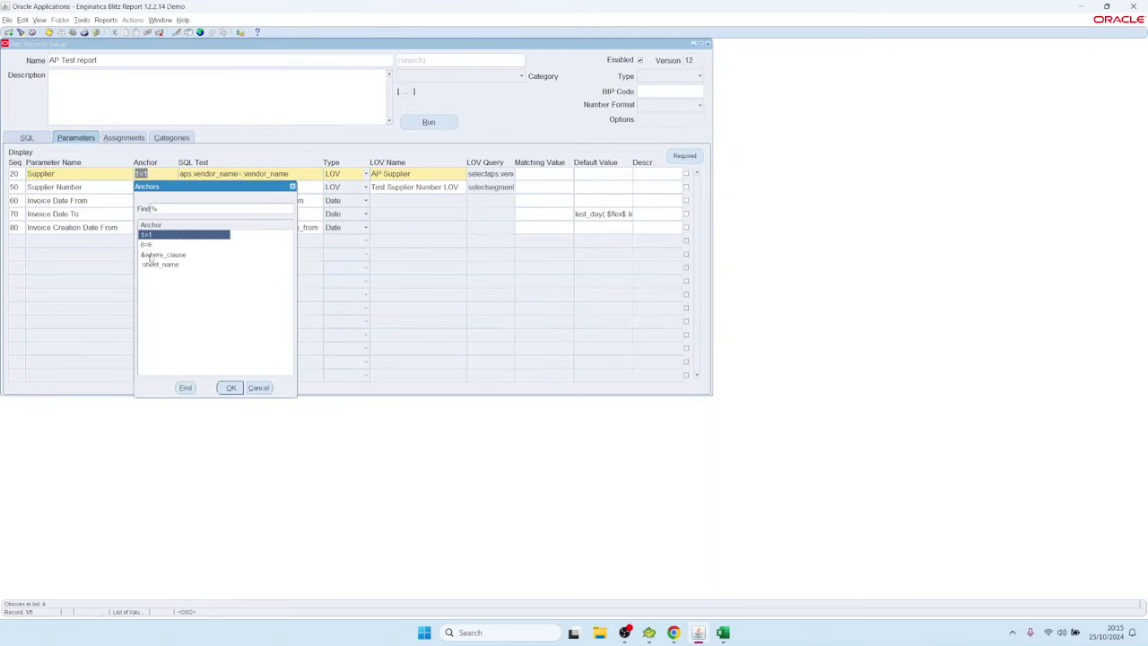
left_click(163, 255)
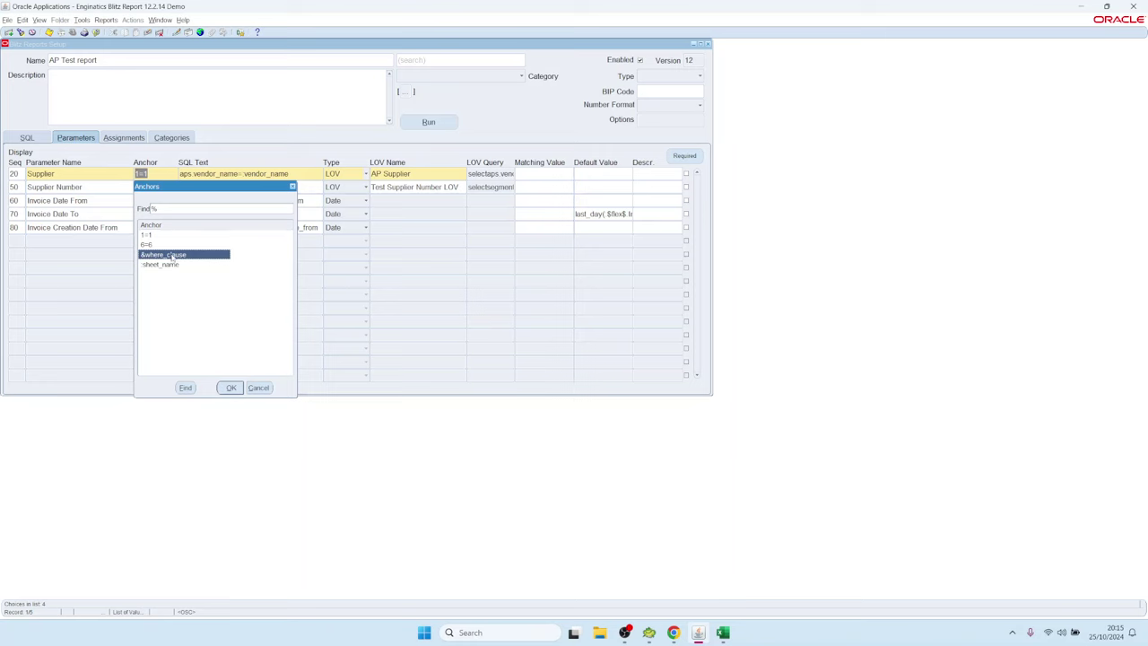
double_click(163, 255)
Step: Append "and" to the Supplier parameter's SQL text so it reads aps.vendor_name=:vendor_name and
left_click_drag(290, 173, 183, 173)
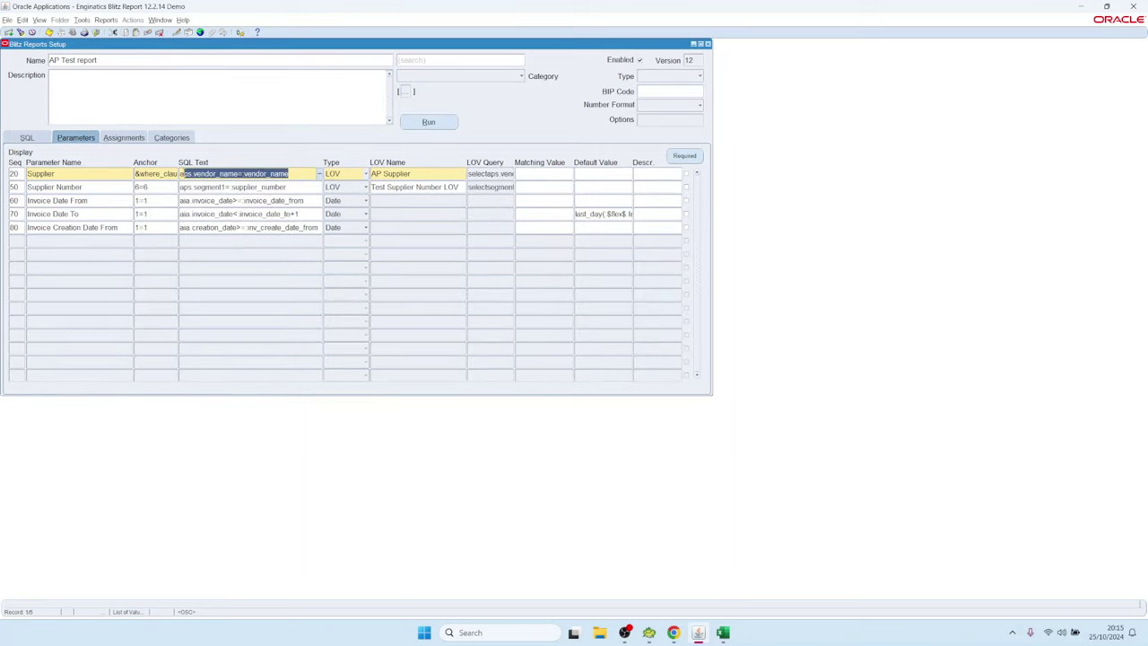
left_click(289, 173)
left_click_drag(289, 173, 189, 172)
double_click(297, 173)
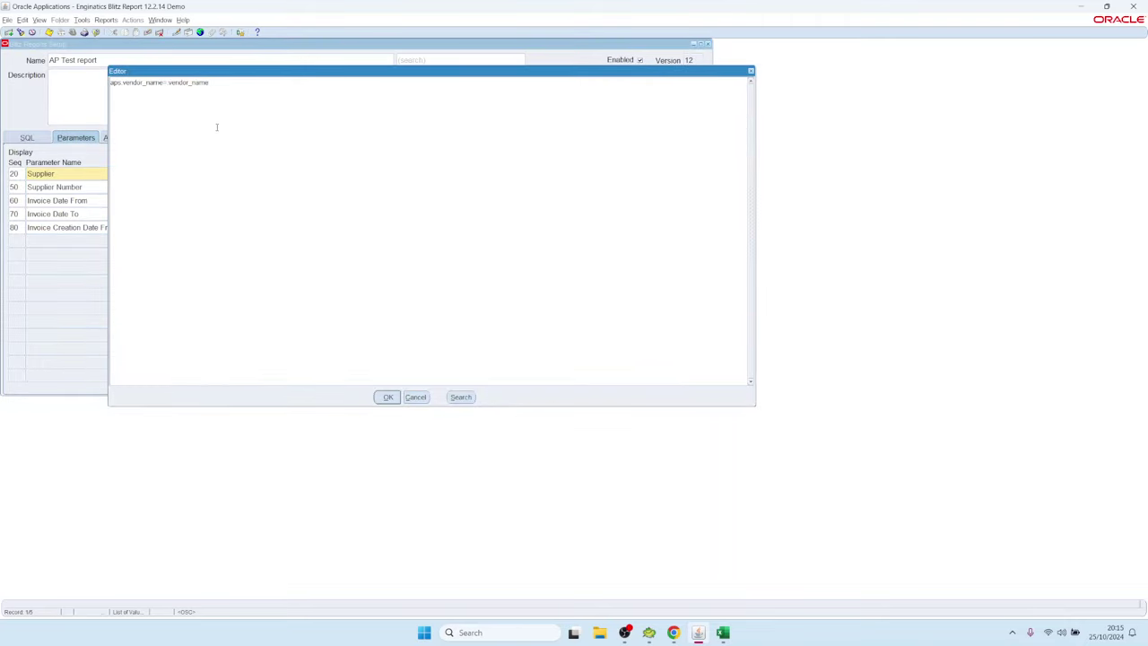
type("and")
left_click(387, 397)
Step: Run the AP Test report for the supplier 3M Health Care
left_click(428, 121)
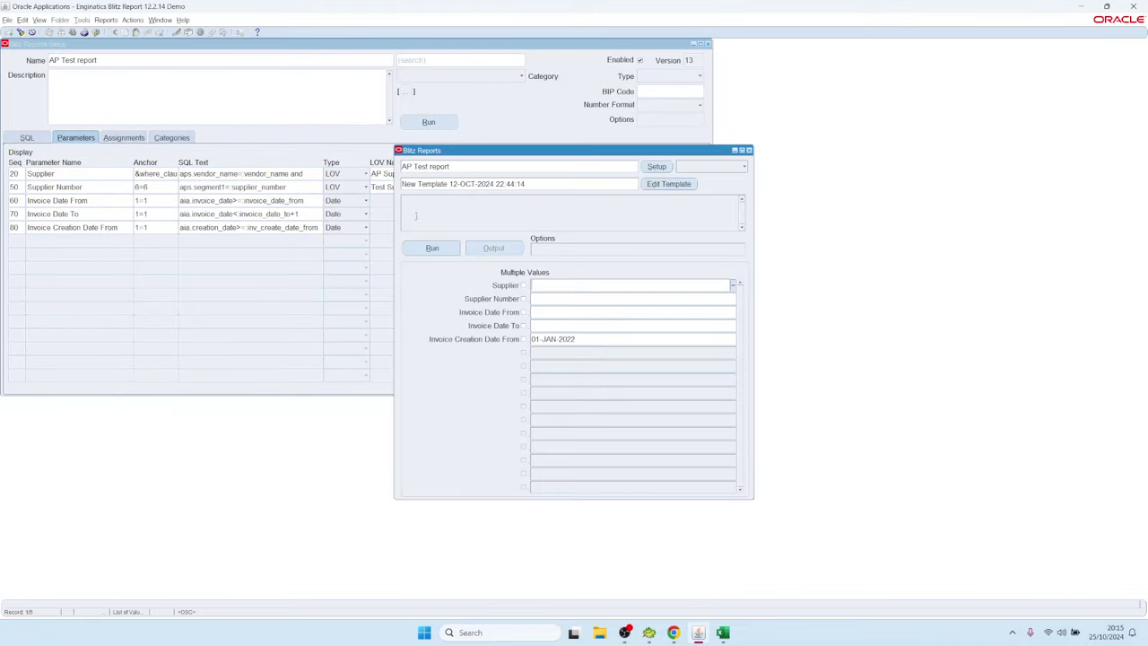
double_click(556, 285)
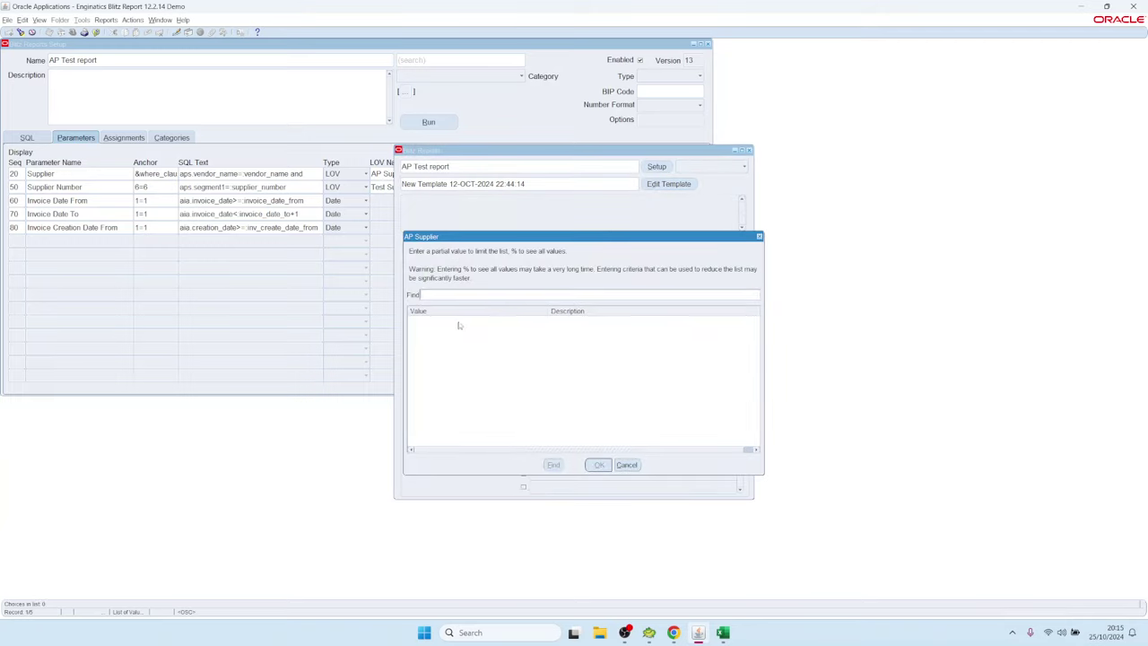
type("%")
key("Return")
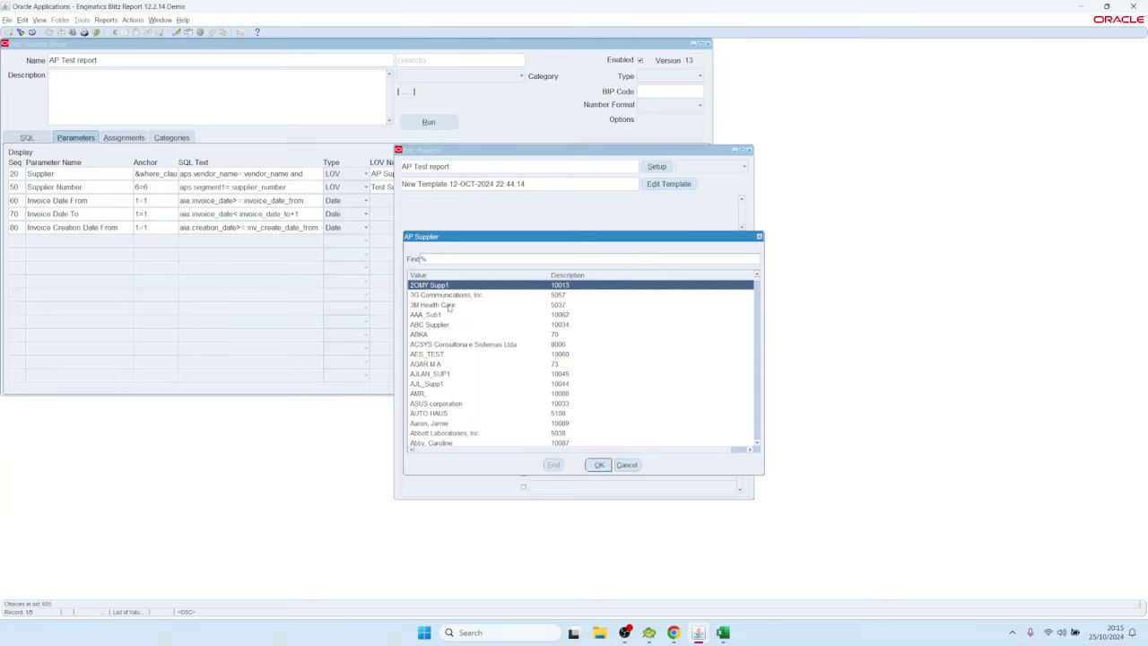
double_click(451, 305)
left_click(433, 248)
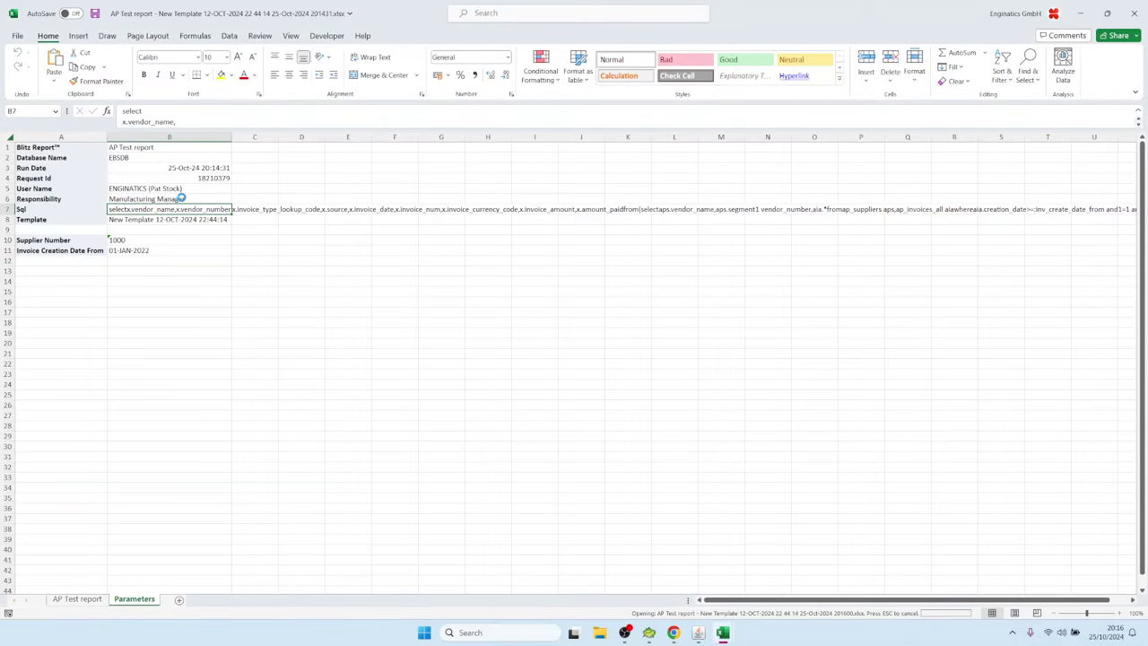
Step: Examine the "aps.vendor_name=:vendor_name and" line in the run-time SQL on the Excel output's Parameters sheet
left_click(131, 599)
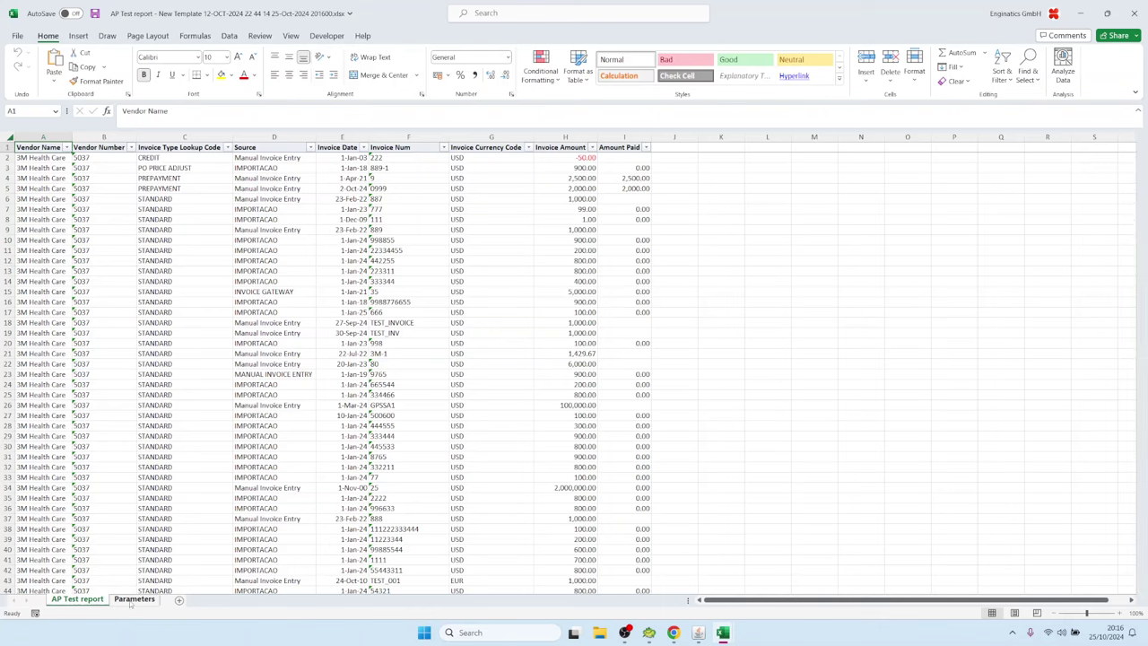
double_click(144, 210)
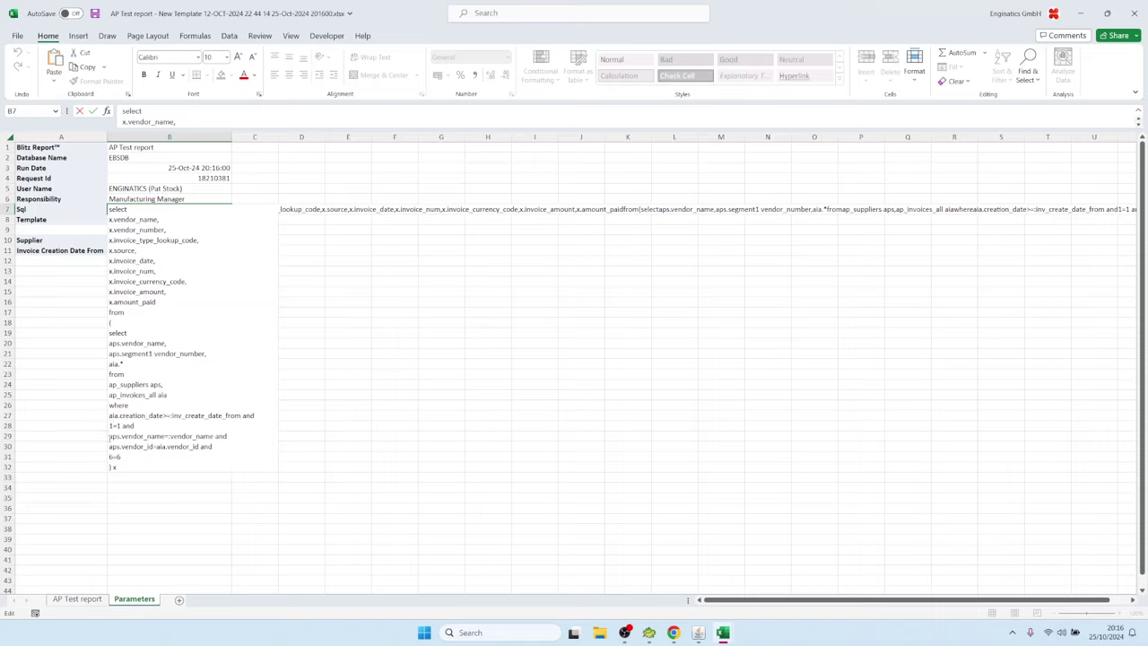
left_click_drag(109, 438, 237, 438)
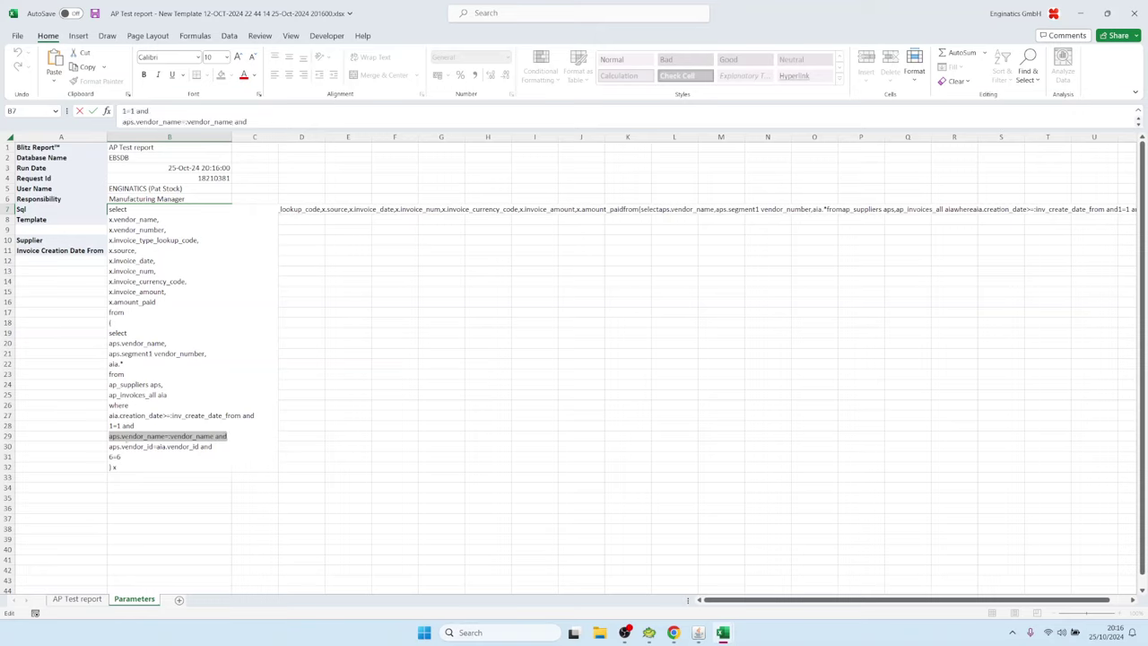
left_click(129, 210)
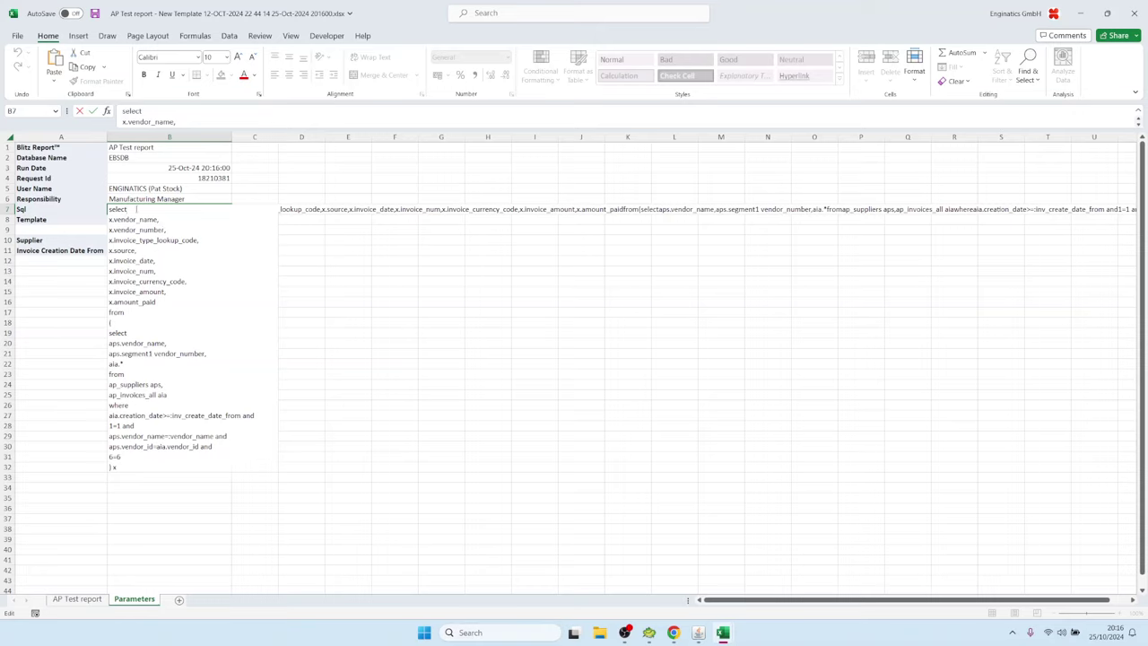
left_click(171, 231)
left_click_drag(123, 426, 109, 426)
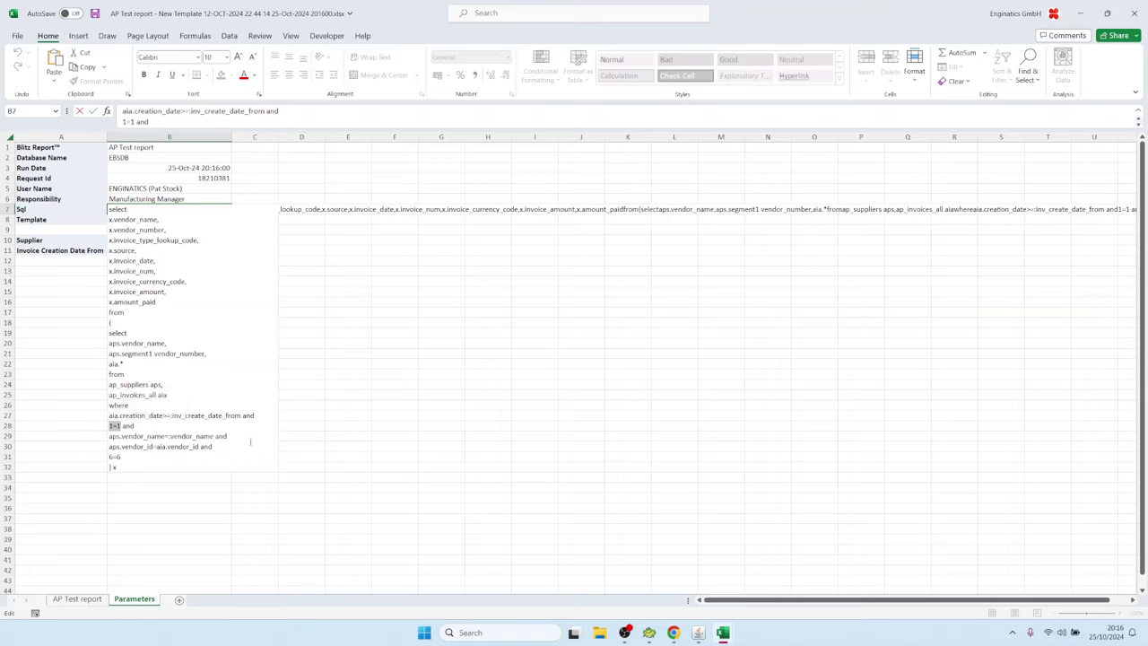
left_click_drag(246, 438, 108, 439)
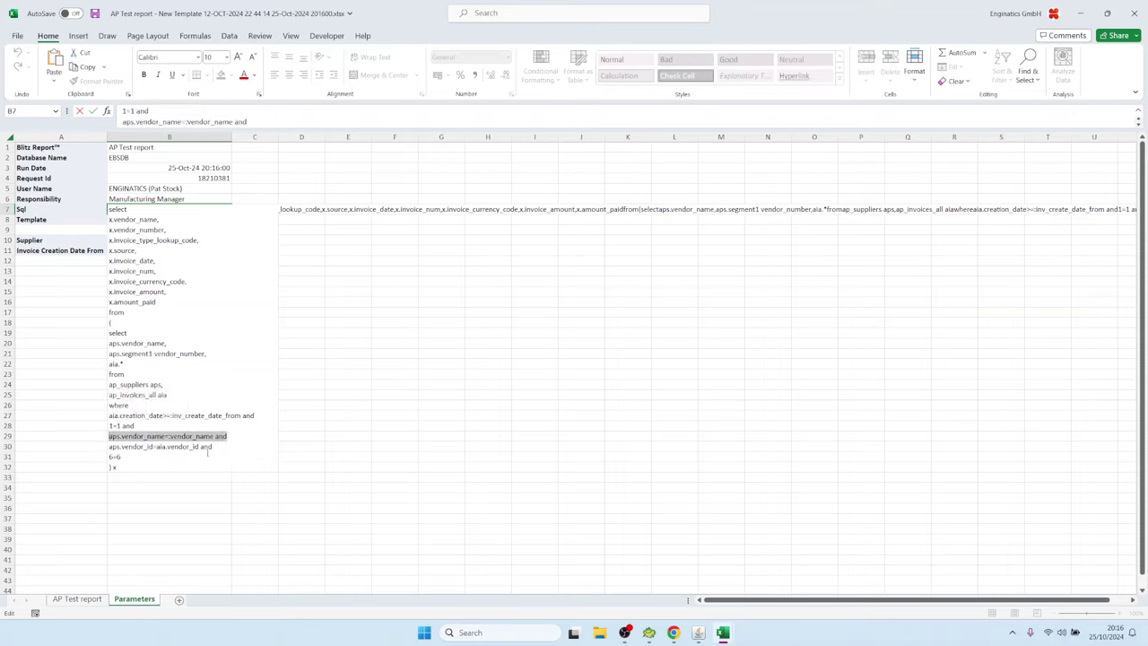
Step: Compare the "and" placement in the vendor_name condition with the creation_date condition before 1=1 in the run-time SQL
left_click(226, 438)
left_click_drag(212, 436, 231, 436)
left_click(218, 436)
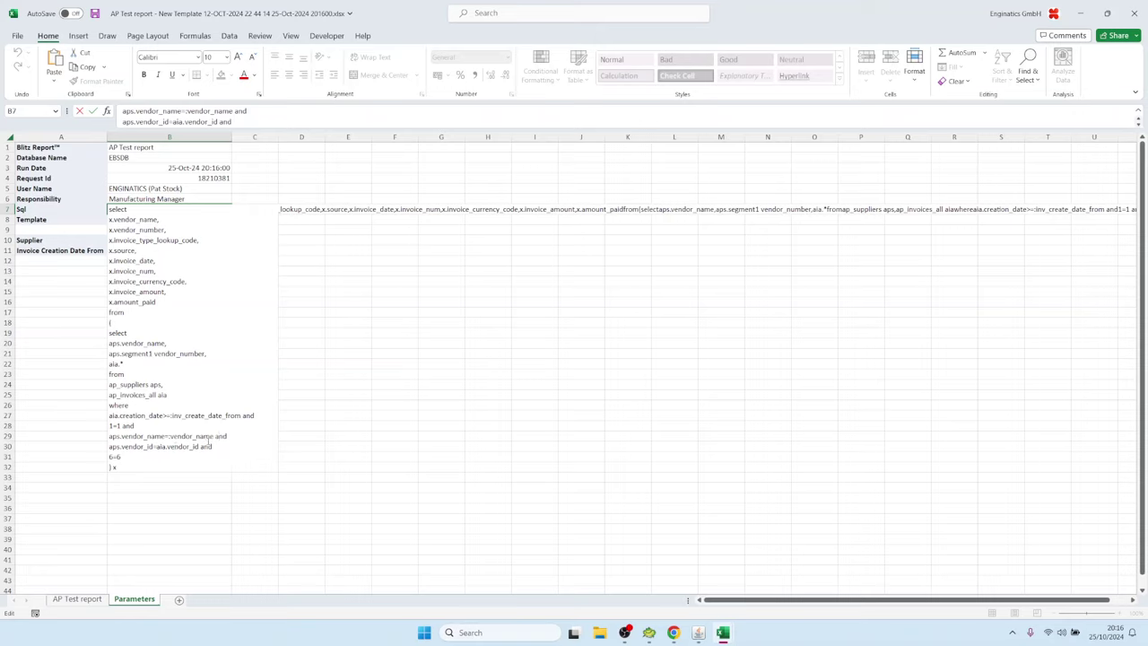
left_click_drag(216, 436, 228, 436)
left_click(164, 433)
left_click_drag(121, 426, 109, 426)
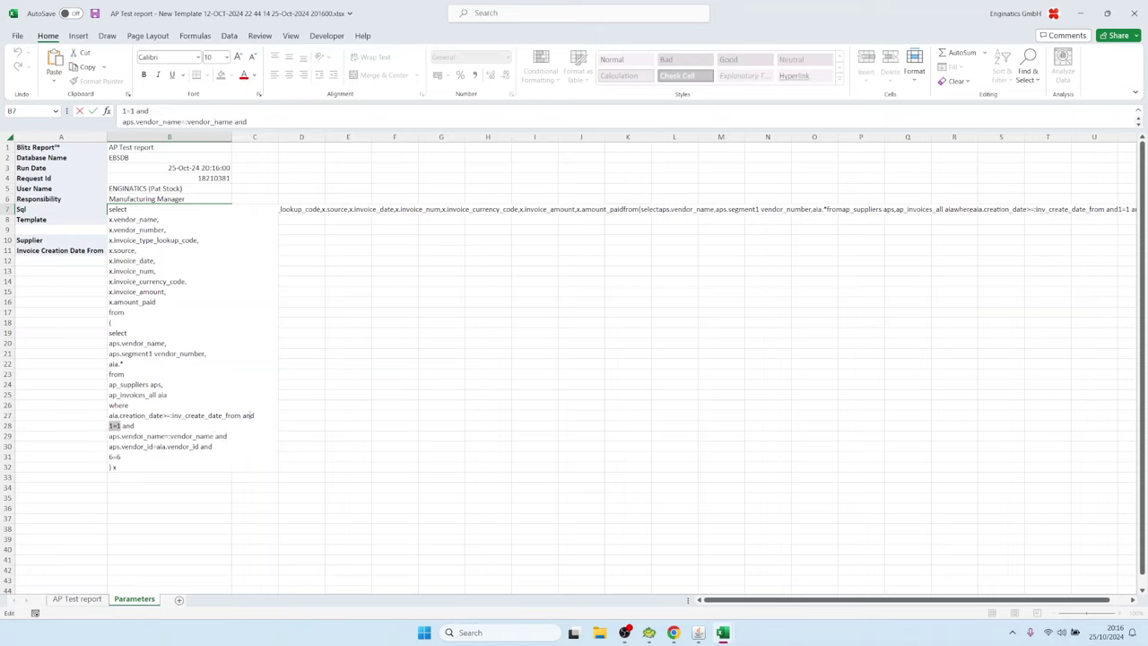
left_click_drag(241, 415, 255, 416)
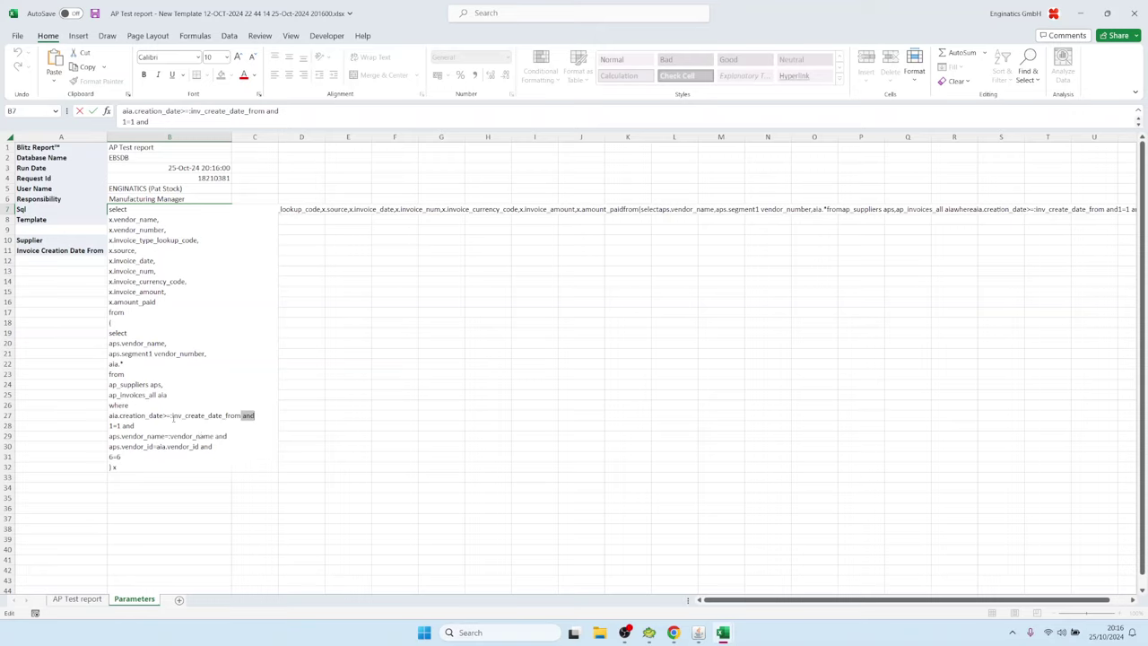
left_click(173, 417)
left_click_drag(240, 415, 109, 415)
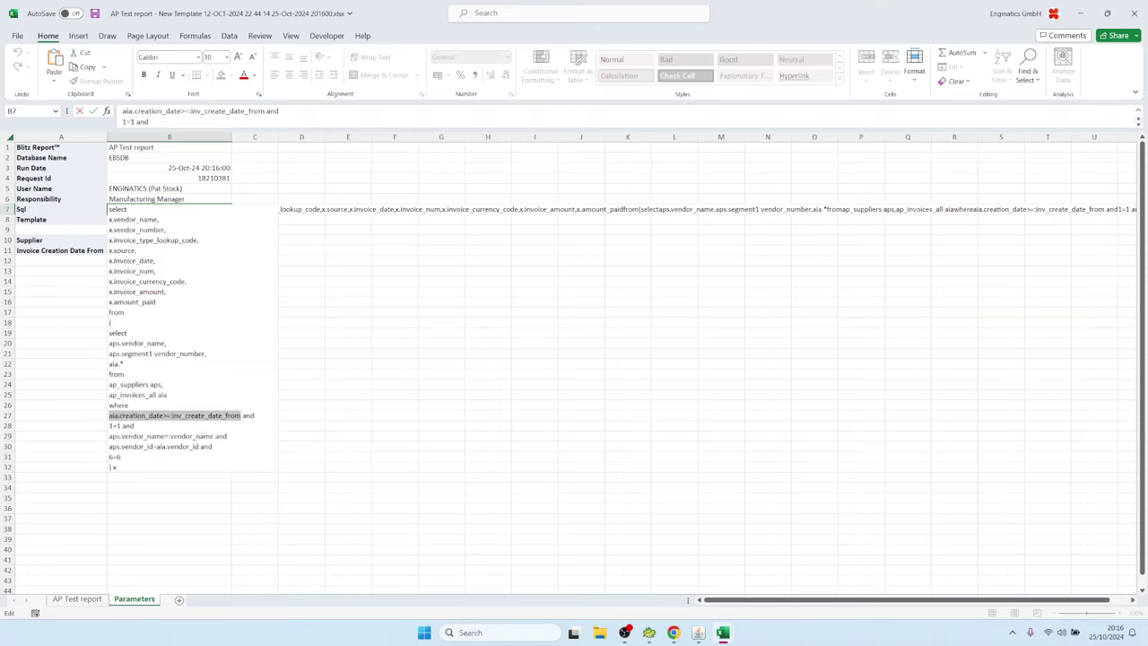
left_click(139, 251)
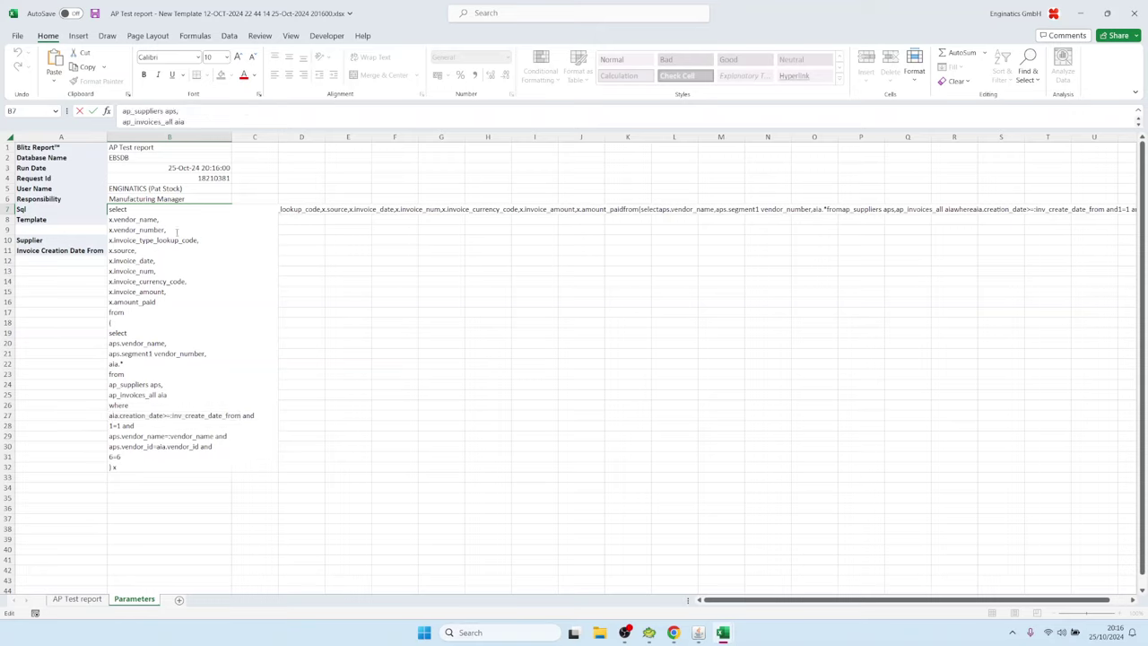
left_click(177, 231)
key("Escape")
Step: Switch back to Oracle Applications and bring up the AP Test report's setup
left_click(648, 632)
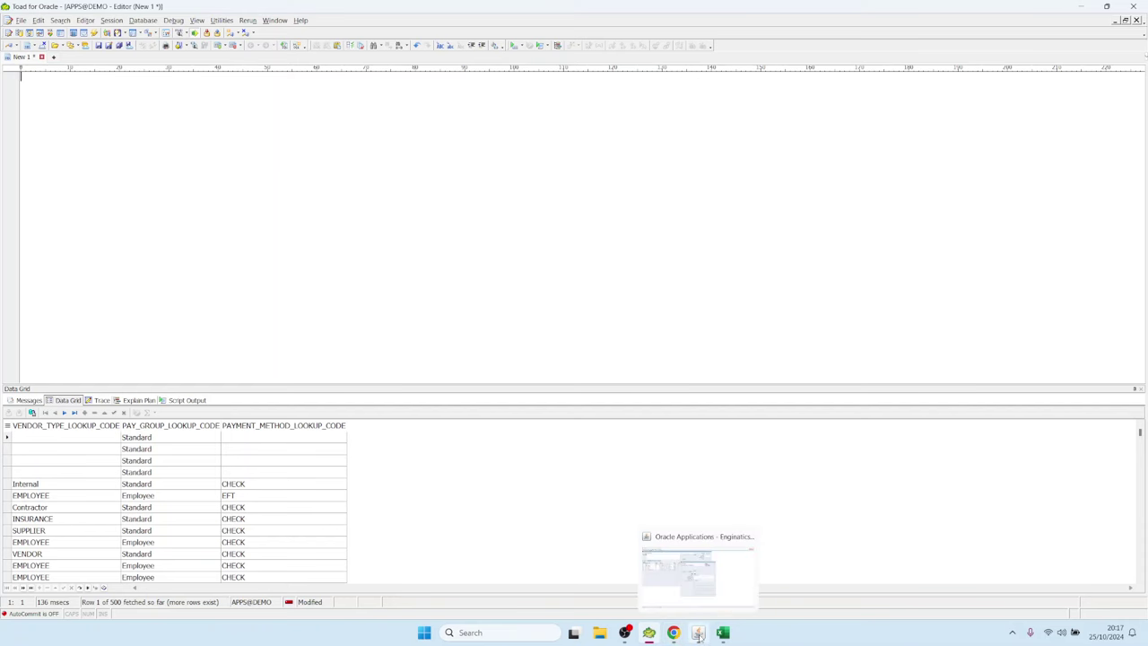
left_click(698, 572)
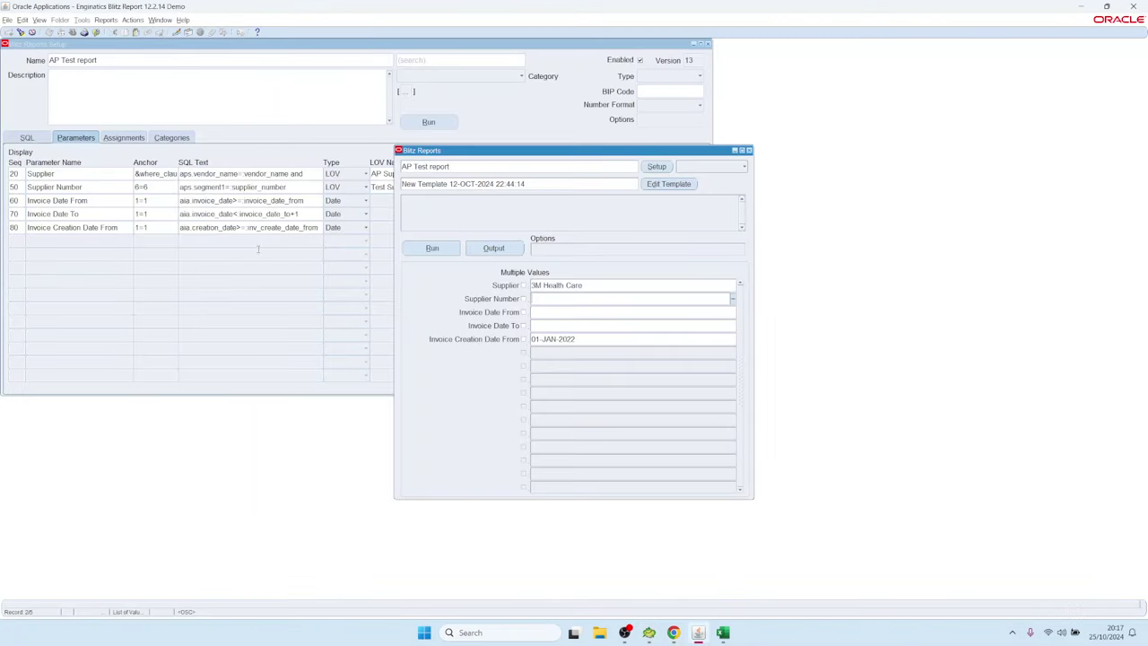
left_click(662, 167)
left_click(69, 241)
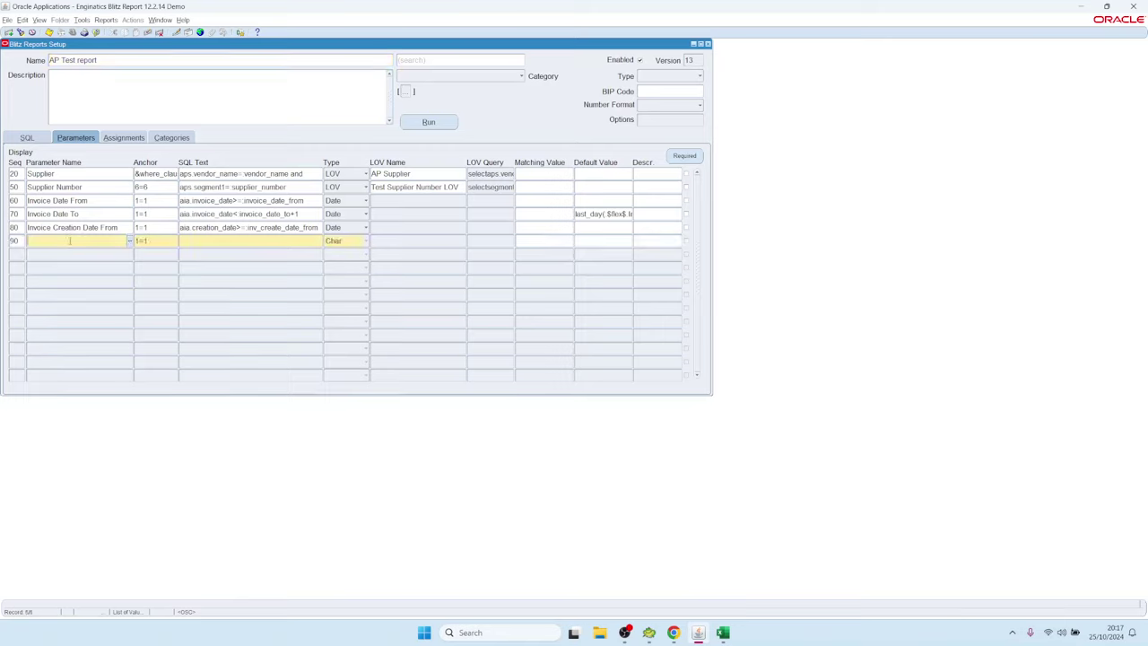
type("Sh")
key("BackSpace")
key("BackSpace")
left_click(161, 31)
Step: Add the lexical reference &supplier_columns on a new line after the vendor_number column in the report SQL
left_click(40, 138)
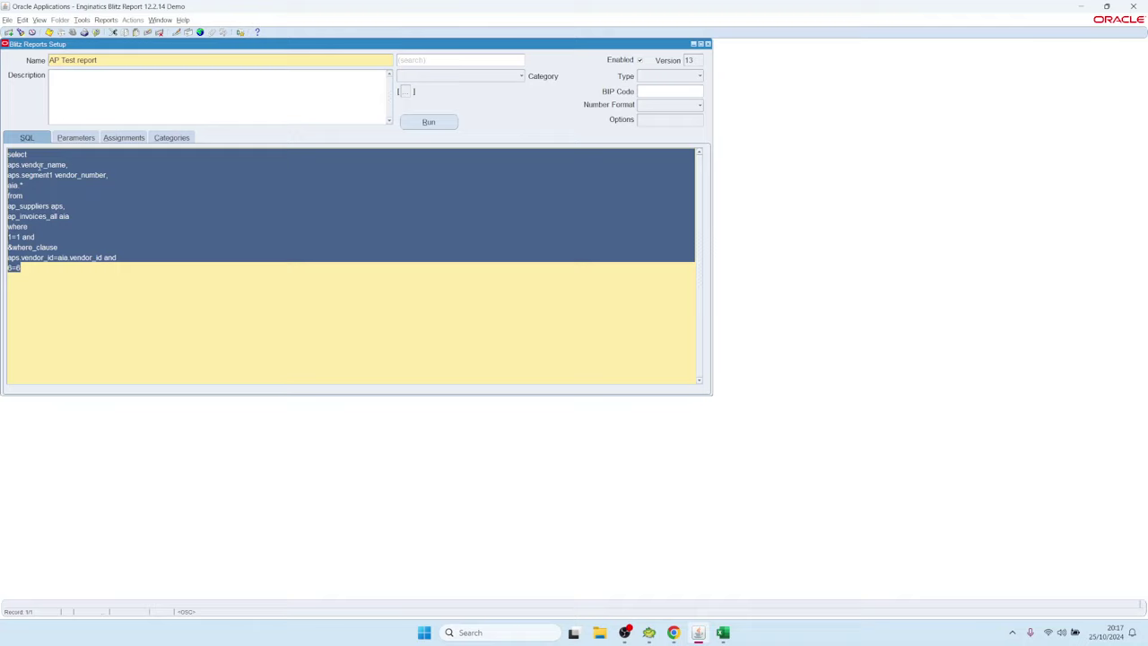
left_click(53, 223)
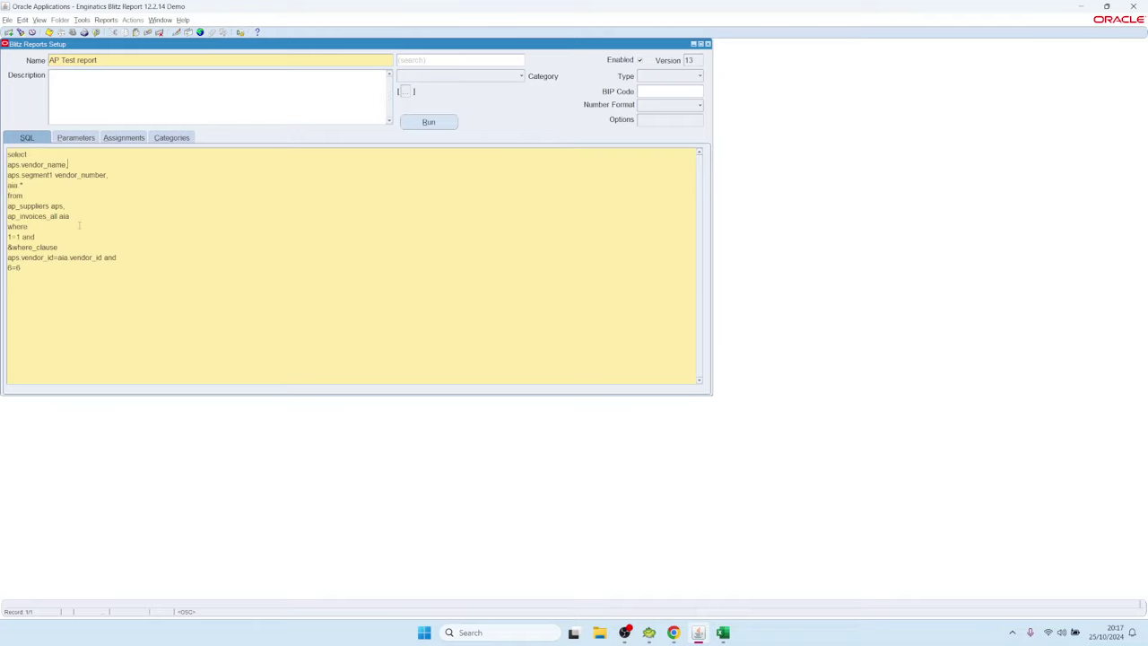
key("Return")
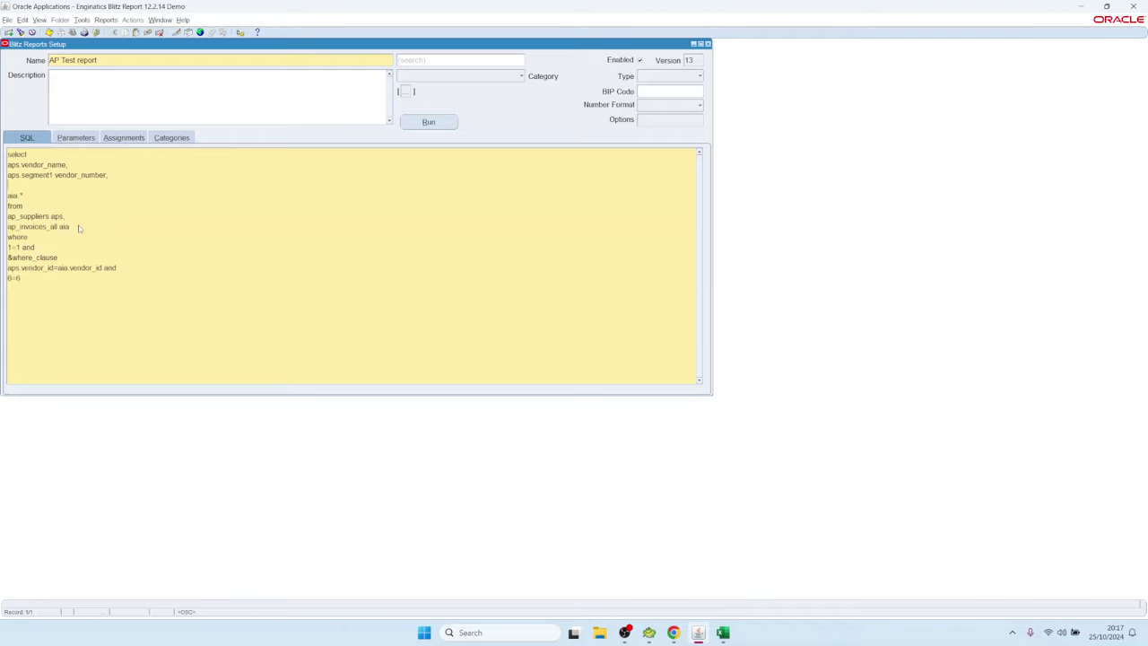
type("&supplier_columns")
Step: Delete the &where_clause line from the report SQL
triple_click(81, 257)
key("Delete")
key("BackSpace")
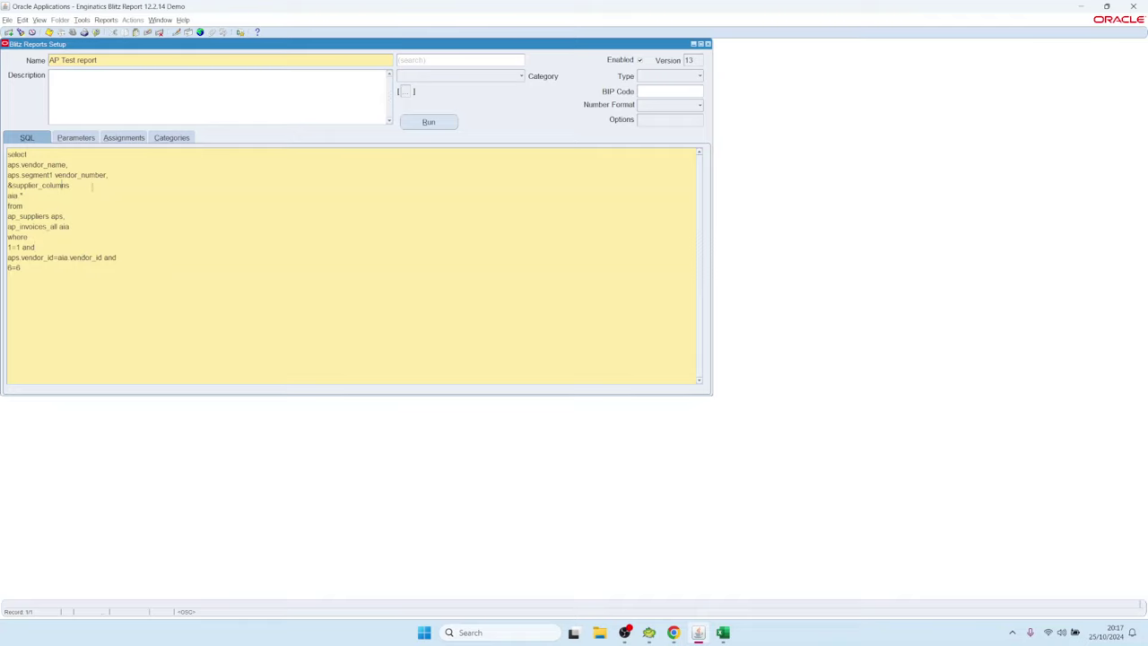
Step: Review the &supplier_columns line in the report SQL alongside the report's parameter list
left_click_drag(70, 185, 7, 186)
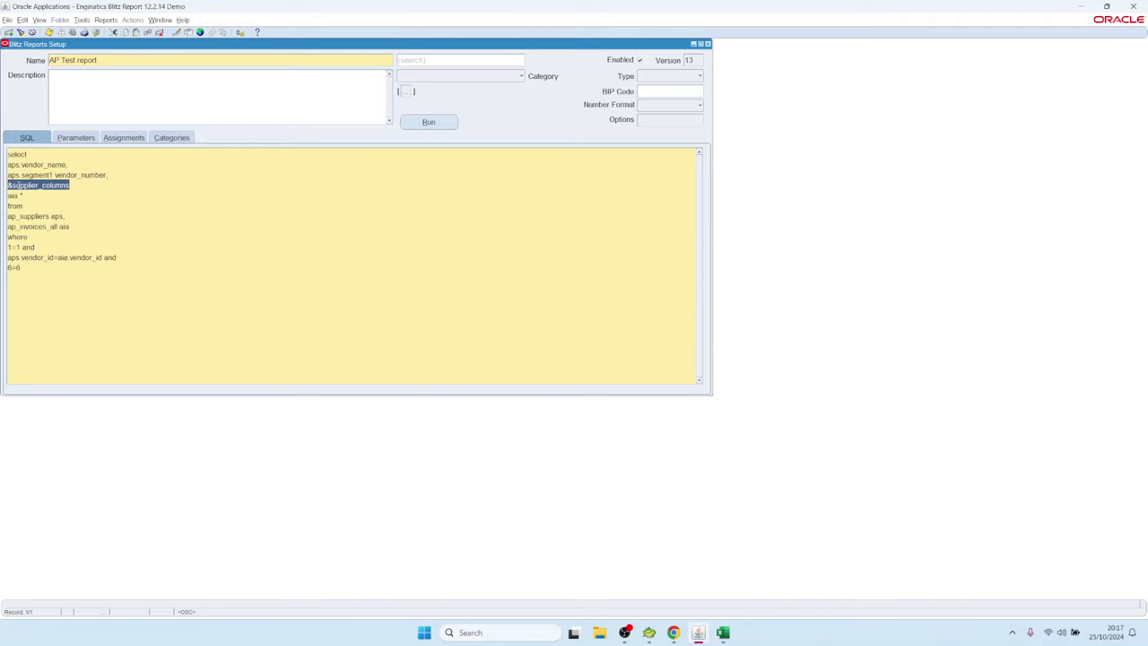
left_click(15, 187)
double_click(87, 186)
left_click(88, 142)
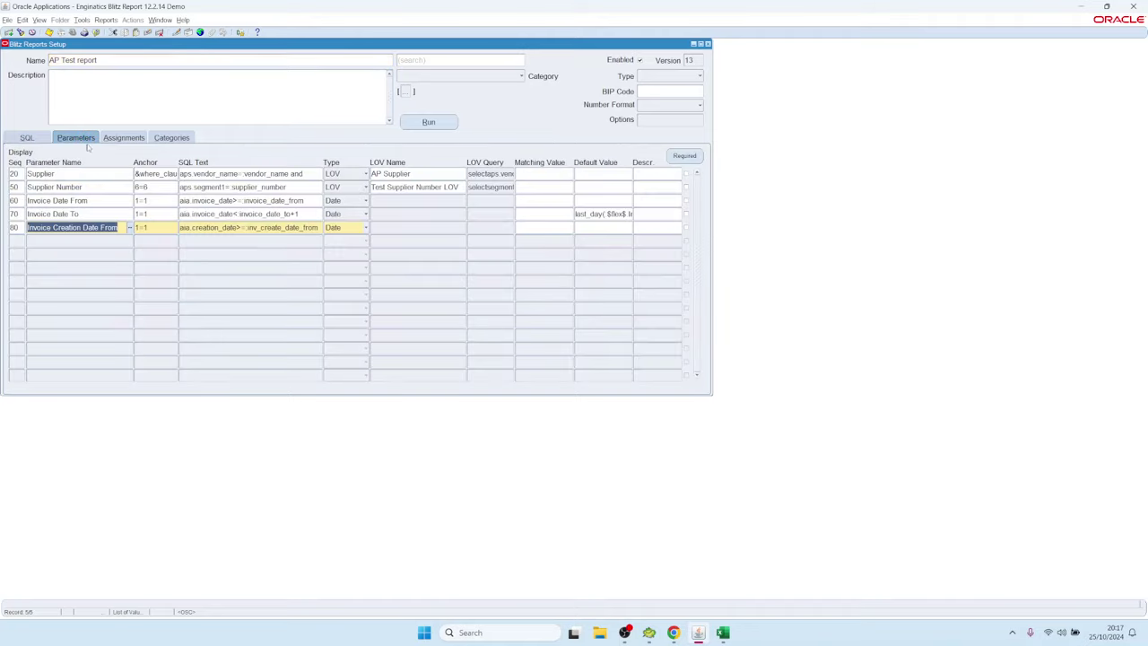
left_click(39, 138)
left_click(63, 193)
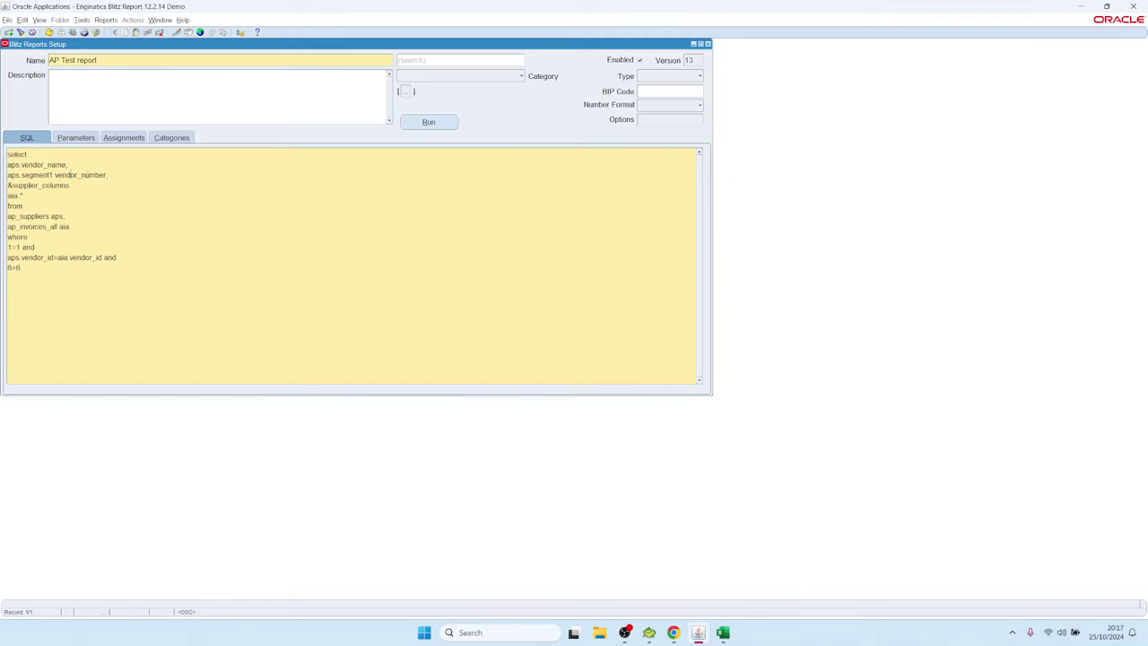
double_click(87, 187)
left_click(79, 140)
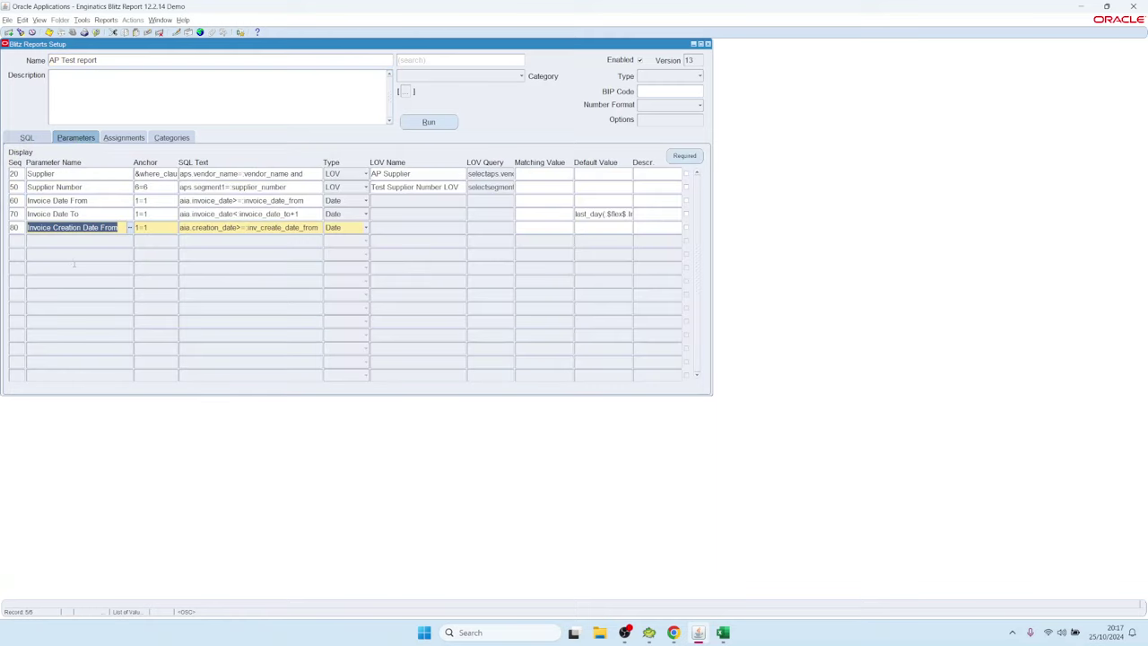
Step: Change the Supplier parameter's anchor to 1=1 and run the AP Test report without a supplier value
left_click(158, 173)
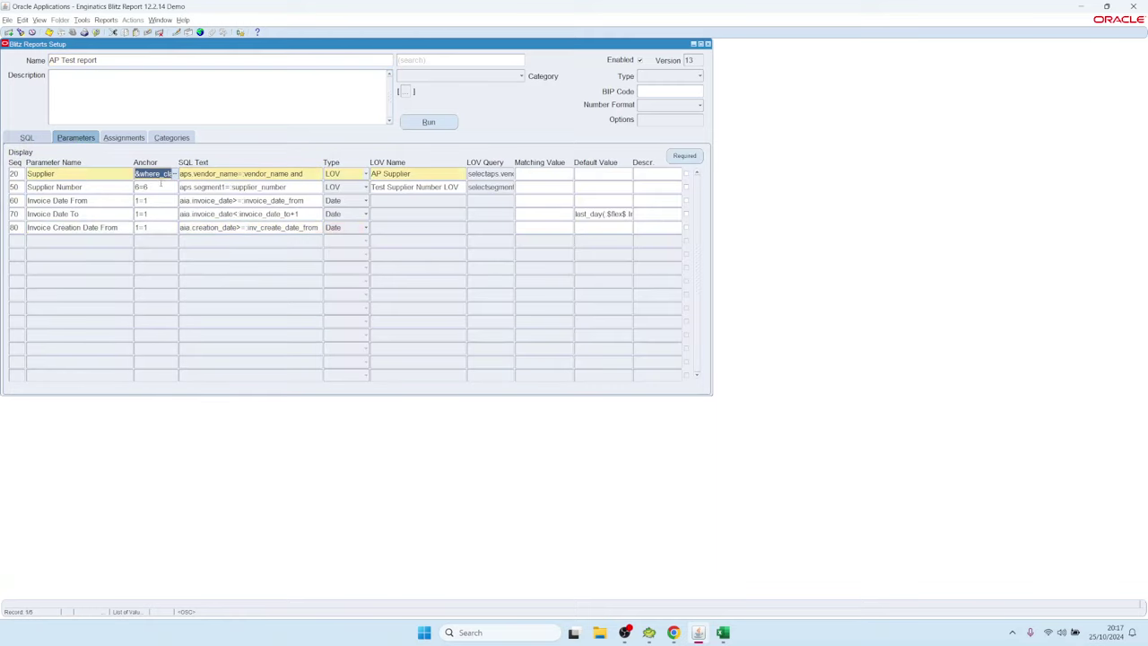
key("ctrl+l")
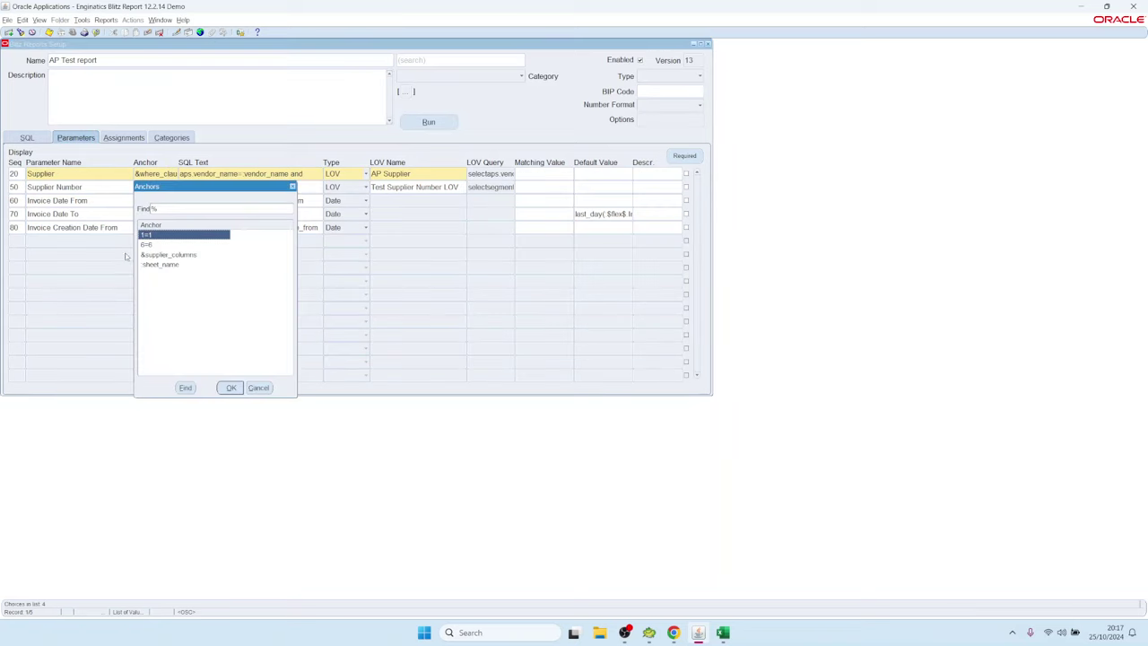
double_click(158, 235)
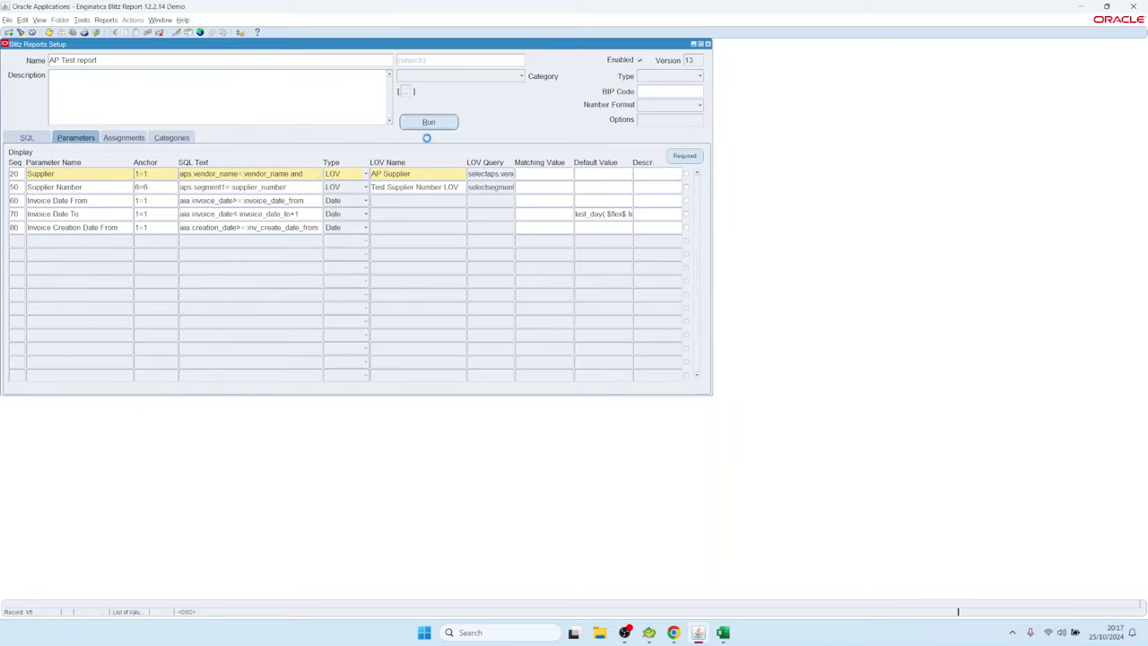
left_click(437, 250)
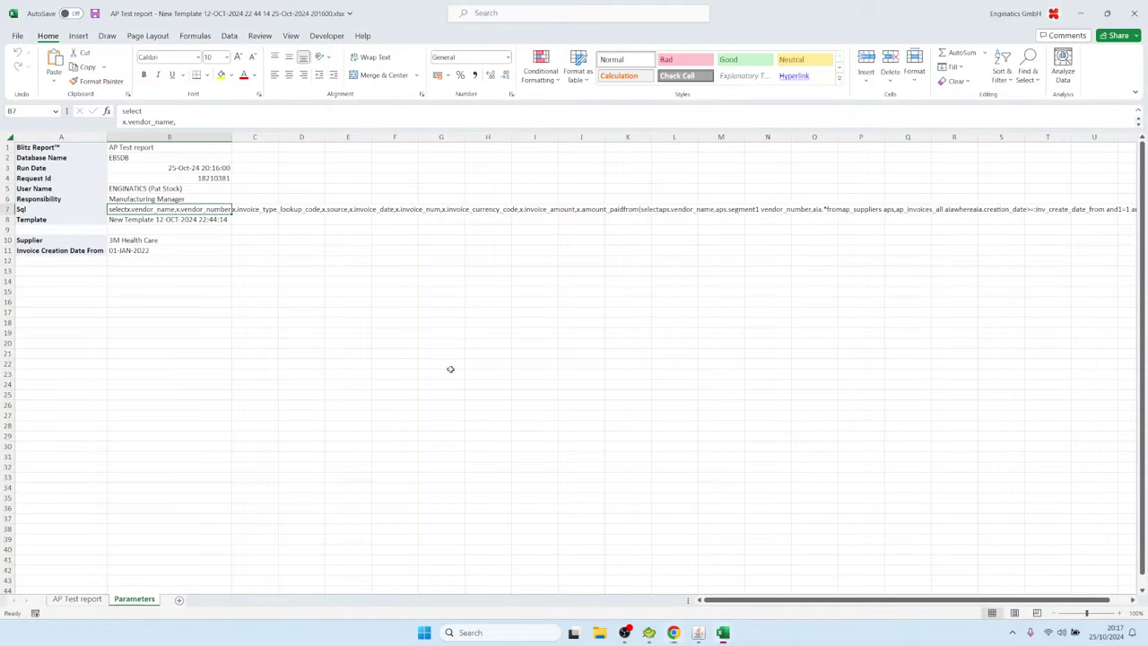
Step: Examine the run-time SQL on the new Excel output's Parameters sheet and return to Oracle Applications
left_click(179, 292)
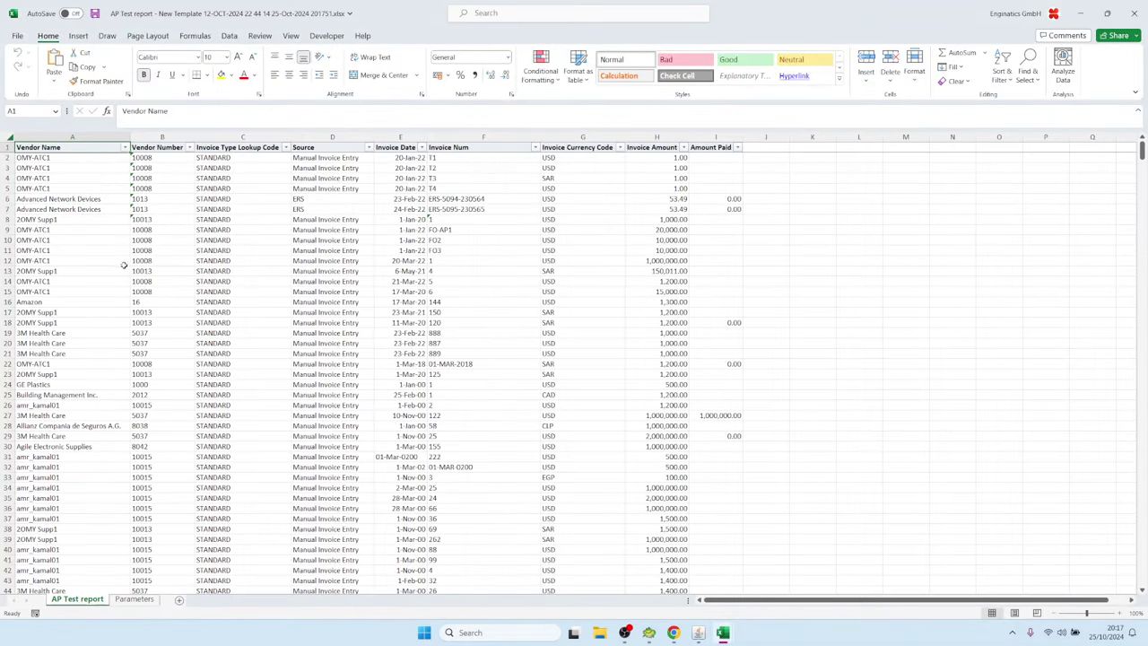
left_click(142, 601)
left_click(167, 210)
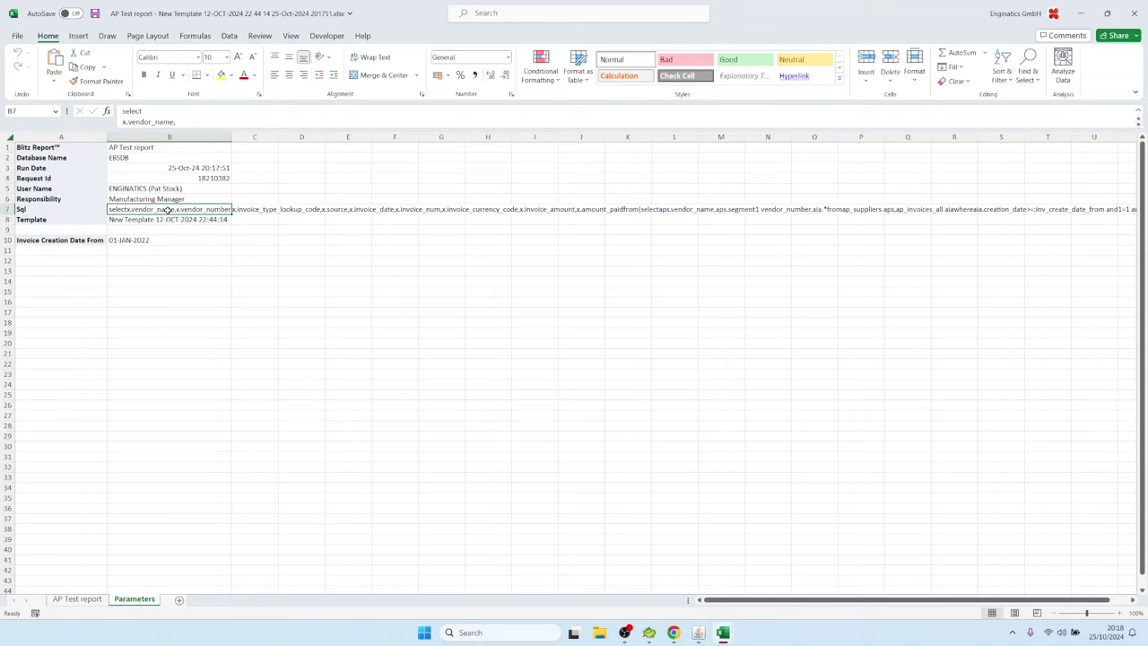
double_click(168, 210)
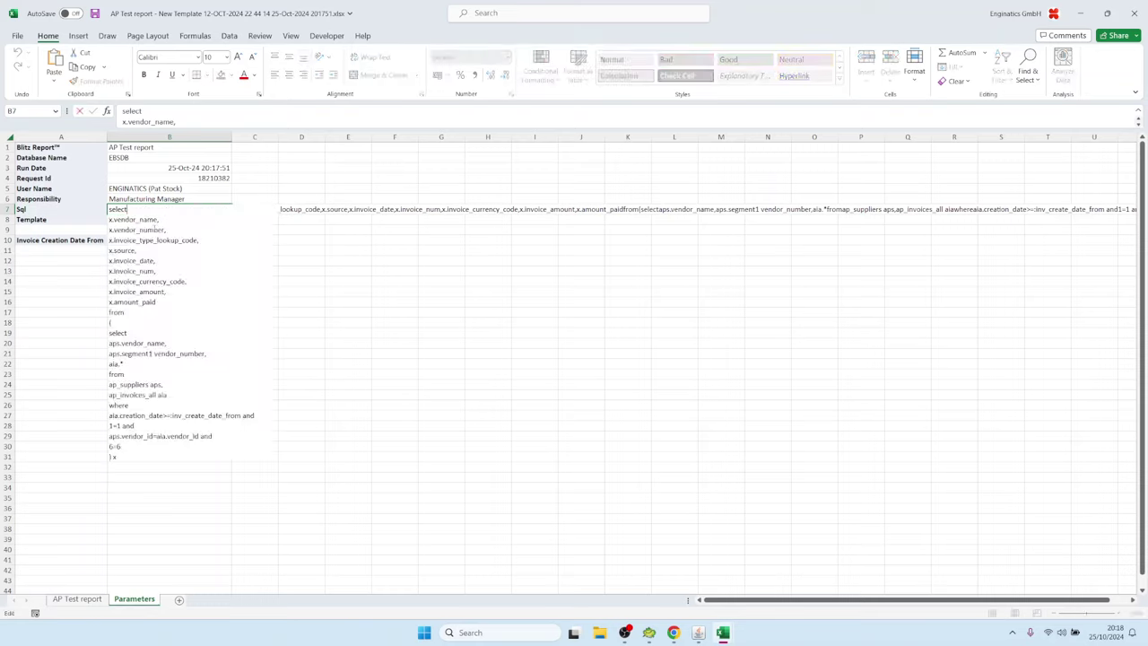
left_click(184, 231)
key("Escape")
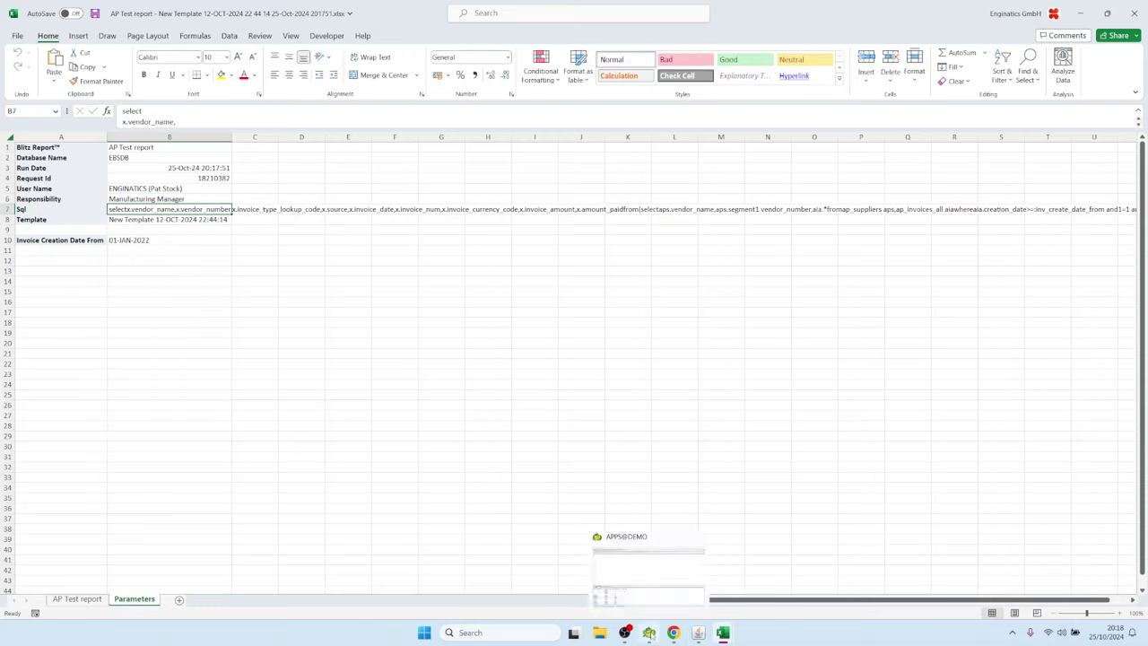
left_click(698, 633)
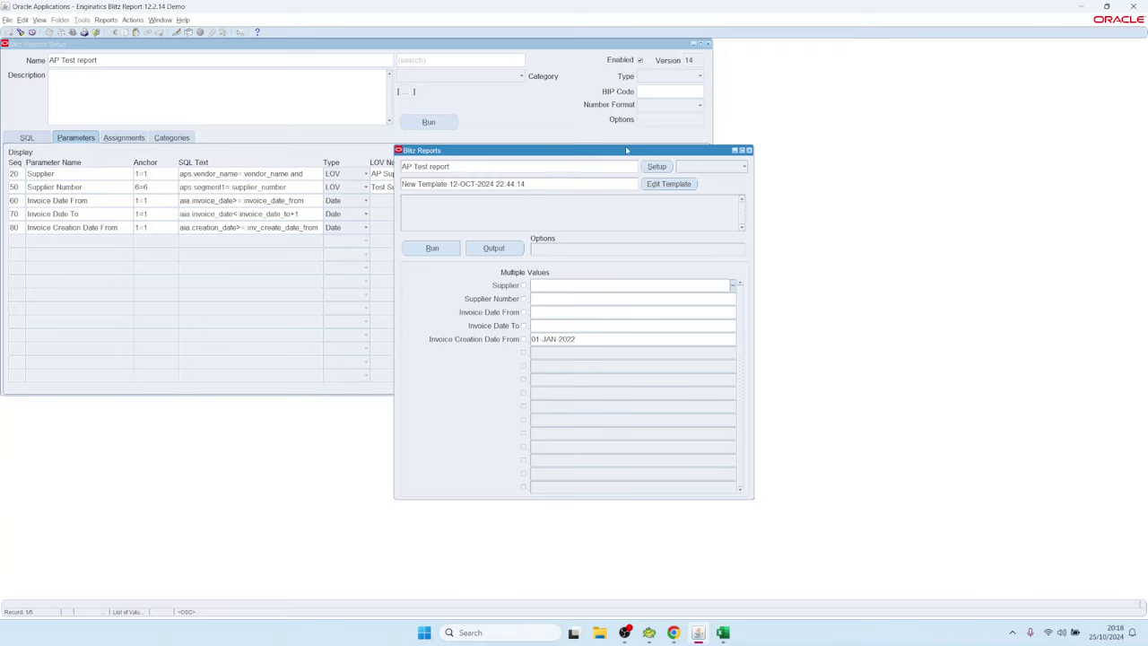
Step: Add a parameter named Show supplier details with the anchor &supplier_columns to the report setup and open its SQL text for editing
left_click(659, 167)
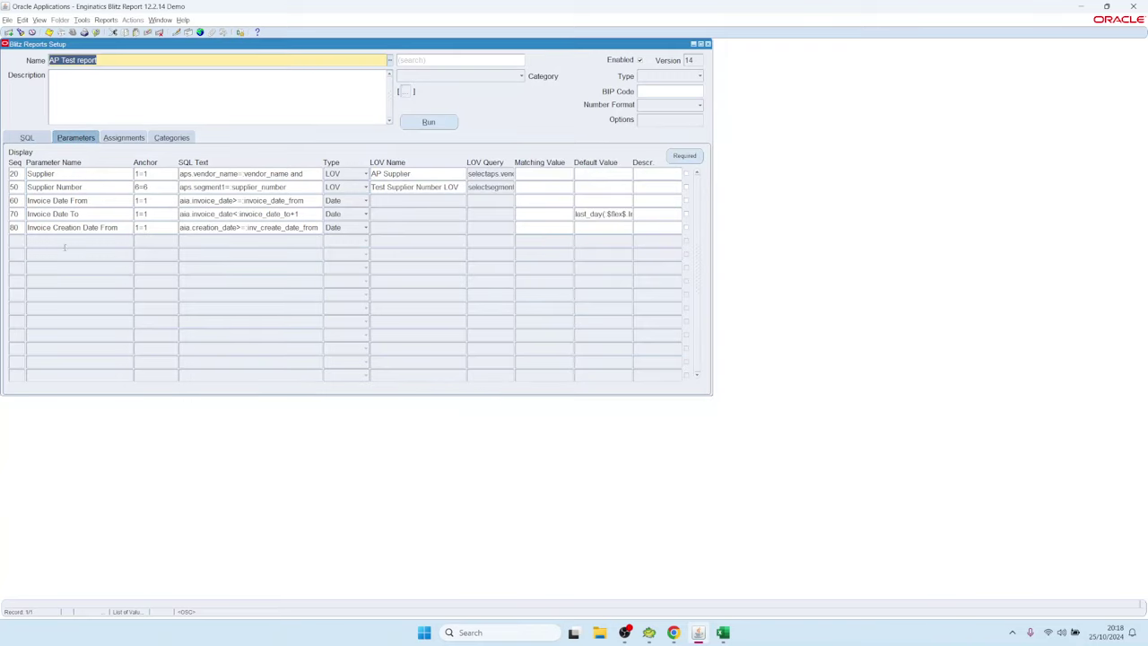
left_click(74, 243)
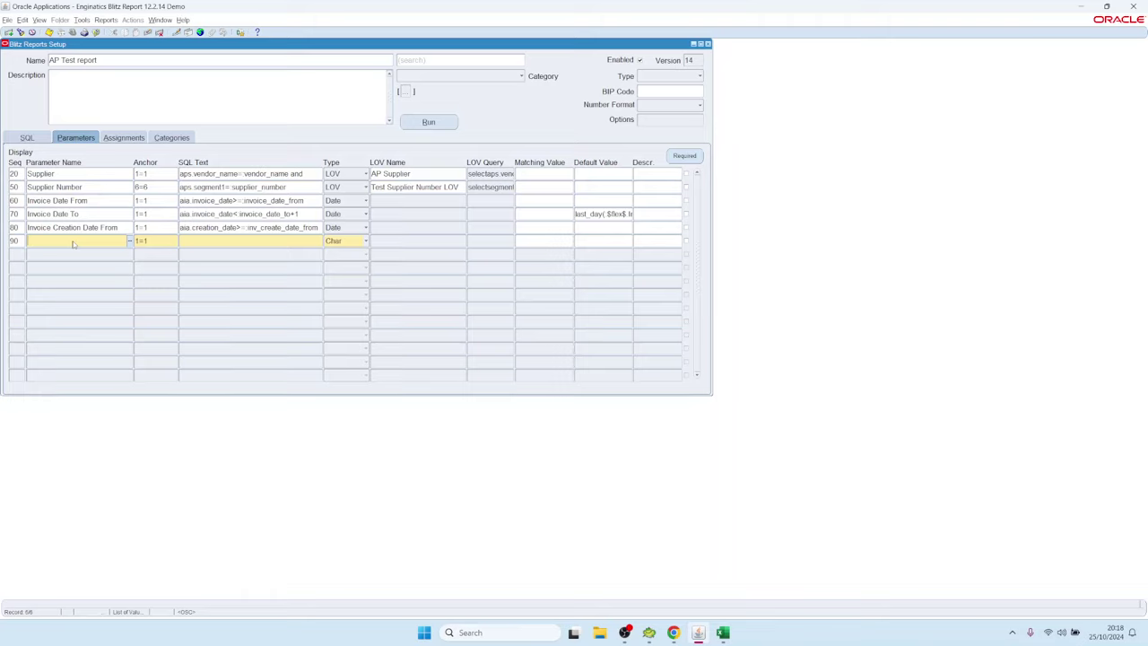
type("Show supplier details")
key("Tab")
left_click(175, 242)
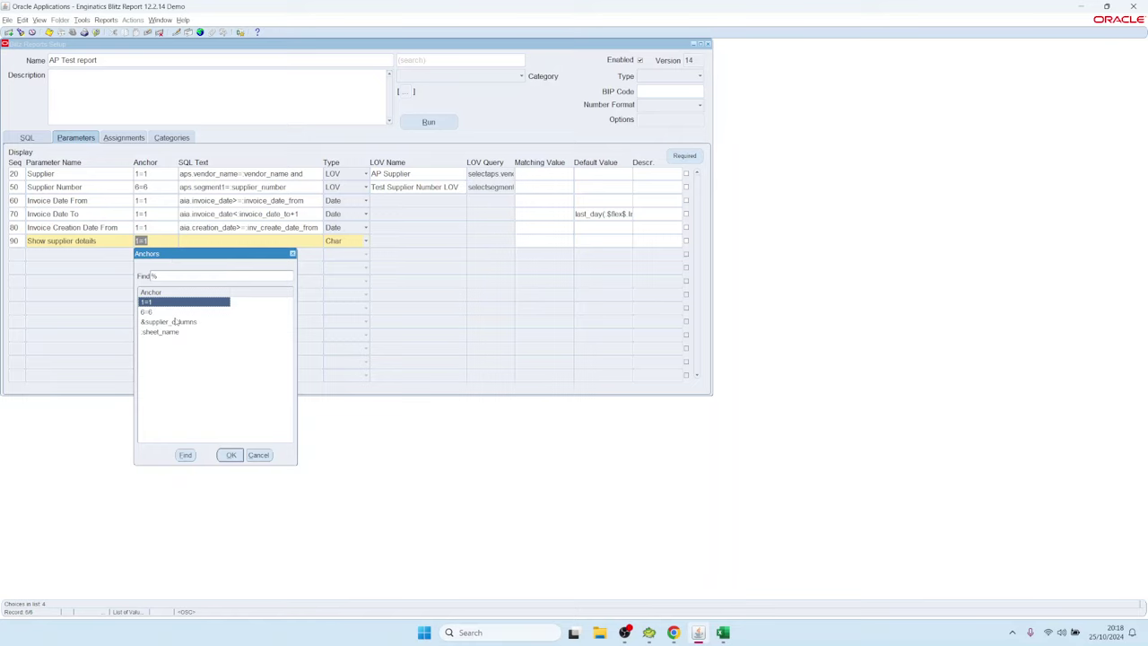
double_click(175, 321)
double_click(211, 242)
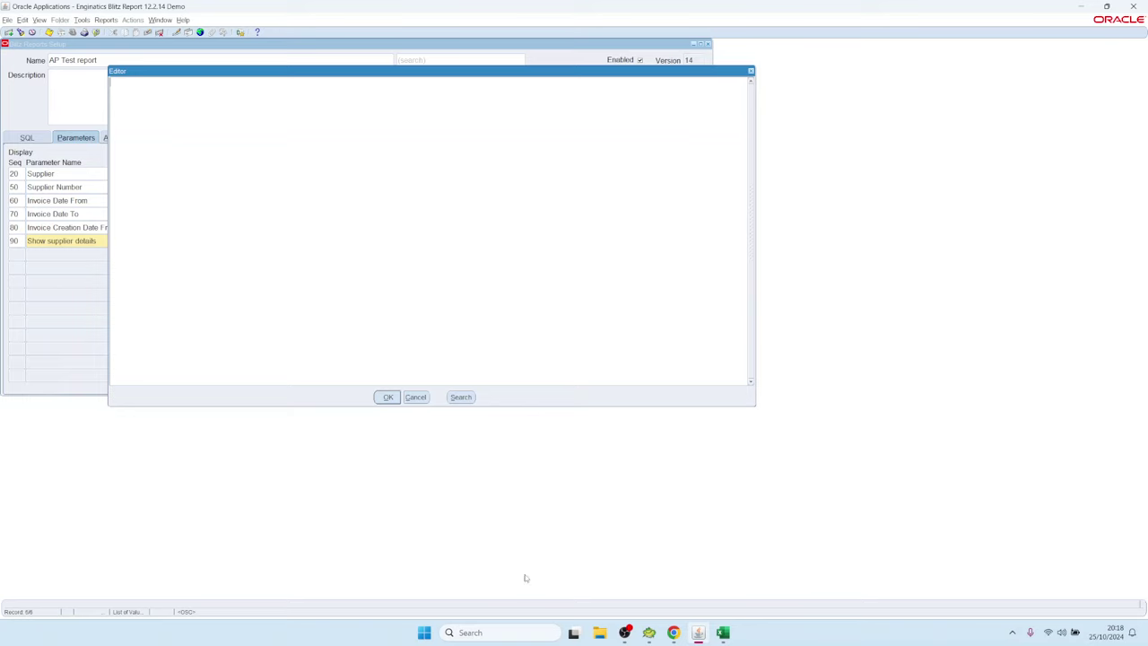
Step: Switch to Toad for Oracle and write a select * query on ap_suppliers with the alias aps
left_click(648, 632)
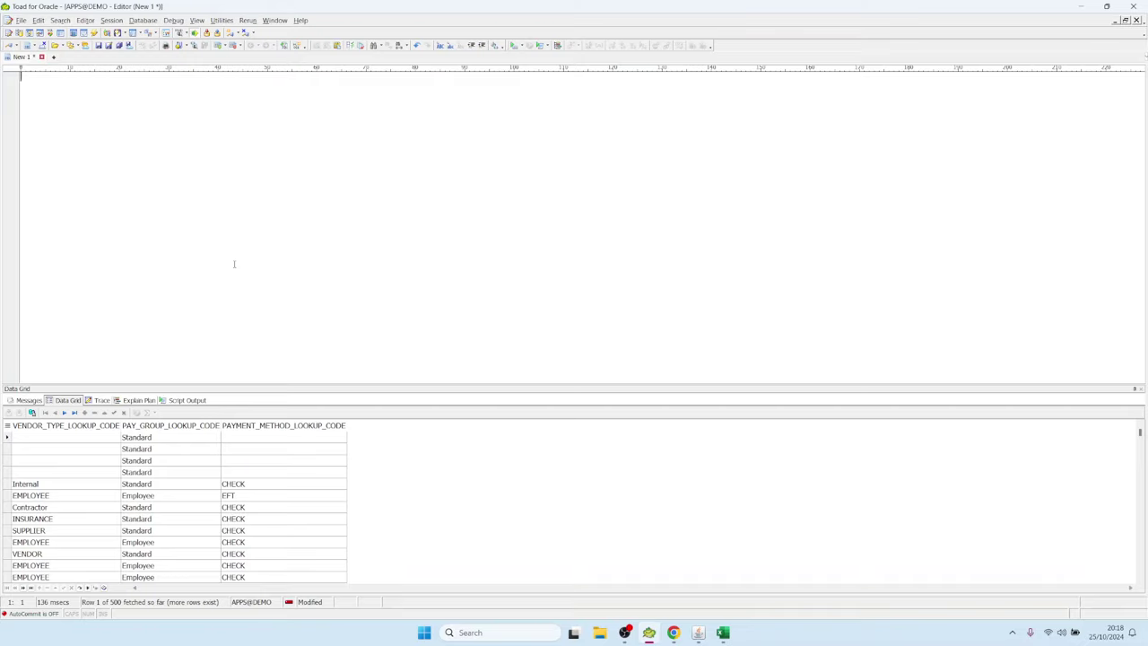
type("select")
key("Return")
type("* from")
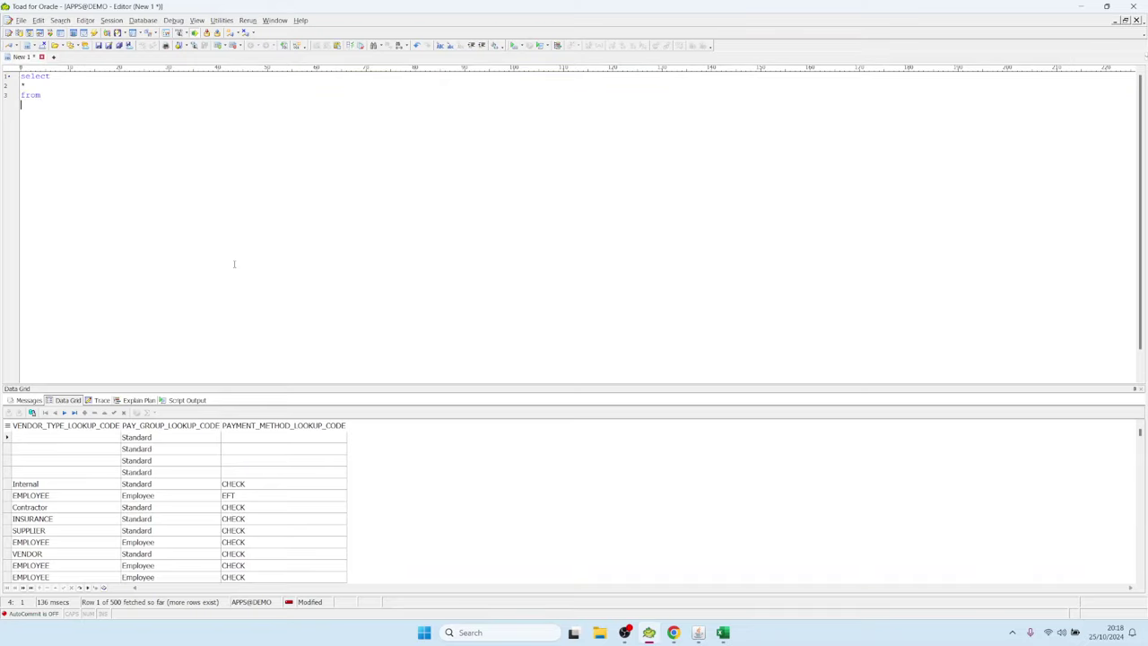
key("Return")
type("ap_suppliers aps,")
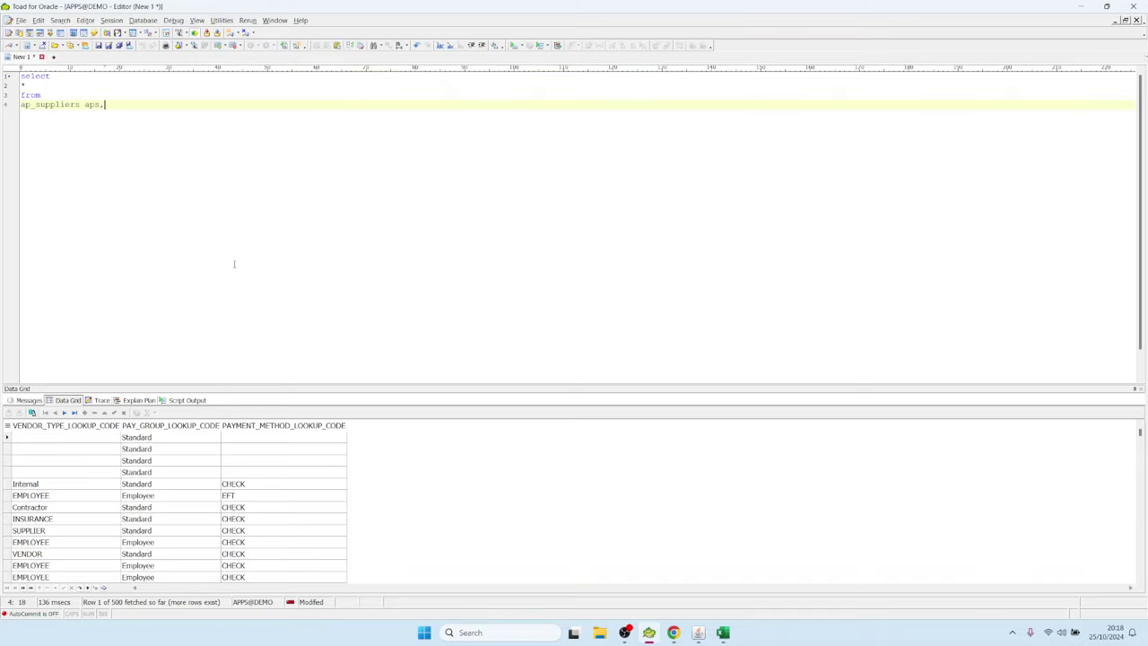
Step: Replace the asterisk in the query with the column aps.vendor_type_lookup_code
key("Up")
key("Up")
key("shift+Home")
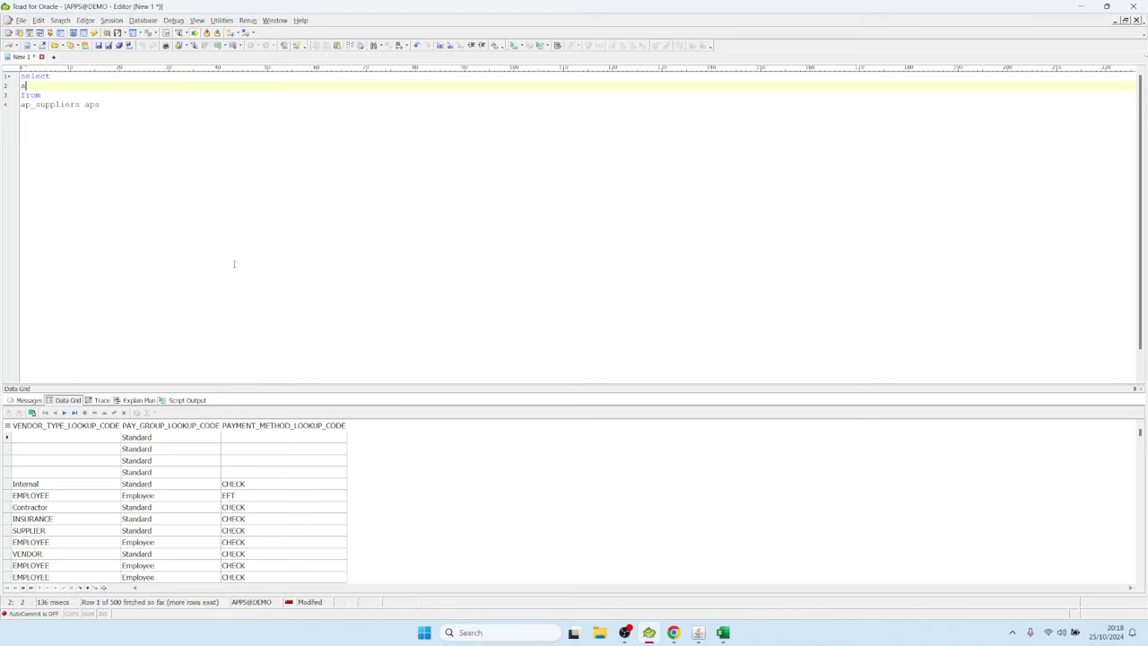
type("aps.")
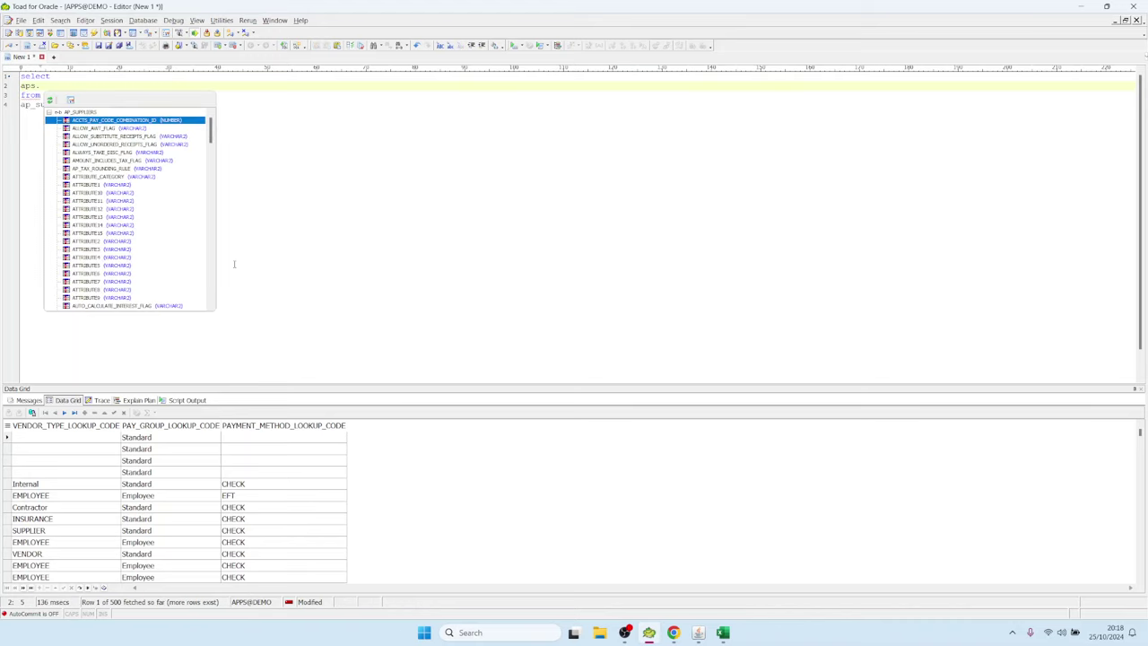
type("v")
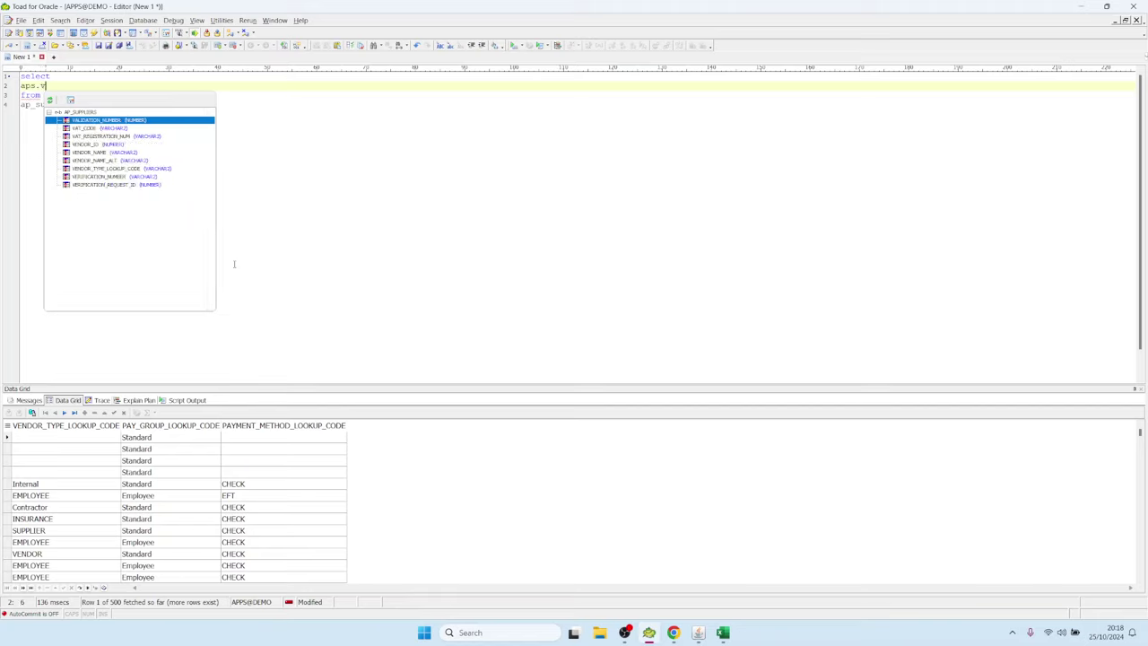
key("Down")
key("Down")
key("Down")
key("Down")
key("Down")
key("Down")
key("Return")
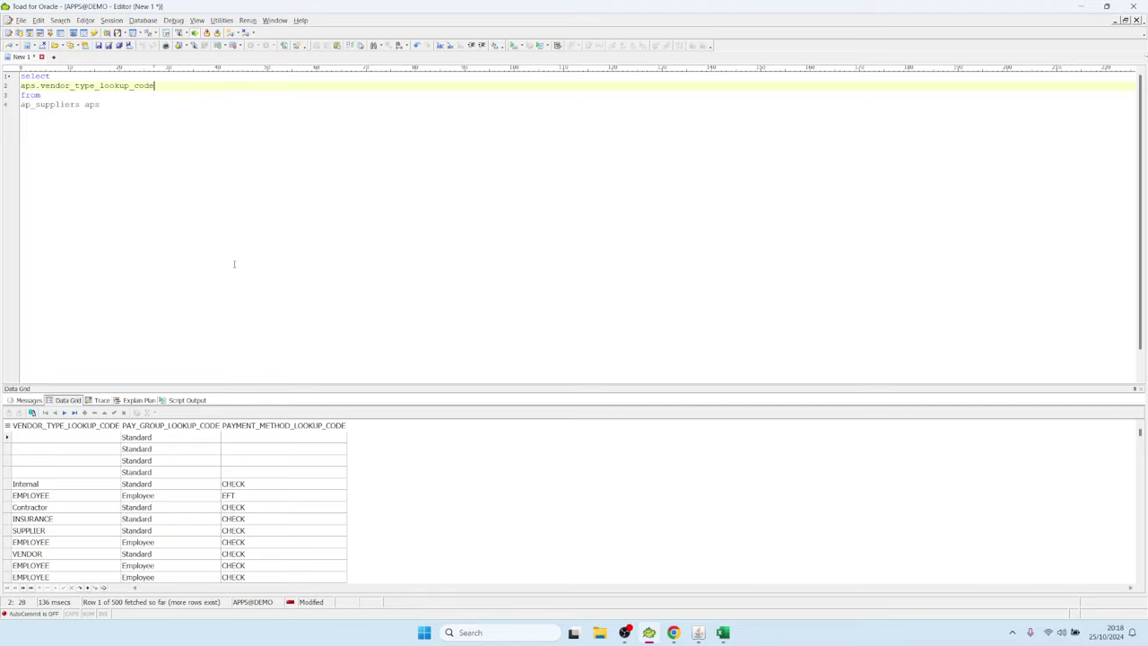
Step: Add the column aps.pay_group_lookup_code on a new line of the select list
type(",")
key("Return")
type("aps.")
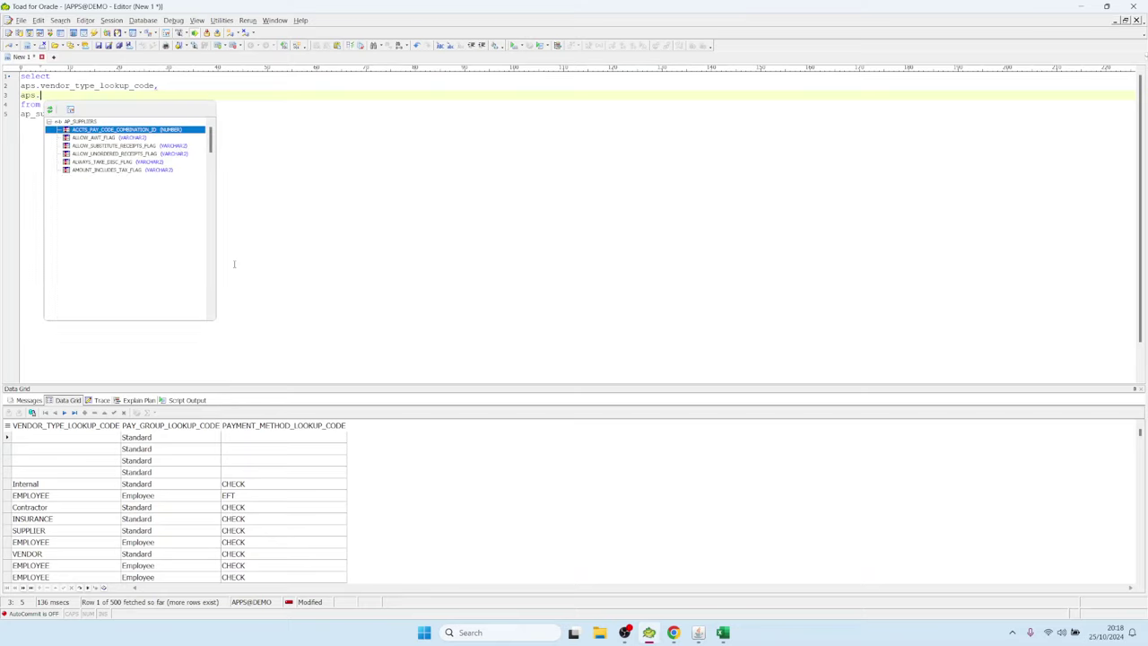
type("pa")
key("Down")
key("Down")
key("Down")
key("Down")
key("Down")
key("Down")
key("Down")
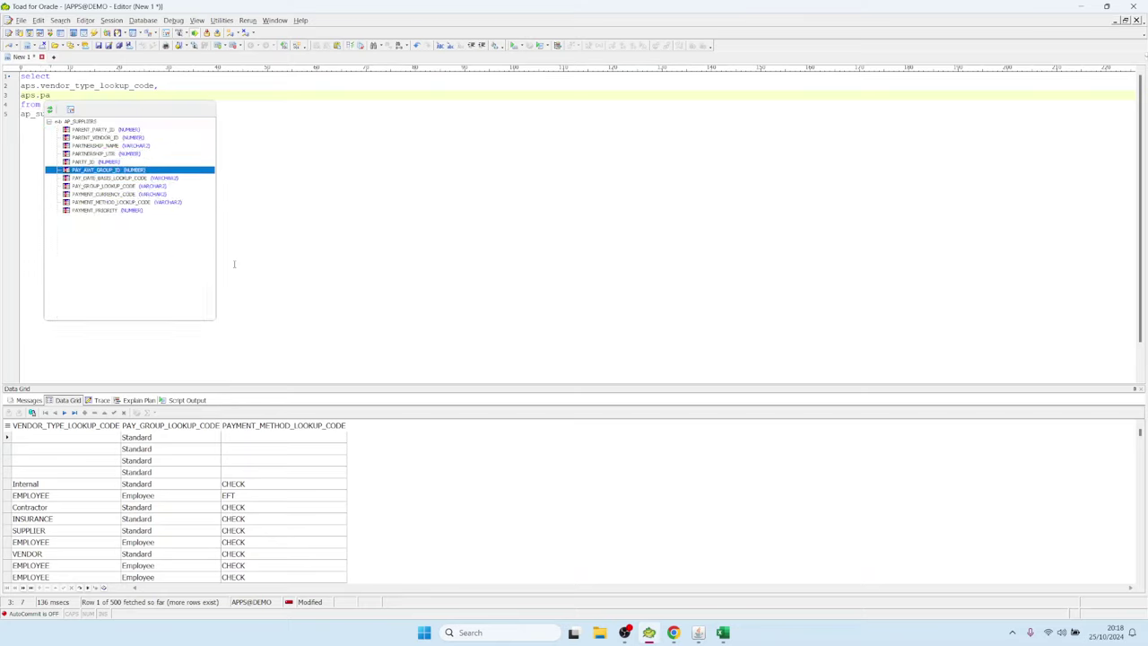
key("Return")
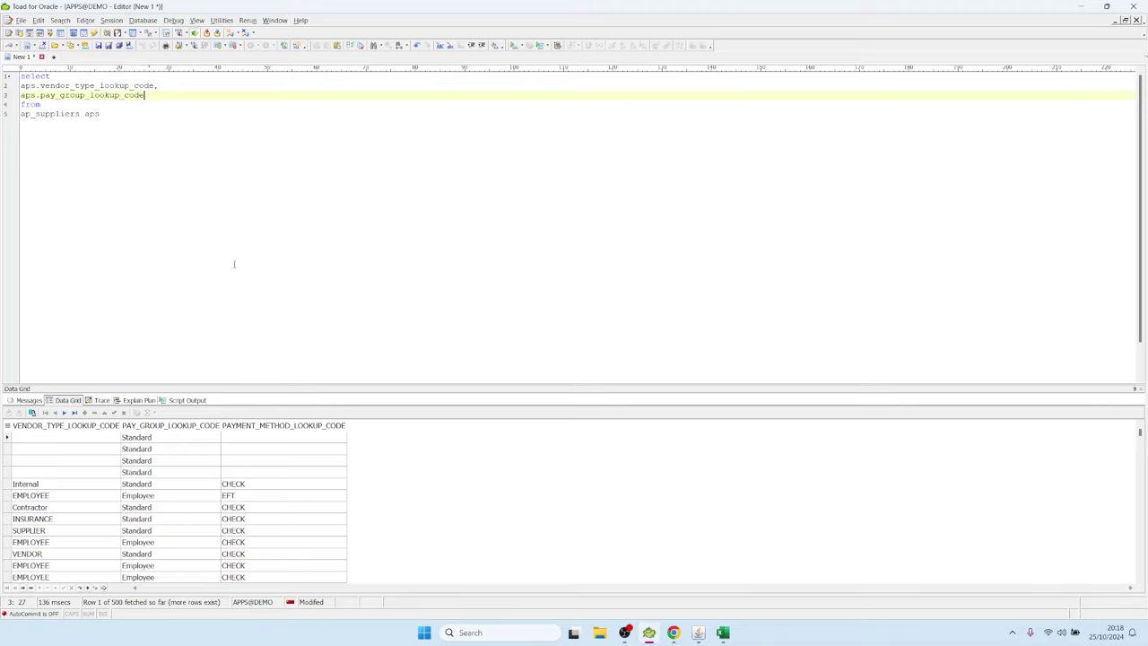
Step: Add the column aps.payment_method_lookup_code as the third line of the select list
type(",")
key("Return")
type("aps.")
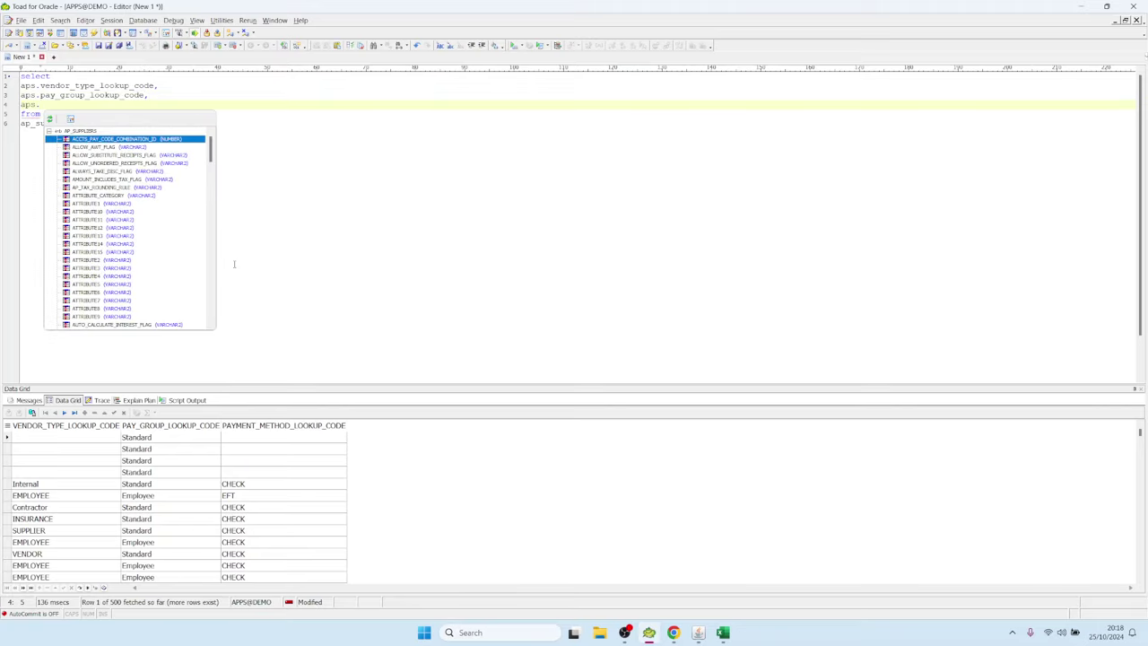
type("pay")
key("Down")
key("Down")
key("Down")
key("Down")
key("Down")
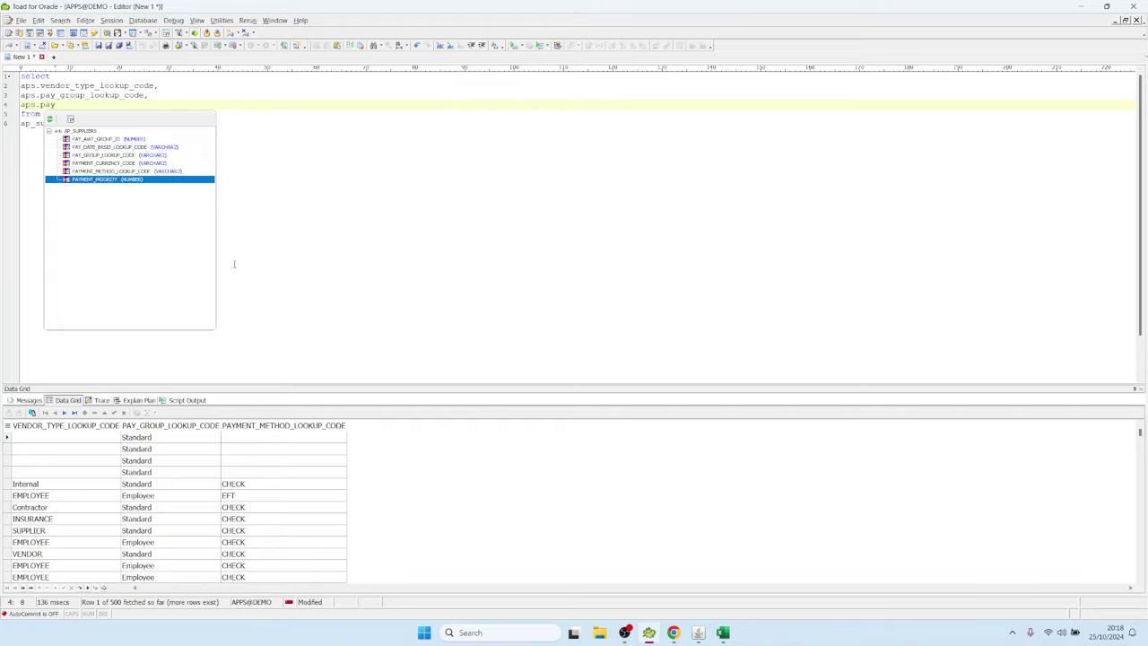
key("Up")
key("Return")
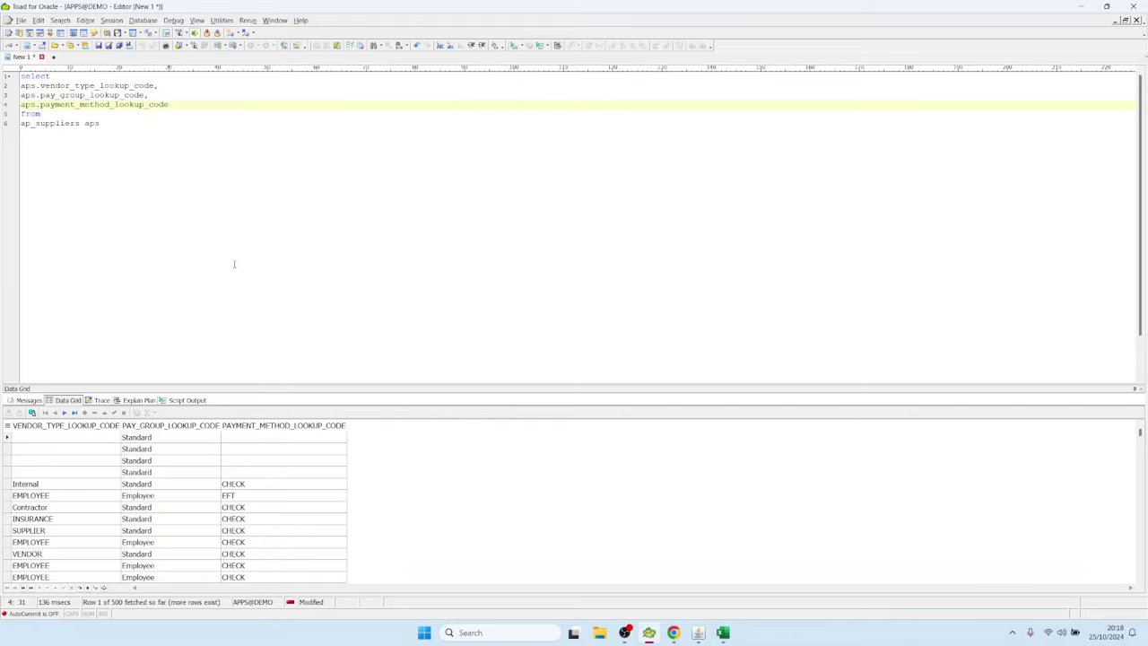
Step: End the last column with a comma and copy all three column lines into the Show supplier details SQL text in Oracle Applications
type(",")
key("shift+Up")
key("shift+Up")
key("shift+Home")
key("ctrl+c")
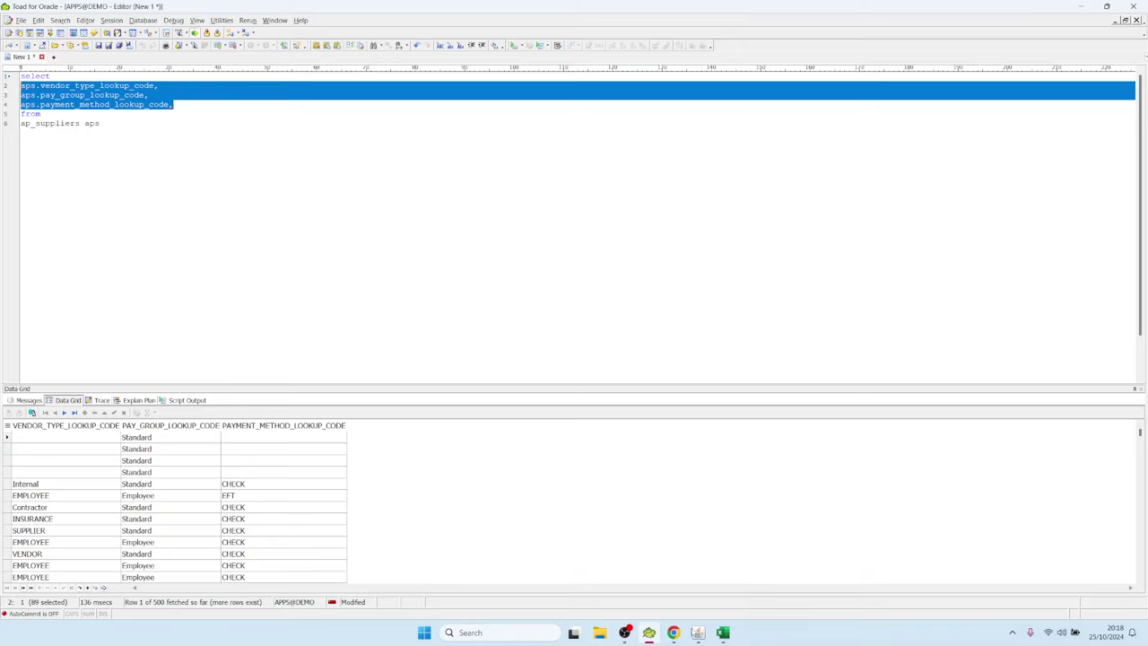
left_click(698, 632)
key("ctrl+v")
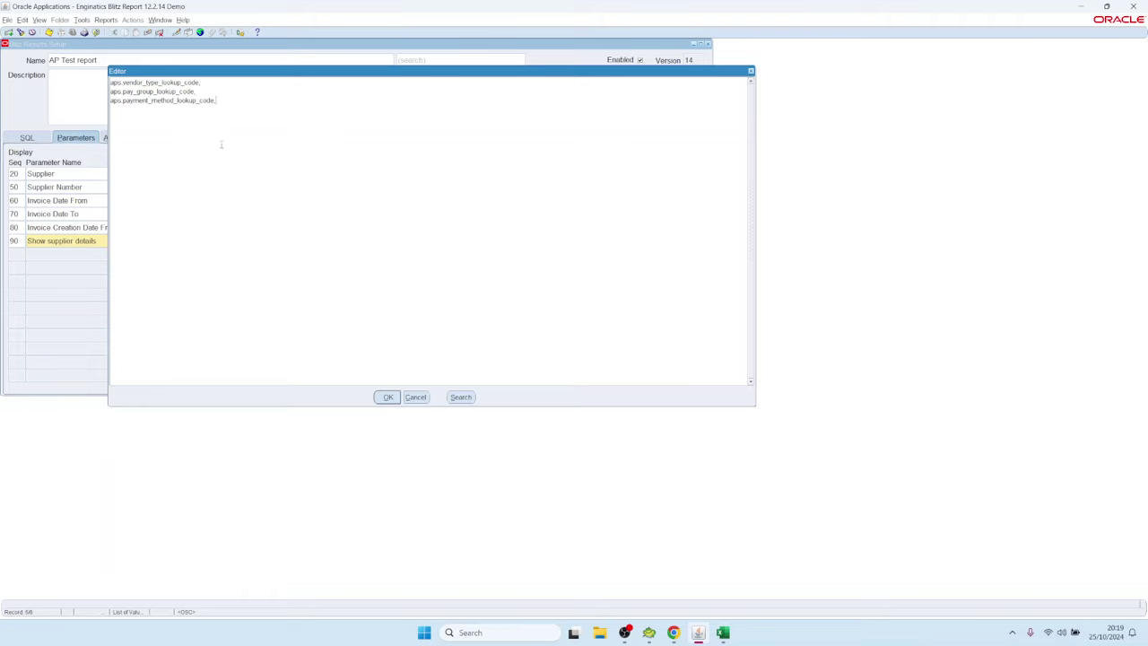
left_click(387, 397)
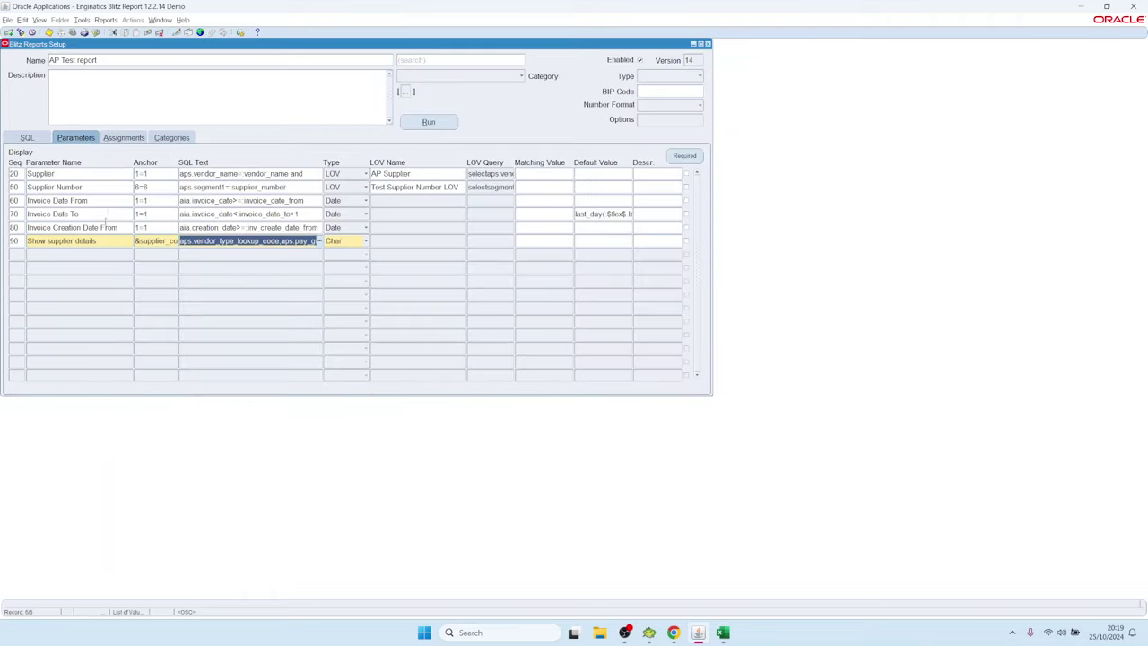
Step: Open the run window for the AP Test report from its setup
left_click(216, 240)
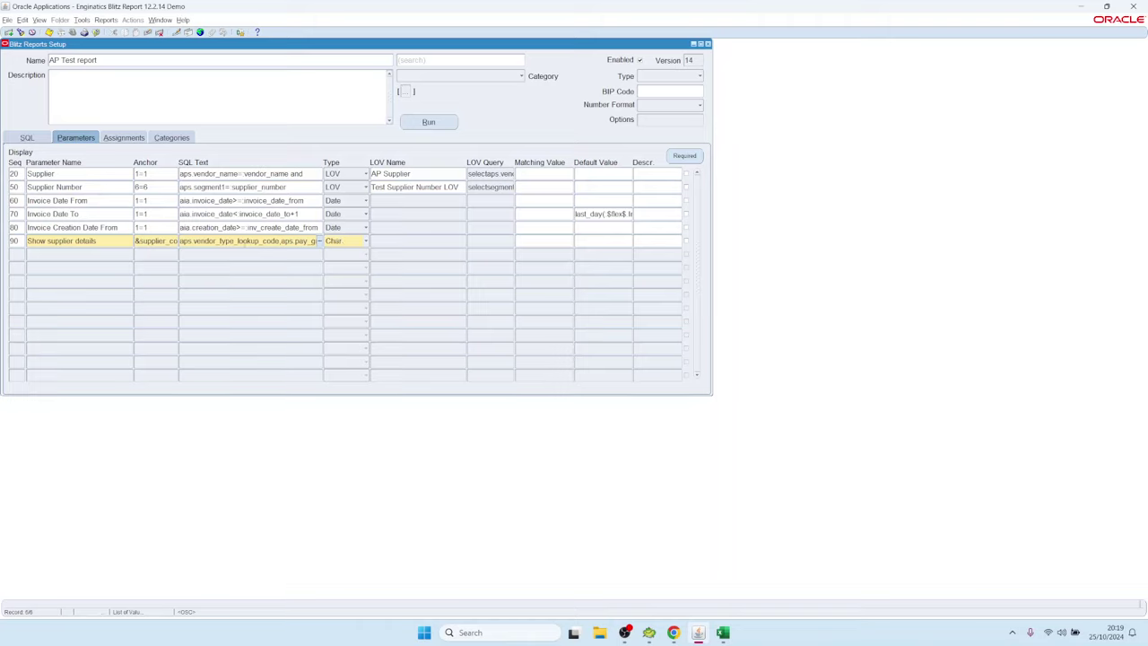
left_click(244, 240)
left_click(98, 241)
left_click(436, 124)
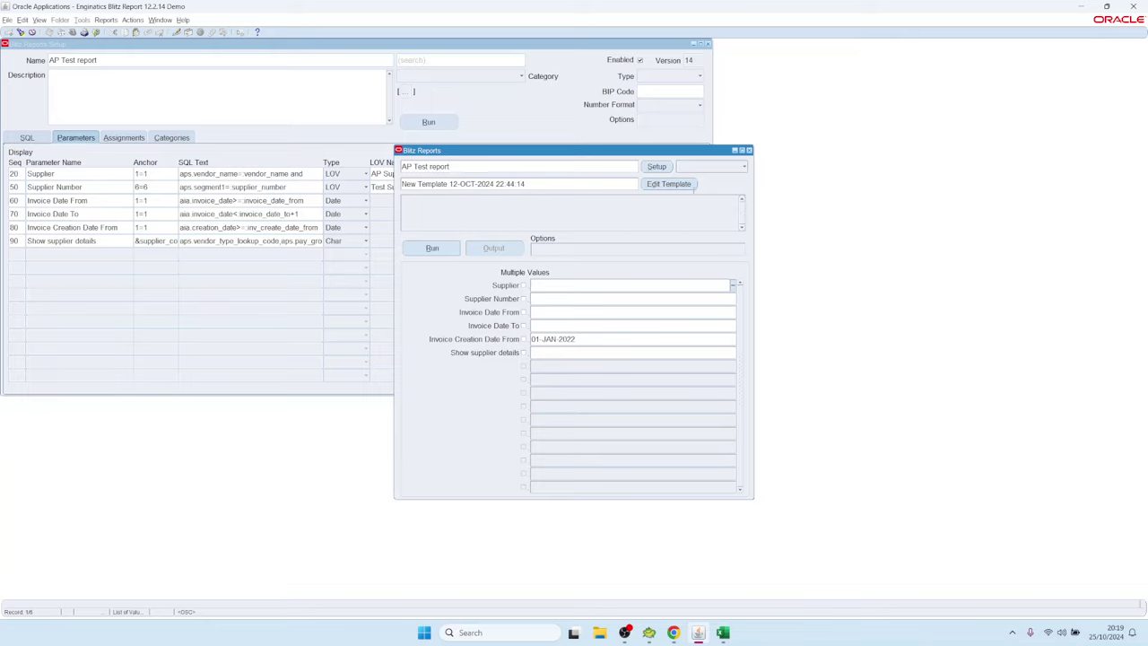
Step: Review the full SQL text of the Show supplier details parameter and return to the report's run window
left_click(543, 350)
left_click(199, 240)
left_click_drag(181, 240, 423, 236)
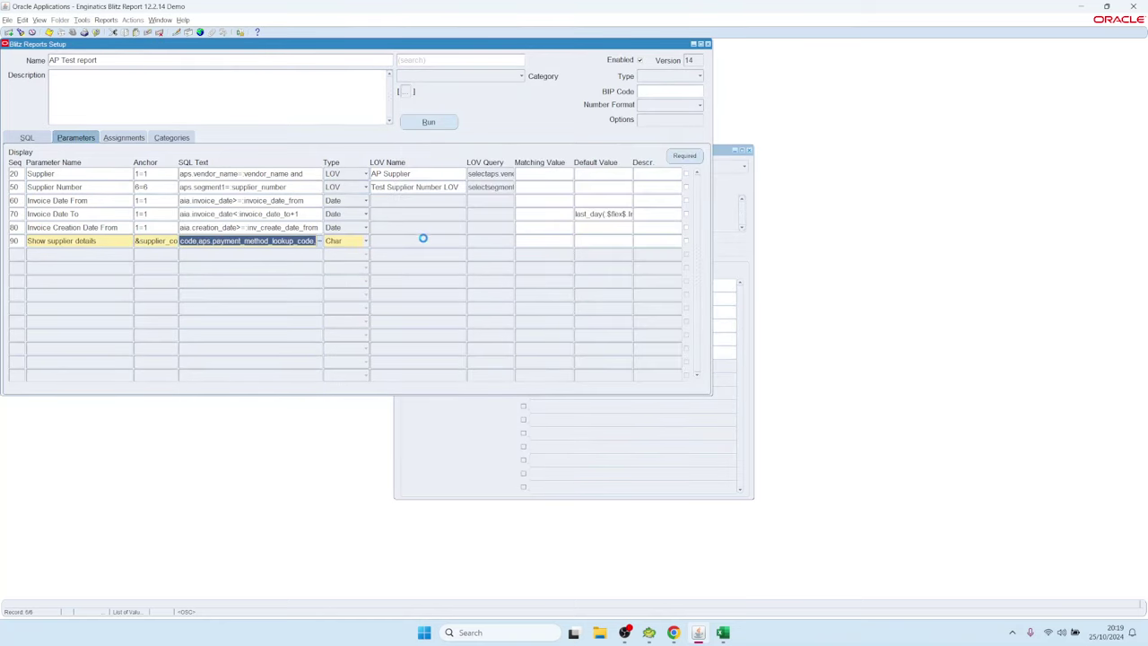
left_click(479, 439)
type("qf3wfrewf")
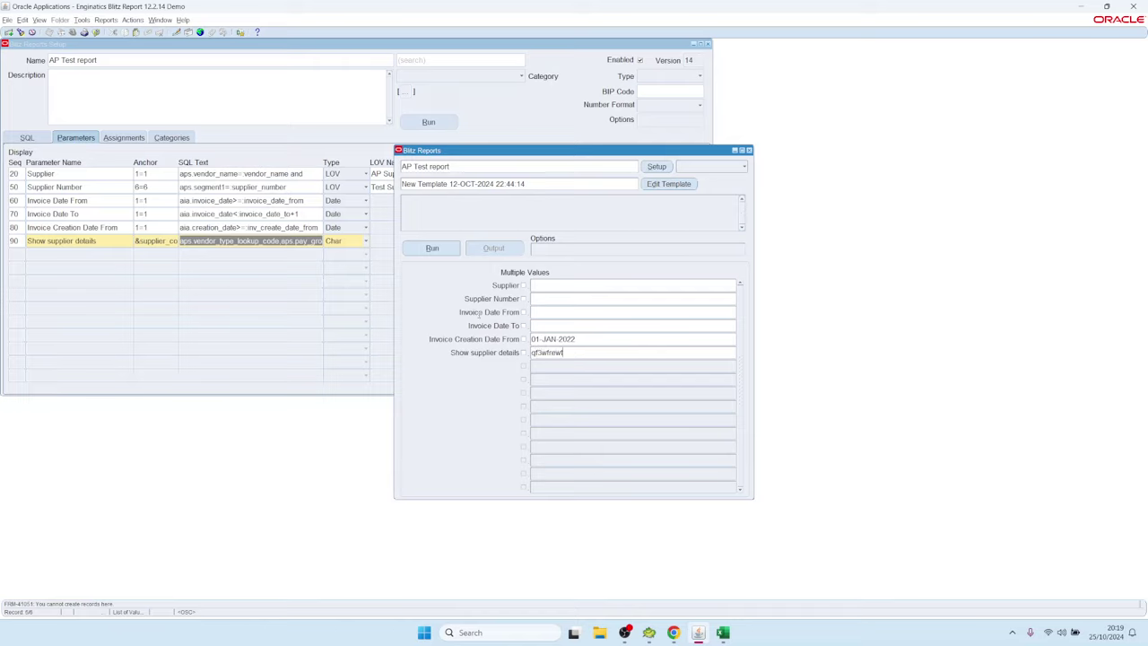
key("BackSpace")
key("BackSpace")
key("BackSpace")
key("BackSpace")
key("BackSpace")
key("BackSpace")
key("BackSpace")
key("BackSpace")
Step: Set Show supplier details to Y and run the AP Test report
type("Y")
left_click(458, 252)
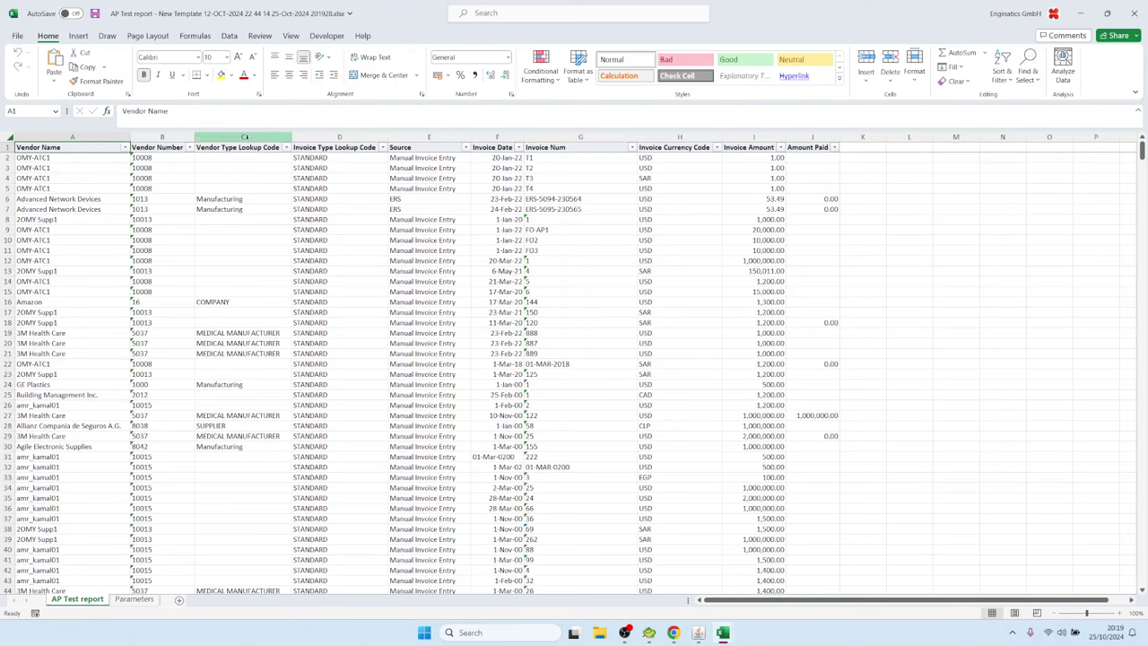
Step: Examine the supplier columns in the Excel output and the vendor type lookup code line in the Parameters sheet's run-time SQL
left_click_drag(267, 136, 310, 135)
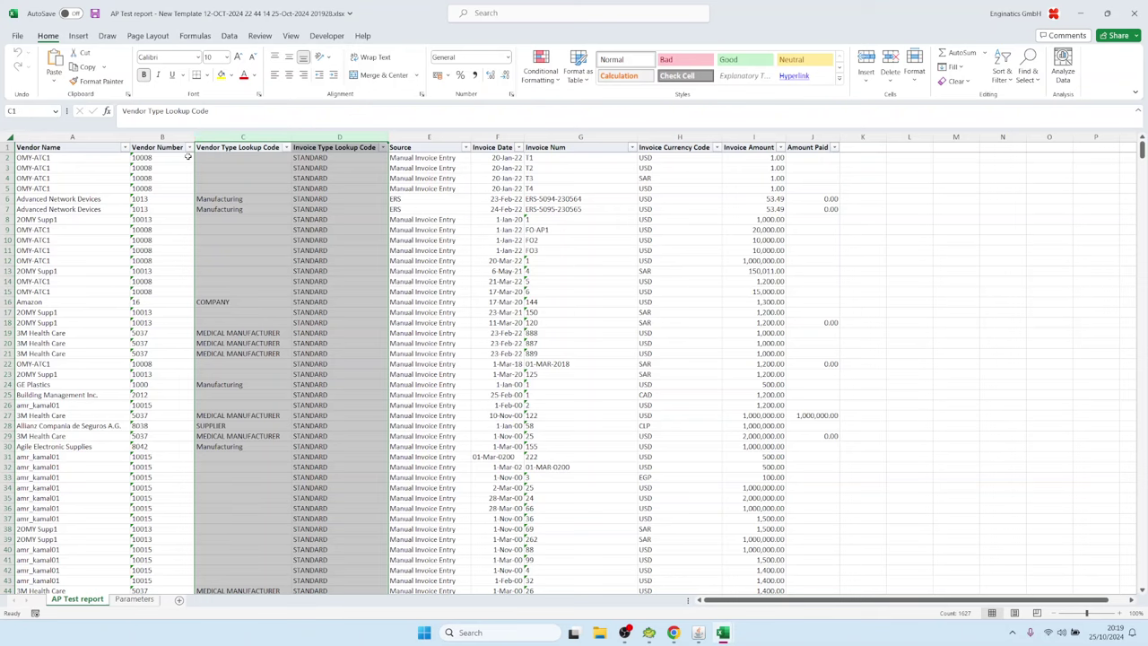
left_click_drag(221, 189, 221, 180)
left_click(146, 600)
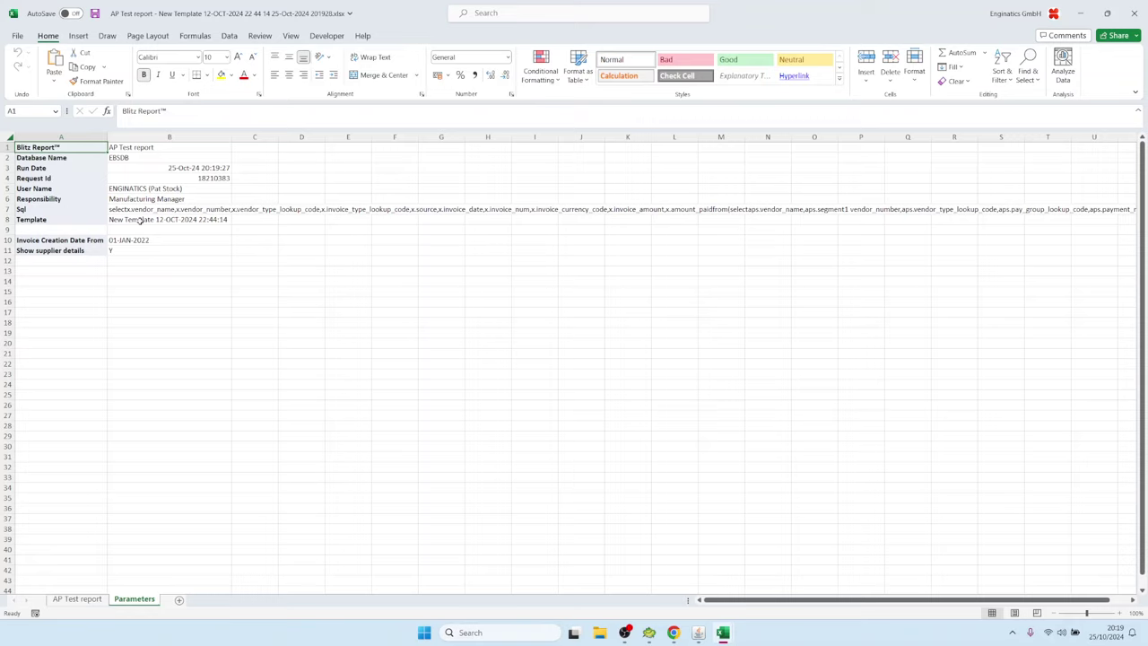
left_click(140, 221)
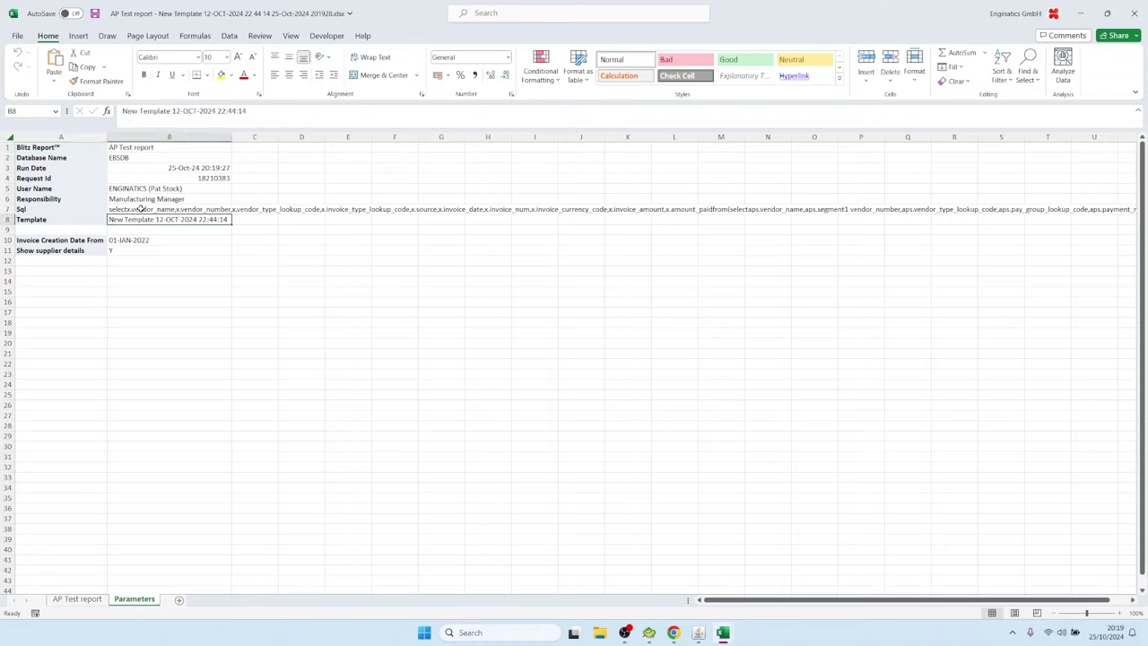
double_click(140, 208)
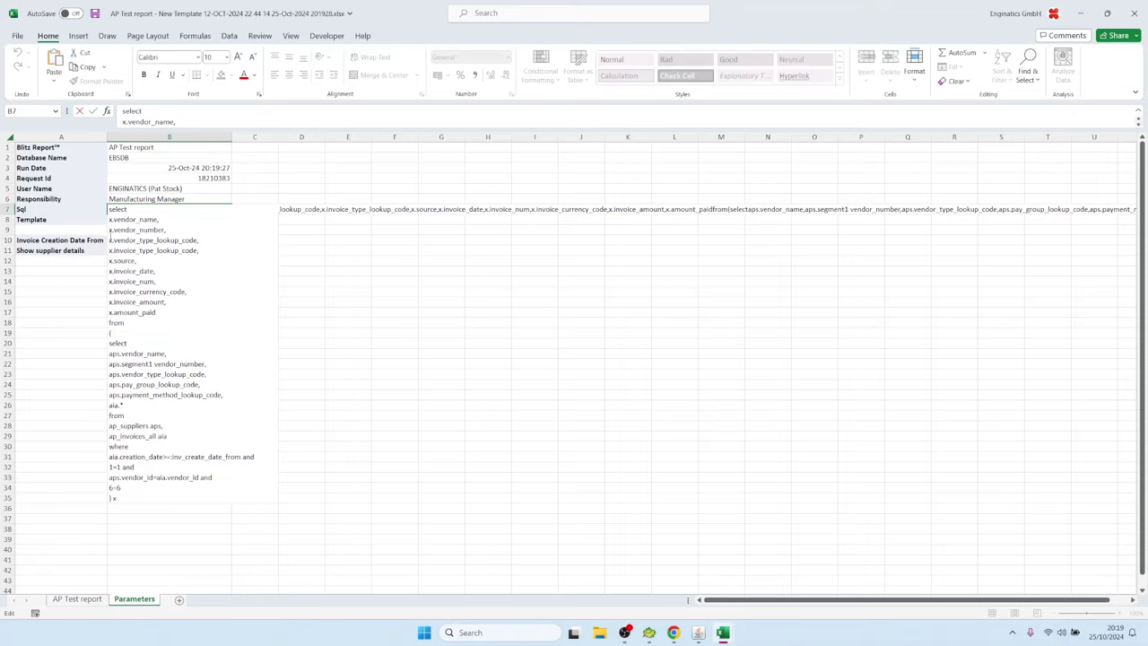
left_click_drag(109, 240, 205, 240)
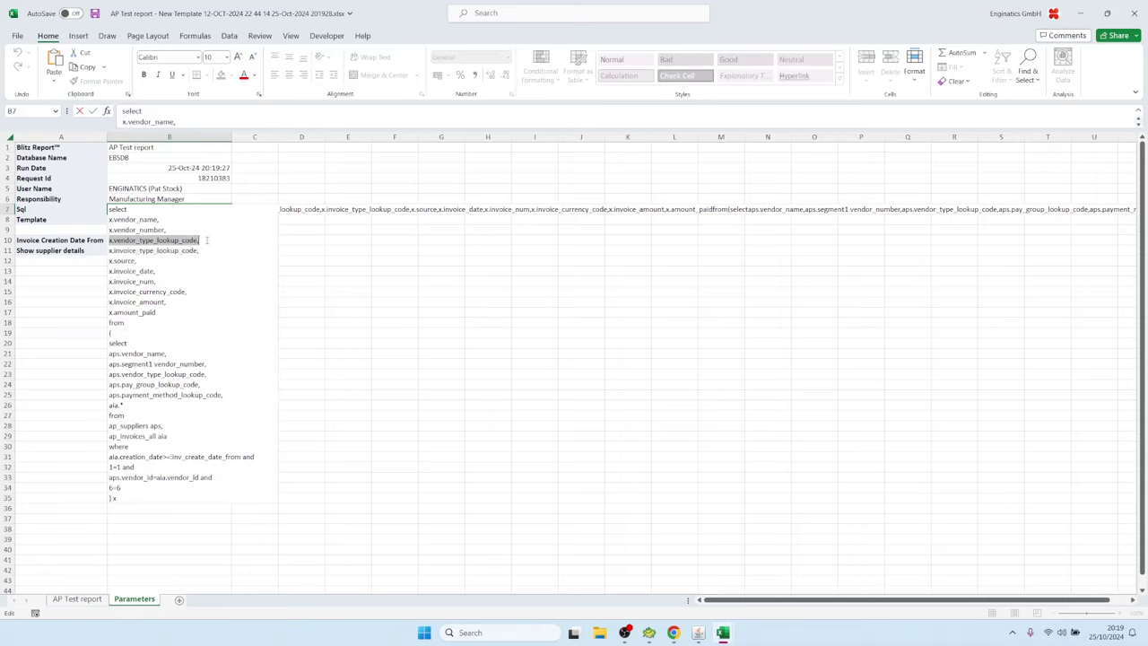
left_click(180, 241)
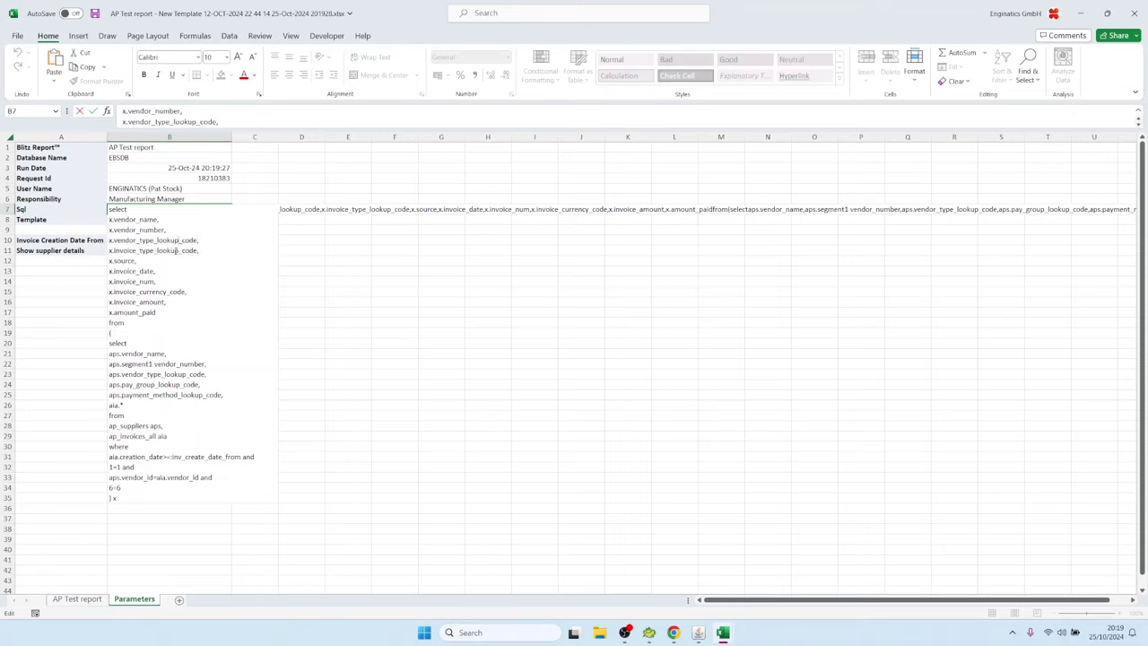
key("Escape")
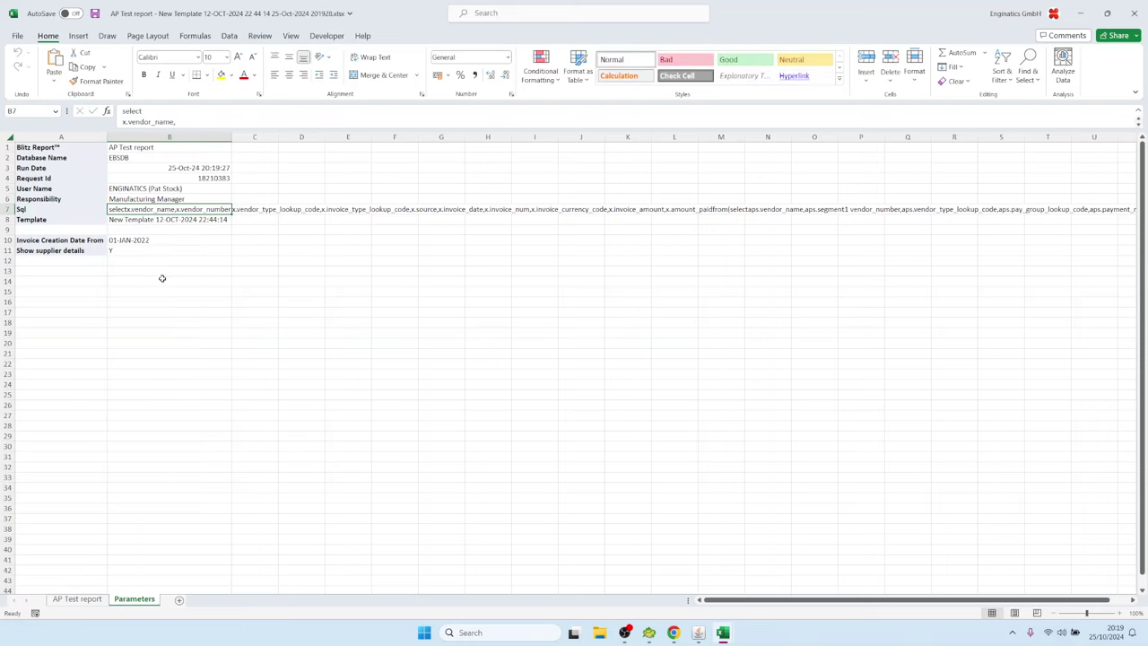
Step: Return to Oracle Applications and clear the template from the AP Test report's run window
mouse_move(698, 633)
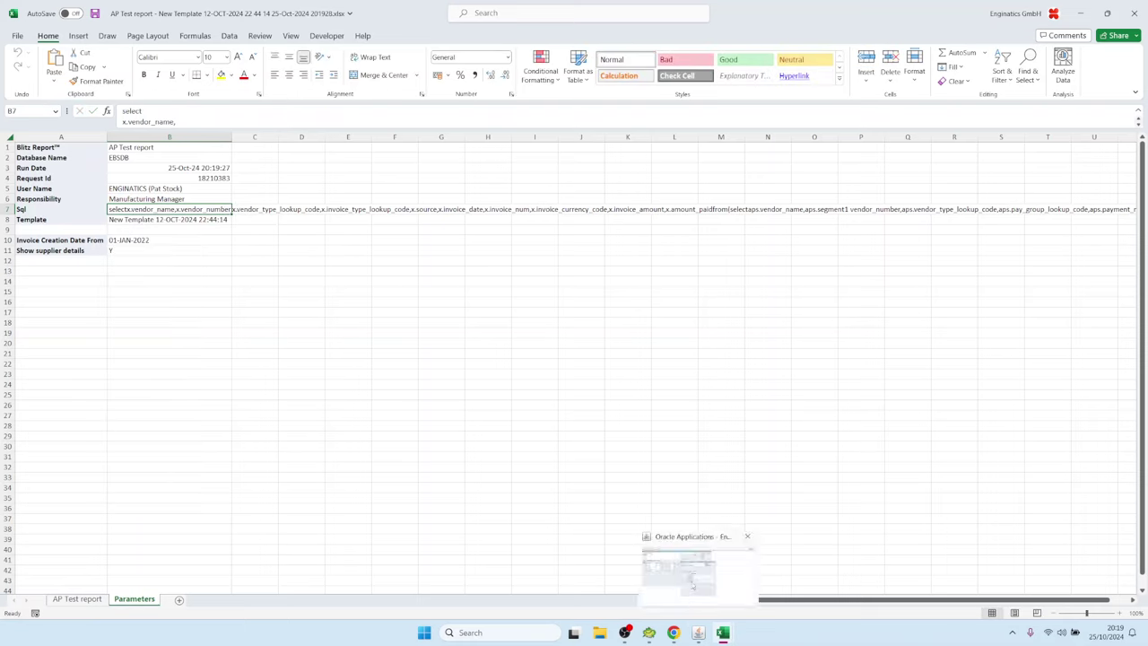
left_click(689, 574)
left_click(536, 185)
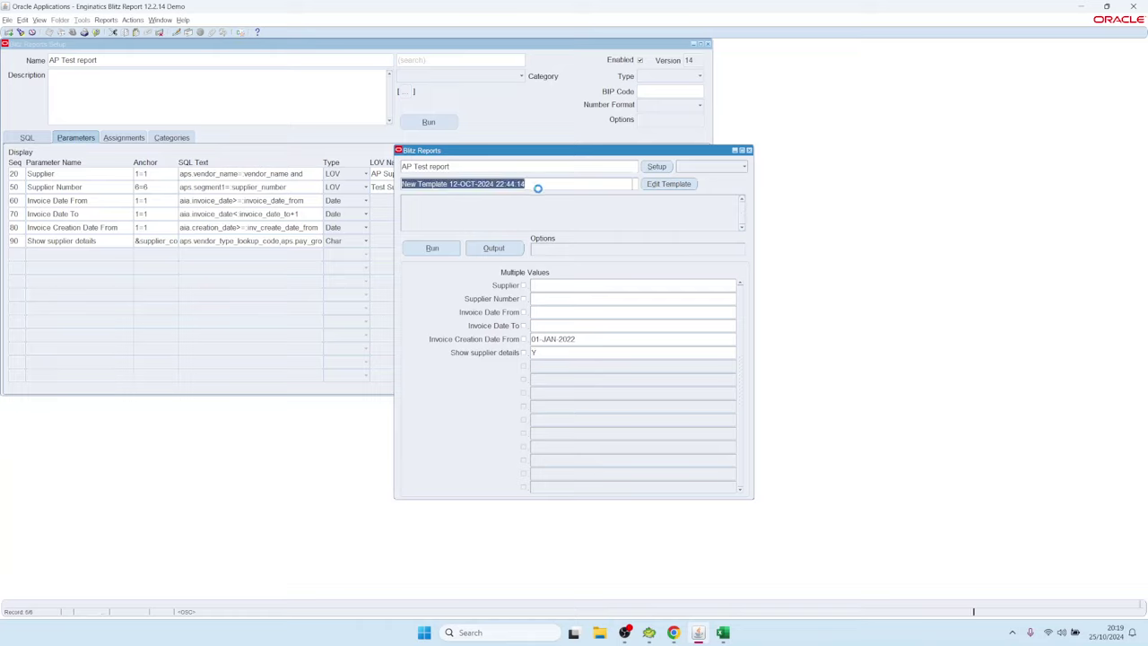
key("BackSpace")
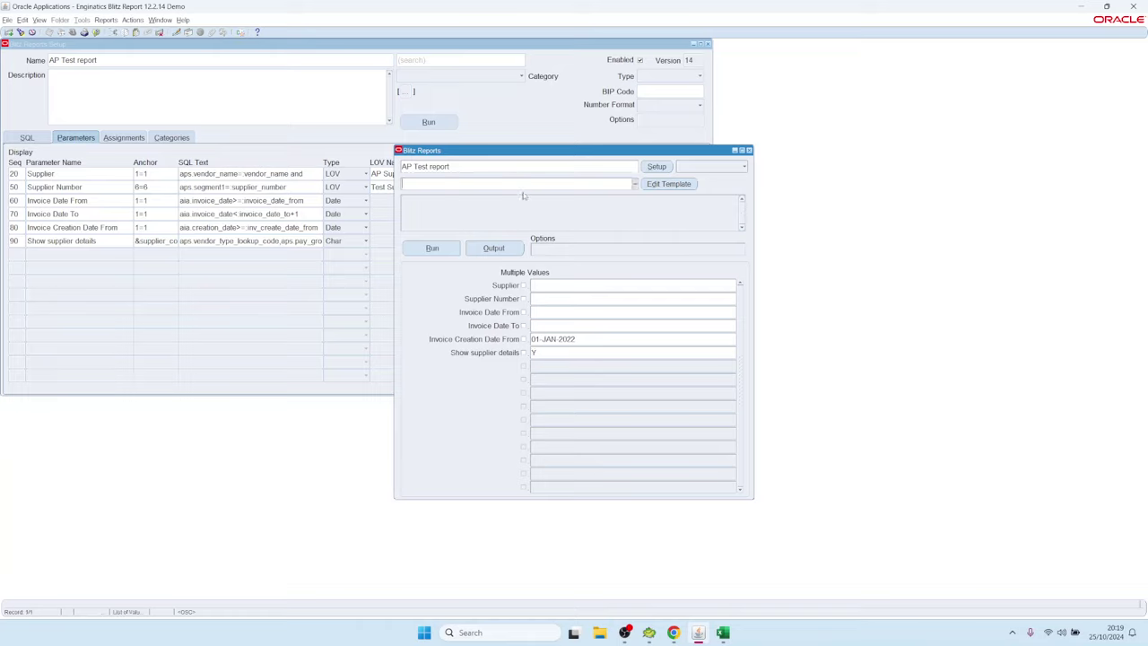
Step: Run the AP Test report and select the Vendor Type, Pay Group and Payment Method Lookup Code columns in the Excel output
left_click(432, 247)
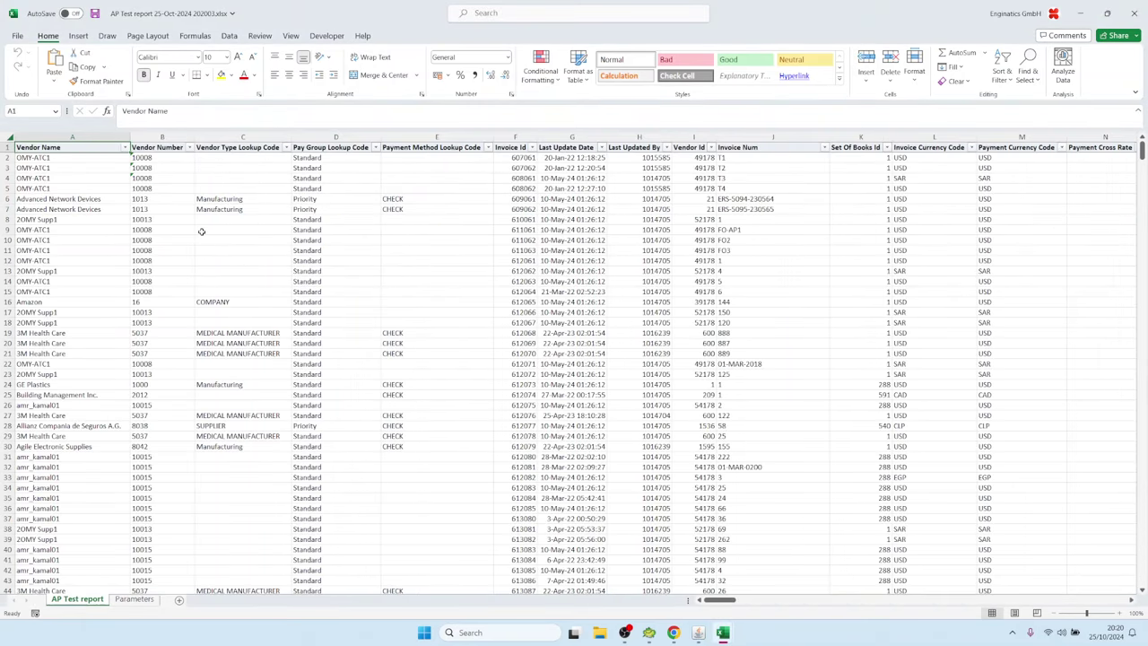
left_click_drag(242, 137, 391, 122)
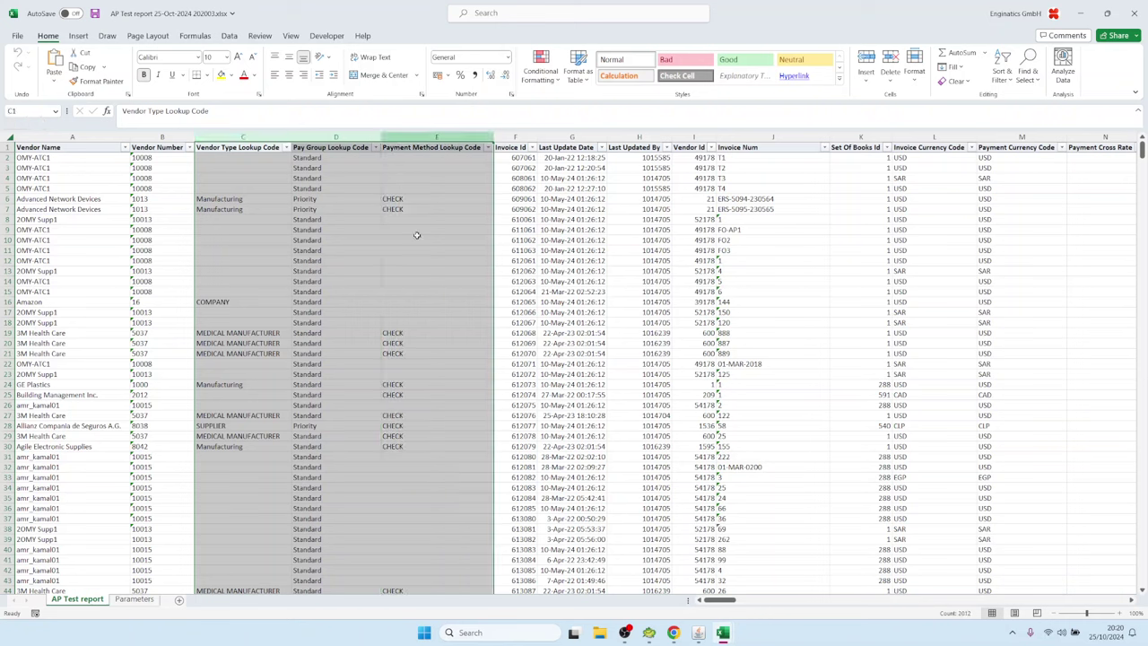
Step: Switch back to Oracle Applications, clear the Show supplier details value and rerun the AP Test report
mouse_move(698, 632)
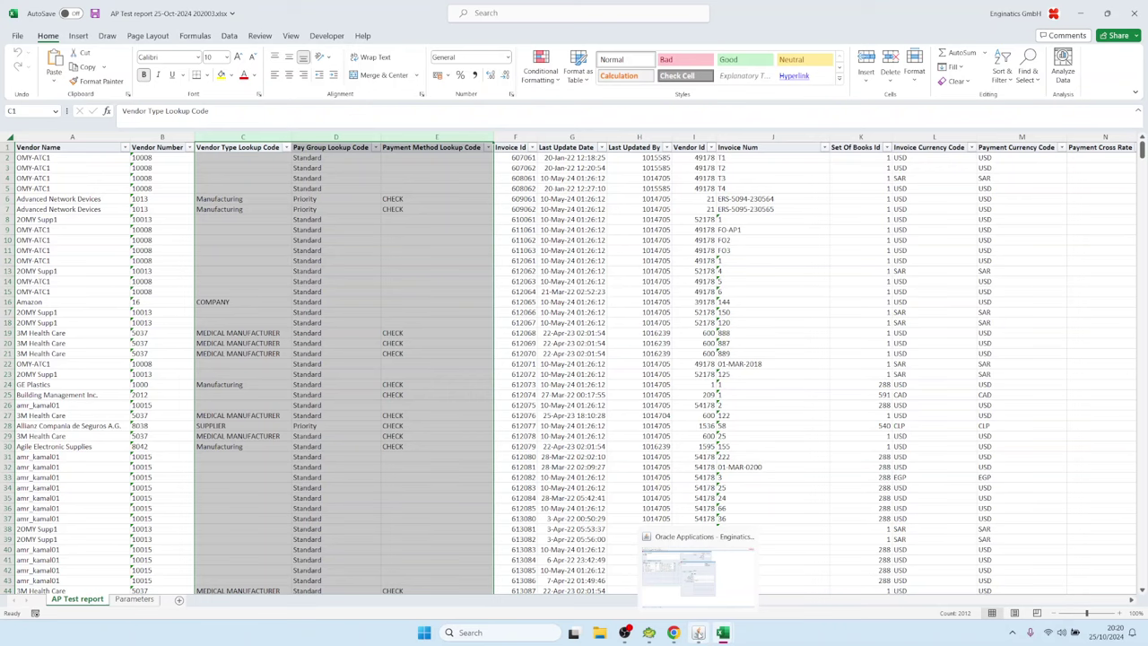
left_click(686, 565)
left_click(559, 353)
key("BackSpace")
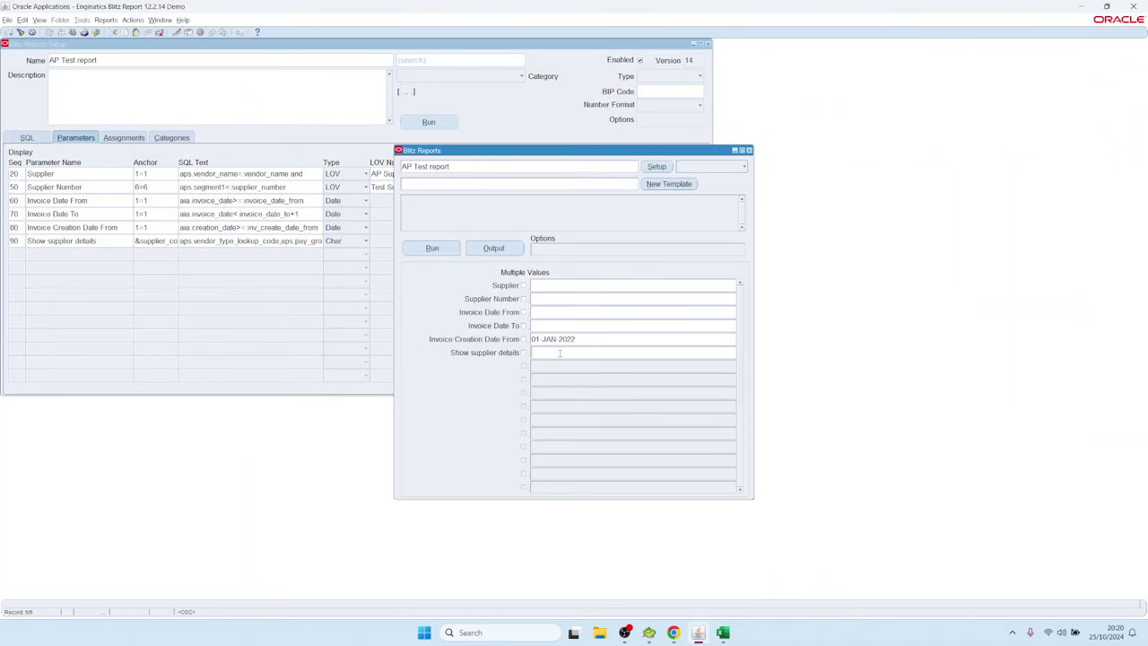
left_click(431, 247)
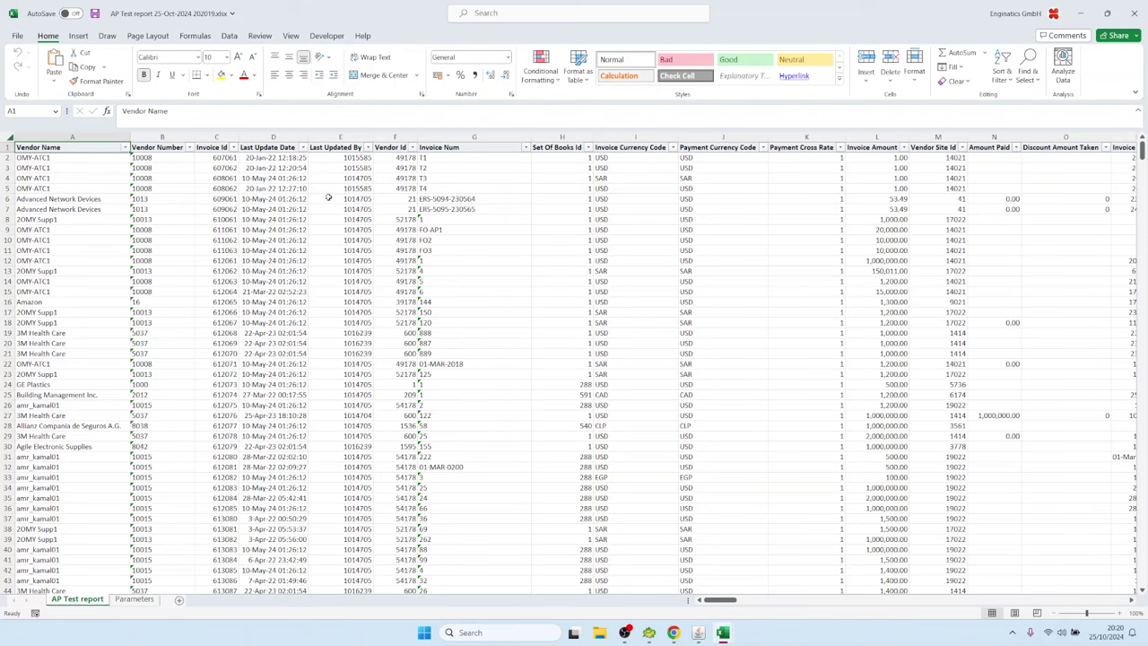
Step: Return to the AP Test report's setup, set the Show supplier details parameter's type to LOV and assign the Yes list of values
left_click(698, 632)
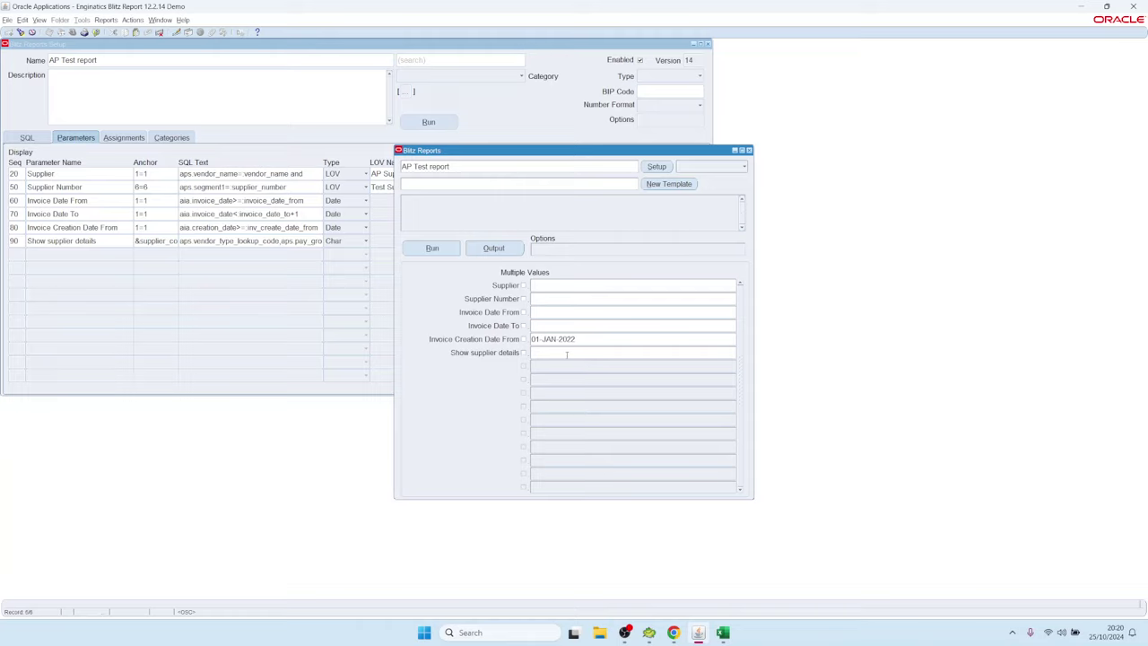
left_click(655, 167)
left_click(347, 240)
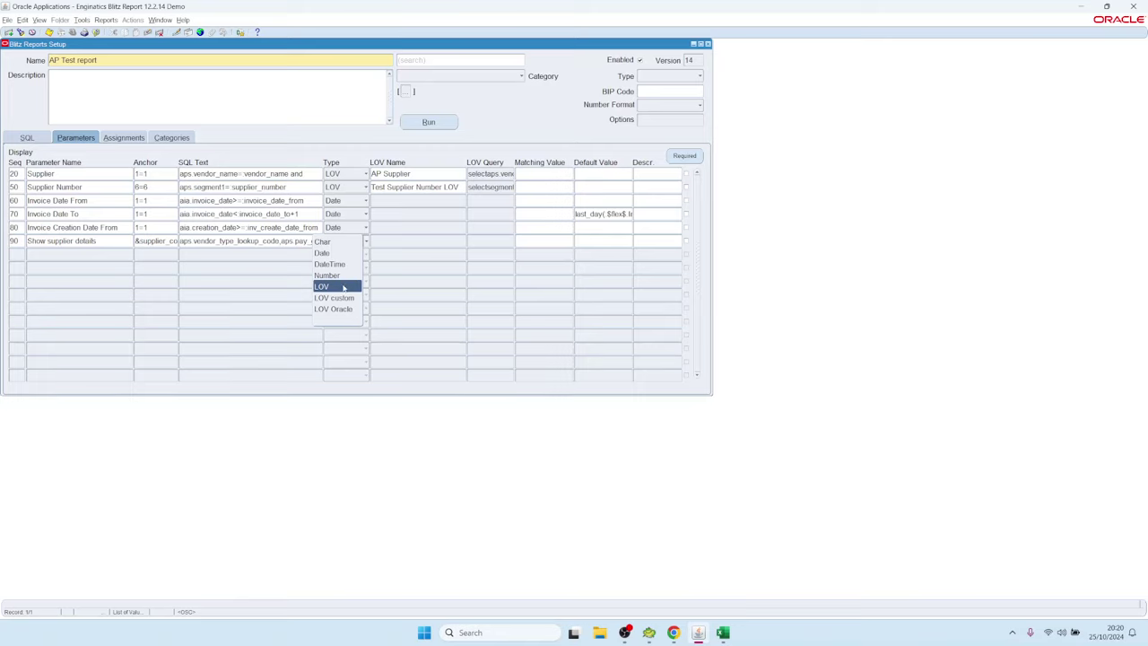
left_click(72, 240)
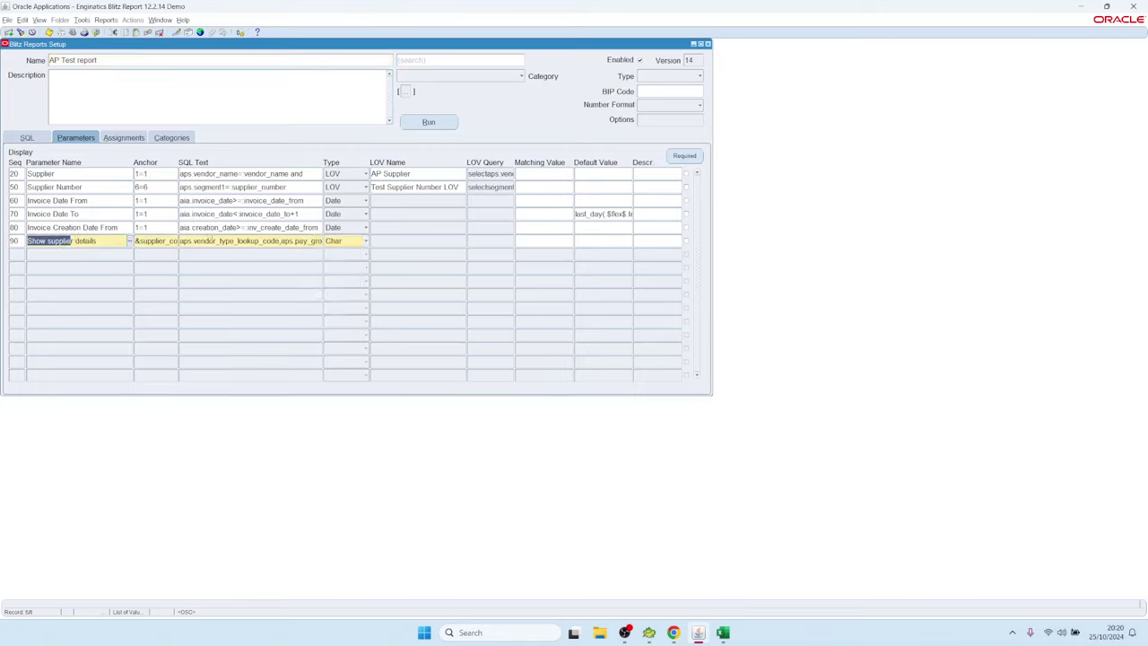
left_click(218, 241)
left_click(338, 241)
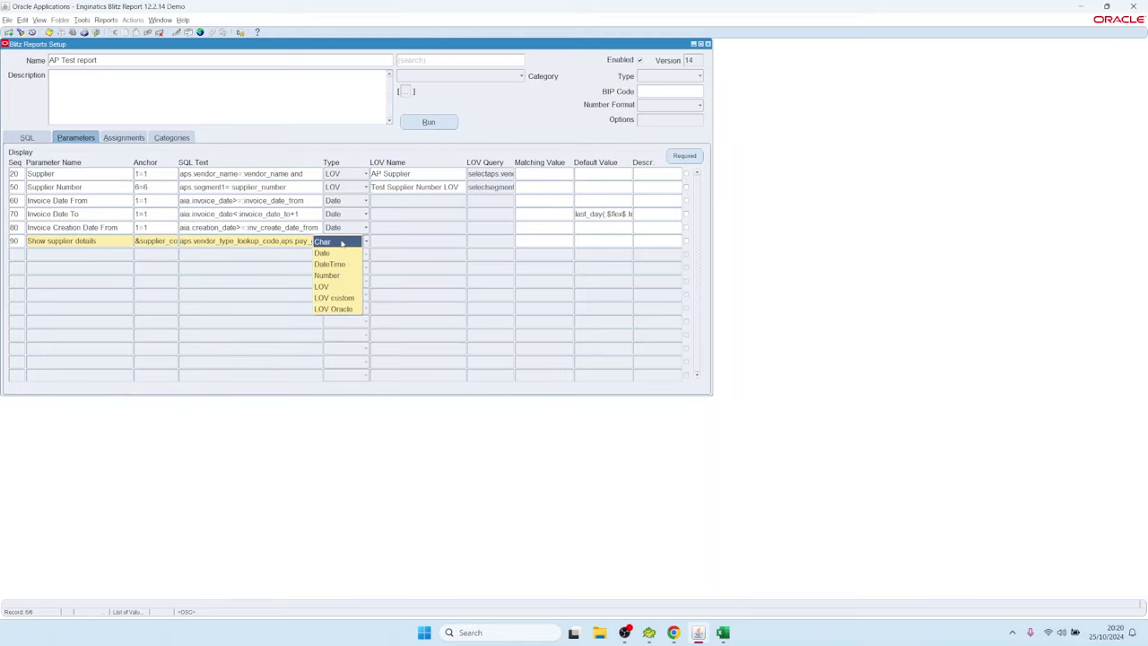
left_click(334, 286)
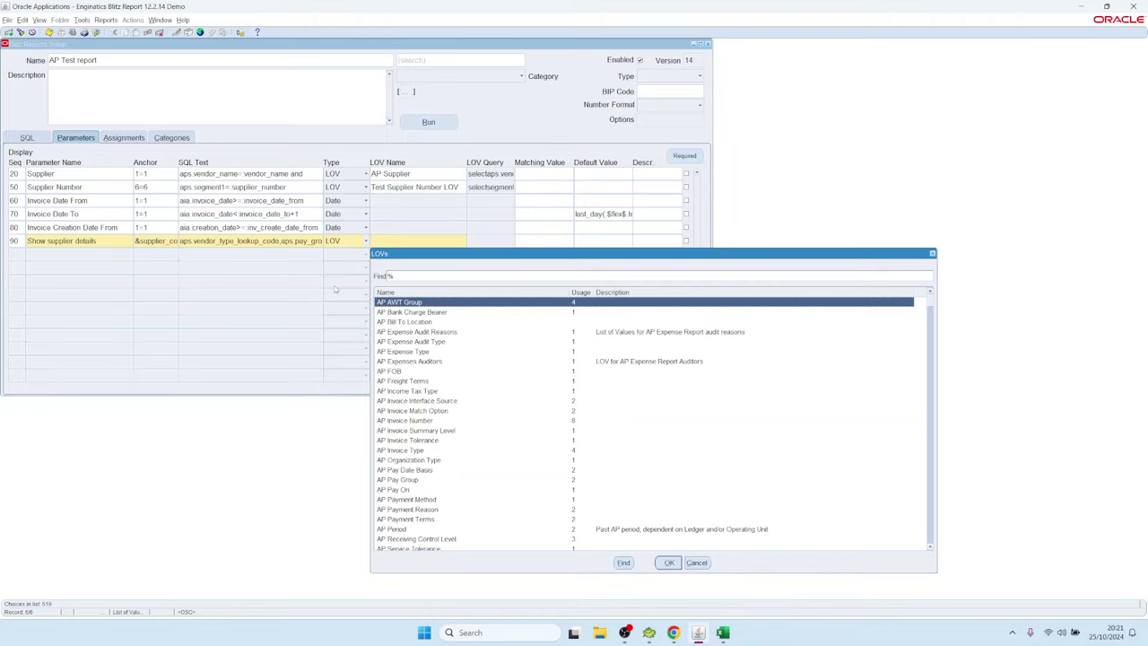
type("yes")
left_click(384, 311)
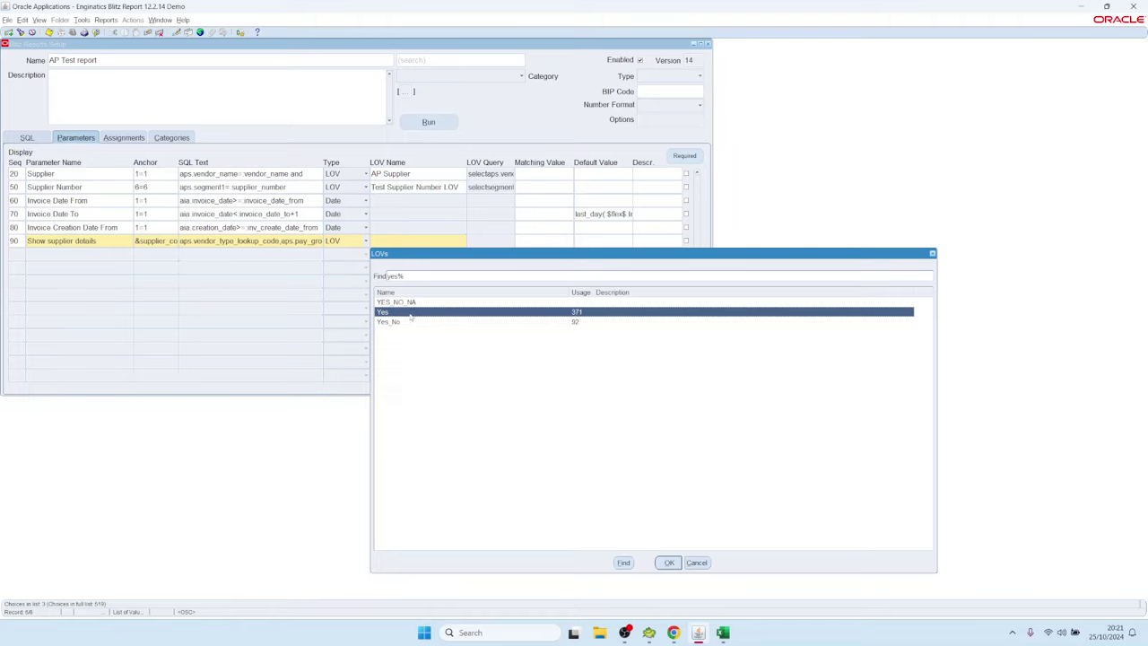
double_click(410, 315)
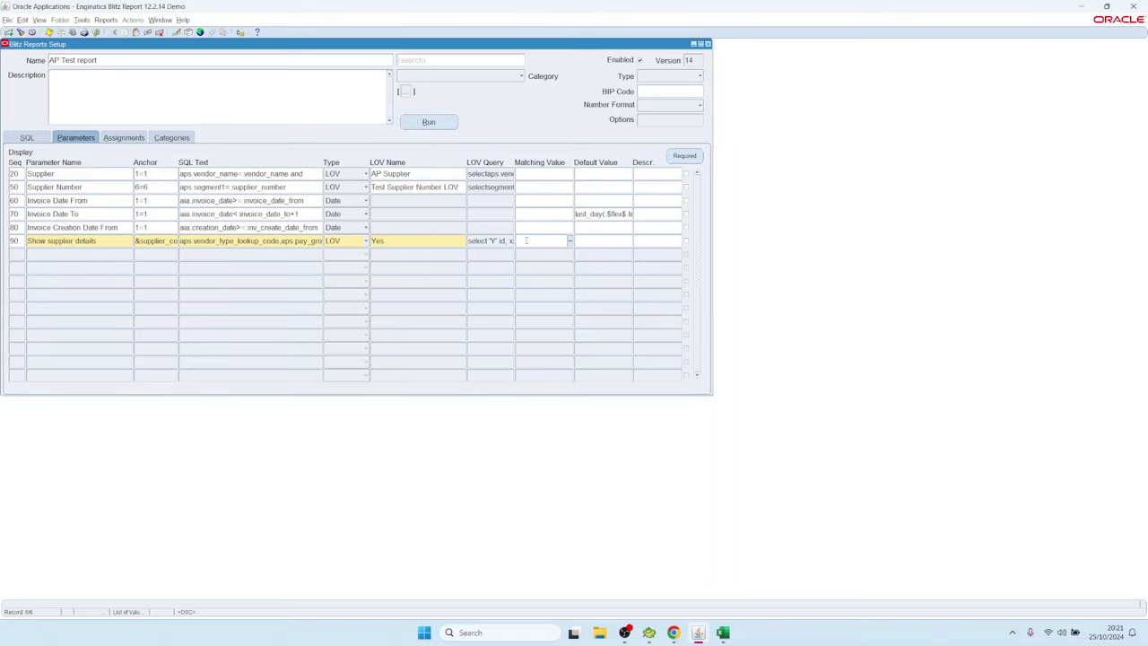
Step: Inspect the query behind the Yes list of values and close its definition
double_click(477, 242)
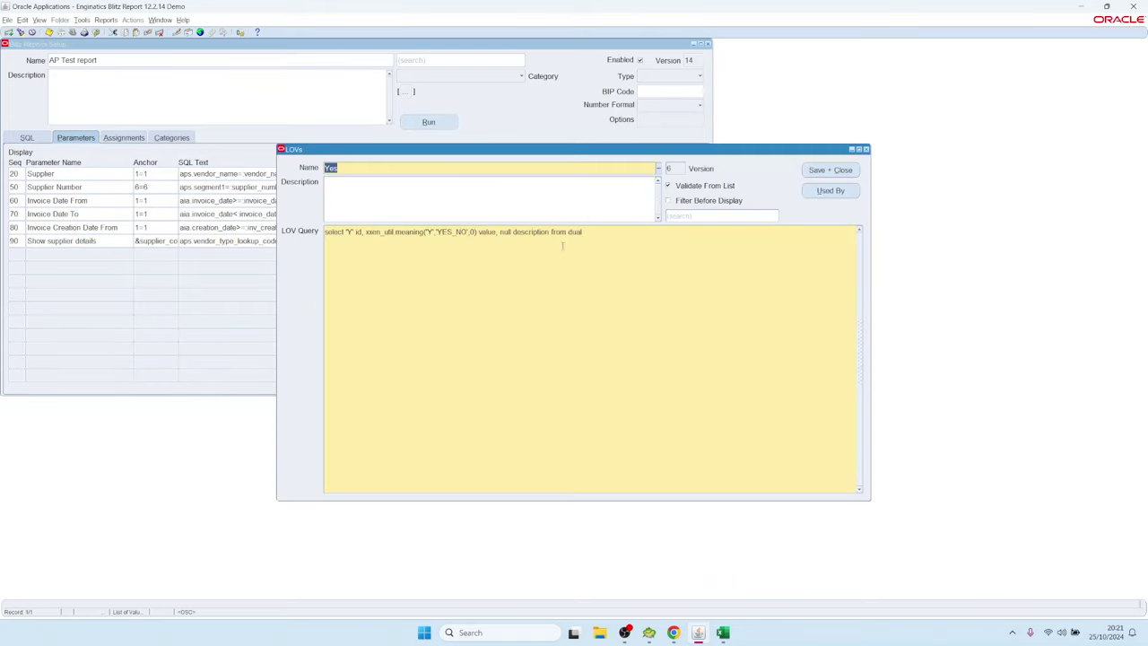
left_click(595, 233)
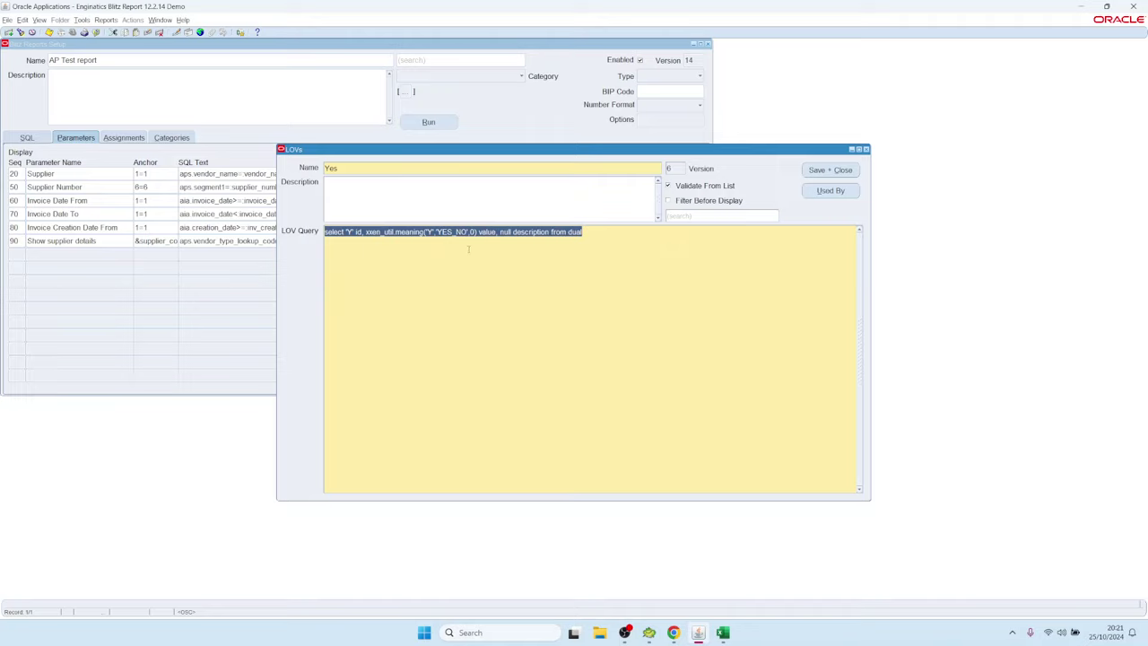
left_click(831, 169)
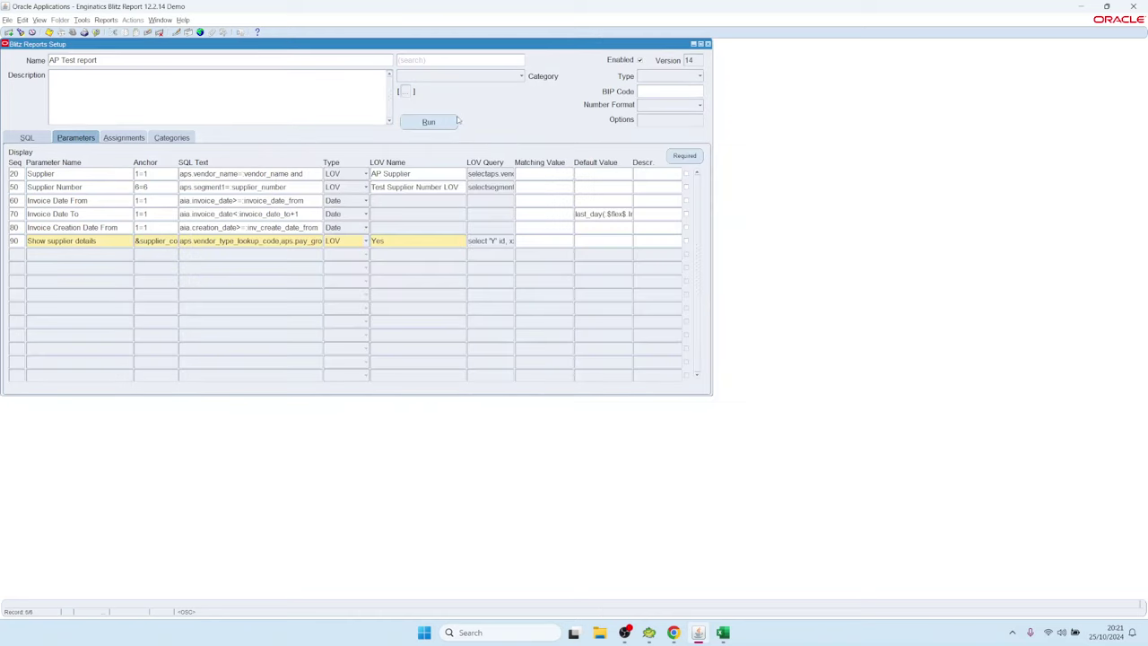
Step: Run the AP Test report with Show supplier details set to Yes and select the three supplier lookup code columns in Excel
left_click(429, 122)
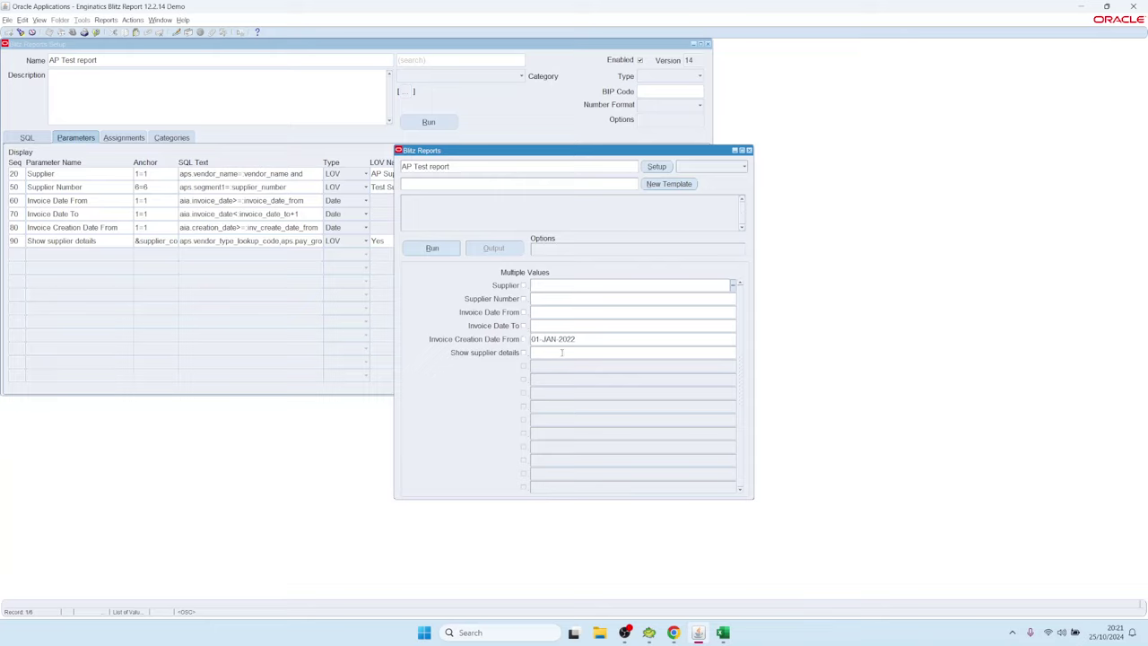
left_click(566, 352)
type("Yes")
left_click(431, 248)
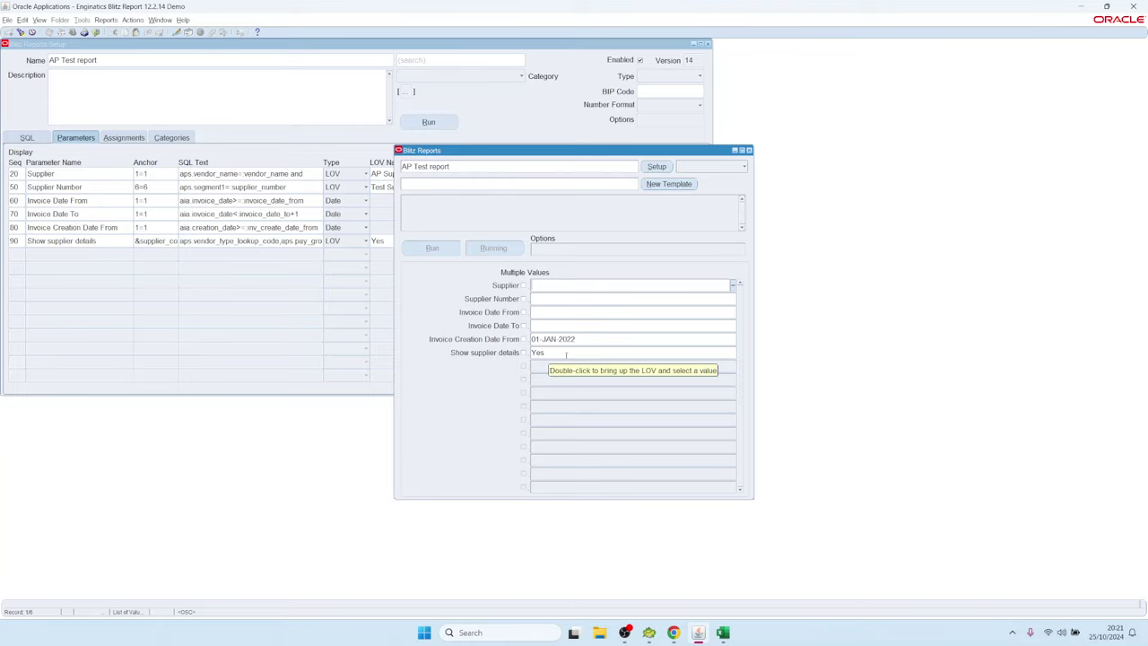
key("alt+Tab")
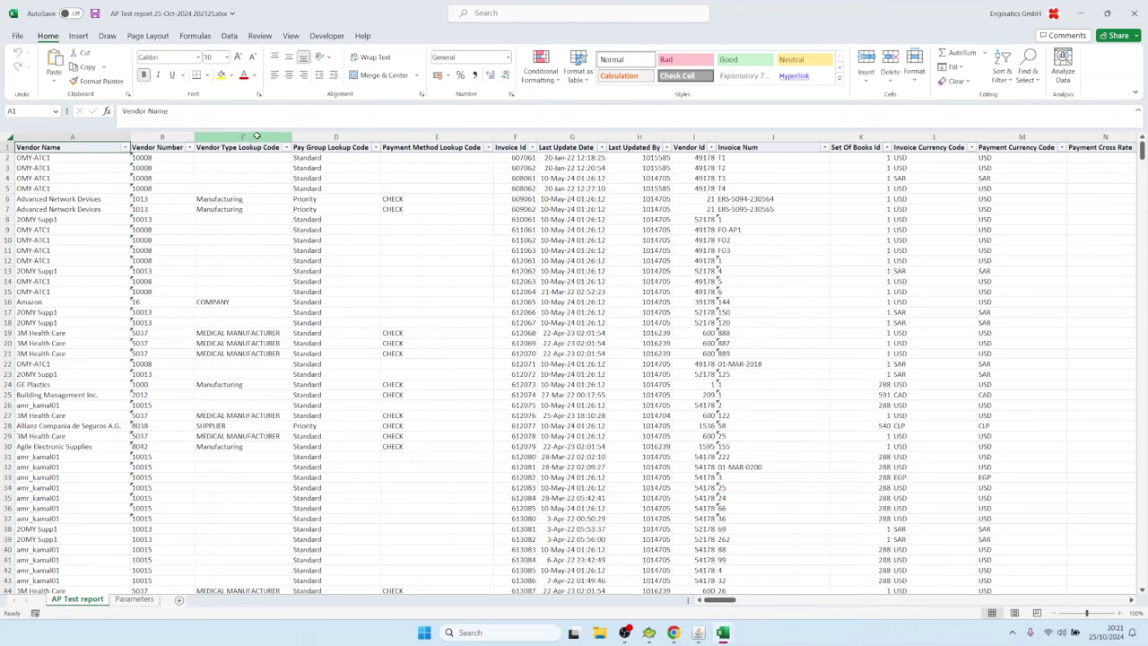
left_click_drag(257, 136, 440, 136)
Step: Switch back to Oracle Applications, clear the Show supplier details value and return to the report's parameter setup
left_click(697, 632)
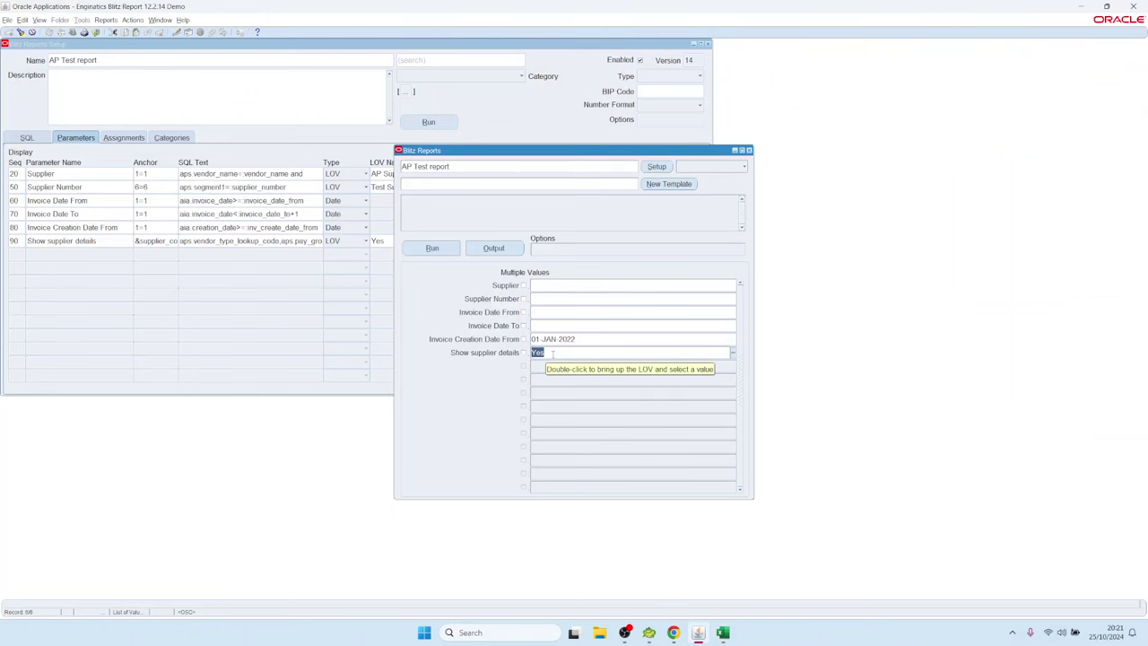
key("Delete")
left_click(657, 167)
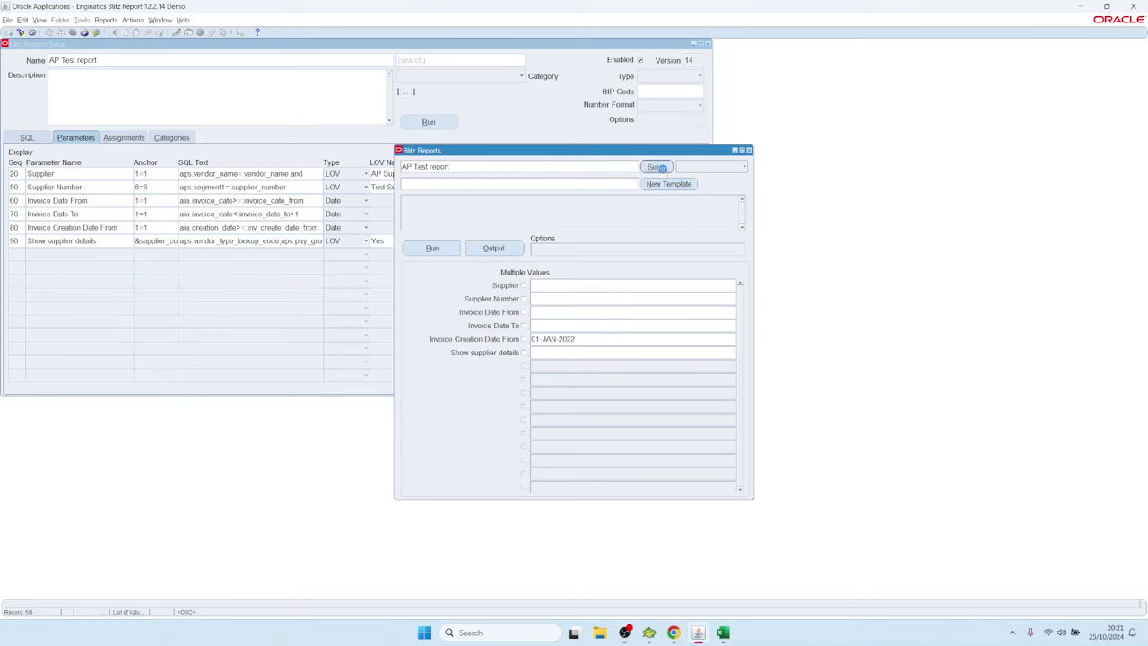
left_click(158, 240)
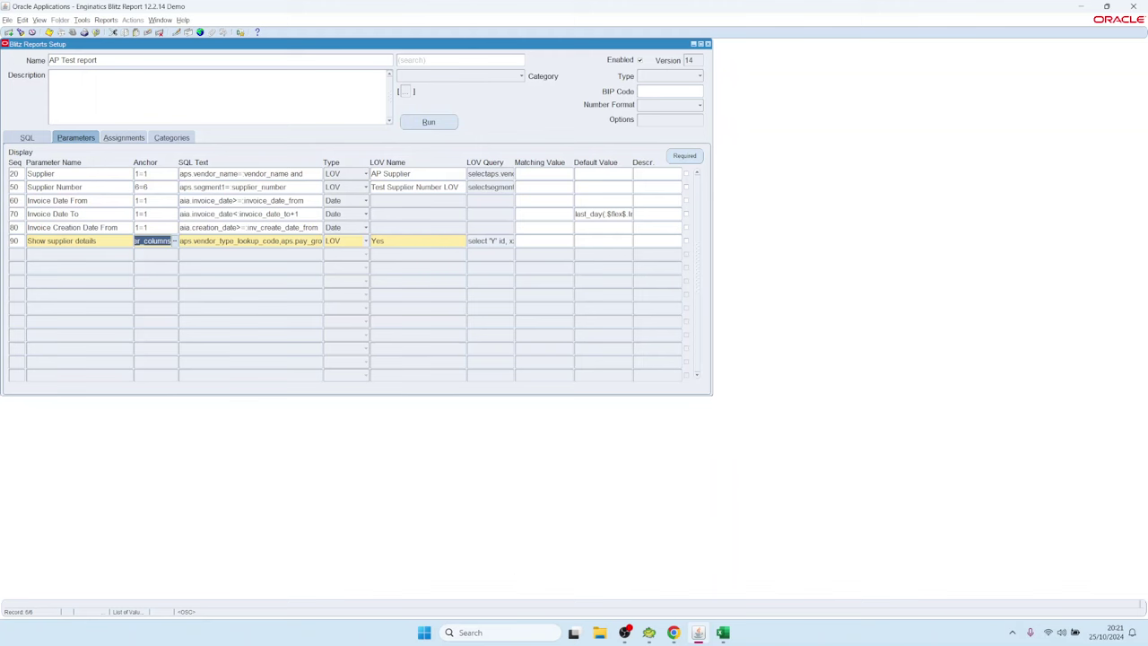
Step: Switch to the Blitz Report Developer Guide in Chrome and locate the :bind section
left_click(673, 632)
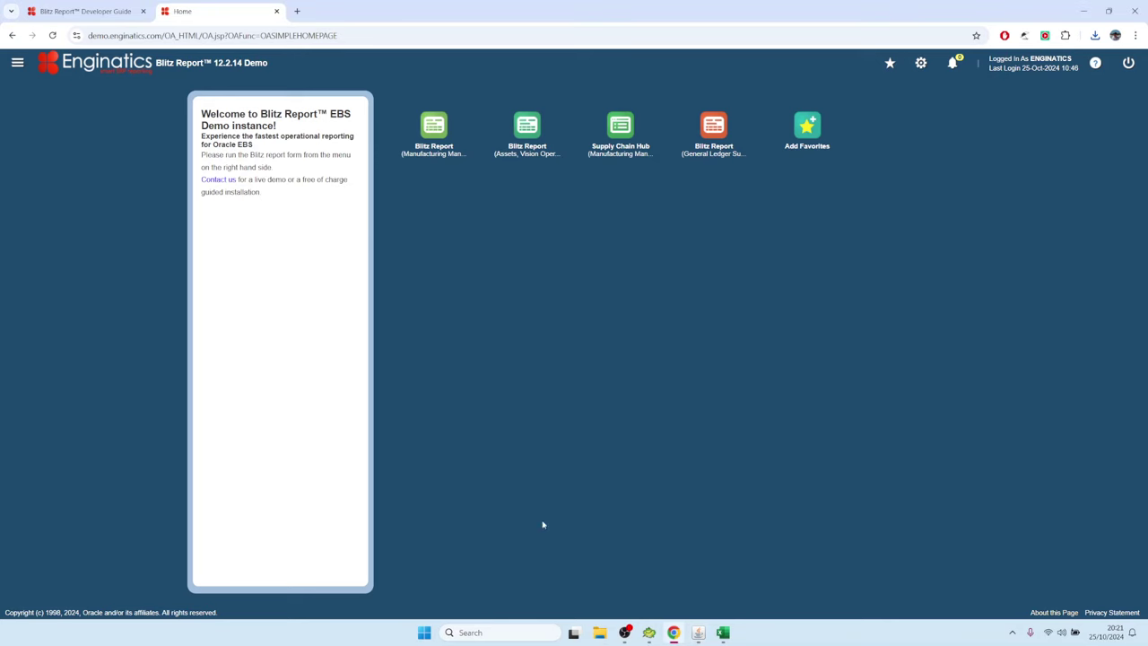
left_click(104, 17)
scroll(372, 384, "down", 4)
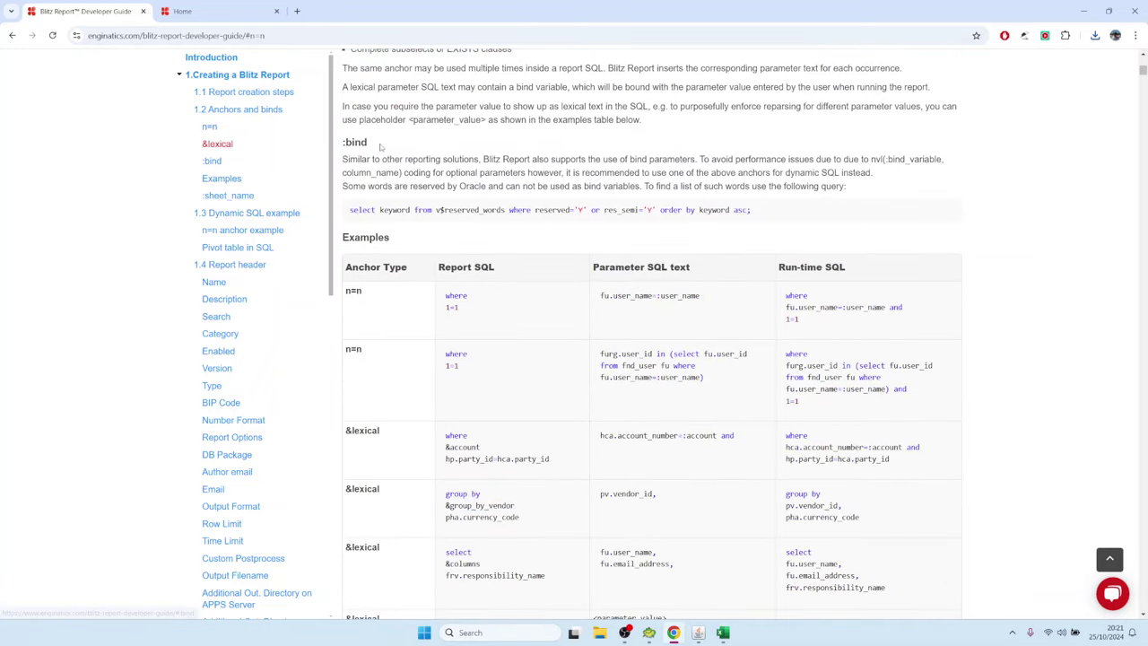
left_click_drag(383, 149, 339, 136)
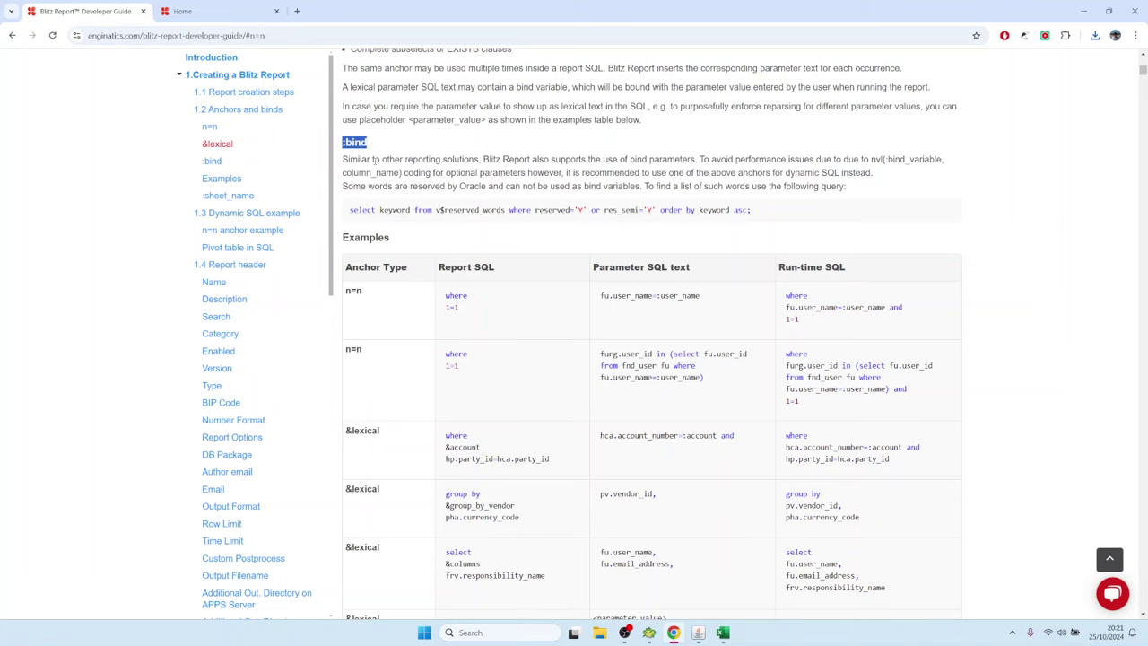
Step: Return to Oracle Applications and copy the SQL text of the Supplier parameter
left_click(698, 632)
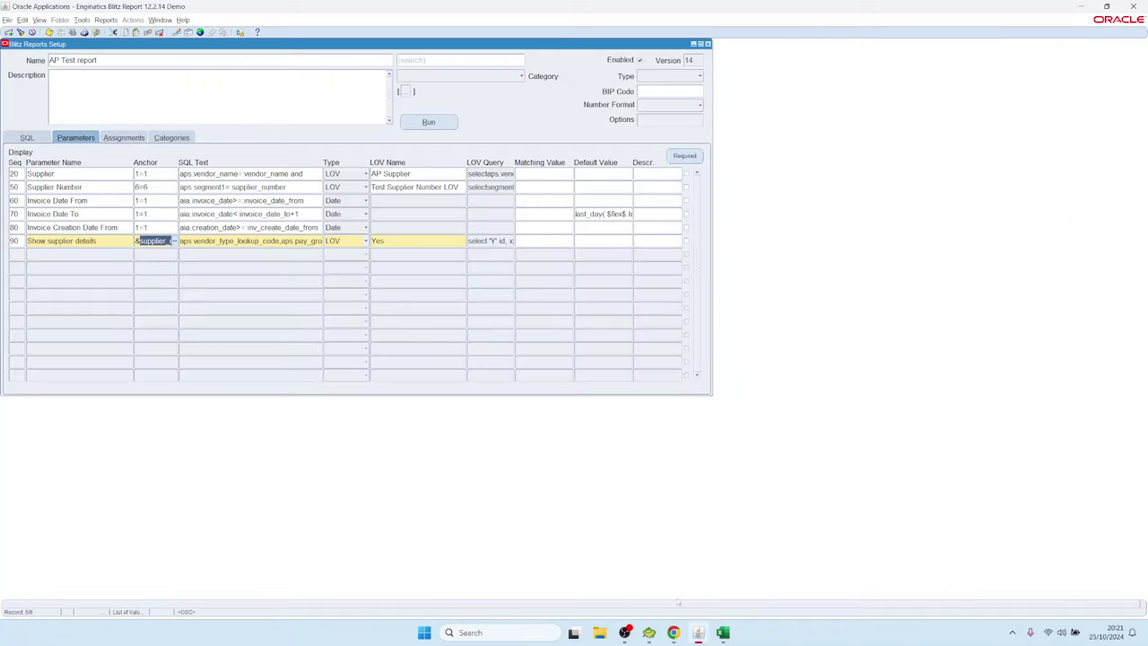
left_click(90, 173)
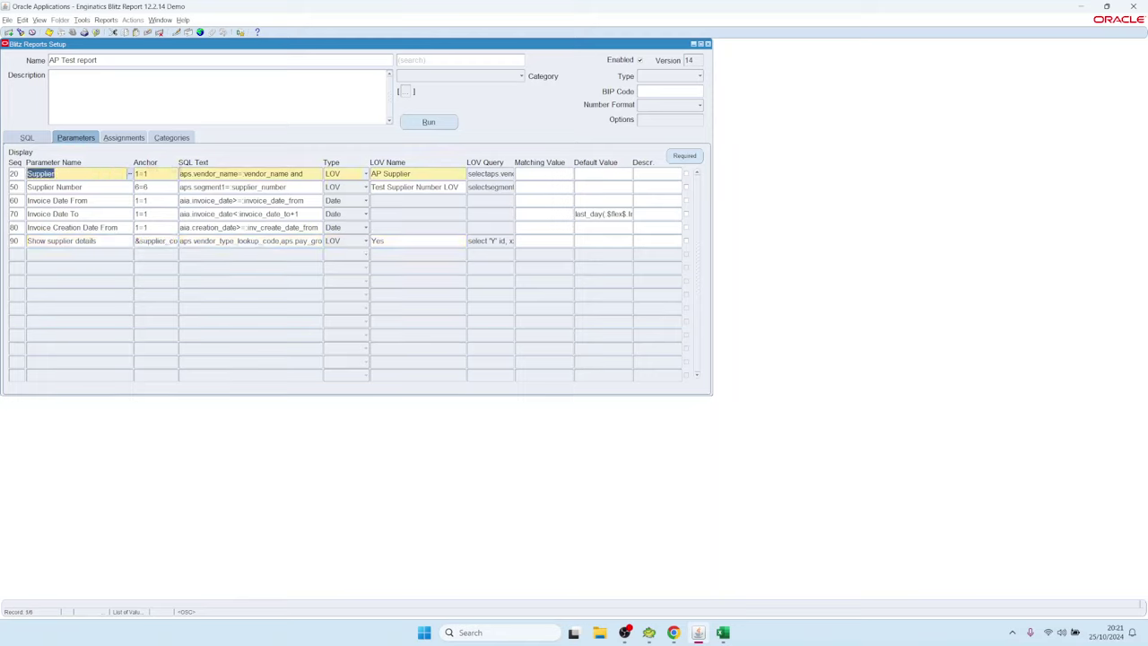
left_click(305, 175)
key("ctrl+c")
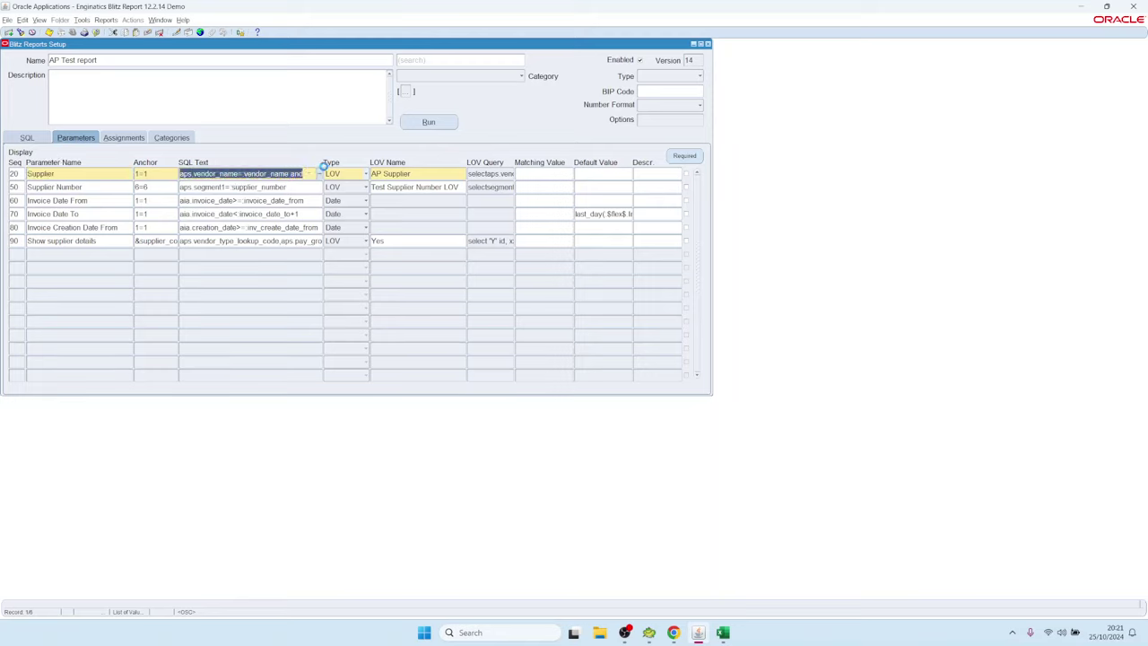
Step: Insert the line "aps.vendor_name=:vendor_name_2 and" before the 6=6 anchor in the report SQL and open the report's run window
left_click(43, 137)
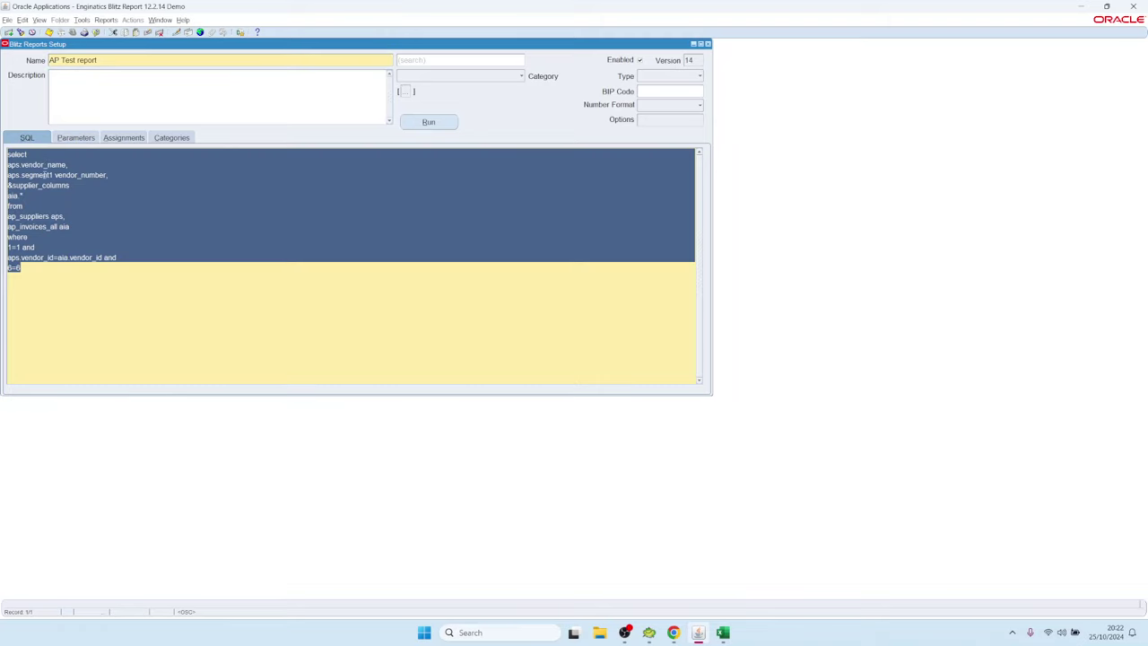
left_click(45, 204)
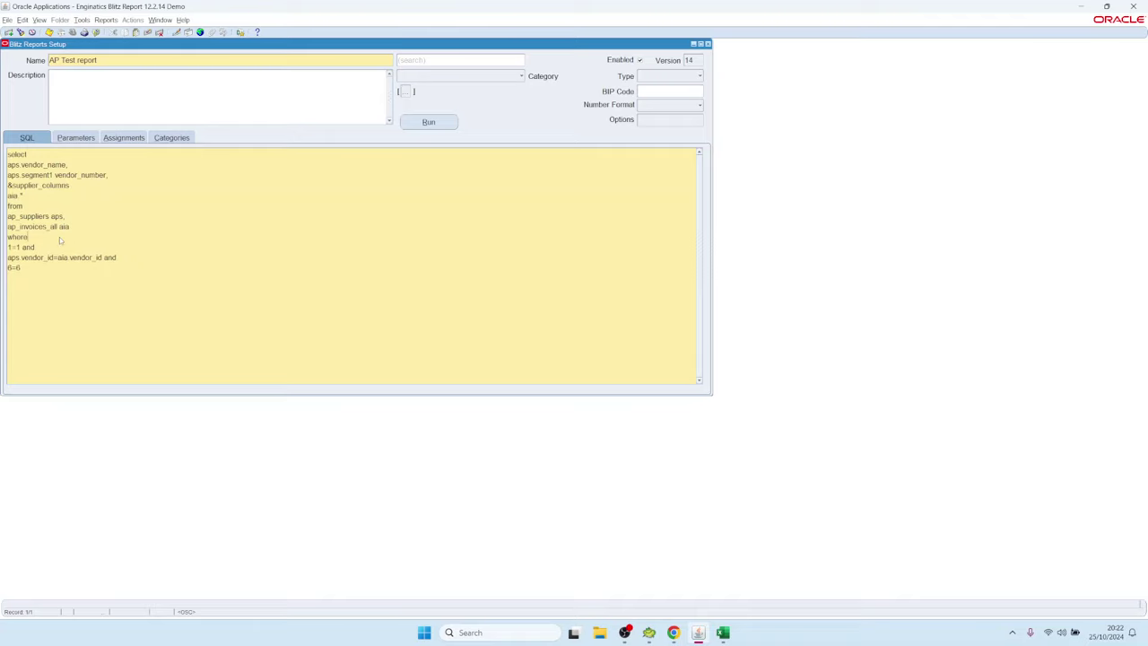
type("and")
key("BackSpace")
key("BackSpace")
key("BackSpace")
key("BackSpace")
key("Up")
key("End")
key("Return")
key("ctrl+v")
type("_2")
left_click(429, 122)
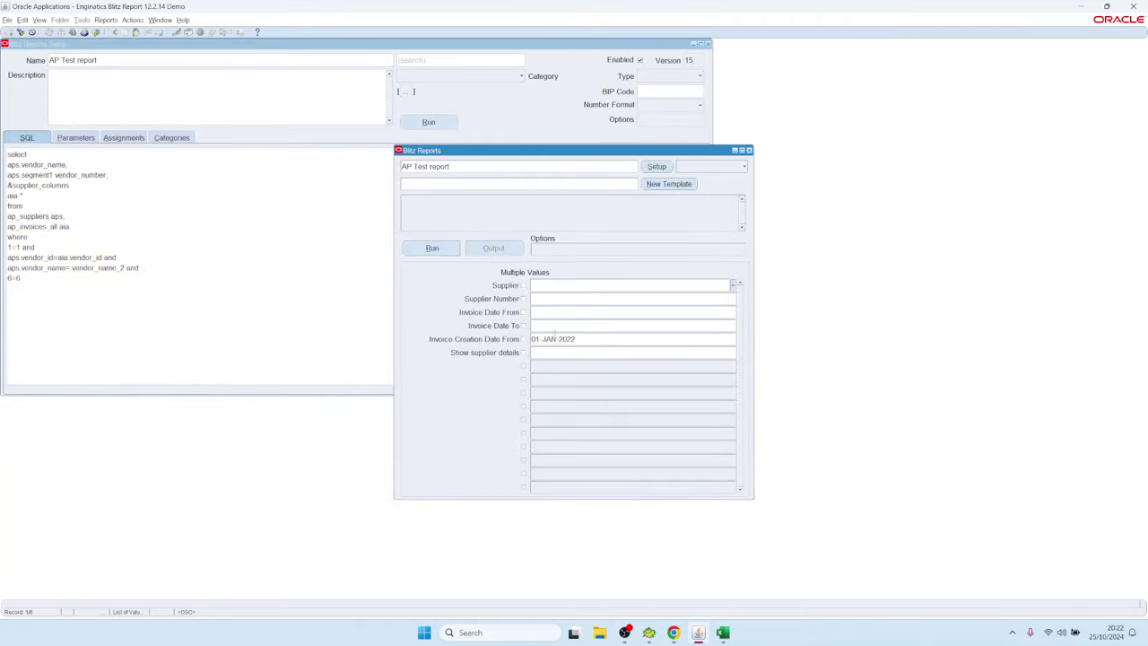
Step: Return to the report's parameter setup and change the Supplier parameter's anchor to :vendor_name_2
left_click(658, 166)
left_click(86, 138)
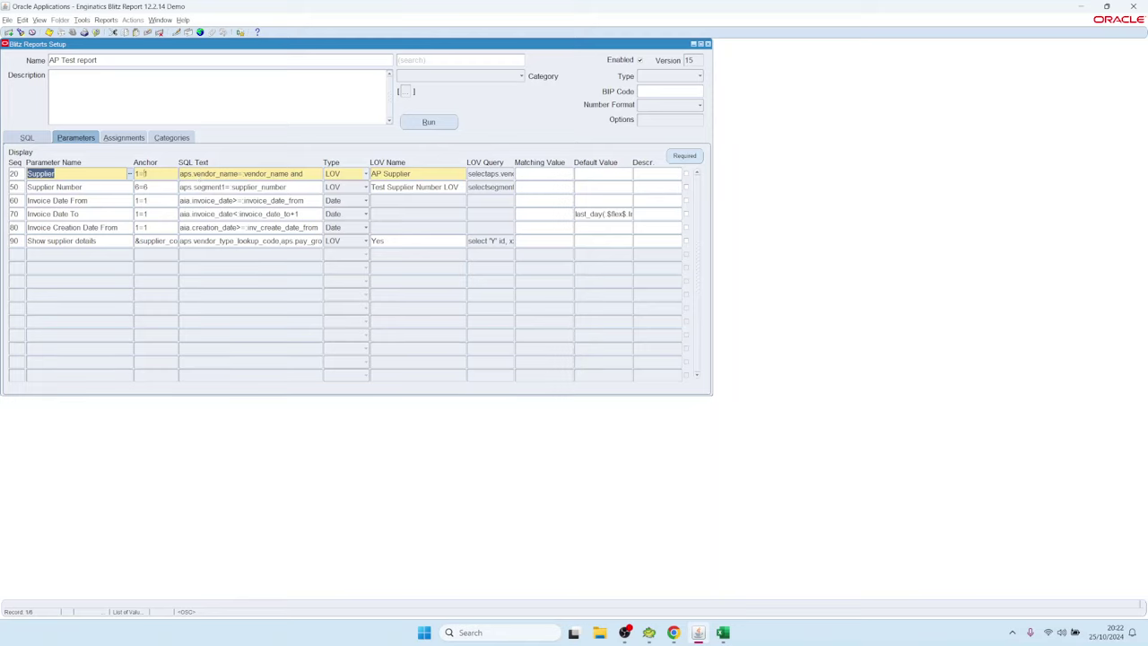
left_click(57, 174)
left_click_drag(180, 174, 321, 179)
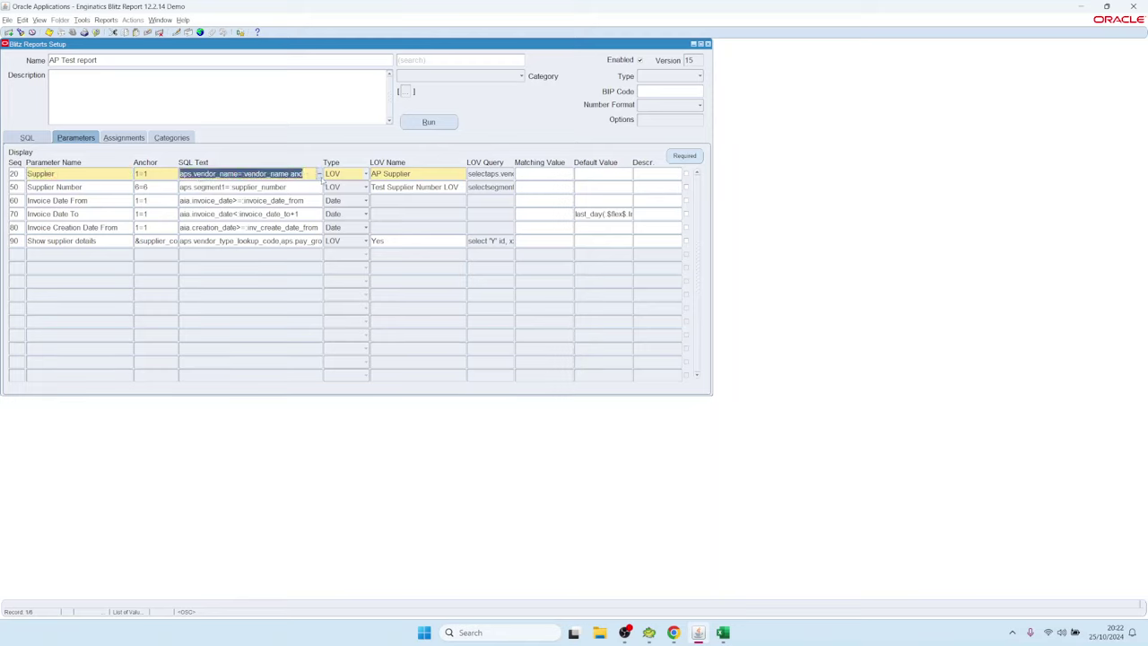
left_click(173, 176)
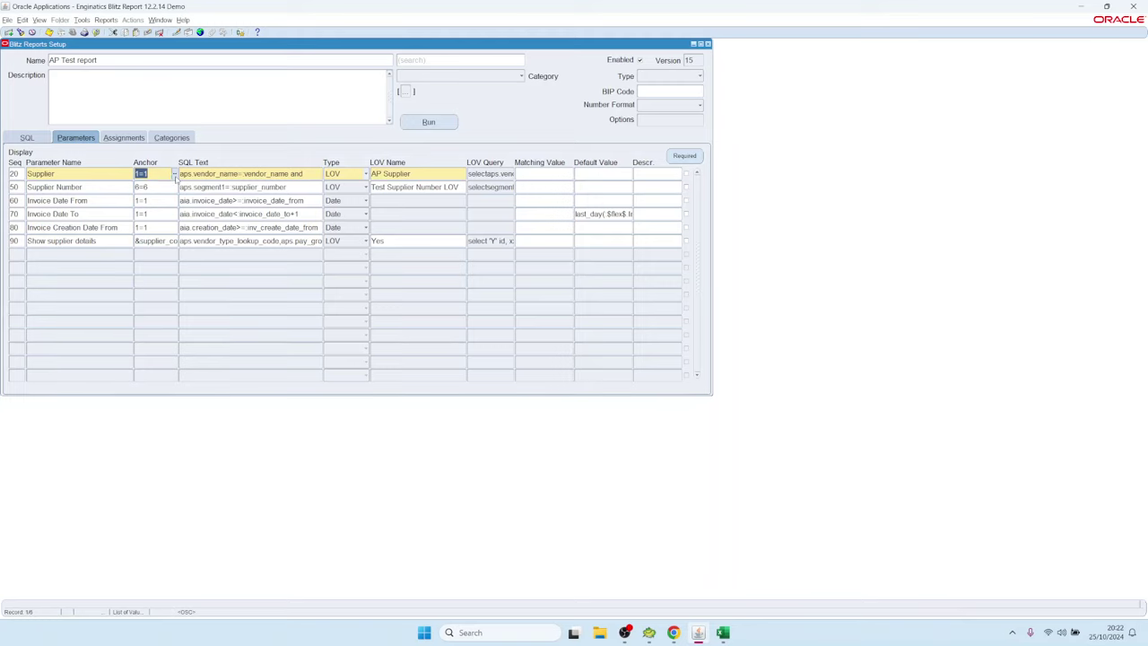
key("ctrl+l")
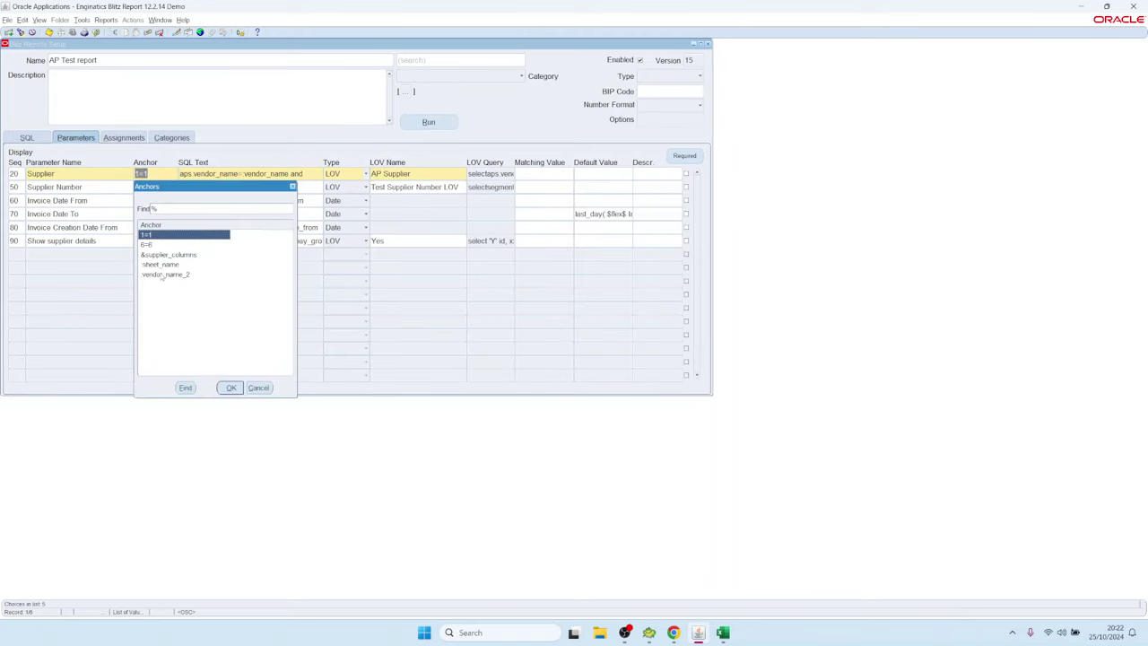
left_click(164, 275)
double_click(178, 275)
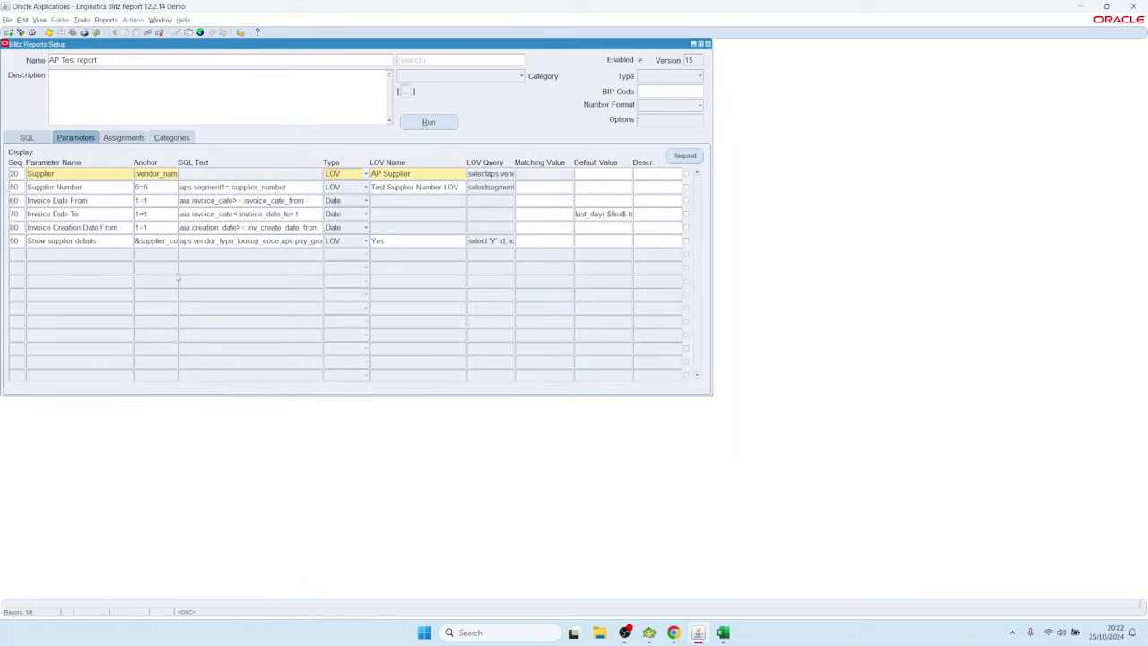
Step: Run AP Test report for the supplier 3M Health Care and check the Vendor Name column in the Excel output
left_click(429, 122)
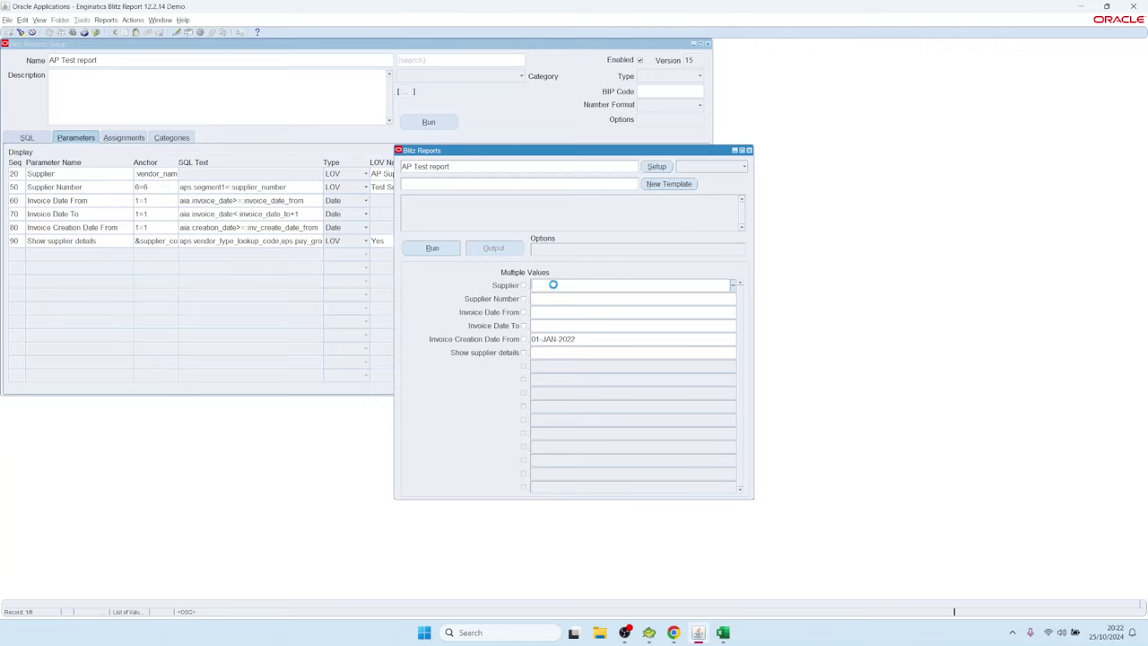
double_click(551, 285)
type("3m")
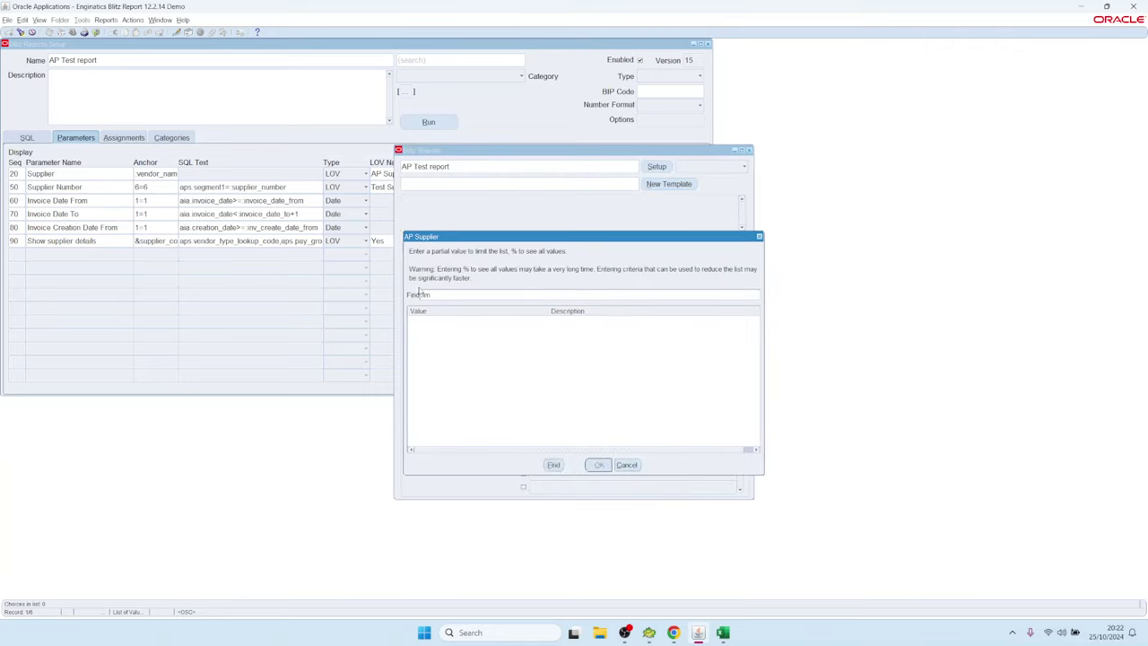
key("Return")
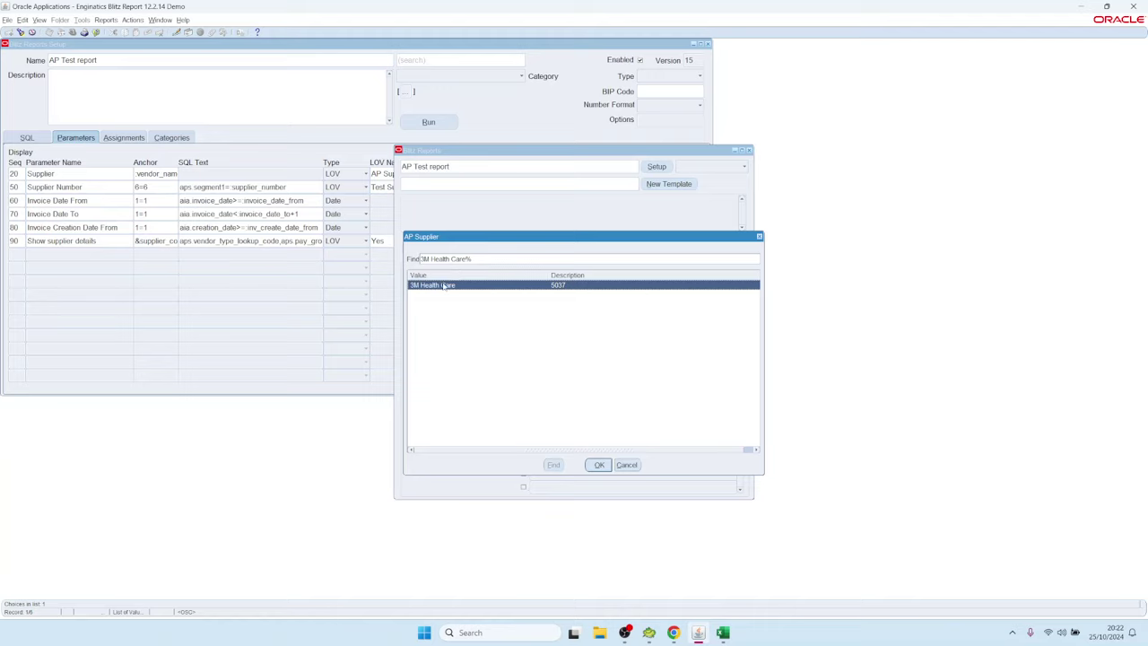
double_click(446, 285)
left_click(432, 249)
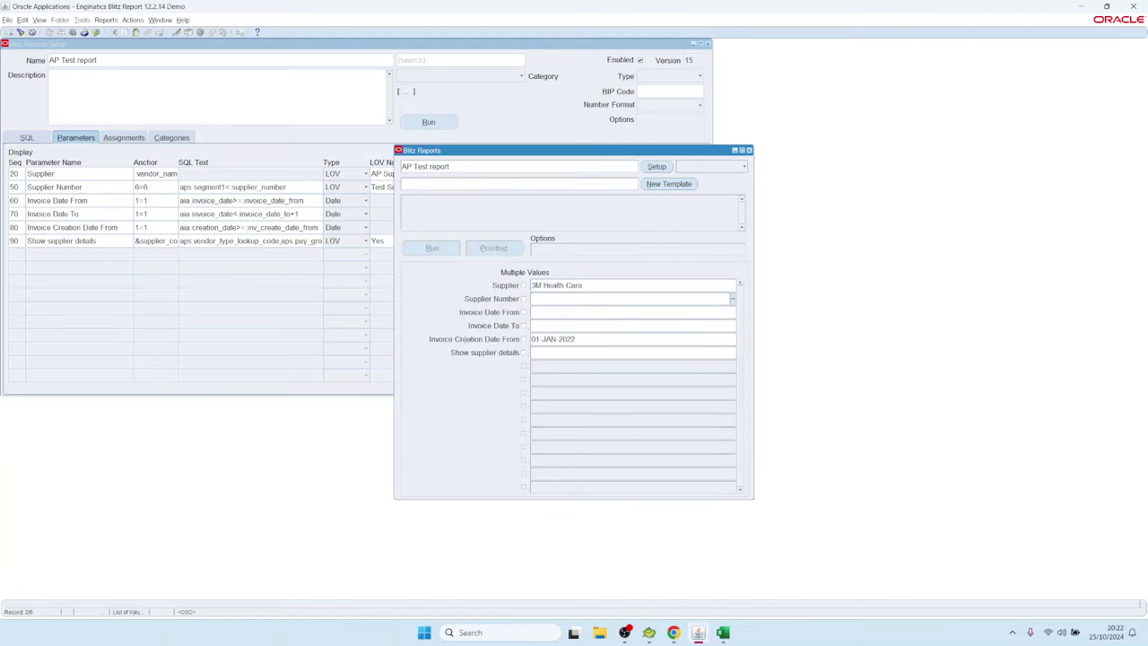
left_click(476, 249)
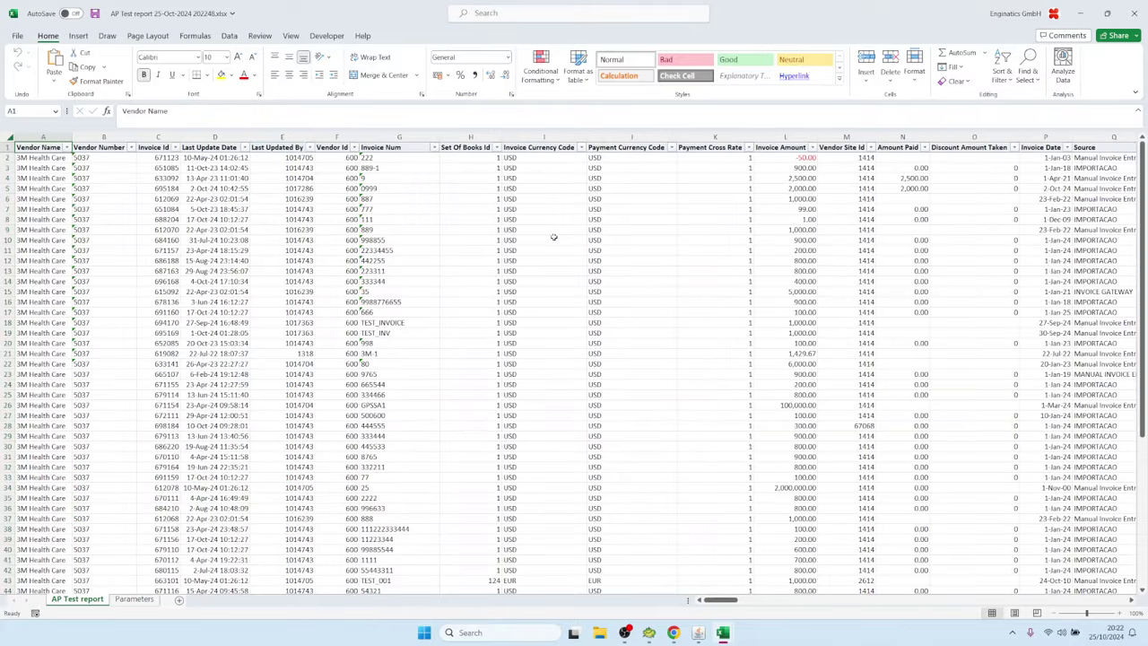
left_click_drag(41, 168, 54, 374)
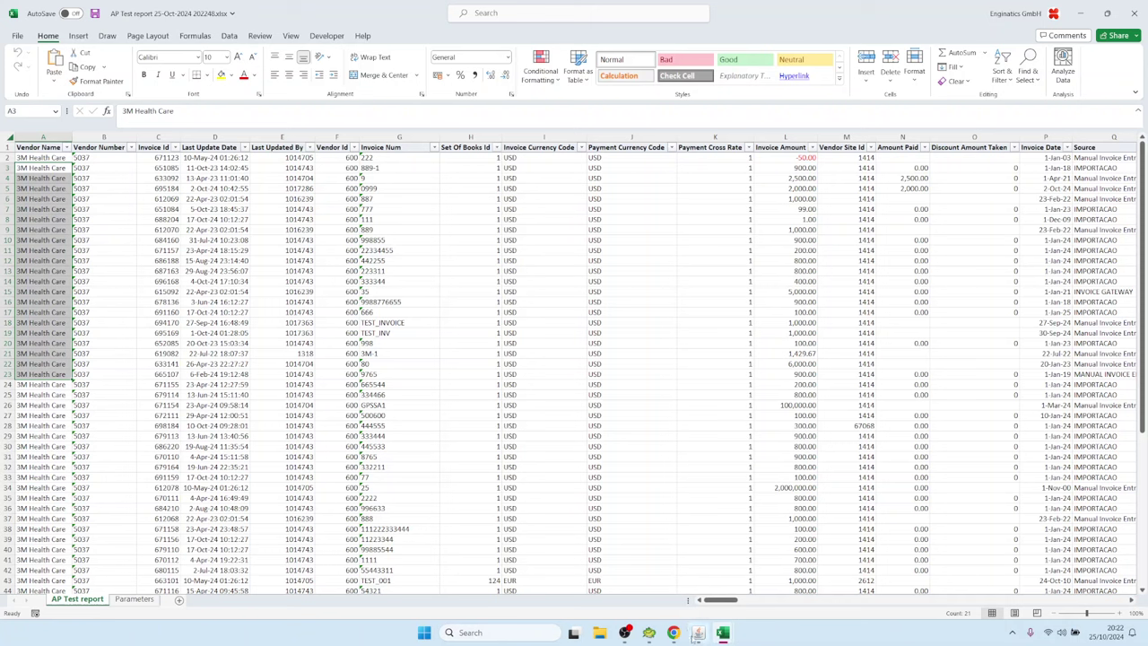
Step: Return to Oracle Applications, clear the Supplier value, and rerun AP Test report
left_click(698, 633)
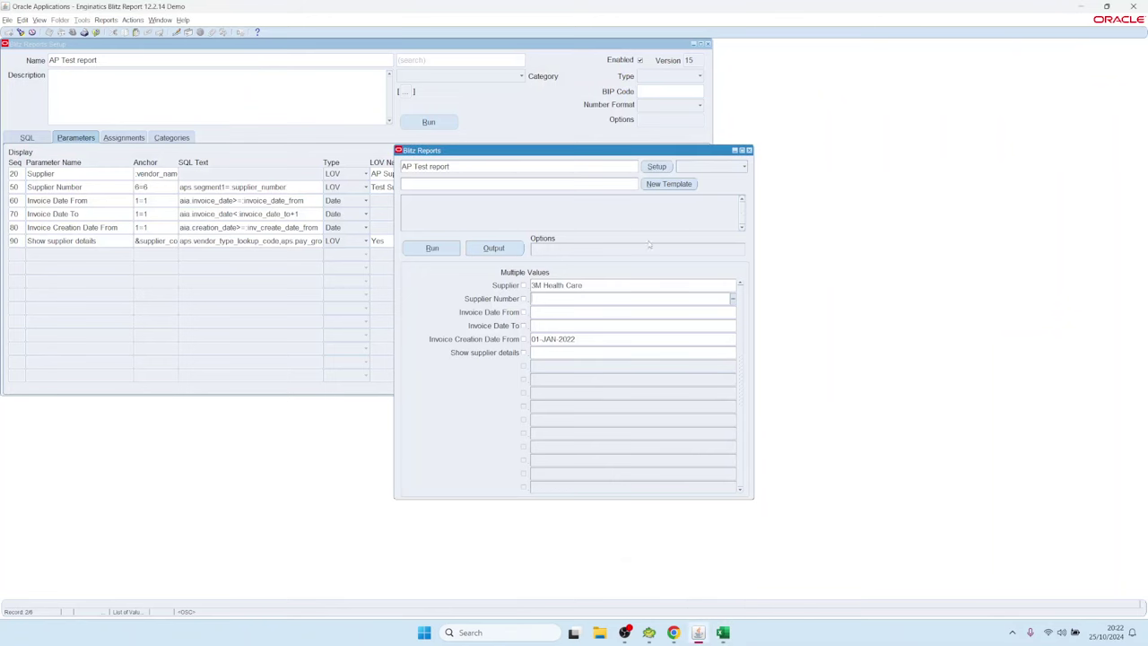
left_click(590, 287)
double_click(590, 287)
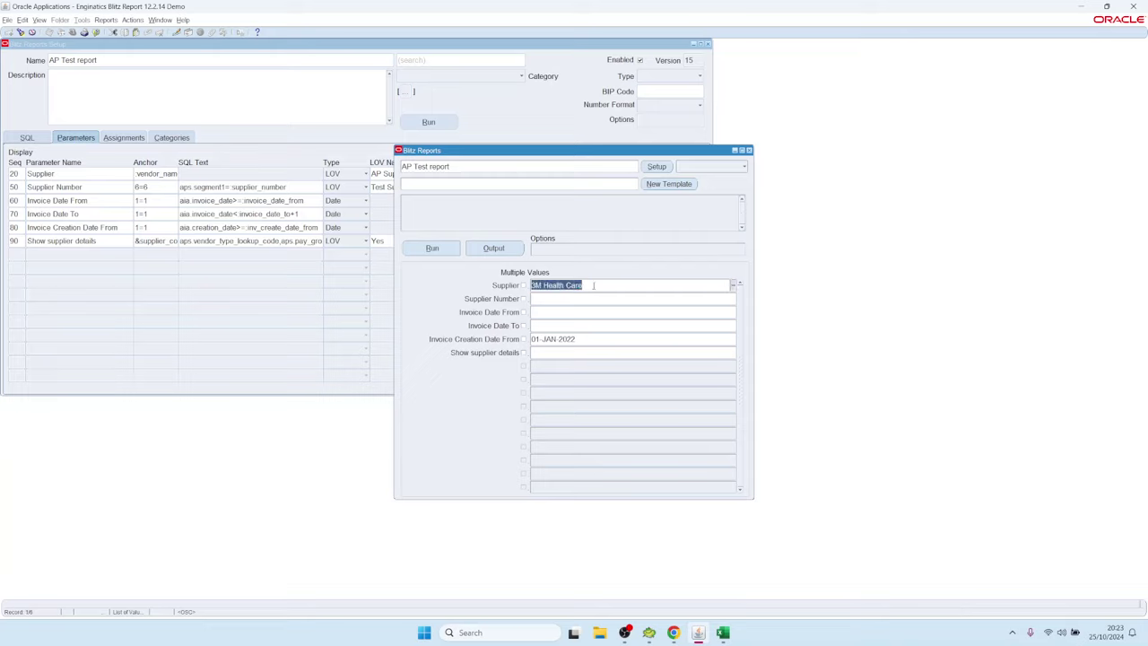
key("BackSpace")
left_click(431, 249)
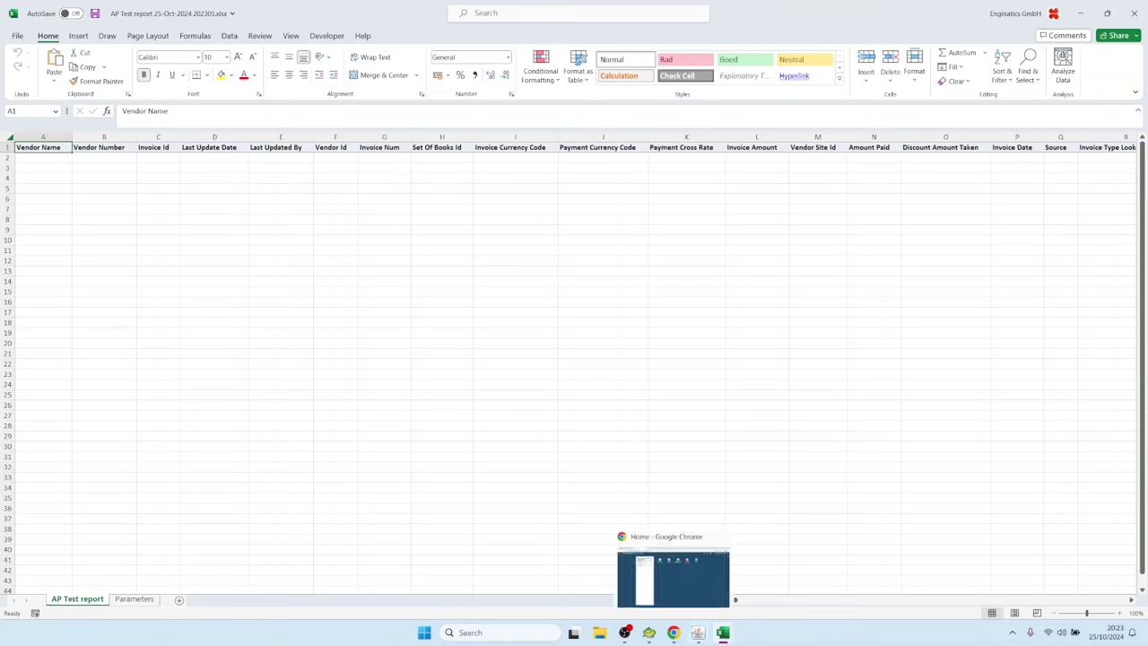
Step: In the report setup, change the supplier condition in the SQL to "aps.vendor_name=nvl(:vendor_name_2,aps.vendor_name) and" and open the run window
left_click(698, 633)
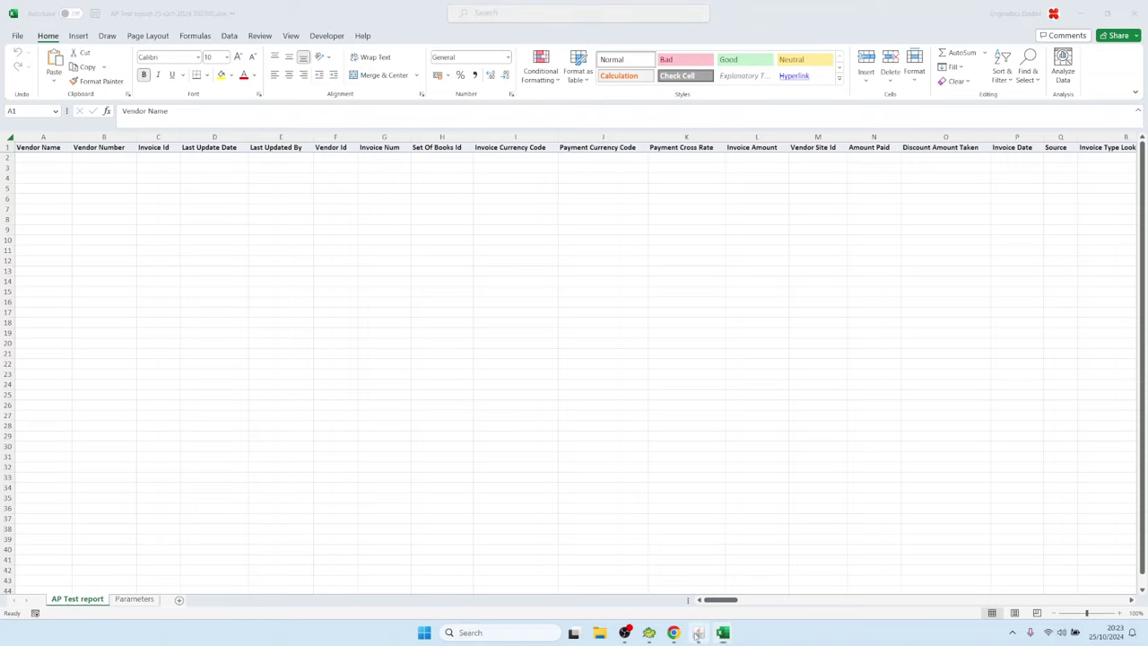
left_click(156, 174)
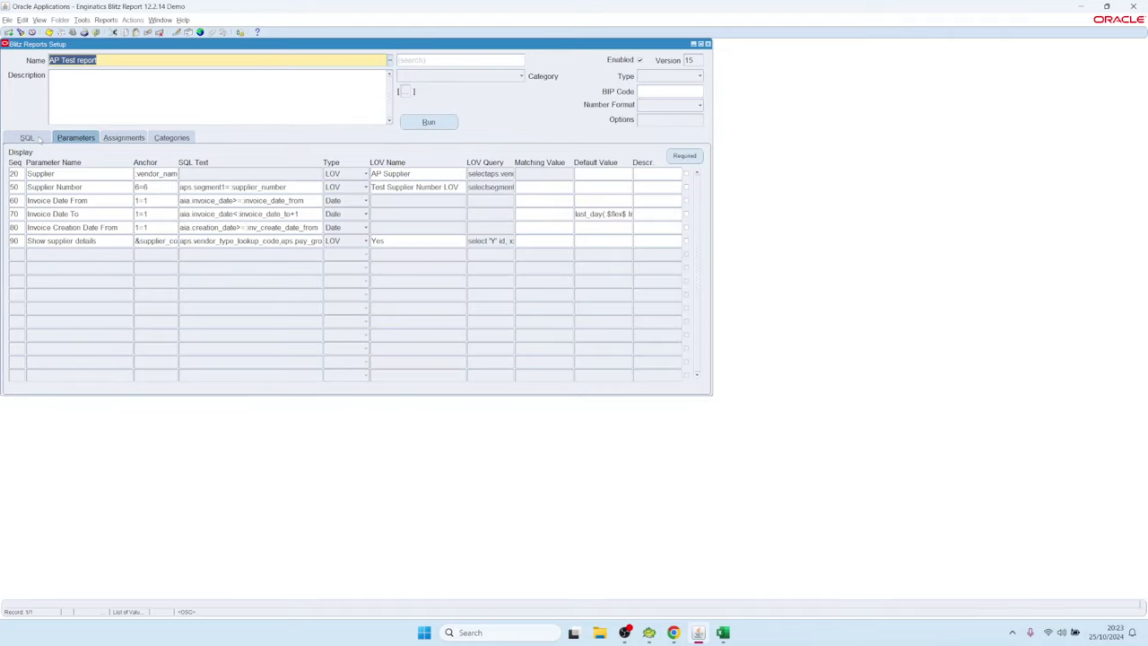
left_click(27, 138)
left_click(47, 265)
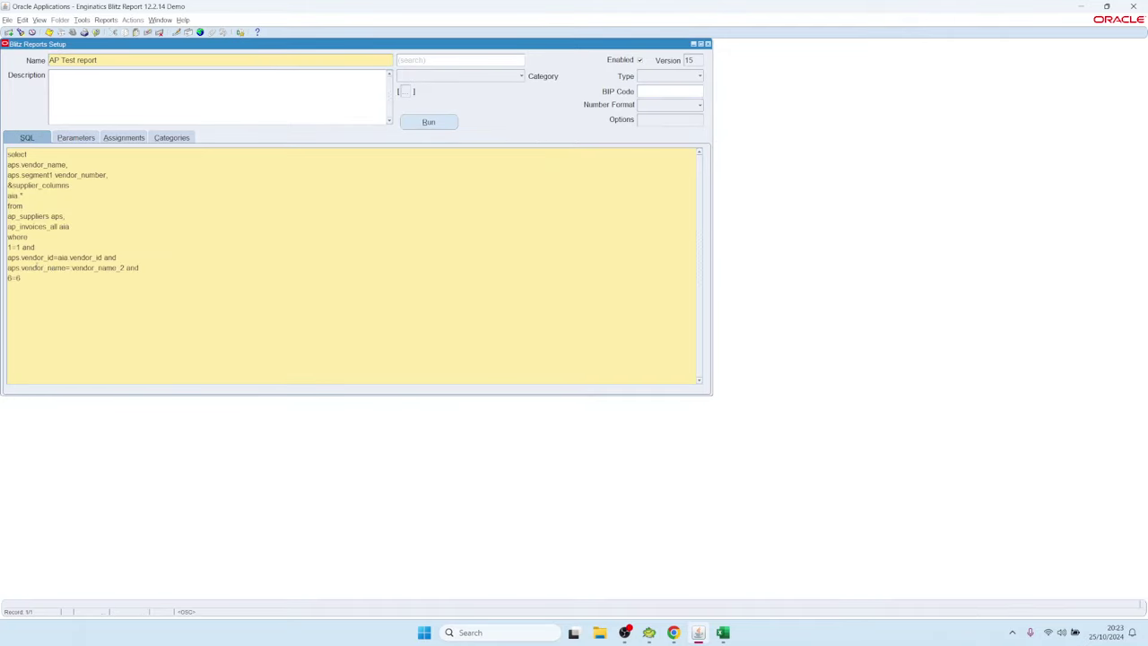
left_click_drag(8, 267, 67, 267)
left_click(94, 267)
type("nvl(:vendor_name_2,aps.vendor_name)")
key("alt+r")
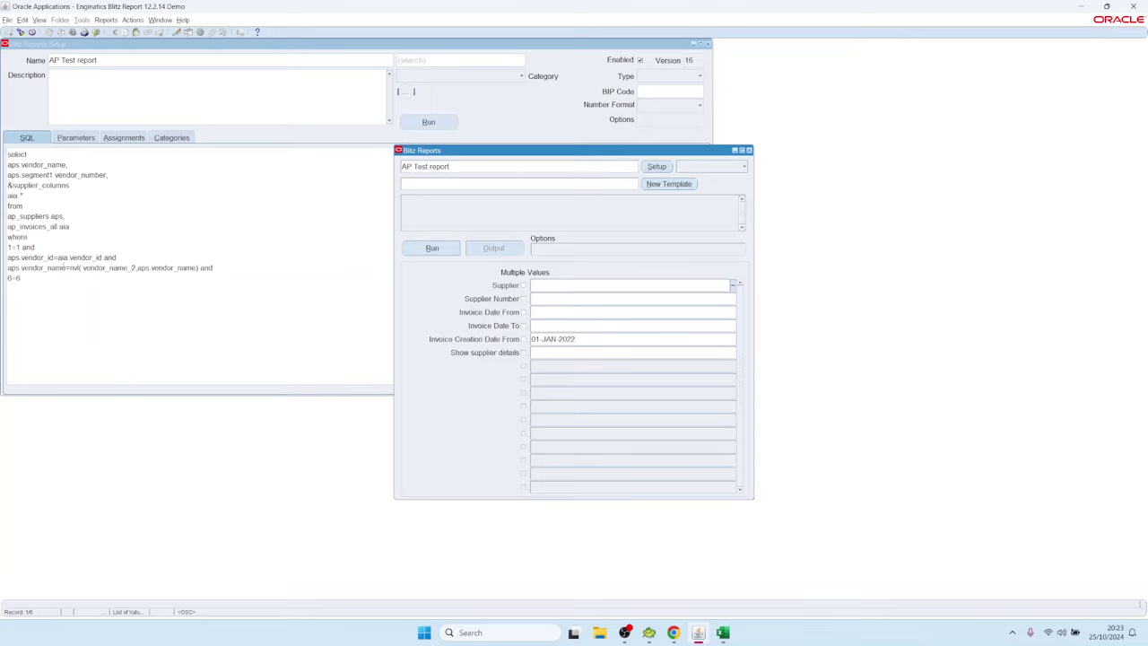
Step: Return to the setup and examine the nvl condition and 1=1 anchor in the SQL, plus the Supplier Number parameter's SQL text
left_click(656, 167)
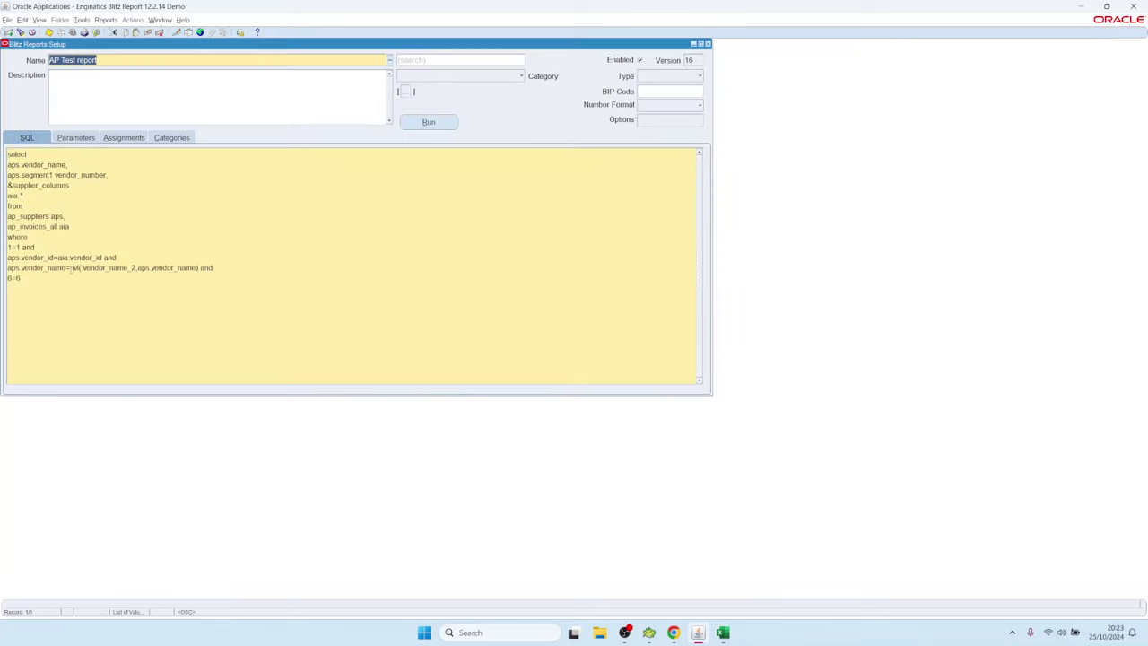
left_click(81, 267, "shift")
left_click(77, 267)
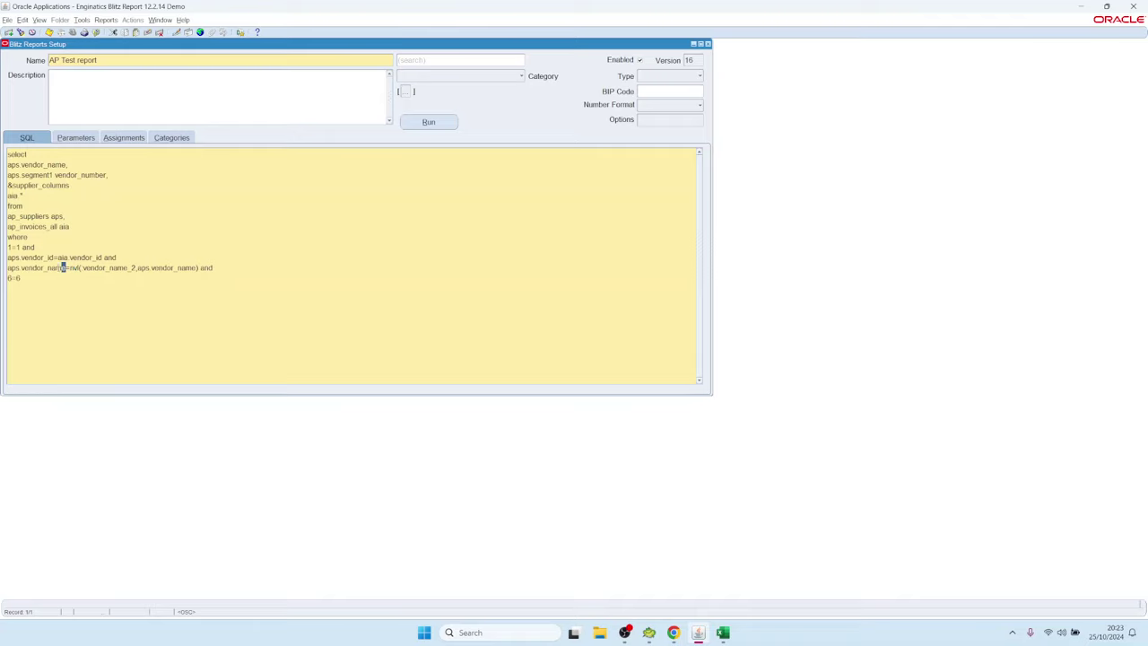
left_click_drag(66, 267, 7, 267)
left_click_drag(70, 268, 4, 277)
left_click(200, 277)
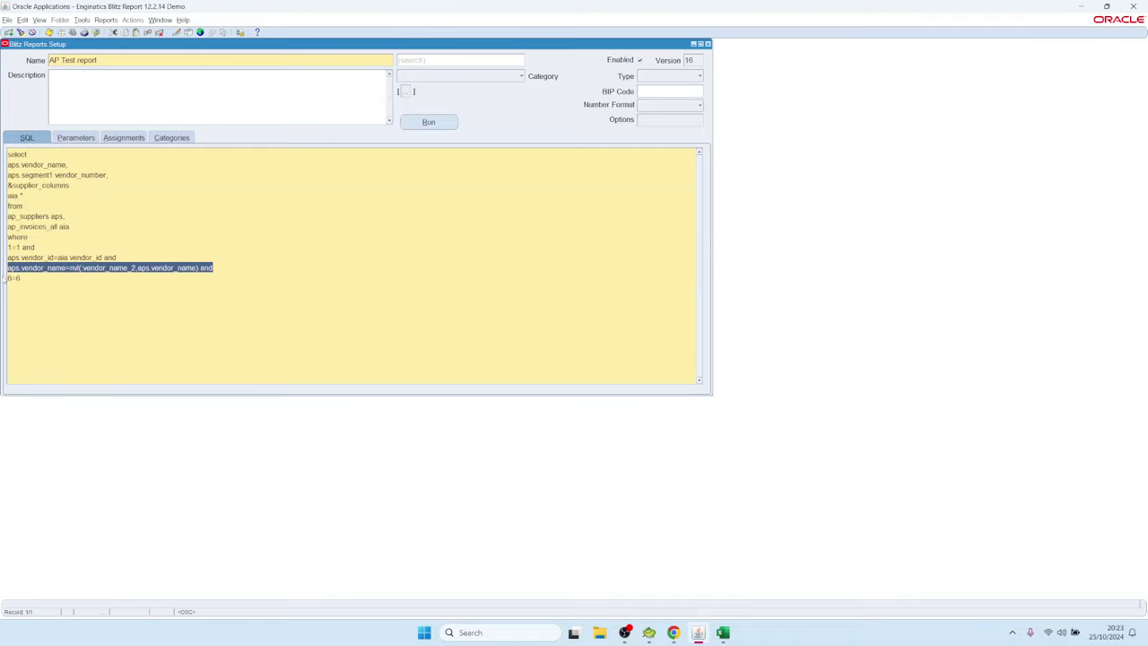
left_click_drag(24, 247, 4, 248)
left_click(70, 137)
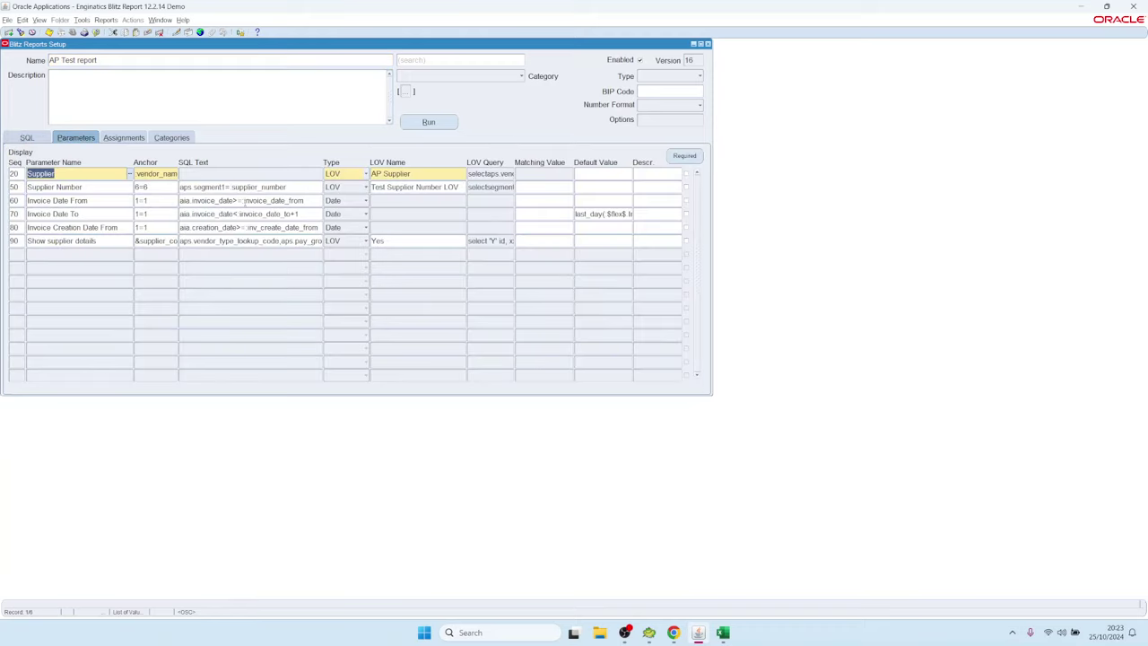
left_click(293, 188)
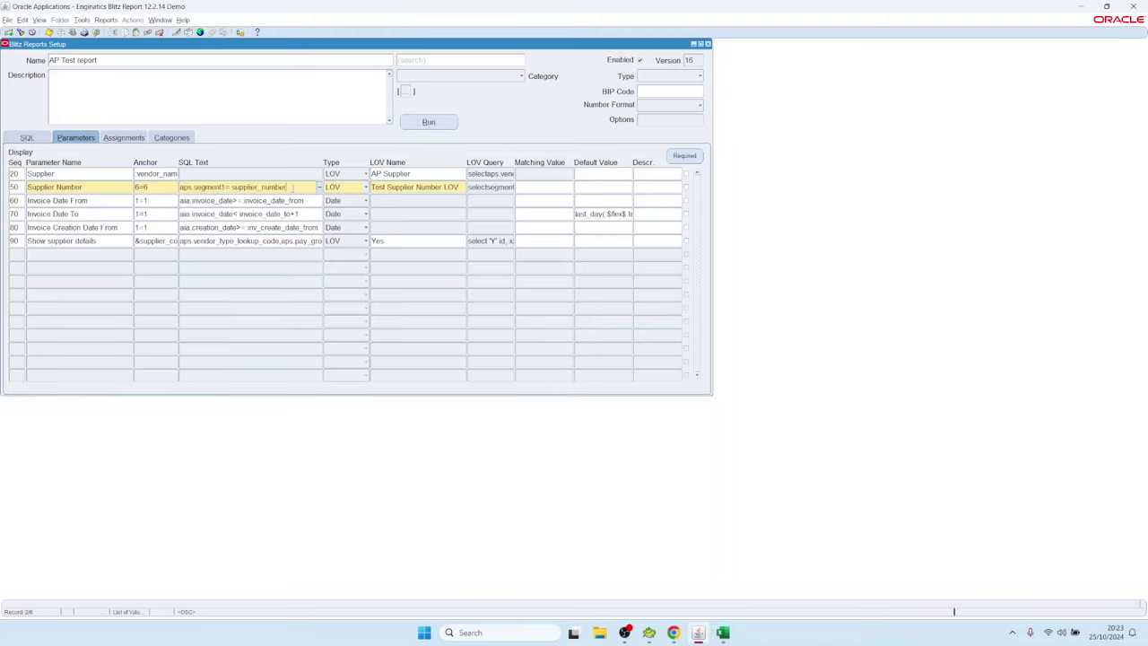
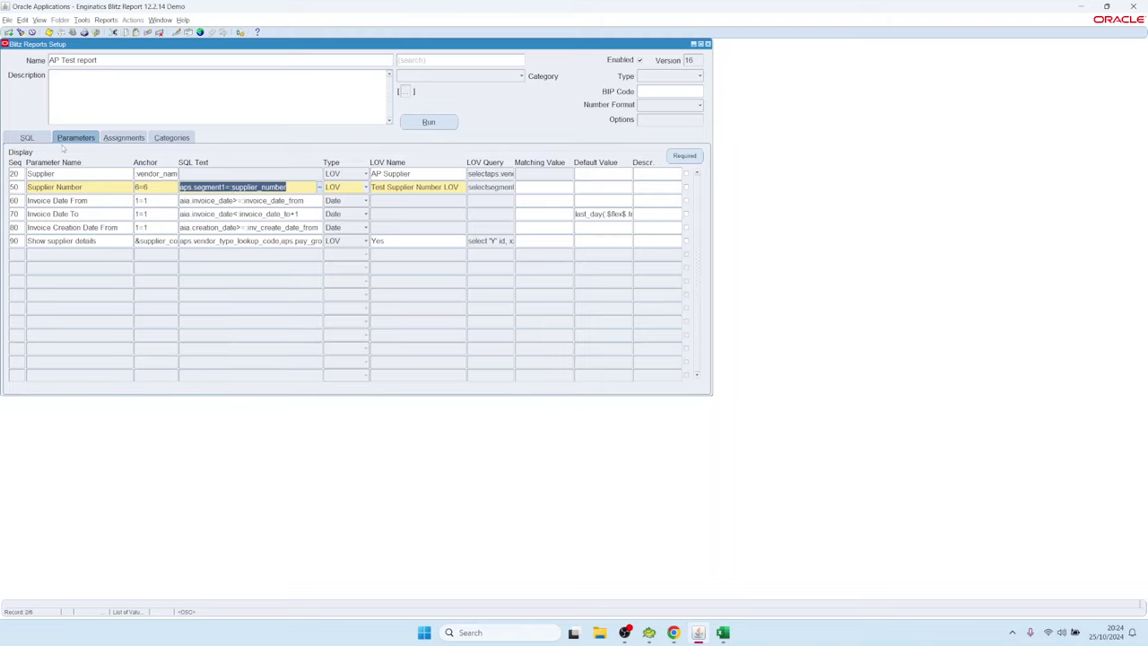
Step: Delete the aps.vendor_name=nvl(:vendor_name_2,aps.vendor_name) line from the report SQL
left_click(34, 138)
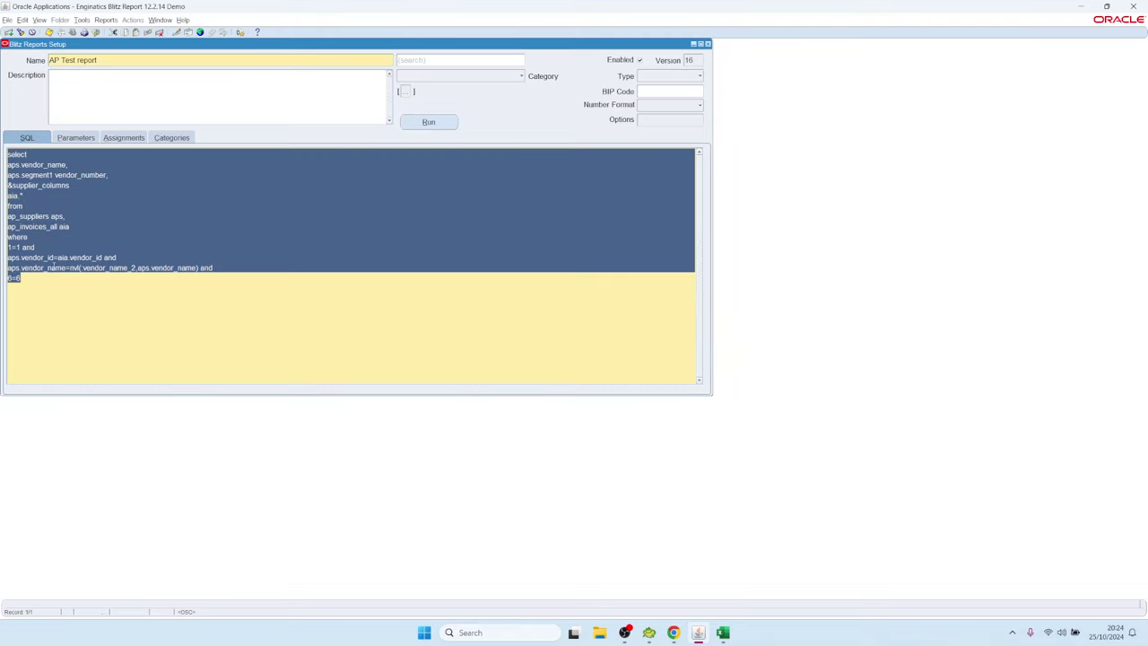
left_click(54, 267)
key("Home")
key("shift+End")
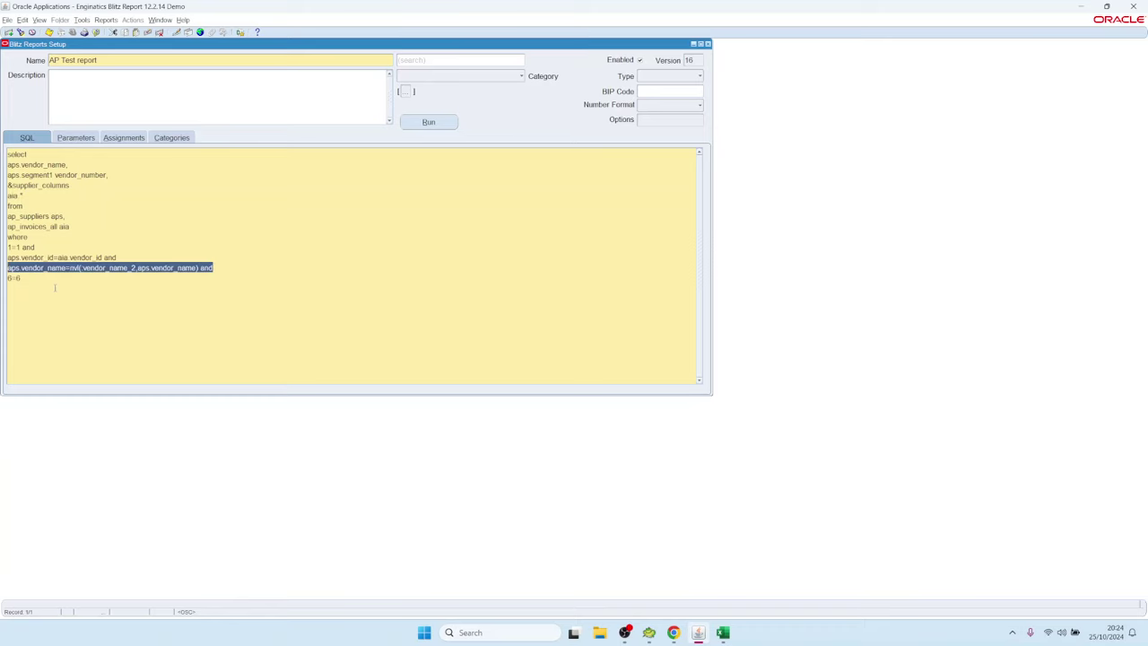
key("BackSpace")
key("BackSpace")
Step: Set the Supplier parameter's anchor to 1=1 and its SQL text to aps.vendor_name=:bind1
left_click(75, 138)
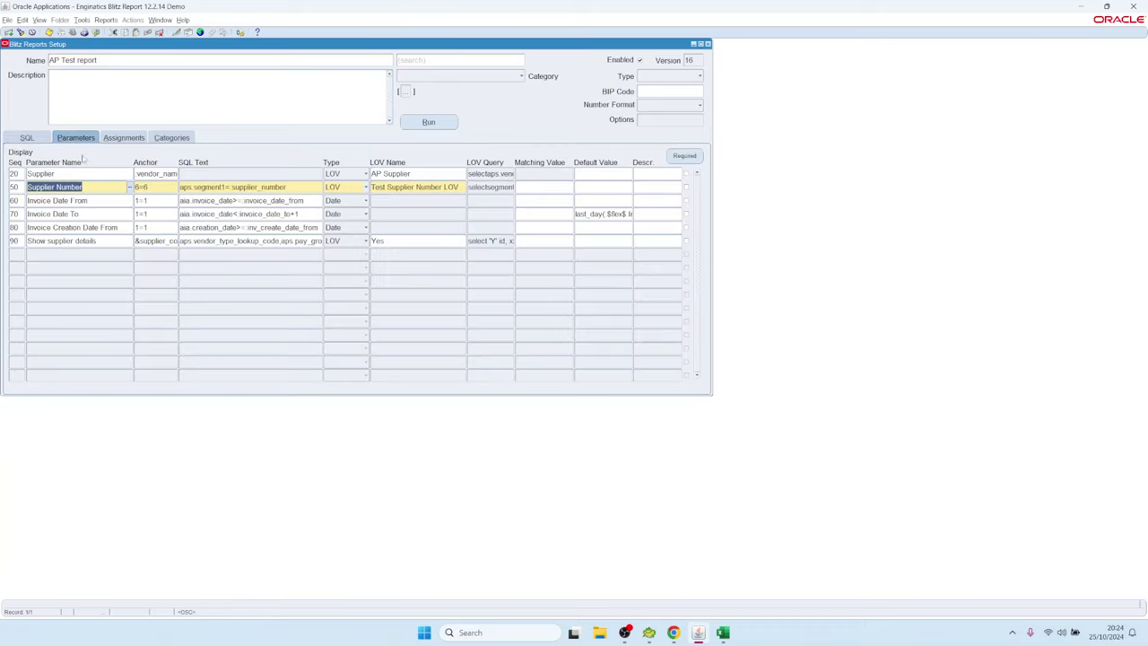
left_click(170, 174)
left_click(175, 174)
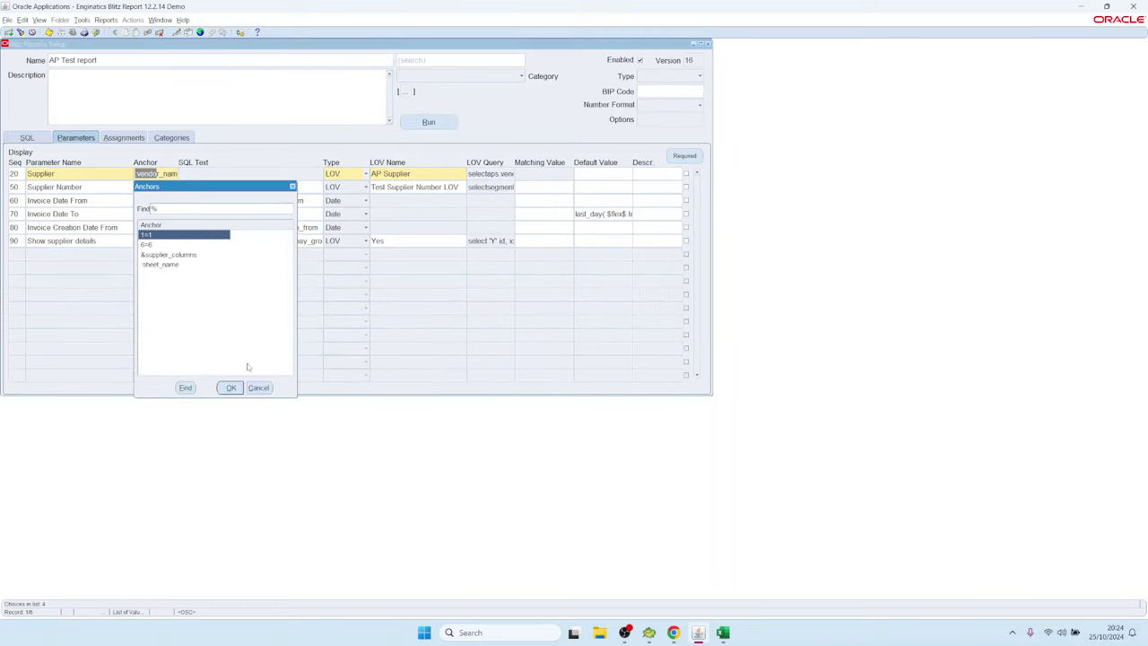
left_click(229, 387)
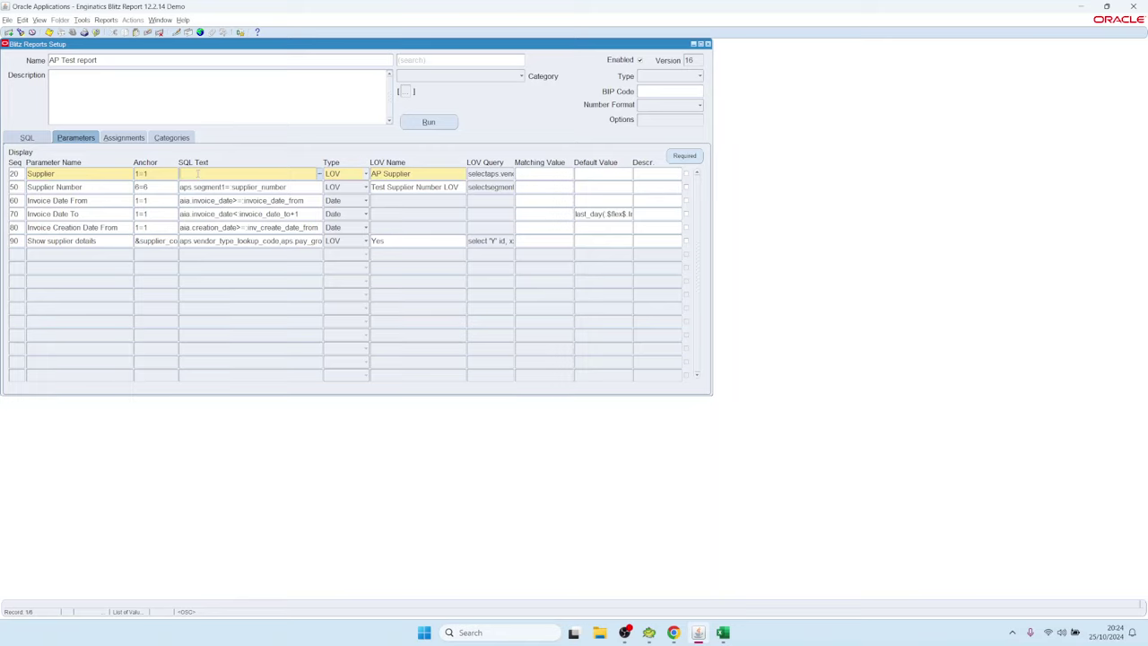
type("aps.vendor_name=:vendor_name")
key("End")
key("ctrl+shift+Left")
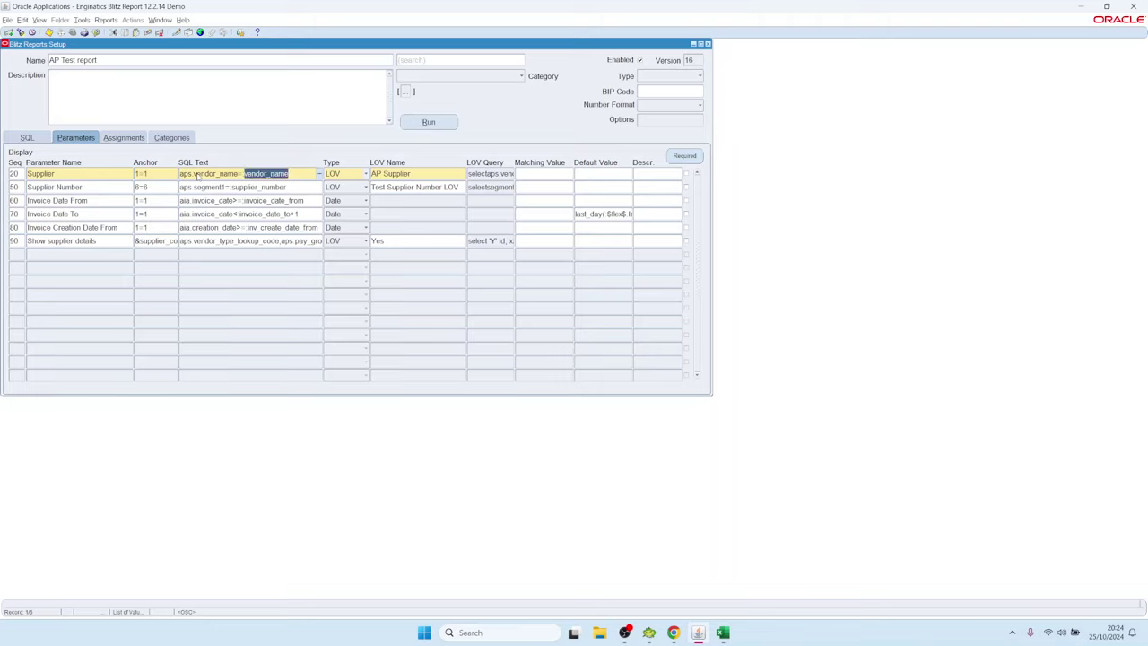
type("bind1")
key("Down")
key("Down")
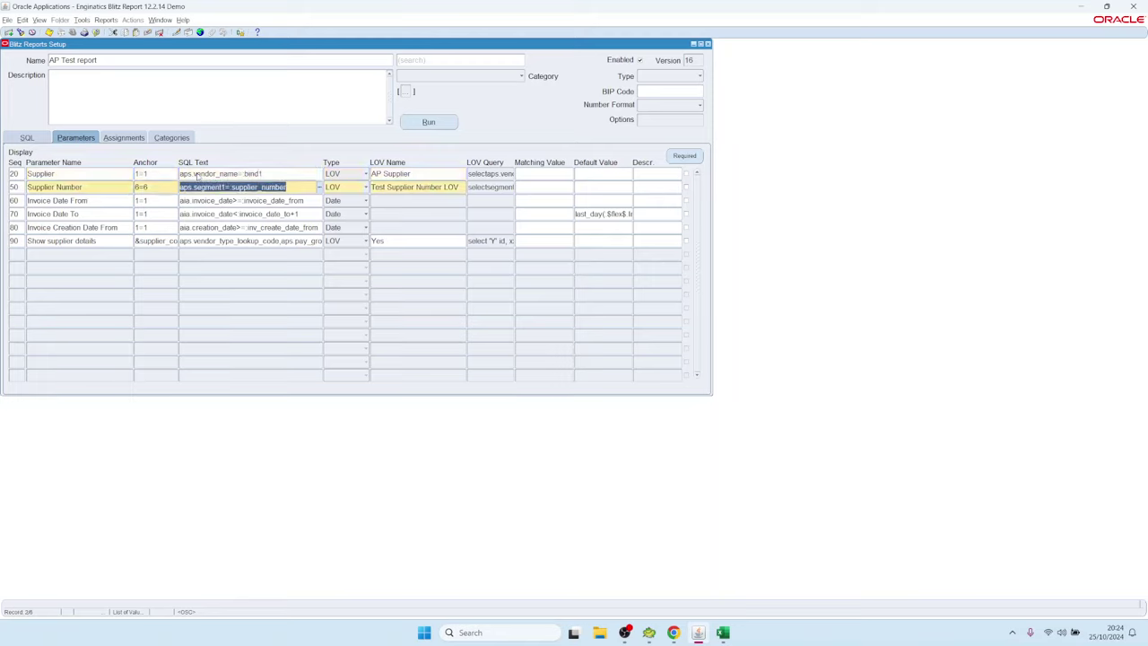
Step: Replace the bind variable in the Supplier Number parameter's SQL text with :bind1, matching the Supplier parameter
left_click(246, 175)
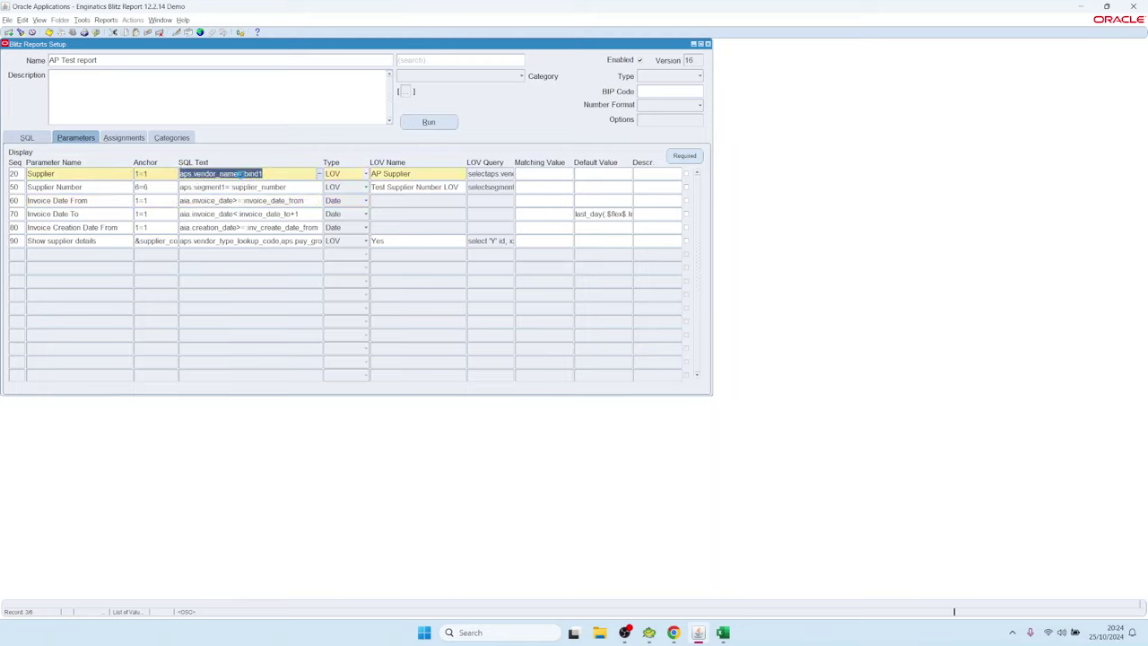
double_click(251, 174)
left_click_drag(251, 174, 269, 174)
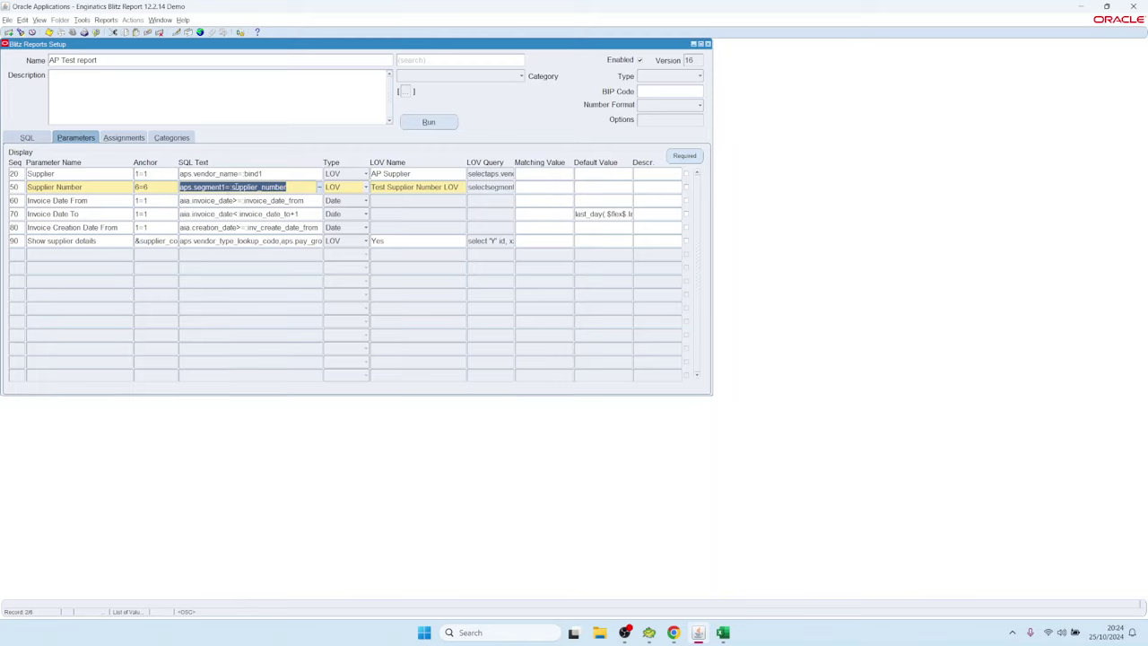
left_click_drag(232, 186, 287, 186)
type(":bind1")
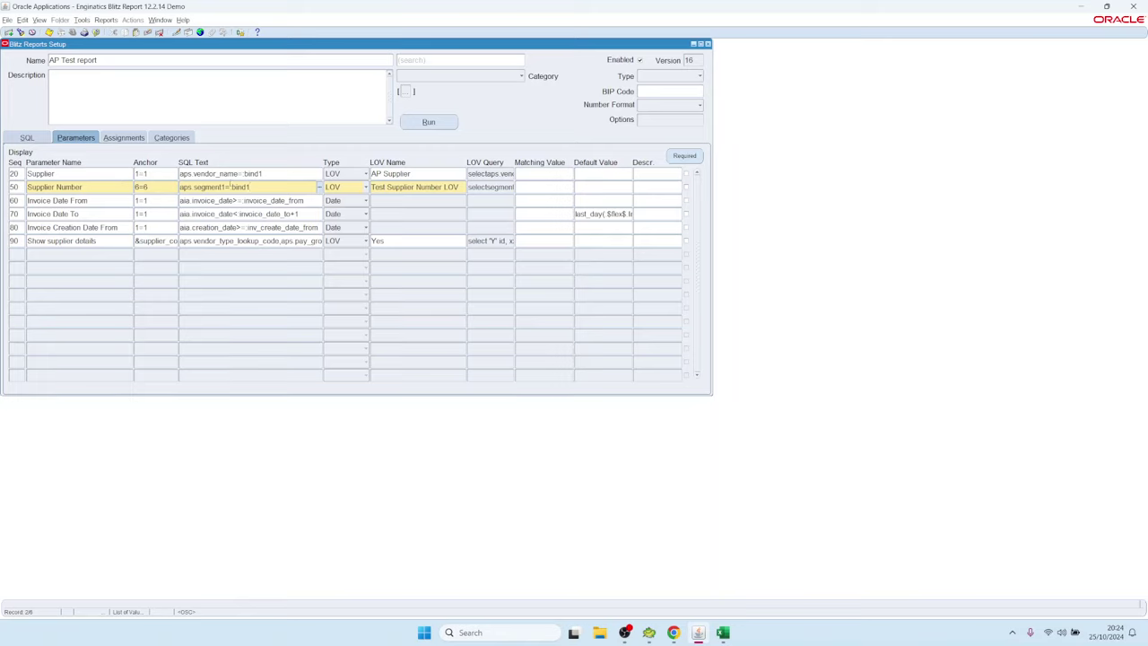
Step: Compare the two supplier binds, change the Supplier Number parameter's SQL text to aps.segment1=:bind2, and save the setup
key("Up")
key("Down")
key("Up")
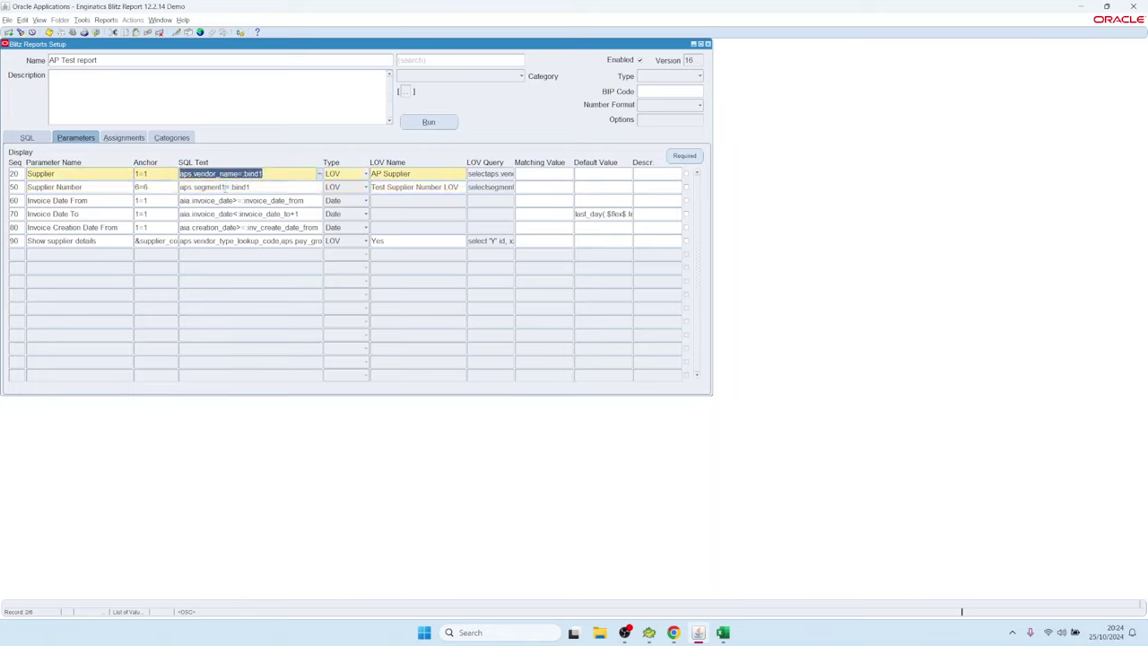
key("Down")
key("Up")
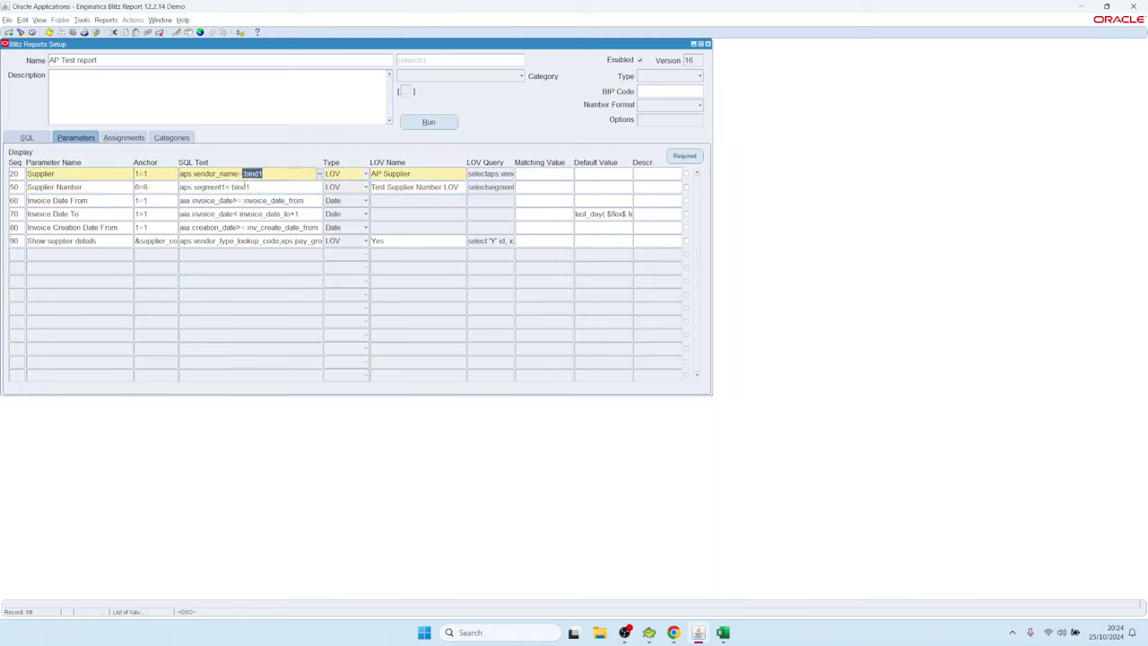
key("Down")
left_click(258, 186)
key("BackSpace")
type("2")
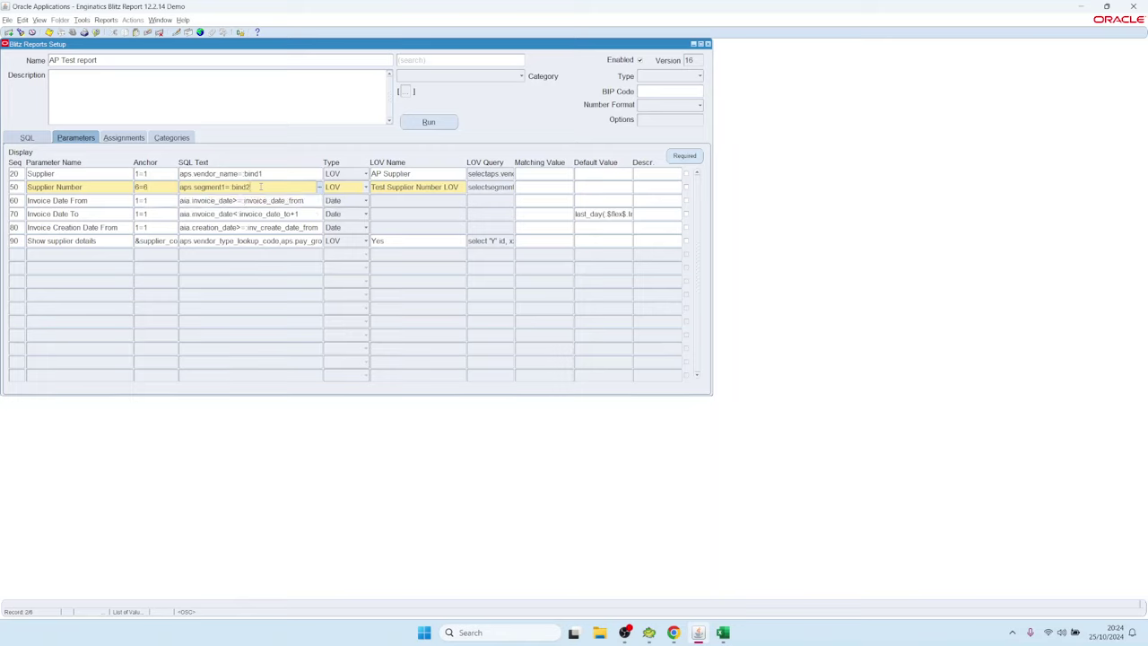
key("Up")
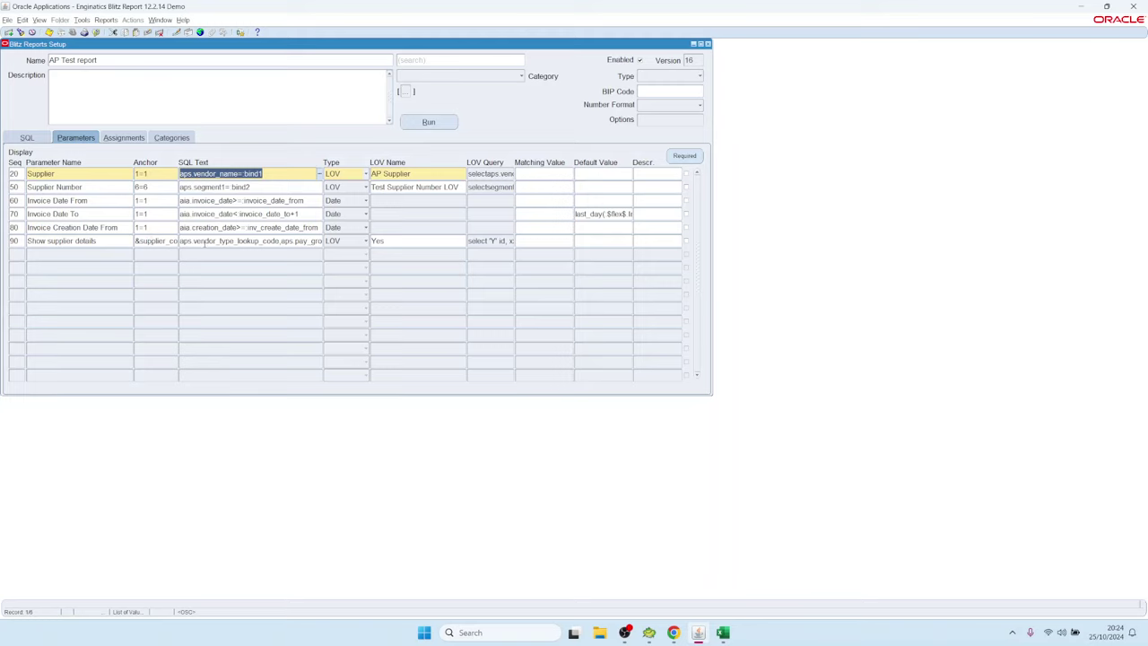
left_click(204, 242)
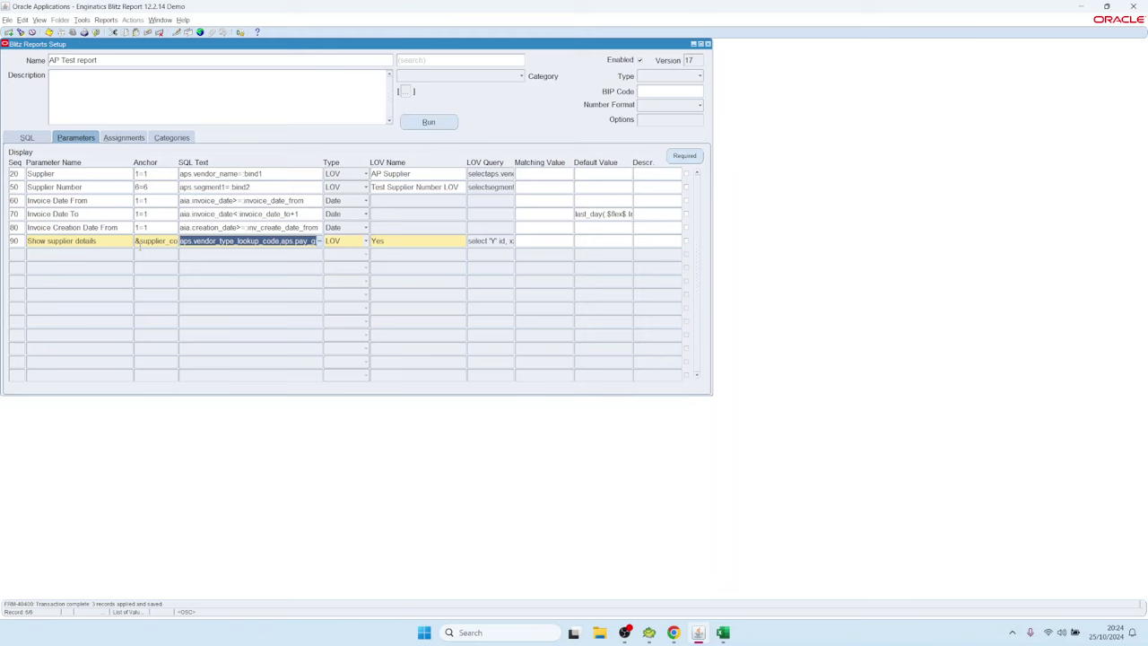
Step: Load the AP Suppliers report in the setup and review its 1=1 anchors and the Supplier parameter's :supplier_name bind
left_click(108, 62)
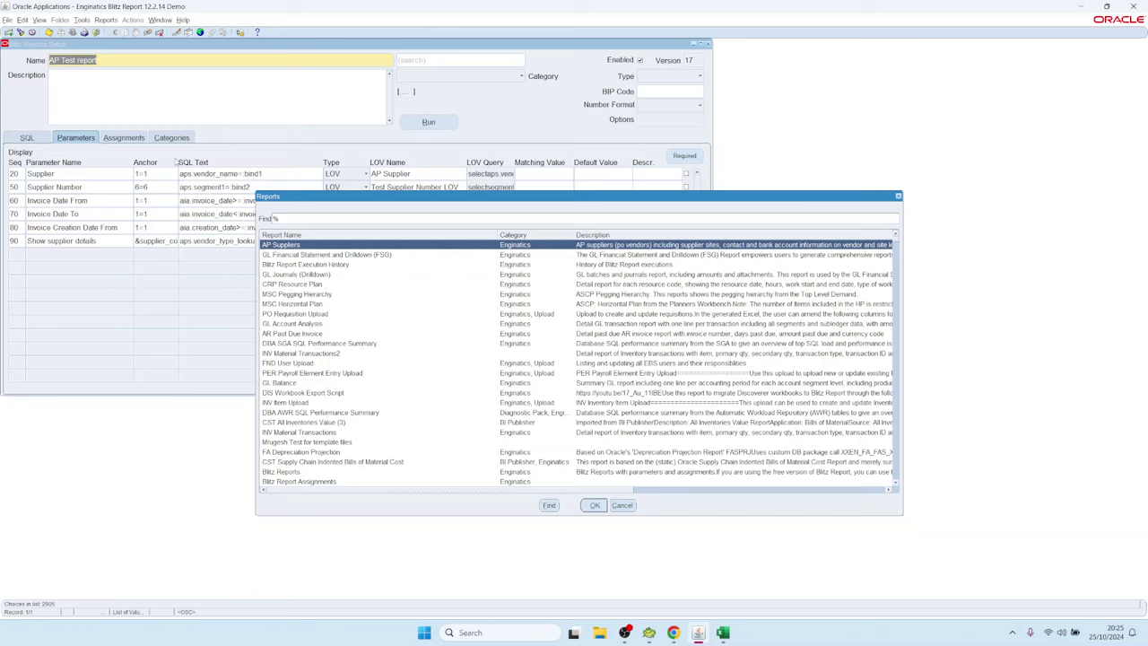
key("Return")
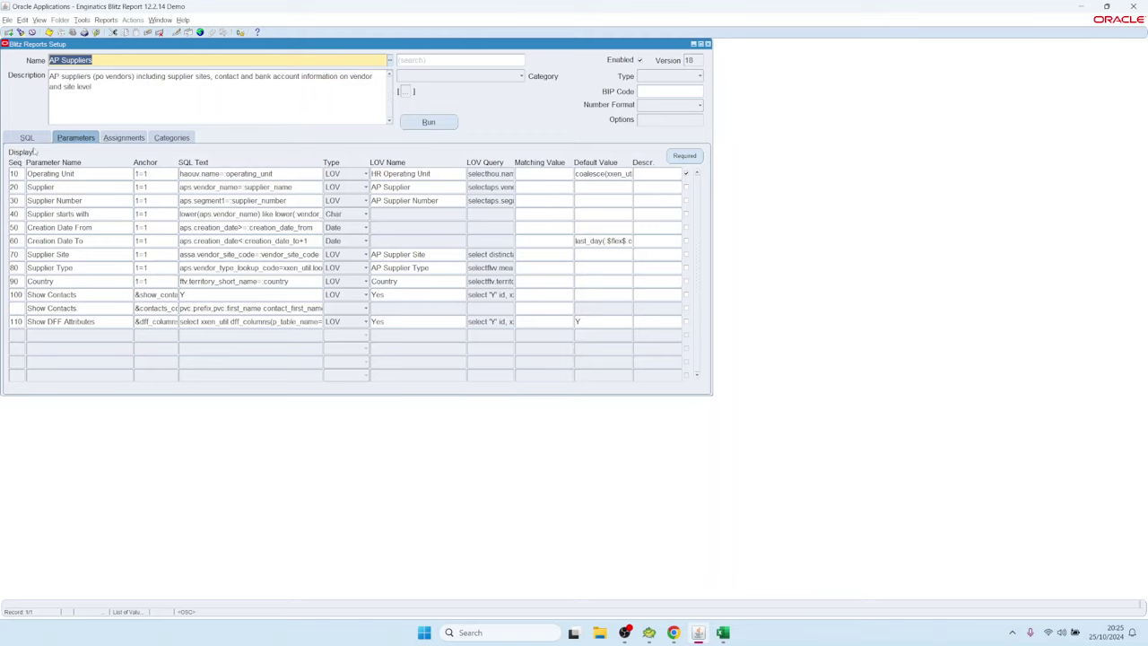
left_click(158, 173)
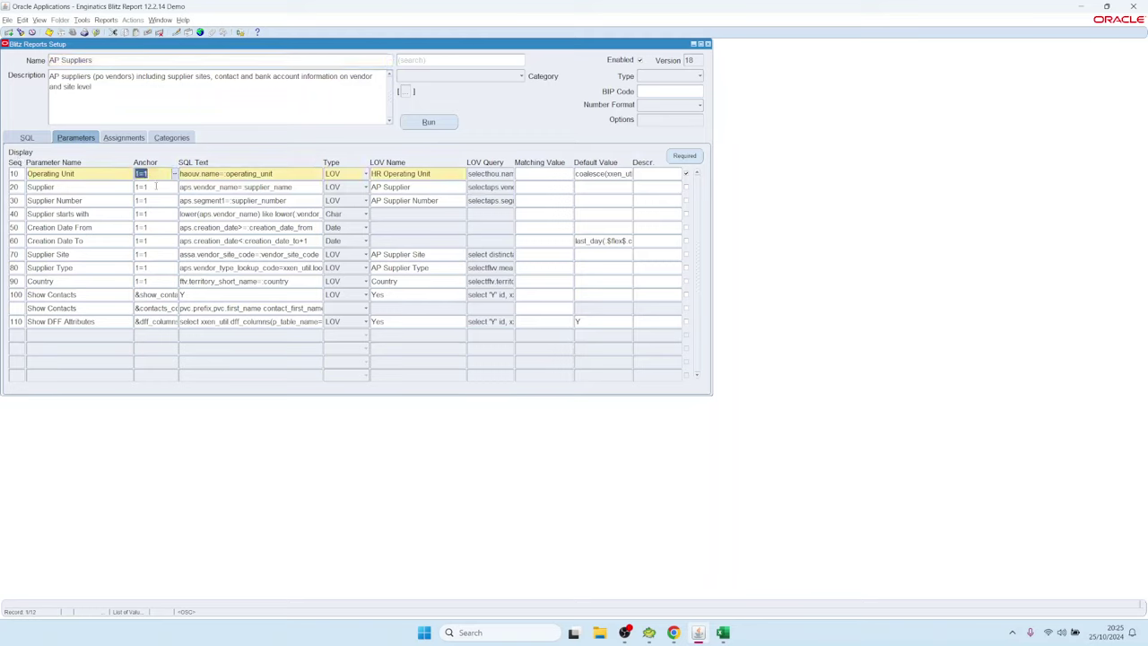
left_click(157, 187)
left_click(159, 200)
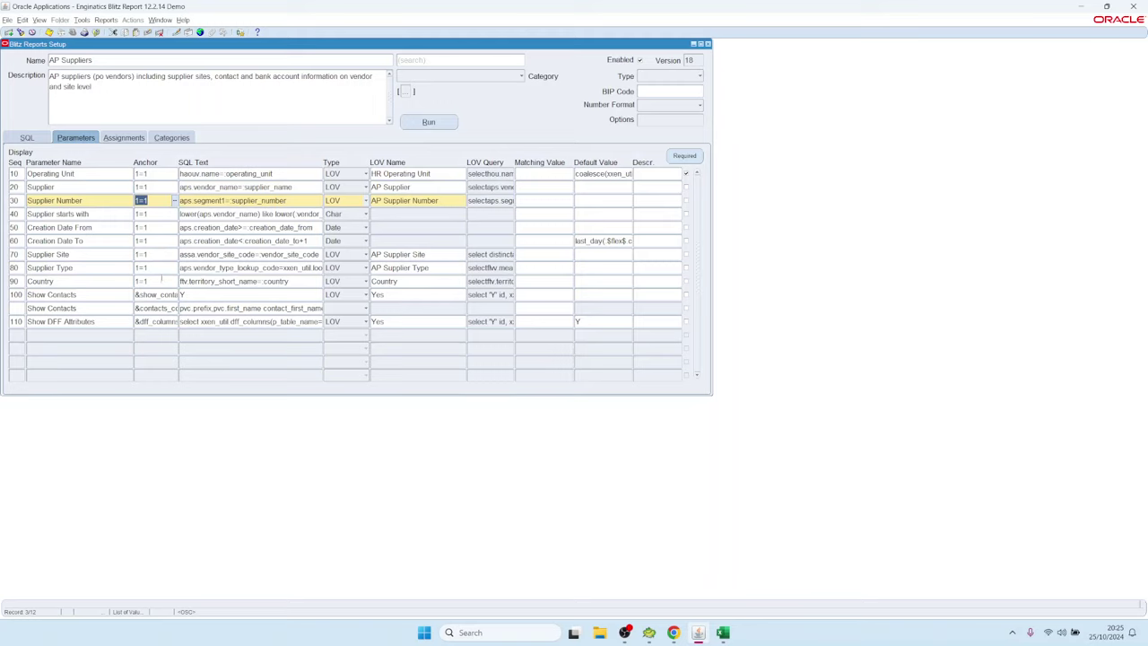
left_click(228, 189)
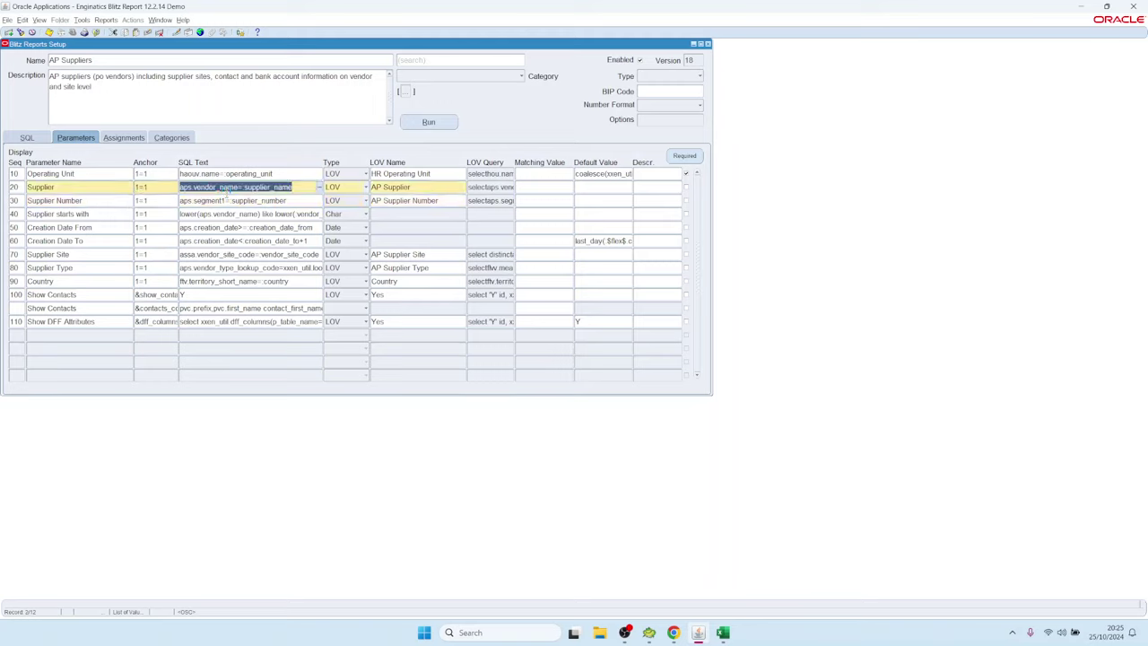
double_click(246, 186)
Step: Inspect the Country and Show Contacts parameters, including the list of values assigned to Show Contacts
left_click(65, 281)
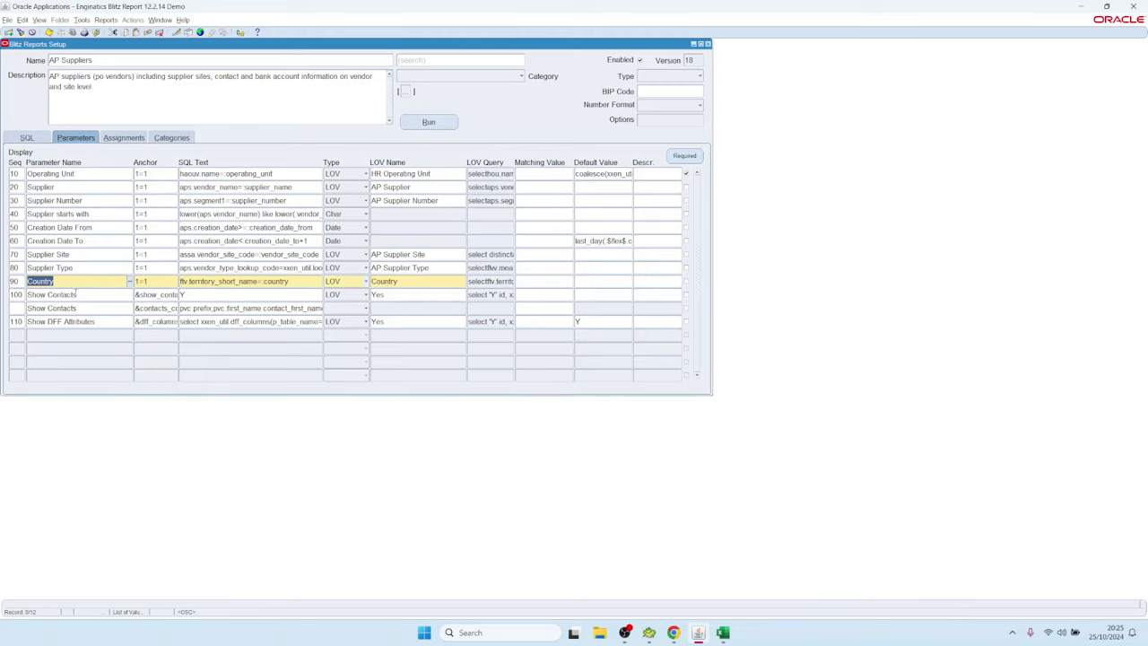
left_click(75, 294)
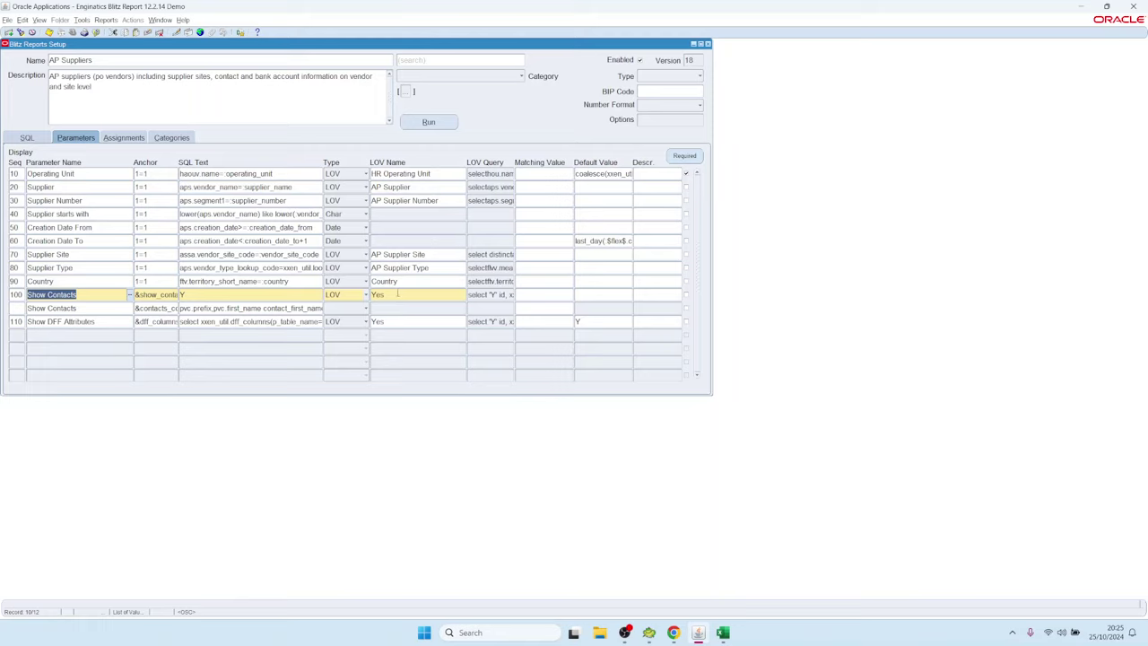
left_click(398, 294)
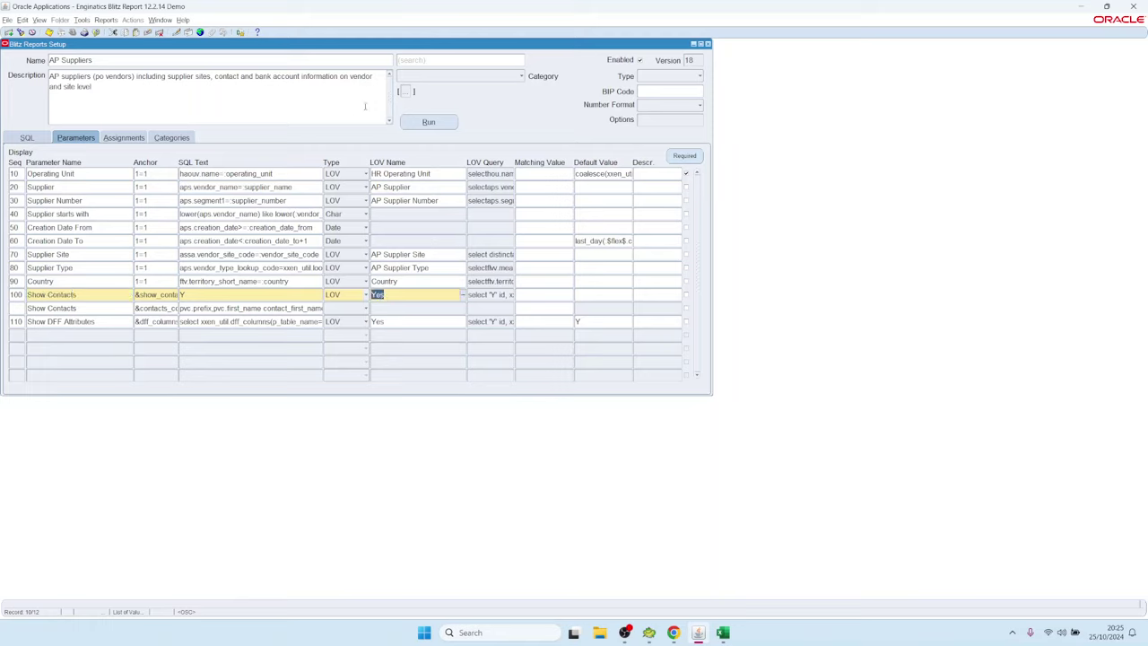
Step: Open the AP Suppliers run form and try setting the Show Contacts parameter to Yes
left_click(427, 124)
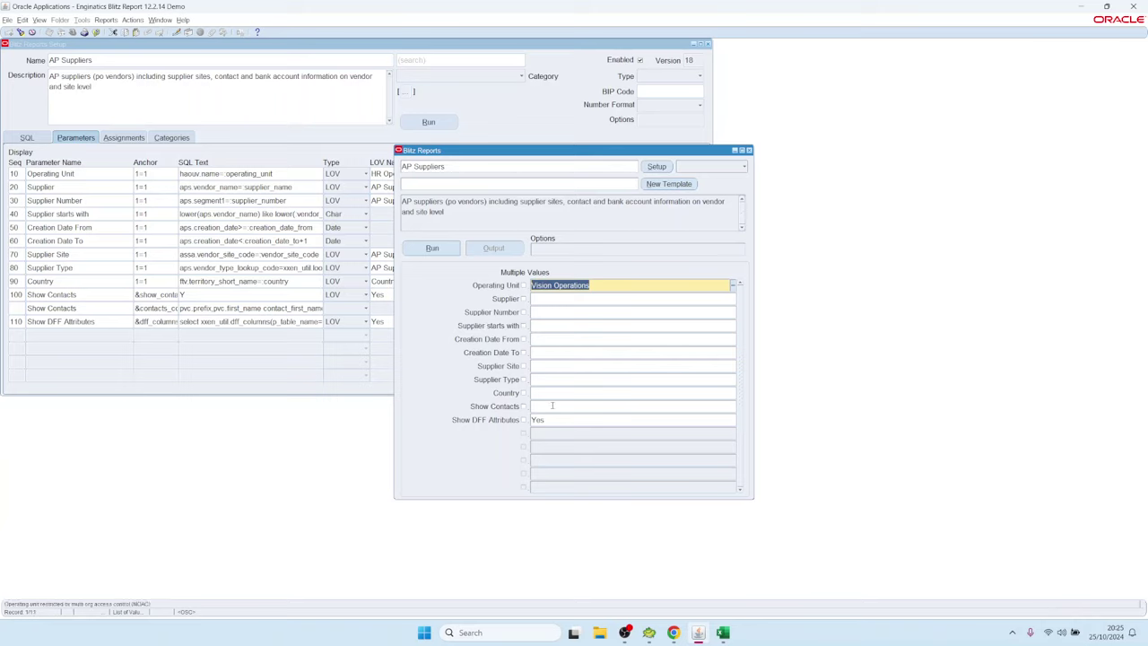
left_click(556, 405)
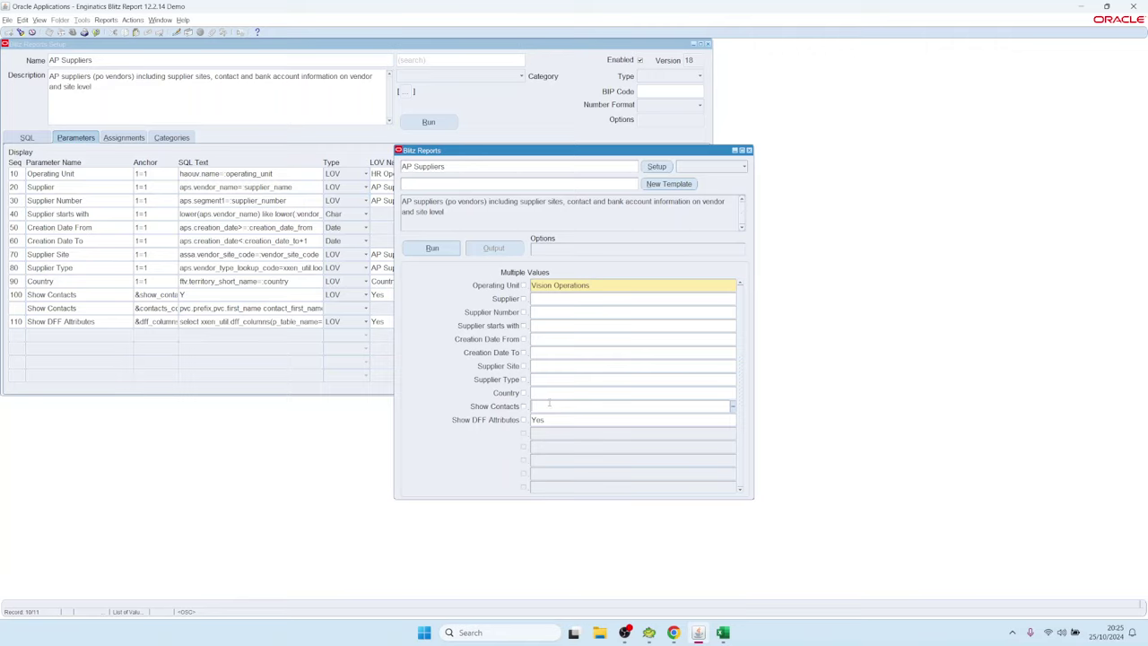
type("y")
key("Tab")
left_click(544, 405)
key("Delete")
Step: Return to the report setup, open the AP Suppliers SQL in an enlarged editor, and search it for & lexical references
left_click(657, 166)
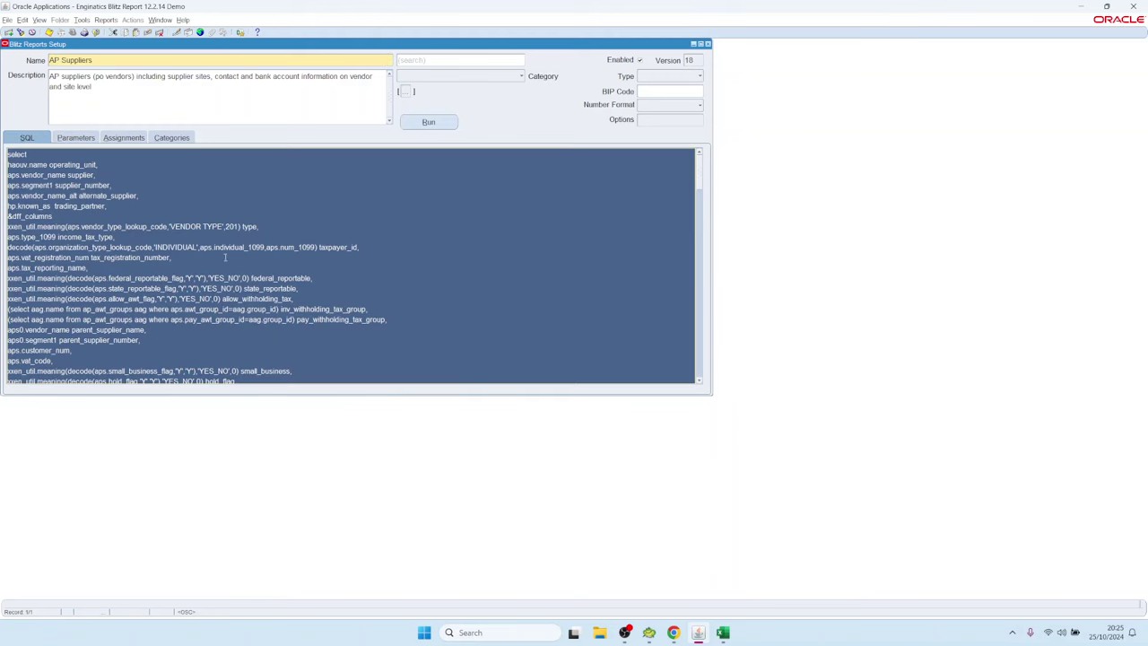
double_click(203, 190)
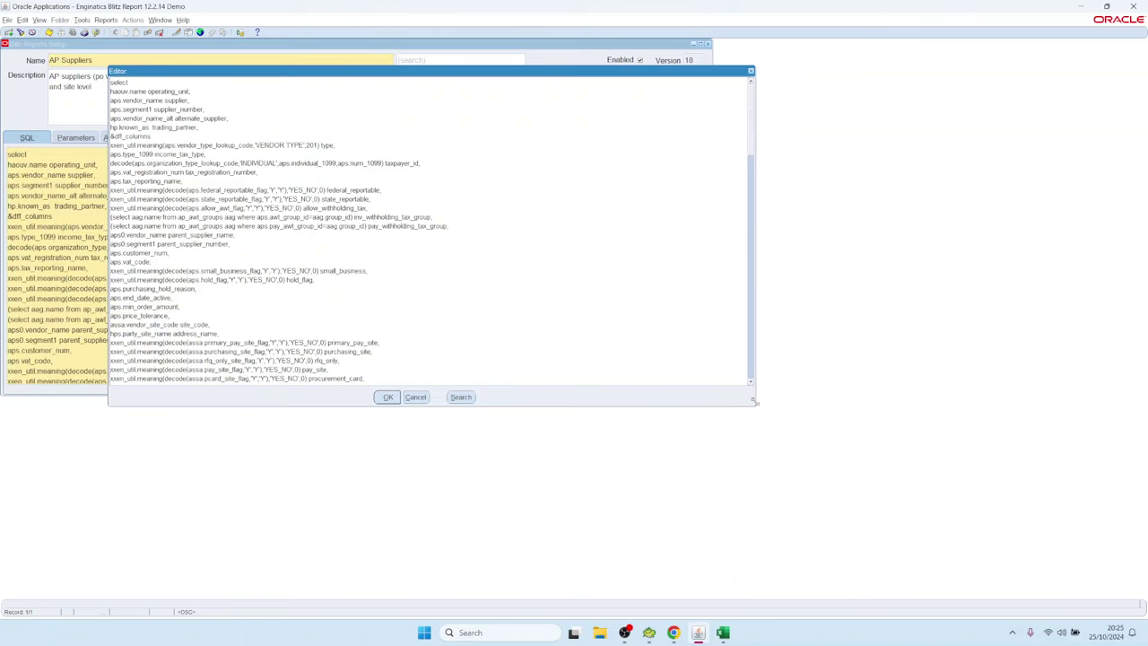
left_click_drag(754, 402, 1109, 571)
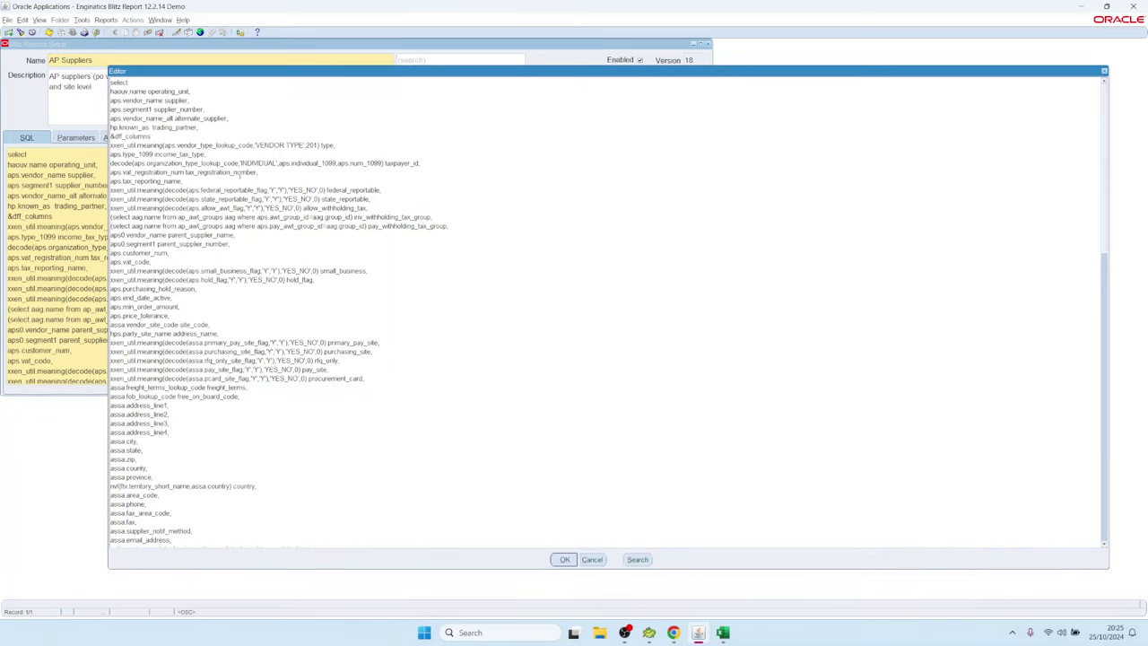
key("alt+s")
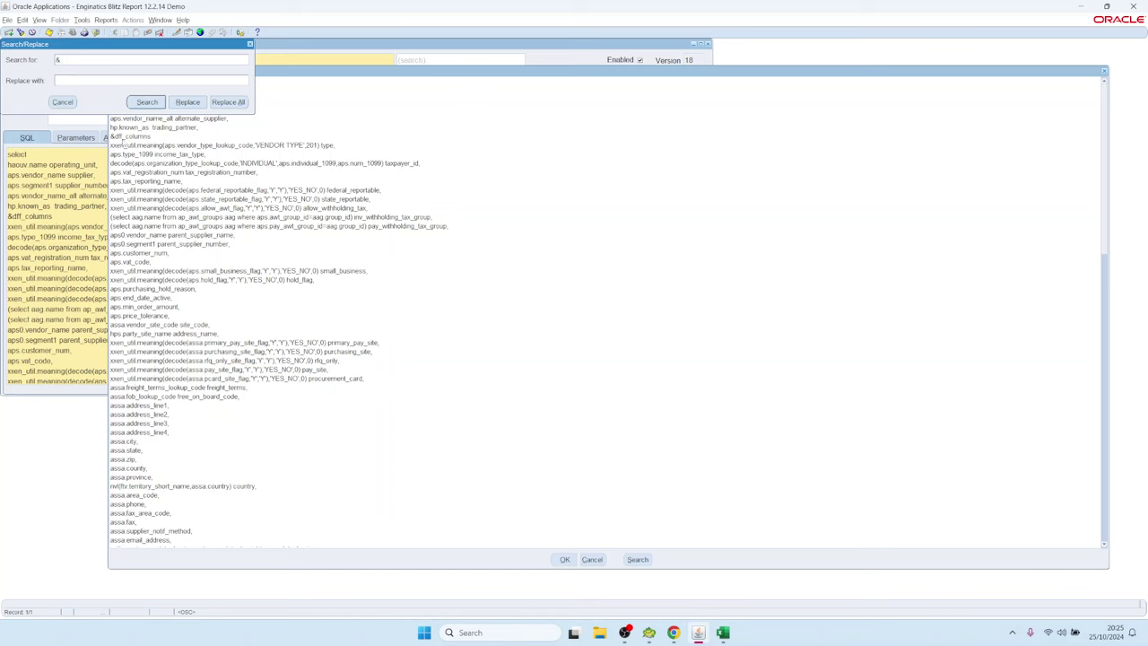
left_click(147, 102)
left_click(147, 102)
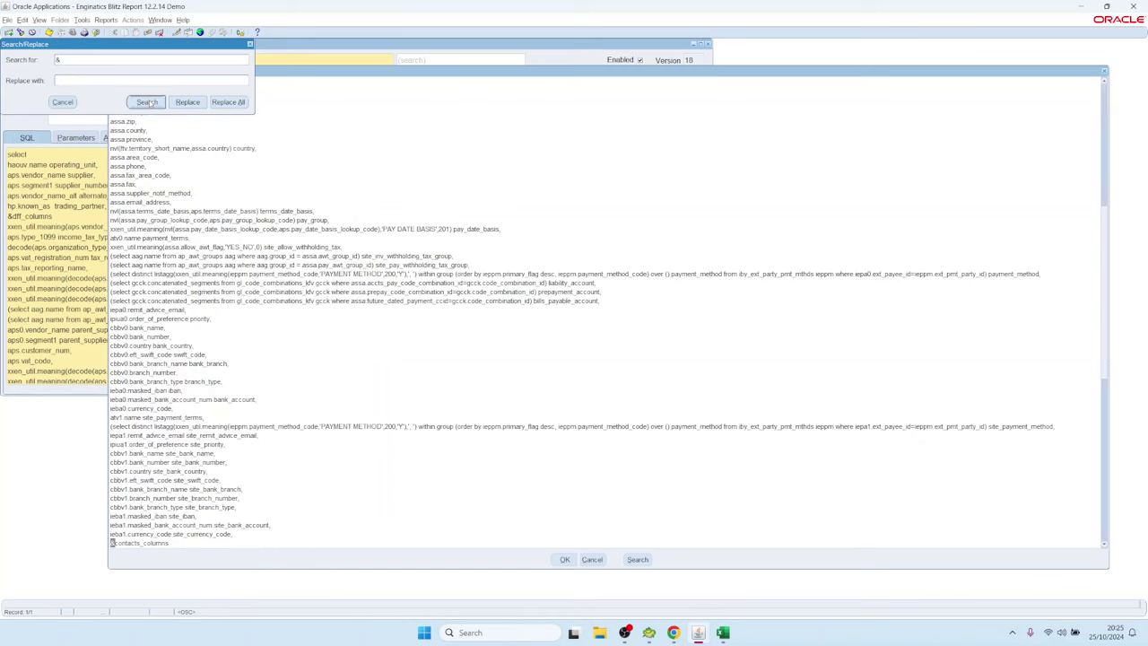
left_click(147, 102)
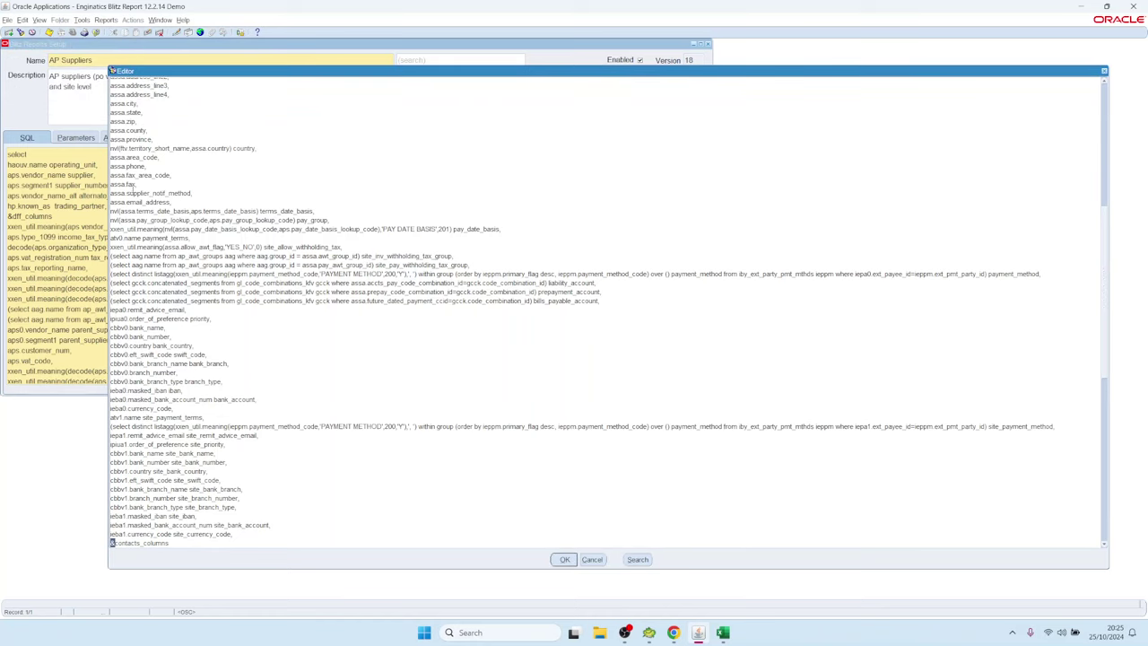
Step: Examine the &contacts_columns reference and the po_vendor_contacts subquery with its '&show_contacts'='Y' condition in the SQL
left_click_drag(170, 172, 110, 172)
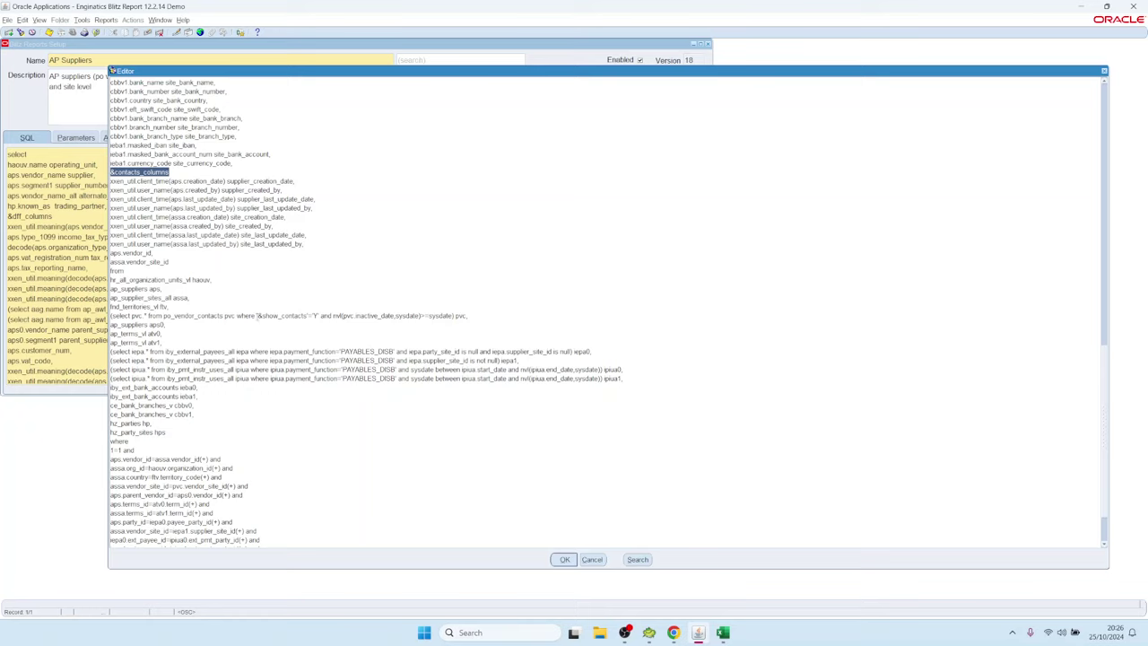
left_click_drag(259, 315, 307, 316)
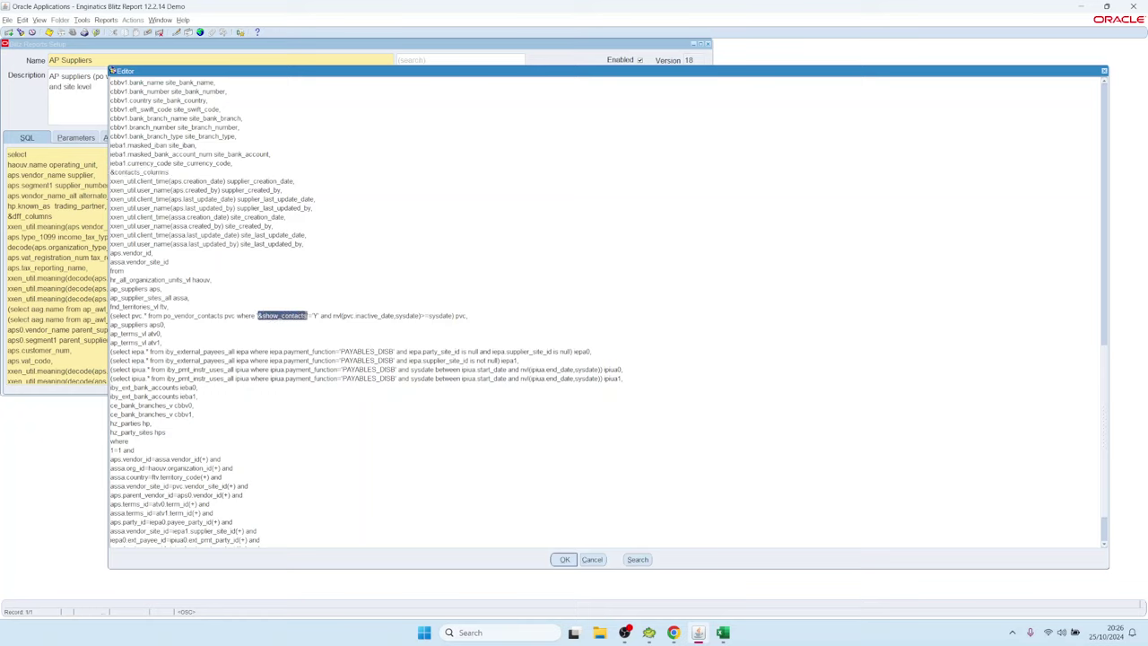
triple_click(476, 316)
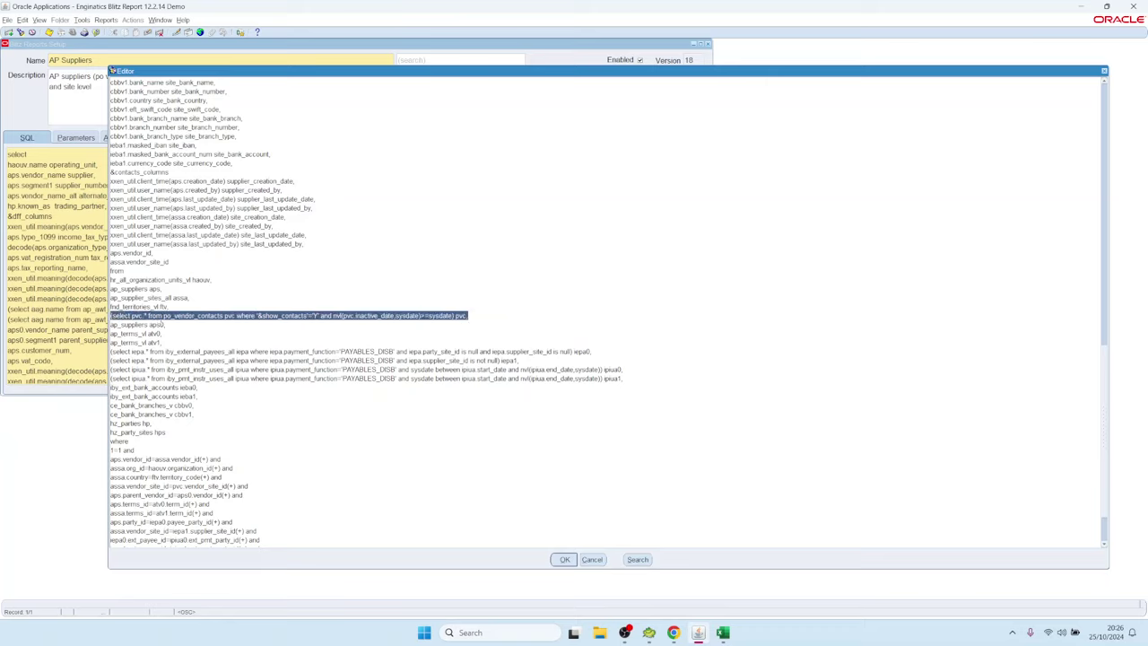
left_click_drag(163, 315, 224, 315)
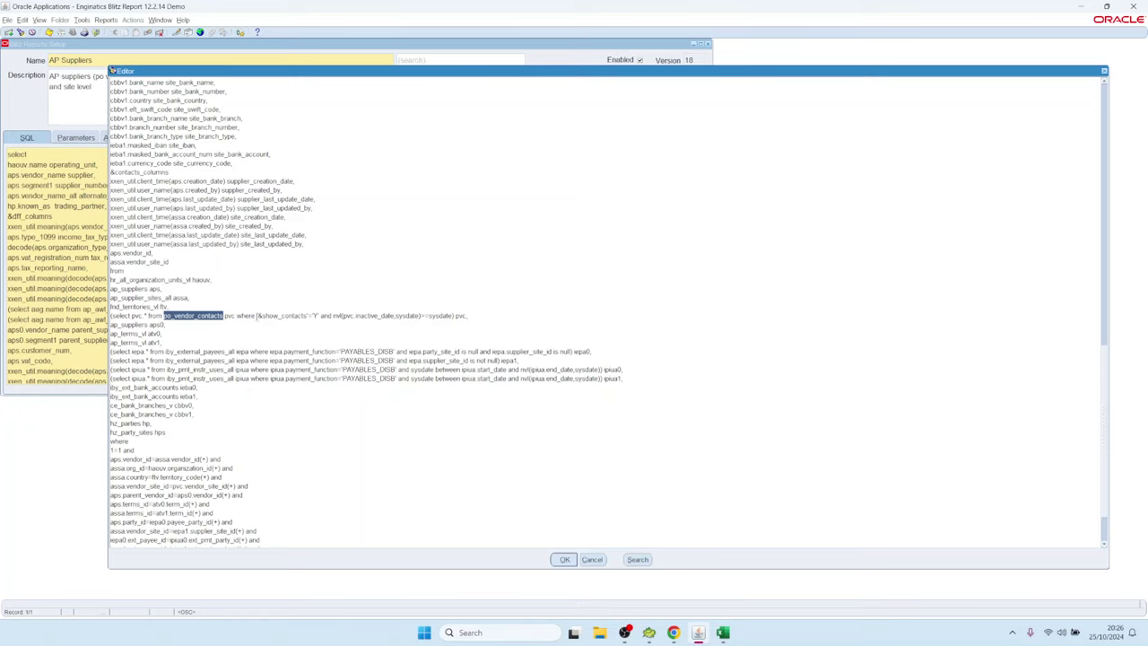
left_click_drag(257, 316, 309, 315)
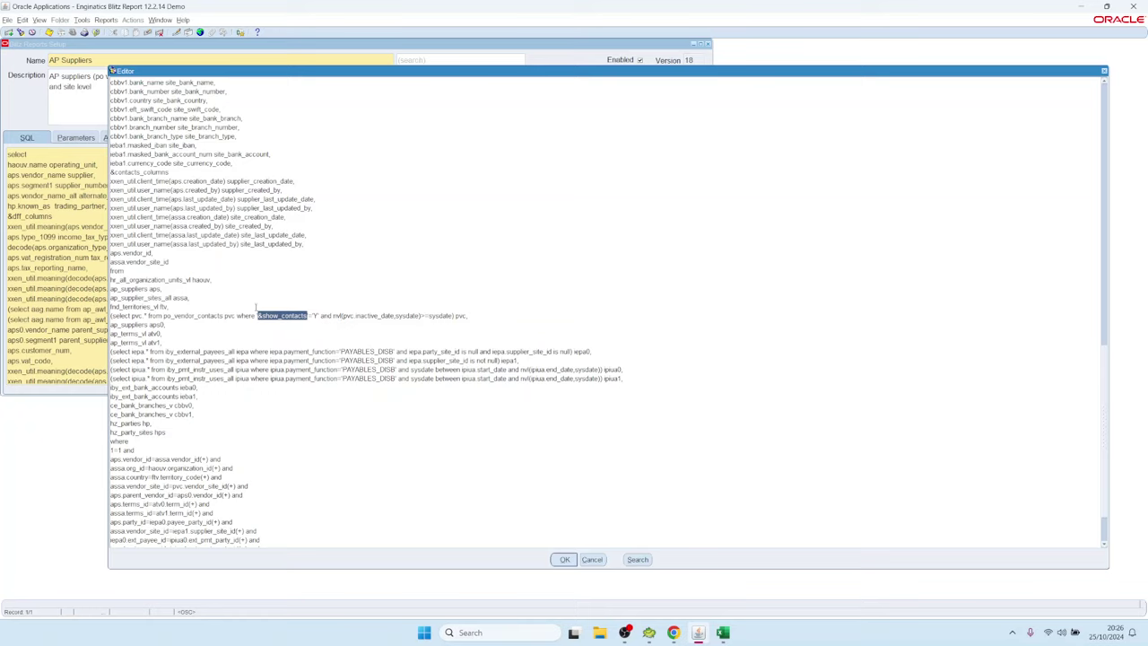
triple_click(467, 316)
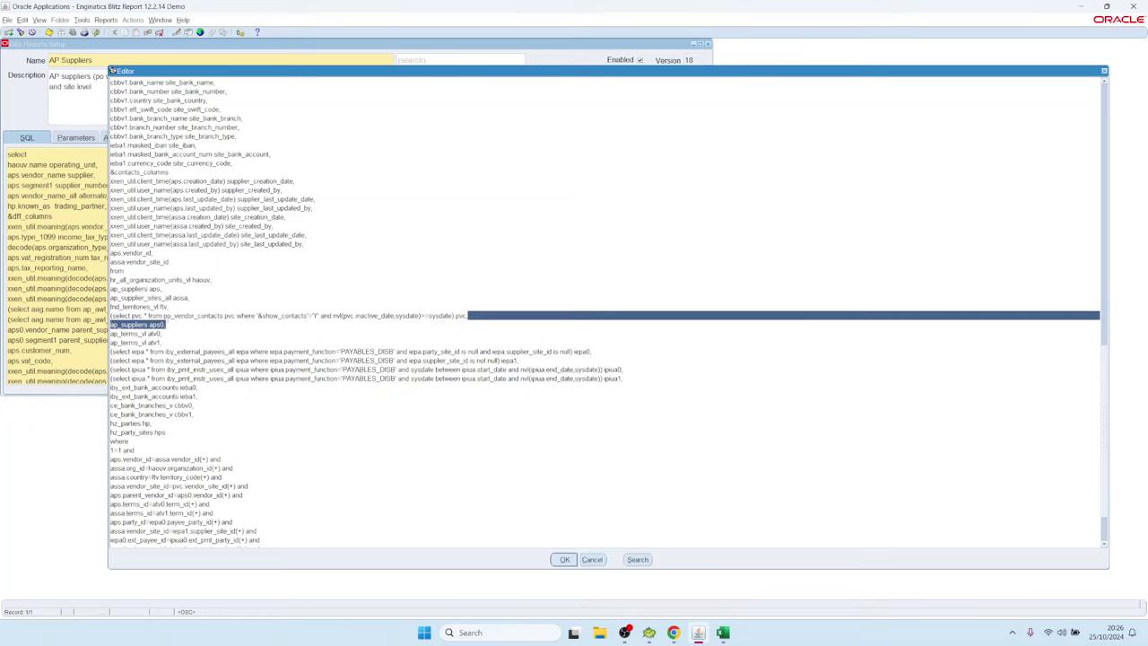
Step: Trace the pvc subquery alias to its outer join on vendor_site_id in the where clause, and close the editor
left_click(425, 327)
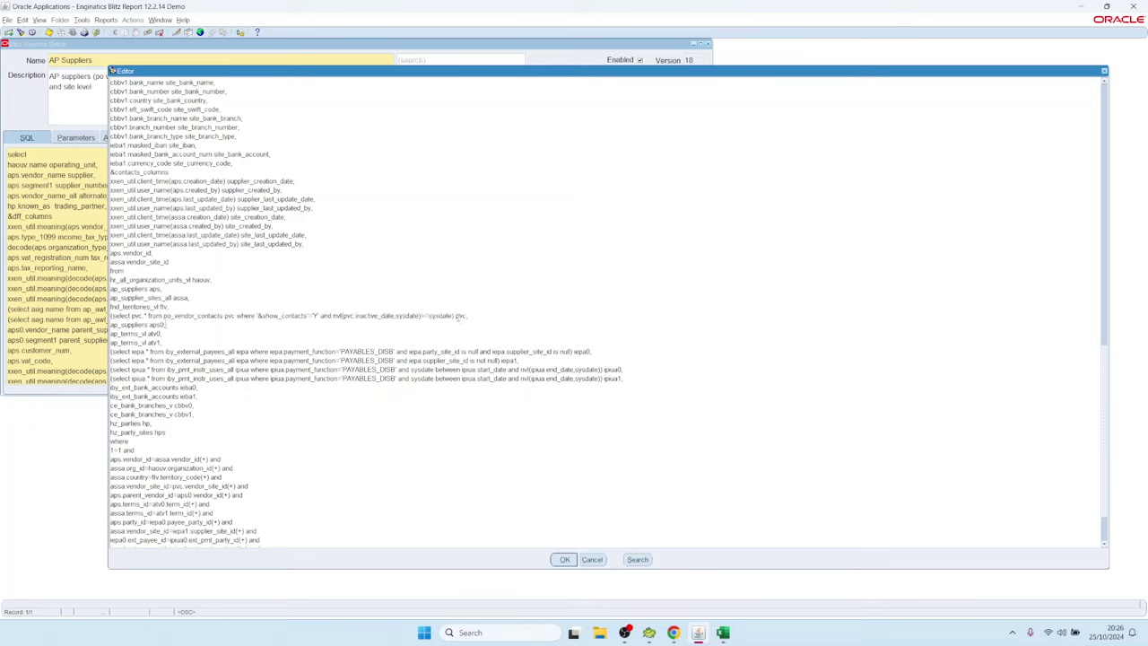
double_click(460, 316)
scroll(422, 395, "down", 3)
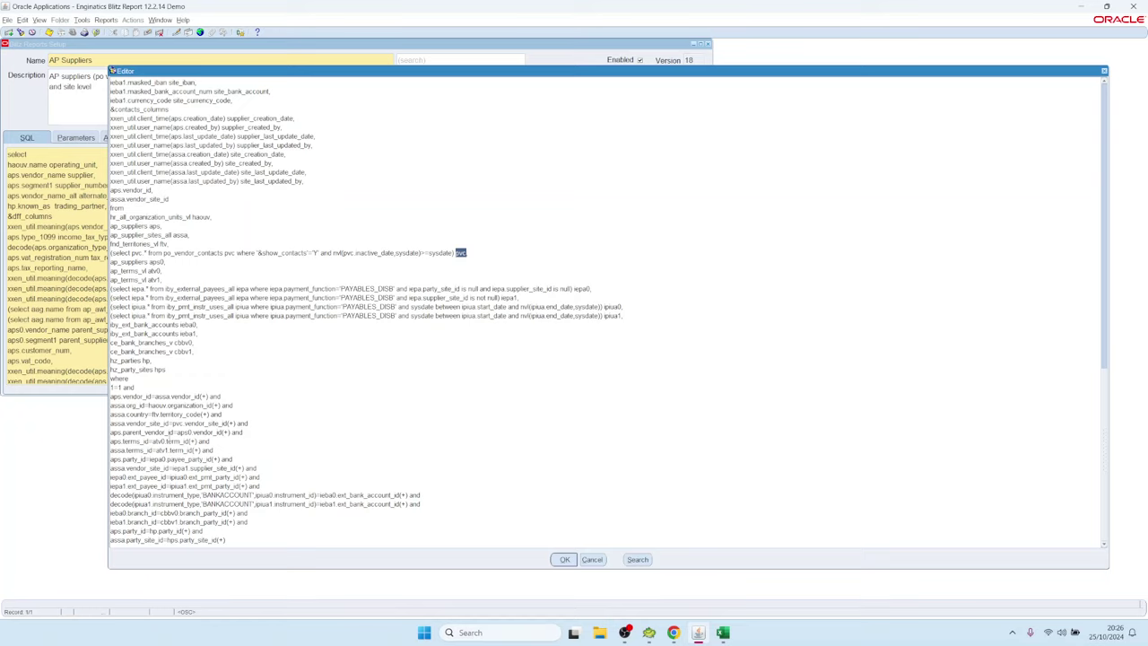
left_click_drag(173, 423, 248, 423)
left_click(564, 559)
Step: Run AP Suppliers for Vision Operations with Show Contacts set to Yes and open the output in Excel
left_click(443, 118)
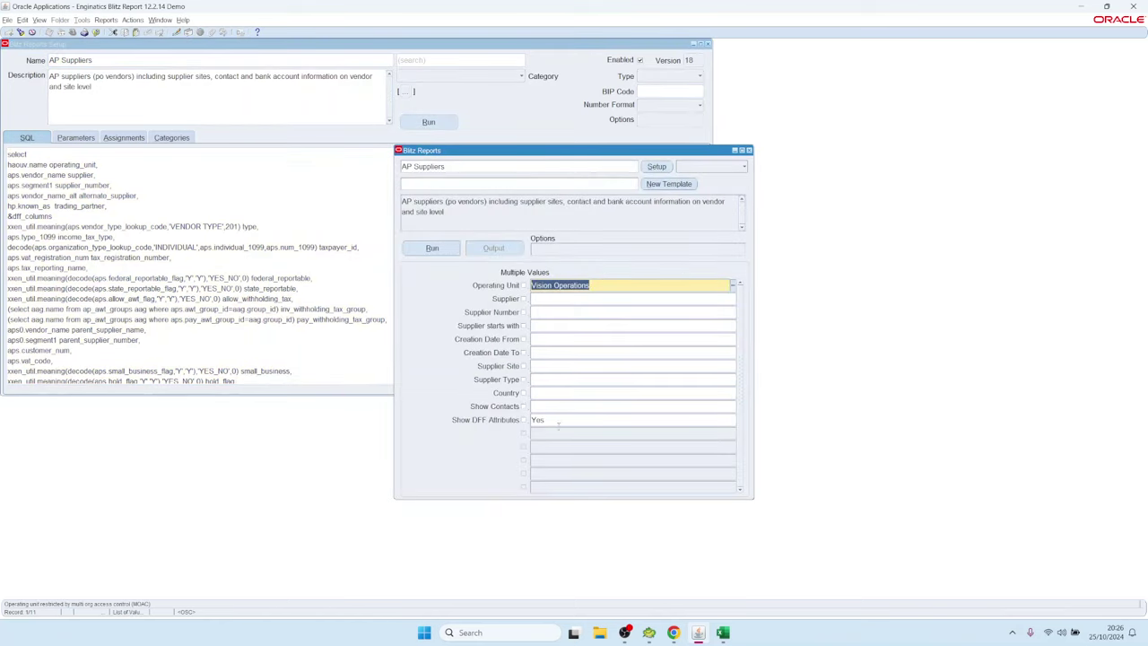
left_click(562, 406)
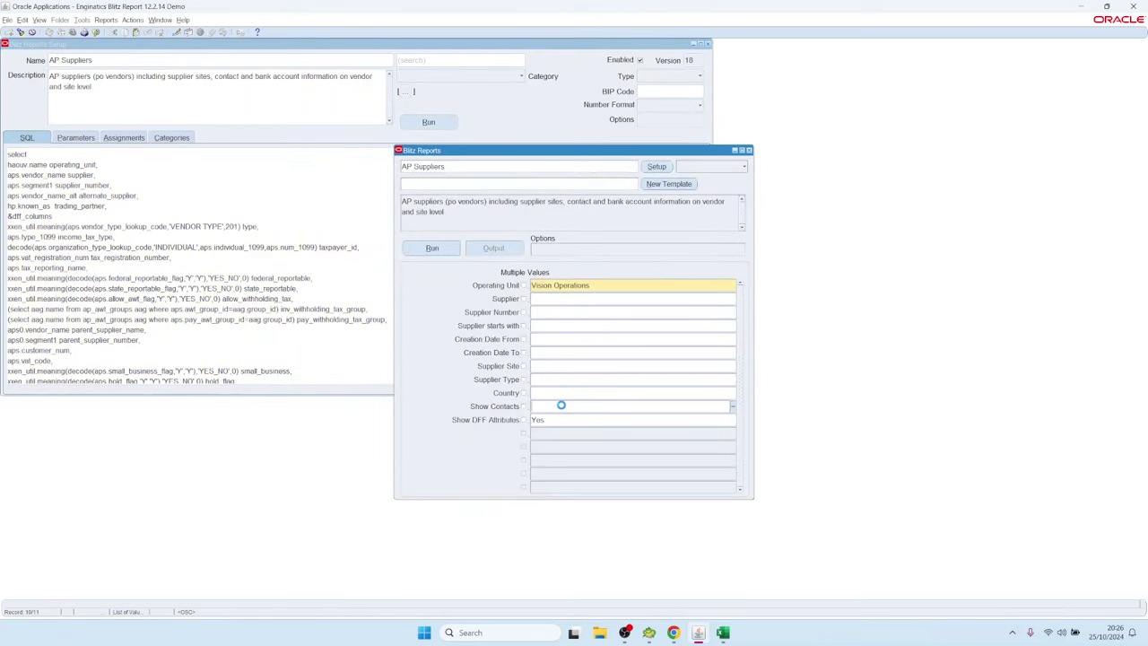
type("Y")
key("Tab")
left_click(432, 249)
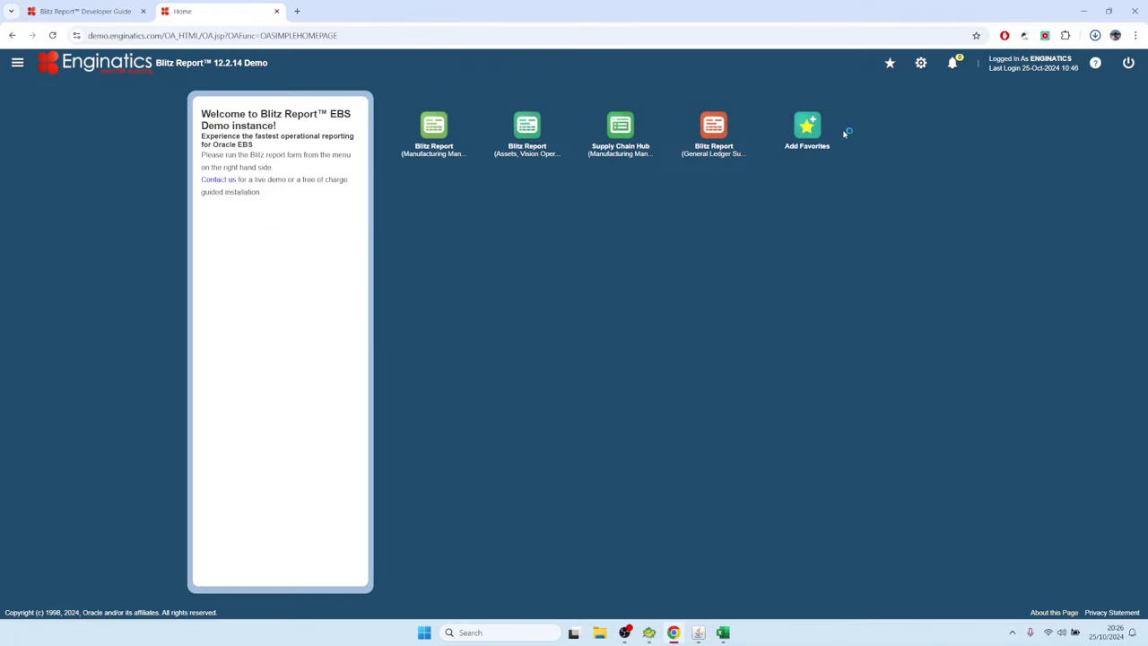
left_click(1072, 61)
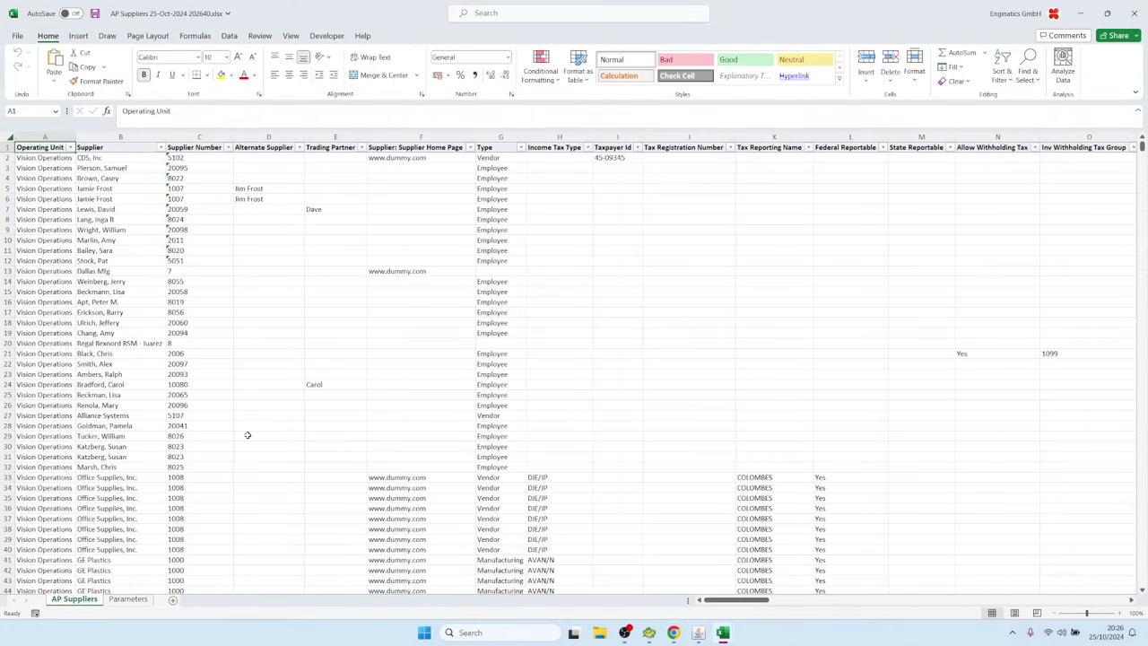
Step: Review the AP Suppliers output and read the executed SQL on the workbook's Parameters sheet, including the contact columns and subquery
left_click(632, 278)
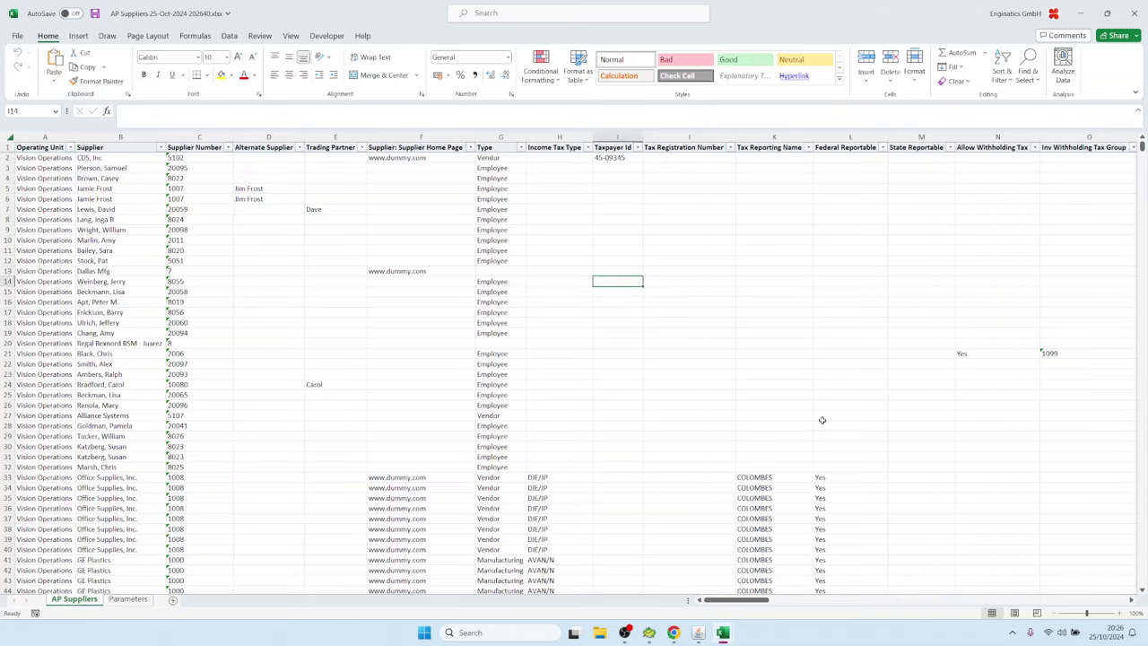
left_click(821, 416)
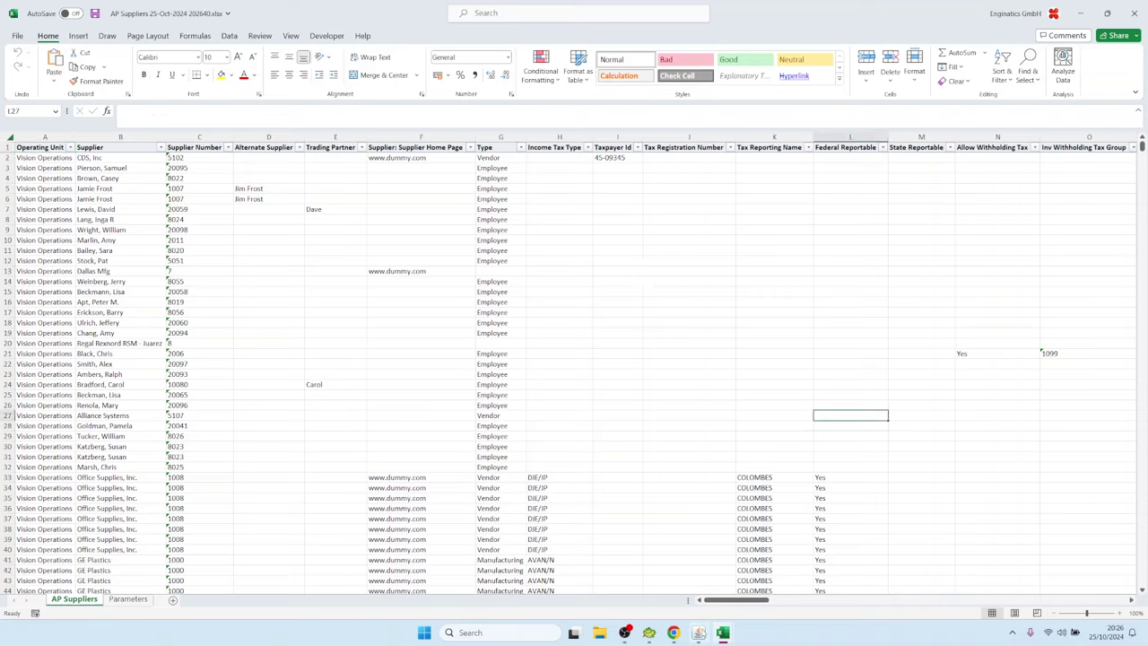
mouse_move(699, 633)
left_click(129, 599)
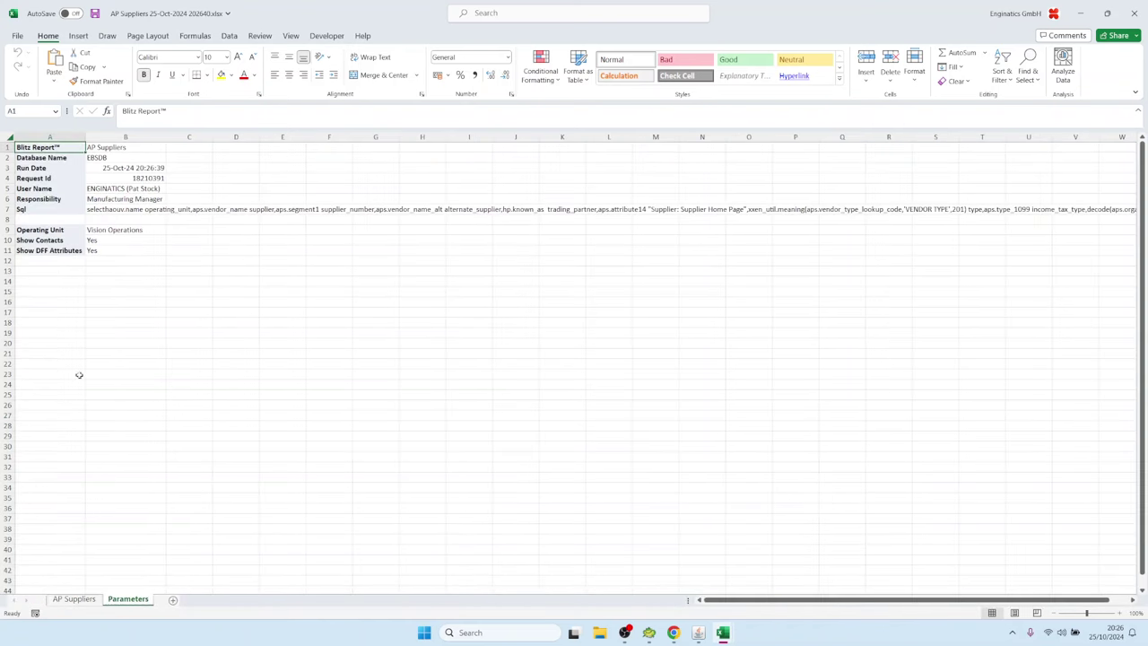
left_click(115, 210)
double_click(115, 210)
left_click_drag(114, 210, 122, 616)
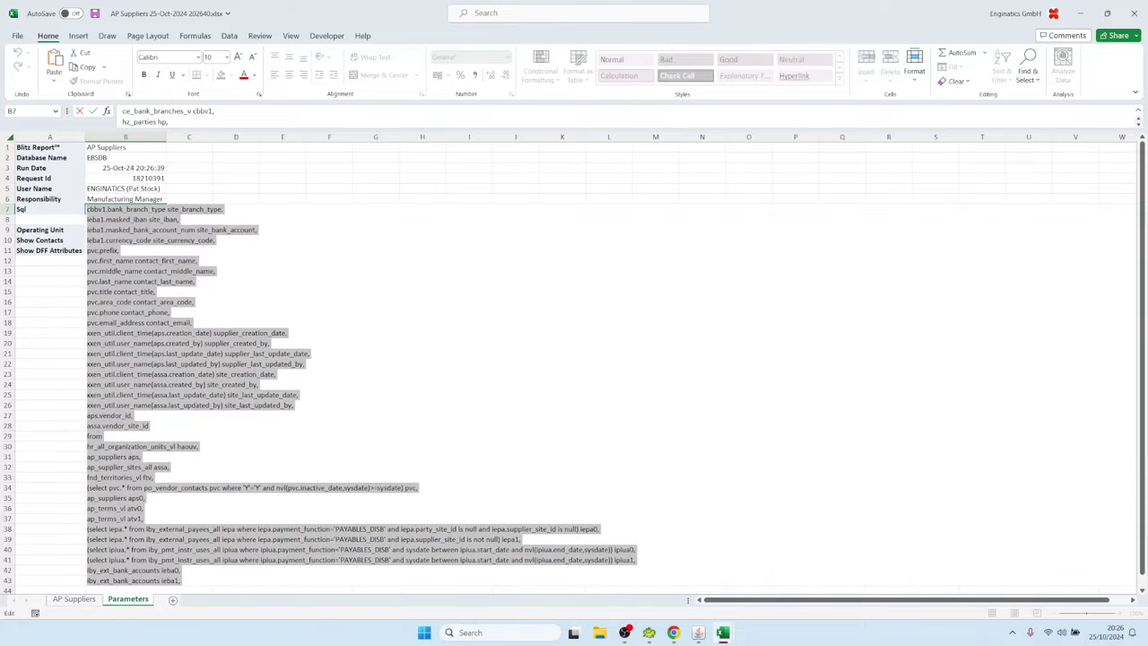
key("Escape")
Step: Switch back to Oracle Applications, open the AP Suppliers request log, and examine its Parameters and binds section
left_click(697, 632)
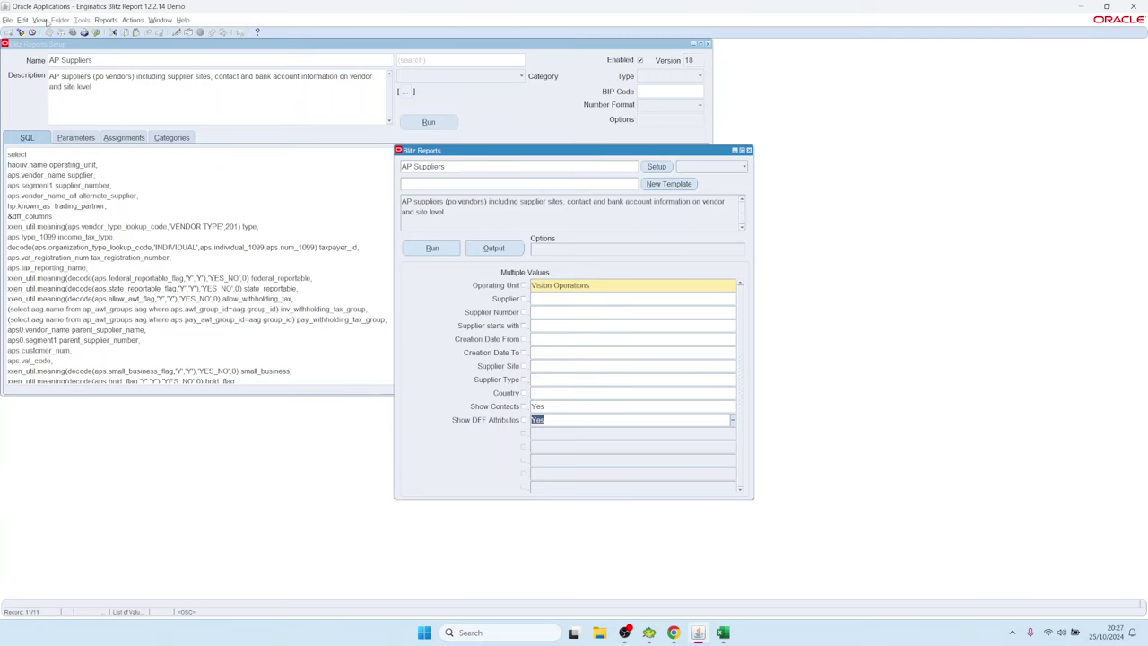
left_click(40, 20)
left_click(54, 151)
left_click(335, 305)
left_click(336, 311)
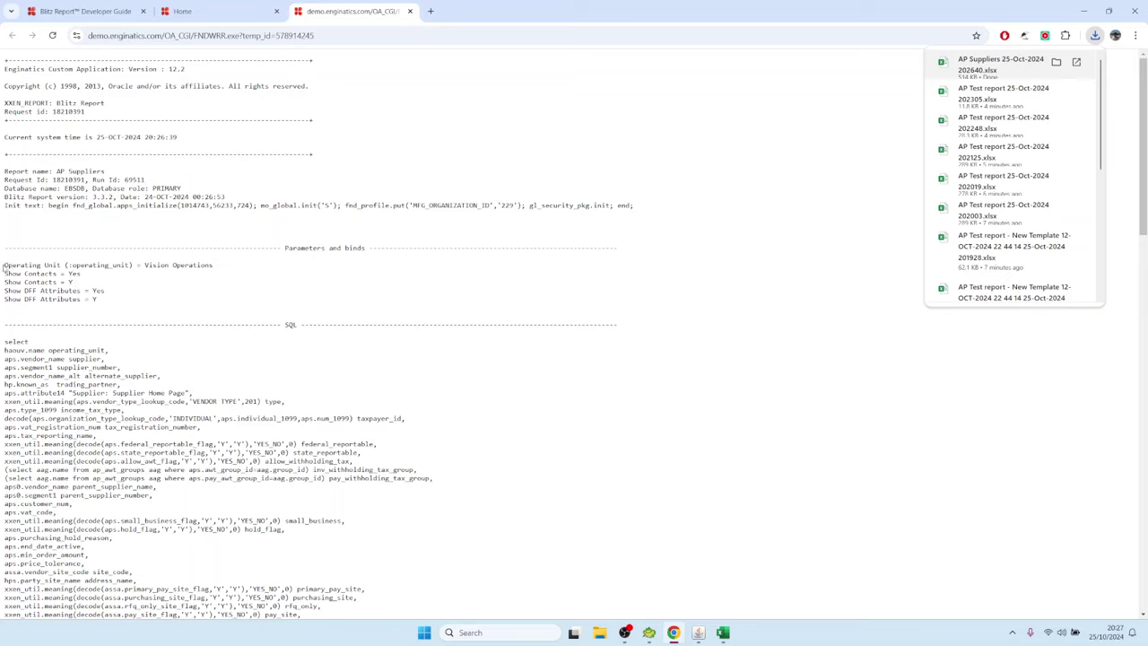
left_click_drag(4, 266, 142, 307)
left_click(19, 268)
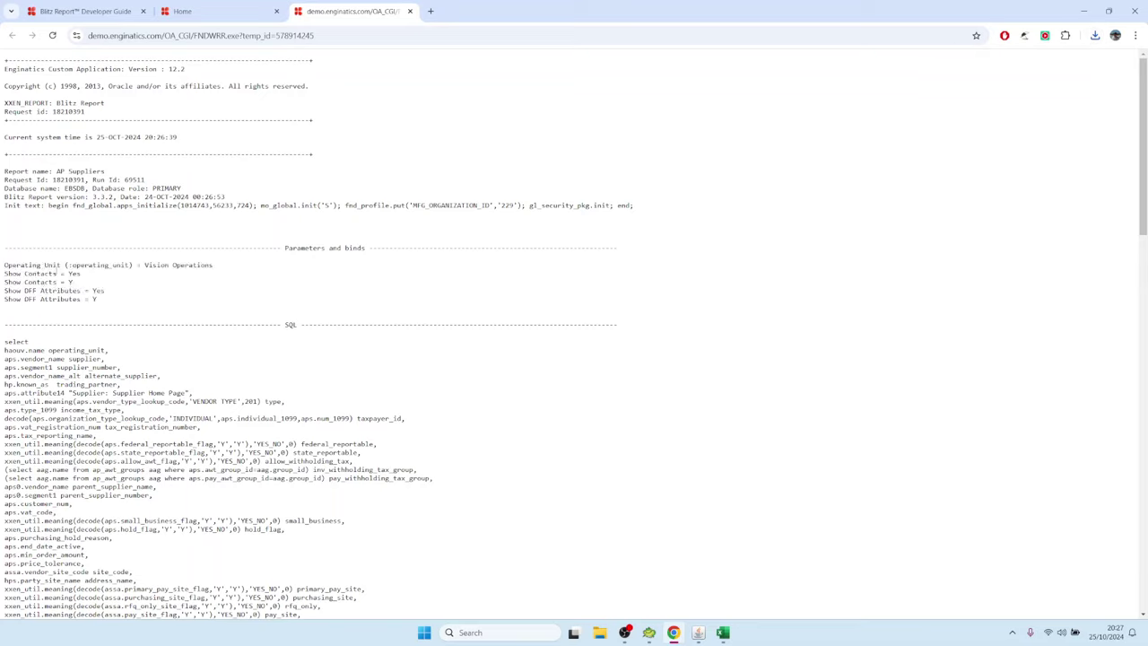
Step: Examine the Show Contacts values and the operating_unit bind value in the log's Parameters and binds section
left_click_drag(68, 274, 94, 273)
left_click(70, 282)
double_click(70, 282)
left_click_drag(145, 265, 220, 265)
left_click_drag(69, 266, 131, 264)
left_click(51, 303)
Step: Read through the log's executed SQL, examining the po_vendor_contacts subquery with its substituted condition and the pvc contact columns
scroll(166, 430, "down", 4)
scroll(165, 425, "up", 2)
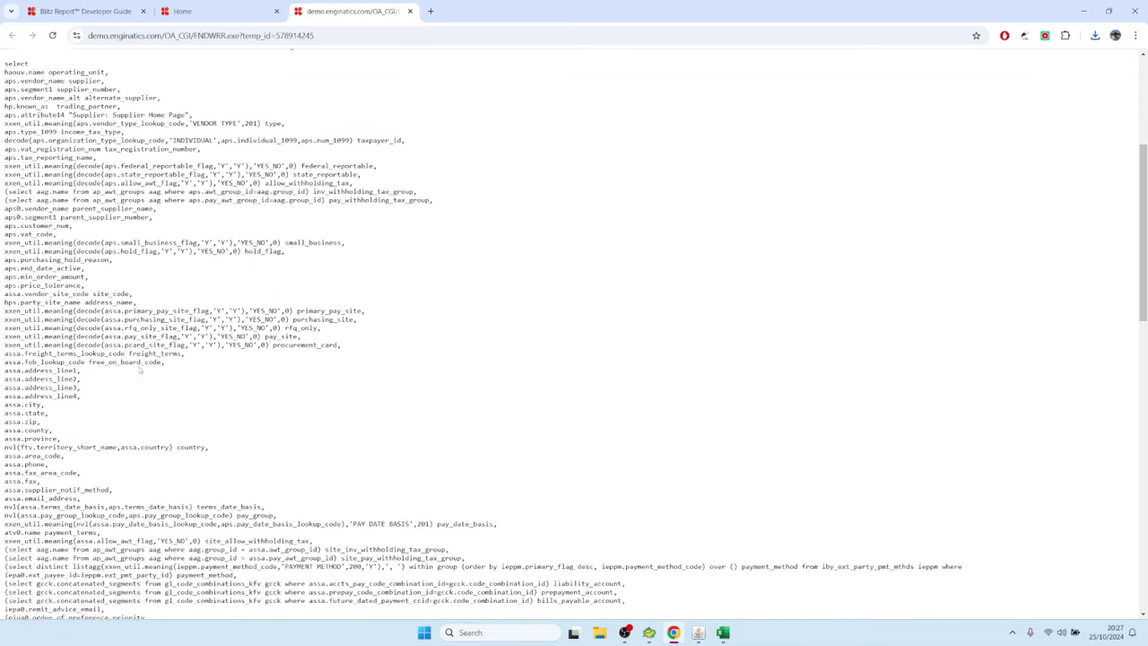
scroll(126, 350, "down", 3)
scroll(124, 348, "down", 3)
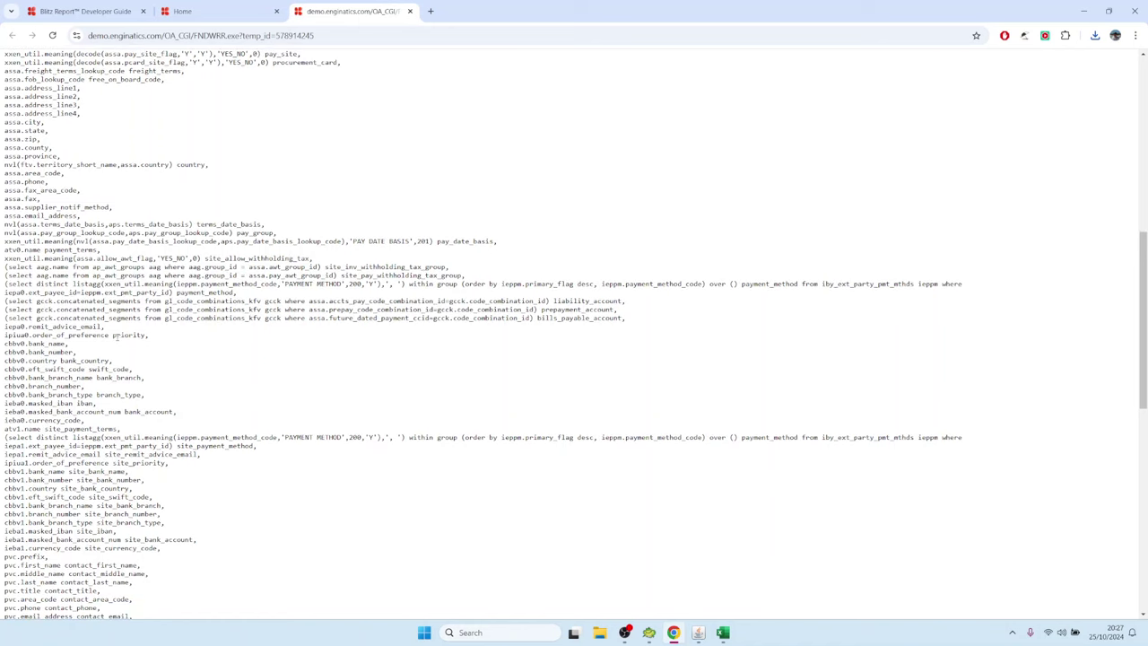
scroll(83, 283, "down", 10)
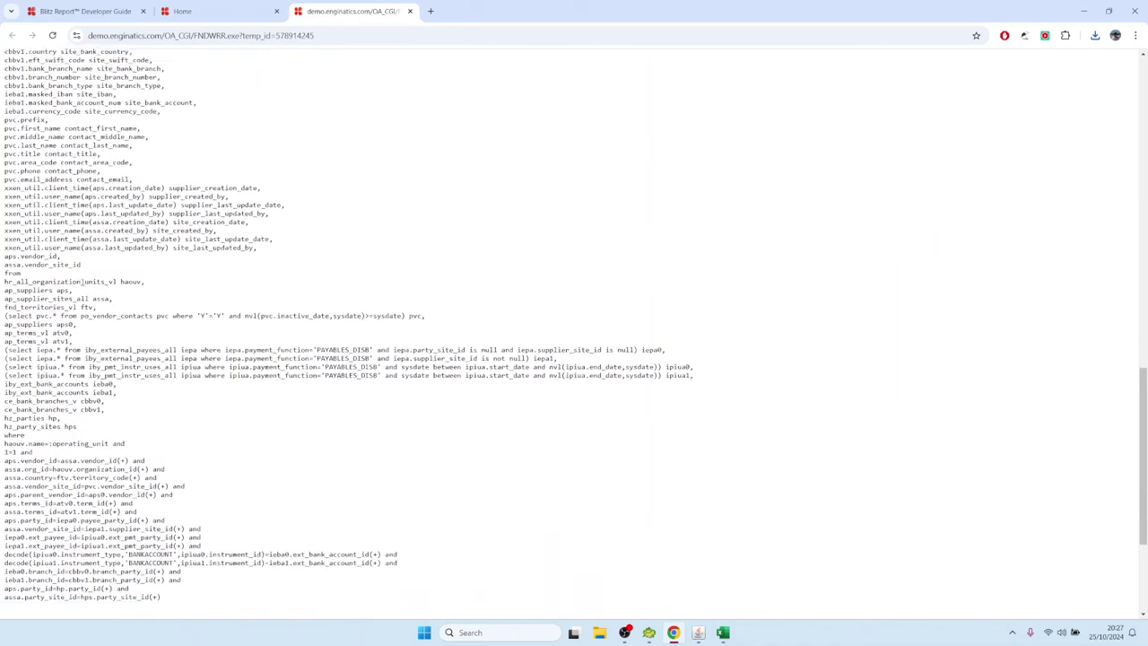
left_click_drag(197, 304, 207, 304)
left_click(207, 310)
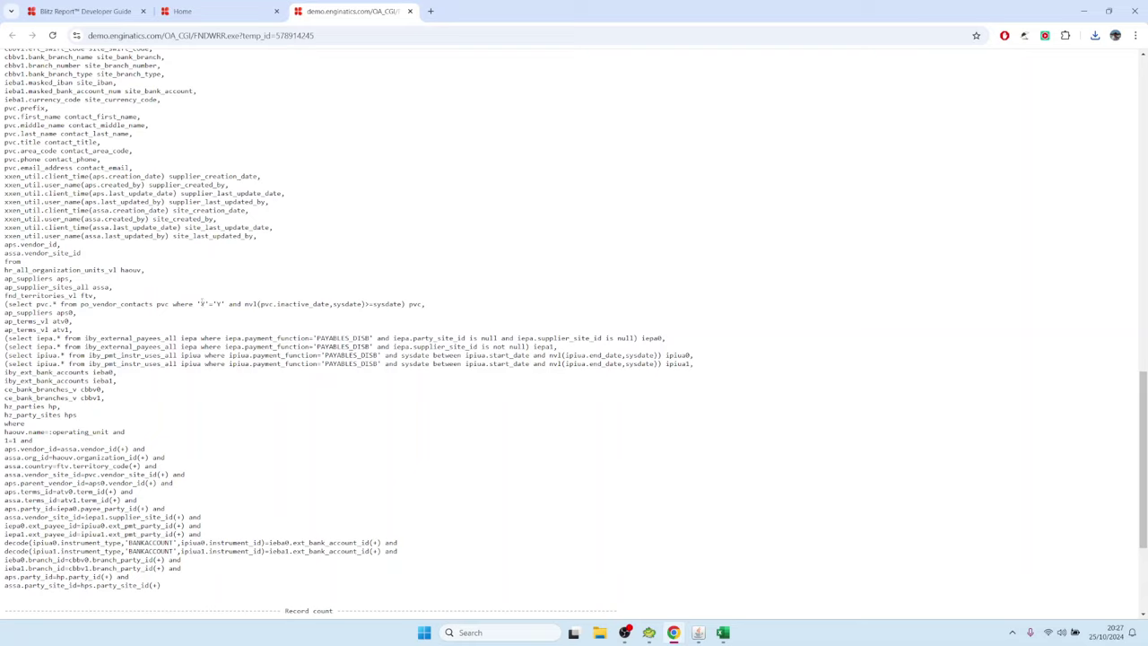
double_click(204, 304)
left_click_drag(12, 304, 400, 305)
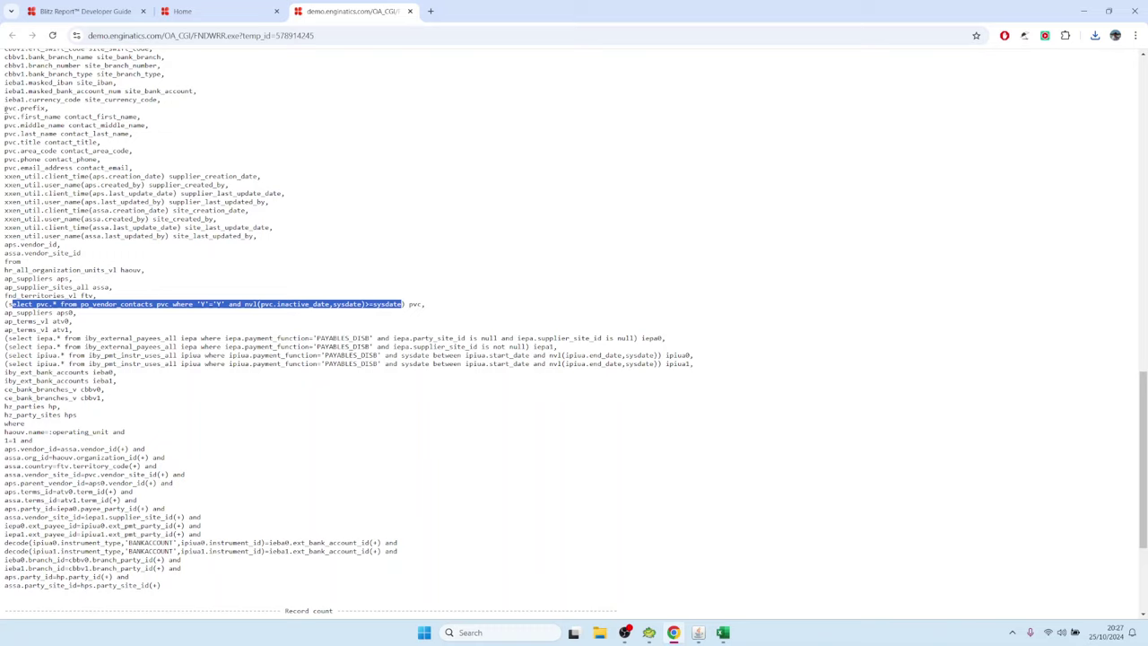
left_click_drag(5, 108, 135, 169)
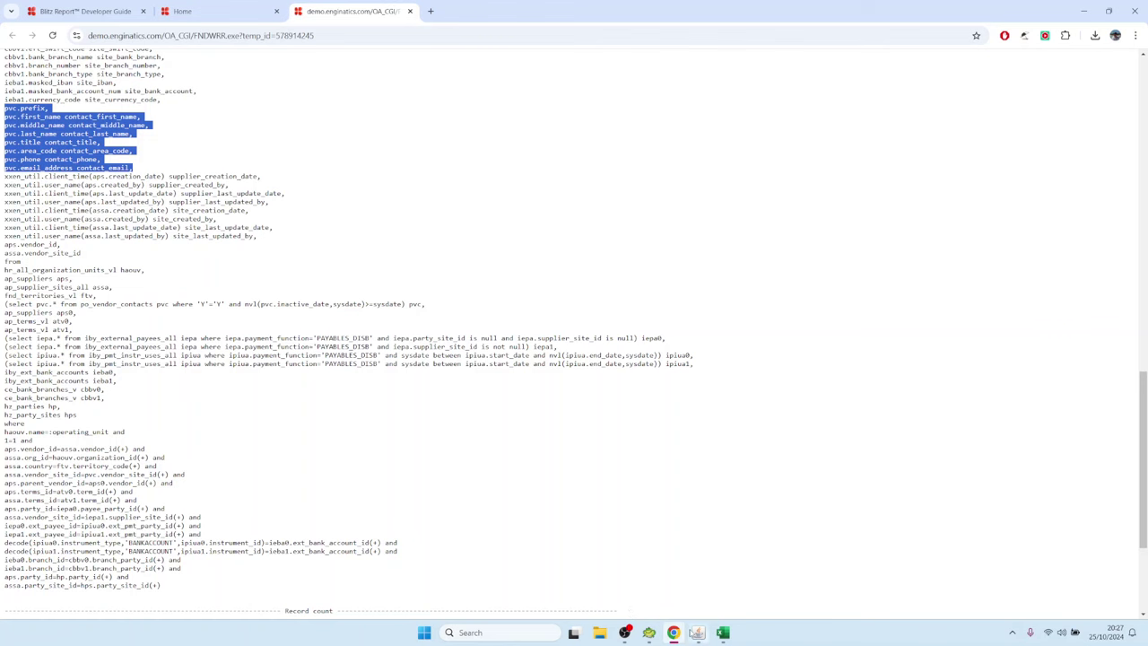
Step: Switch back to Oracle Applications, open the AP Suppliers parameter setup, and review the contact columns in the second Show Contacts row's SQL text
left_click(698, 631)
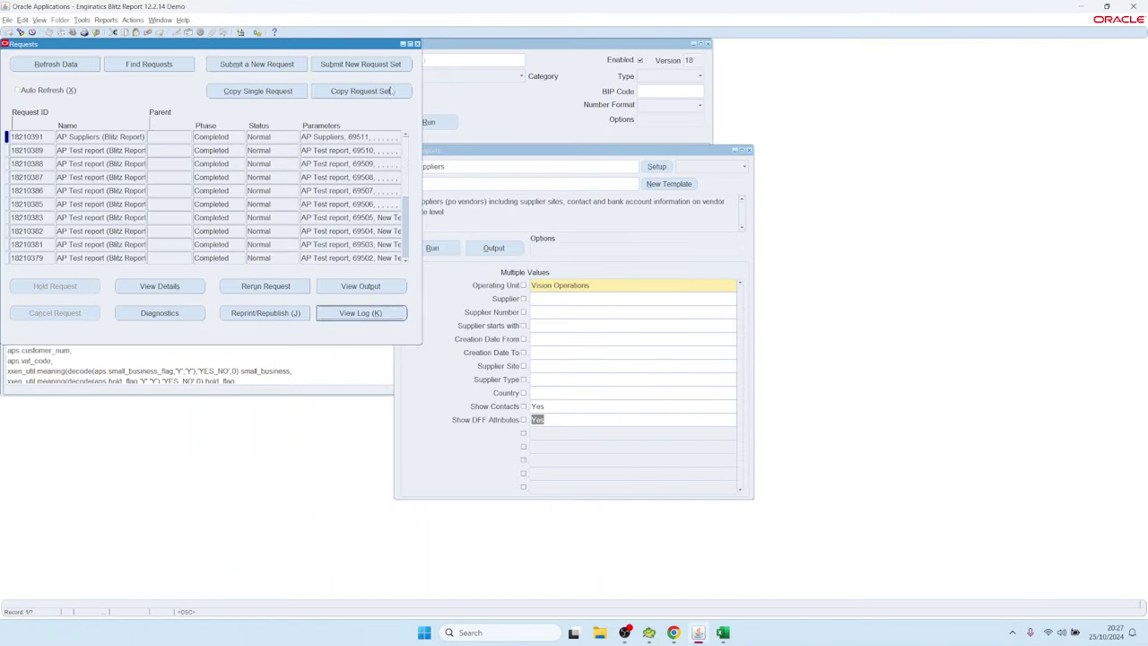
left_click(656, 165)
left_click(76, 139)
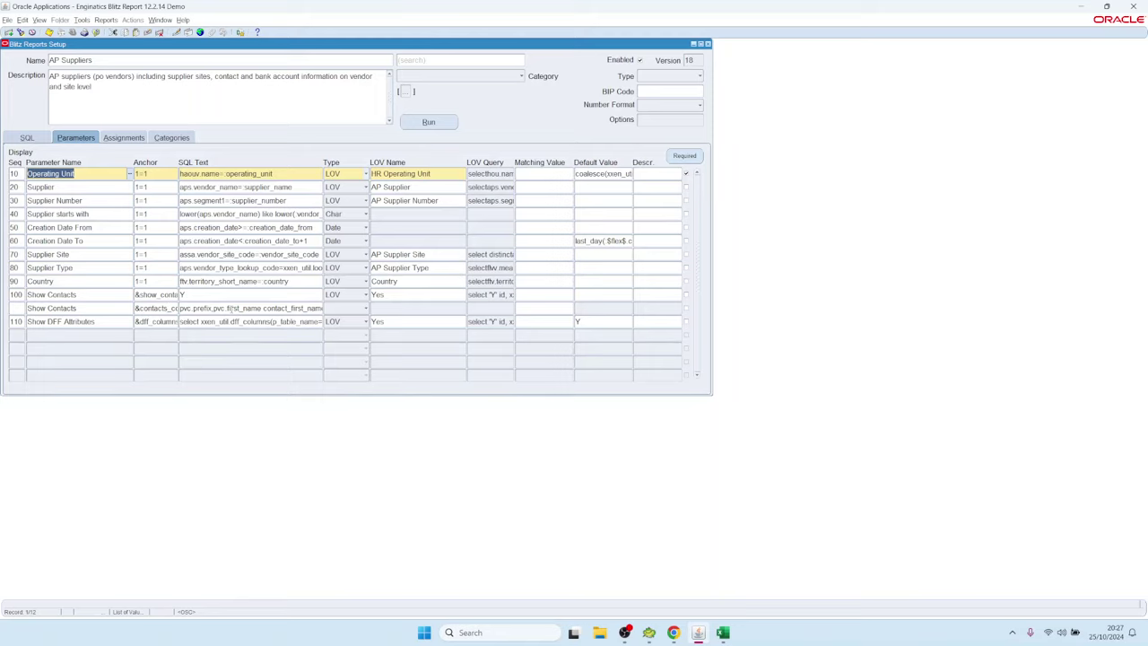
double_click(231, 307)
left_click_drag(258, 171, 112, 81)
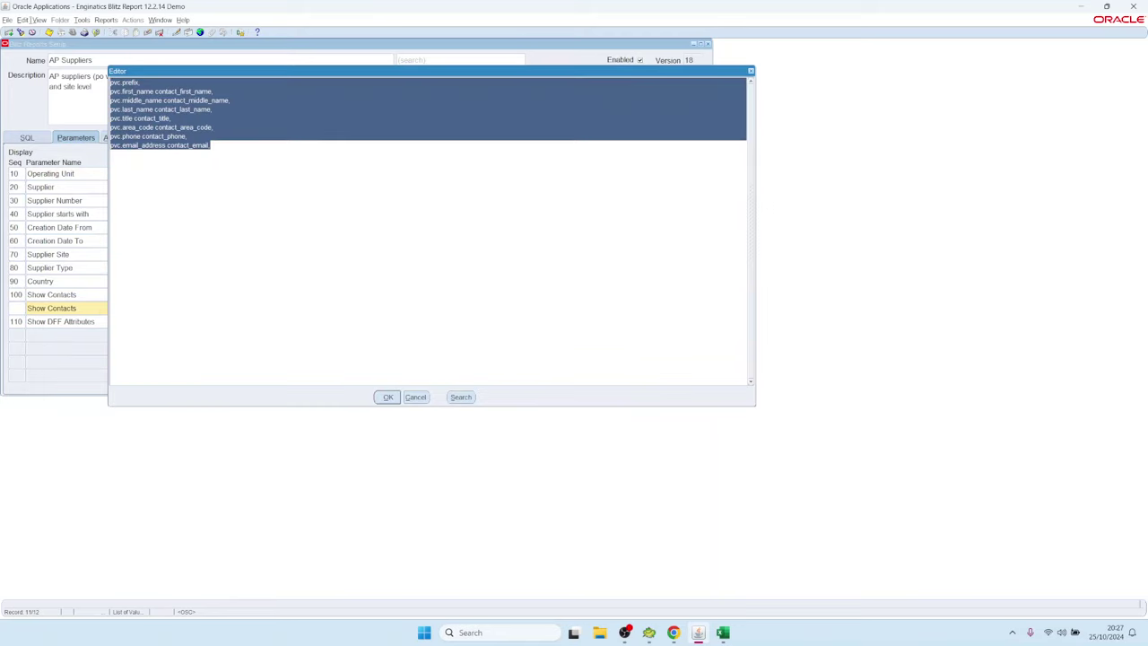
left_click(416, 397)
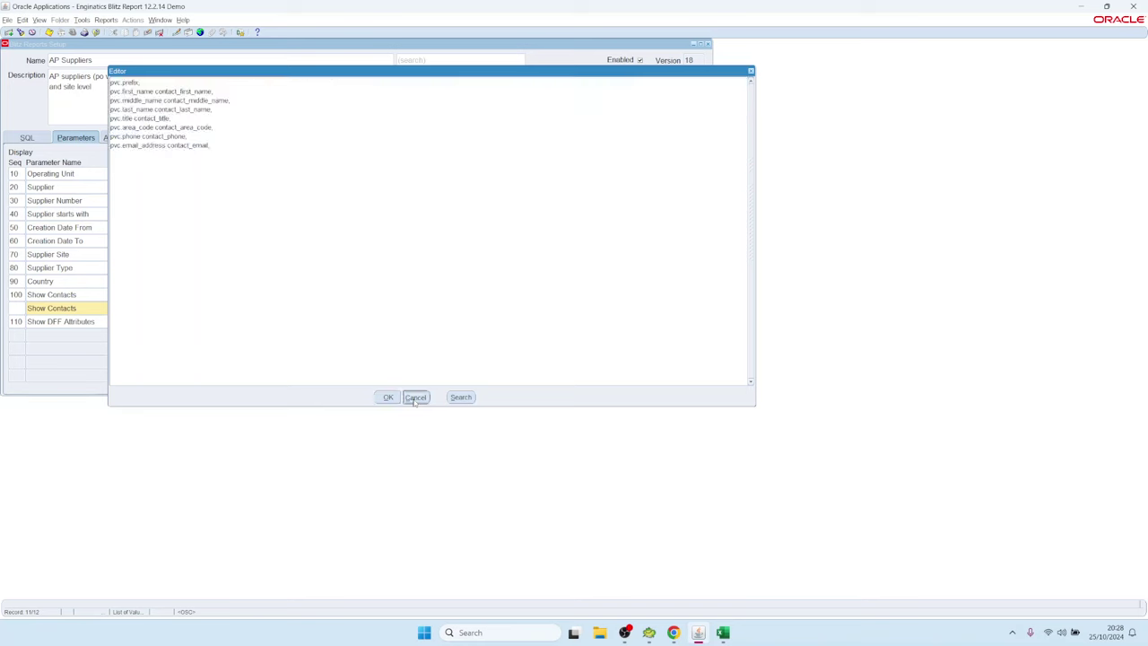
Step: Compare the &show_contacts and &contacts_columns anchors of the two Show Contacts rows
left_click(97, 297)
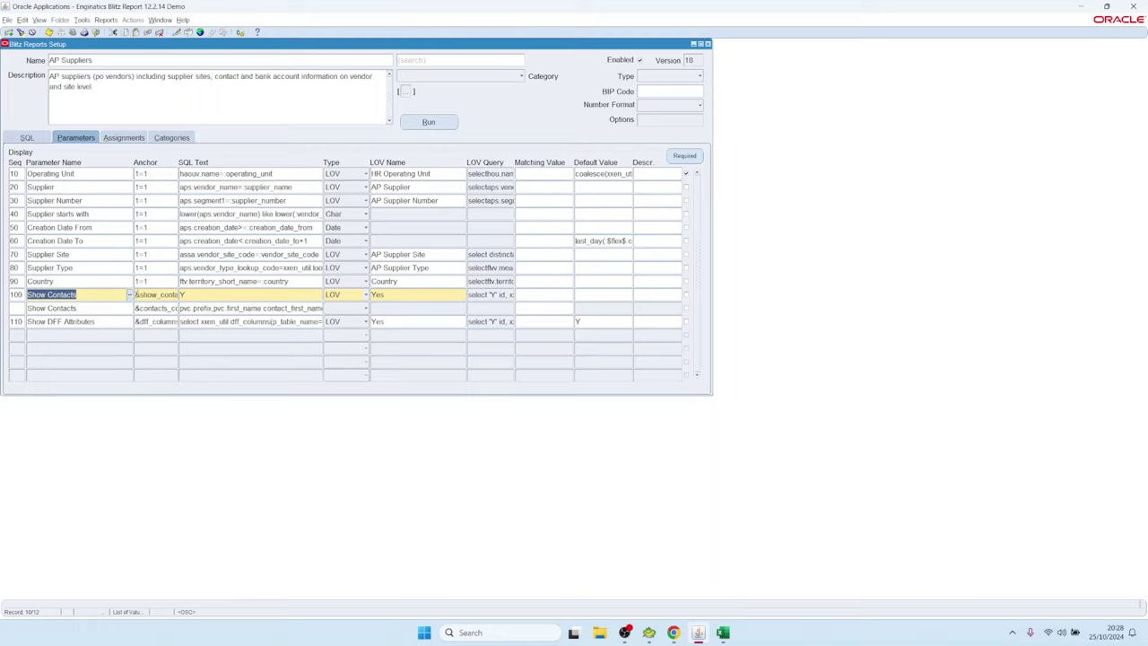
left_click_drag(139, 294, 210, 297)
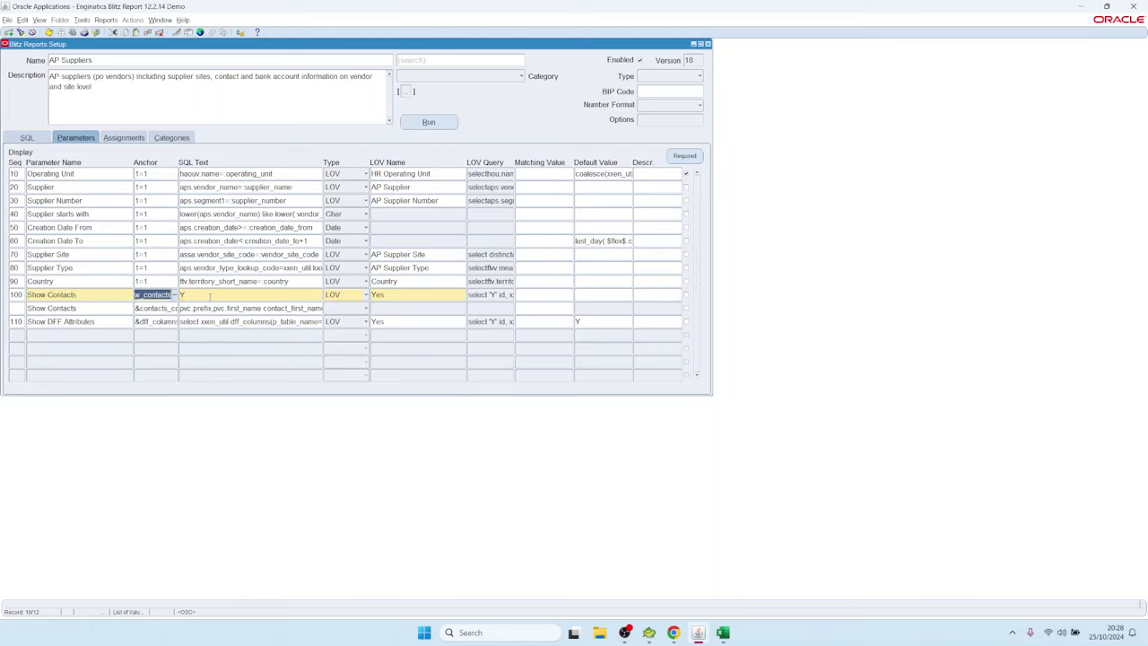
key("ctrl+c")
double_click(140, 294)
double_click(139, 308)
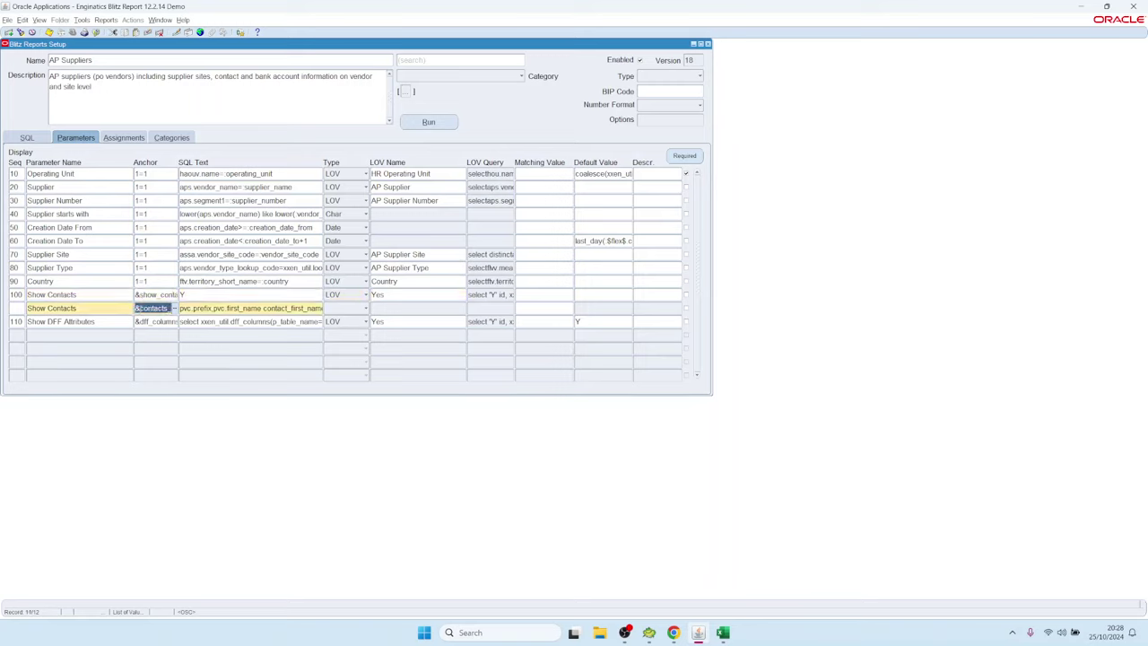
left_click_drag(139, 307, 194, 308)
Step: Review the SQL text behind each Show Contacts anchor, viewing the contact columns in the editor and closing it without changes
left_click(182, 294)
key("shift+Tab")
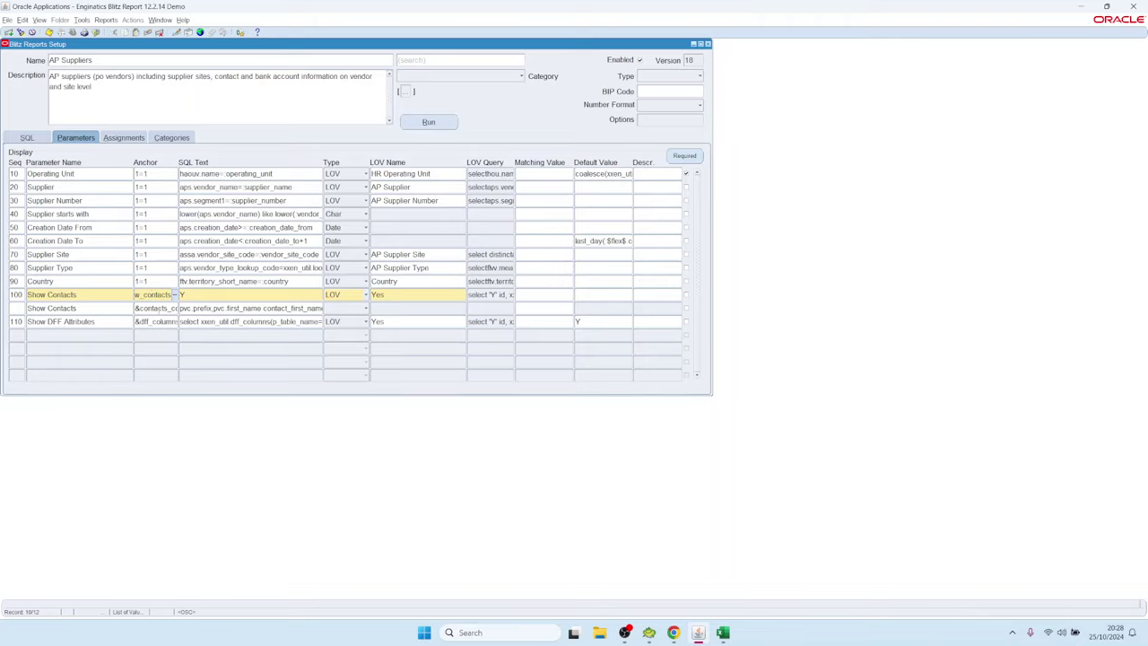
key("Down")
key("Tab")
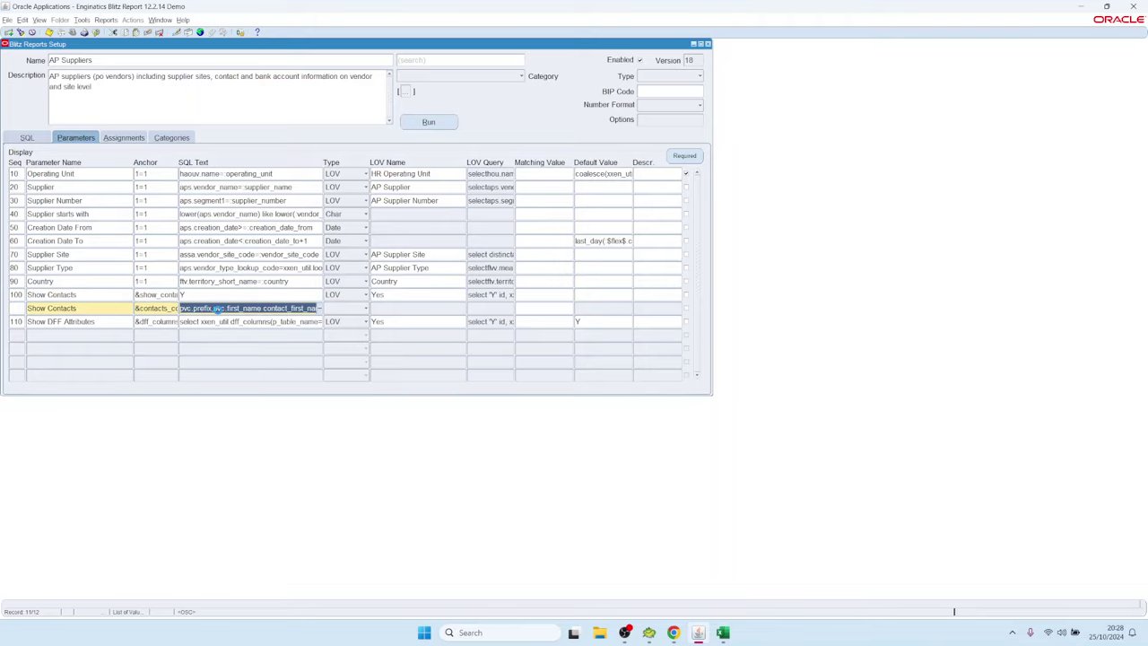
key("ctrl+e")
key("ctrl+a")
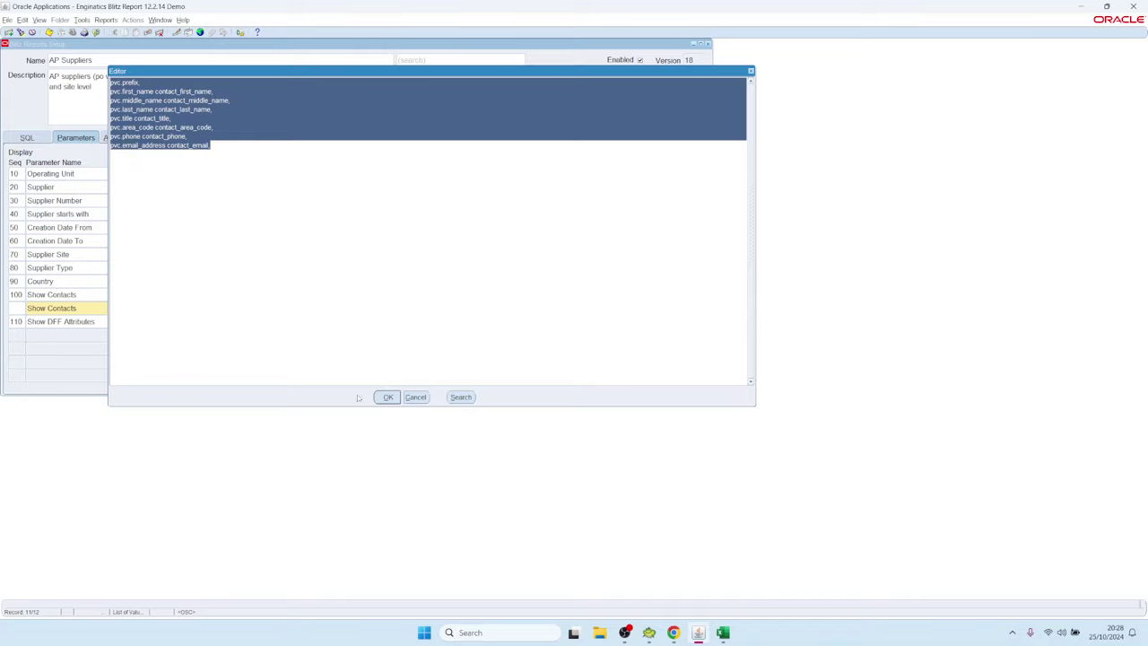
left_click(413, 398)
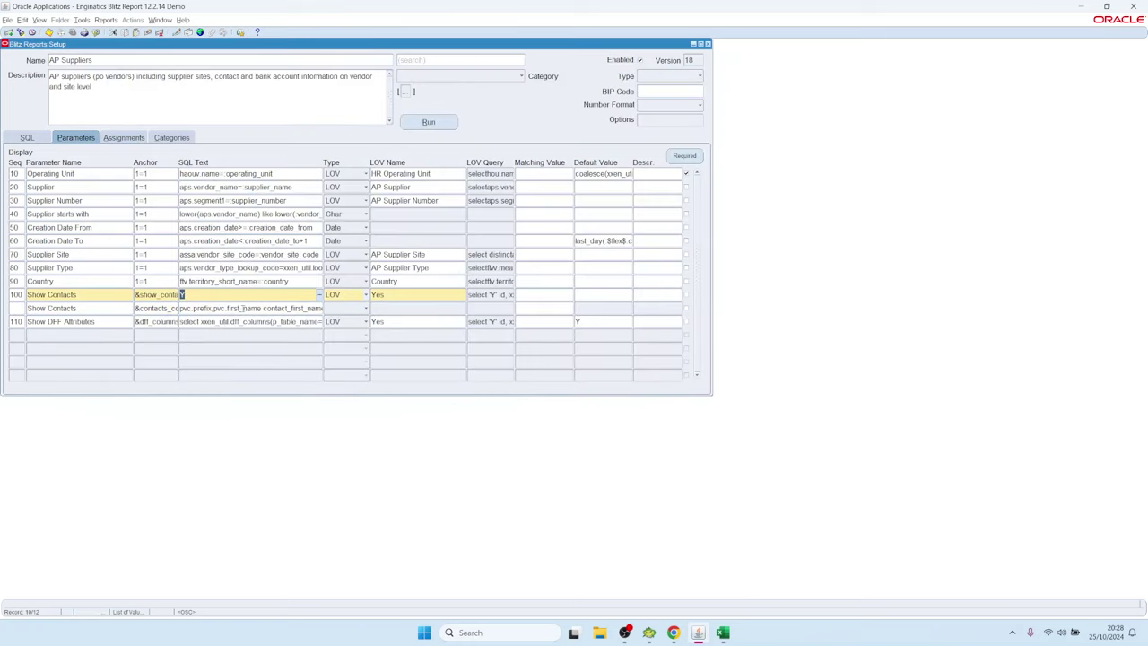
Step: Check the display sequence of the first Show Contacts row against that of its second row
left_click(83, 295)
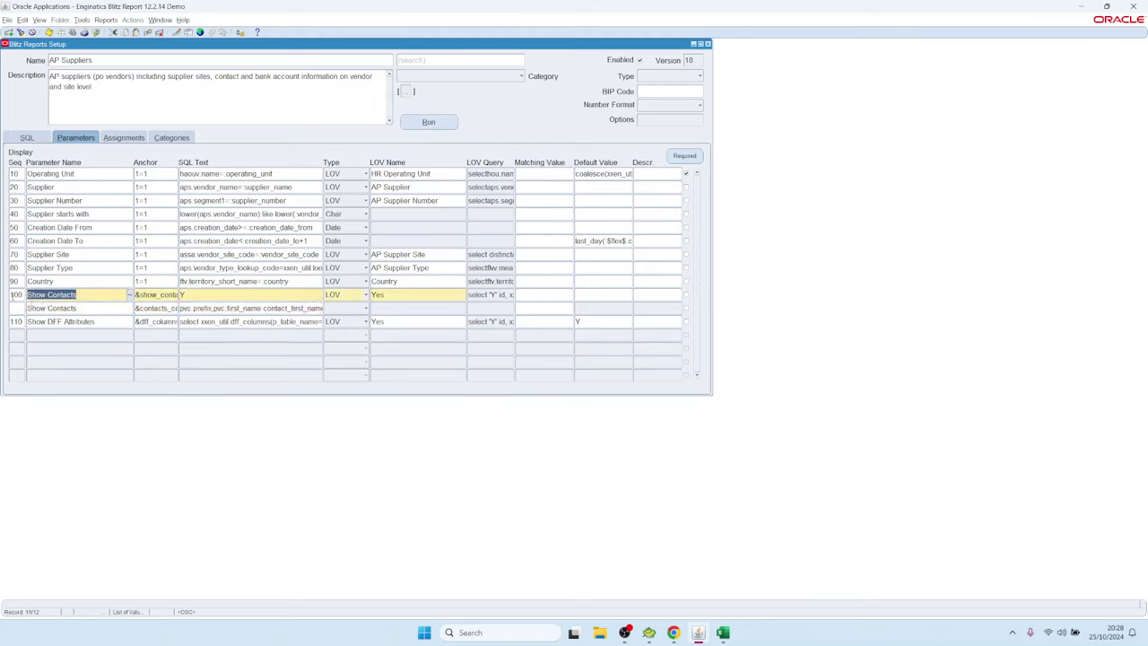
double_click(14, 294)
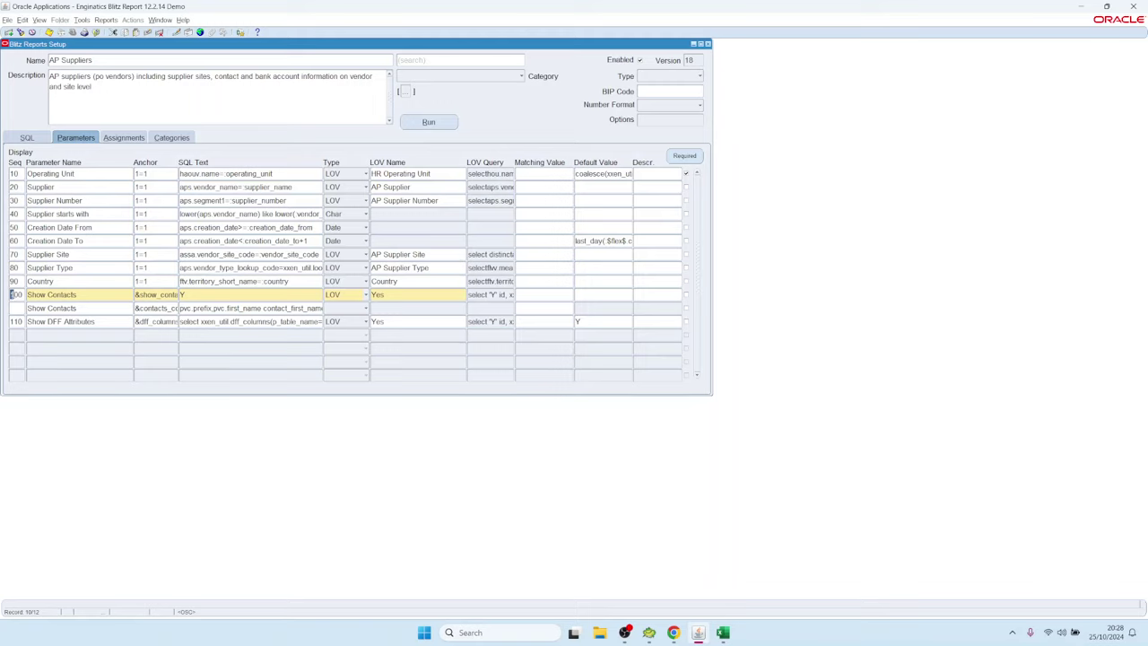
double_click(15, 294)
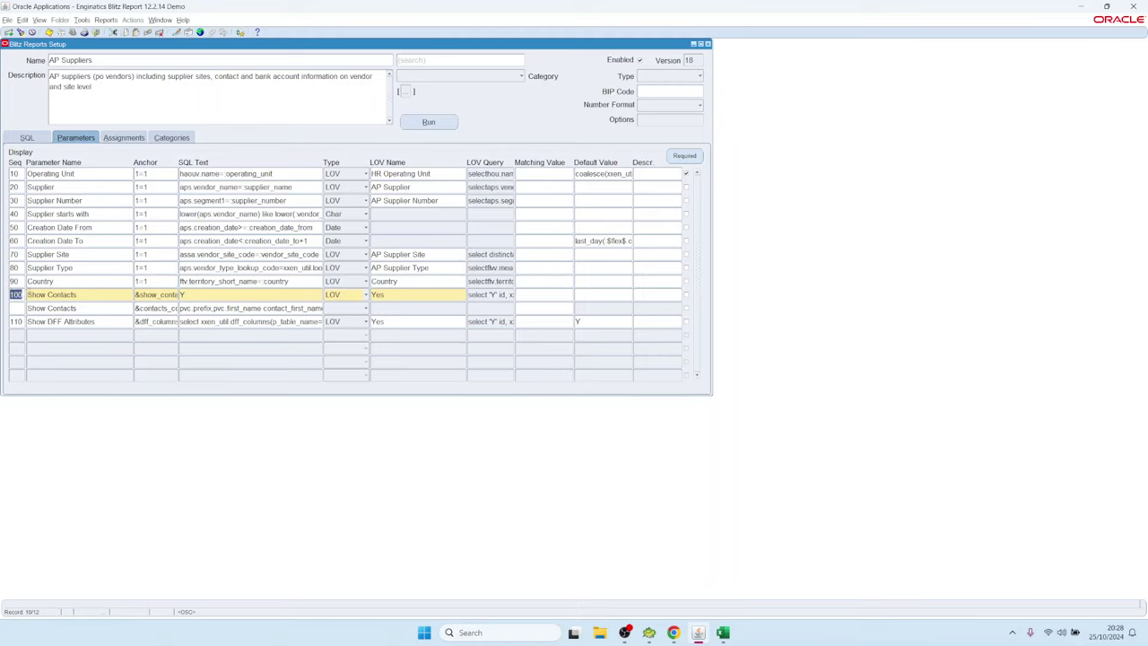
left_click(16, 307)
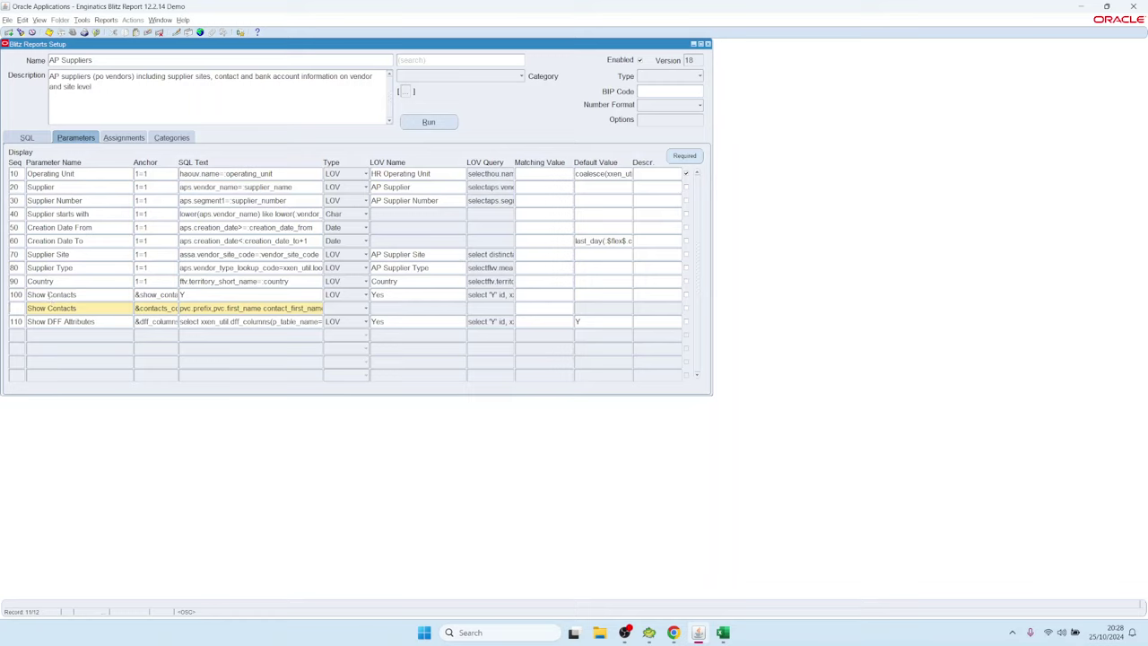
Step: Try out an additional Show Contacts row with anchor 1=1 and SQL text wefw, and delete that row
double_click(49, 294)
key("ctrl+Down")
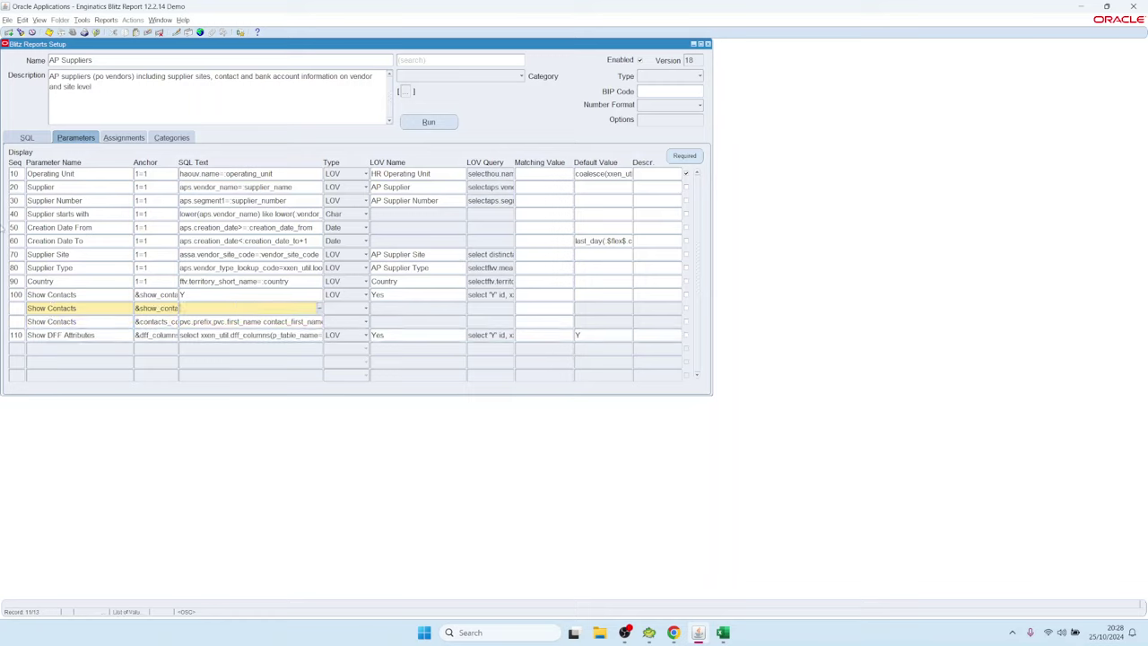
left_click(176, 310)
key("ctrl+l")
left_click(168, 379)
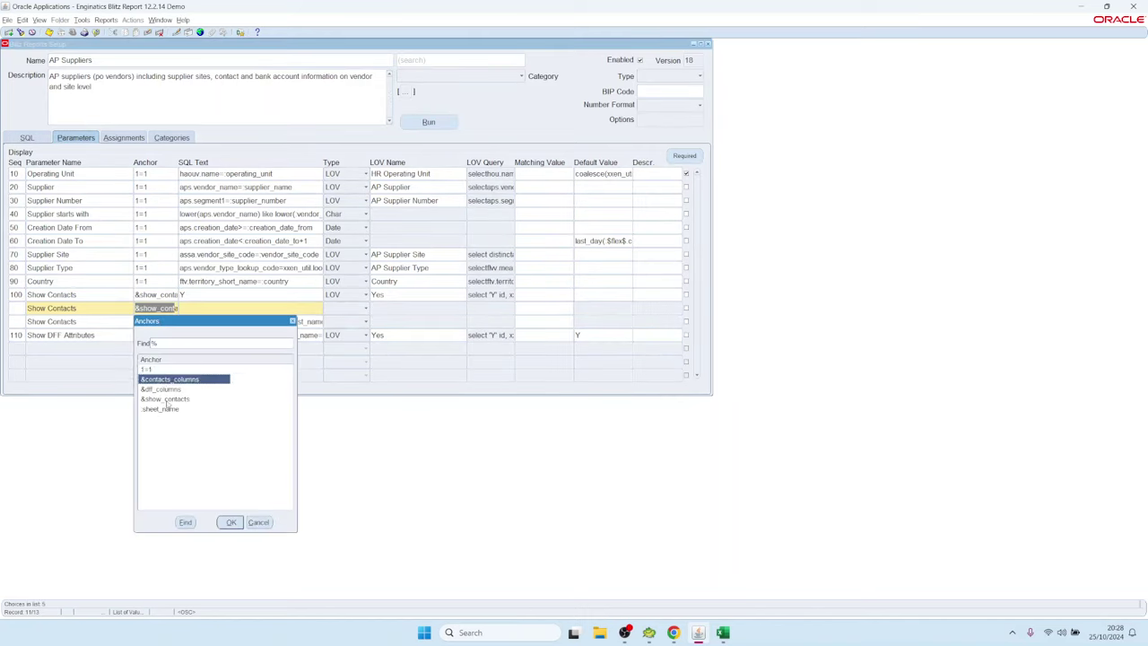
left_click(169, 408)
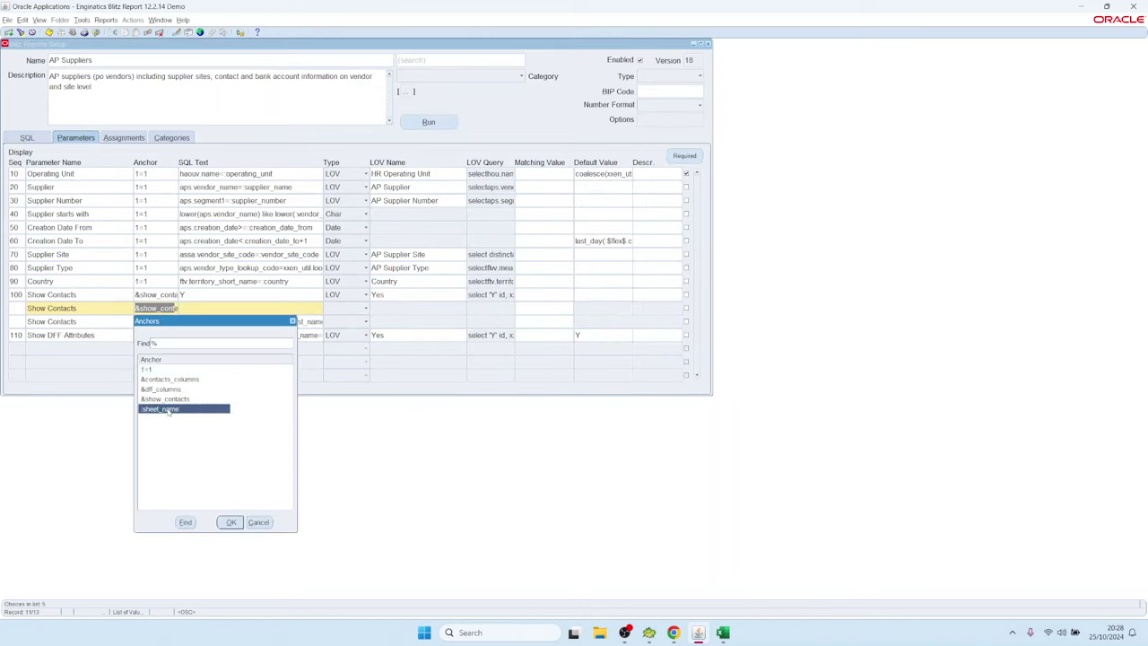
double_click(149, 370)
key("Tab")
type("wefw")
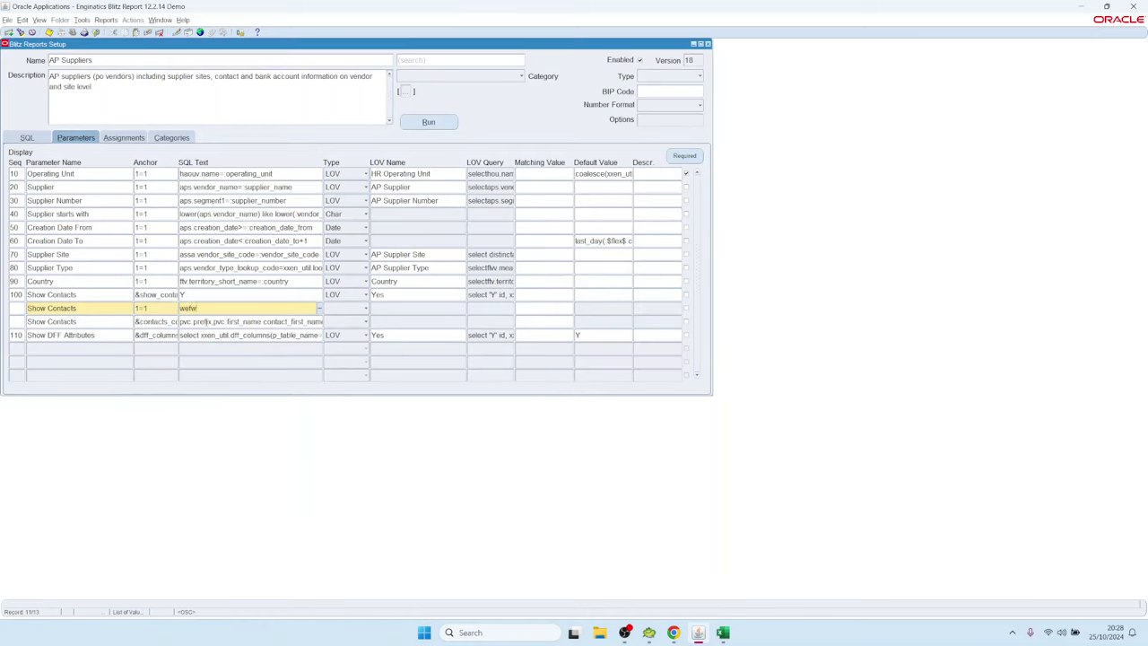
left_click(158, 32)
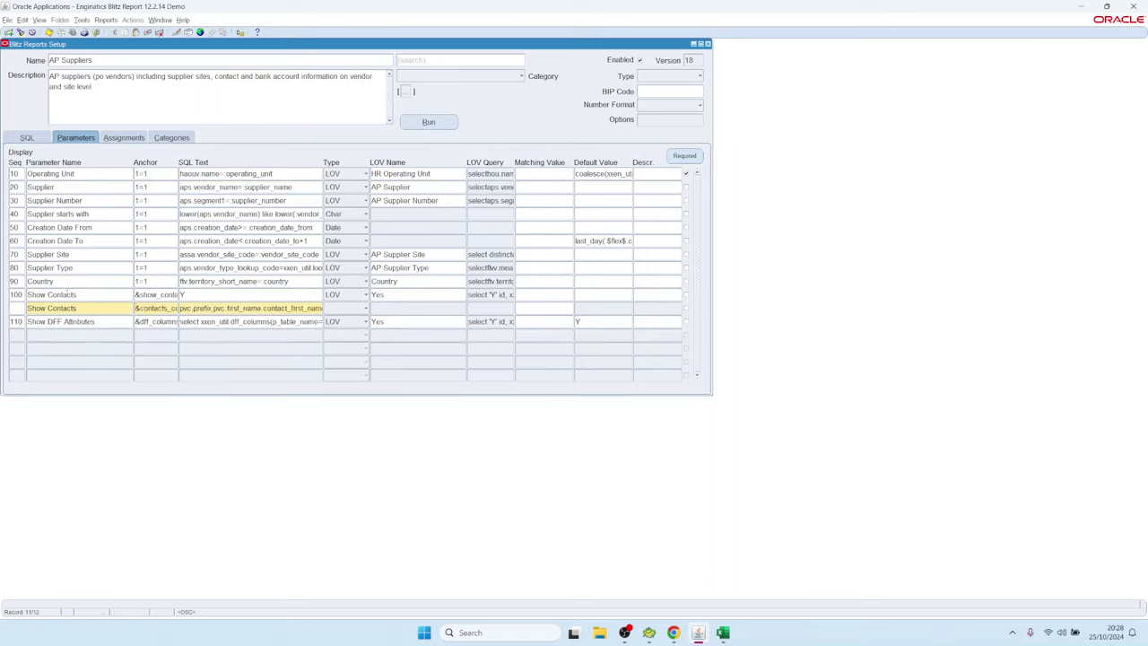
Step: Load AP Test report in the report setup and review its SQL and parameter list
left_click(99, 295)
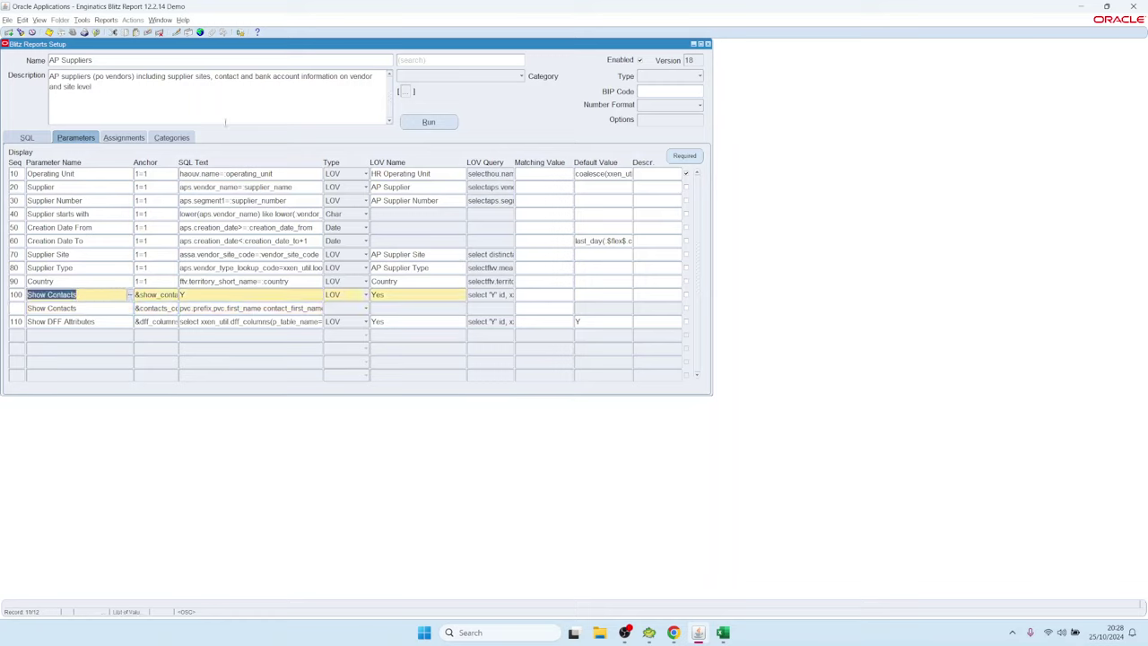
double_click(101, 60)
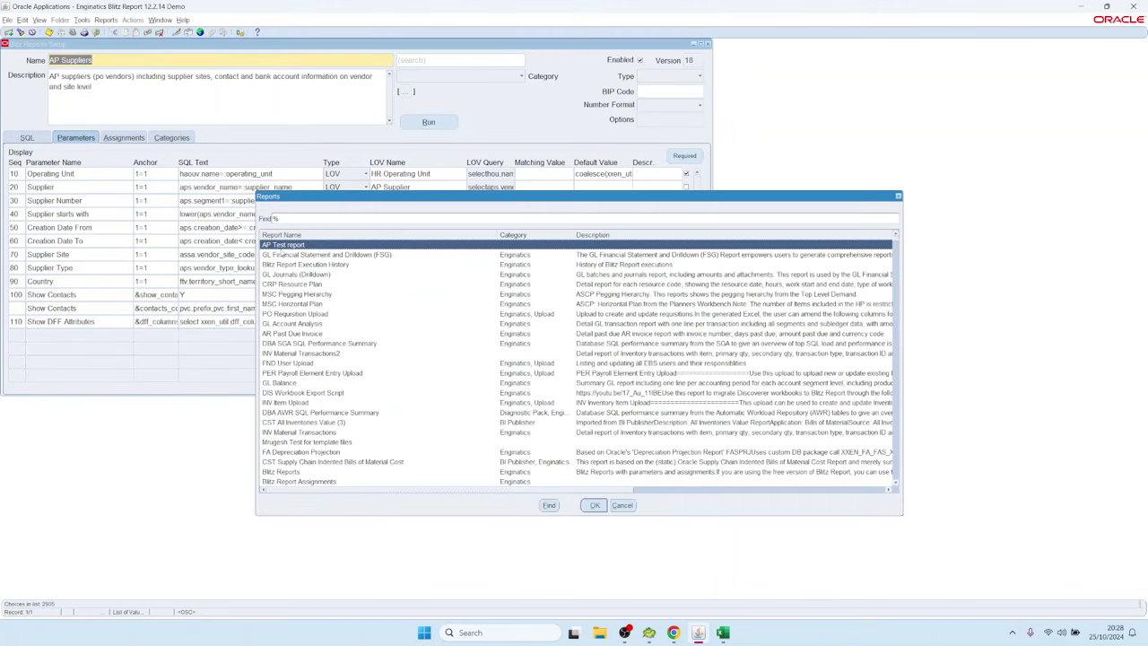
double_click(282, 245)
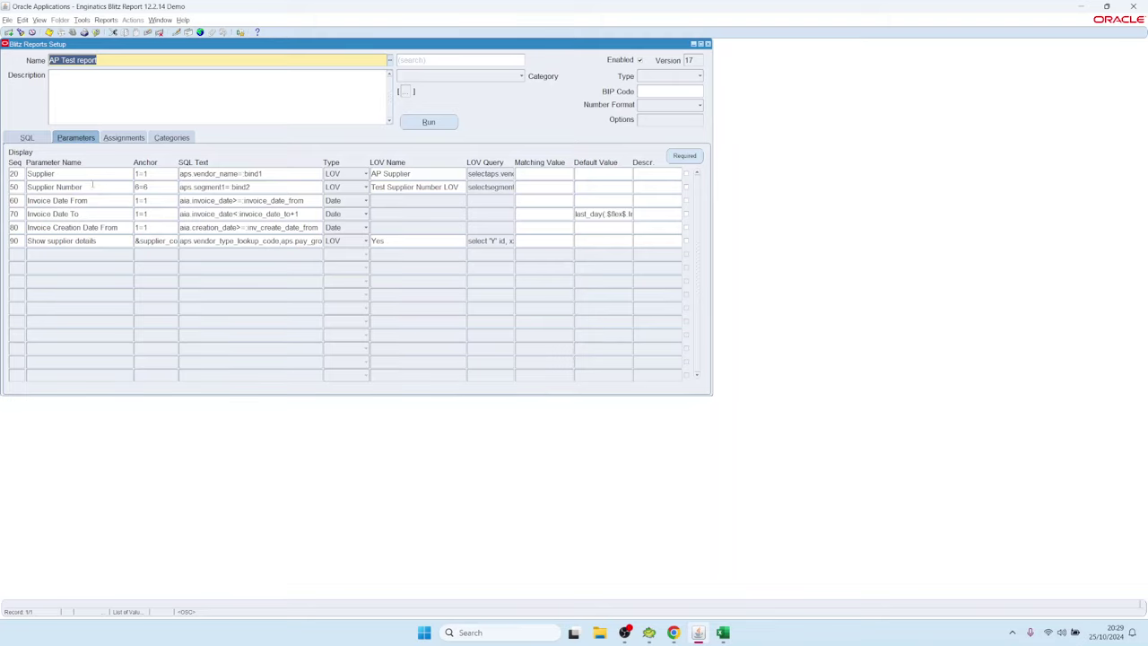
left_click(33, 139)
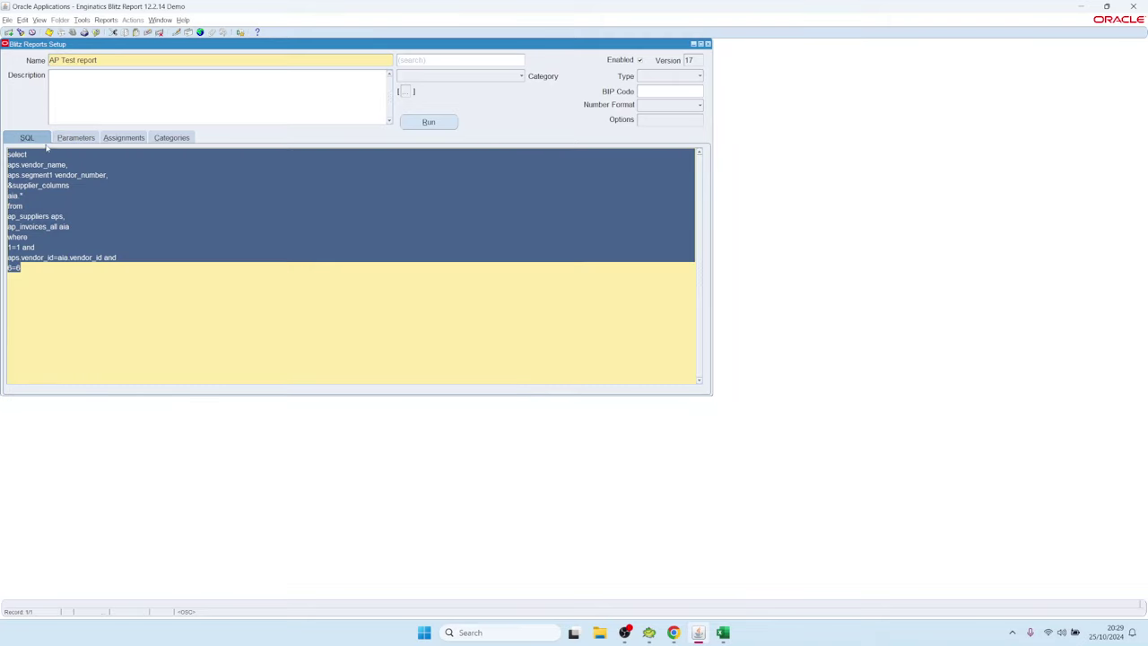
left_click(74, 139)
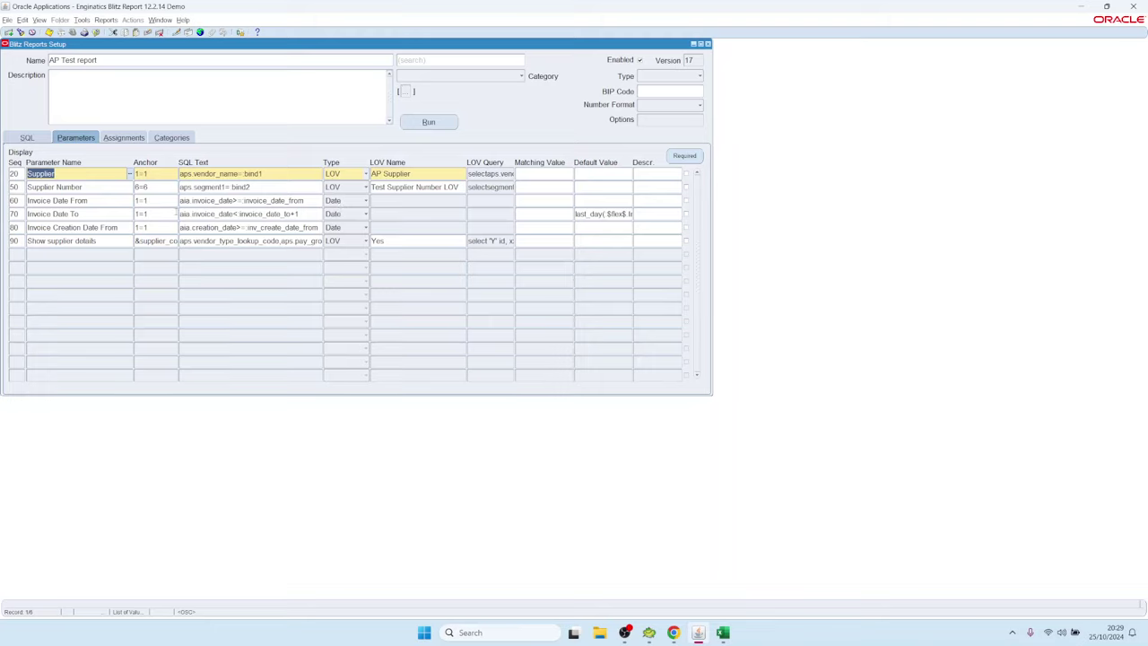
Step: Examine the matching value and SQL text fields of the Supplier, Invoice Creation Date From and Show supplier details parameters
left_click(75, 227)
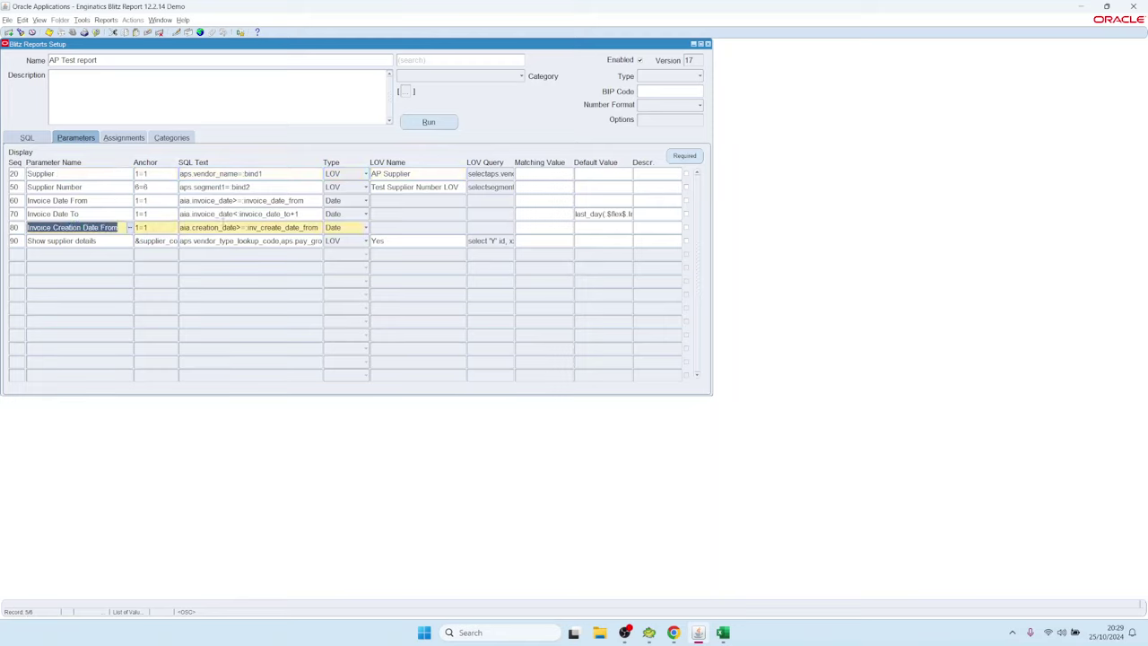
left_click(545, 173)
left_click(544, 227)
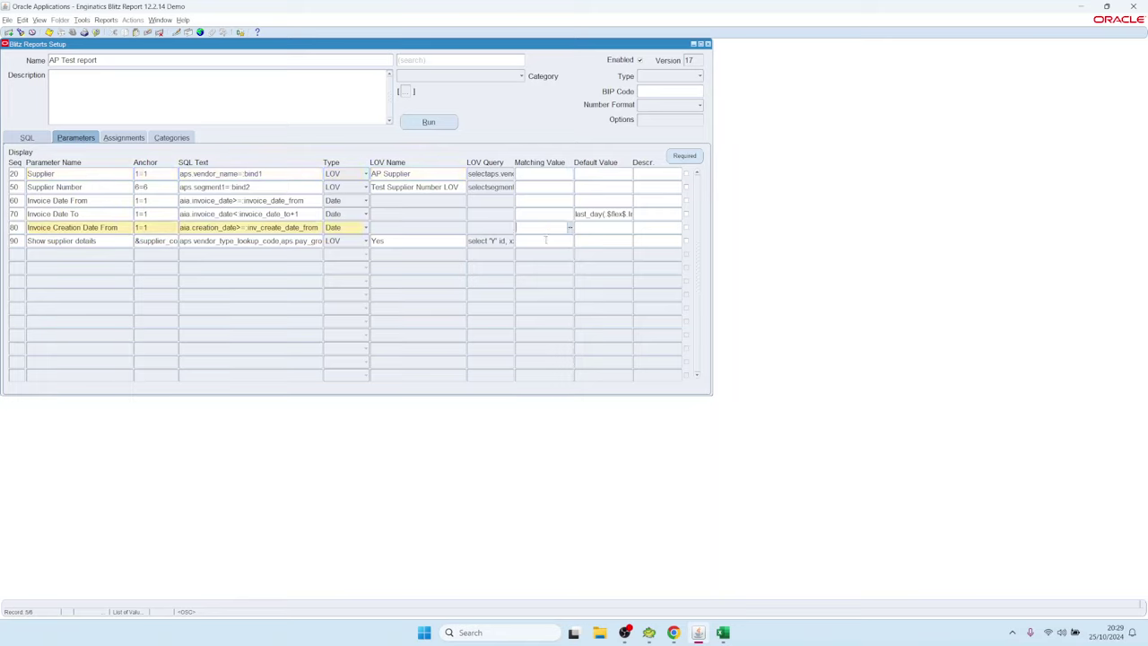
left_click(565, 241)
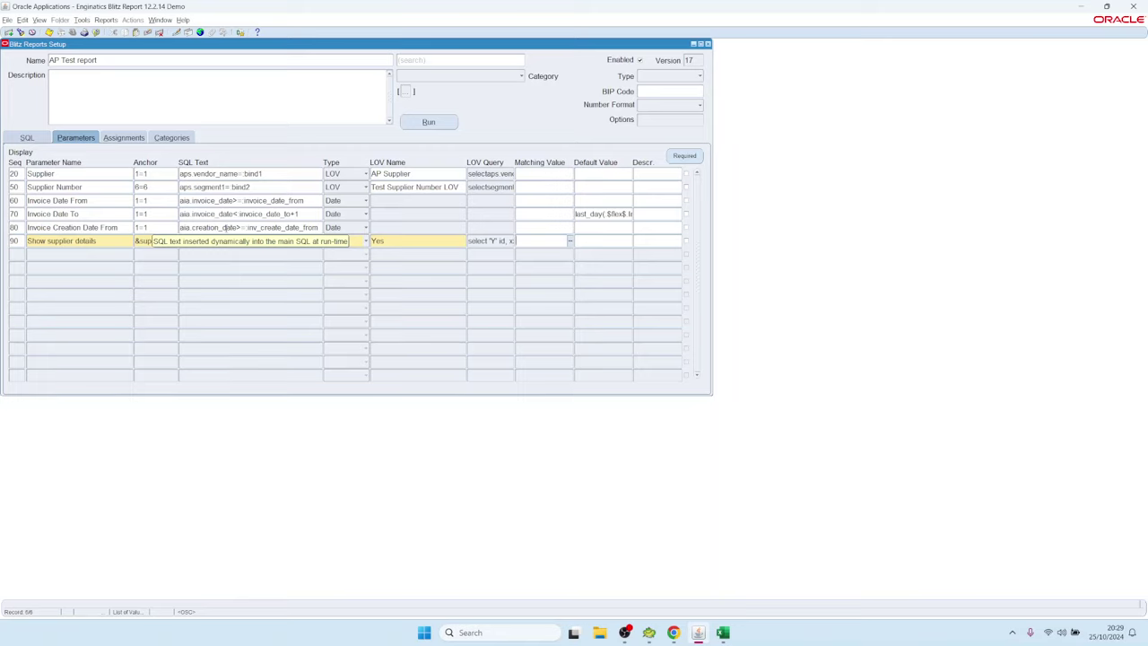
left_click(224, 227)
left_click(97, 228)
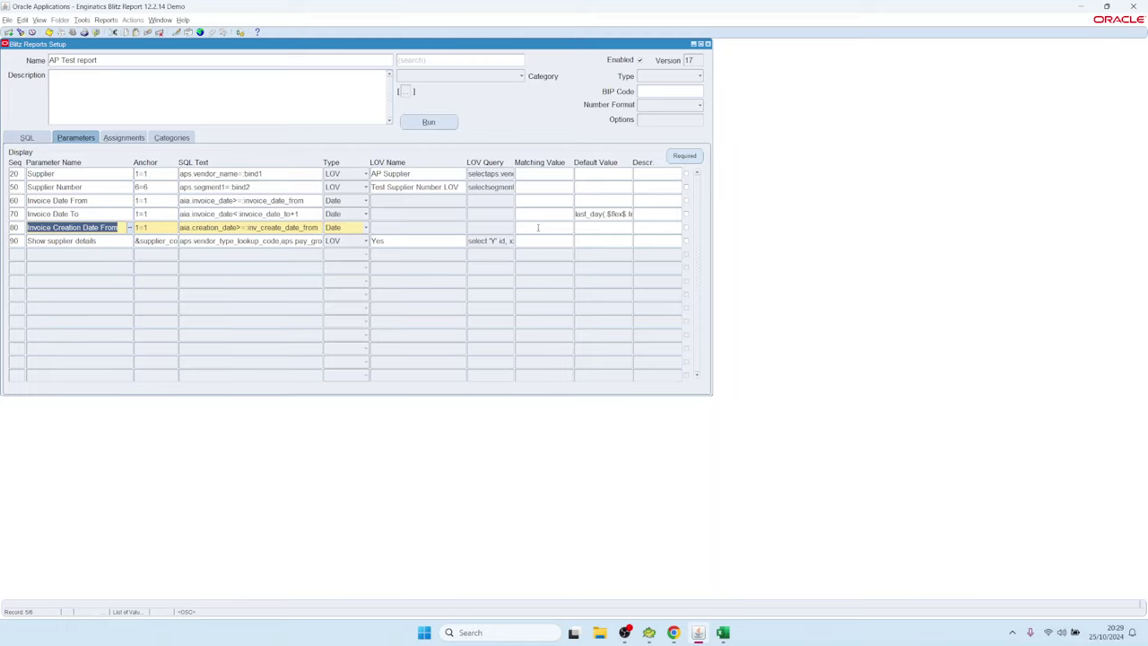
Step: Compare the SQL text of Invoice Creation Date From with Show supplier details, and recheck the matching value of Invoice Creation Date From
left_click(242, 229)
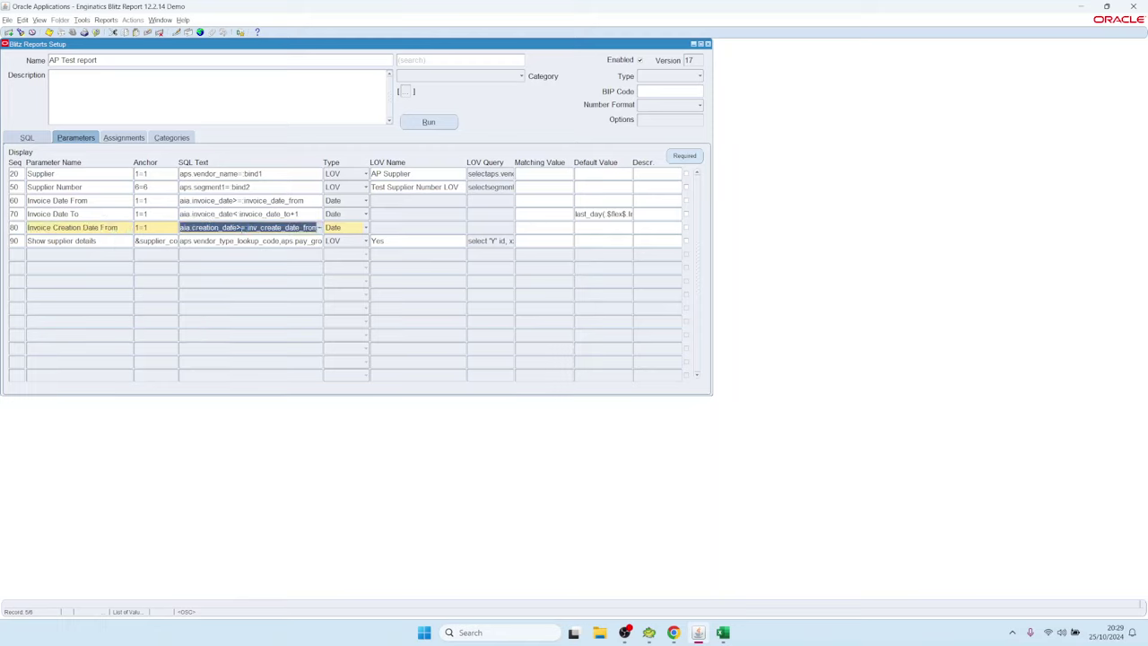
left_click(229, 241)
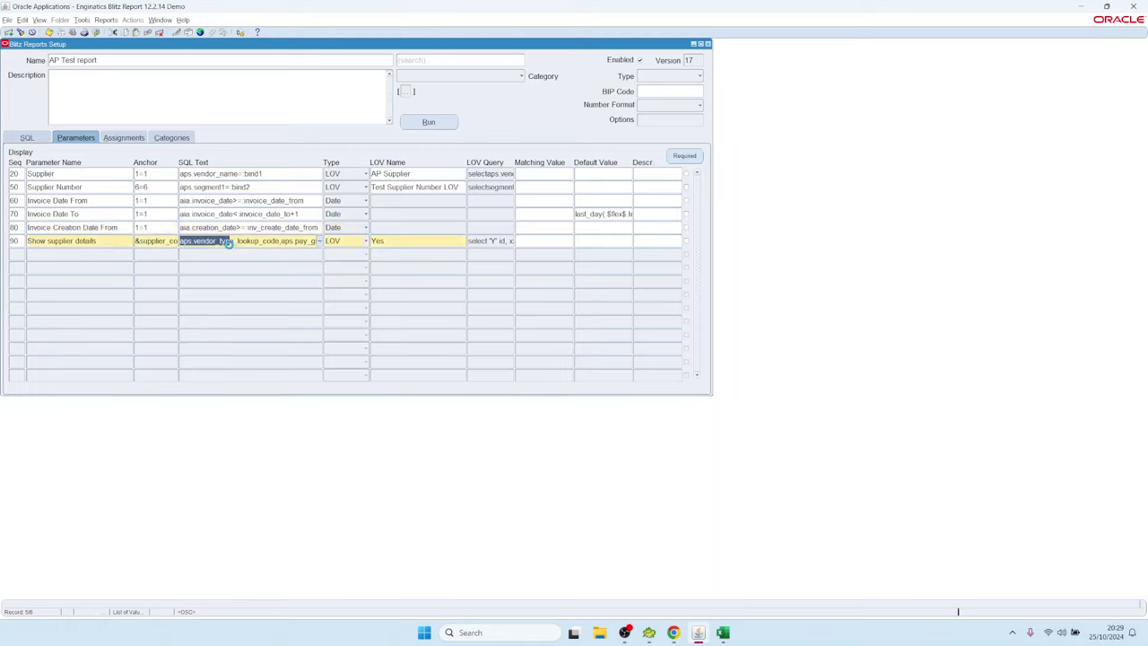
left_click(551, 228)
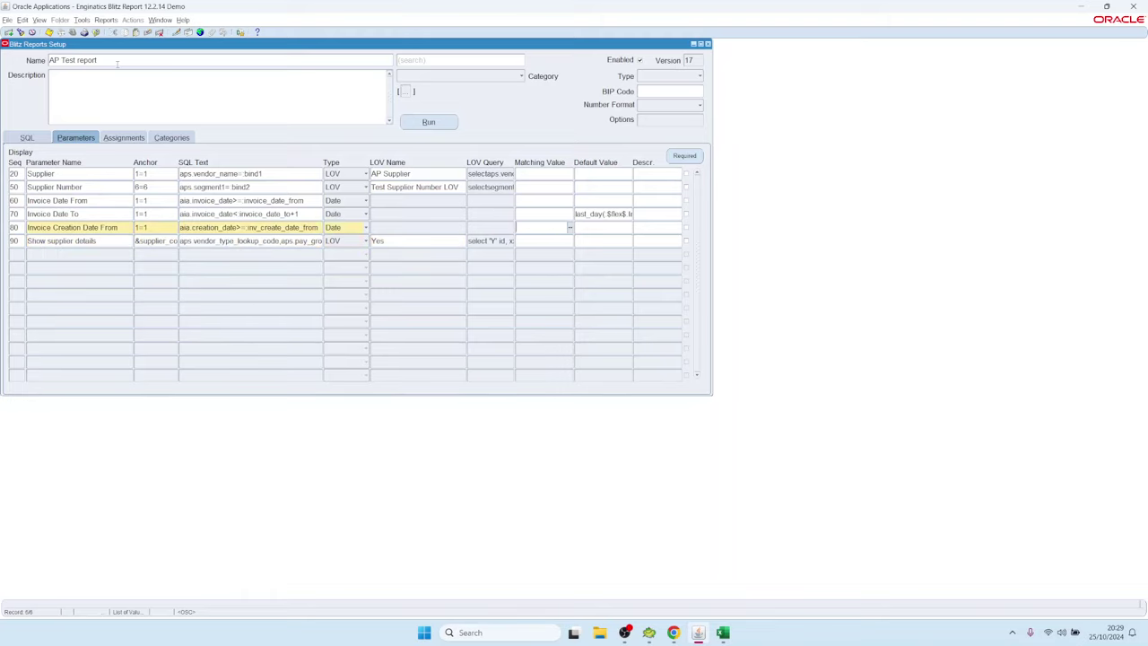
Step: Search the report list for "ap in" and load AP Invoices and Lines in the report setup
left_click(115, 60)
key("ctrl+l")
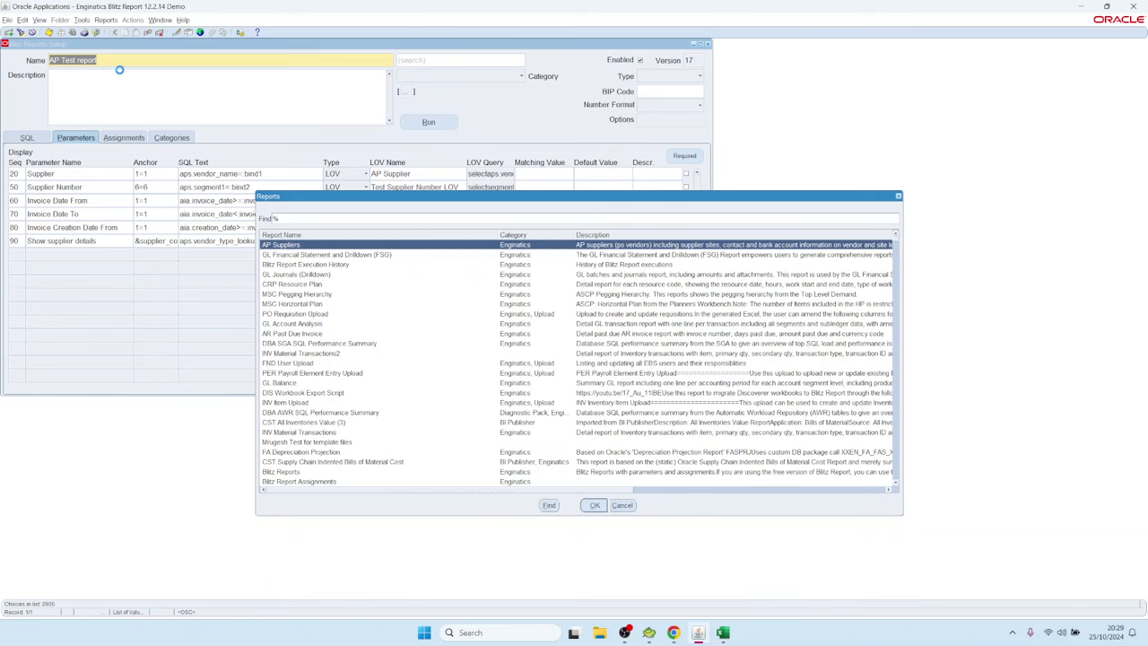
type("ap in")
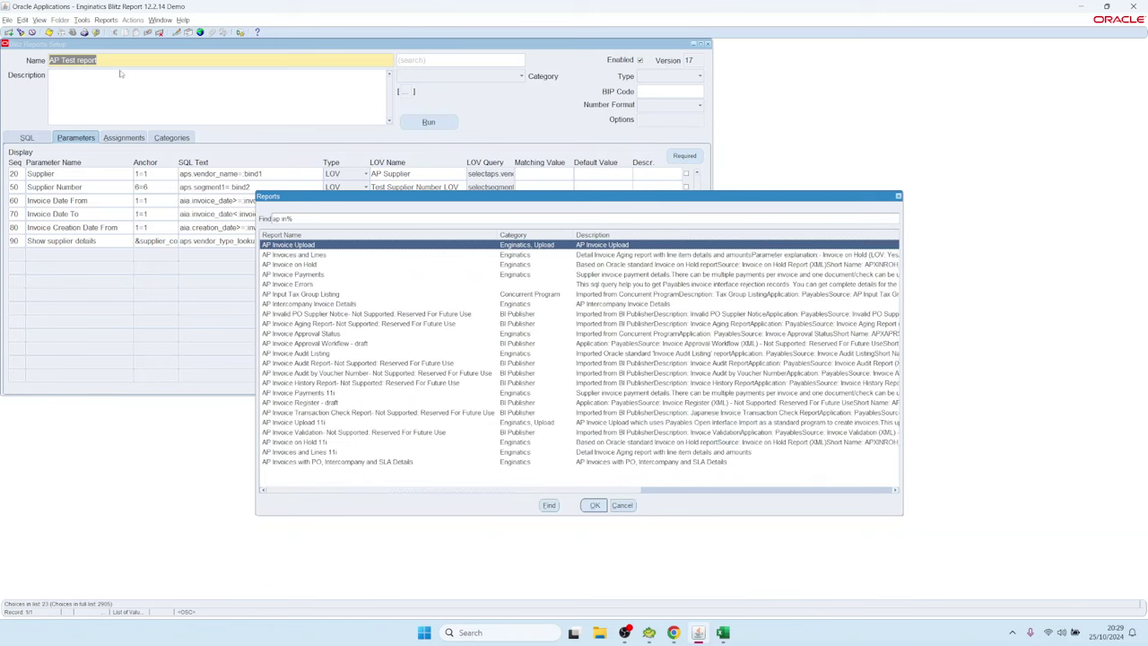
key("Down")
key("Return")
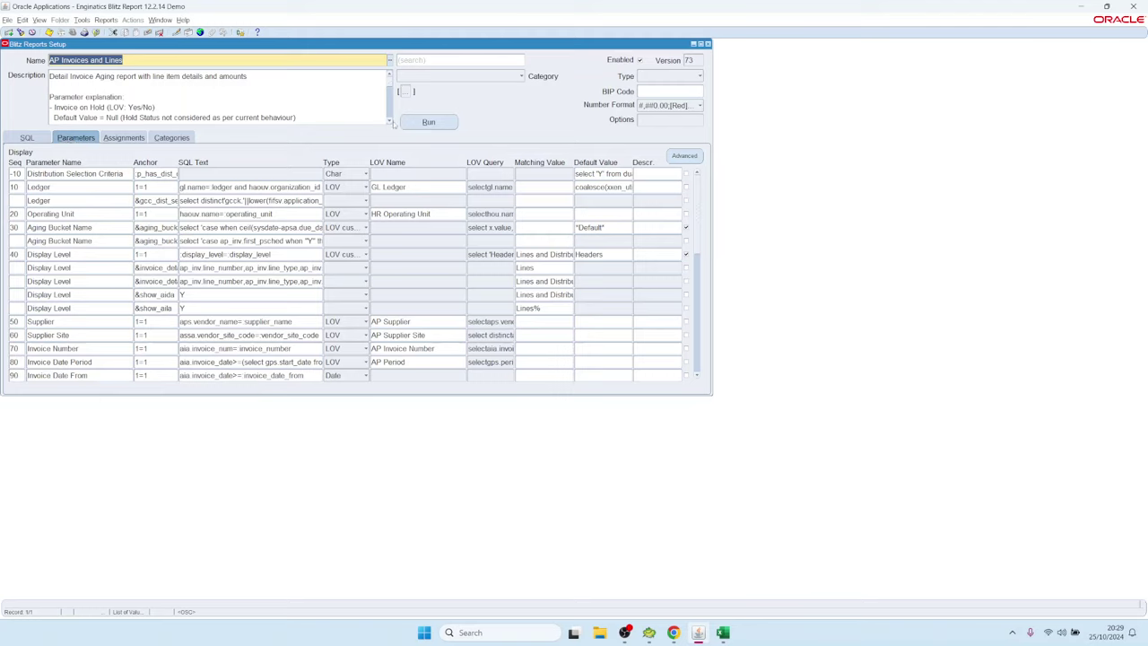
Step: Open the run form for AP Invoices and Lines and review the Display Level options Headers, Lines, and Lines and Distributions without changing the value
left_click(427, 121)
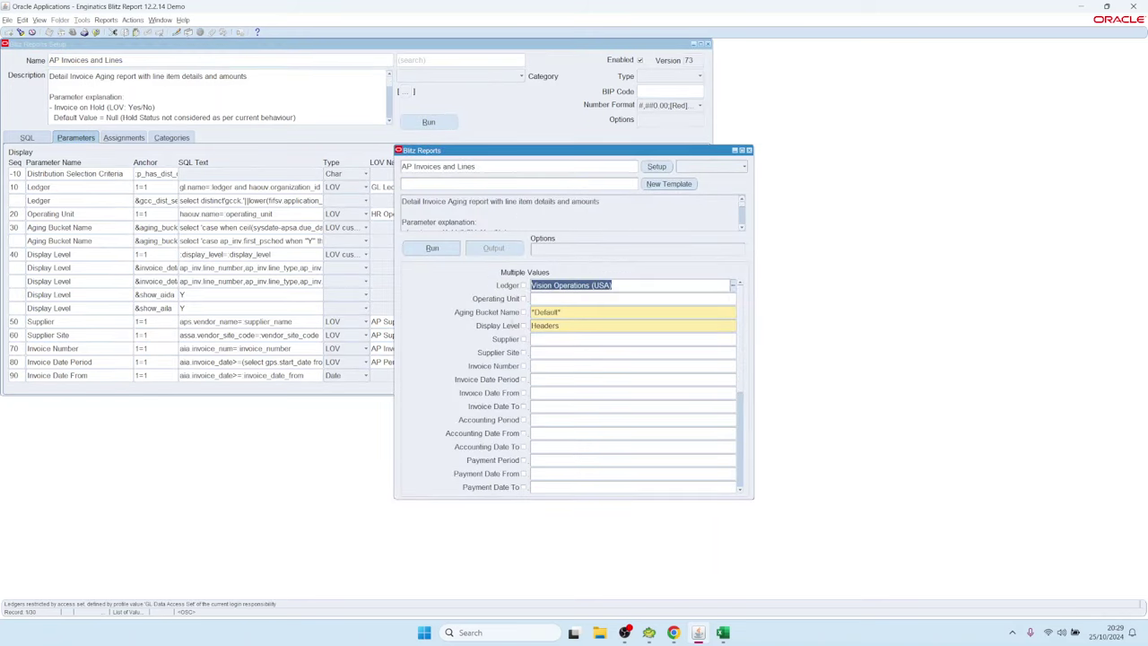
left_click(544, 326)
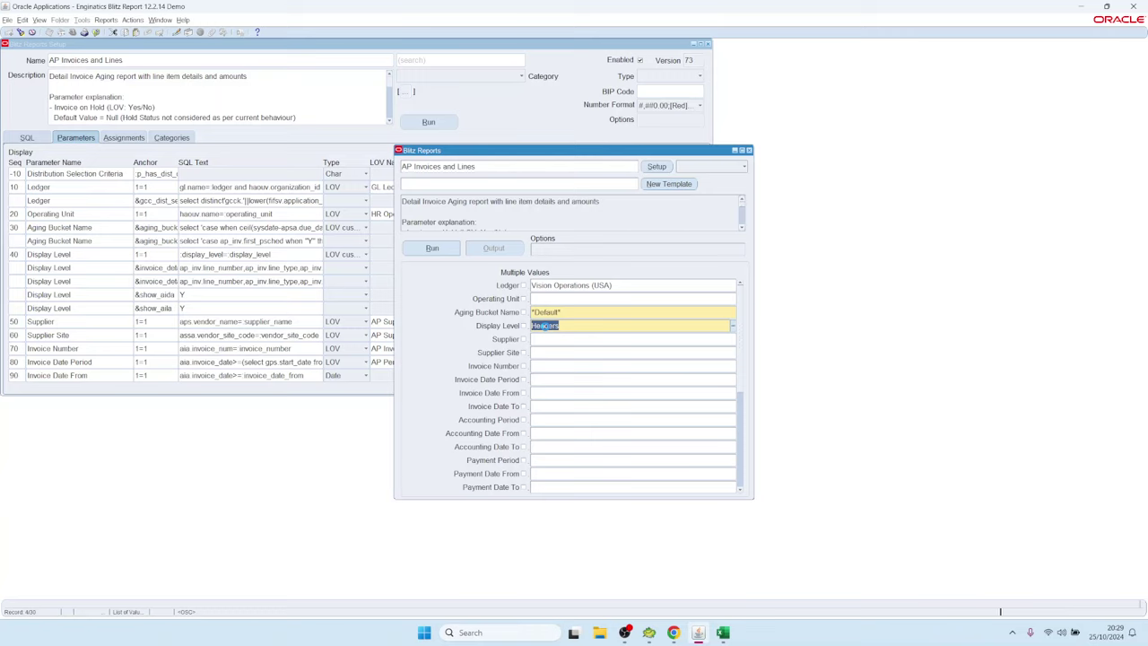
double_click(545, 325)
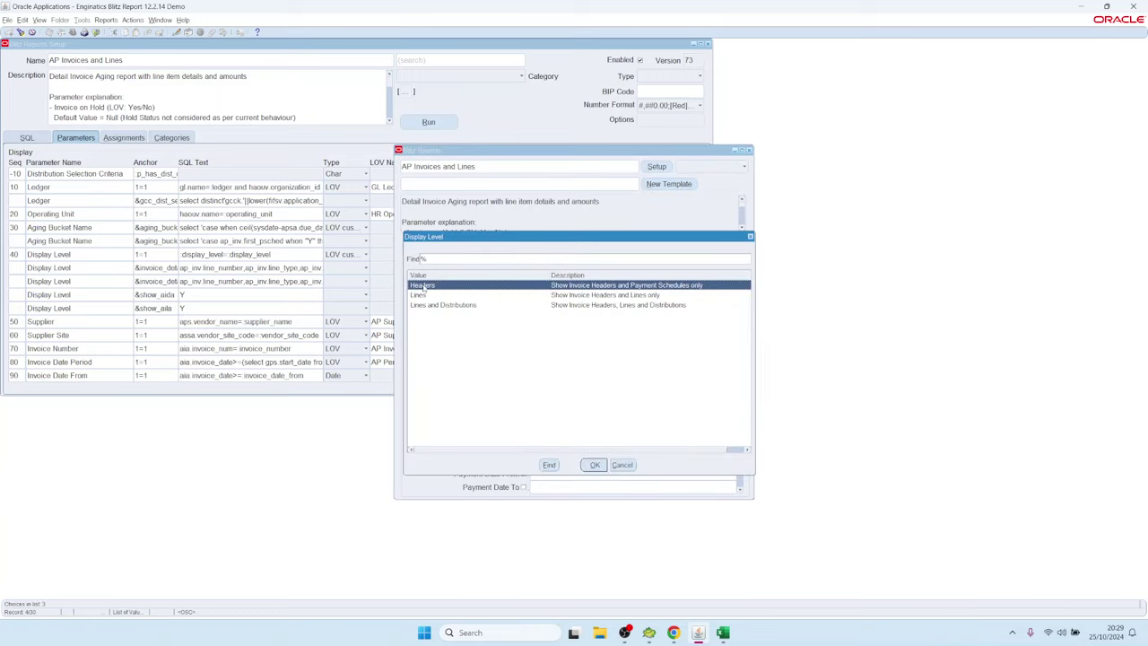
left_click(423, 296)
left_click(440, 307)
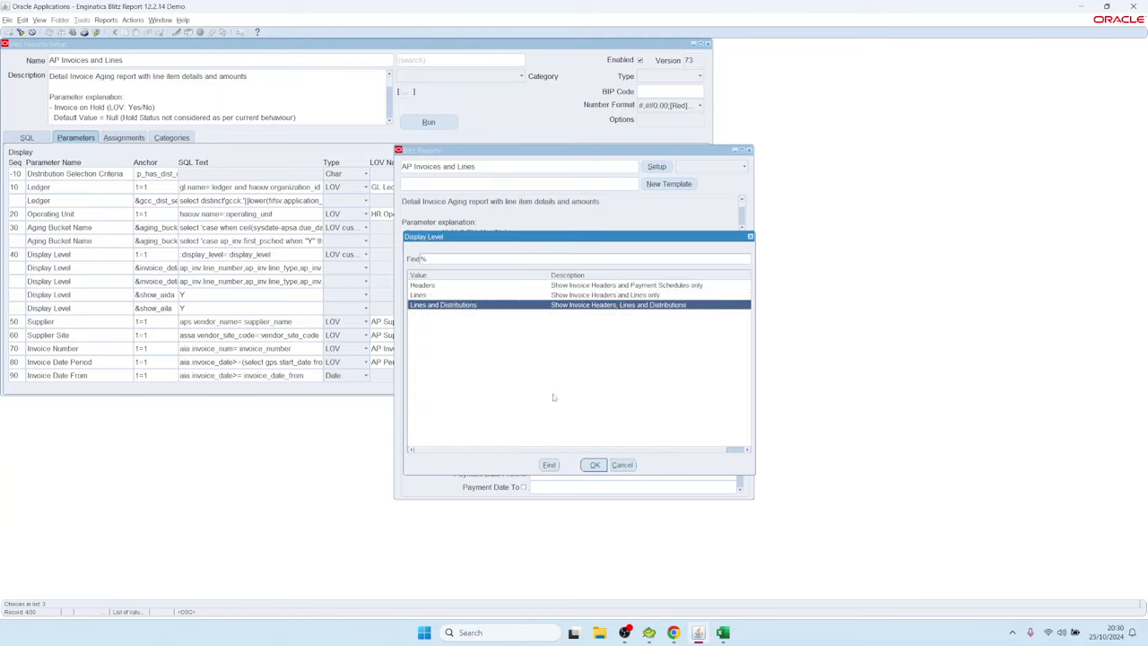
left_click(424, 285)
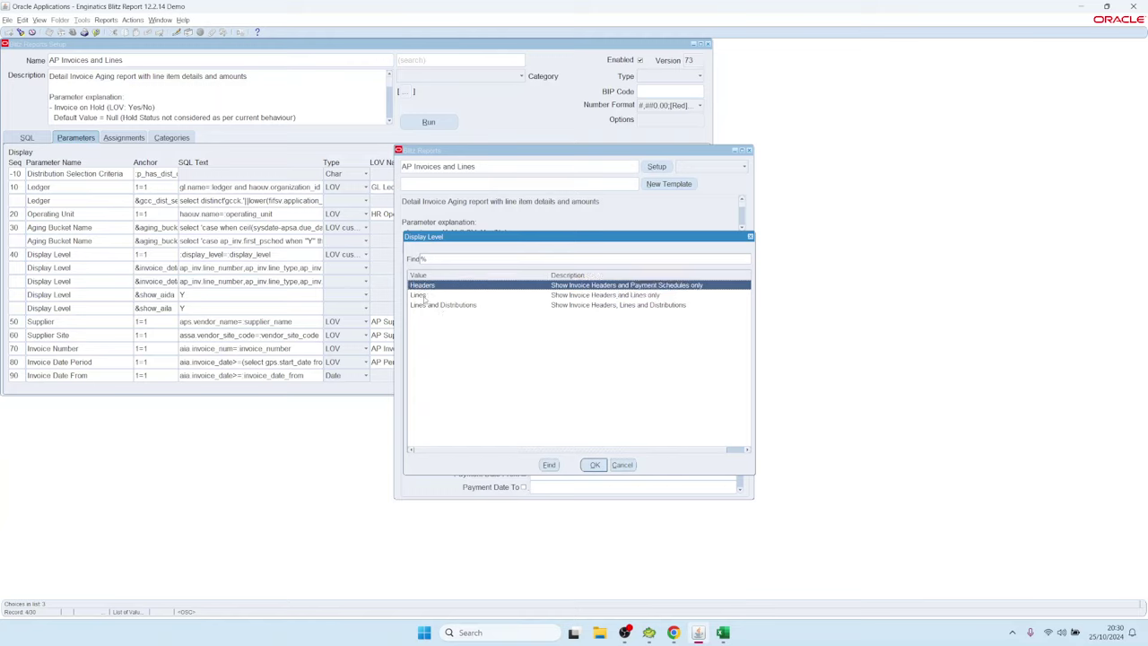
left_click(423, 296)
left_click(427, 307)
left_click(425, 296)
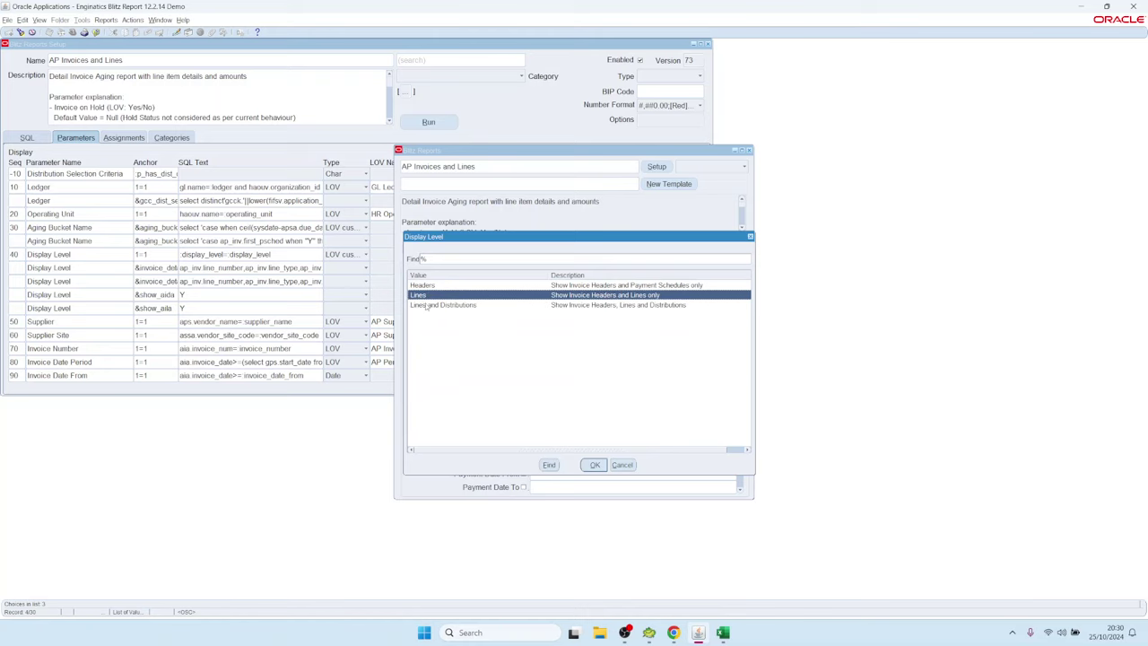
left_click(622, 465)
Step: Return to the report setup and compare the display sequence of the first Display Level row with the Display Level rows below it
left_click_drag(536, 152, 419, 137)
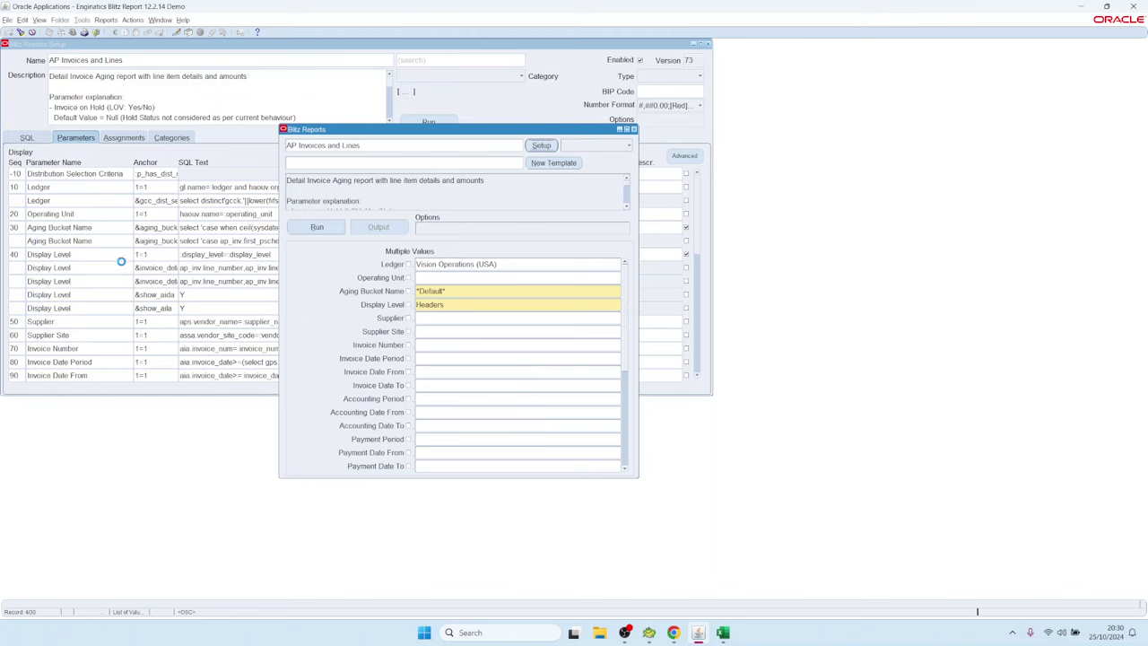
left_click(66, 254)
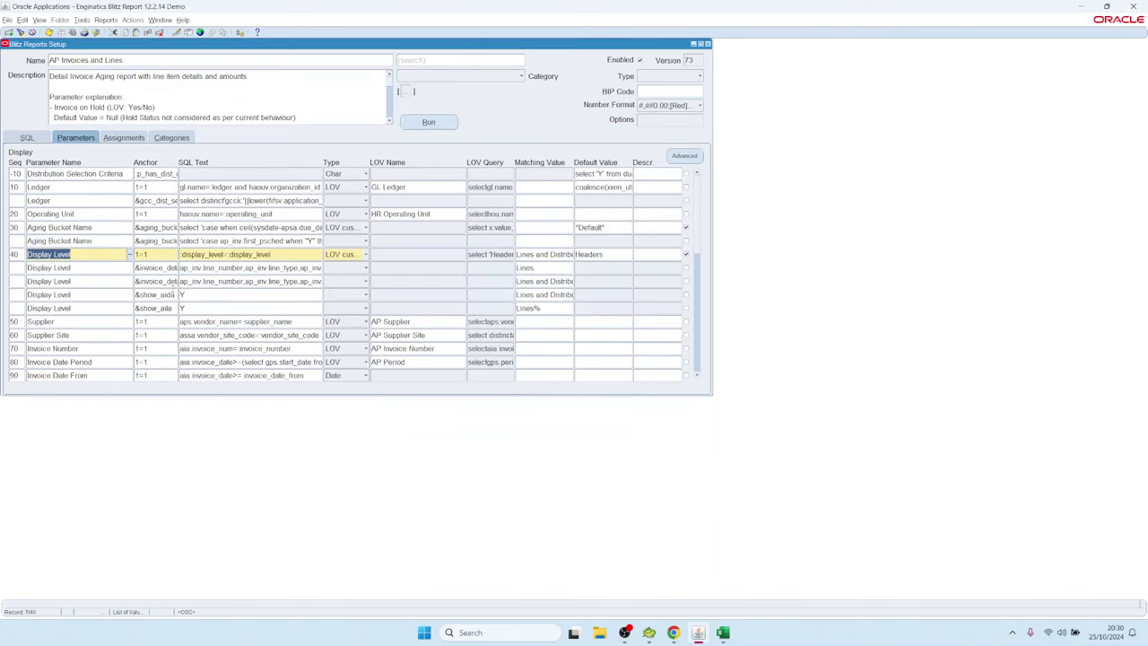
left_click(15, 253)
key("Tab")
key("shift+Tab")
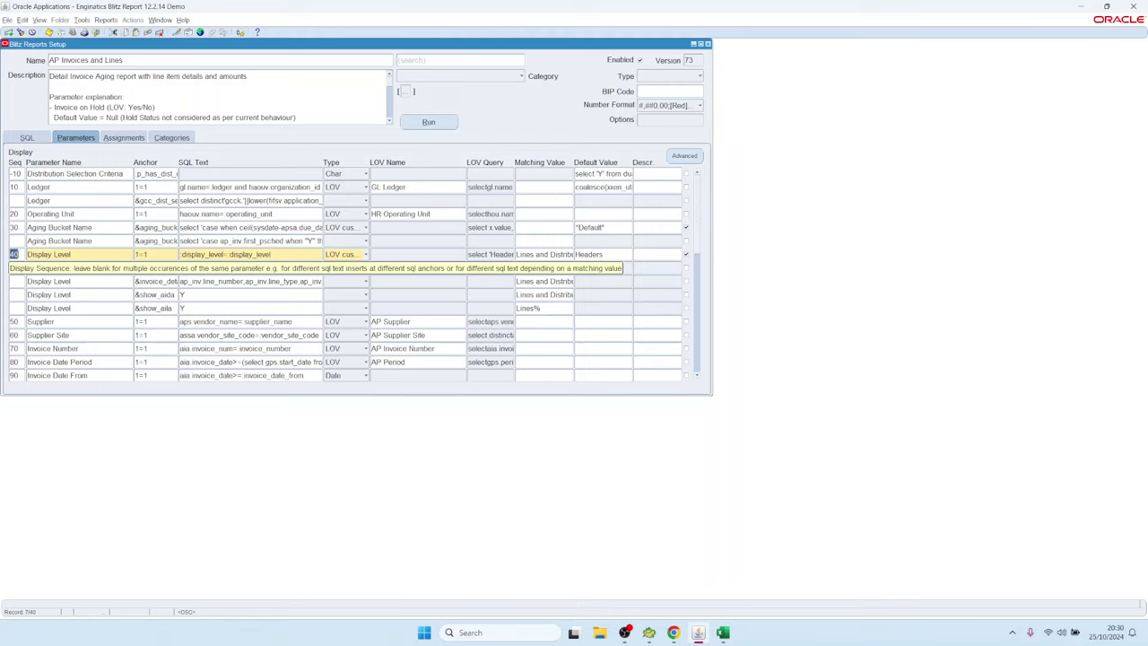
key("Down")
key("Down")
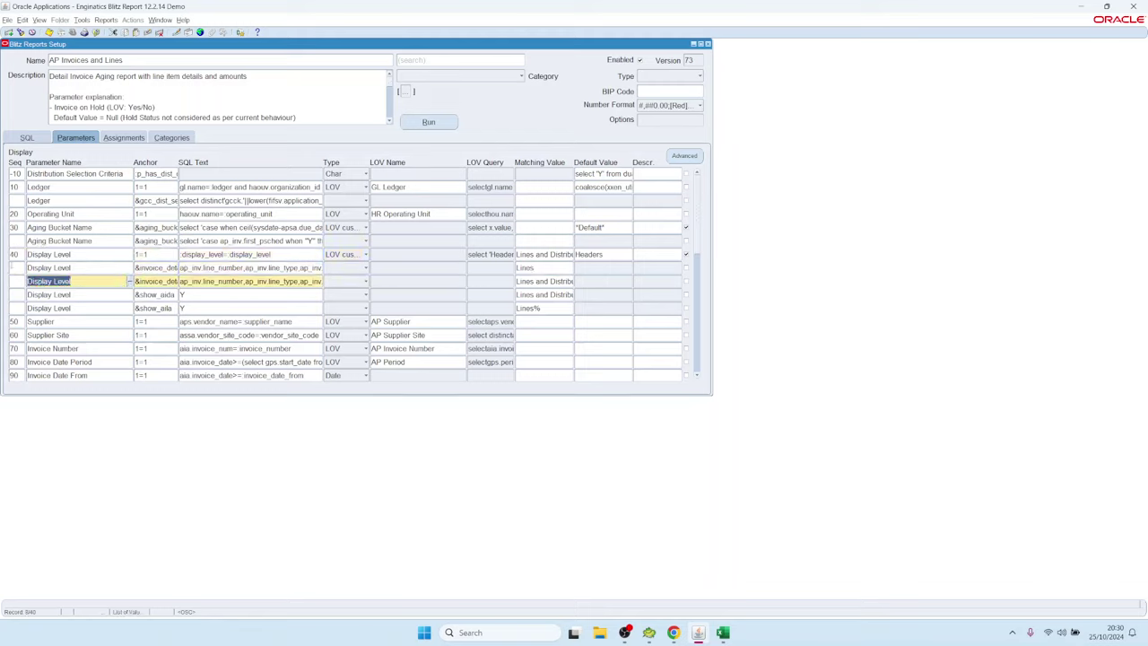
key("shift+Tab")
Step: Examine the full anchor of the second Display Level row, which has the matching value Lines
key("Up")
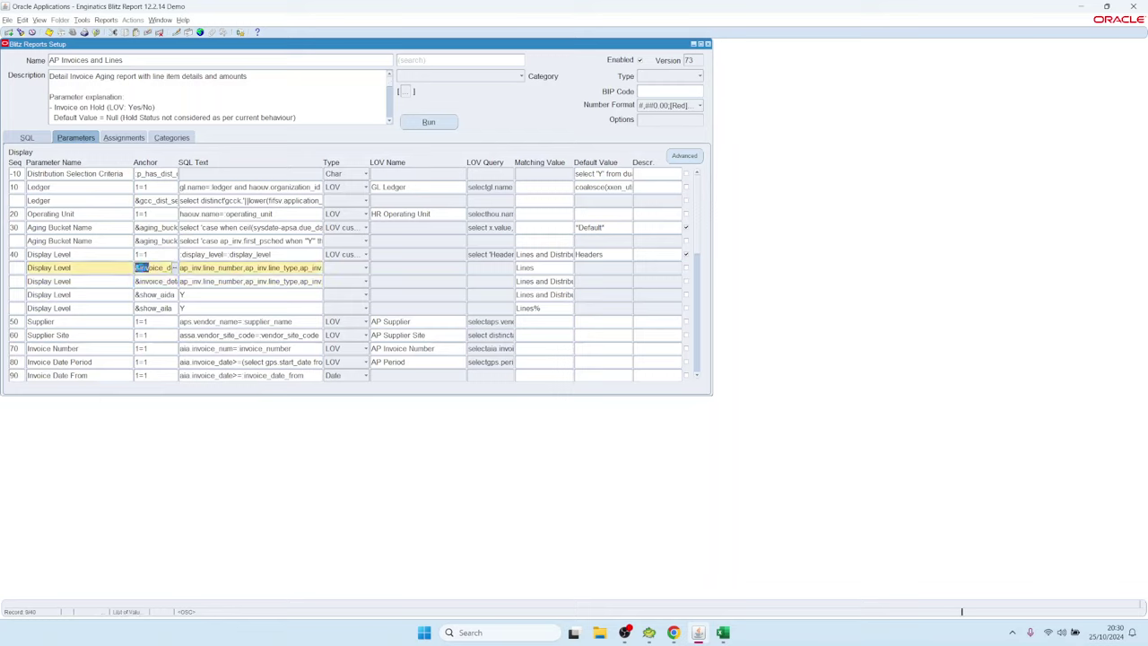
key("shift+End")
key("shift+Right")
key("shift+Home")
Step: Show the SQL of AP Invoices and Lines in the large text editor and enlarge the editor window
left_click(34, 138)
left_click(154, 251)
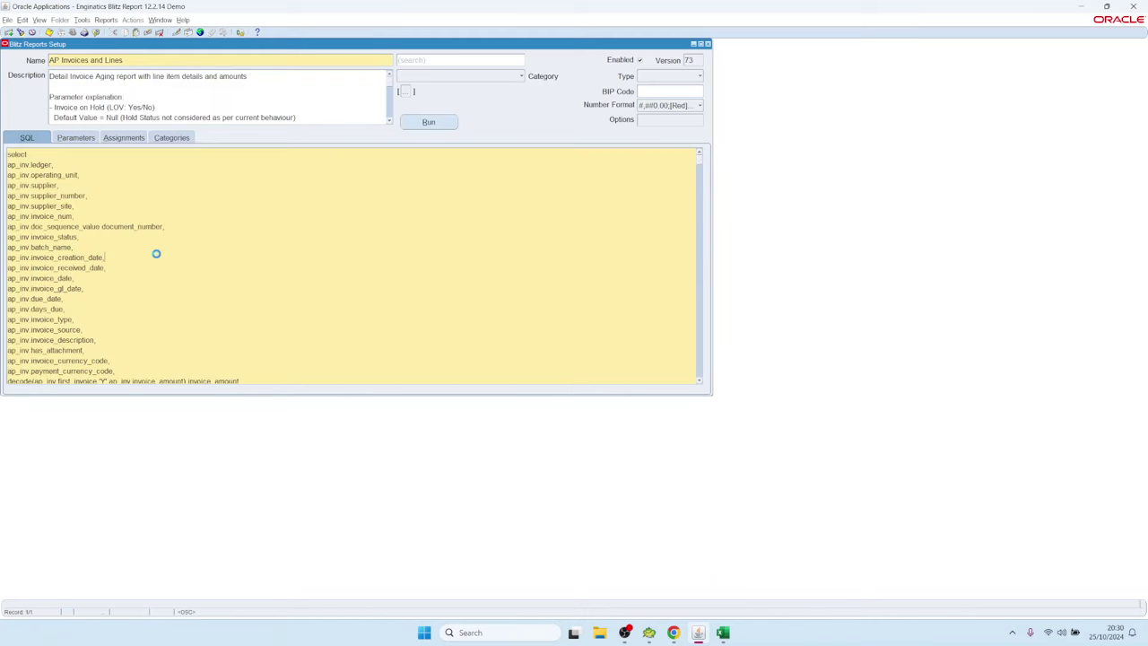
scroll(149, 247, "down", 5)
scroll(152, 224, "down", 5)
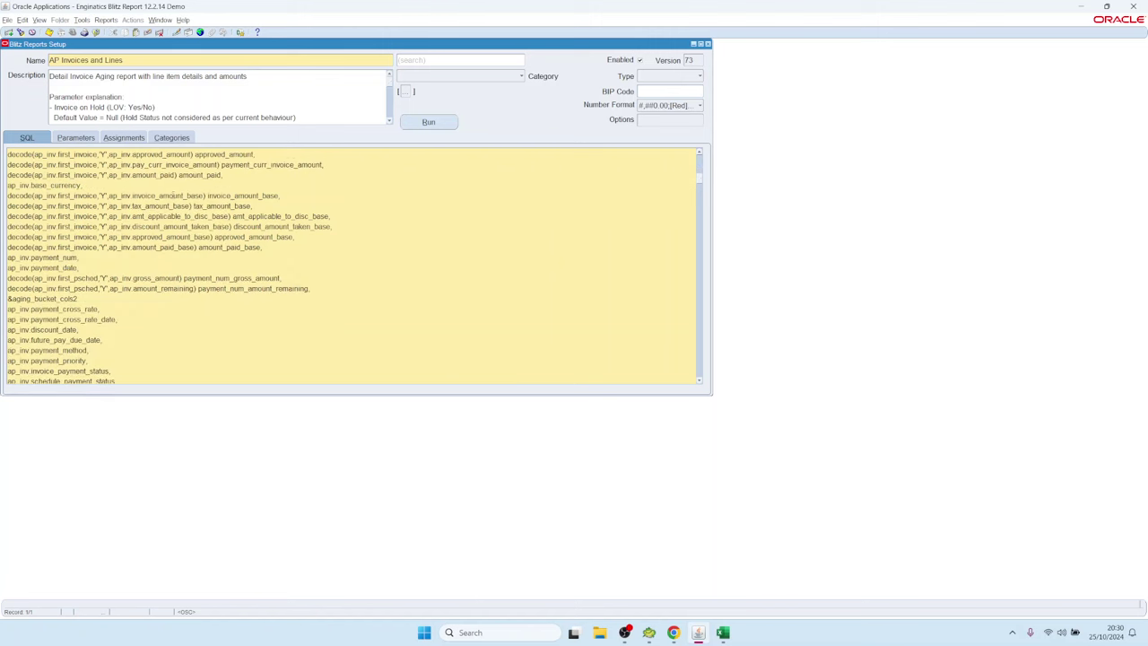
double_click(177, 240)
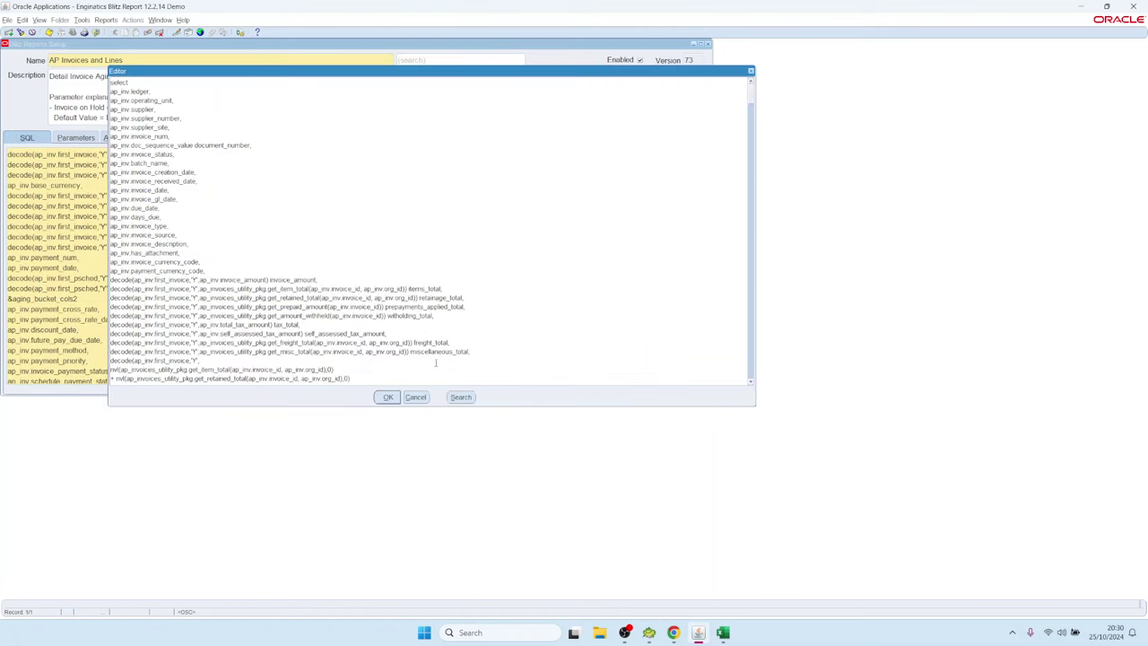
left_click_drag(743, 407, 1070, 559)
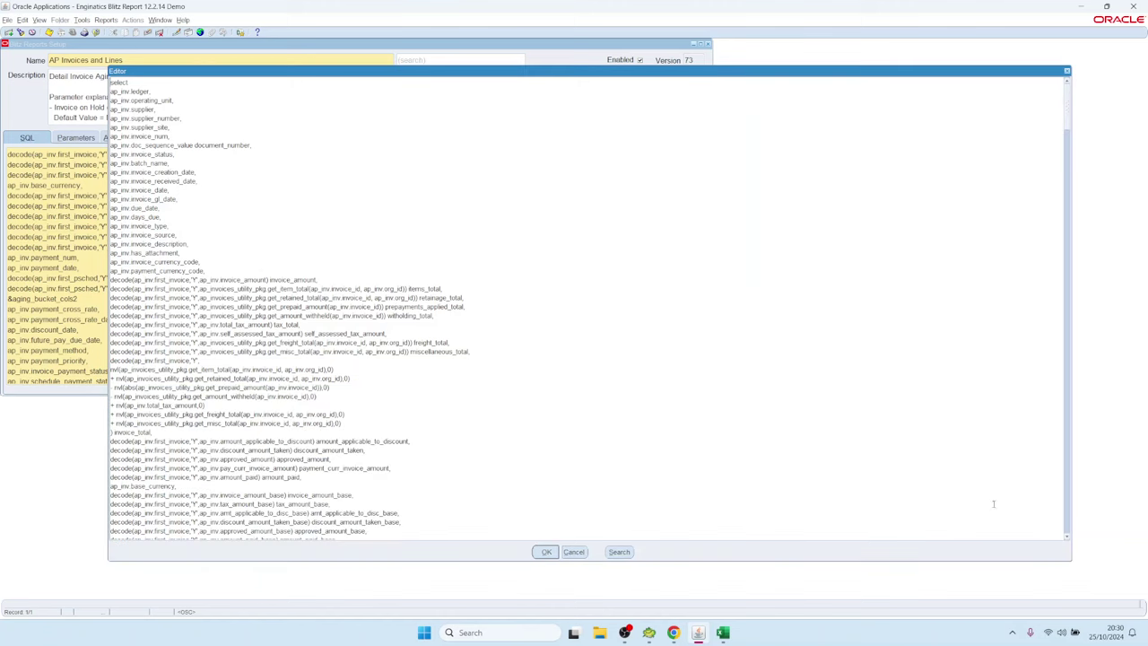
Step: Overwrite the ap_inv.operating_unit line with & and search the SQL for & up to the &invoice_detail_columns reference
left_click_drag(110, 90, 228, 96)
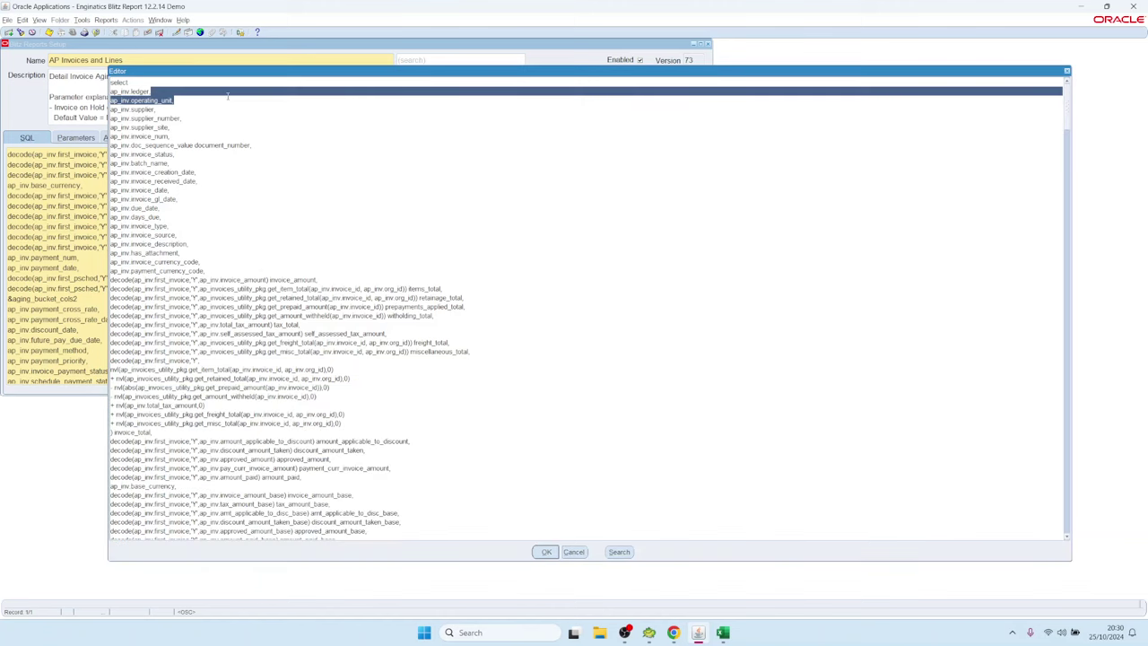
type("&")
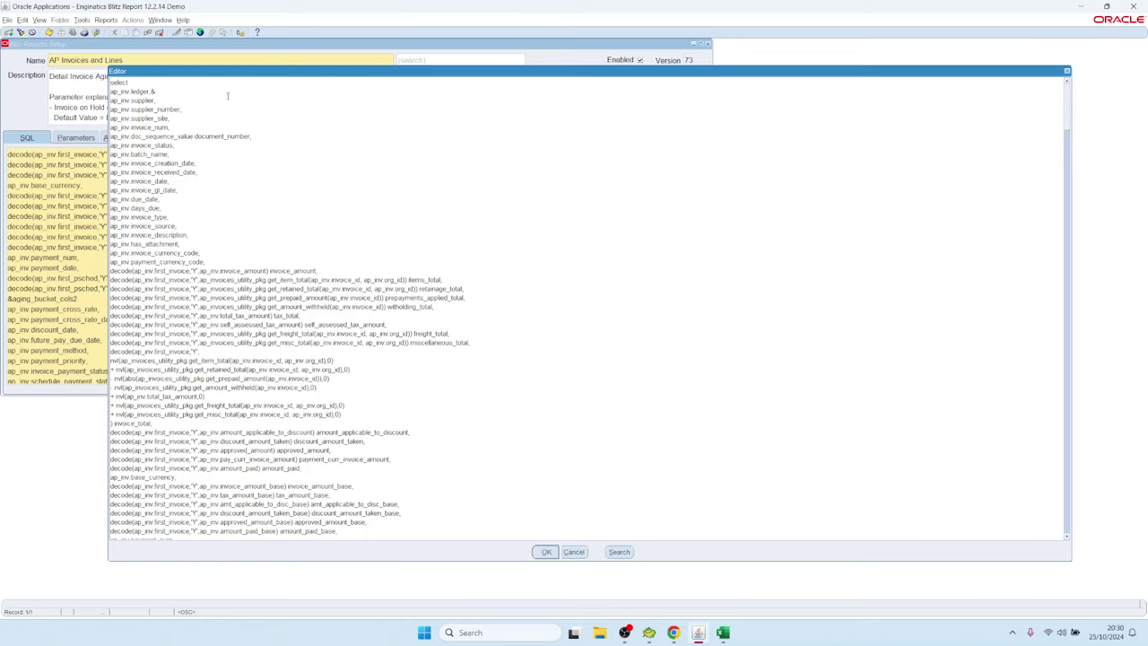
key("alt+s")
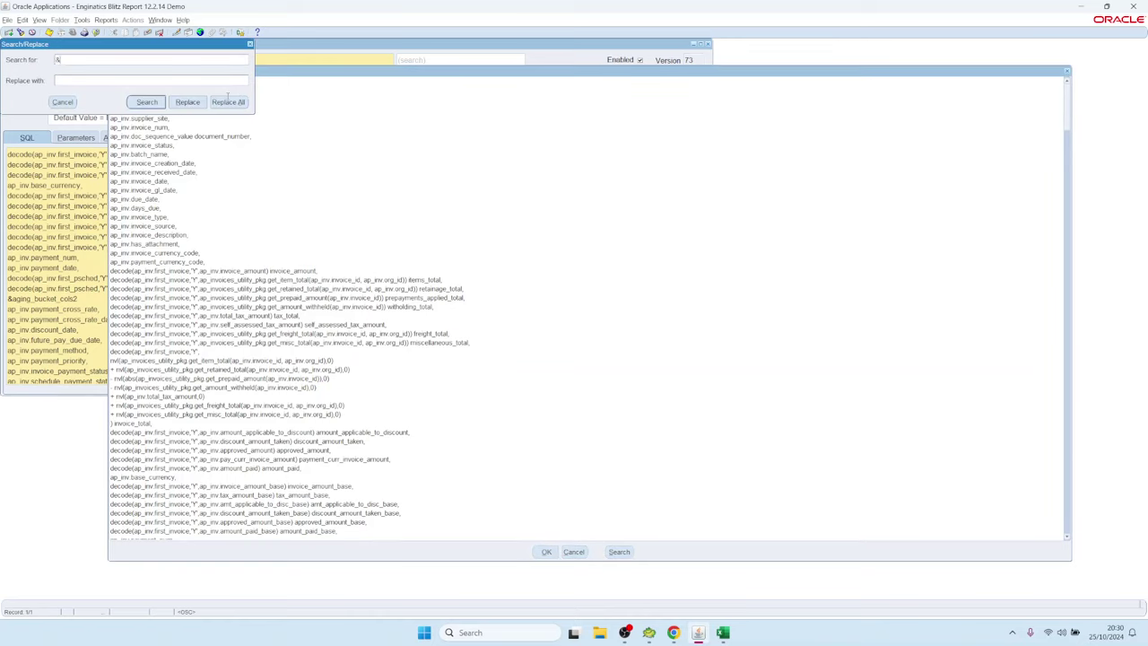
key("Return")
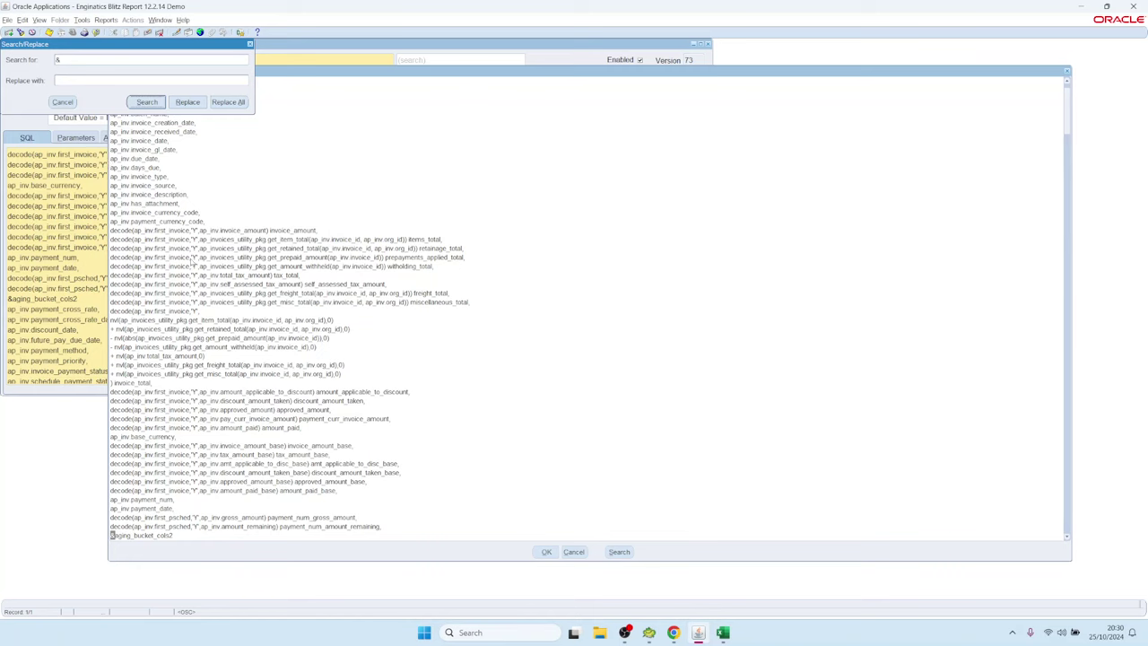
left_click(155, 103)
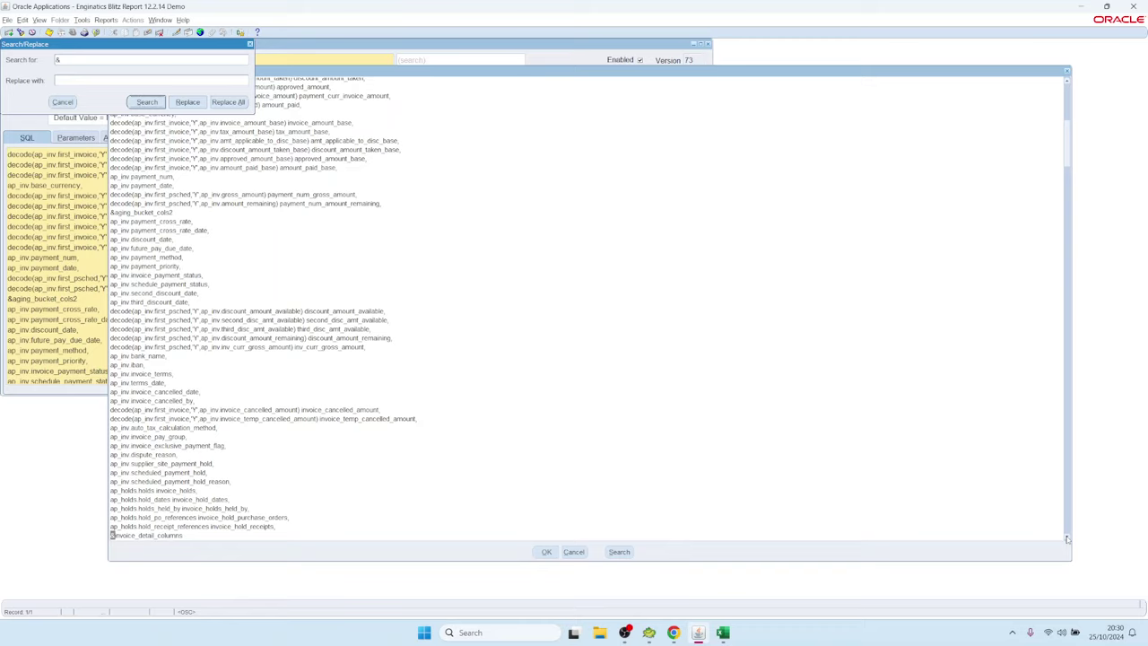
Step: Step through the remaining & references in the SQL as far as &show_aila, and close the editor without keeping changes
left_click(155, 102)
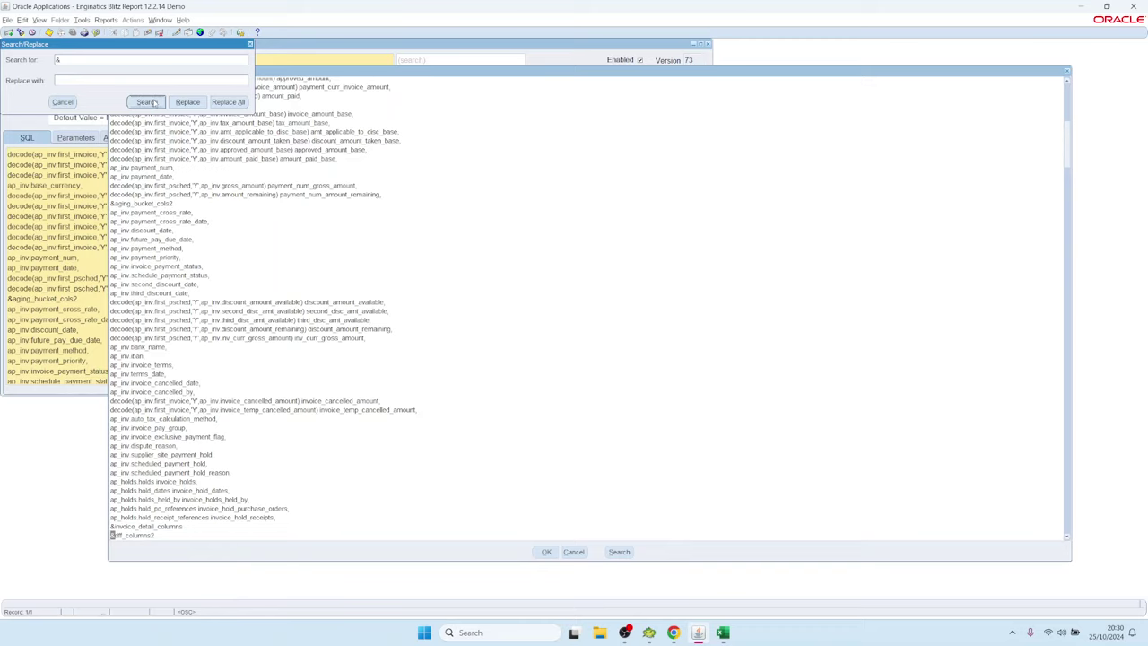
left_click(155, 102)
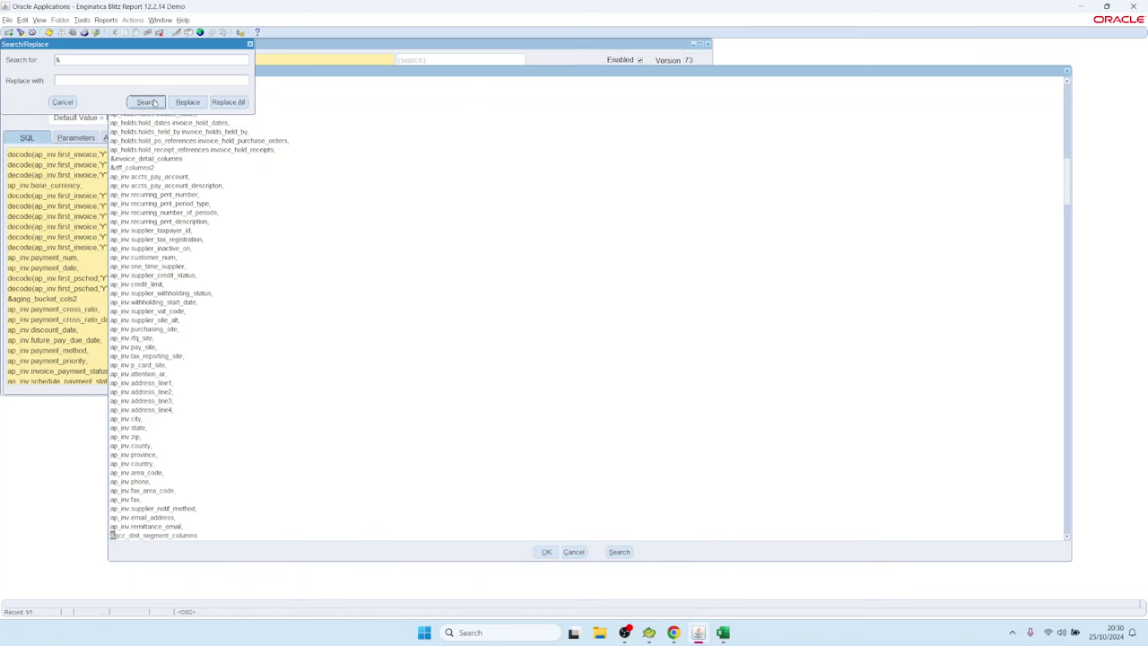
left_click(154, 103)
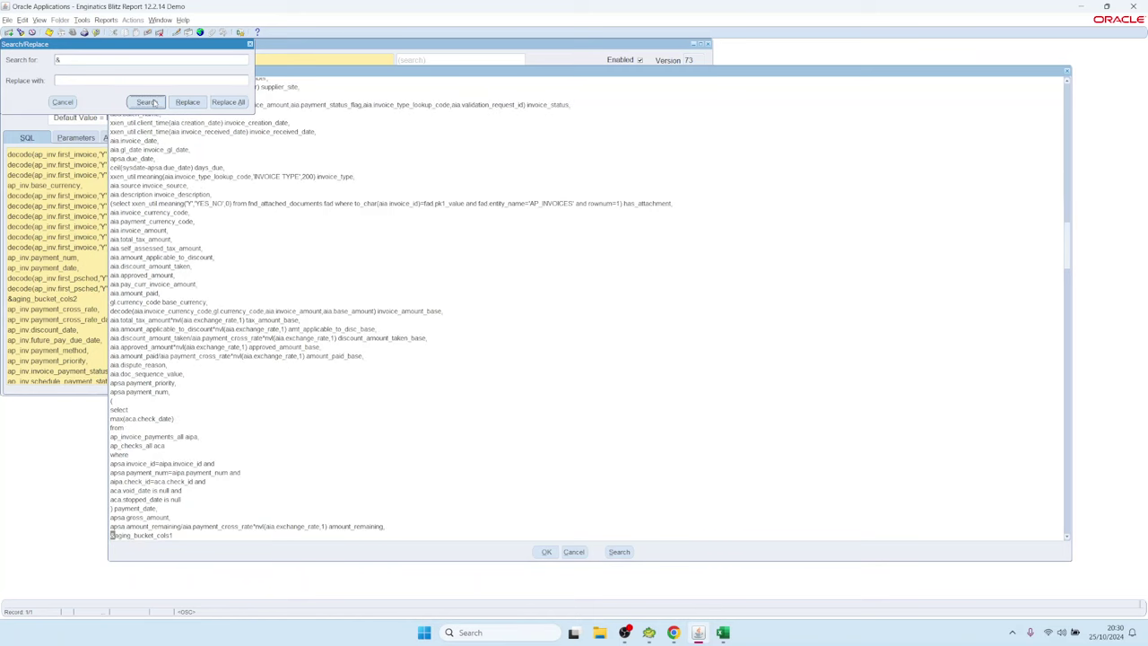
left_click(154, 102)
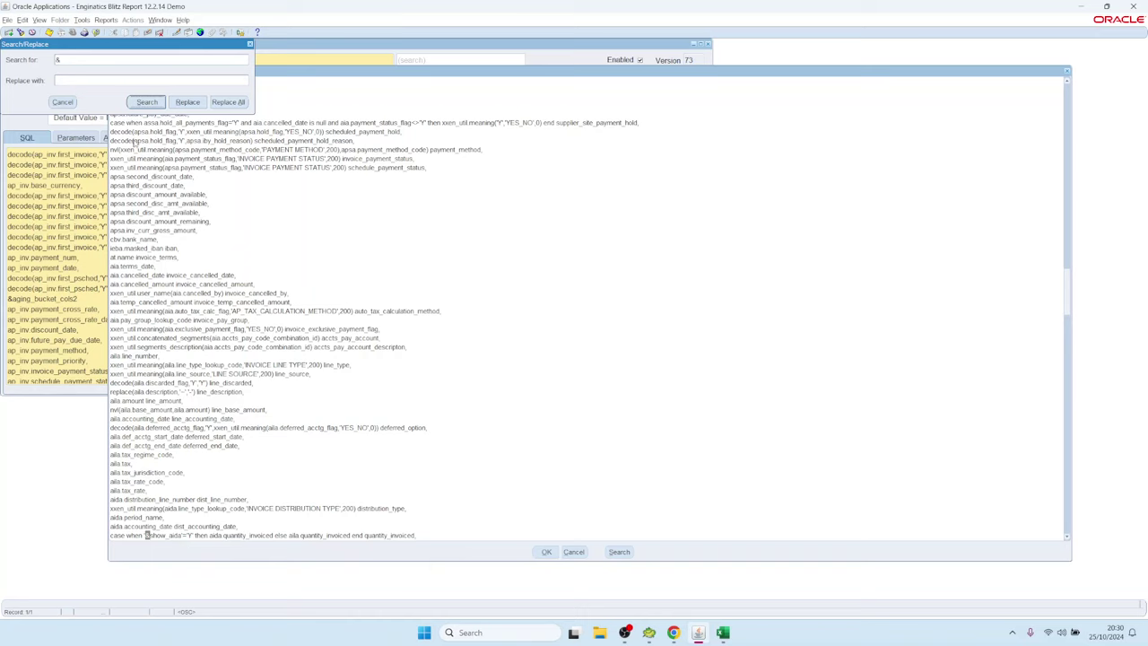
left_click(148, 102)
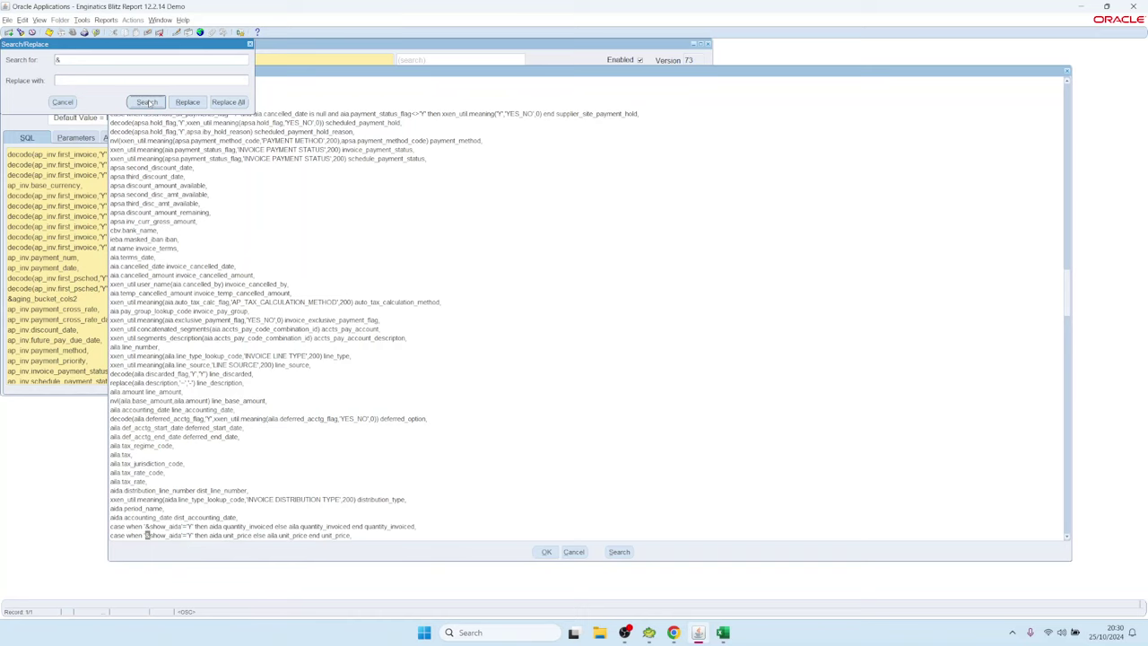
left_click(147, 102)
left_click(148, 102)
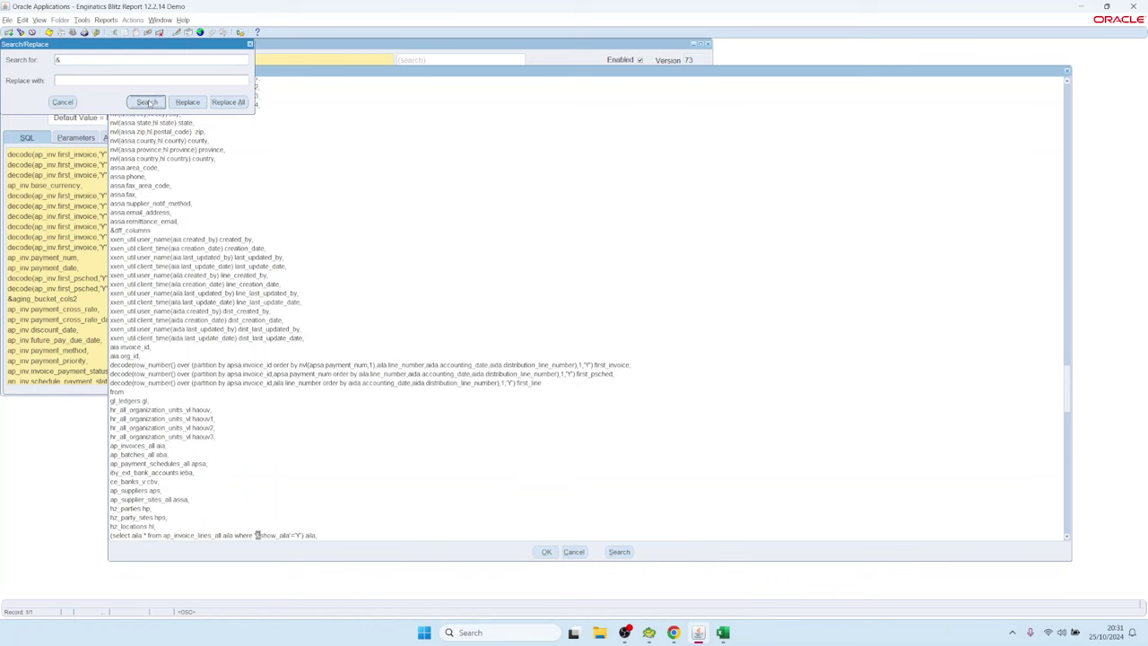
left_click(62, 102)
left_click(572, 551)
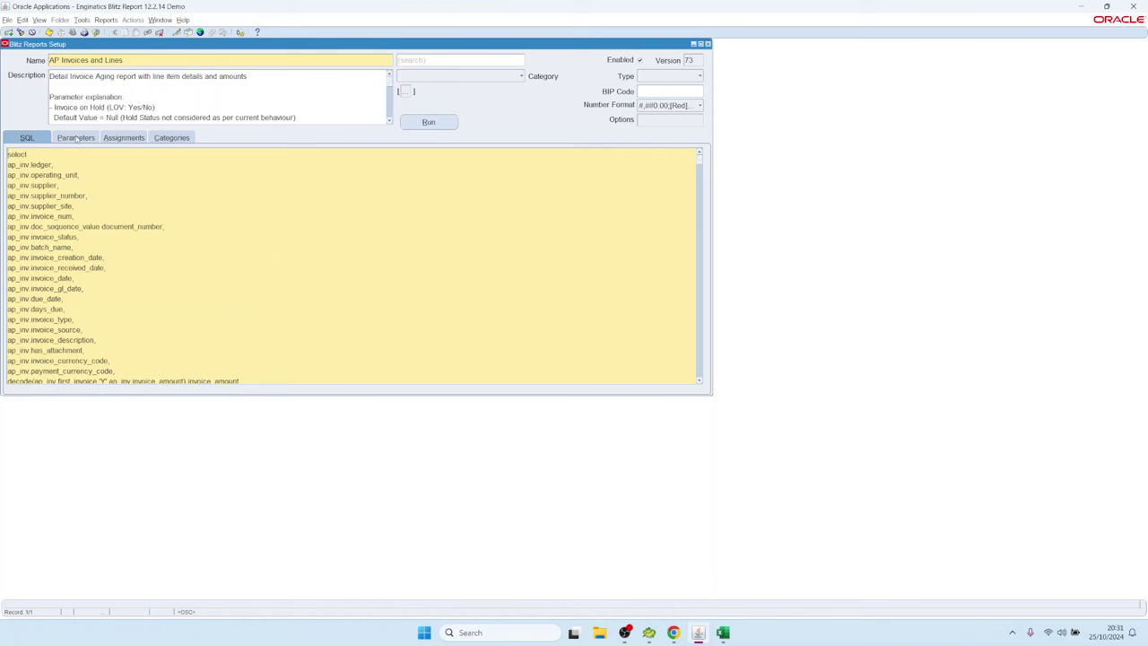
Step: Return to the parameter list and examine the anchor of the third Display Level row, which has the matching value Lines and Distributions
left_click(77, 137)
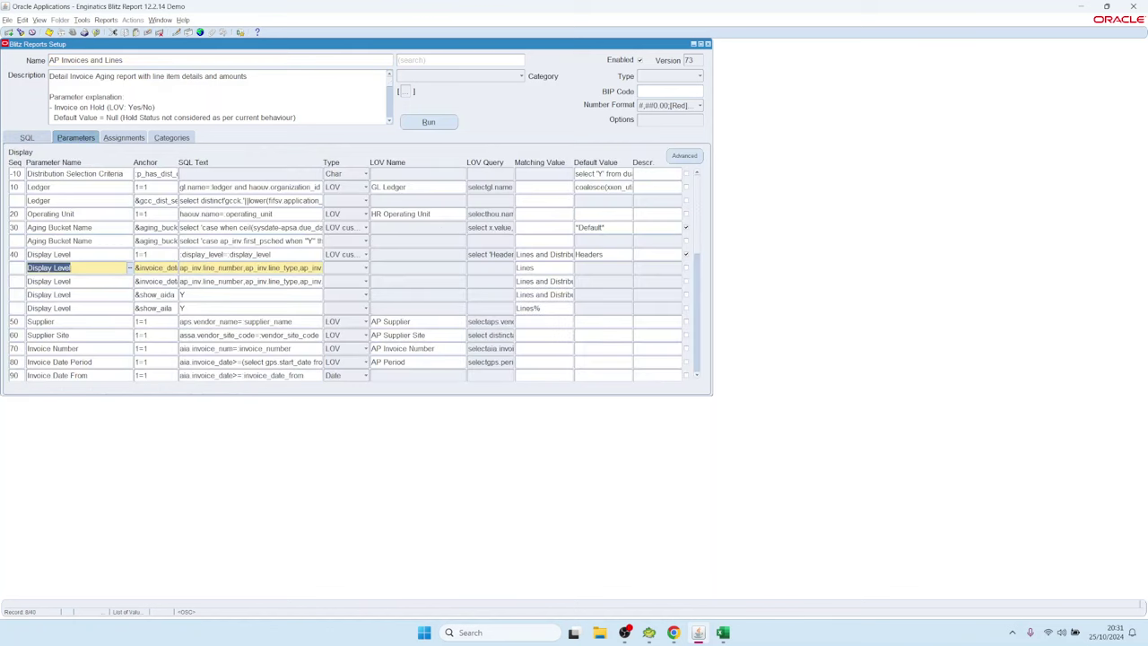
key("Up")
left_click(153, 281)
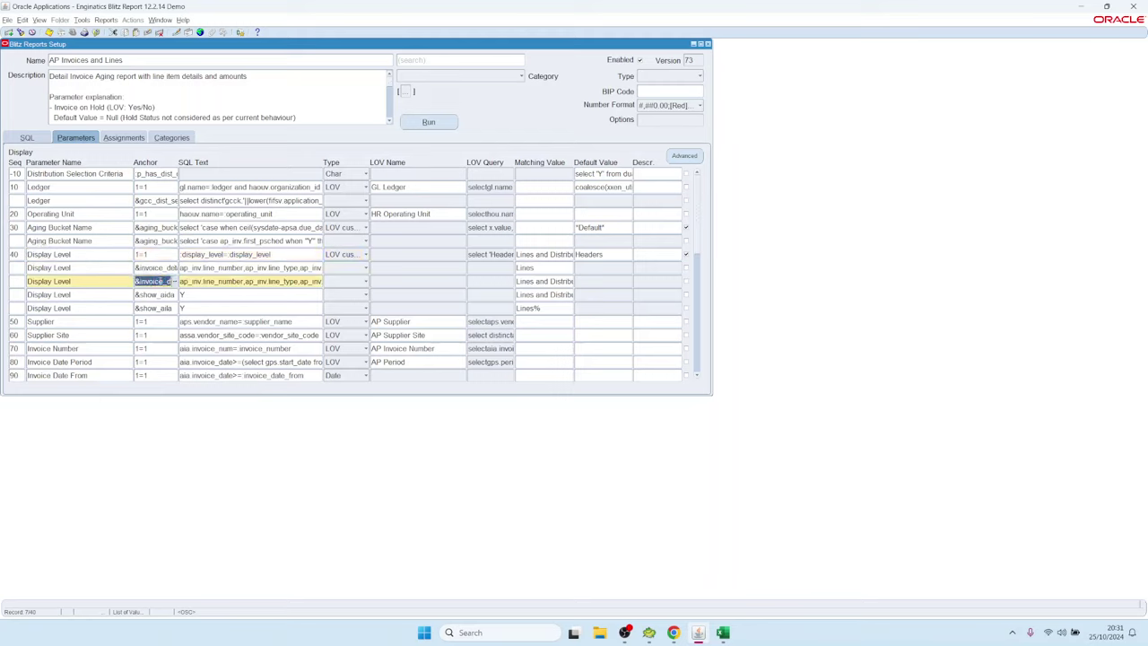
Step: Examine the line columns in the SQL text of the Display Level row matching Lines in the large editor, and close it with the text intact
left_click(235, 267)
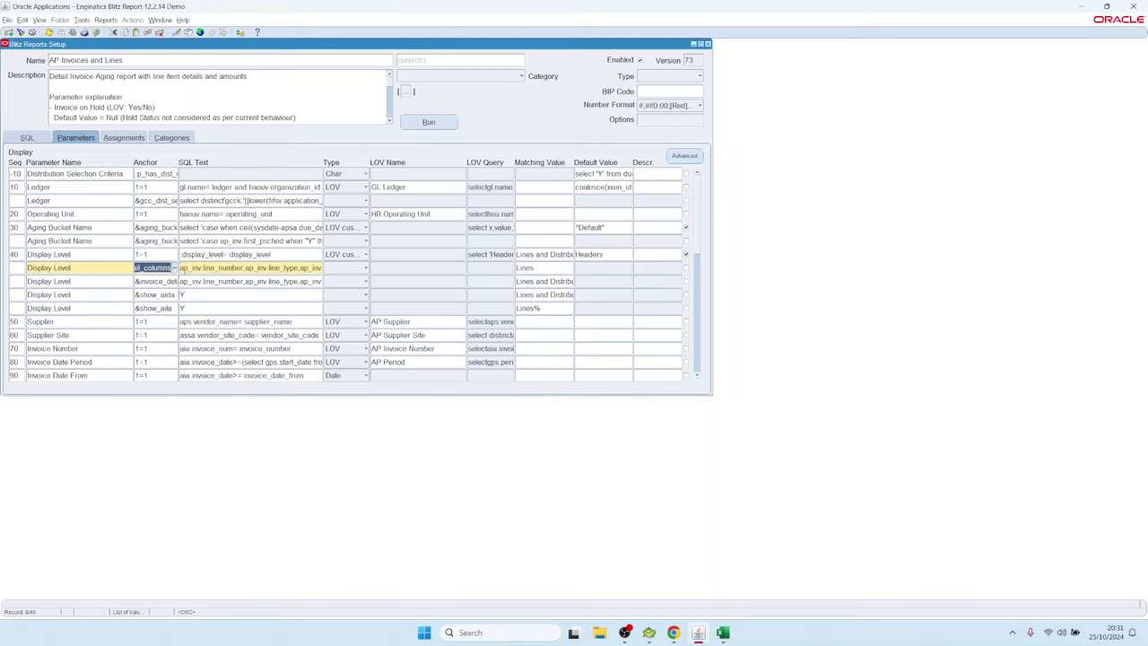
key("shift+End")
left_click(217, 267)
key("ctrl+e")
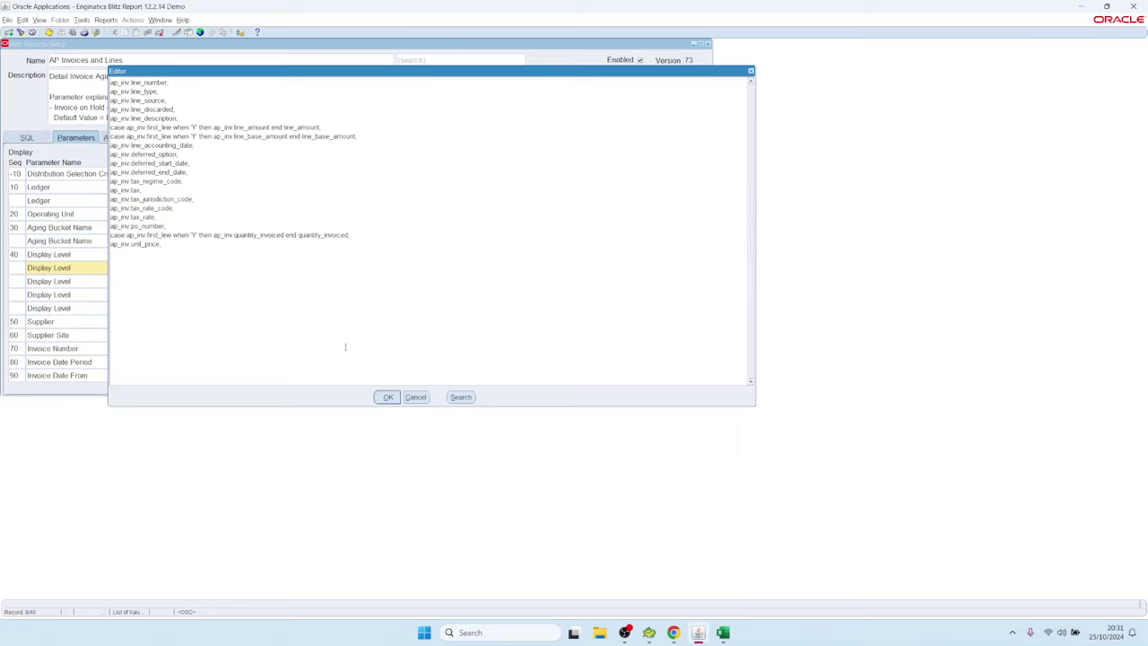
key("ctrl+a")
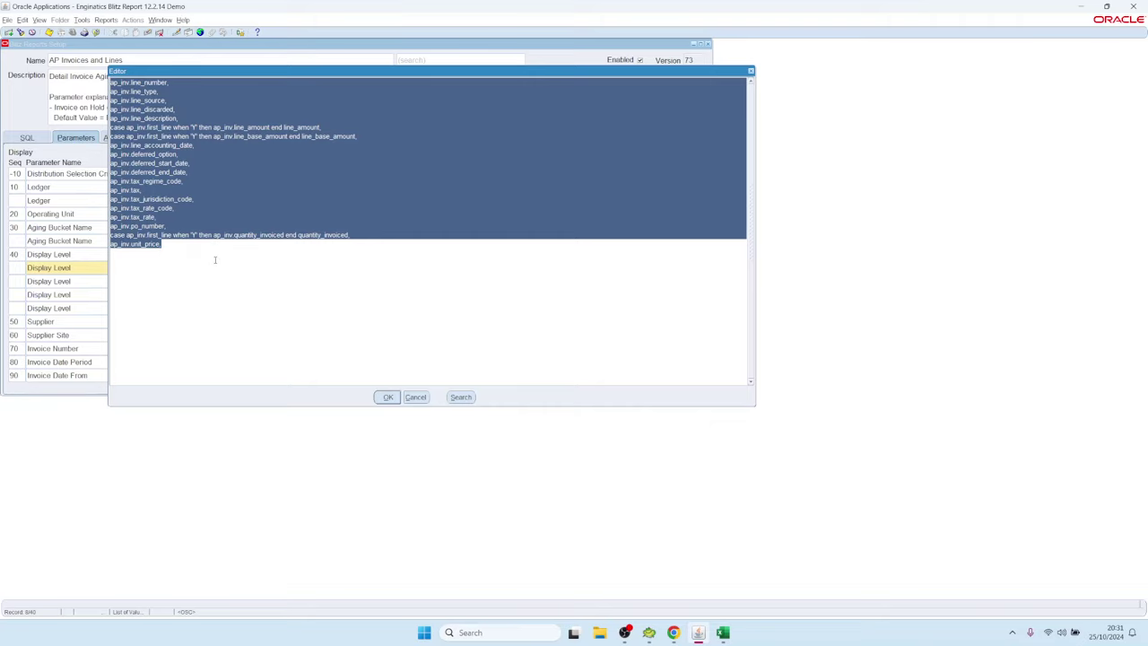
left_click_drag(137, 89, 215, 250)
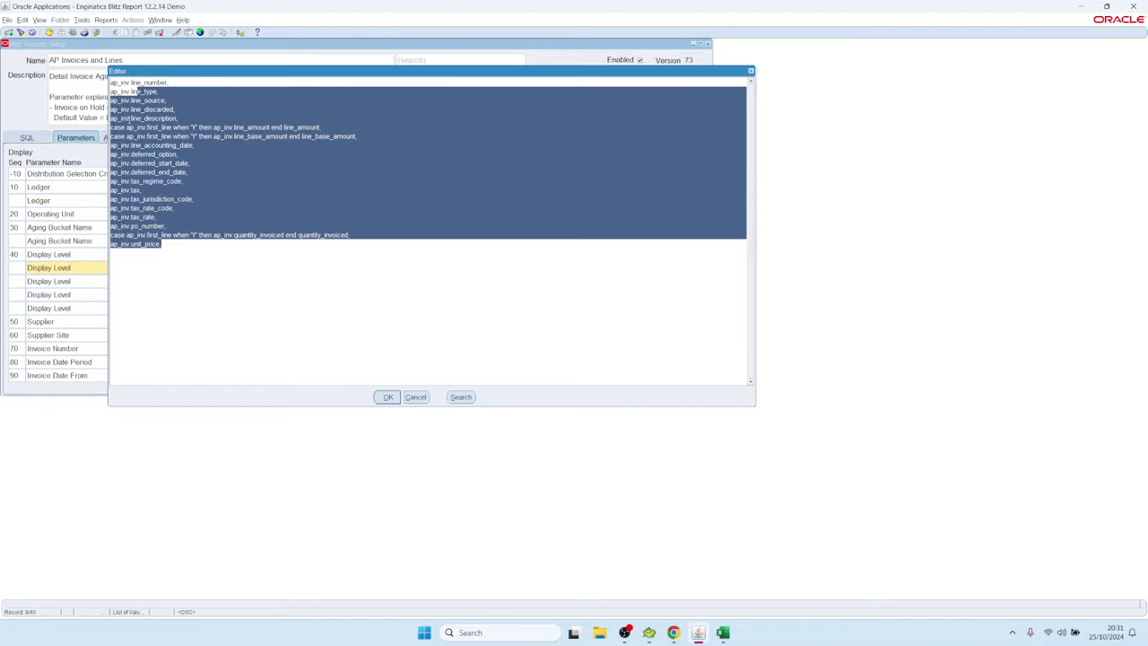
left_click_drag(110, 81, 176, 258)
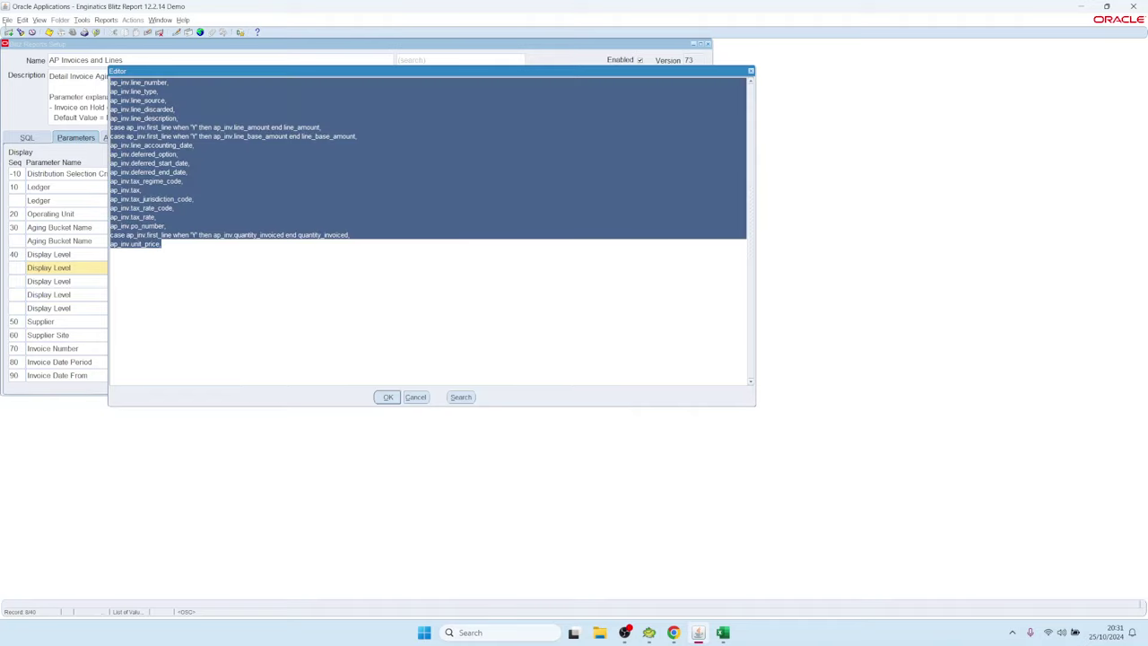
left_click(171, 239)
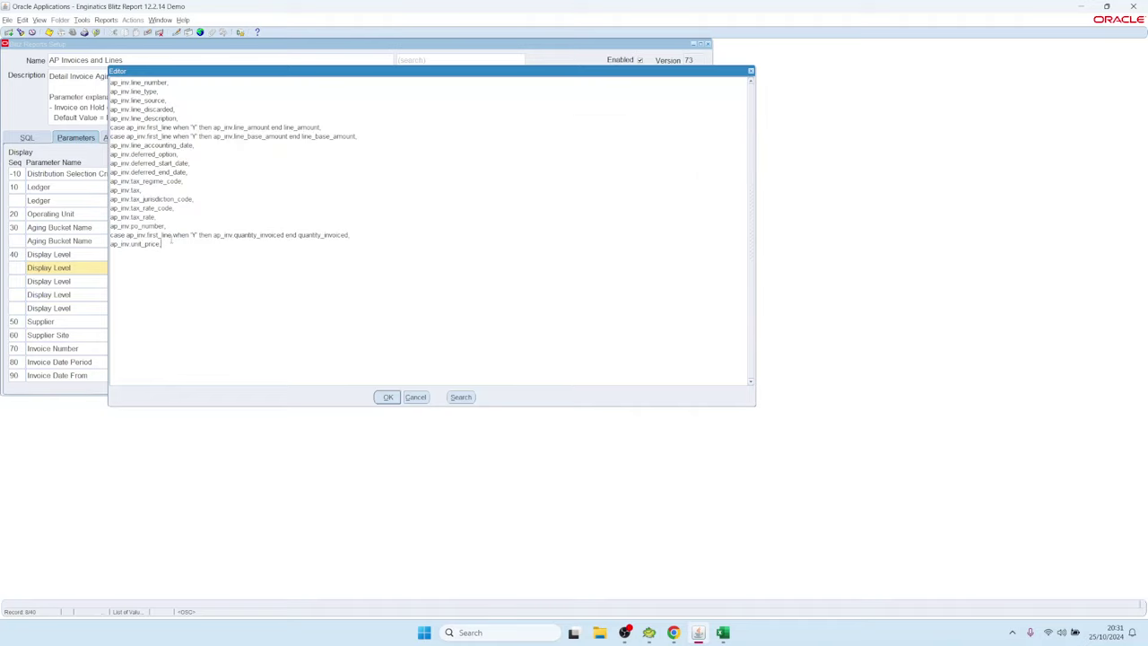
left_click(391, 396)
Step: Show the list of available matching values for the Display Level row set to Lines, and dismiss it without choosing another value
left_click(553, 268)
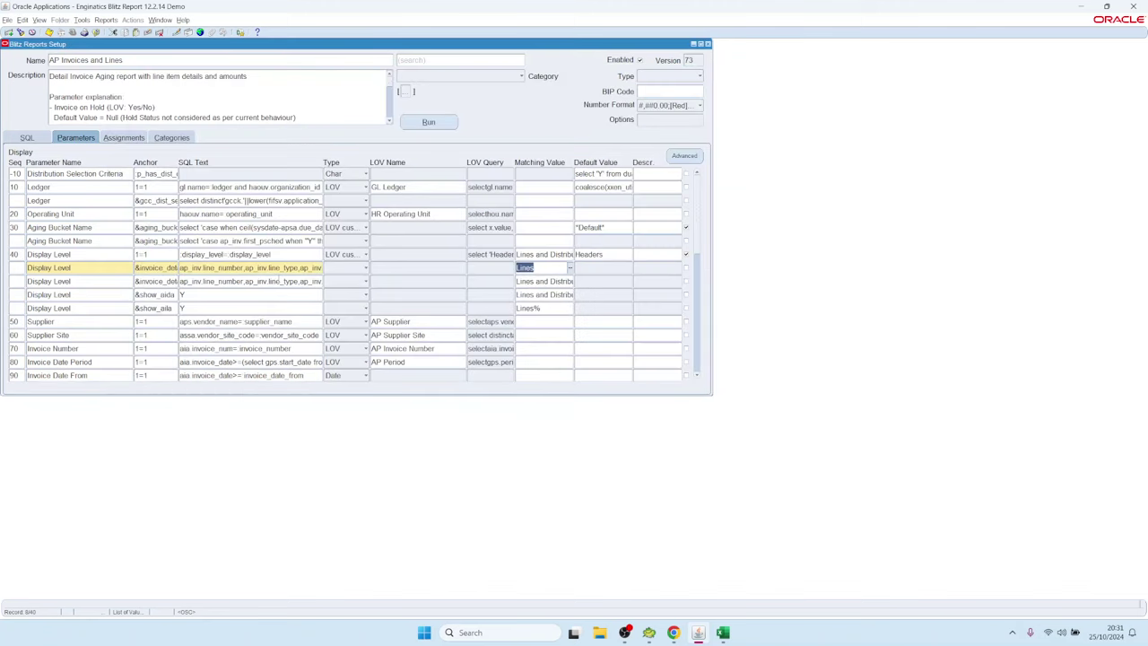
left_click(548, 267)
left_click(570, 269)
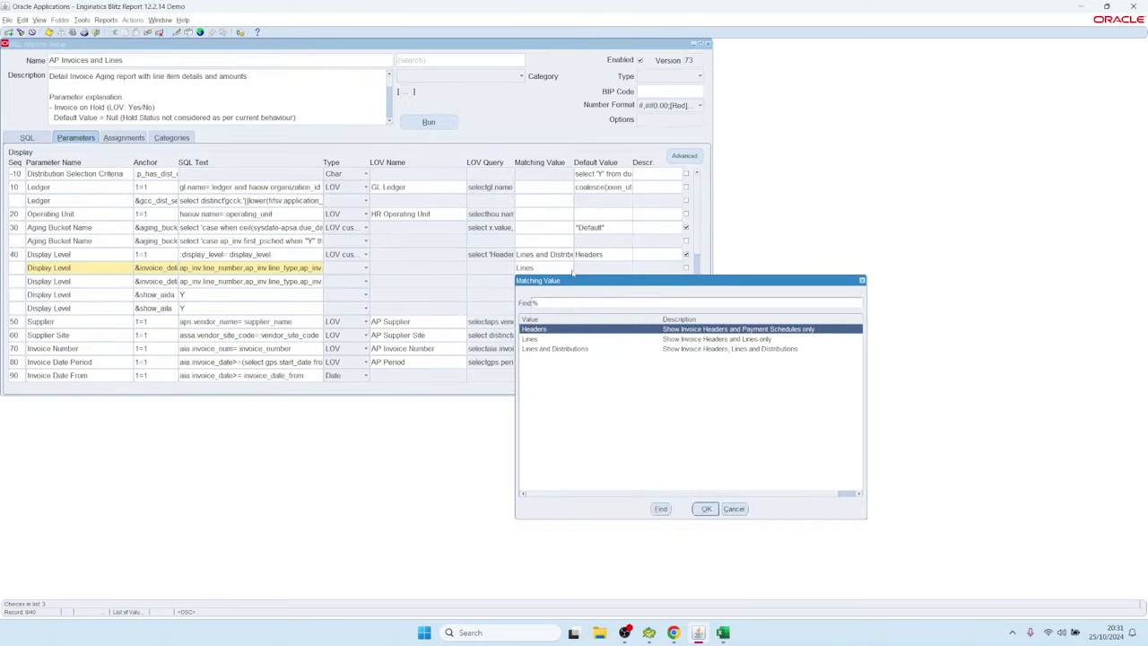
left_click(734, 509)
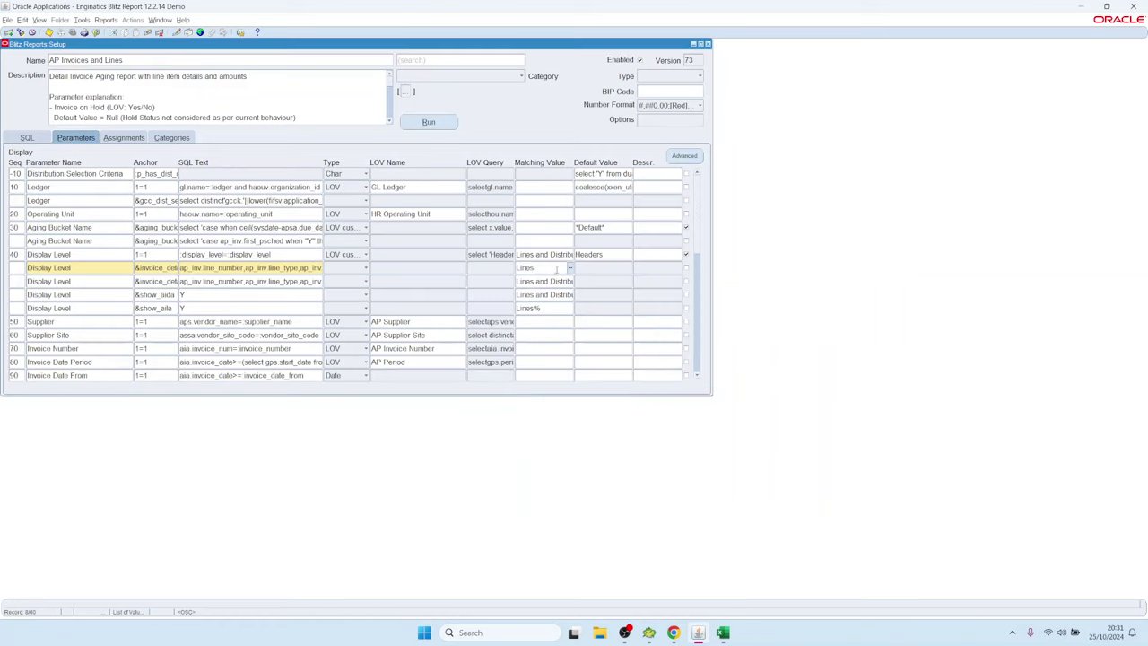
Step: Highlight the matching value Lines and the full SQL text belonging to it, and leave the editor without changes
double_click(522, 268)
double_click(253, 267)
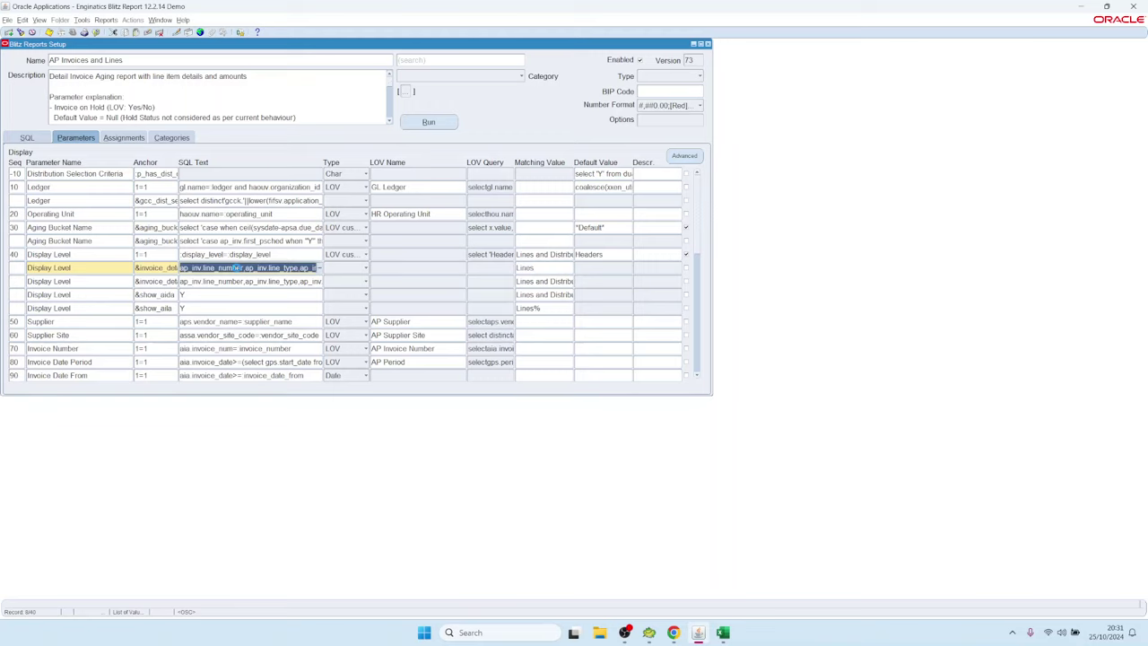
key("ctrl+a")
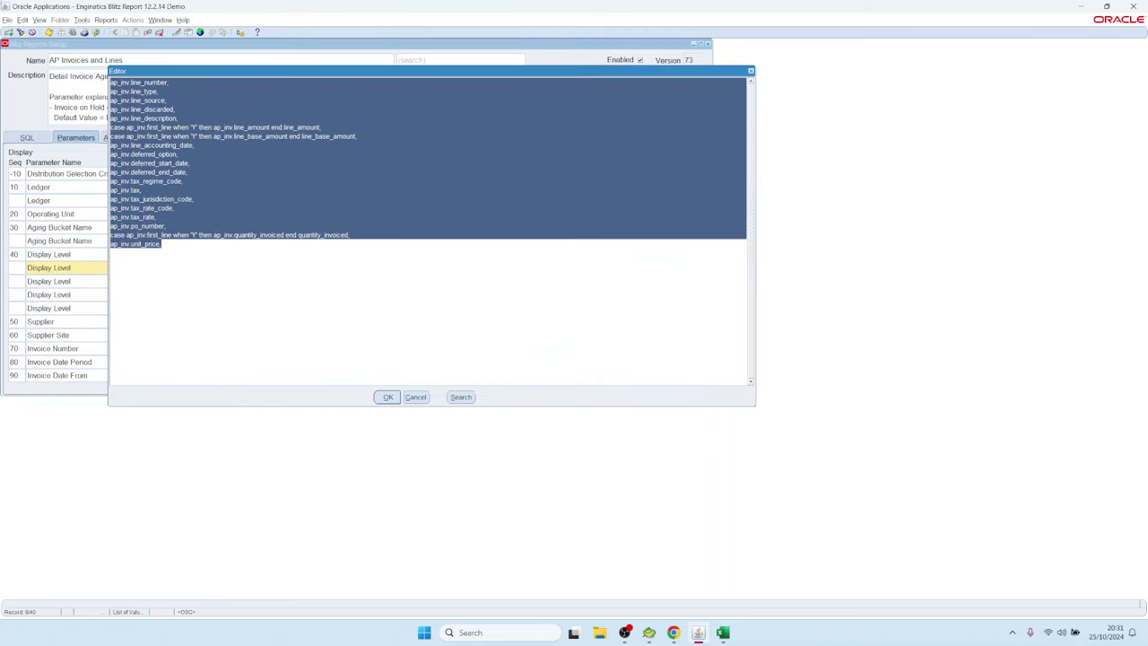
left_click(416, 399)
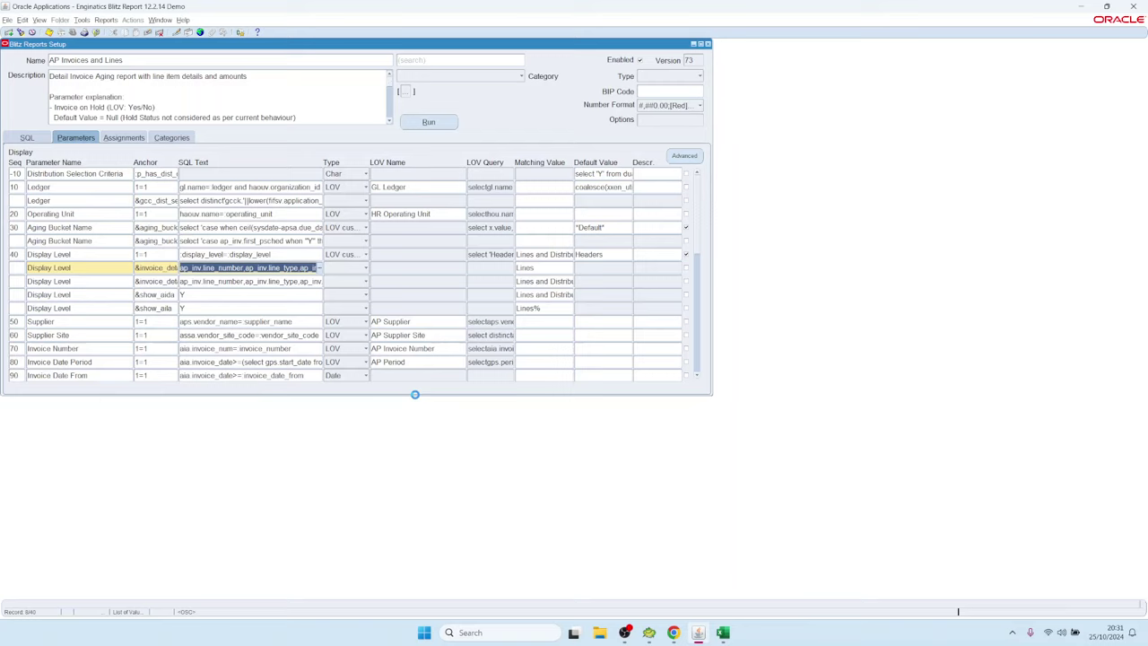
Step: Examine the SQL text of the &invoice_detail_columns row matching Lines and Distributions in the large editor down to ap_inv.task_completion_date, and close the editor
left_click(541, 280)
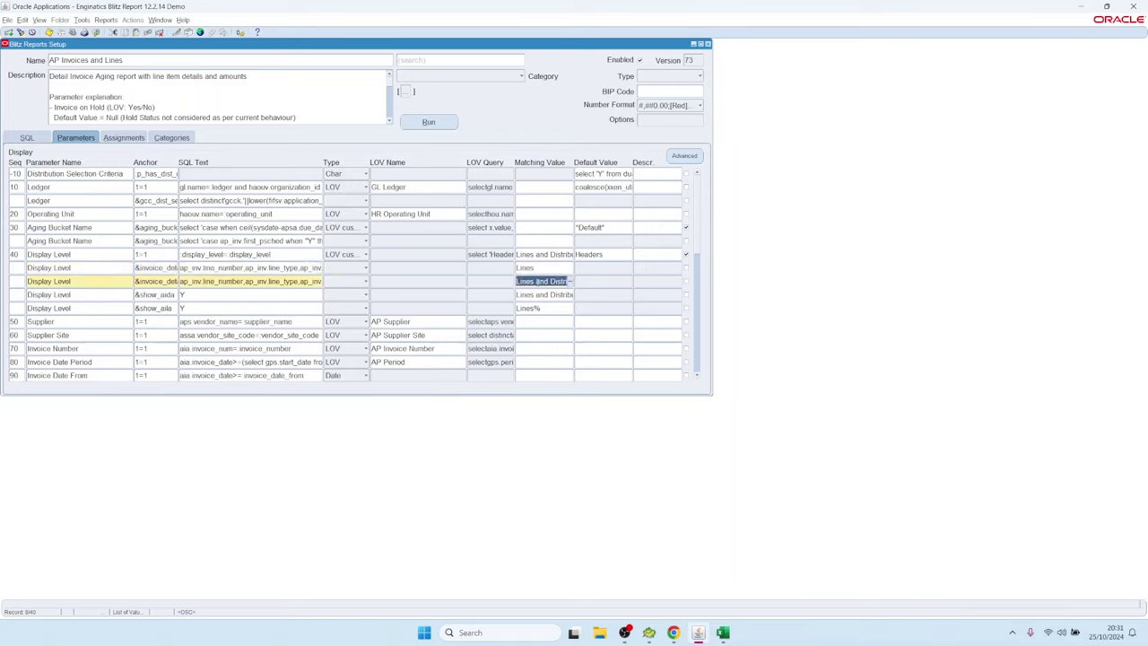
left_click_drag(537, 280, 574, 282)
double_click(283, 280)
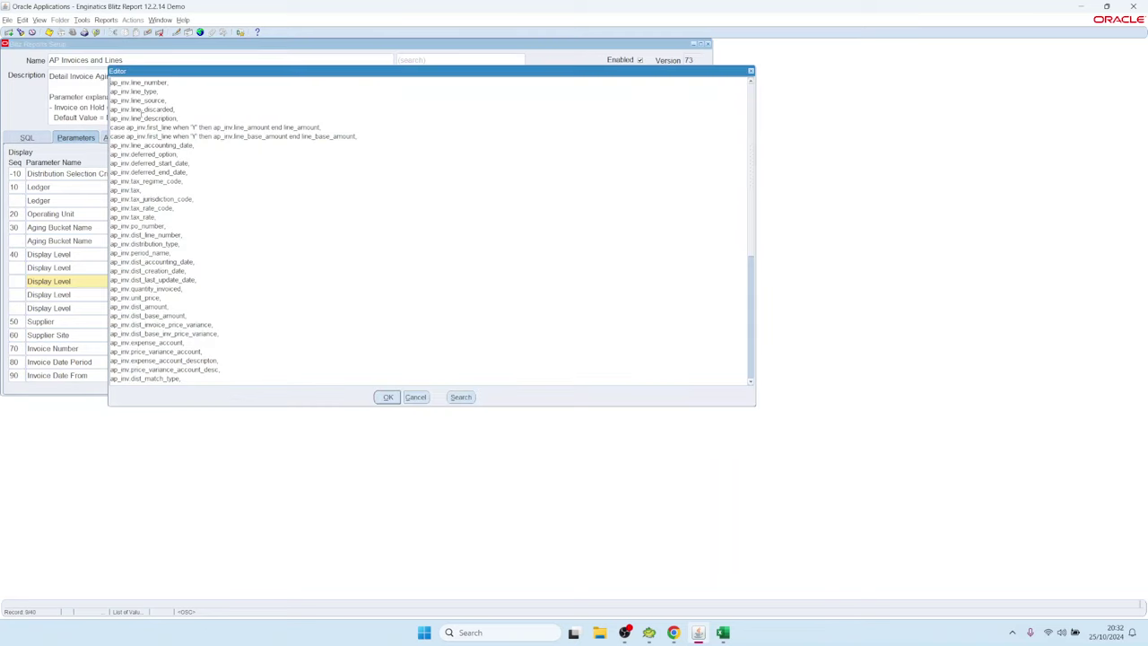
left_click_drag(140, 114, 242, 437)
left_click(178, 285)
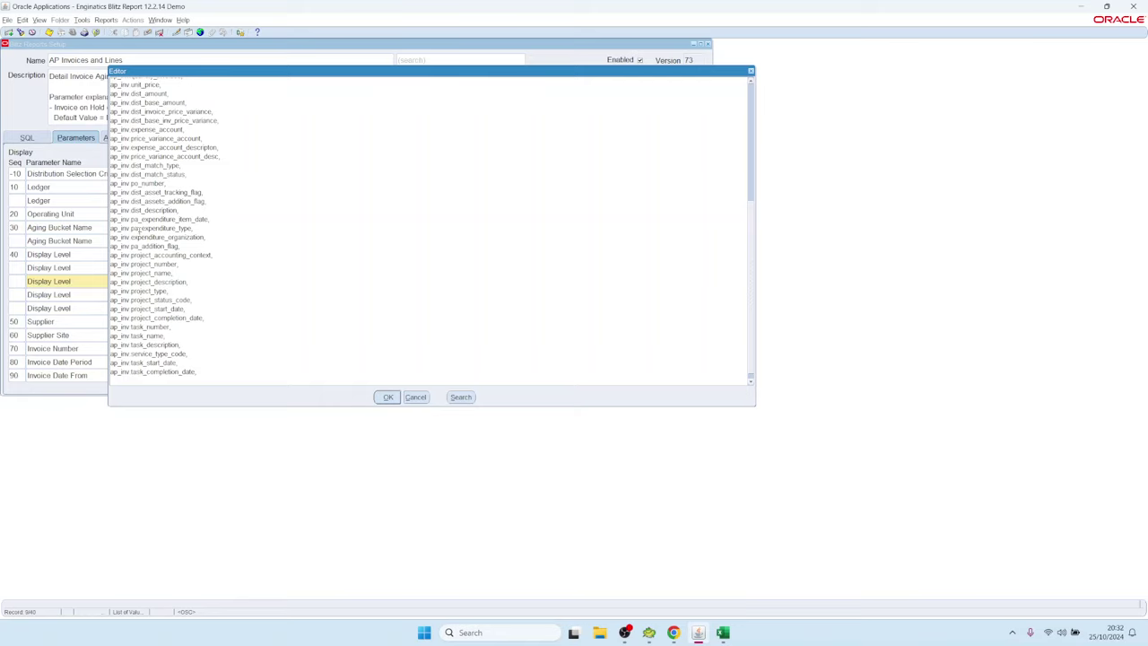
left_click_drag(129, 174, 222, 379)
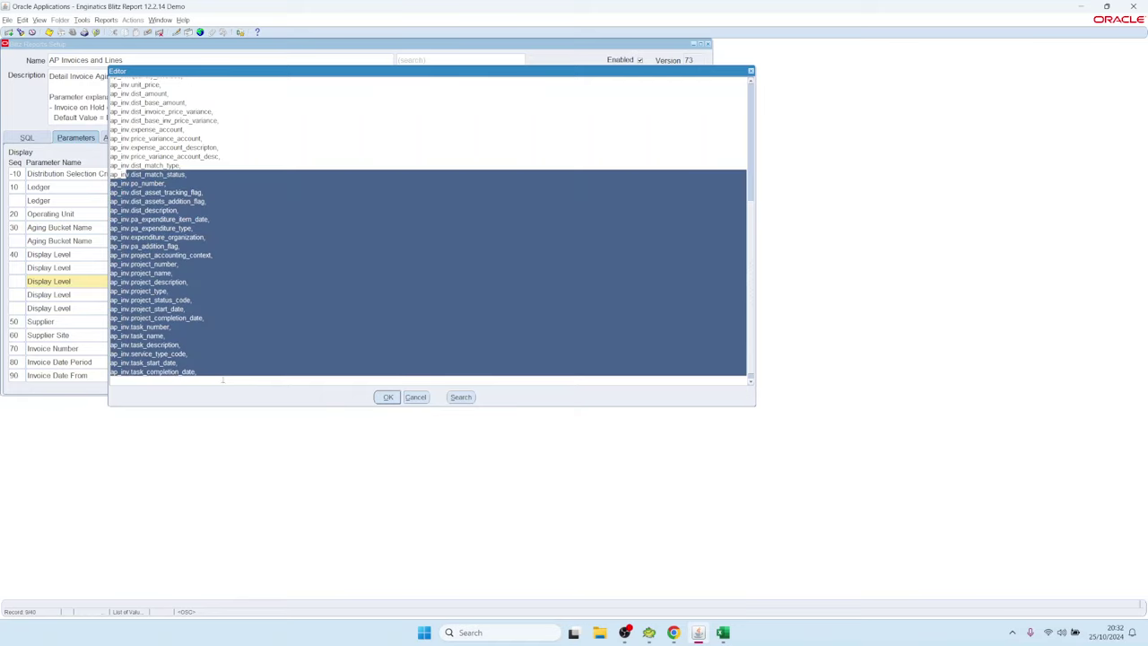
left_click(260, 255)
left_click(387, 396)
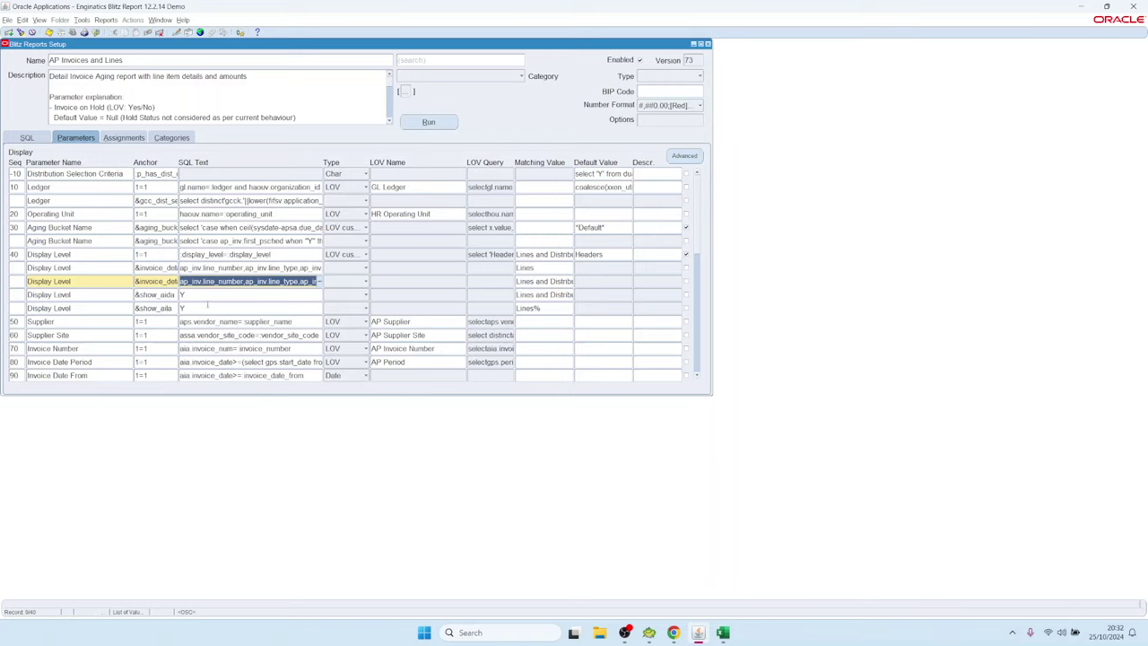
Step: Compare the matching values of the &show_aida and &show_aila rows, including the wildcard Lines%, with those of the two invoice detail rows
left_click(541, 294)
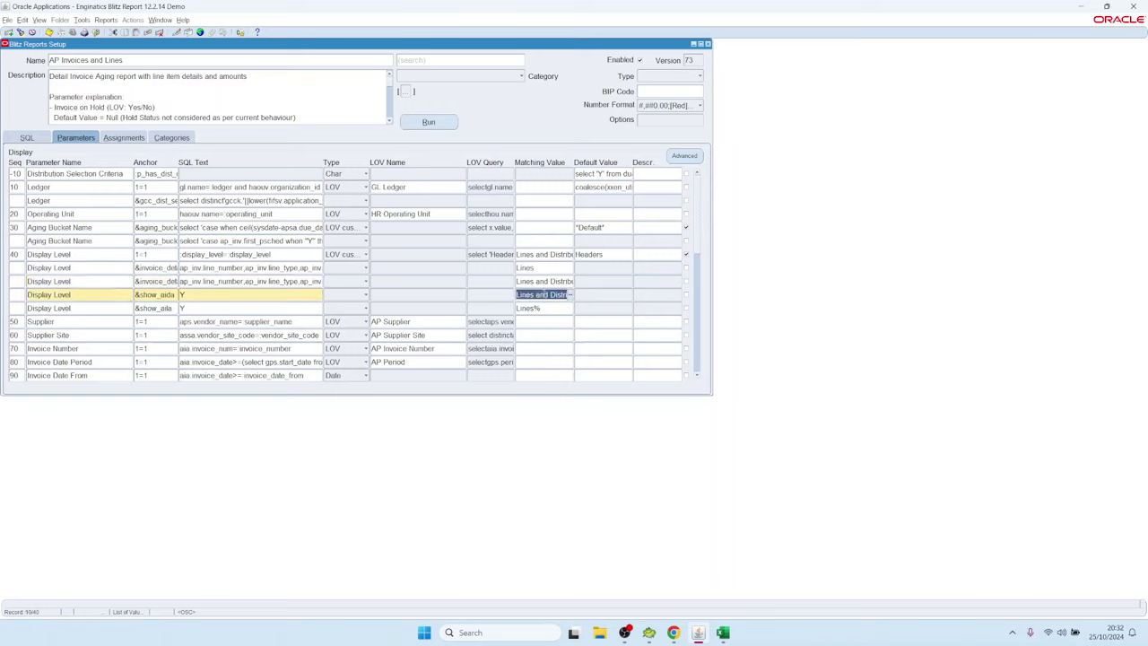
left_click(529, 308)
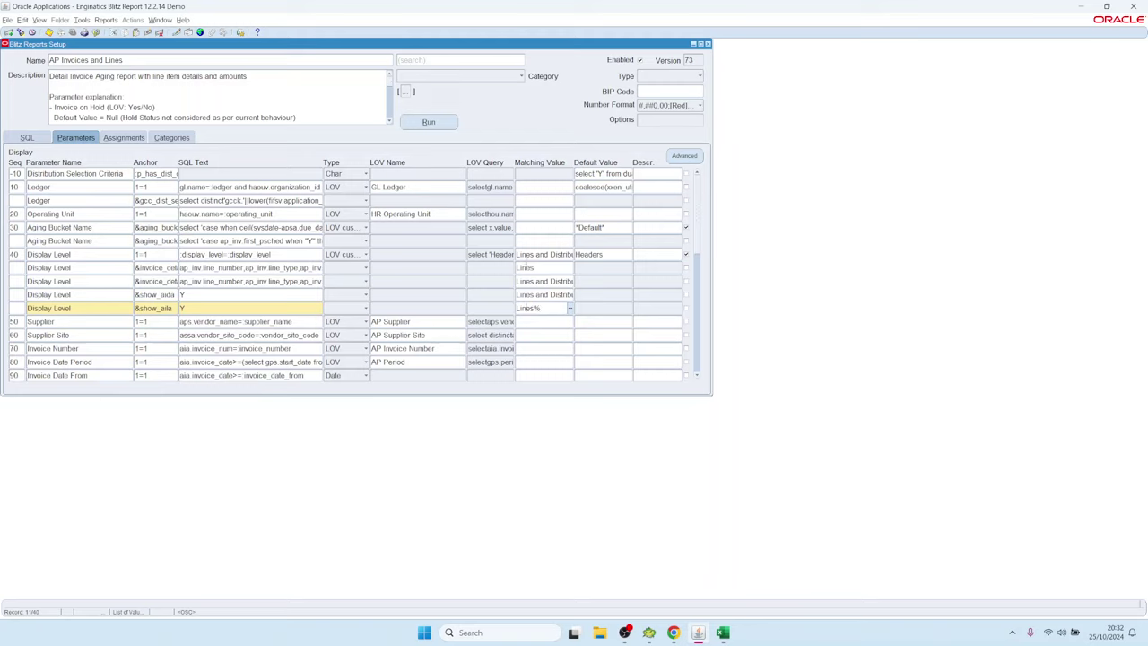
left_click(525, 268)
left_click(529, 281)
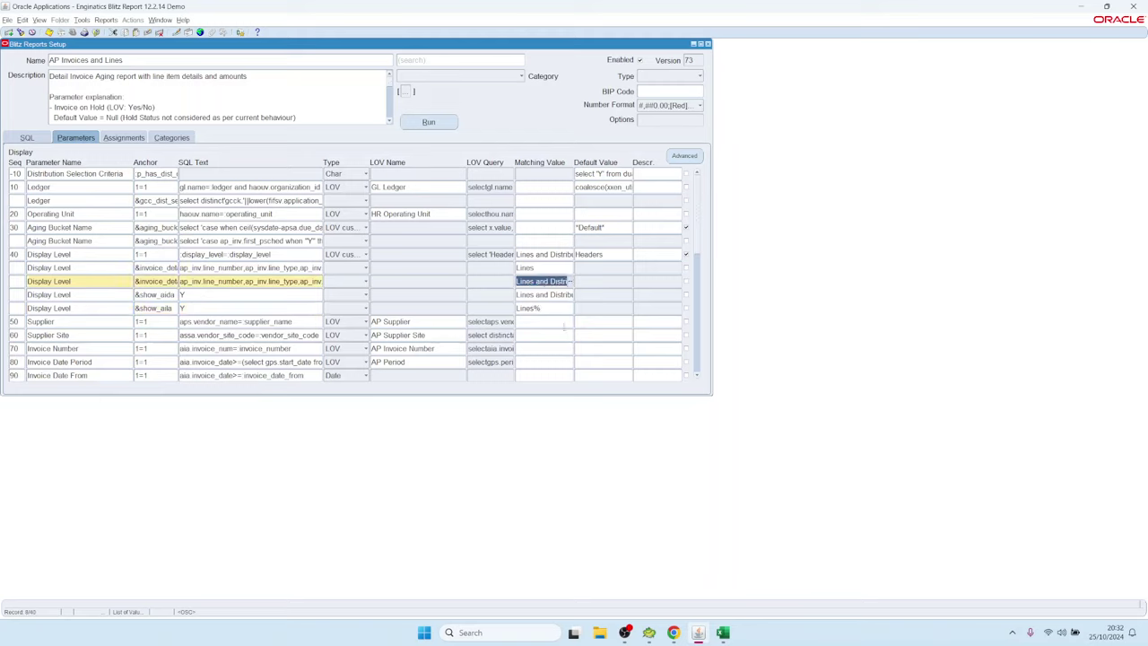
left_click(529, 308)
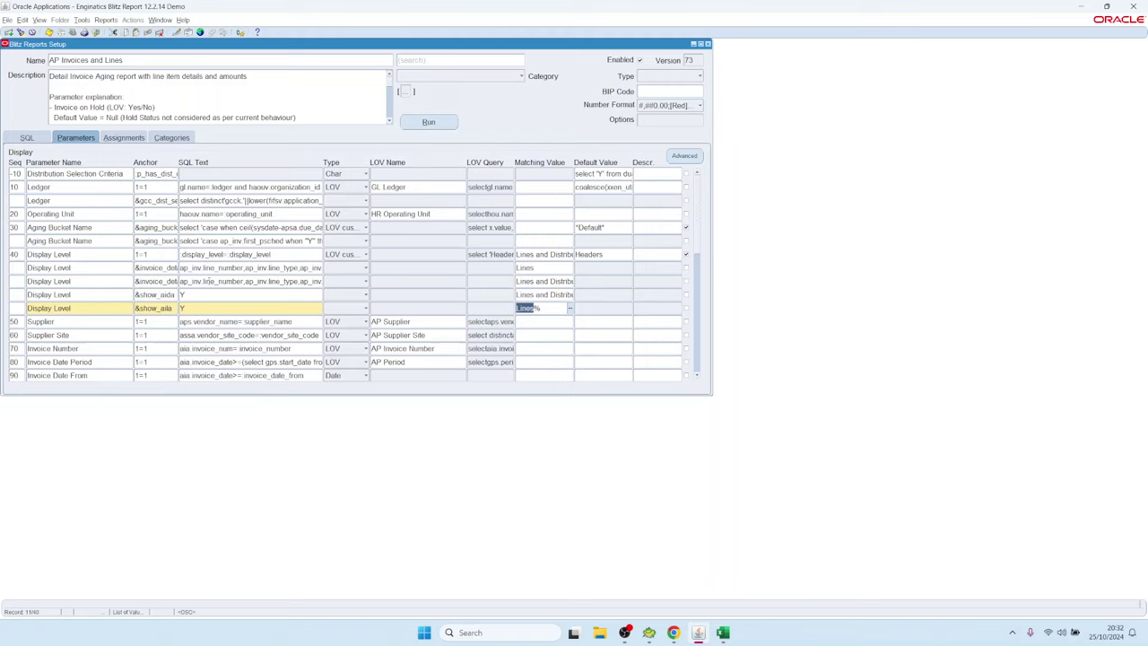
Step: Review the complete column list of the Lines row in the large editor again, cancel the editor and go to the second Ledger row
left_click(208, 267)
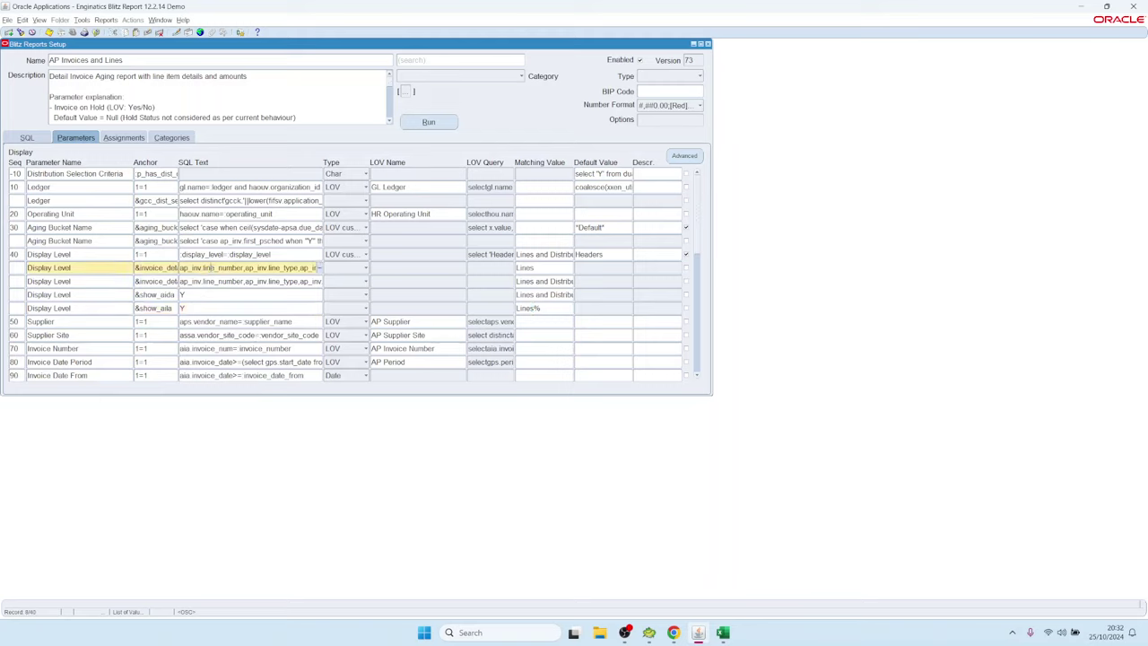
double_click(238, 269)
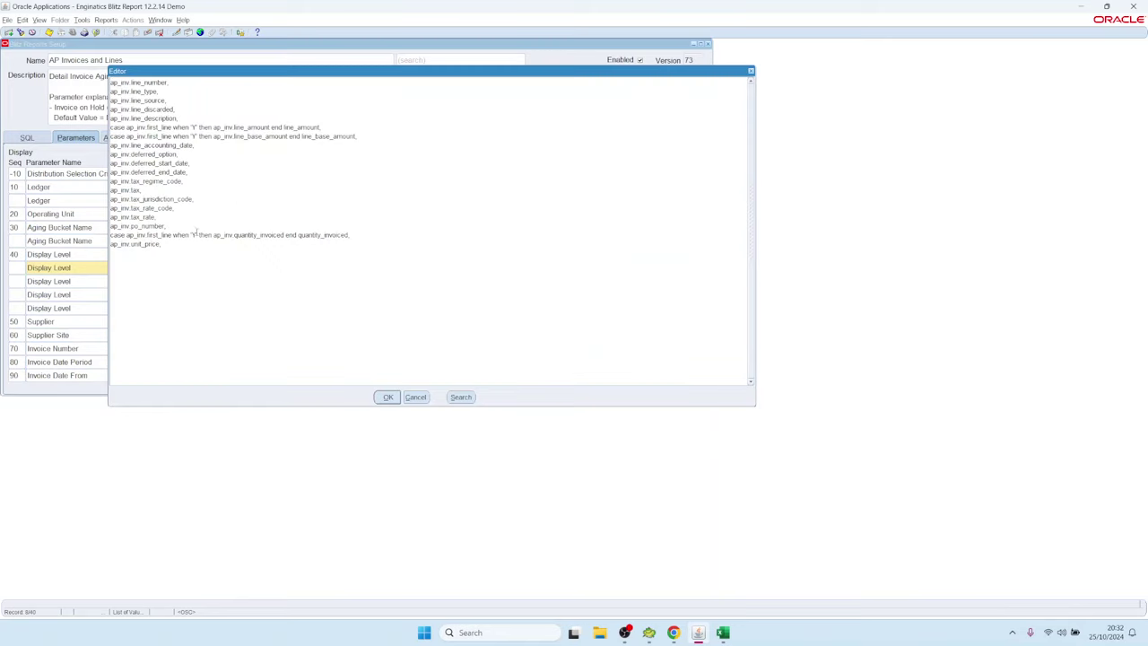
key("ctrl+a")
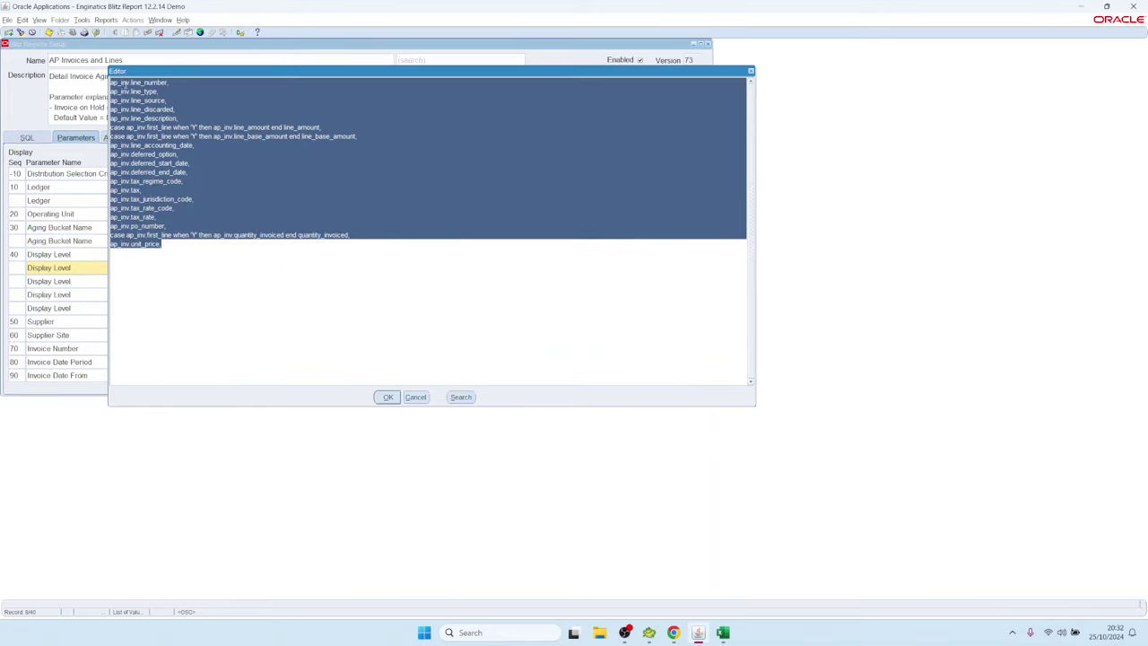
left_click_drag(251, 320, 52, 78)
left_click(415, 397)
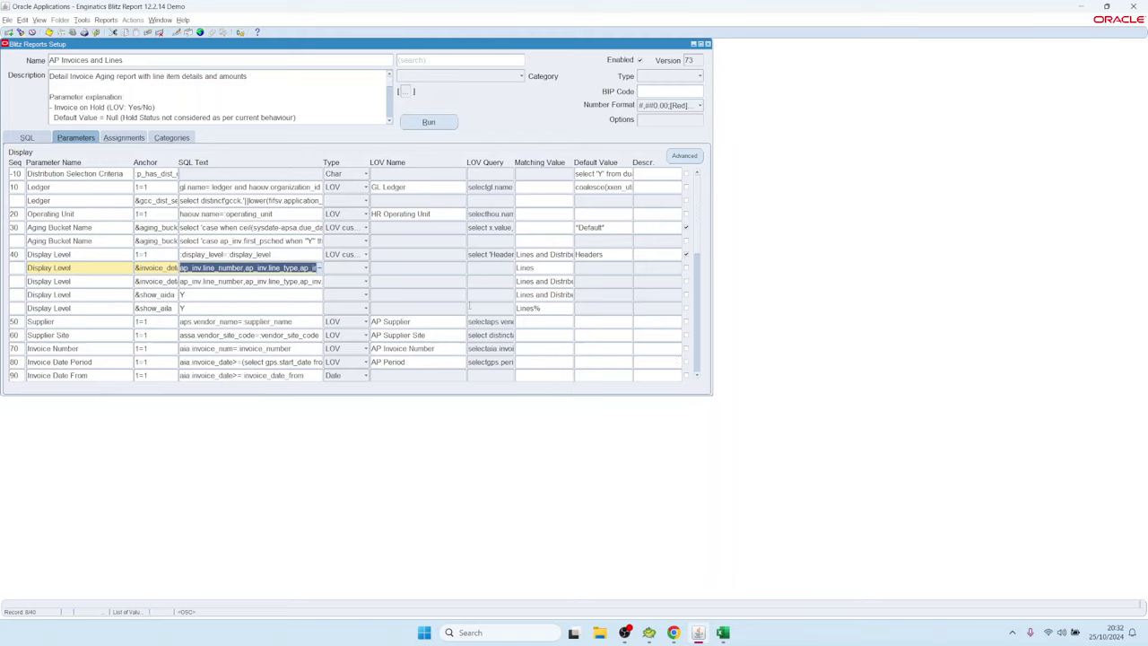
left_click(89, 199)
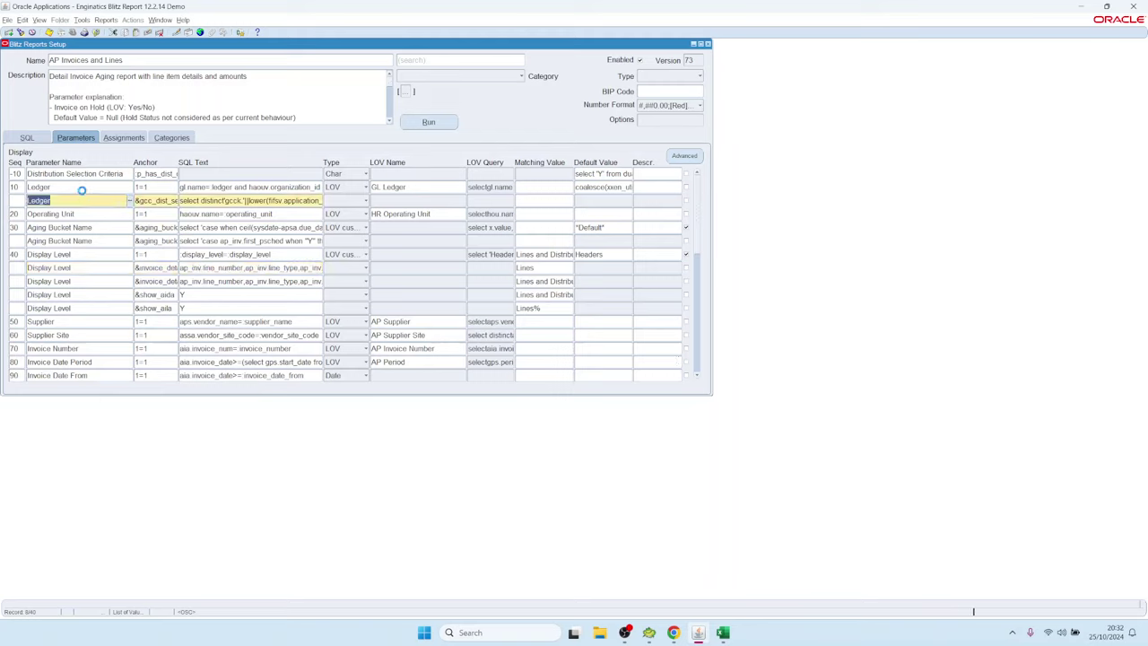
Step: Review the anchor of the second, unnumbered Ledger parameter row in the AP Invoices and Lines setup
left_click(68, 188)
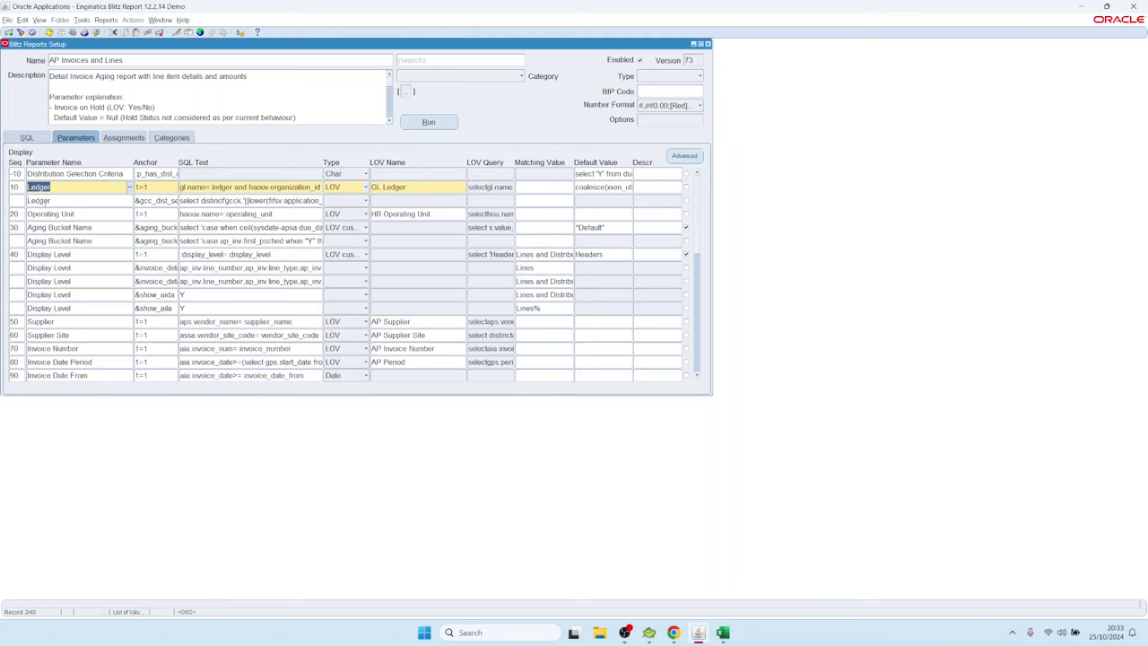
left_click(78, 200)
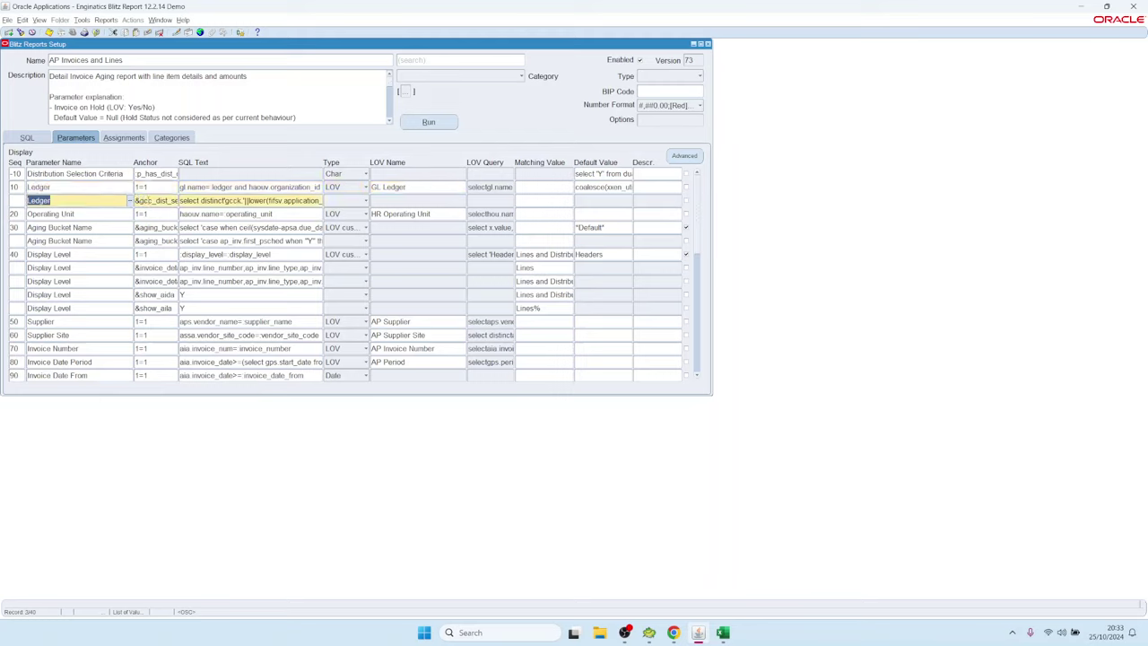
left_click(138, 201)
left_click_drag(138, 200, 207, 204)
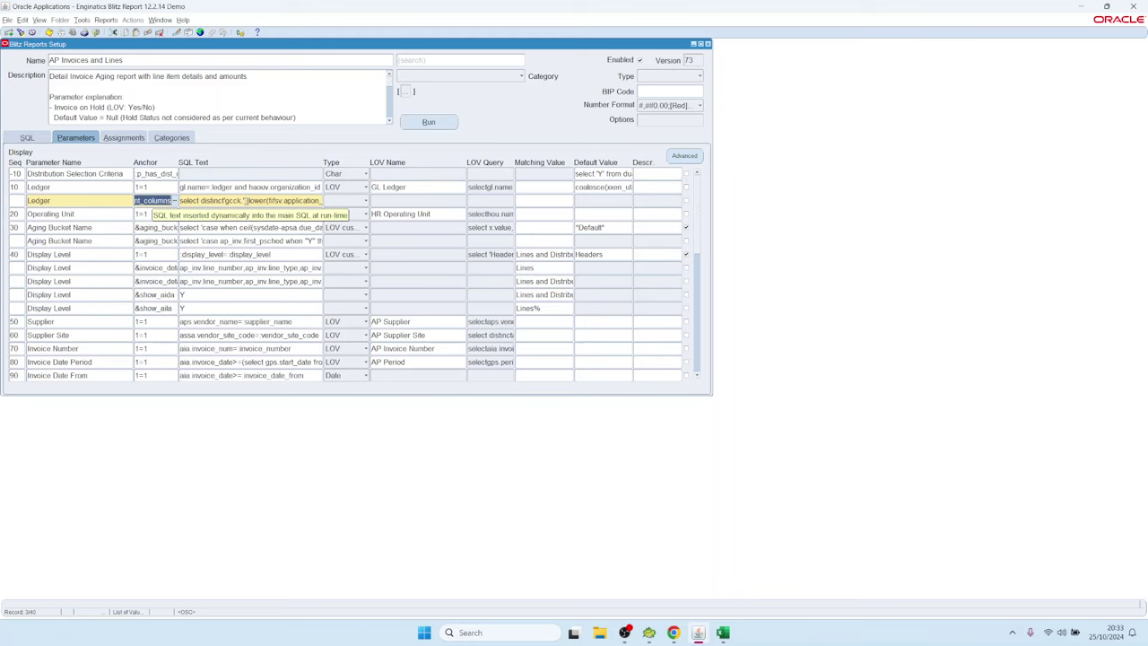
Step: Open the SQL text of the second Ledger parameter row in the editor and copy the entire query
double_click(237, 200)
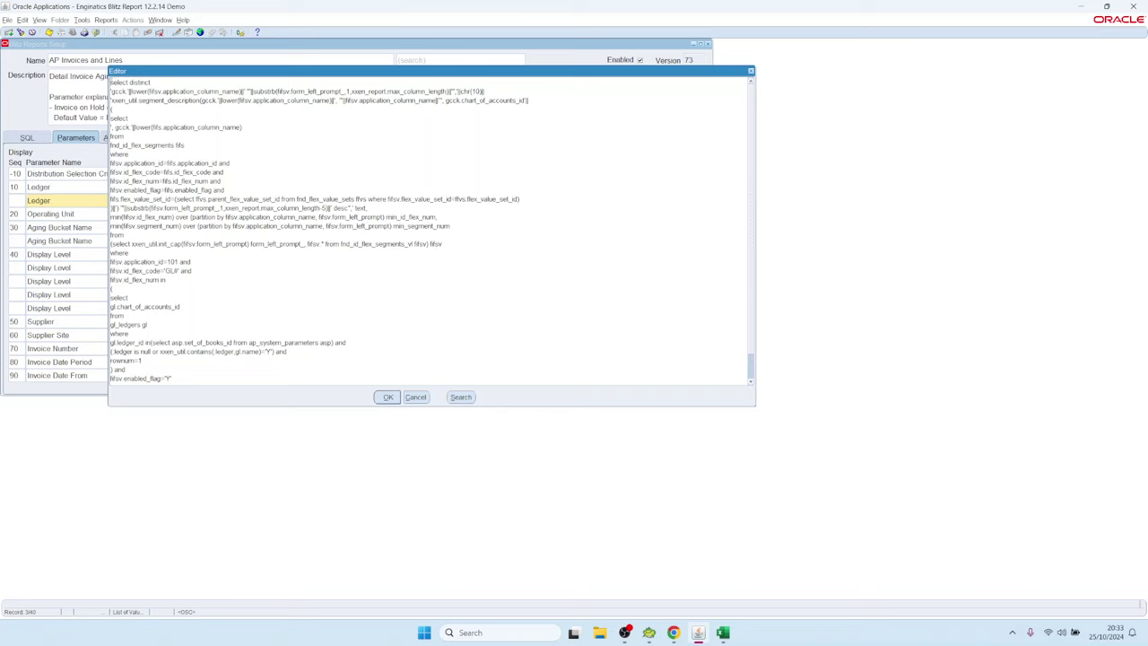
key("shift+Down")
key("shift+Down")
key("shift+Down")
key("shift+Down")
key("shift+Down")
key("shift+Down")
key("shift+Down")
key("shift+Down")
key("shift+Down")
key("shift+Down")
key("shift+Down")
key("shift+Down")
key("shift+Down")
key("shift+Down")
key("shift+Down")
key("shift+Down")
key("shift+Down")
key("shift+Down")
key("shift+Down")
key("shift+Down")
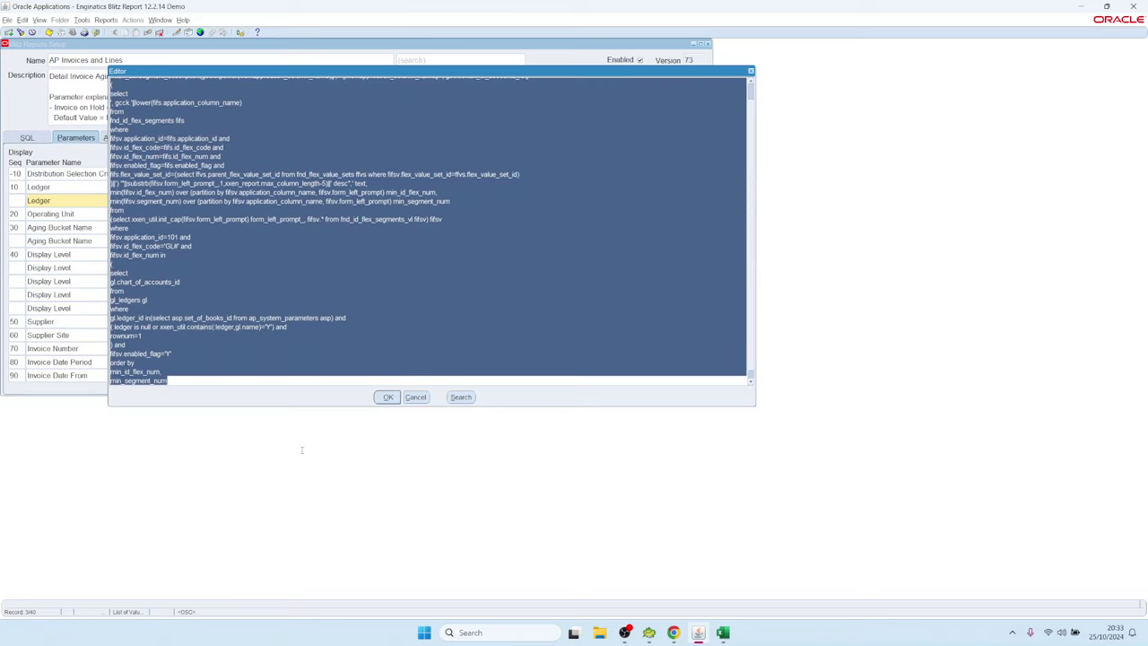
key("ctrl+Home")
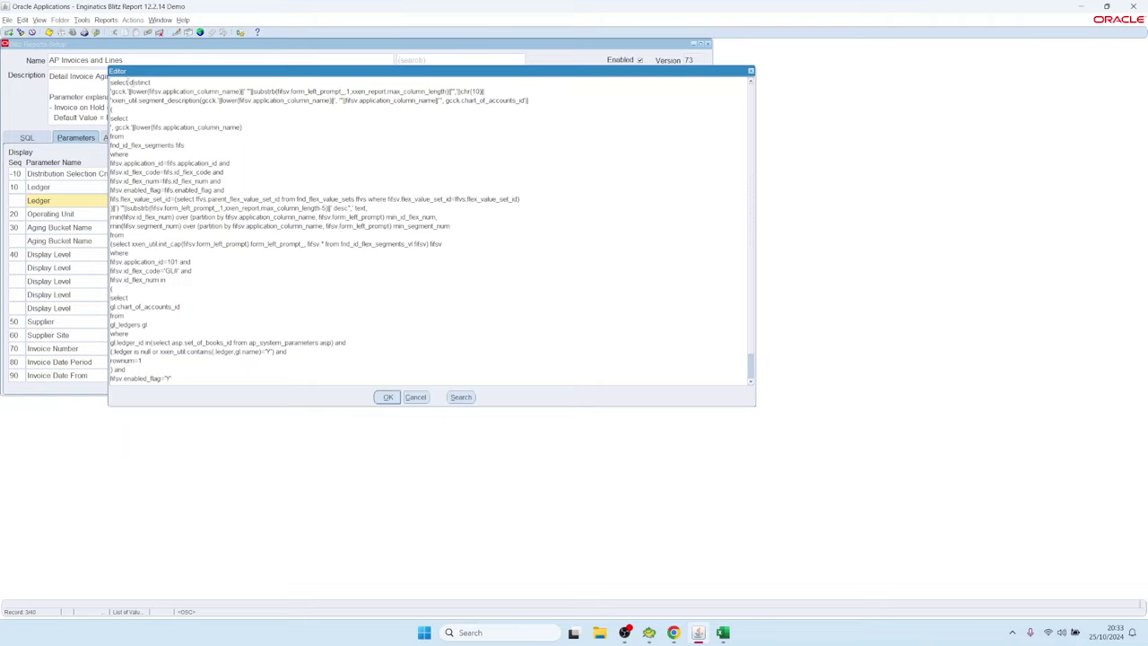
double_click(126, 81)
left_click(228, 127)
double_click(124, 82)
left_click(121, 81)
left_click_drag(121, 82, 303, 411)
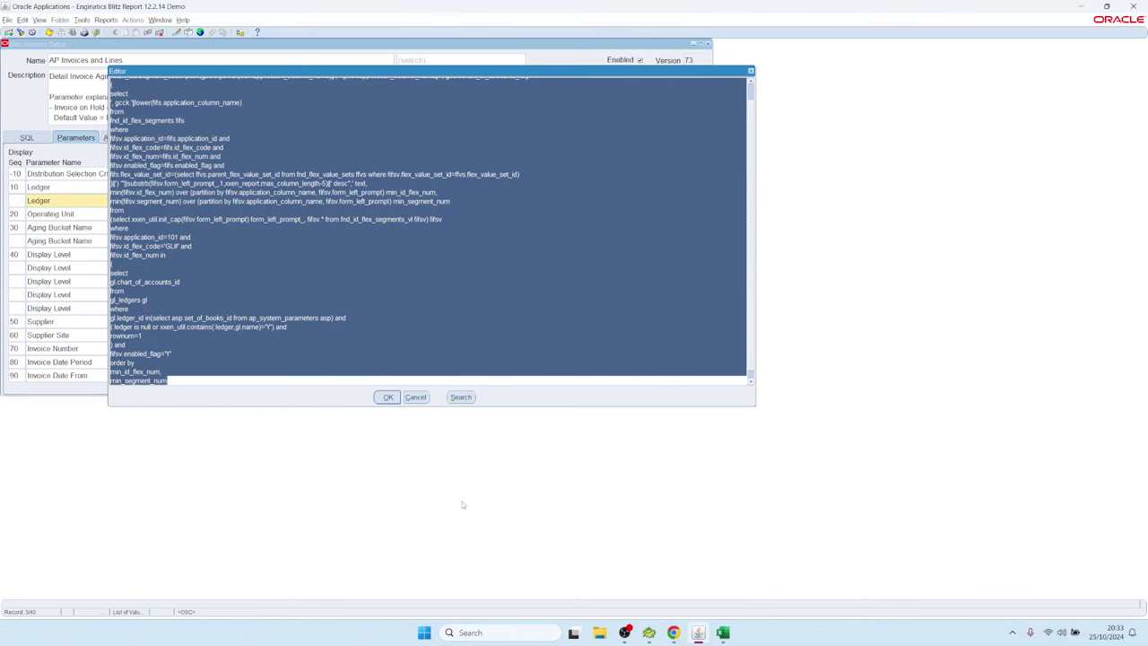
Step: Switch to Toad for Oracle, replace the existing query with the copied one, and run it for ledger Vision Operations (USA)
left_click(649, 632)
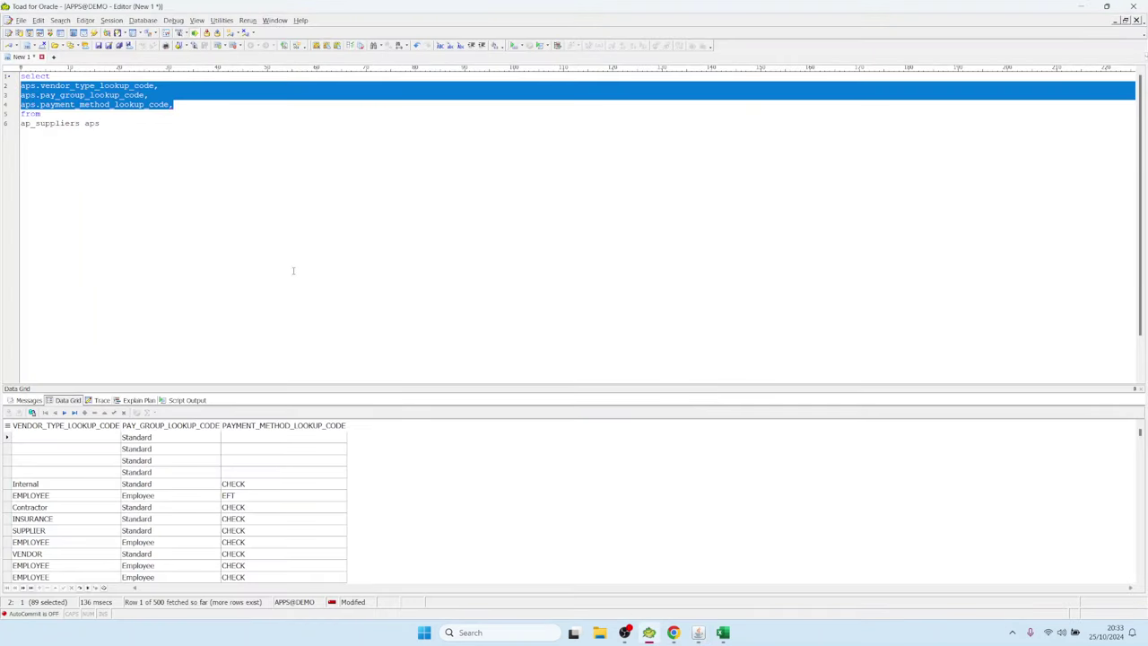
key("ctrl+a")
key("ctrl+v")
left_click(302, 131)
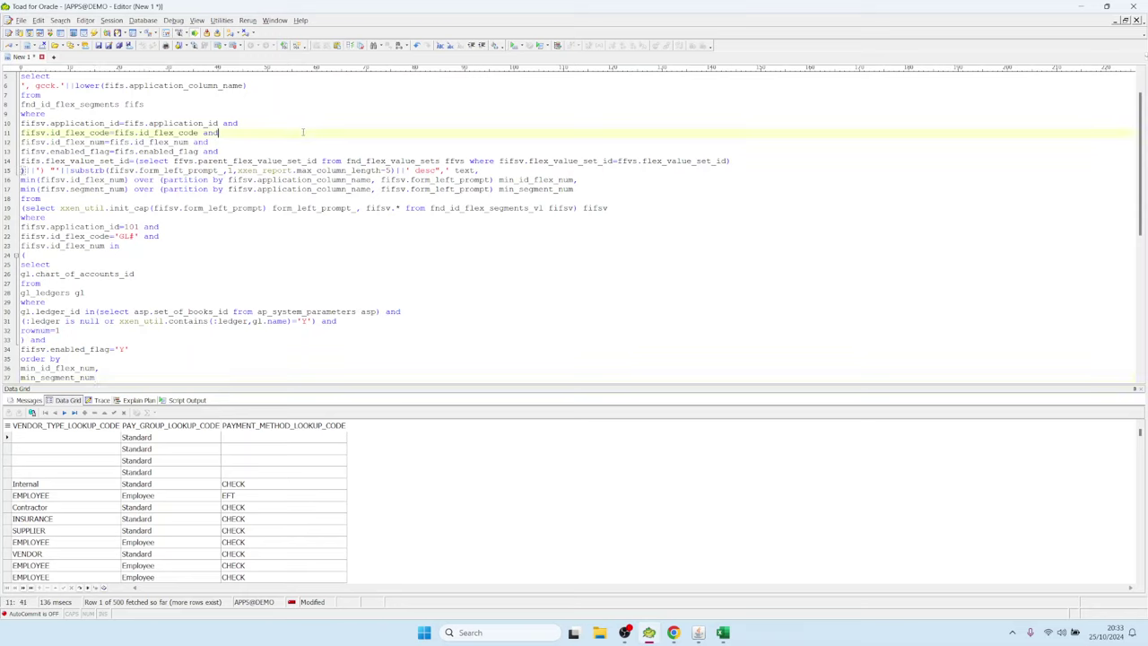
key("F9")
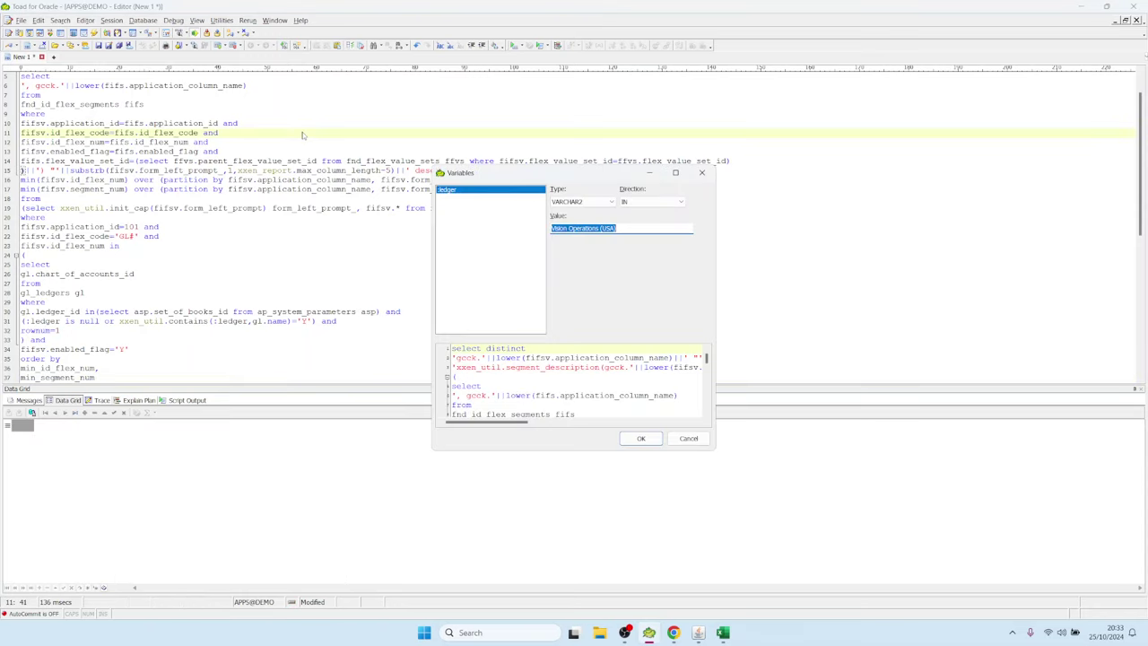
left_click(640, 438)
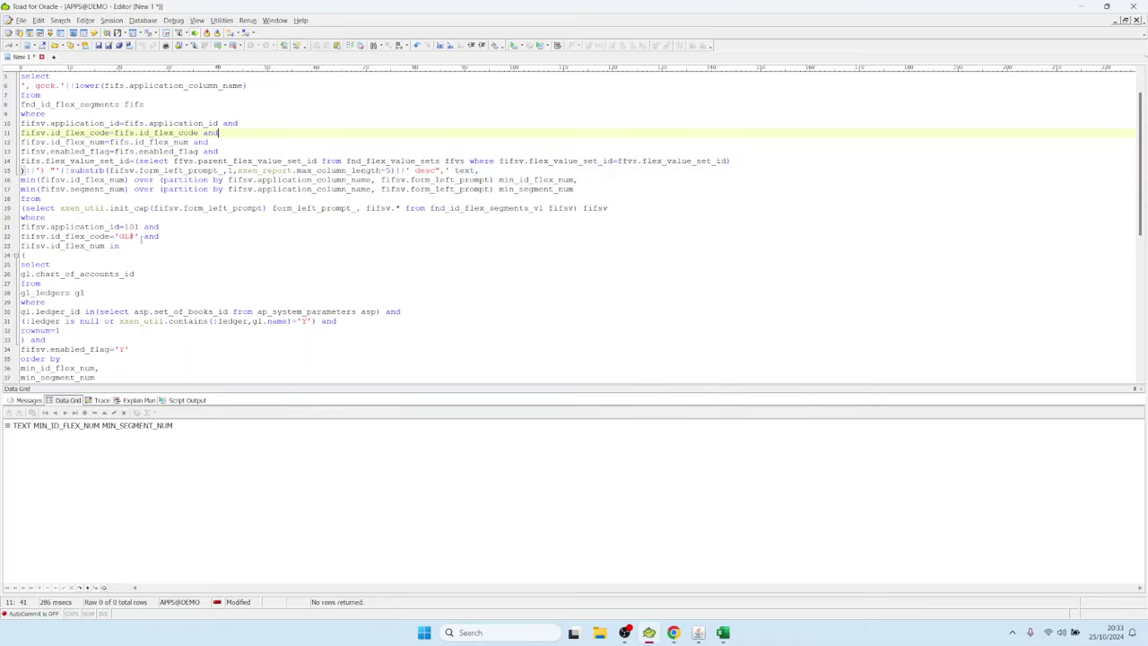
Step: Run the query again for ledger Vision Operations (USA) and review its ledger and chart of accounts conditions
left_click(149, 237)
key("F9")
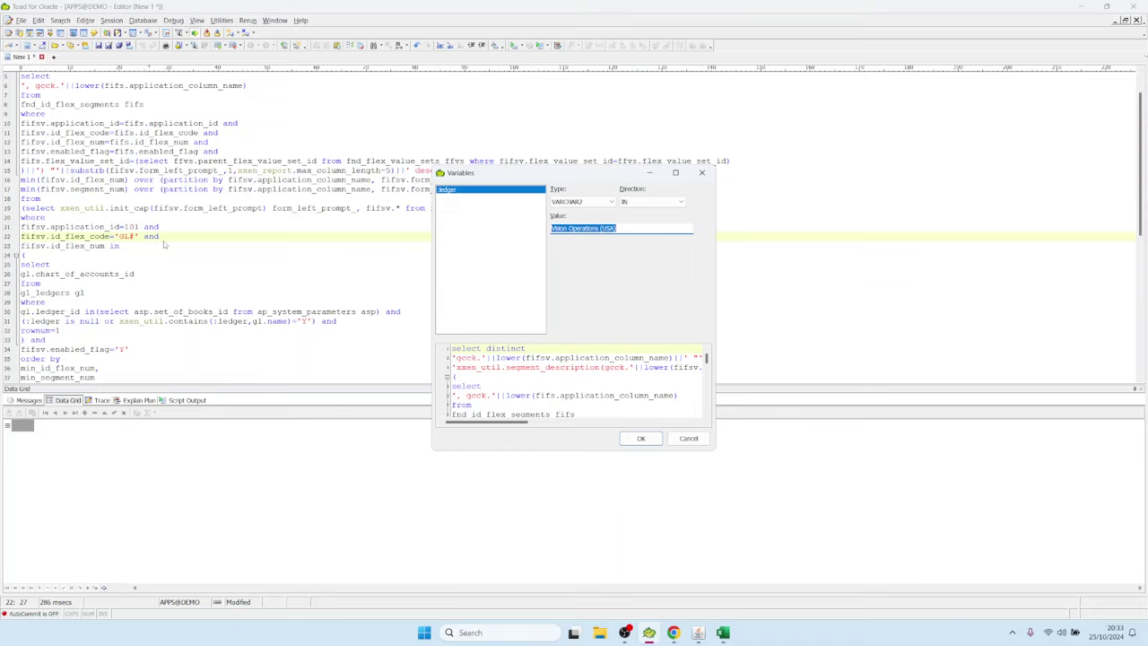
left_click(639, 439)
left_click(269, 170)
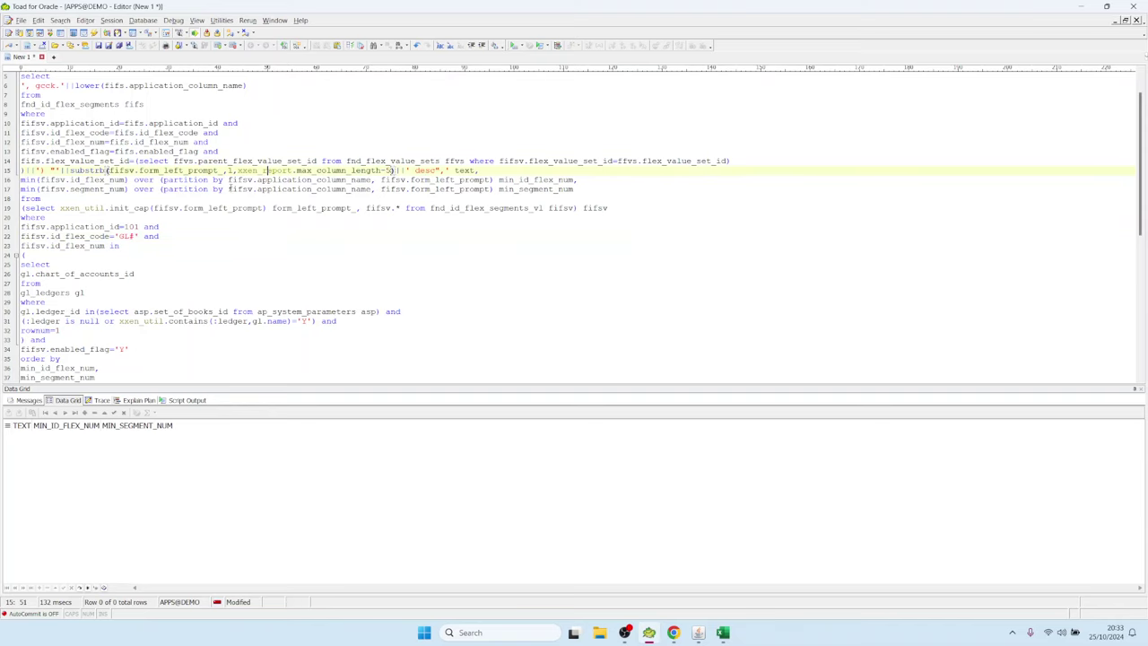
scroll(164, 178, "down", 4)
left_click(147, 207)
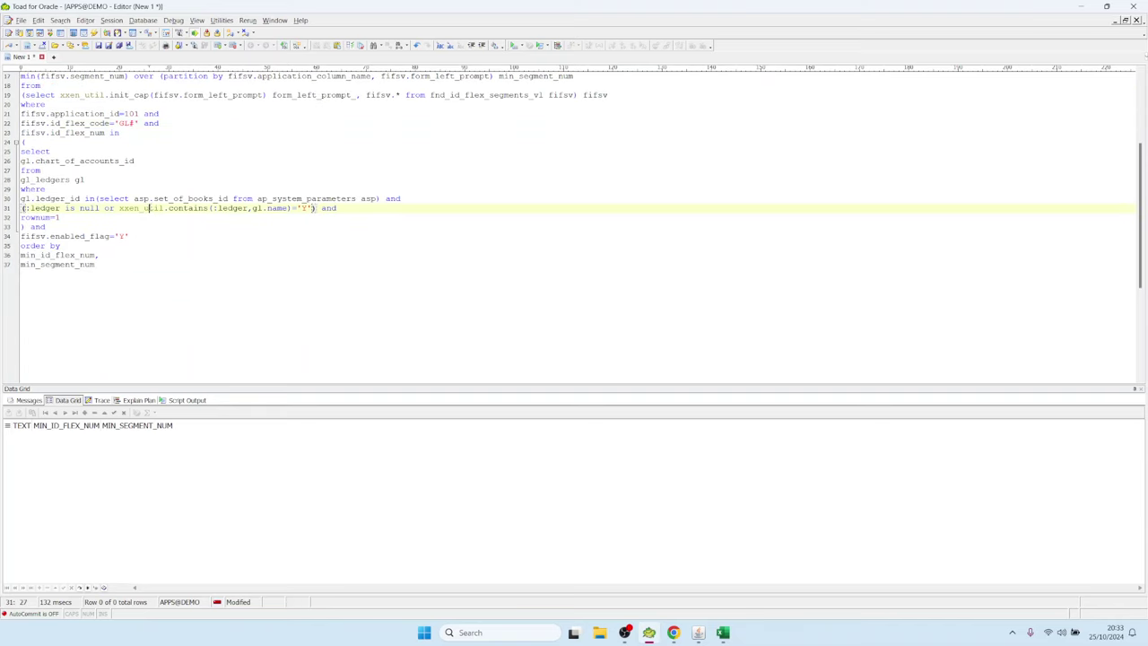
scroll(147, 207, "up", 5)
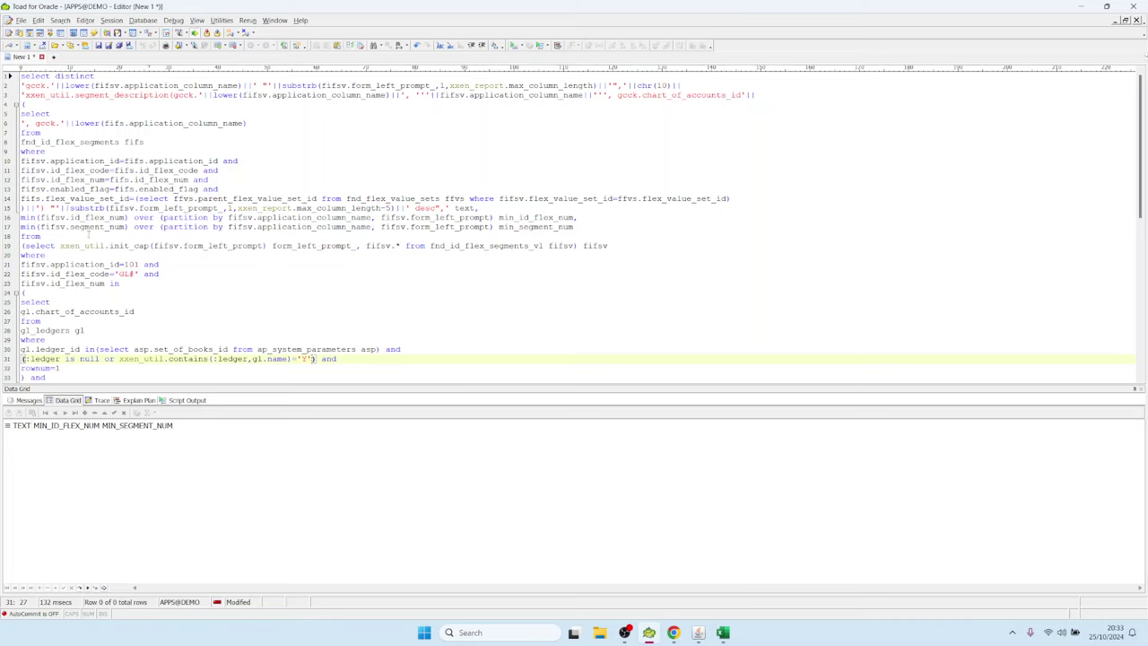
left_click(223, 310)
scroll(223, 278, "down", 1)
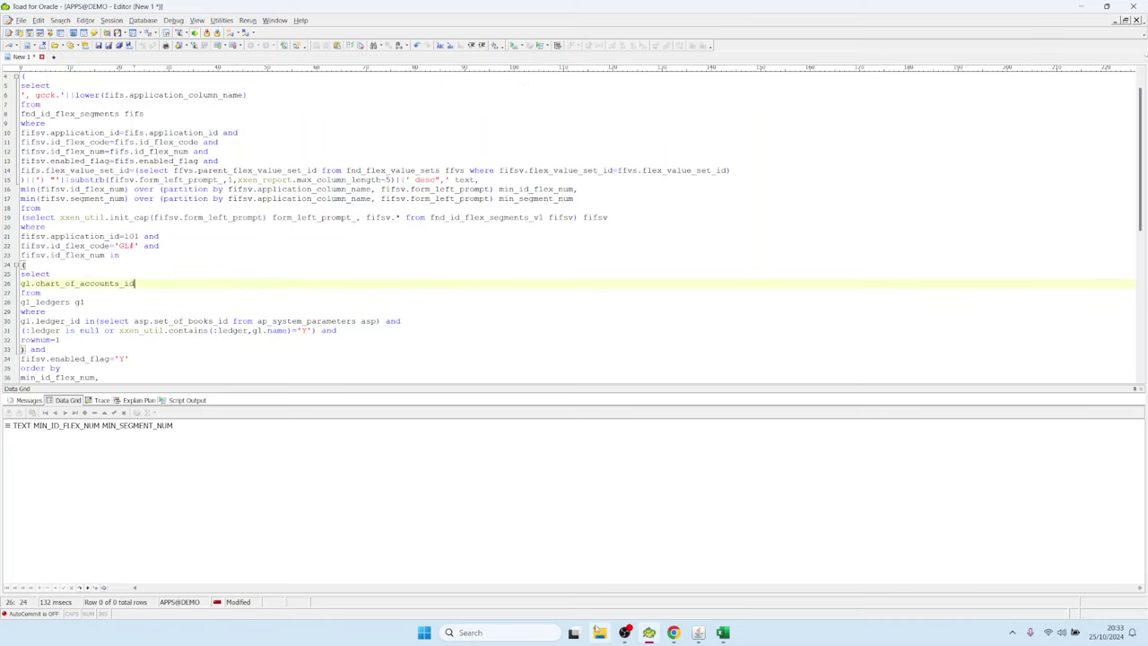
Step: Switch back to Oracle Applications, close the SQL text editor, and open the AP Suppliers report setup
left_click(698, 632)
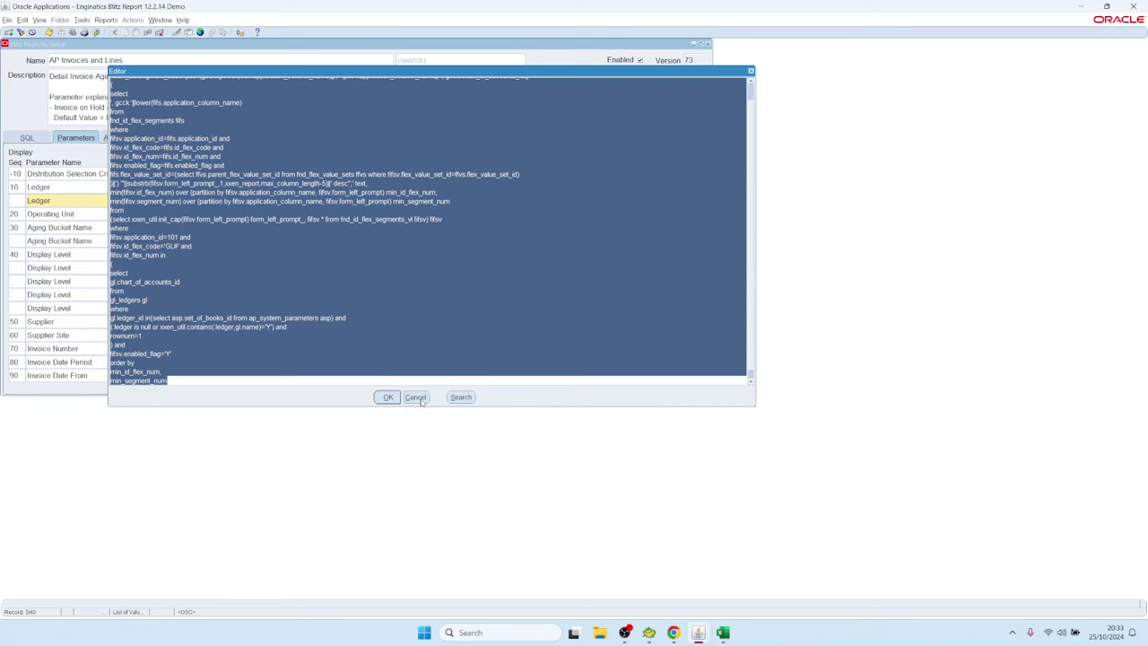
left_click(388, 396)
key("ctrl+f")
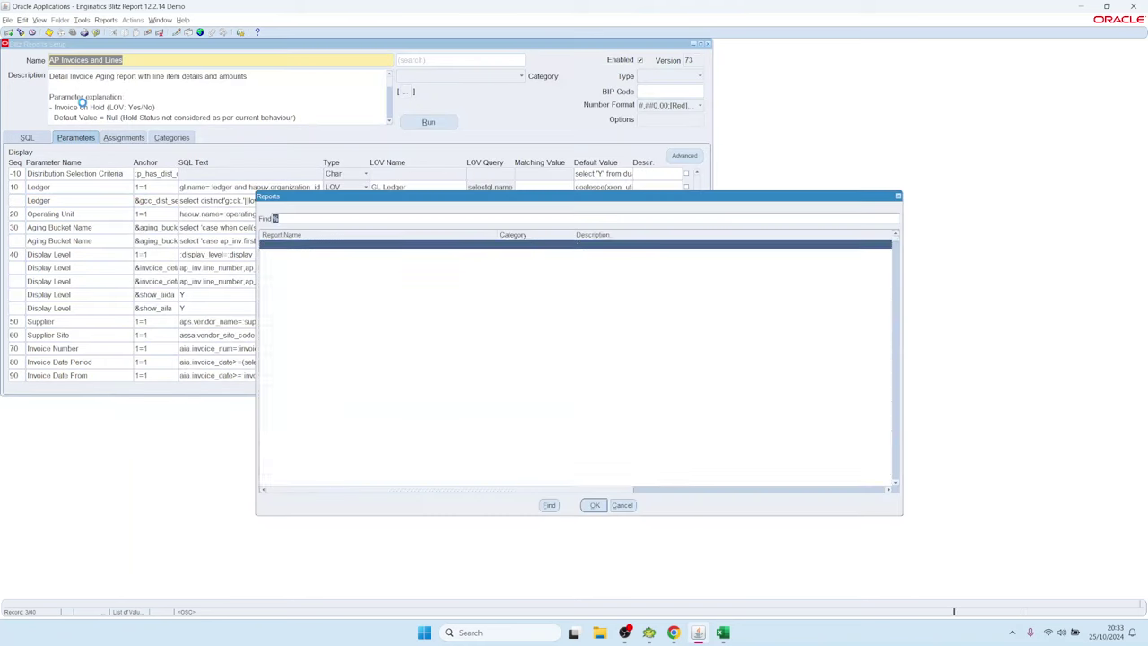
key("Return")
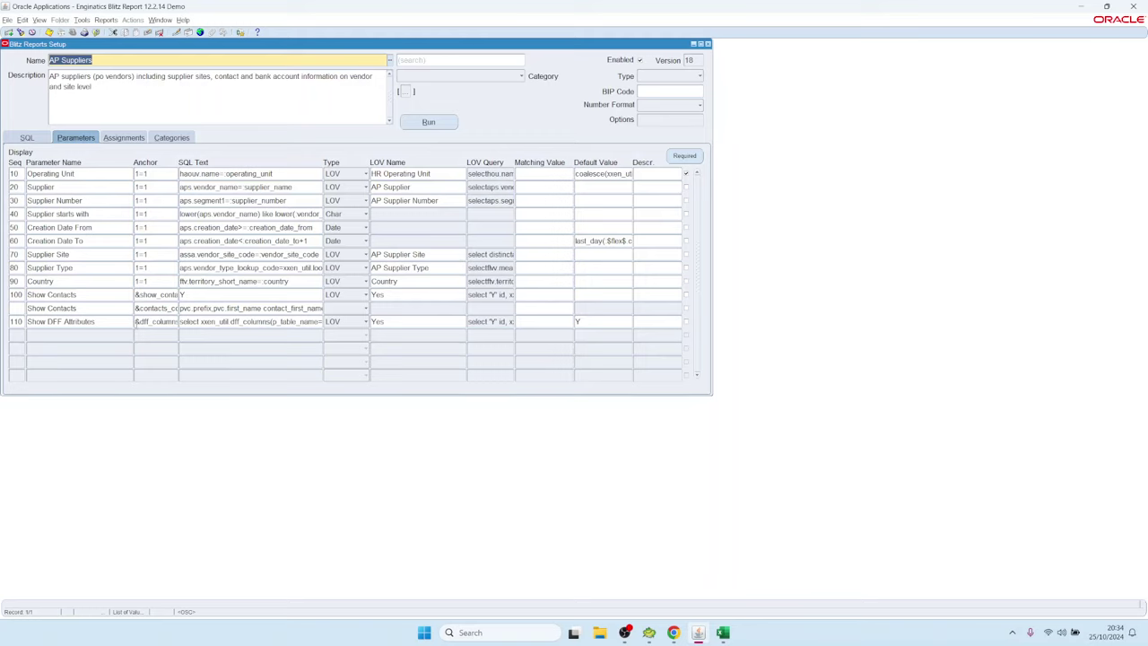
Step: Inspect the anchor of the Show DFF Attributes parameter
double_click(152, 321)
key("Home")
type("&")
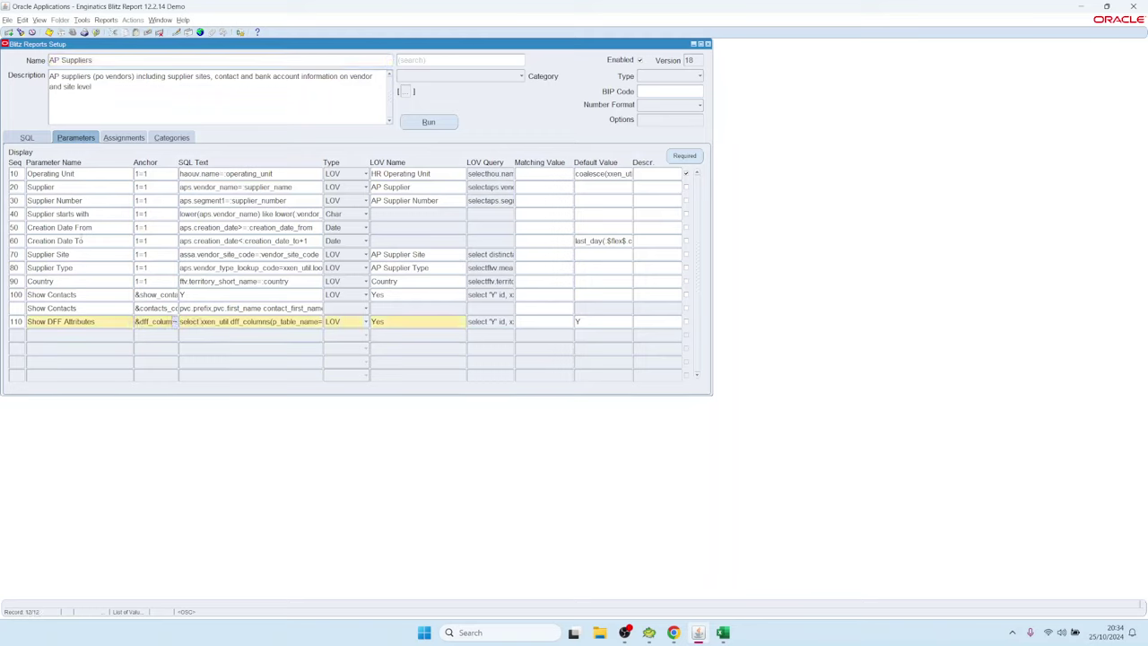
Step: Open the SQL text of the Show DFF Attributes parameter in the editor and copy the whole xxen_util.dff_columns query
left_click_drag(190, 321, 179, 321)
left_click(238, 325)
key("ctrl+e")
left_click_drag(130, 82, 453, 83)
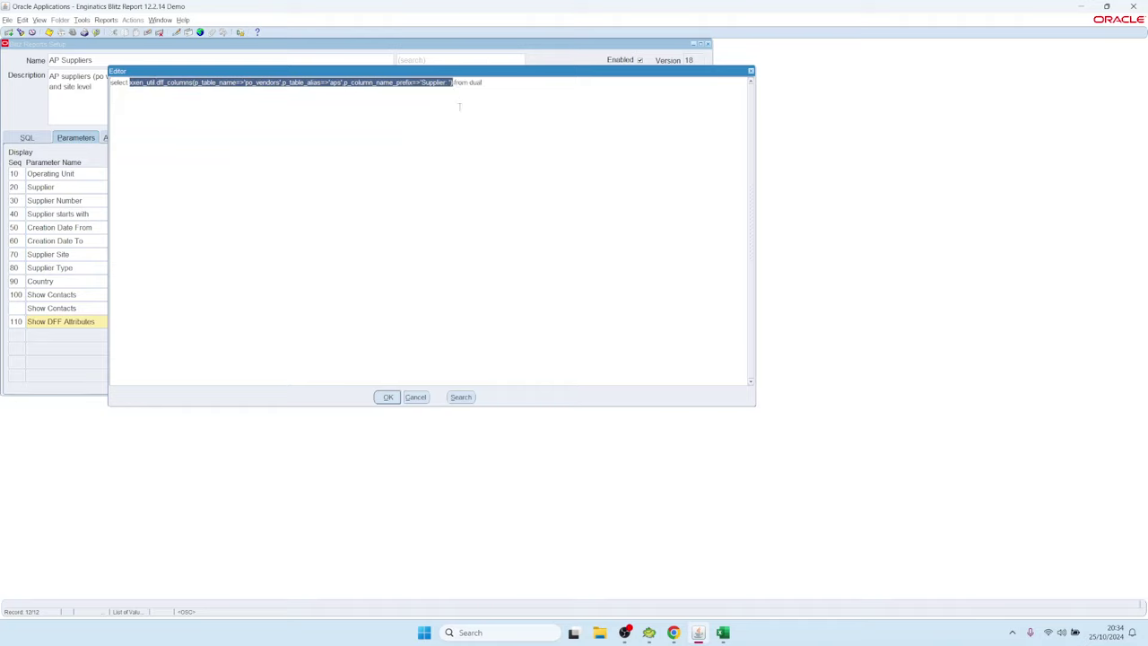
left_click(426, 159)
key("ctrl+a")
key("ctrl+c")
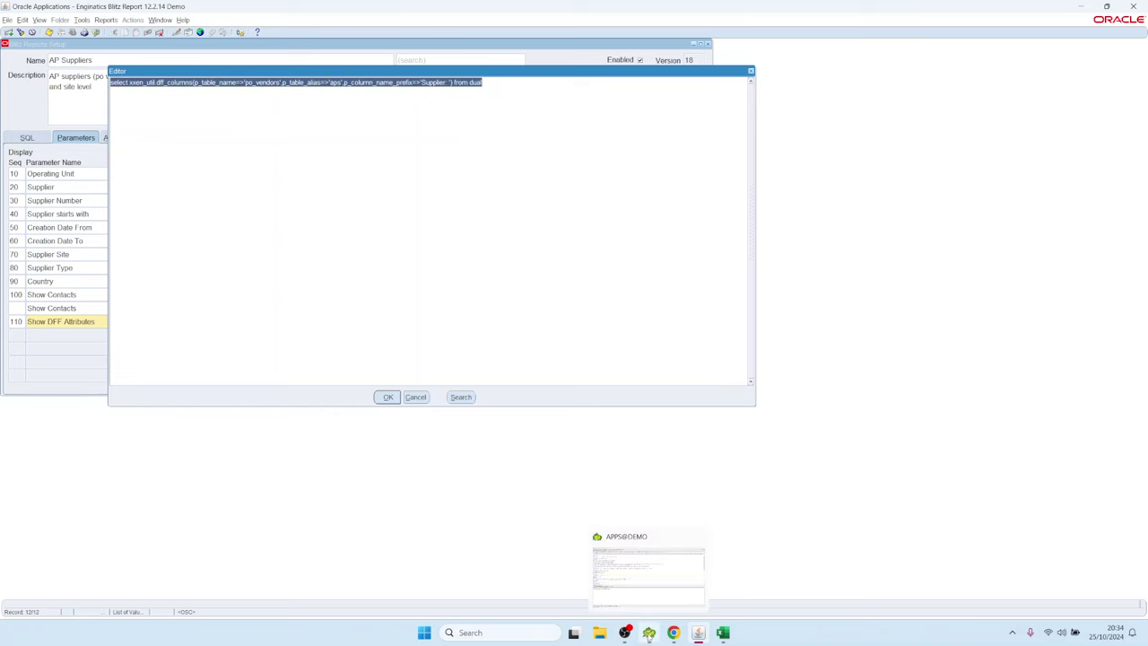
Step: Switch to Toad for Oracle, replace the query with the copied xxen_util.dff_columns statement, and execute it
left_click(648, 632)
left_click(353, 161)
key("ctrl+a")
key("ctrl+v")
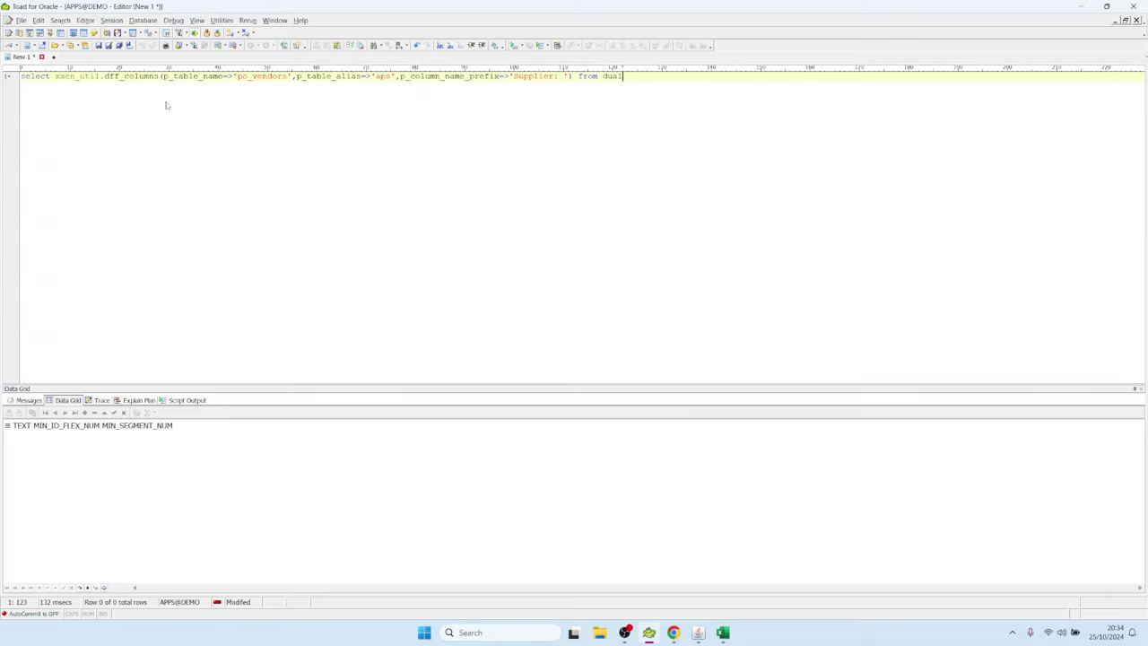
key("F9")
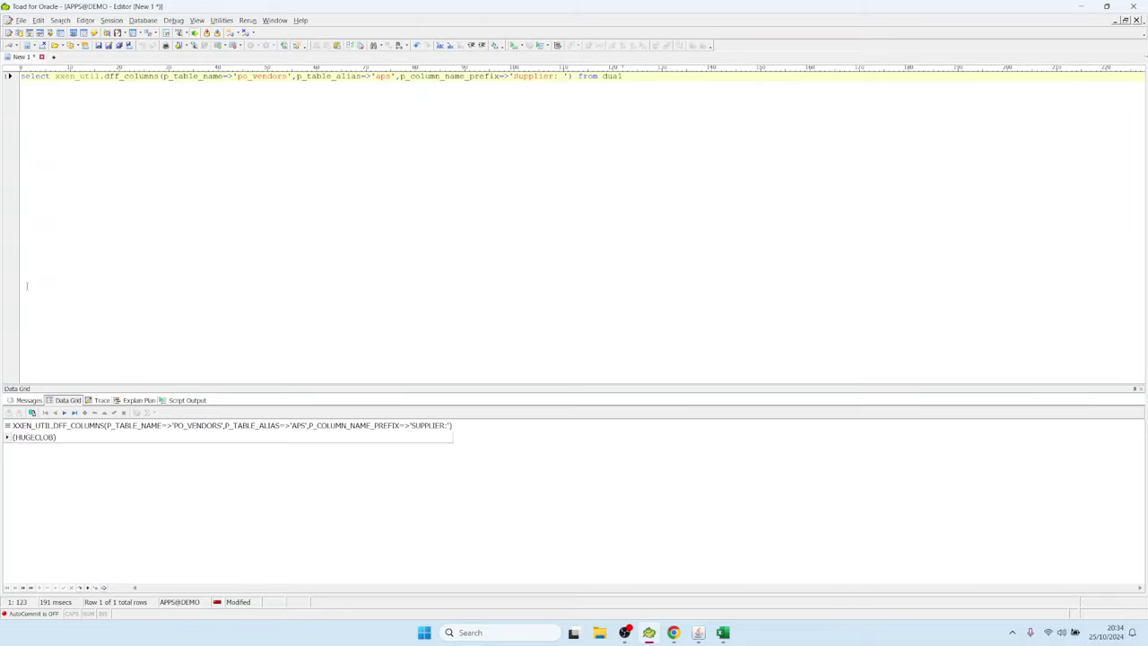
Step: Open the returned CLOB value, examine the generated column expression and its alias, and close the popup
double_click(34, 437)
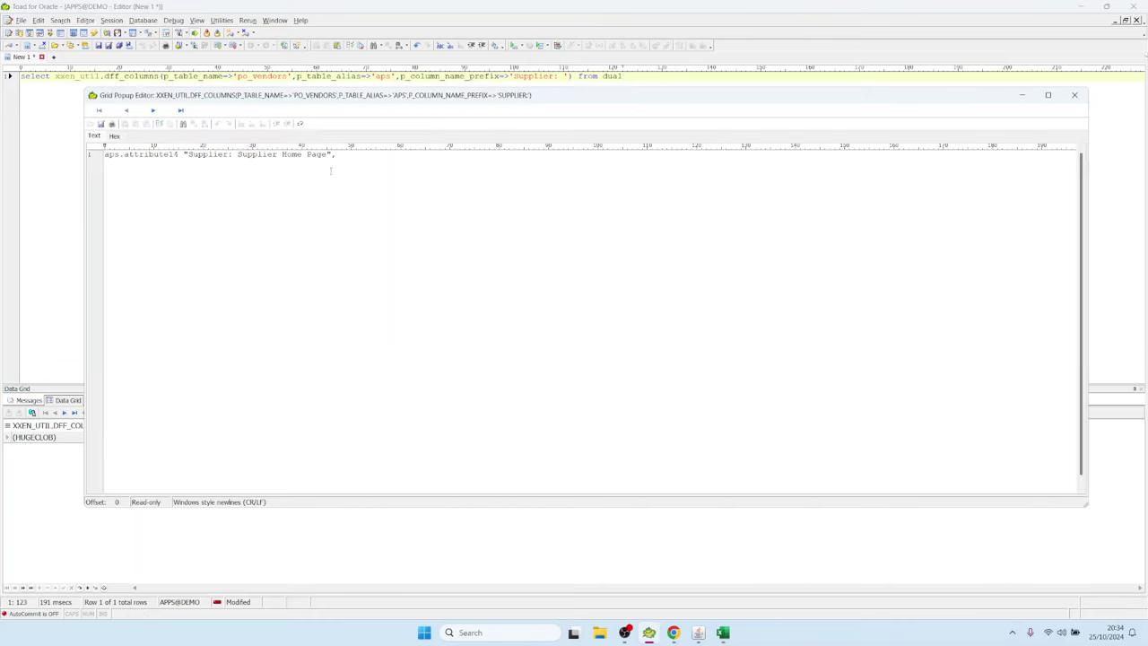
left_click(363, 157)
key("ctrl+a")
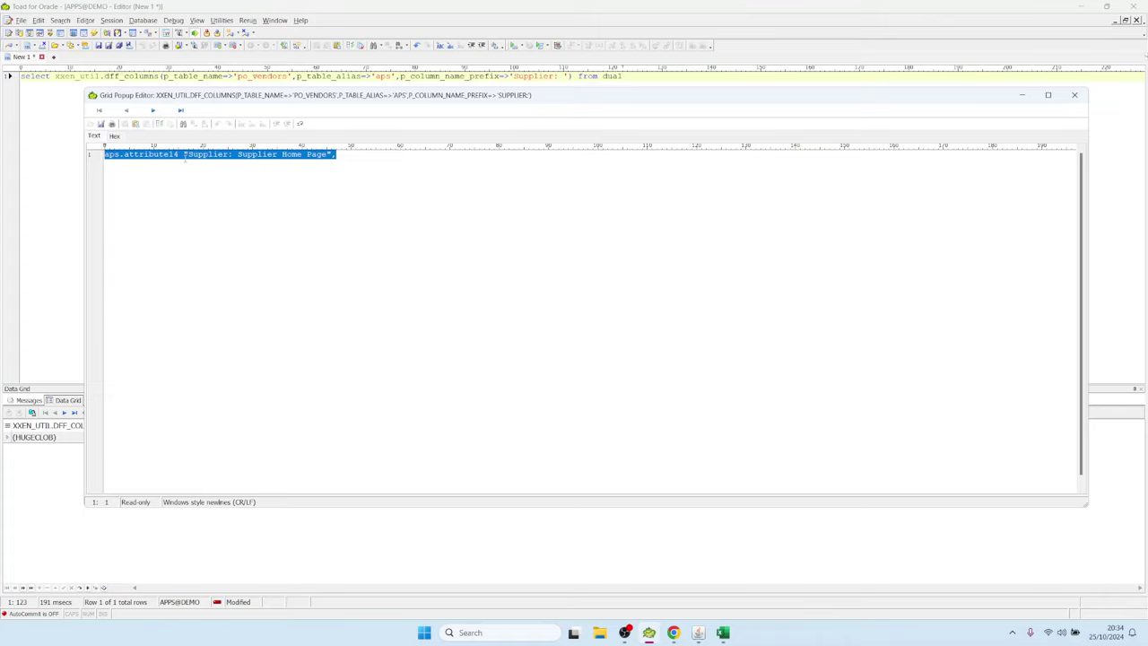
left_click(128, 159)
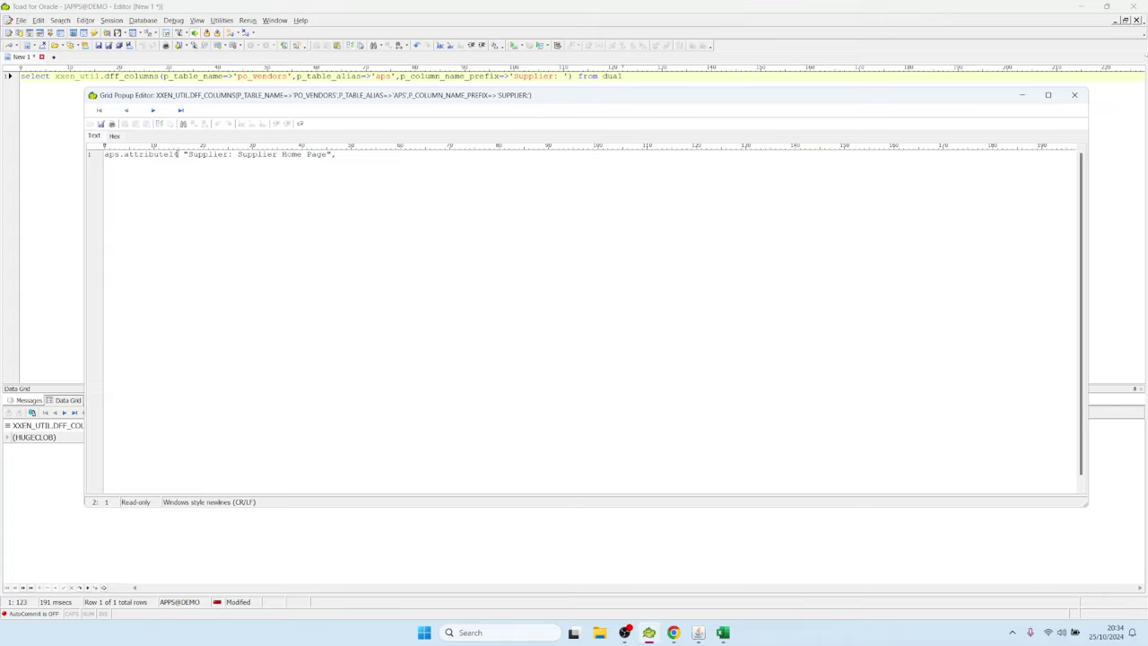
left_click_drag(176, 154, 96, 154)
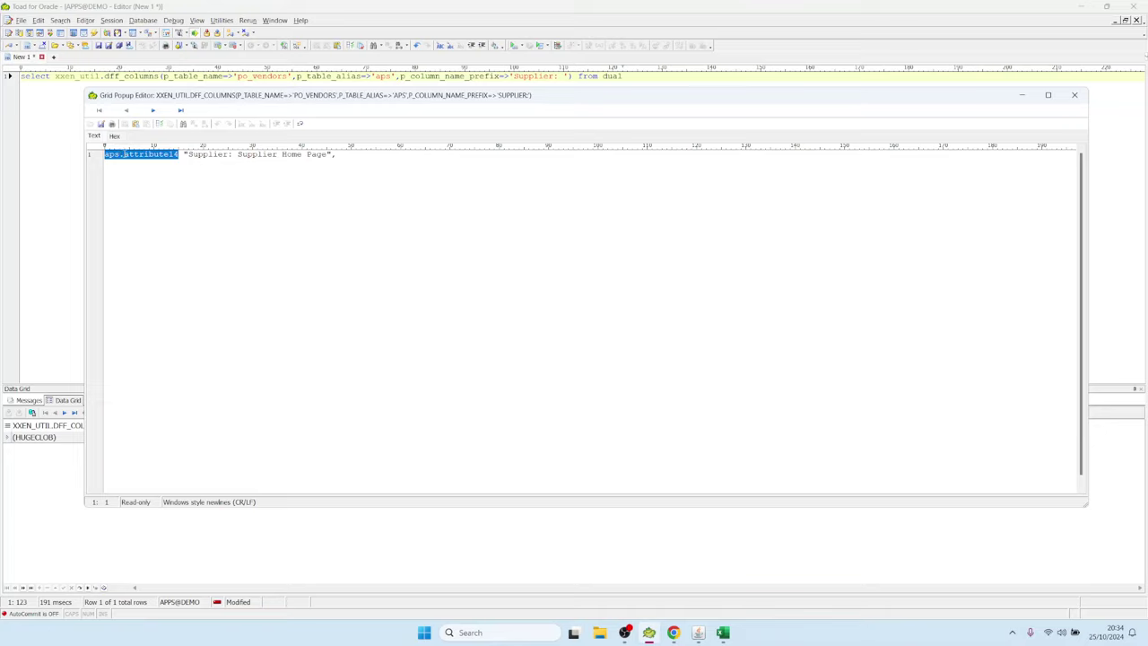
left_click_drag(188, 154, 336, 164)
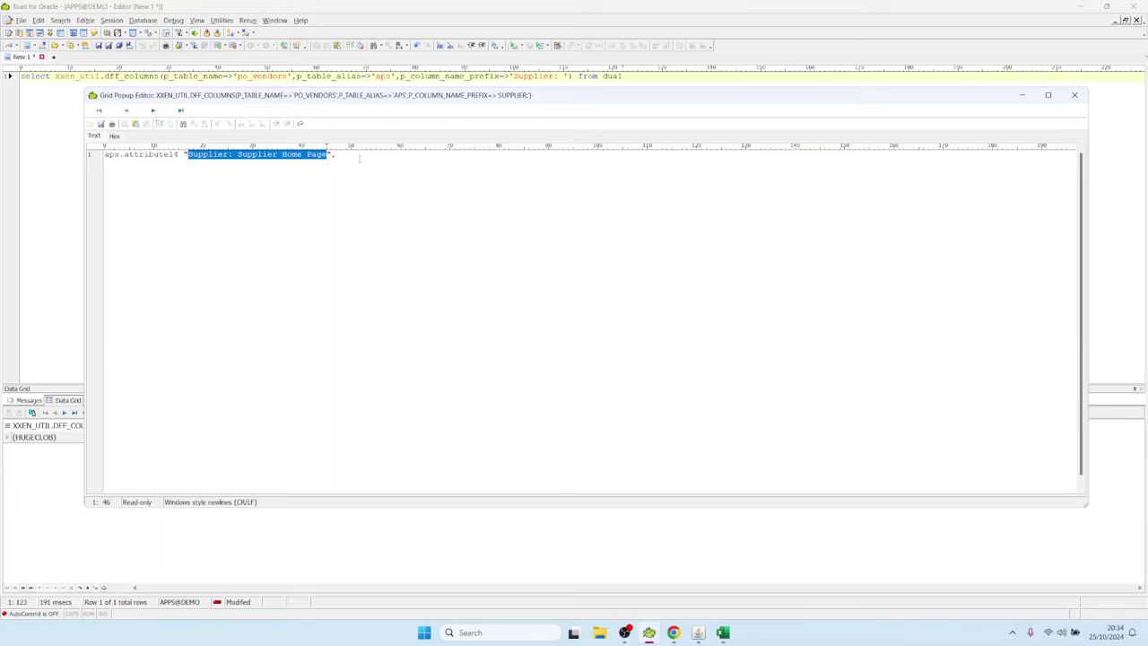
left_click(361, 160)
key("Escape")
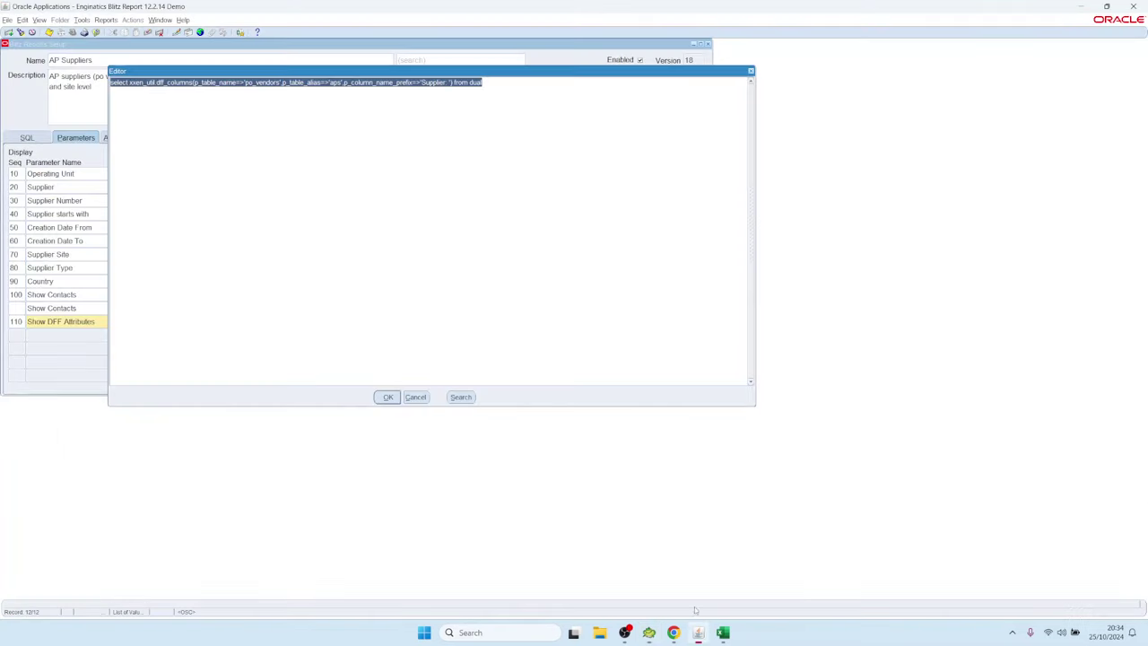
Step: Switch to Oracle Applications, close the SQL text editor, and run AP Suppliers for Vision Operations with Show DFF Attributes set to Yes
left_click(698, 632)
left_click(423, 400)
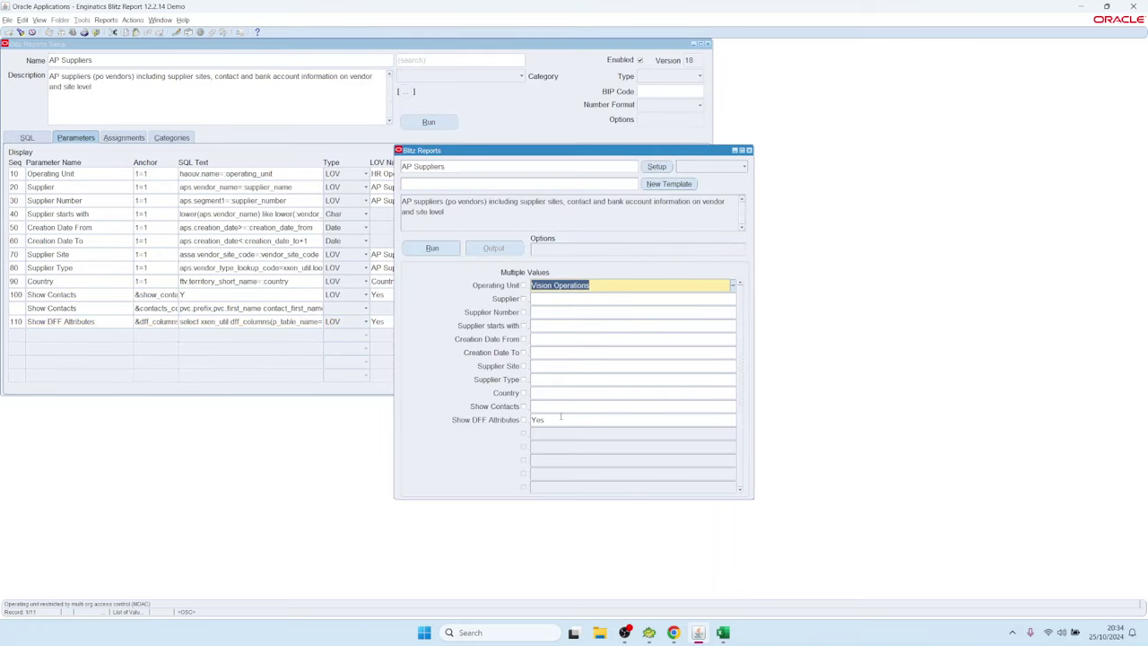
left_click(542, 419)
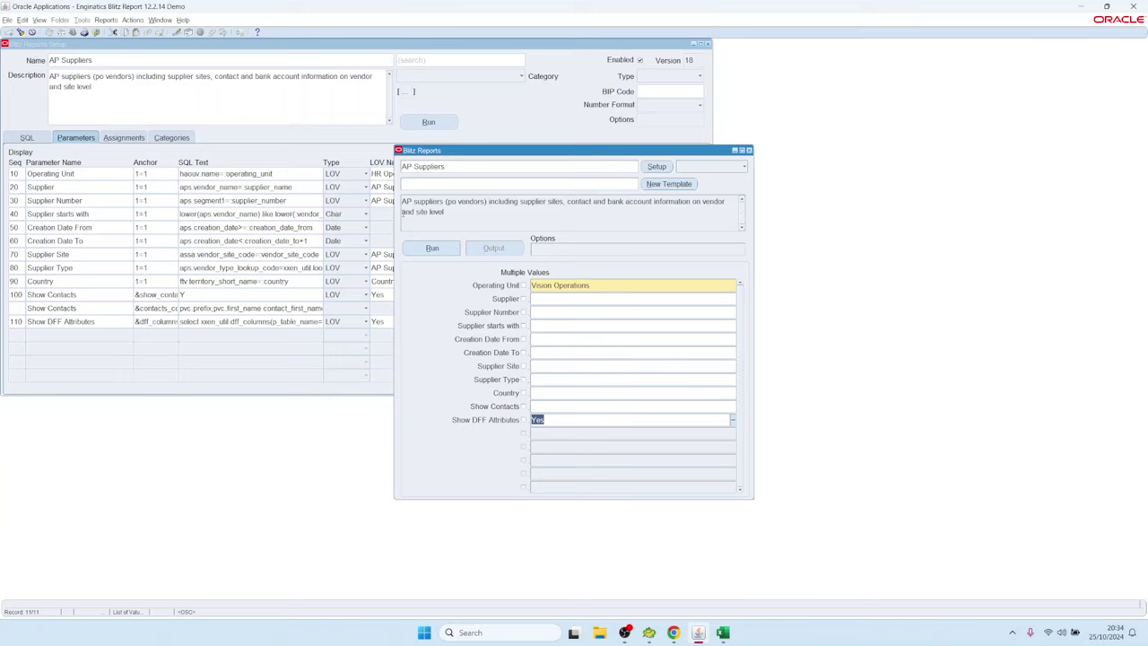
left_click(434, 248)
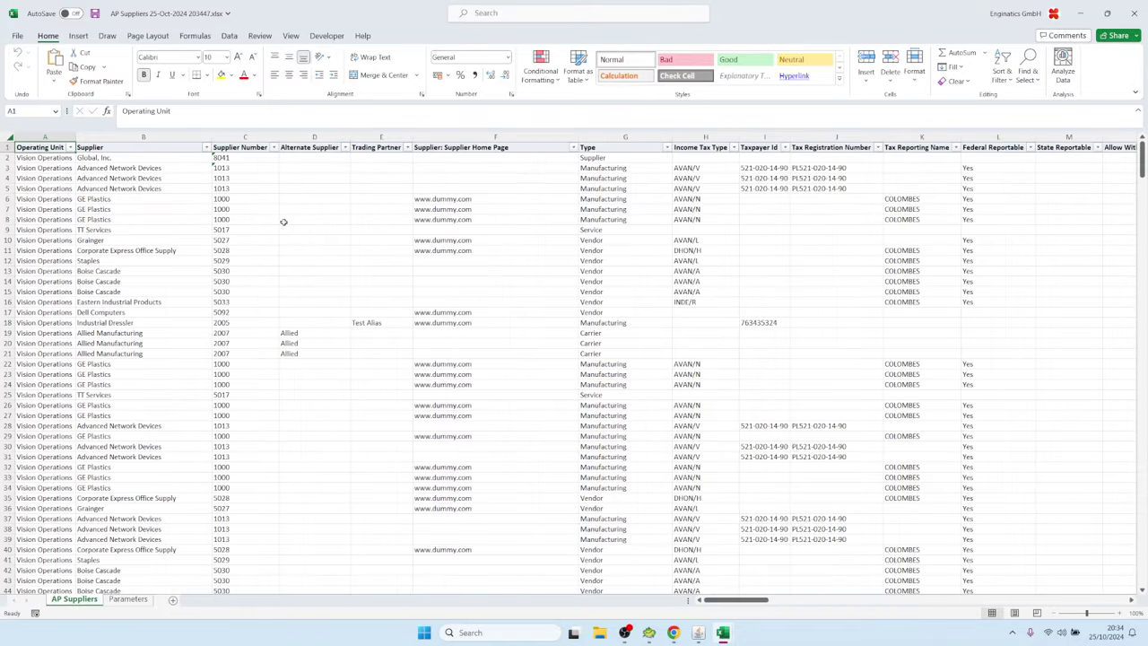
Step: Examine the Supplier: Supplier Home Page column in the AP Suppliers output workbook
left_click(475, 137)
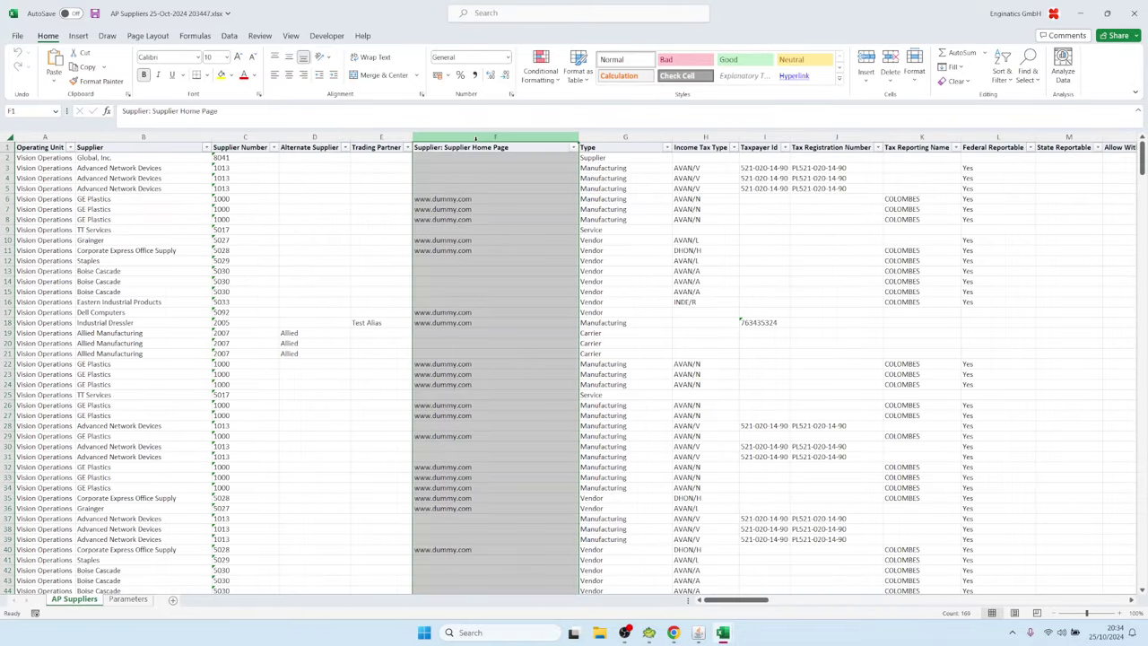
scroll(464, 259, "down", 1)
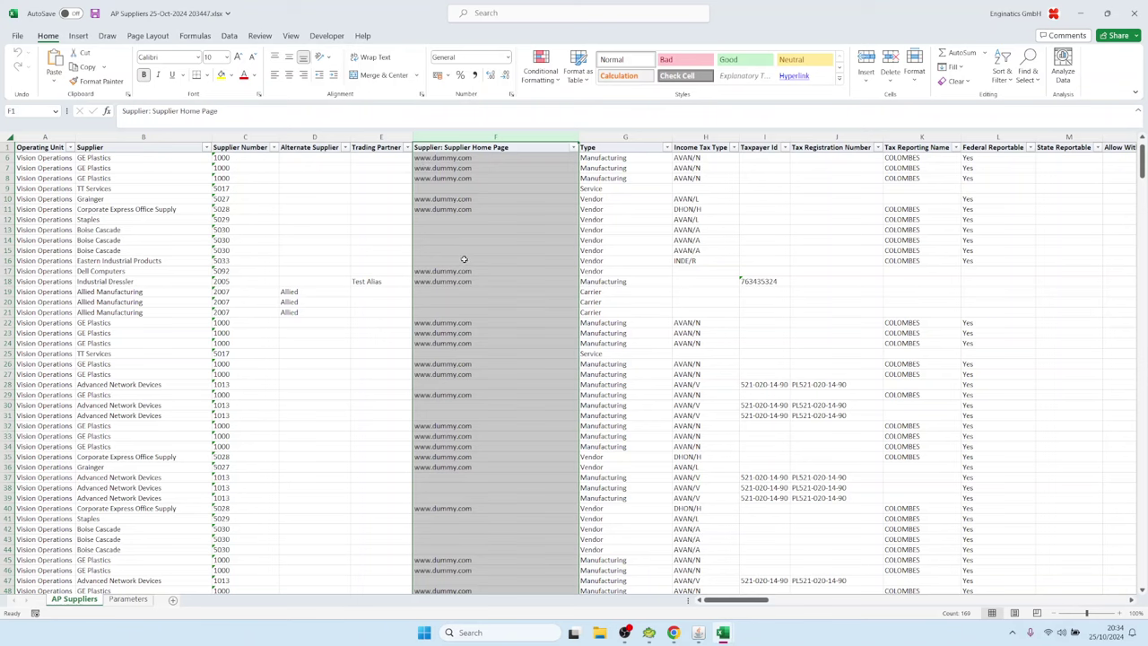
Step: Switch to Oracle Applications, find all of my requests, and open the log of the latest AP Suppliers request
left_click_drag(489, 160, 488, 574)
left_click(492, 359)
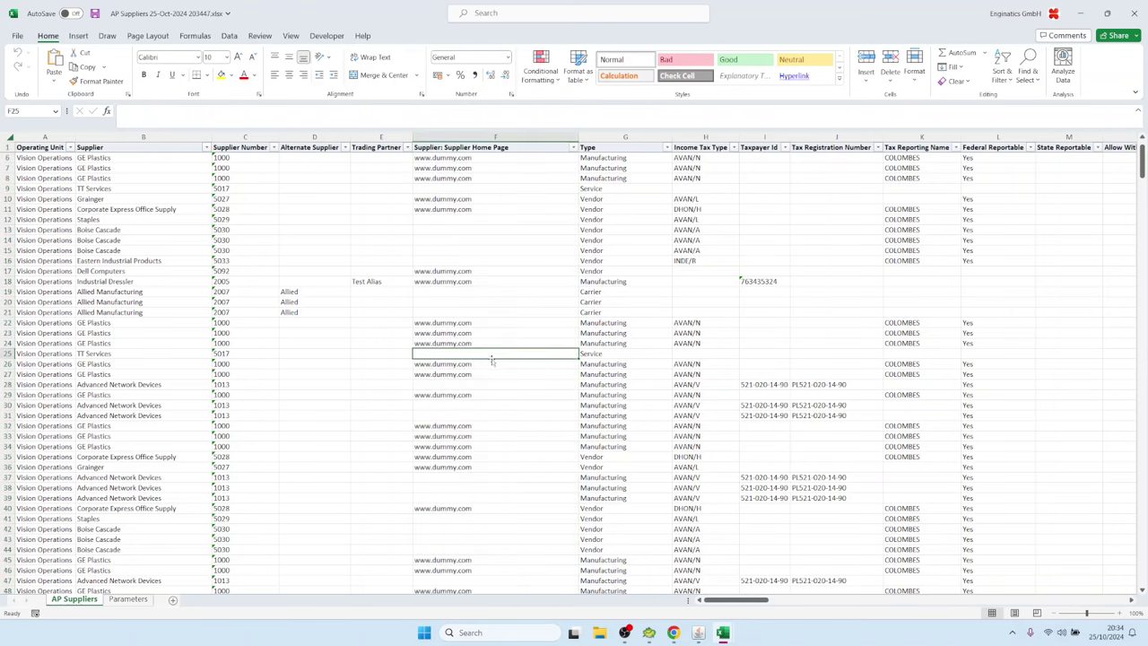
mouse_move(698, 631)
left_click(698, 578)
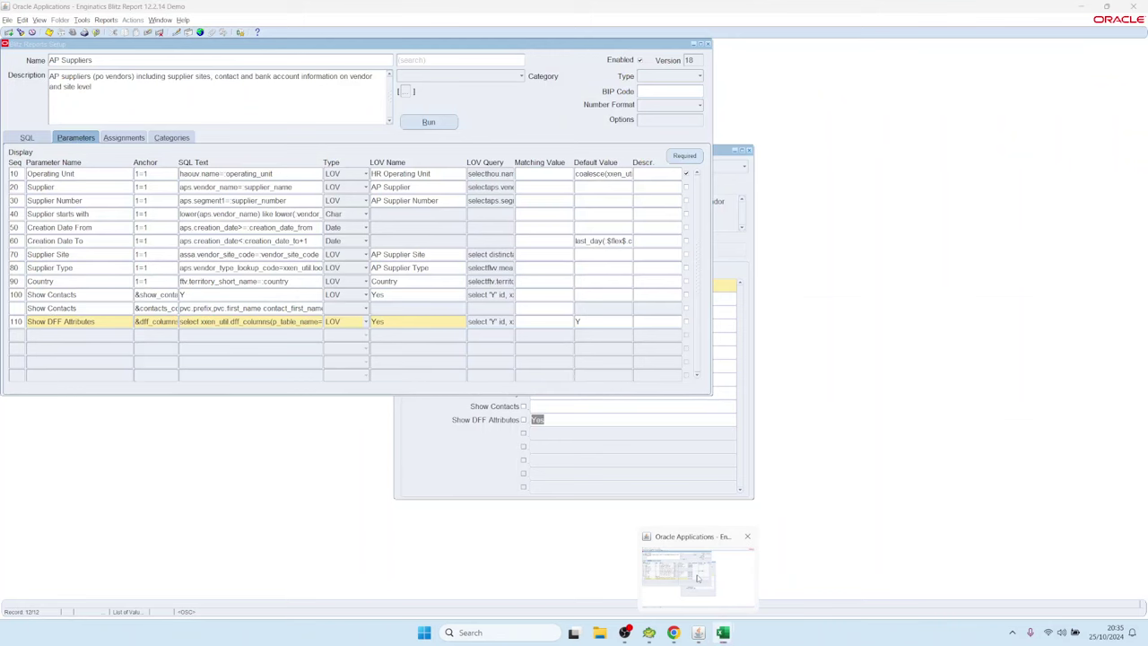
left_click(40, 20)
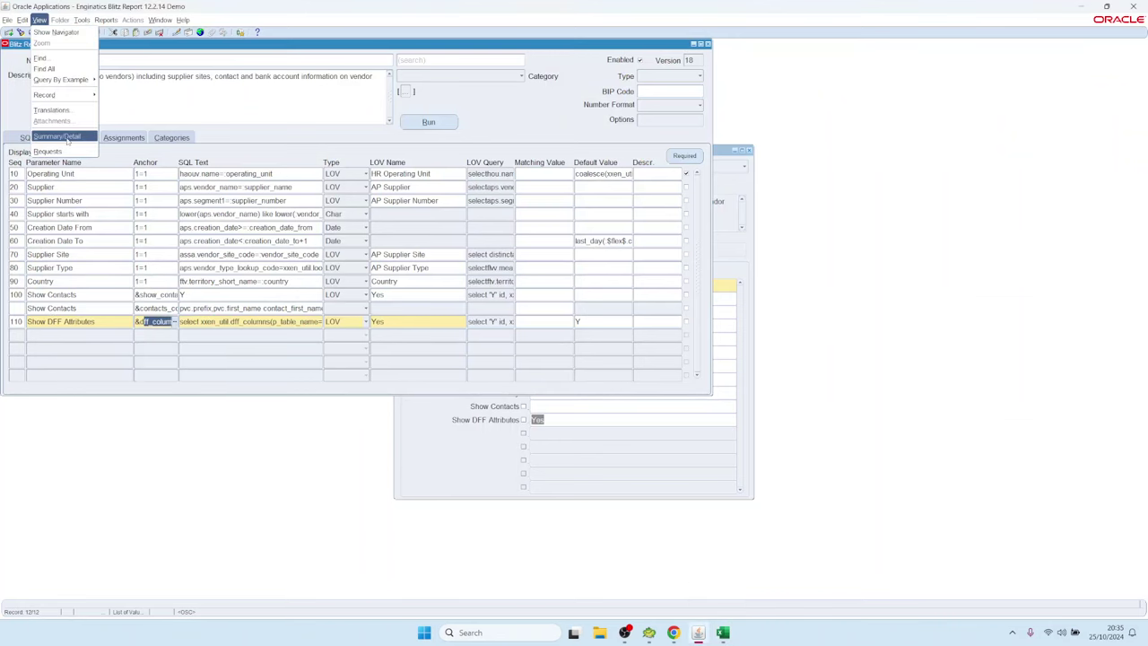
left_click(67, 151)
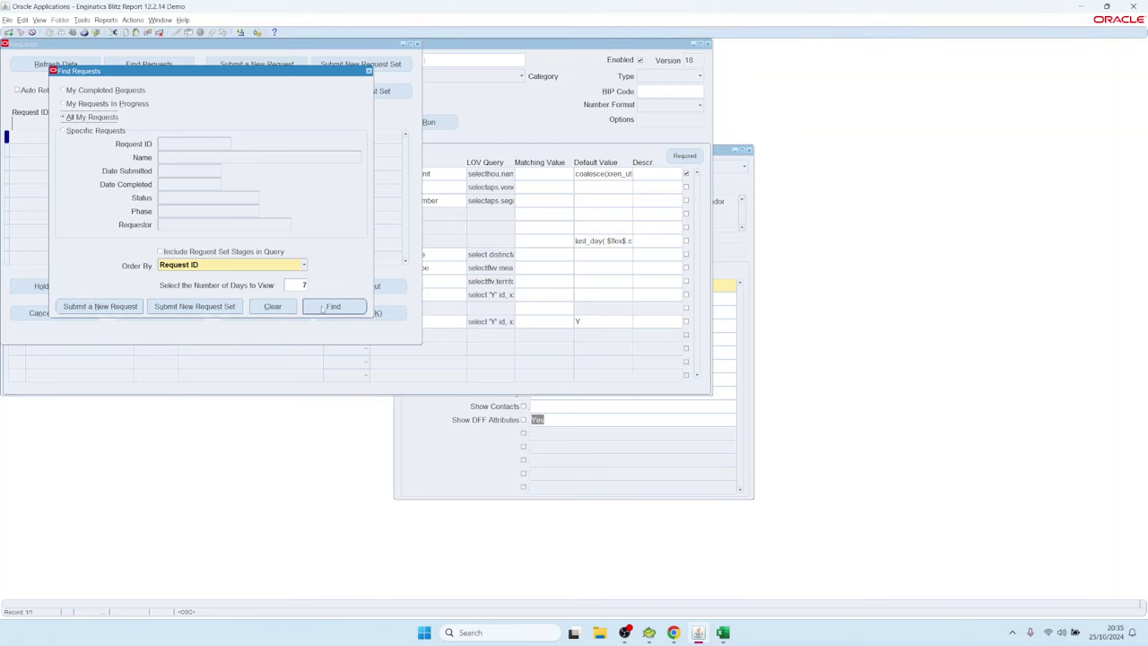
left_click(323, 307)
left_click(351, 313)
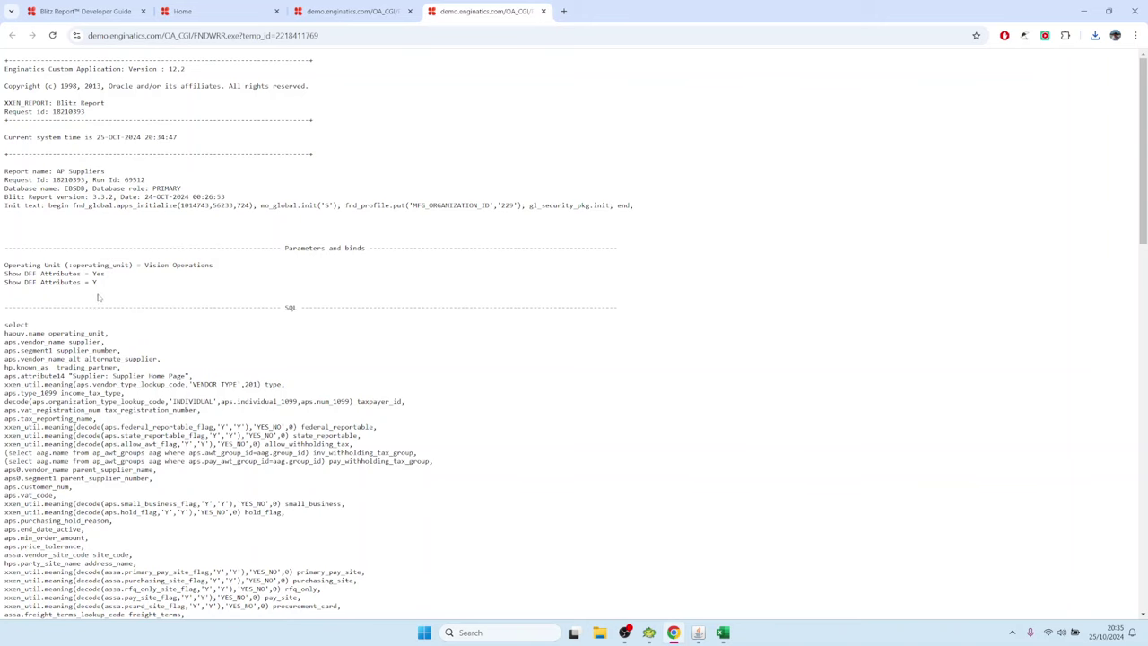
Step: Examine the aps.attribute14 "Supplier: Supplier Home Page" line in the log's SQL, and compare it with the dff_columns query in Toad for Oracle
scroll(98, 298, "down", 3)
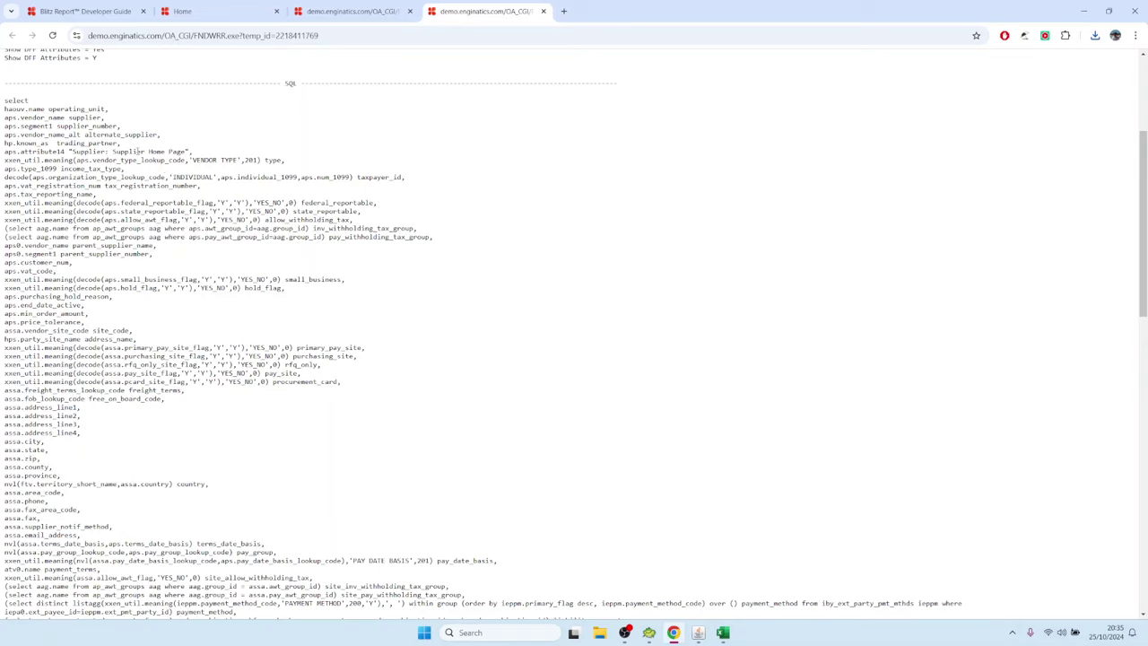
left_click_drag(191, 155, 4, 152)
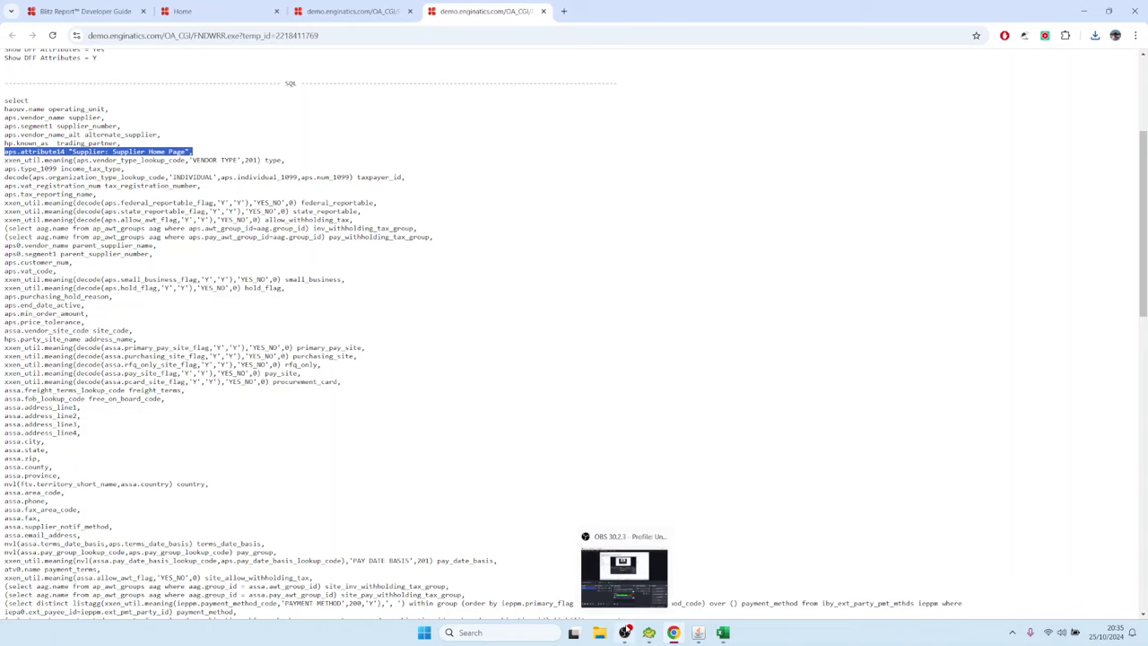
mouse_move(648, 633)
left_click(648, 574)
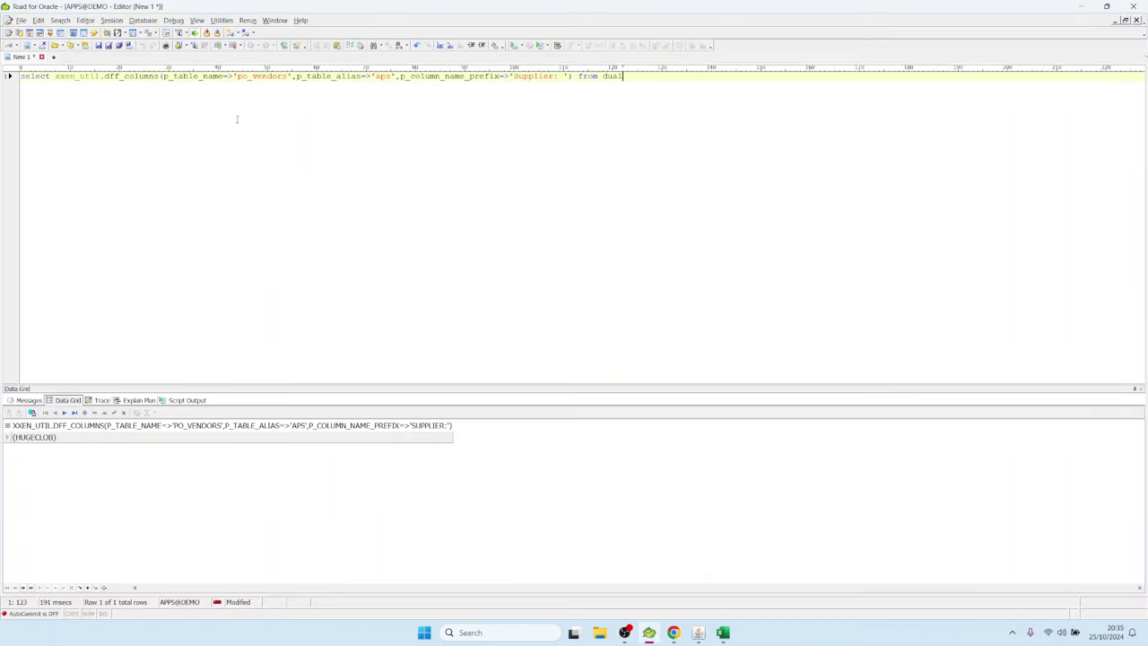
Step: Return to Oracle Applications, close the request list, and reopen the AP Suppliers setup to examine the &dff_columns placeholder in its SQL
mouse_move(697, 632)
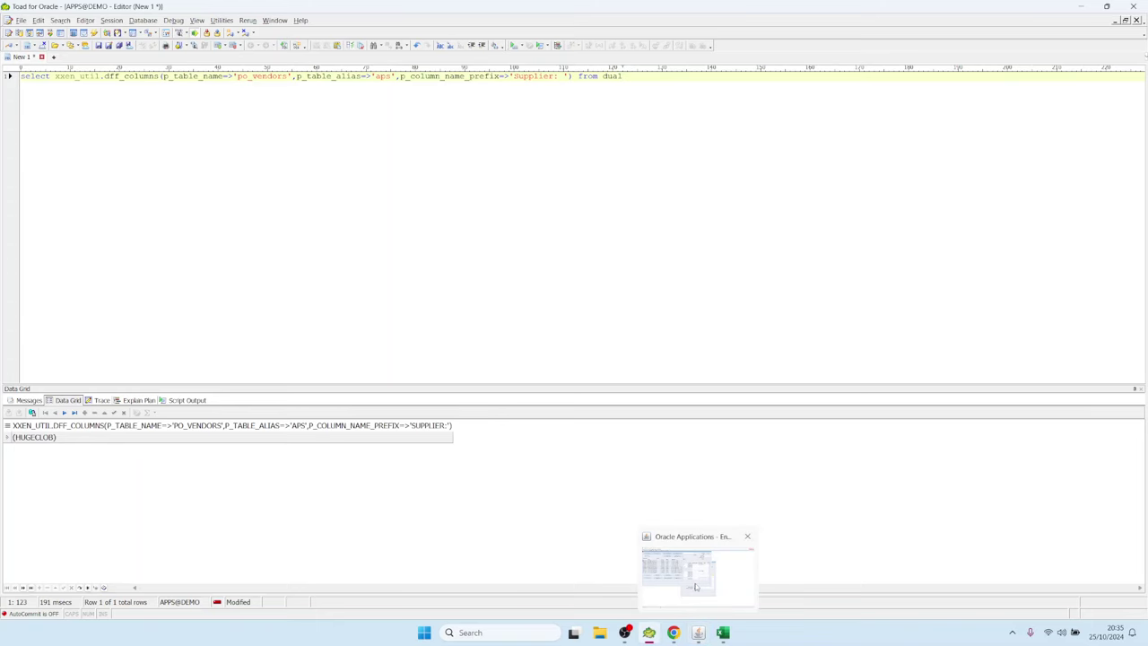
left_click(695, 583)
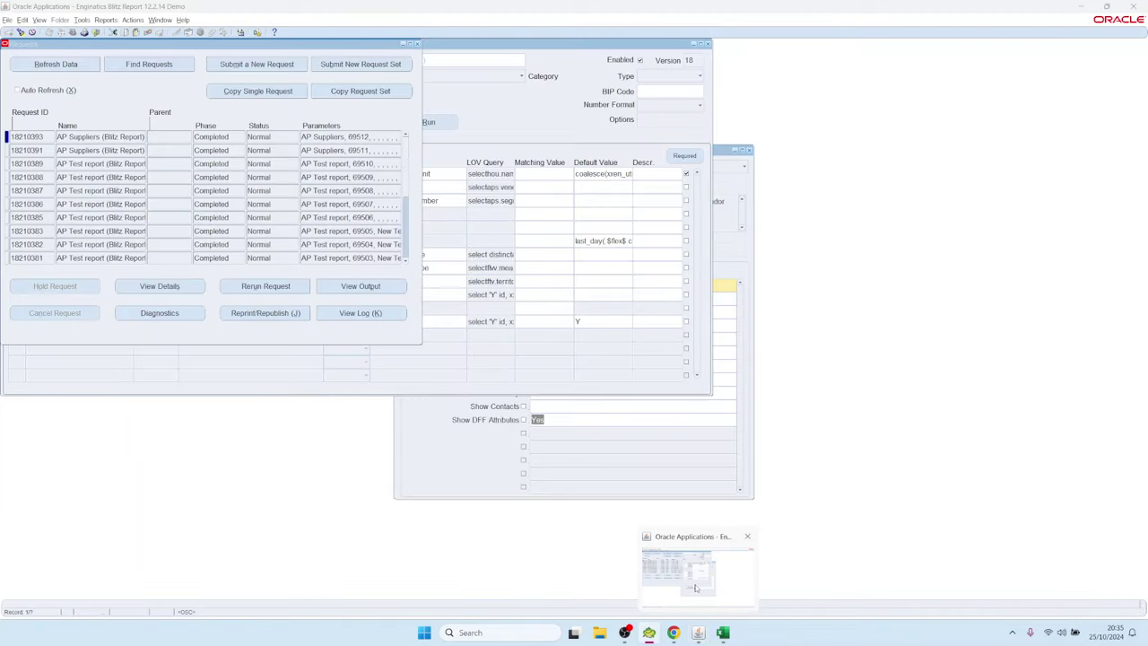
left_click(415, 43)
left_click(435, 123)
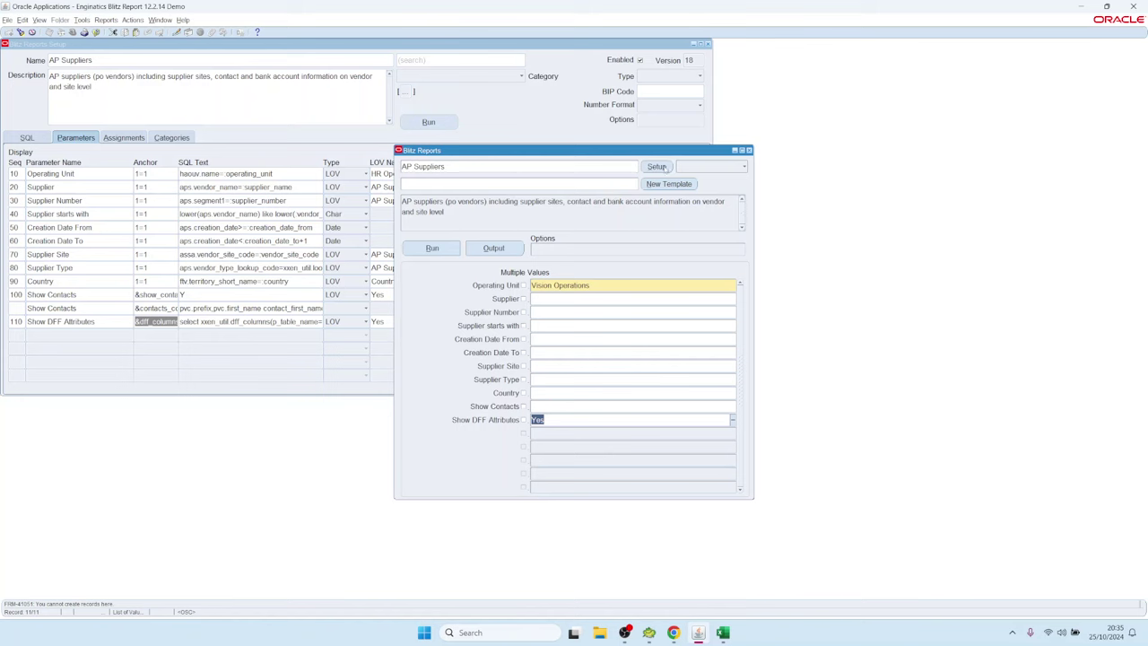
left_click(26, 113)
left_click(27, 137)
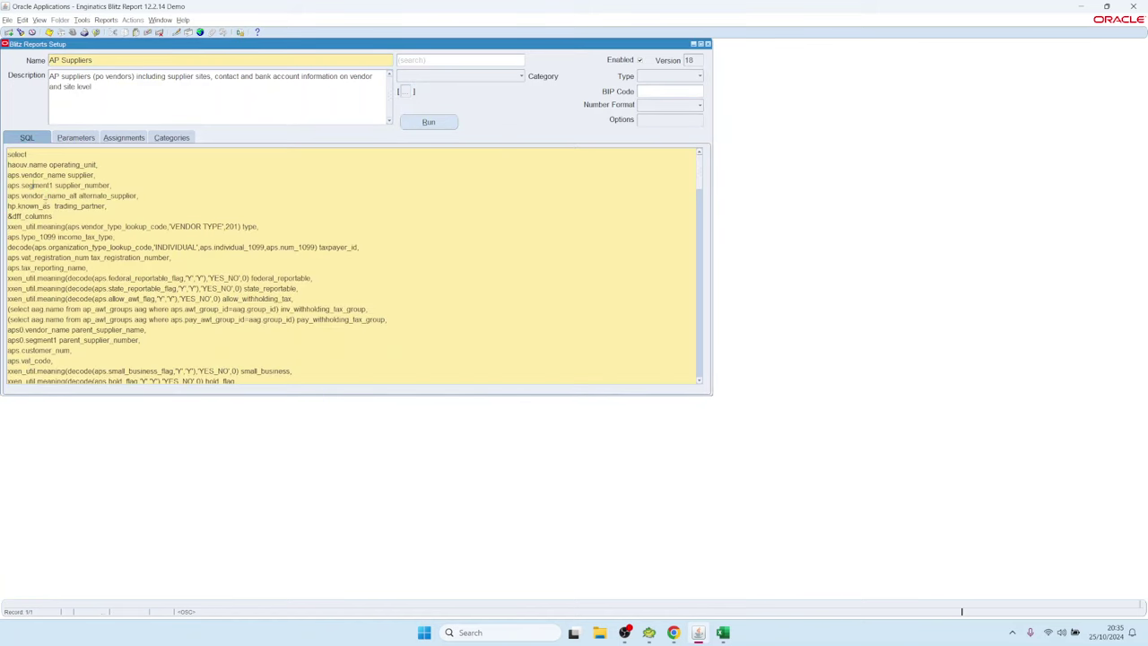
left_click_drag(61, 217, 7, 217)
Step: Display the AP Suppliers parameters and review the available type options for the Operating Unit parameter
left_click(79, 138)
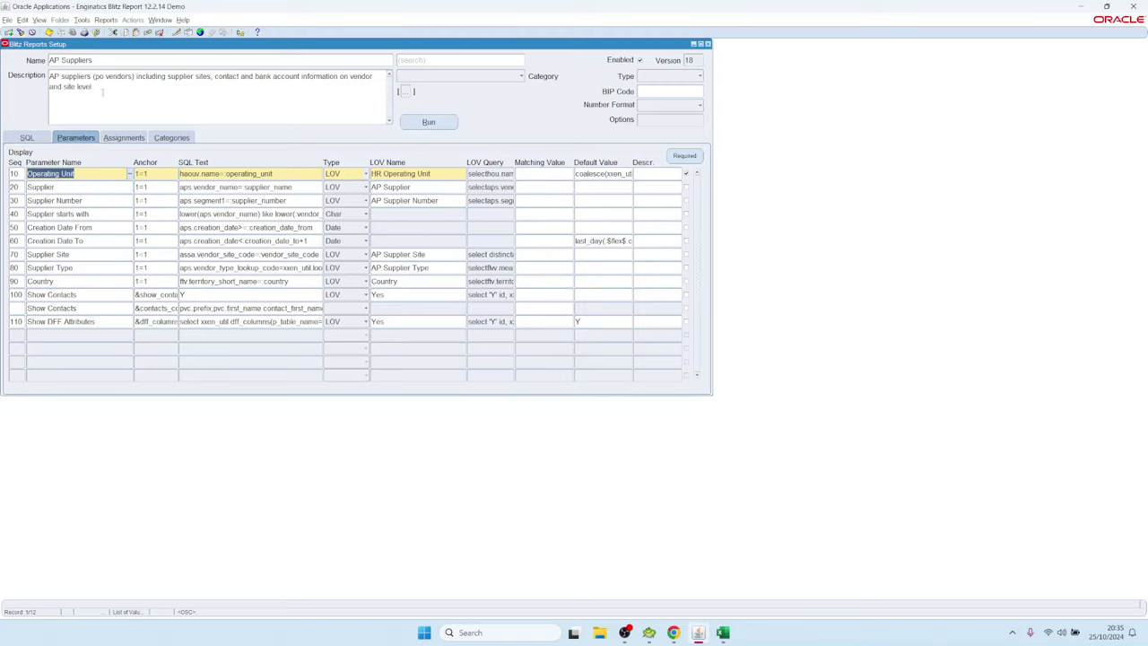
left_click(339, 175)
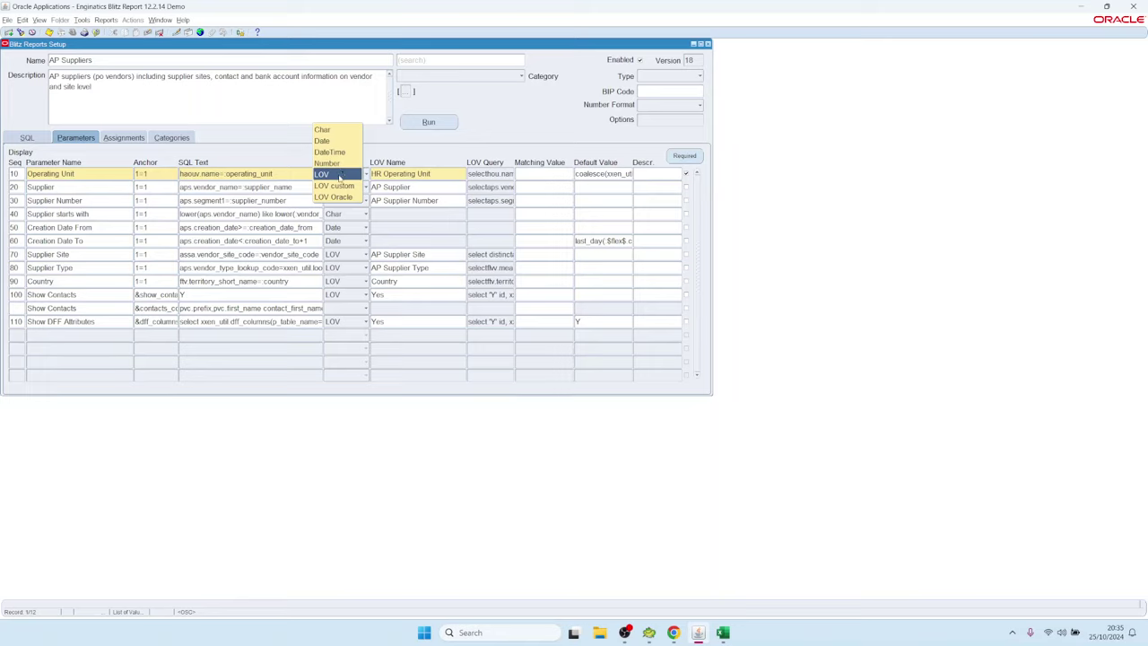
left_click(260, 141)
Step: Load AP Test report into the report setup in place of AP Suppliers
left_click(136, 61)
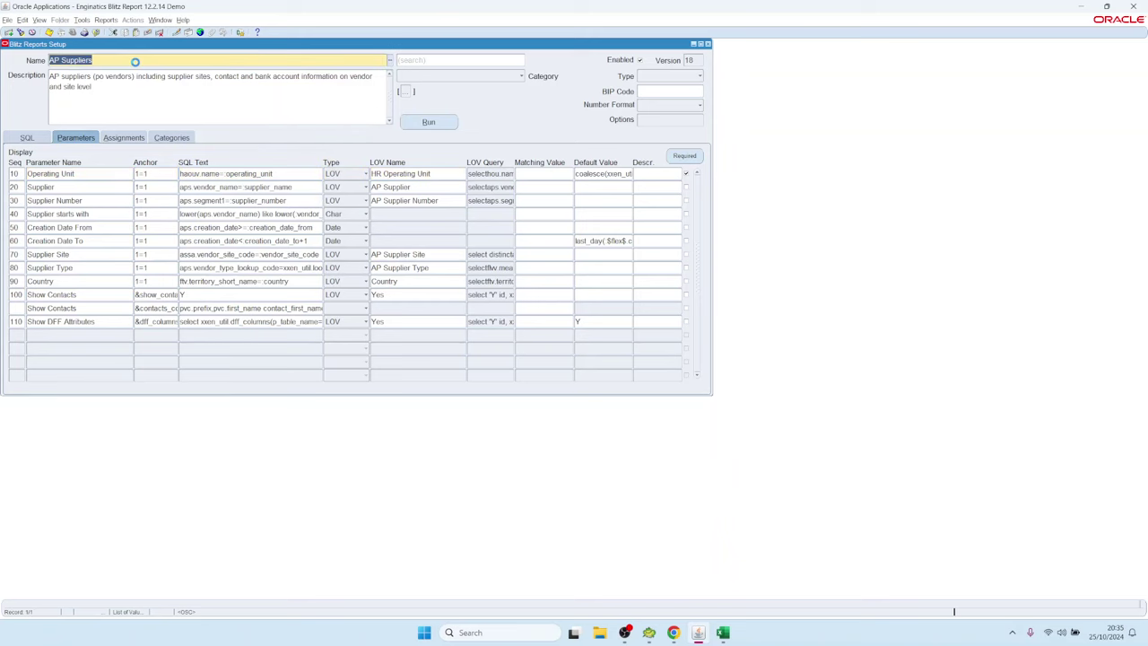
key("ctrl+l")
key("Return")
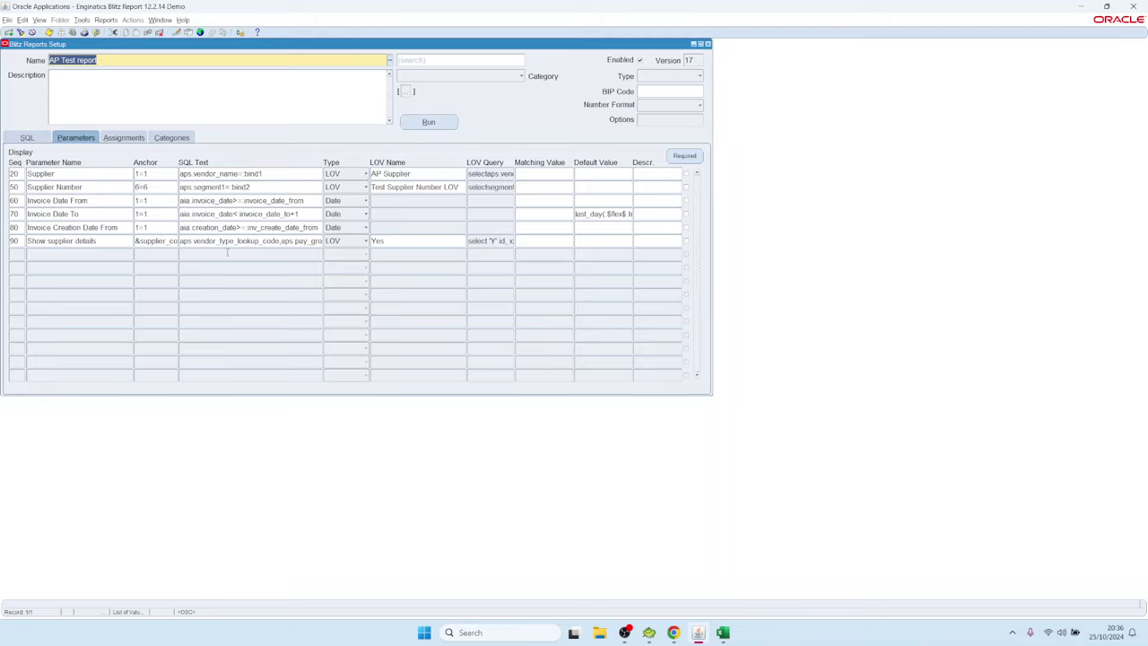
Step: Set the Supplier parameter's type to LOV Oracle, search the Oracle LOVs for %Vendor%, and choose AP_SRS_VENDOR_NAME
left_click(290, 173)
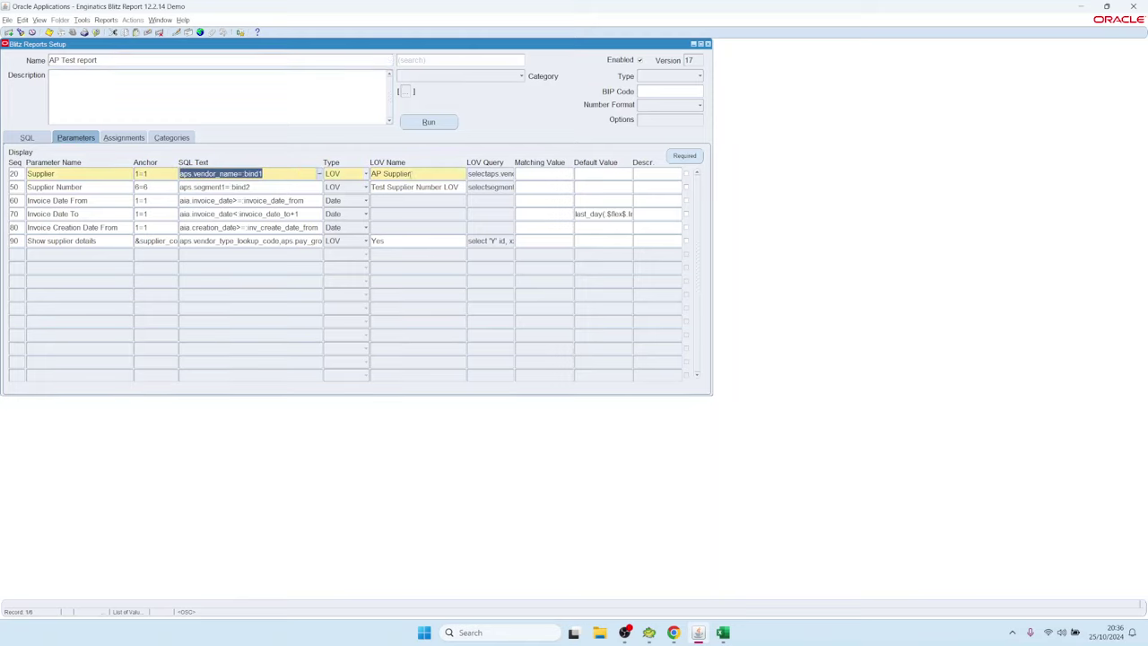
left_click(350, 177)
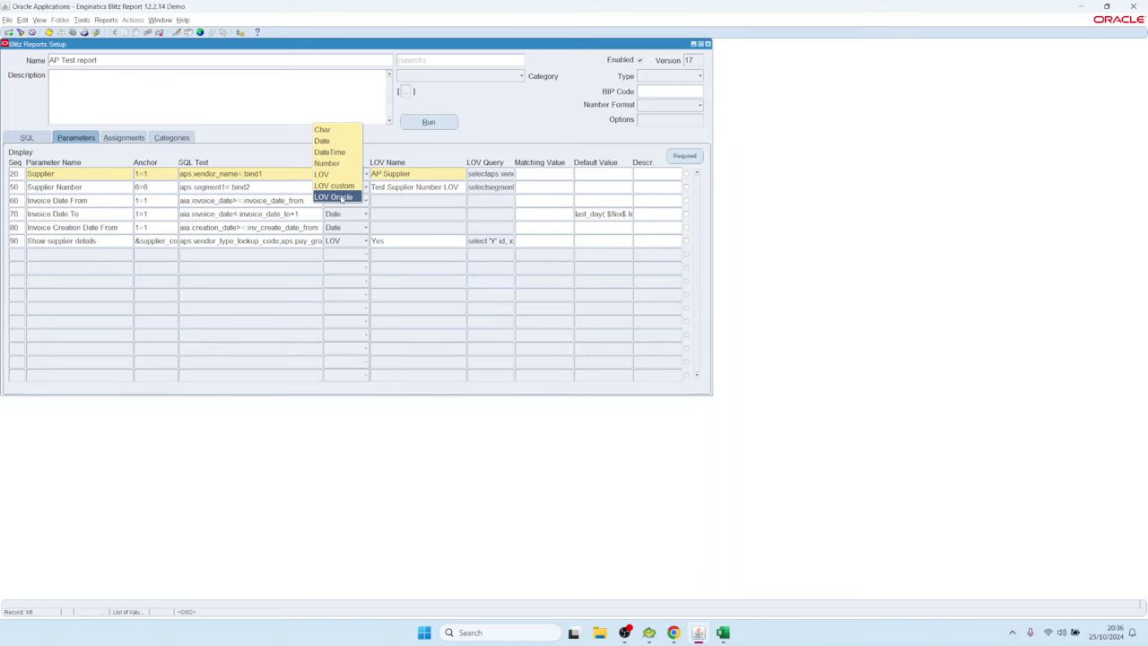
left_click(340, 197)
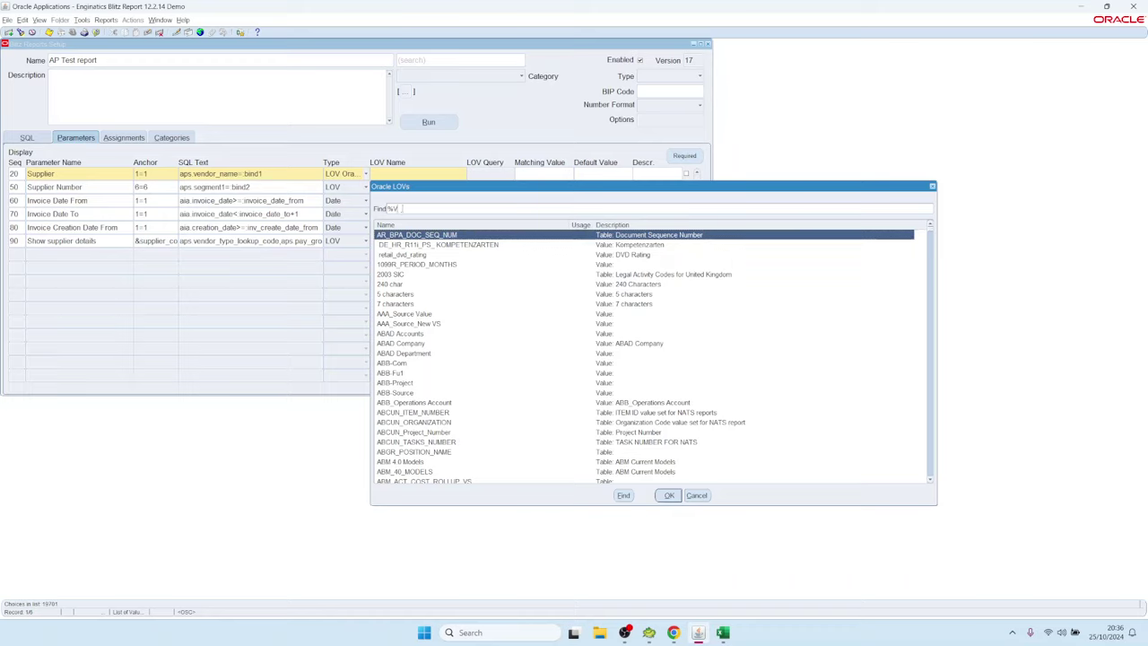
type("endor%")
key("Return")
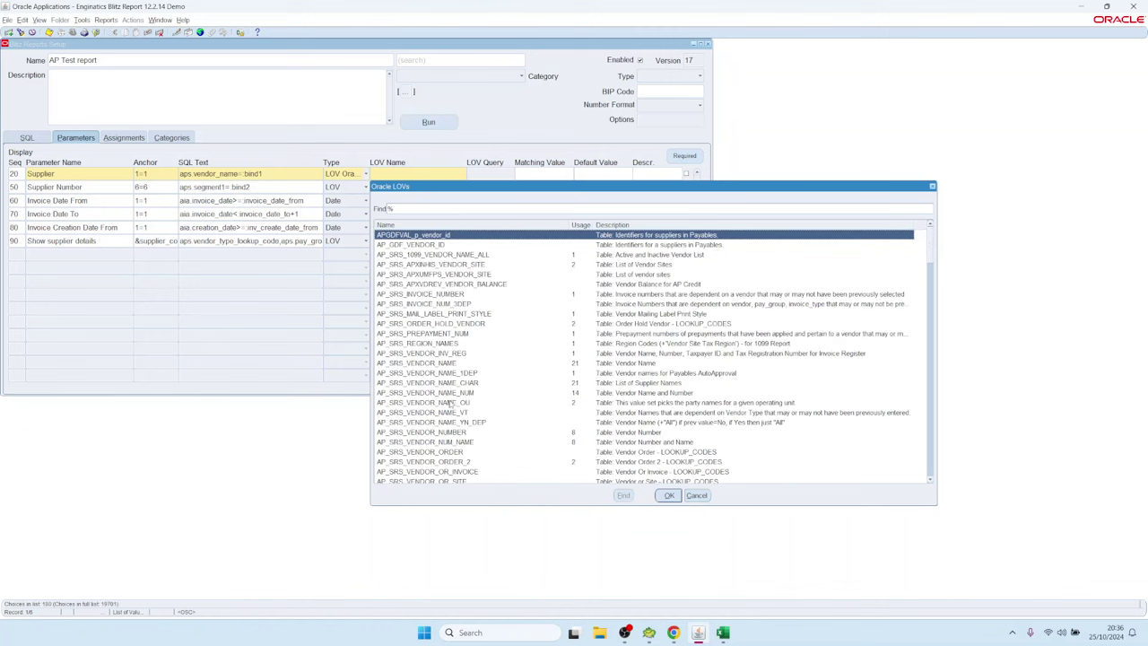
left_click(431, 363)
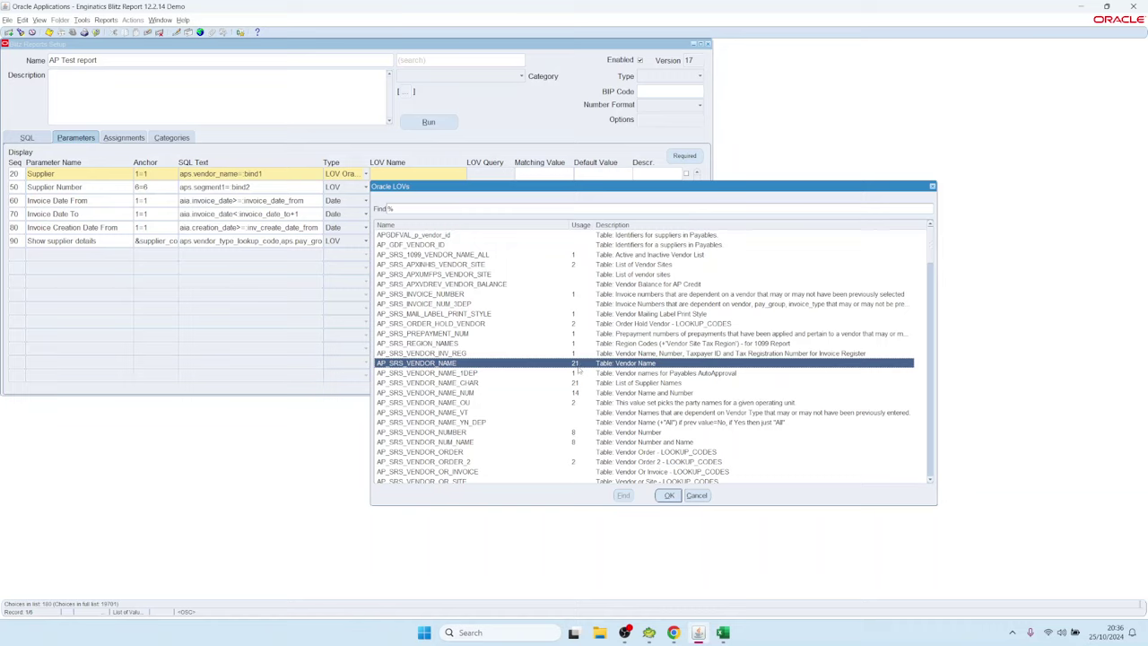
double_click(576, 364)
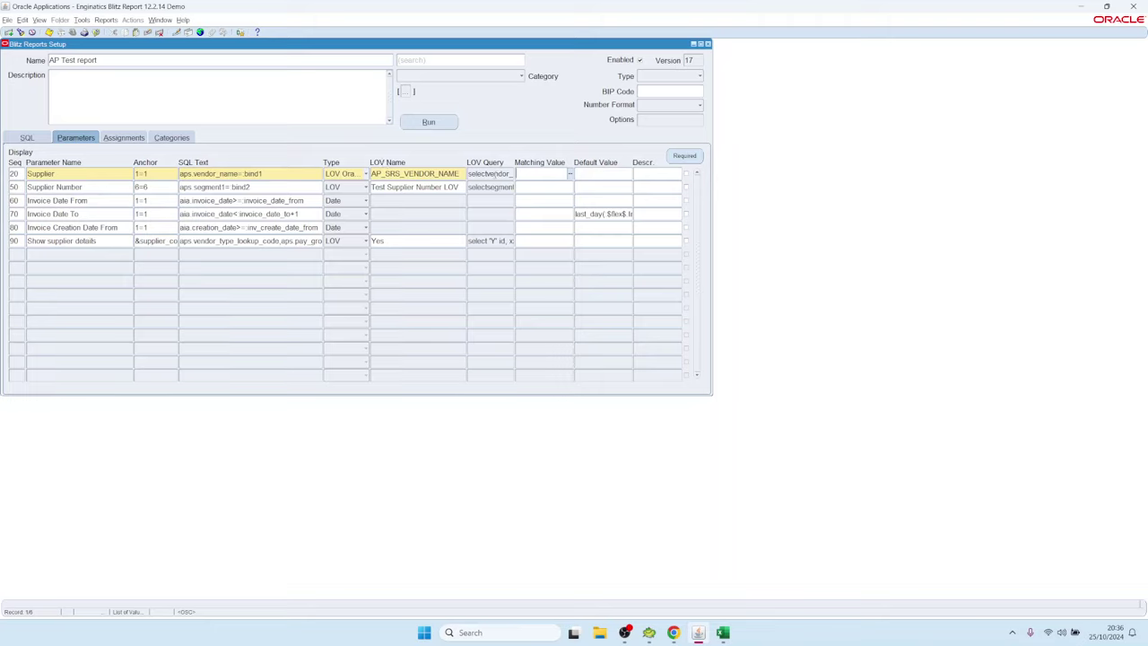
Step: Open the AP_SRS_VENDOR_NAME list of values, examine its query on po_vendors, then save and close it
double_click(496, 172)
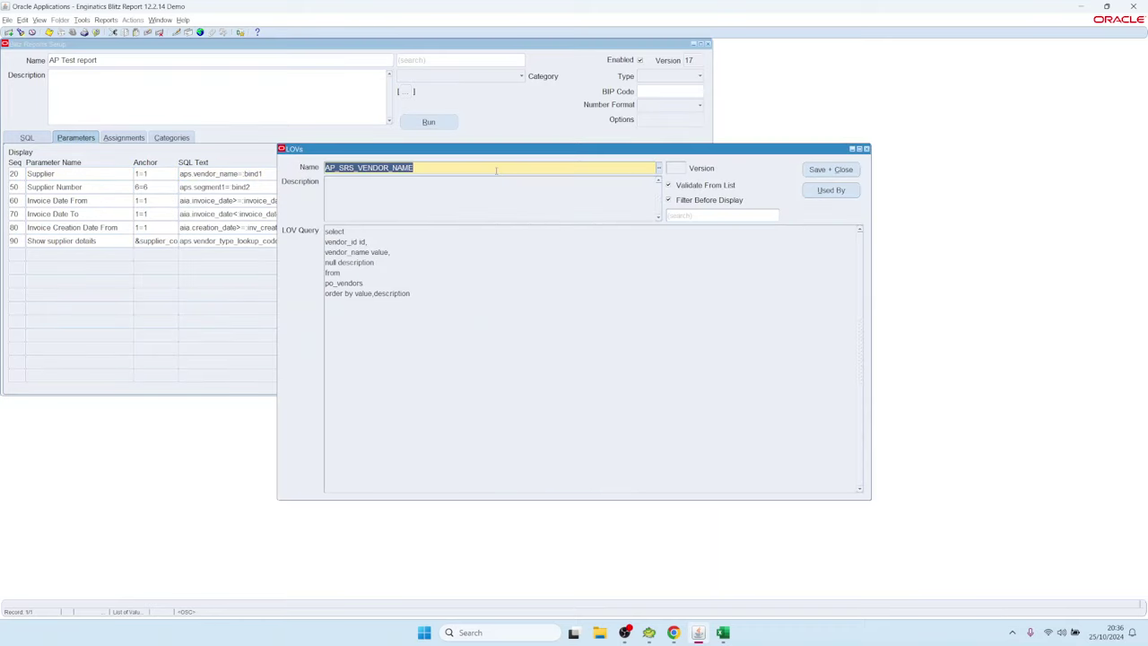
left_click(538, 348)
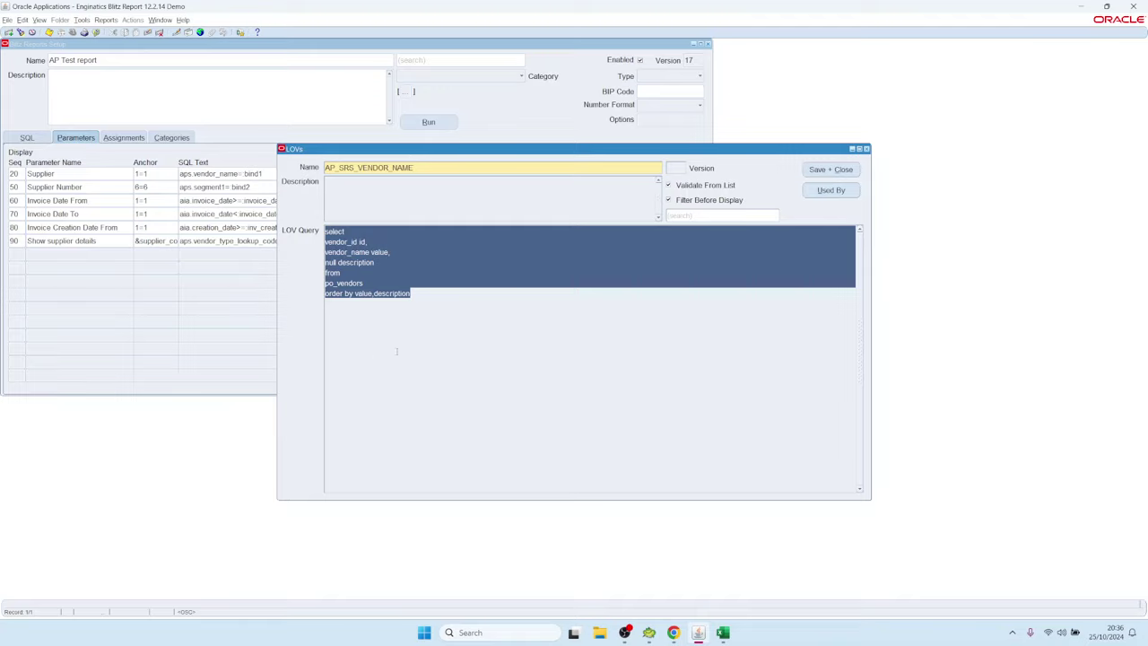
left_click(509, 330)
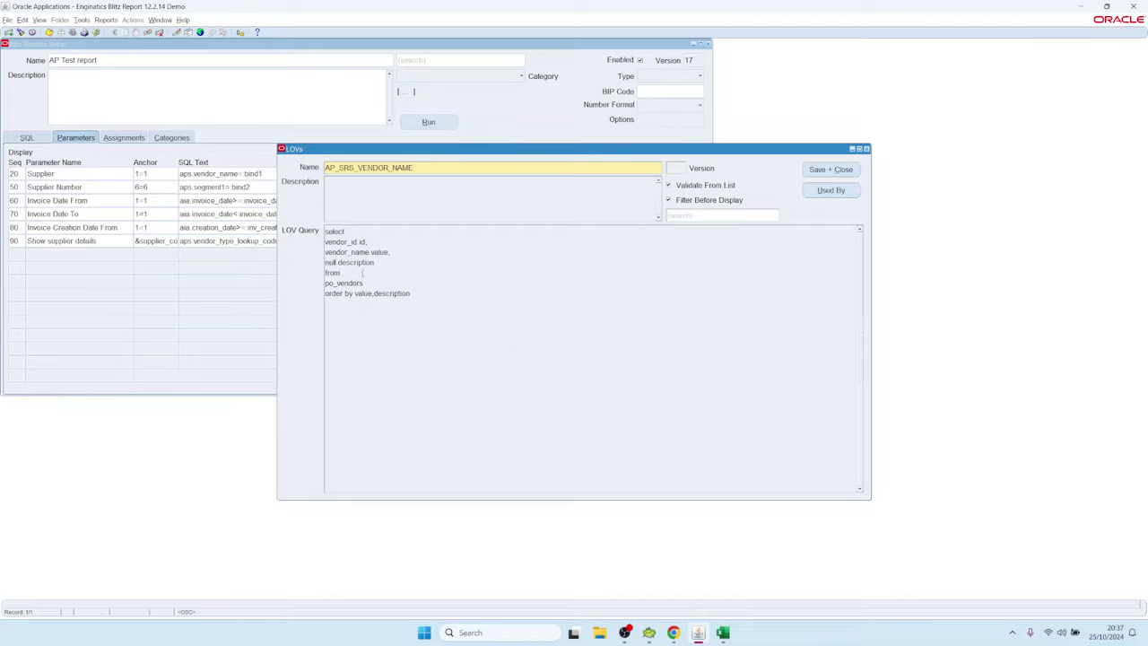
left_click_drag(344, 233, 413, 296)
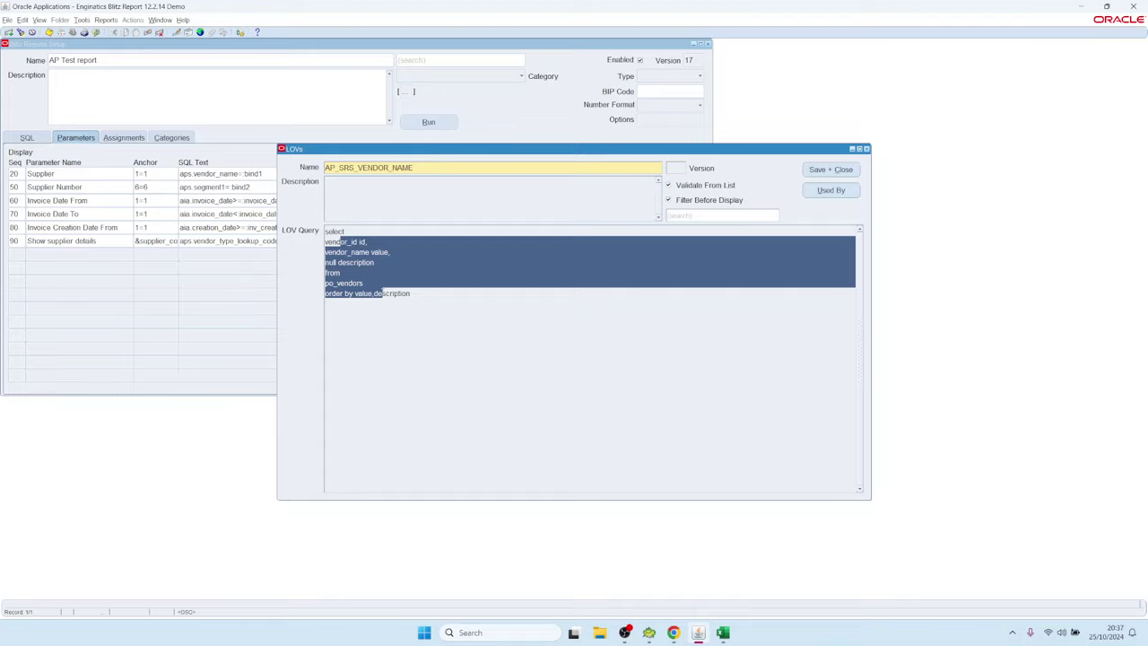
left_click(490, 333)
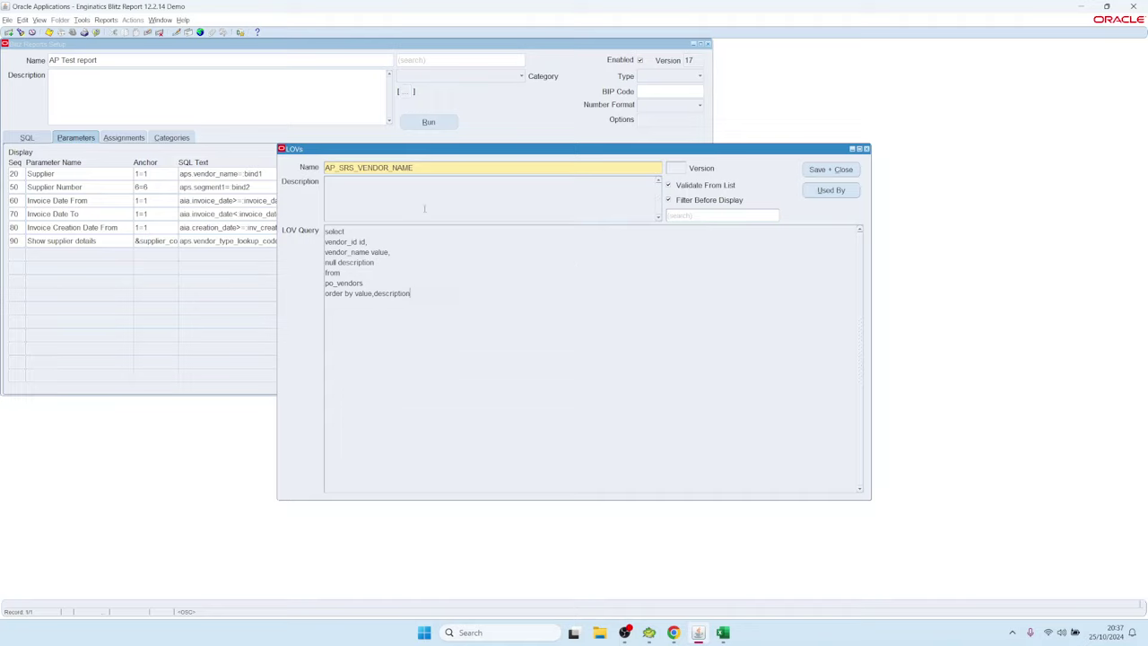
left_click(490, 303)
left_click(820, 170)
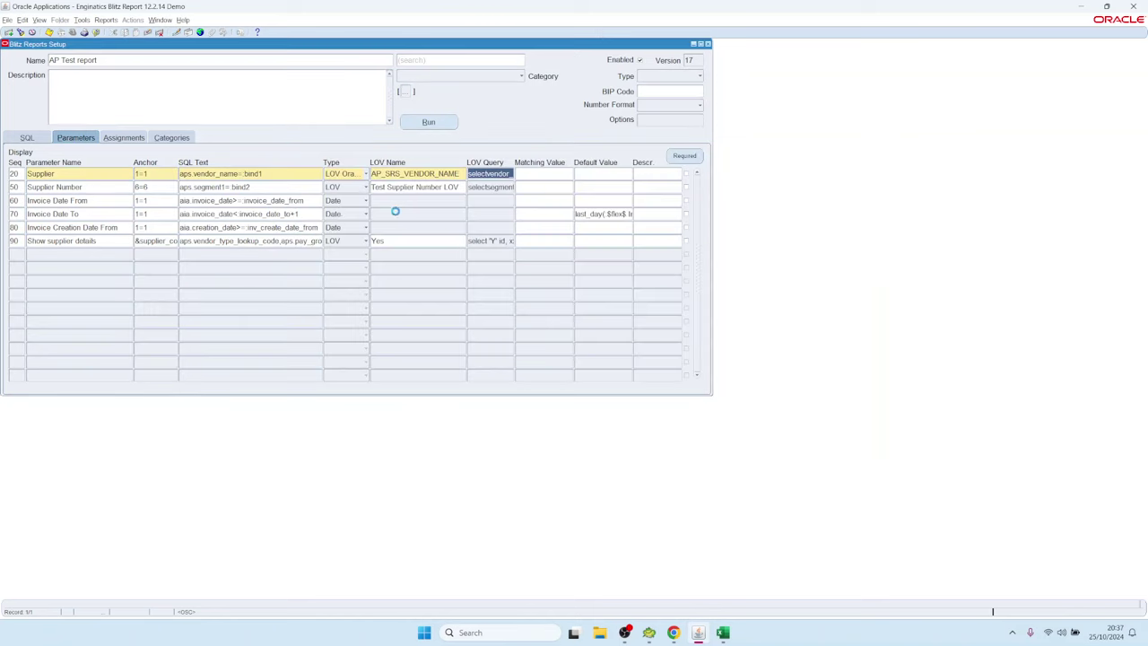
Step: Change the Supplier parameter's type to LOV custom and open its LOV query
left_click(348, 176)
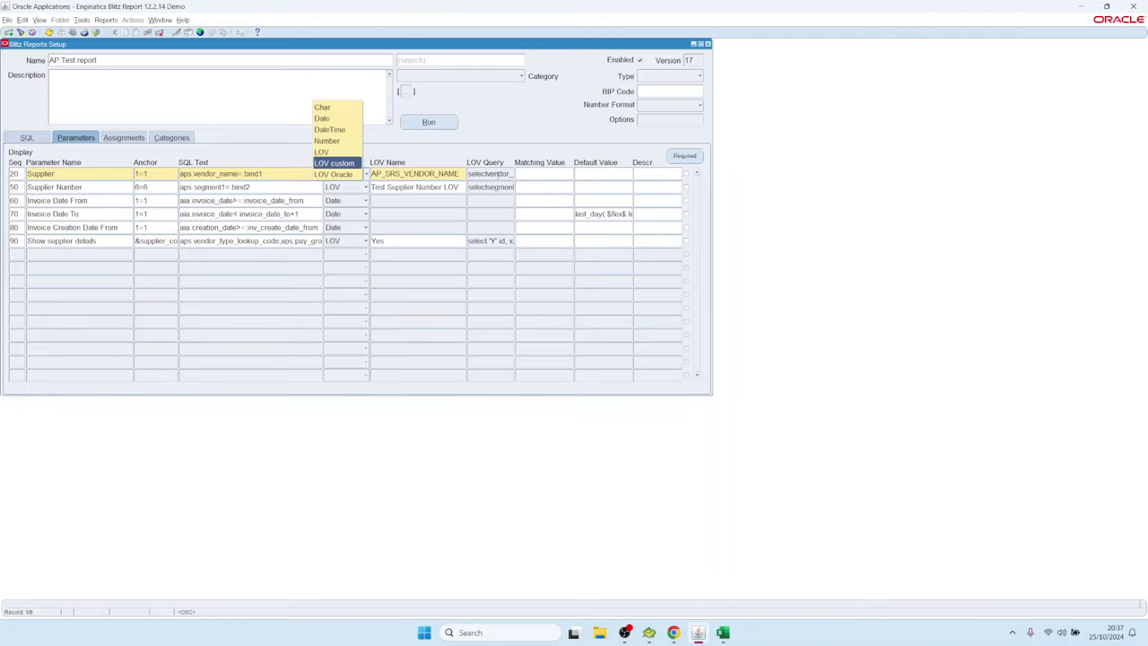
left_click(349, 162)
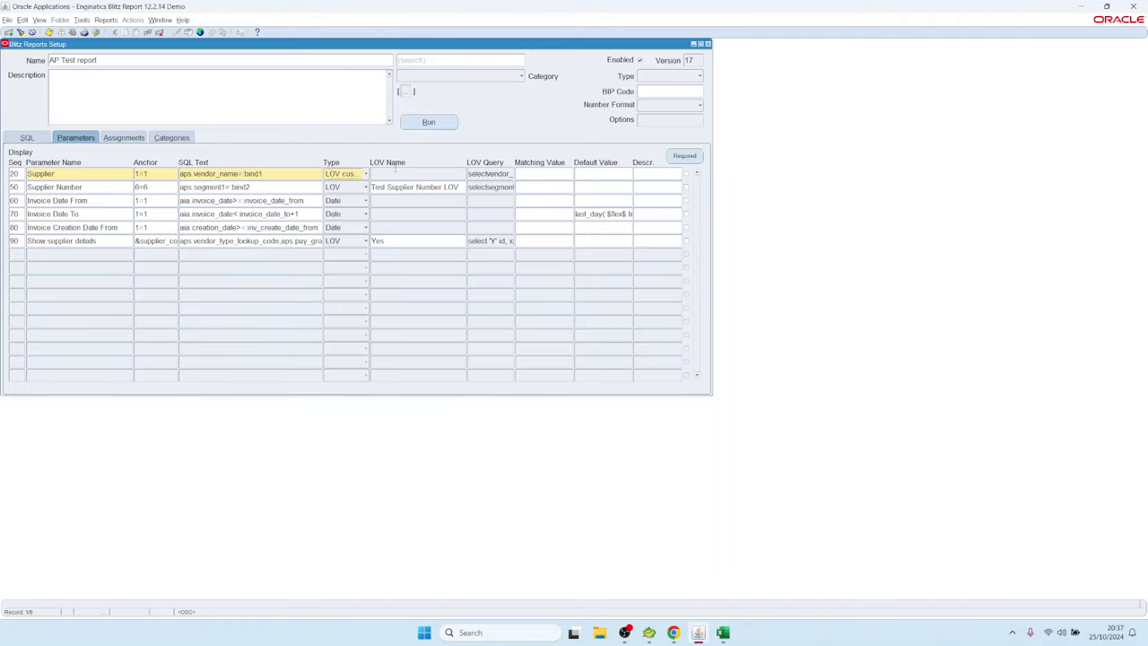
double_click(490, 174)
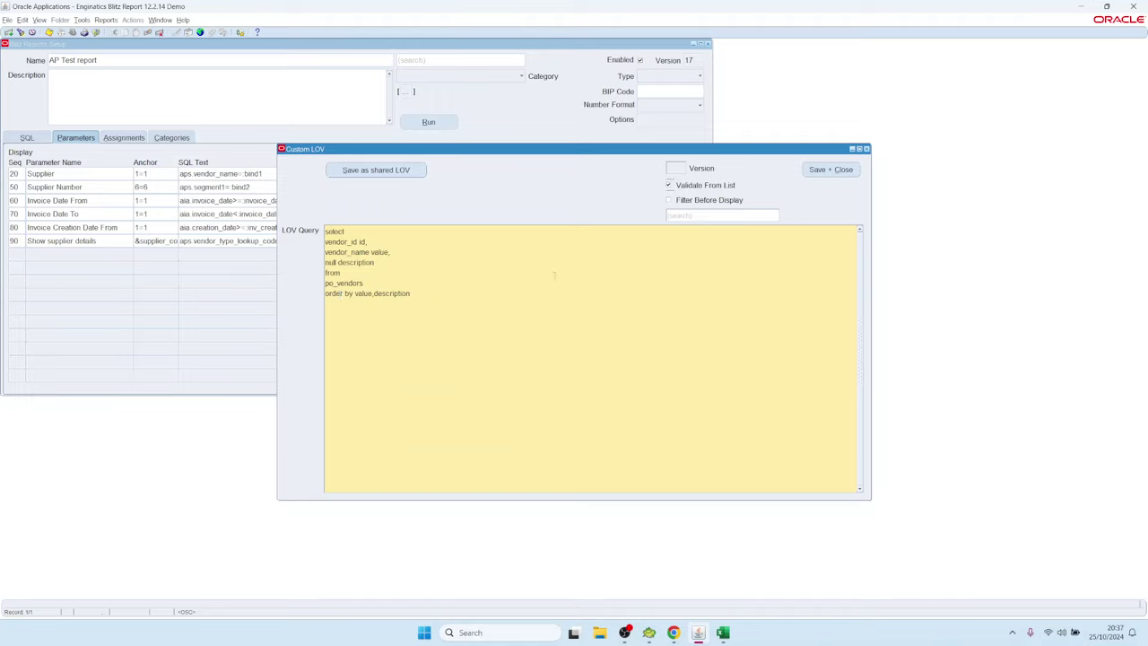
Step: Examine the custom LOV query and highlight its value and description columns, moving the window clear of the Supplier parameter's row
key("ctrl+a")
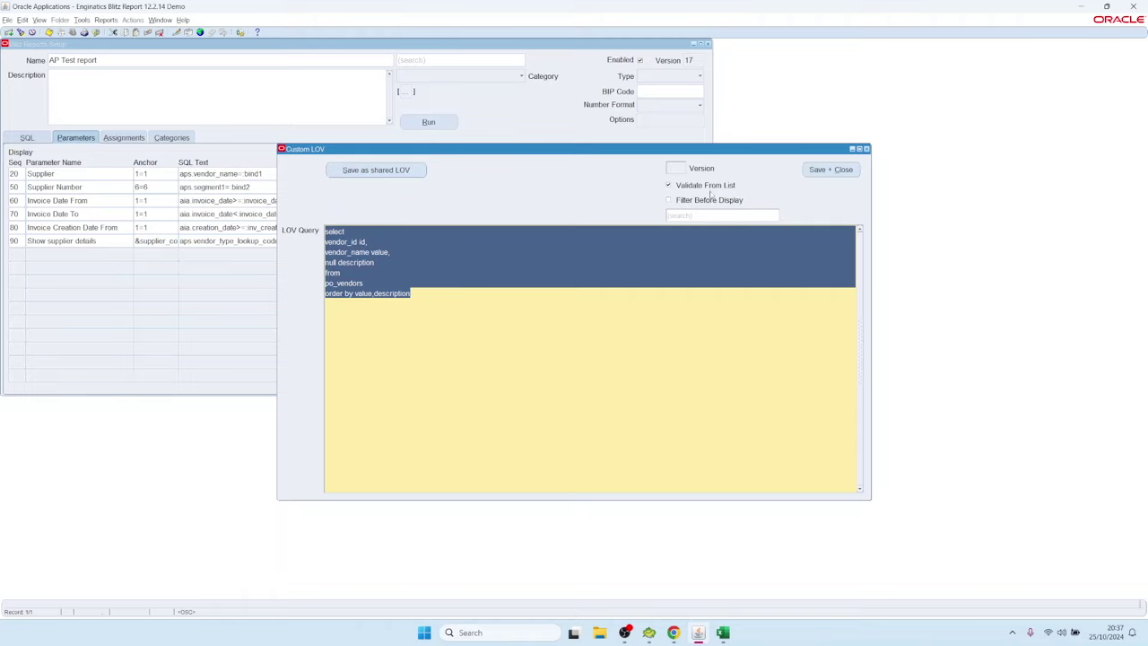
left_click(432, 296)
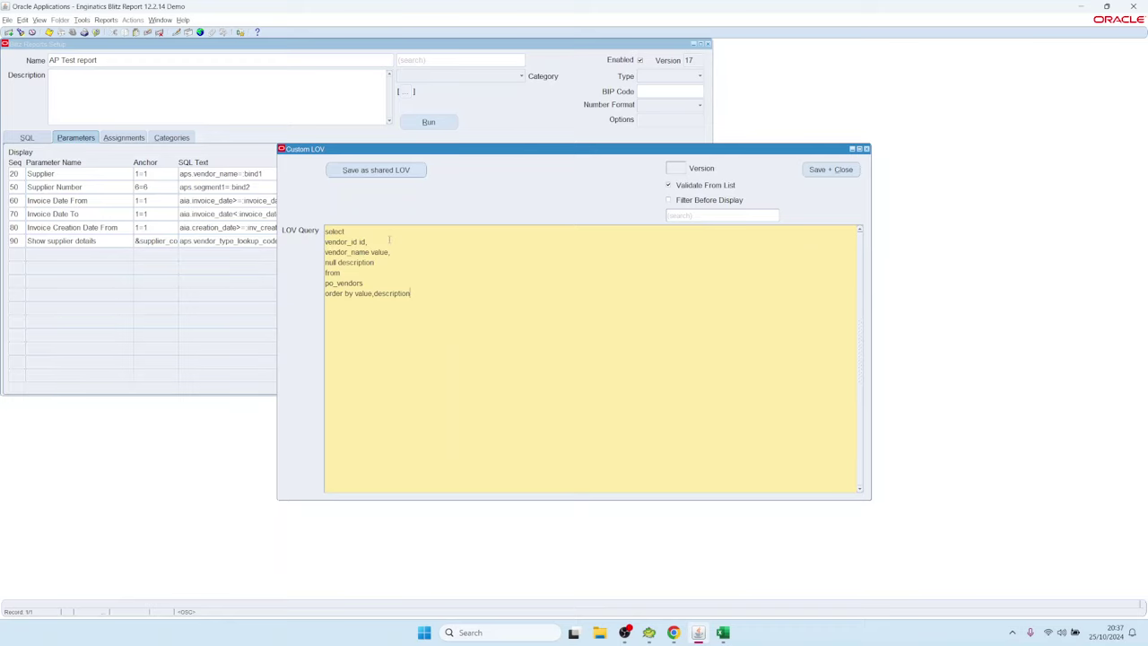
left_click_drag(448, 152, 551, 197)
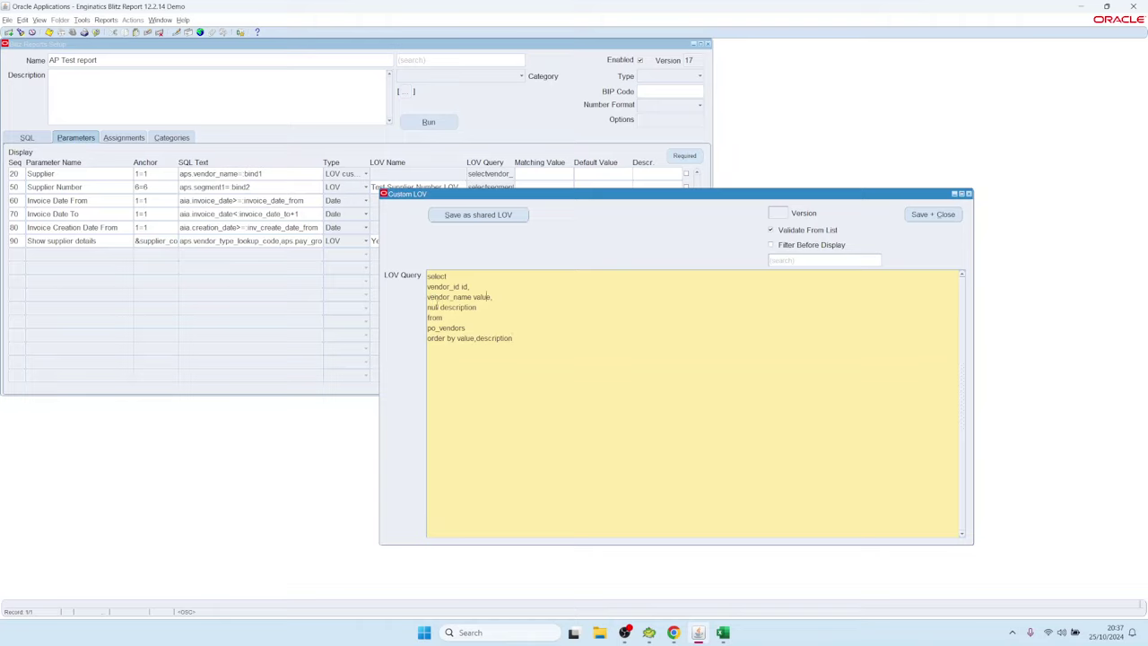
left_click_drag(439, 307, 477, 308)
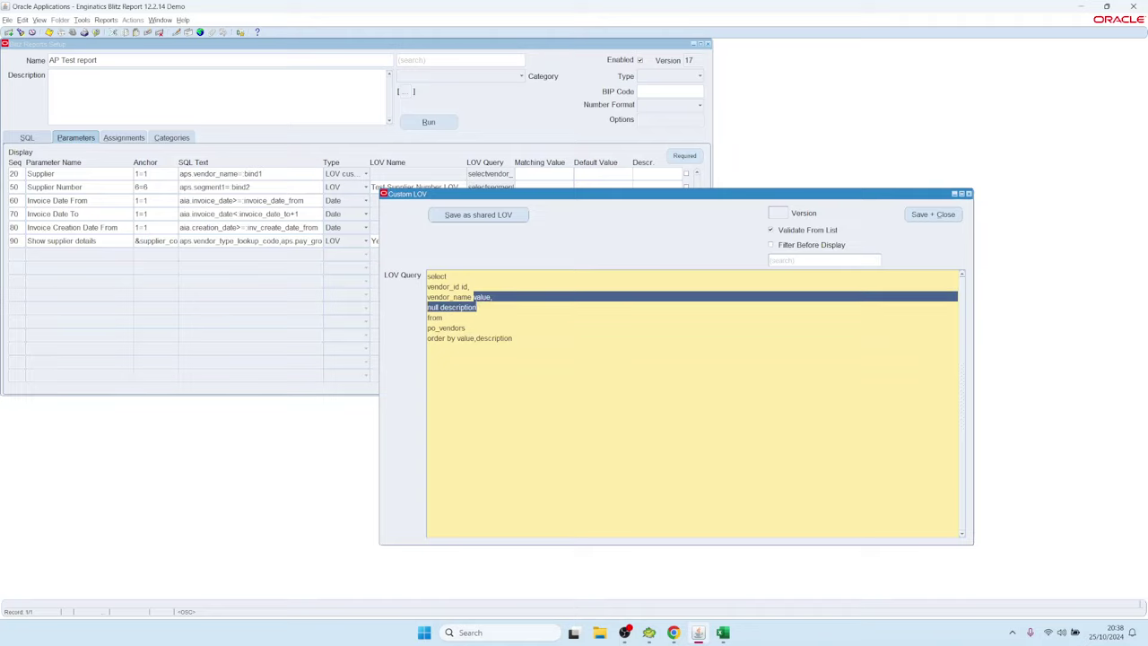
Step: Remove the vendor_id id column from the Supplier parameter's custom LOV query, then save and close it
left_click(469, 286)
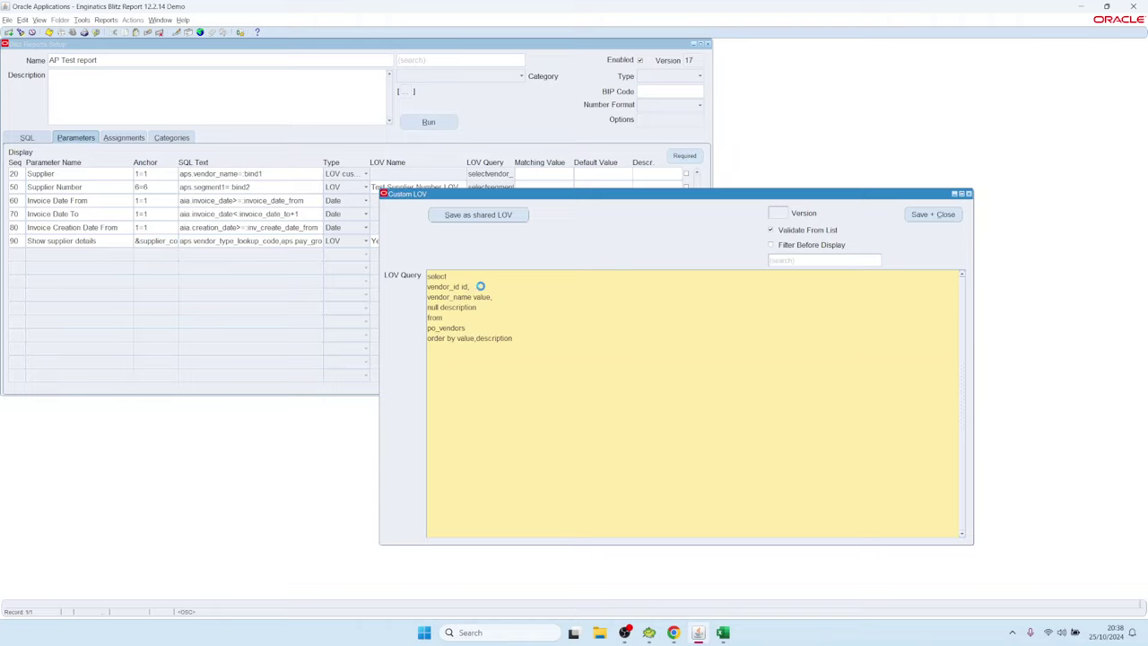
left_click_drag(477, 286, 419, 289)
key("BackSpace")
key("BackSpace")
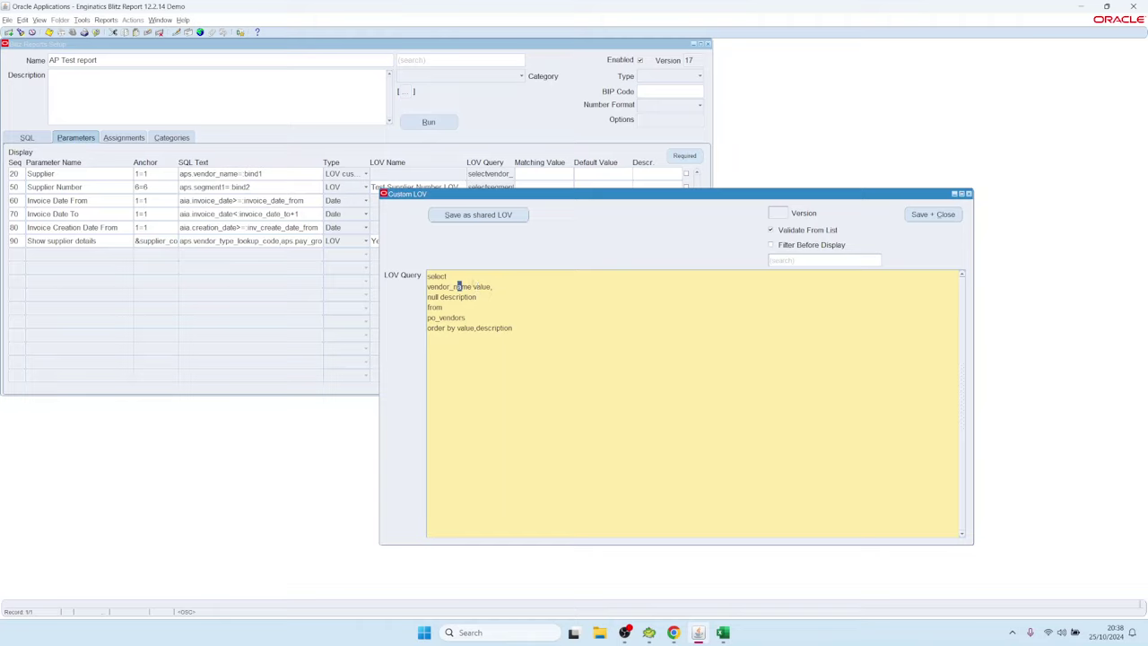
left_click_drag(472, 286, 430, 286)
left_click(933, 215)
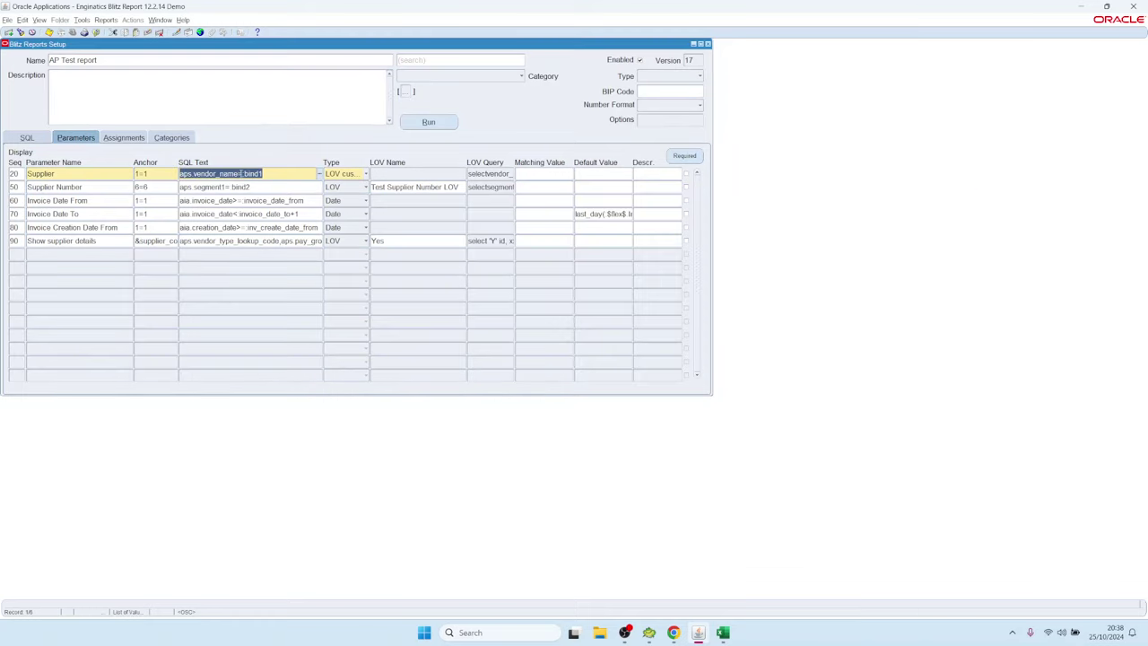
left_click_drag(242, 173, 265, 175)
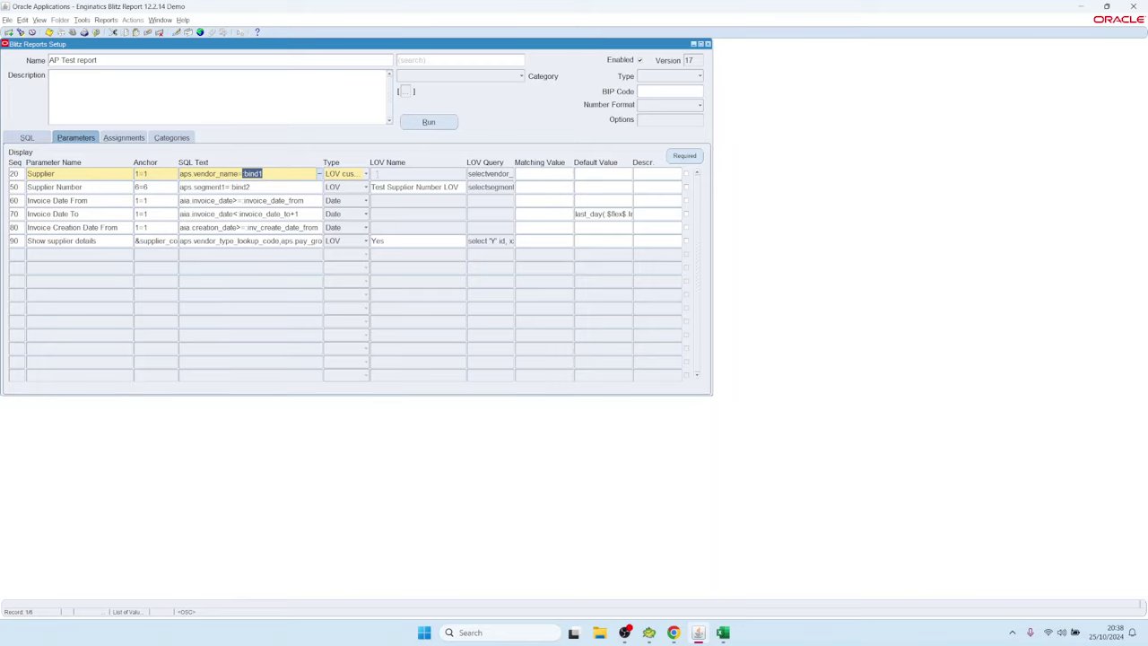
Step: Reopen the Supplier custom LOV query, add vendor_id id, as the first selected column, then save and close it
double_click(490, 173)
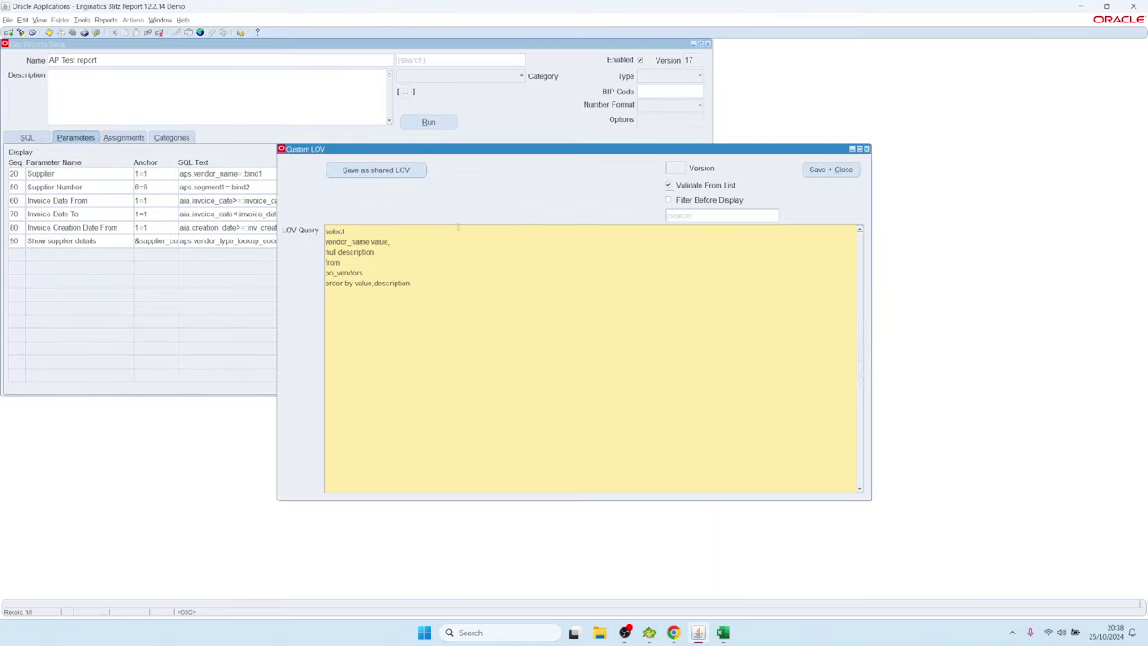
key("ctrl+a")
key("Up")
key("Return")
type("vendor_id id,")
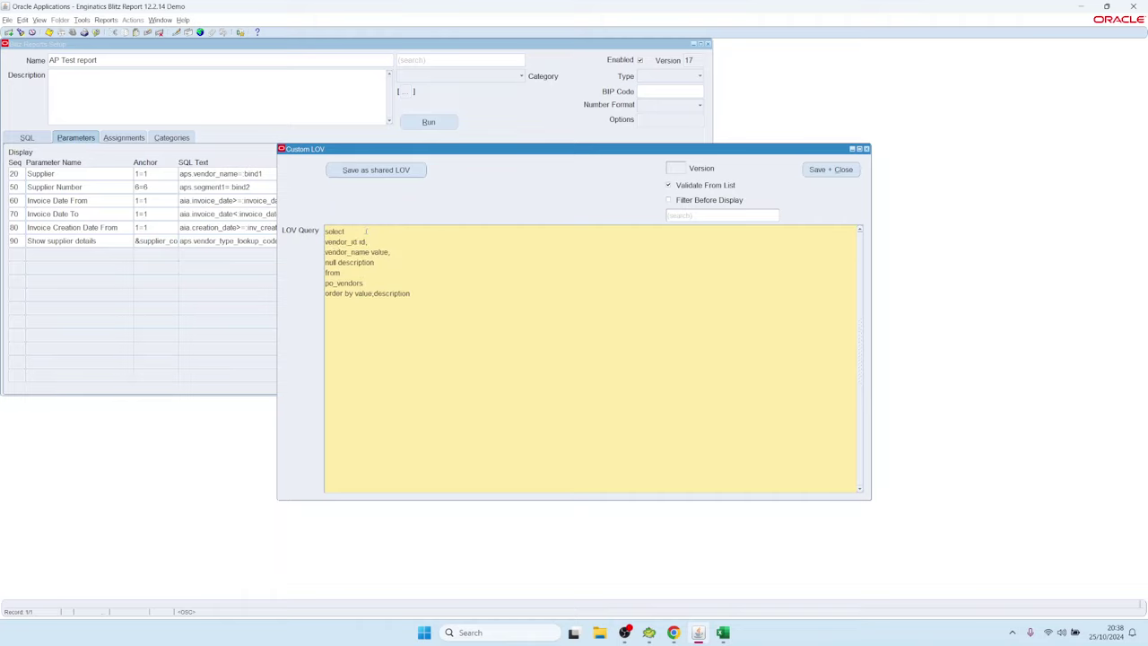
left_click_drag(367, 241, 325, 241)
left_click_drag(397, 252, 310, 250)
left_click(369, 242)
left_click_drag(369, 242, 325, 241)
left_click(336, 242)
left_click(811, 171)
Step: Change the Supplier parameter's SQL text to aps.vendor_id=:bind1
left_click(238, 174)
left_click(221, 173)
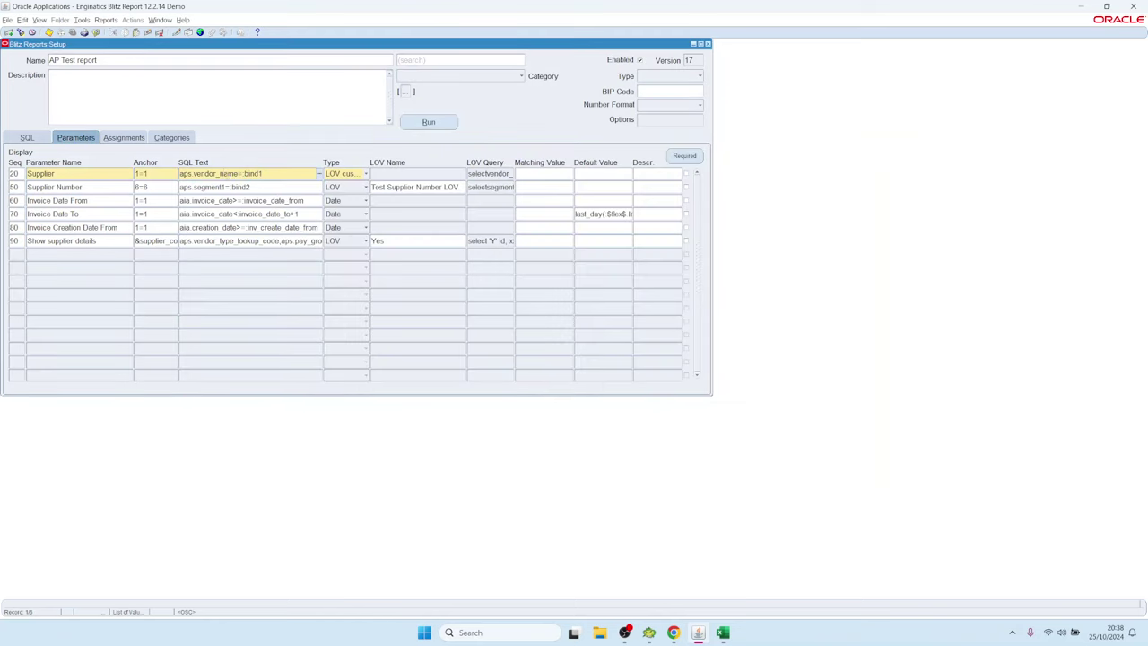
key("ctrl+shift+Right")
type("id")
Step: Run the AP Test report with 3M Health Care chosen as the Supplier
left_click(414, 126)
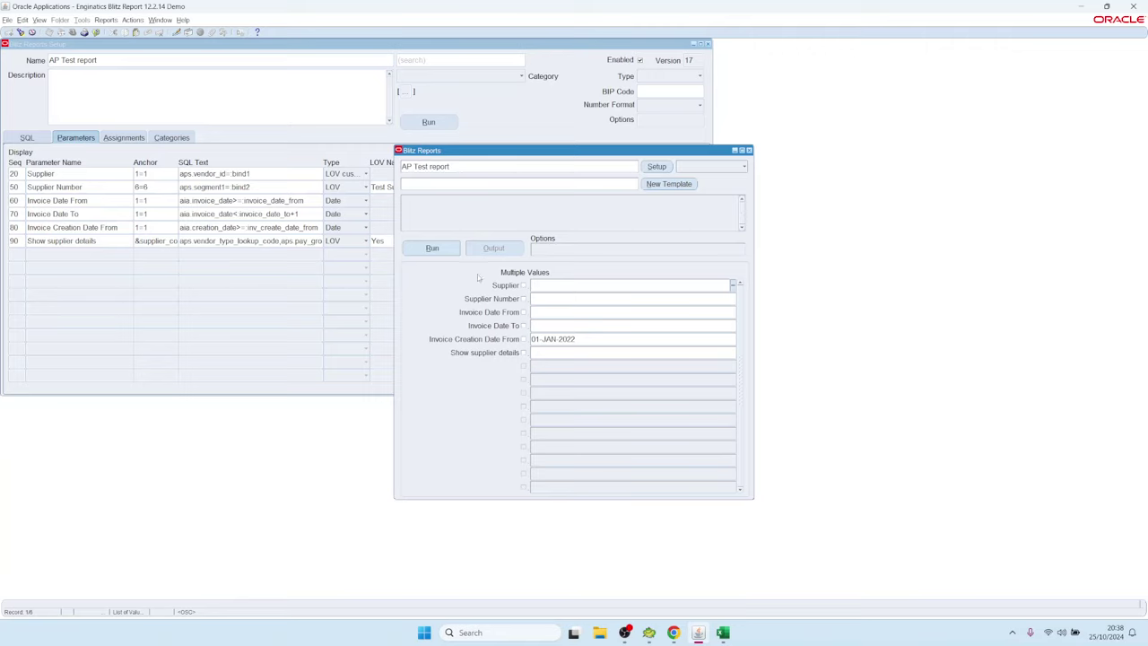
double_click(558, 284)
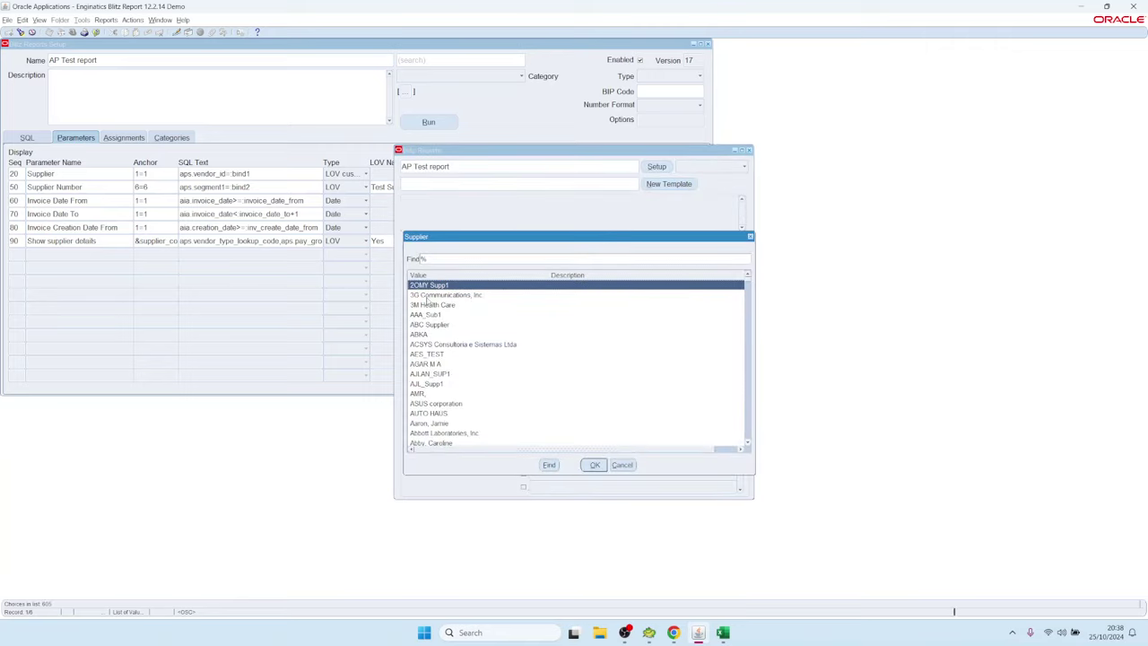
left_click(430, 305)
double_click(432, 305)
left_click(432, 248)
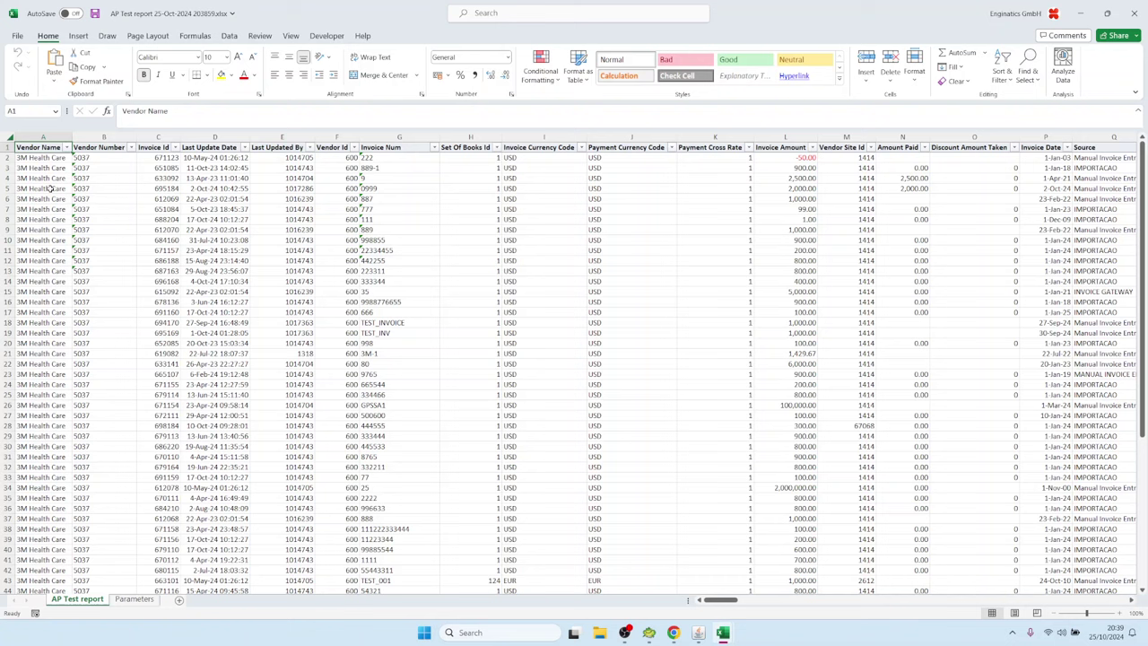
Step: Inspect the Vendor Name column in the Excel output and the executed SQL on the Parameters sheet
left_click_drag(51, 188, 72, 377)
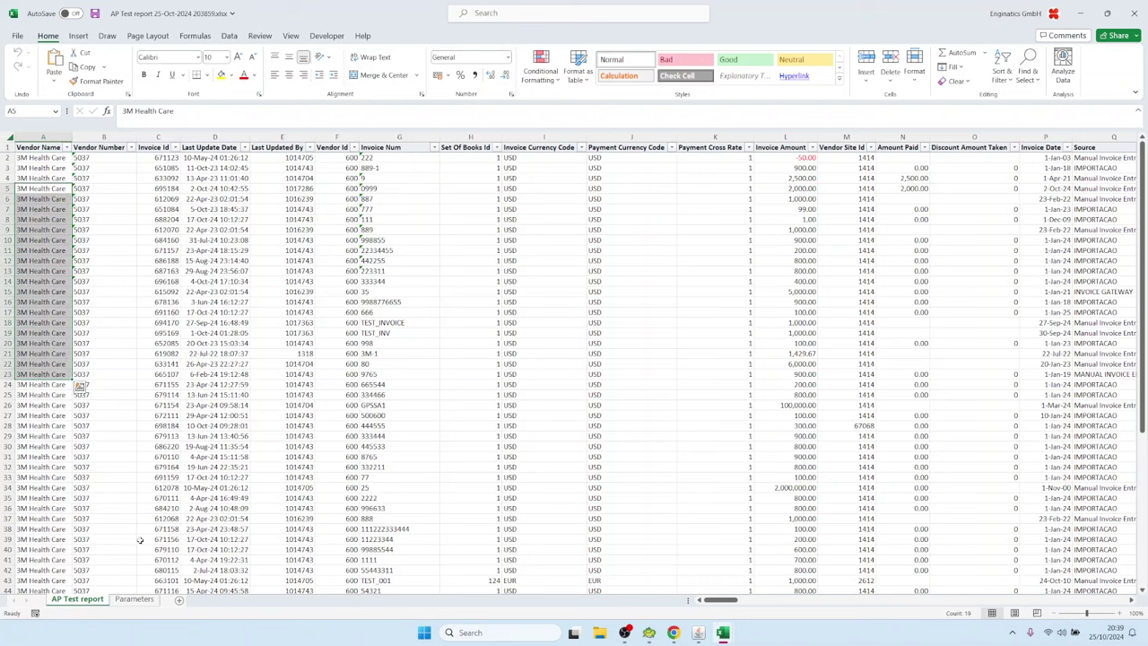
left_click(137, 599)
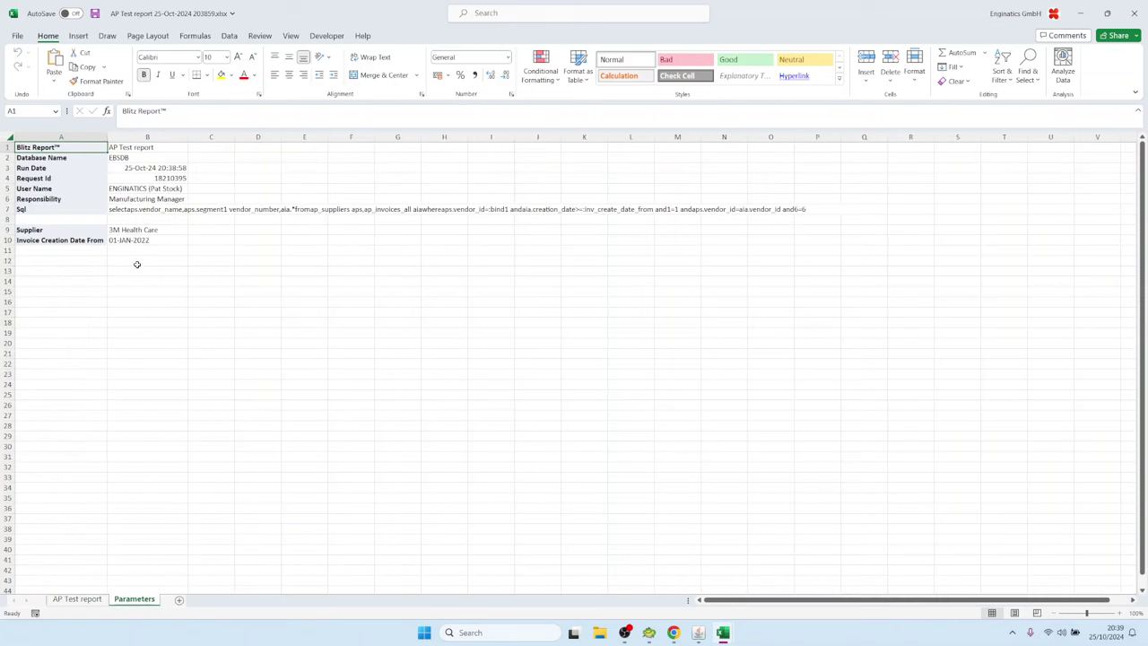
double_click(135, 209)
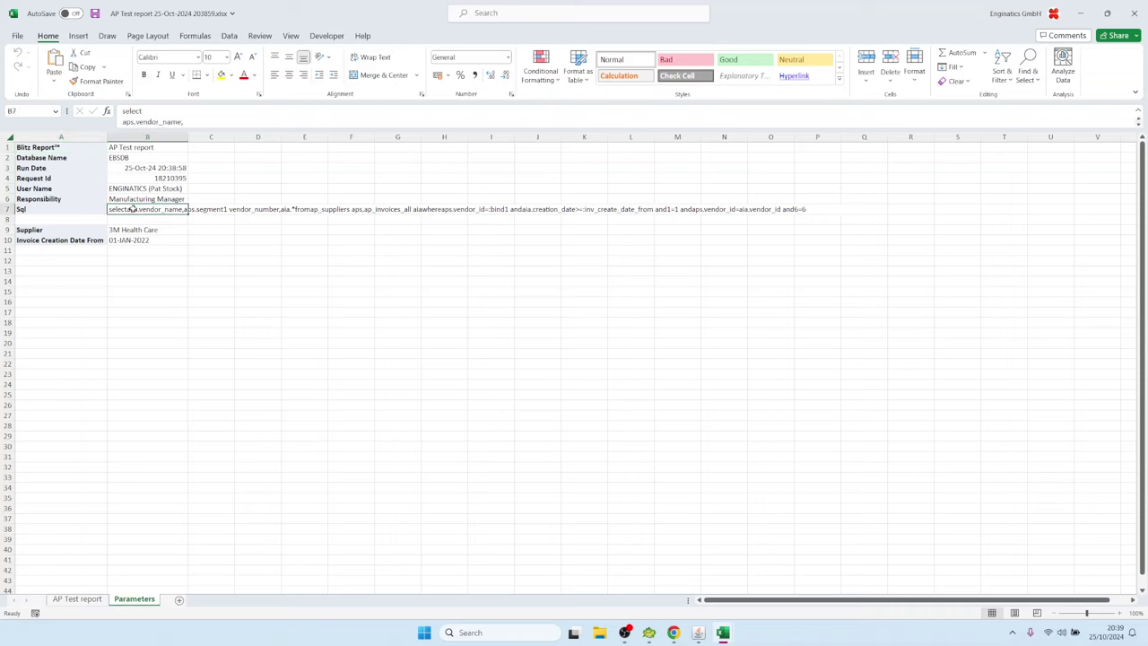
left_click_drag(190, 291, 108, 291)
key("Escape")
Step: Return to the report setup in Oracle Applications and save the Supplier custom LOV as a shared LOV named Supplier test LOV
left_click(698, 632)
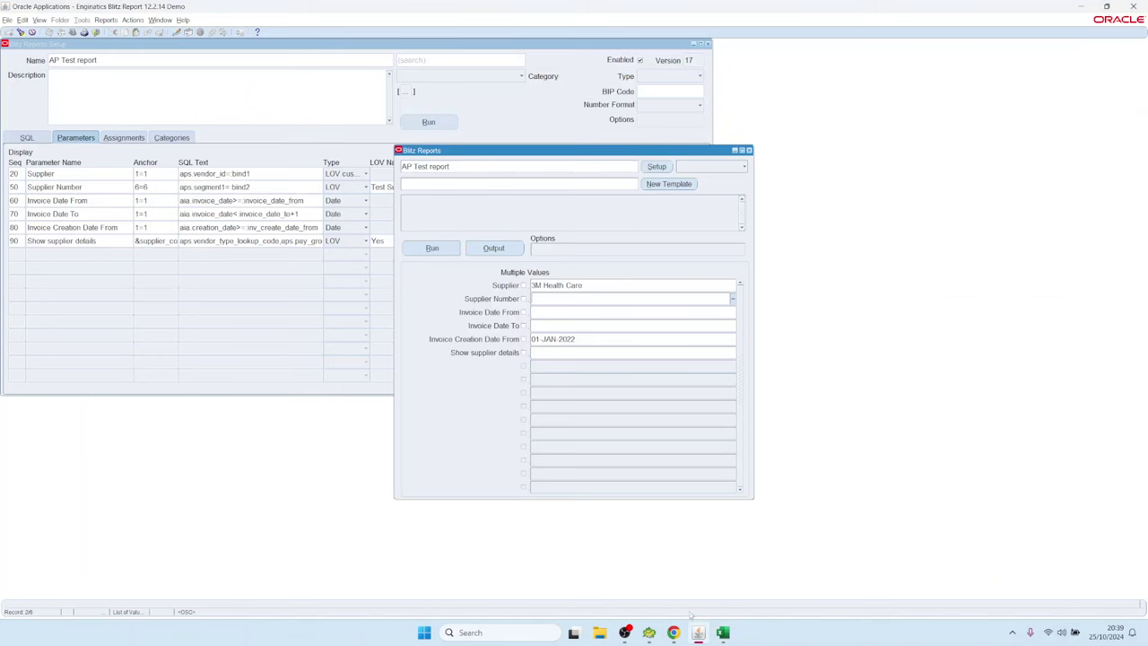
left_click(651, 166)
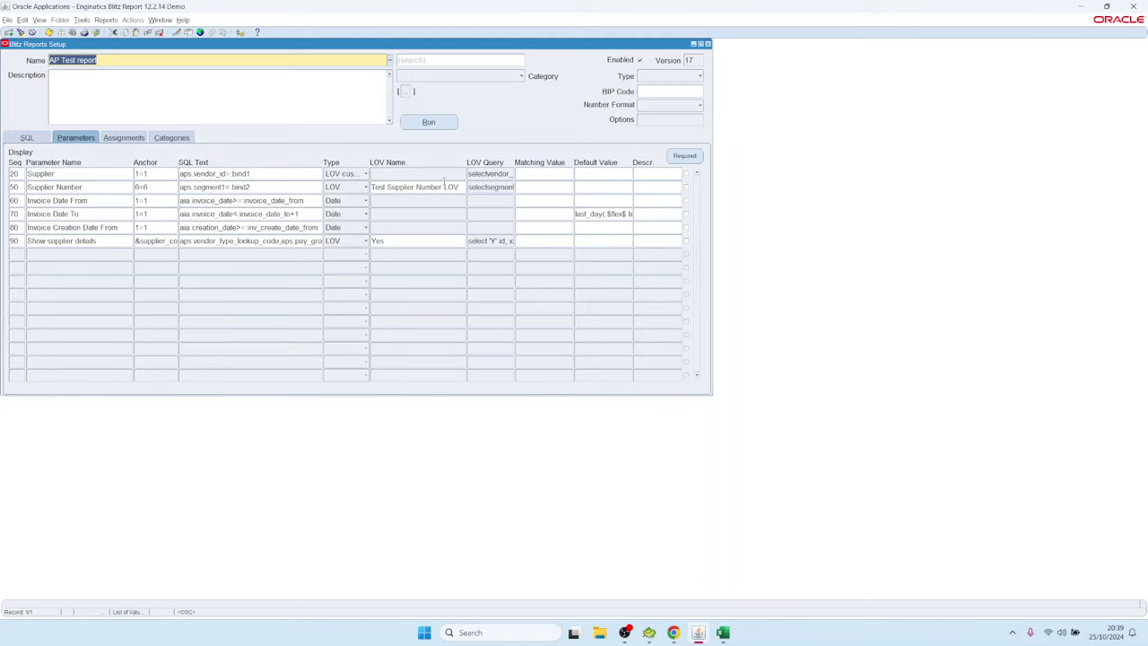
double_click(484, 174)
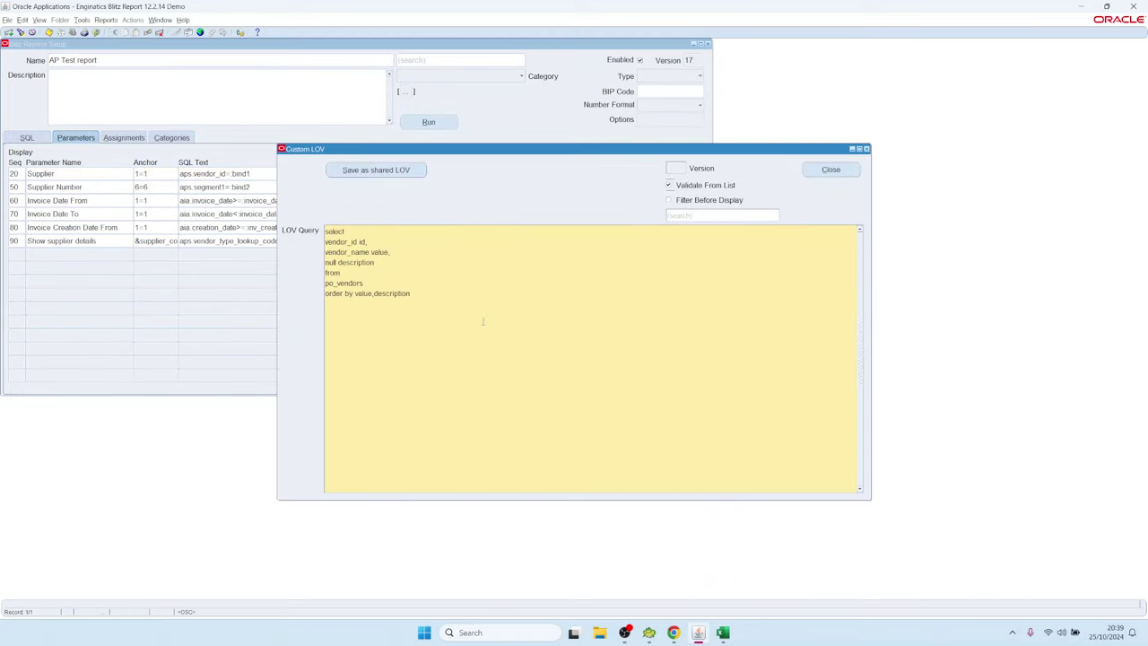
key("ctrl+a")
left_click_drag(574, 152, 619, 159)
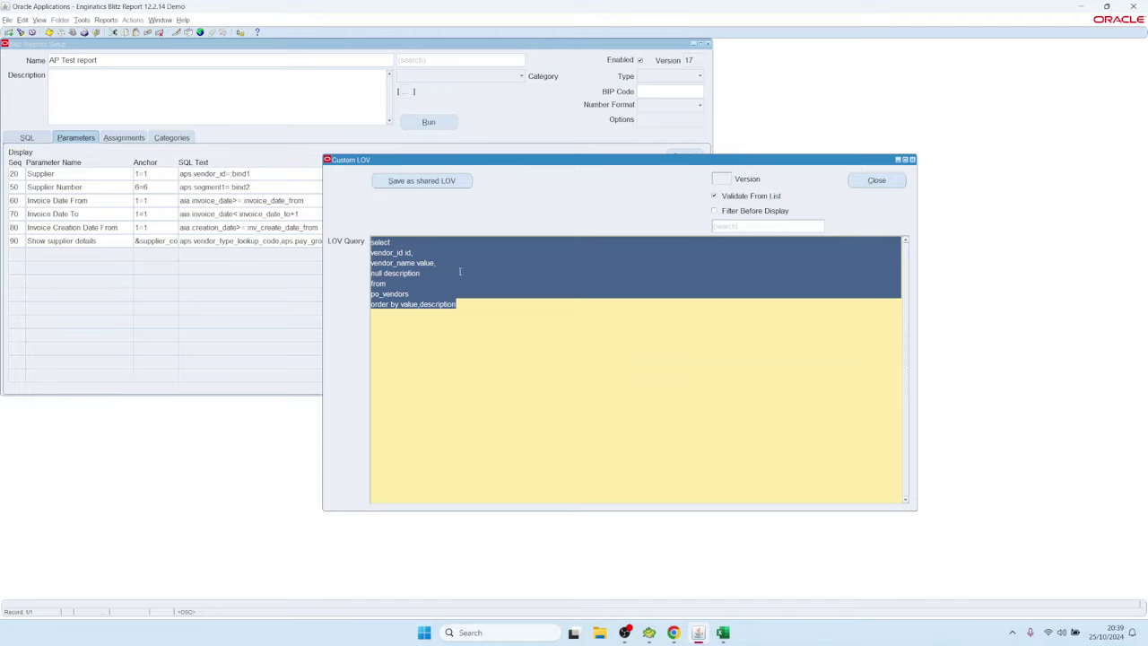
left_click(417, 180)
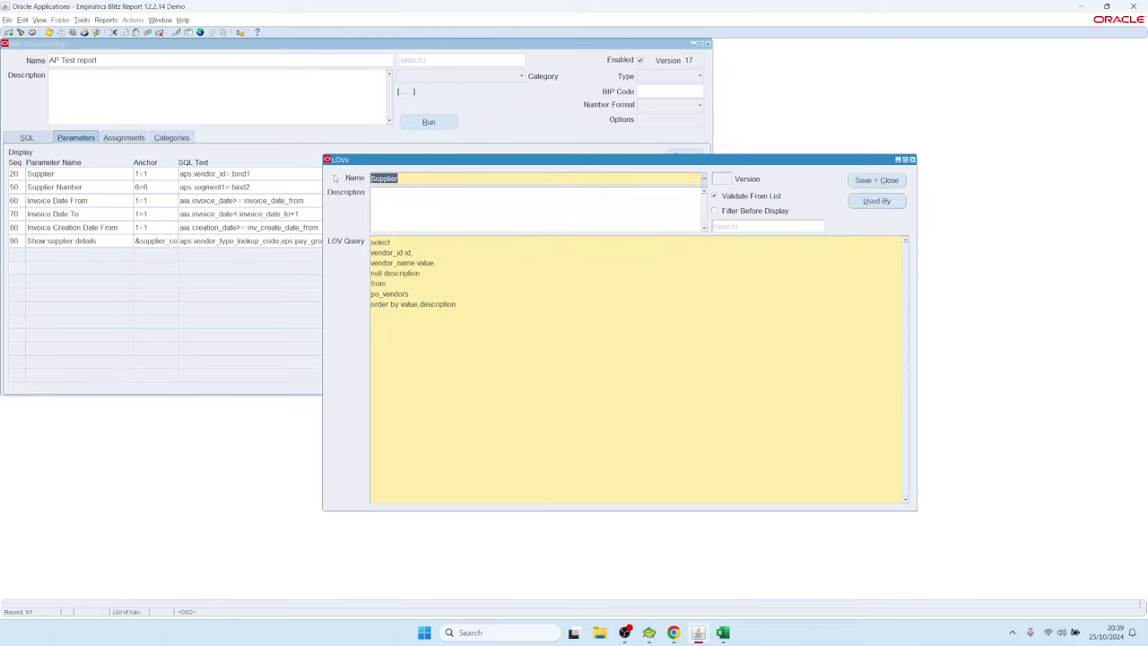
left_click(395, 227)
type("test LOV")
left_click(876, 183)
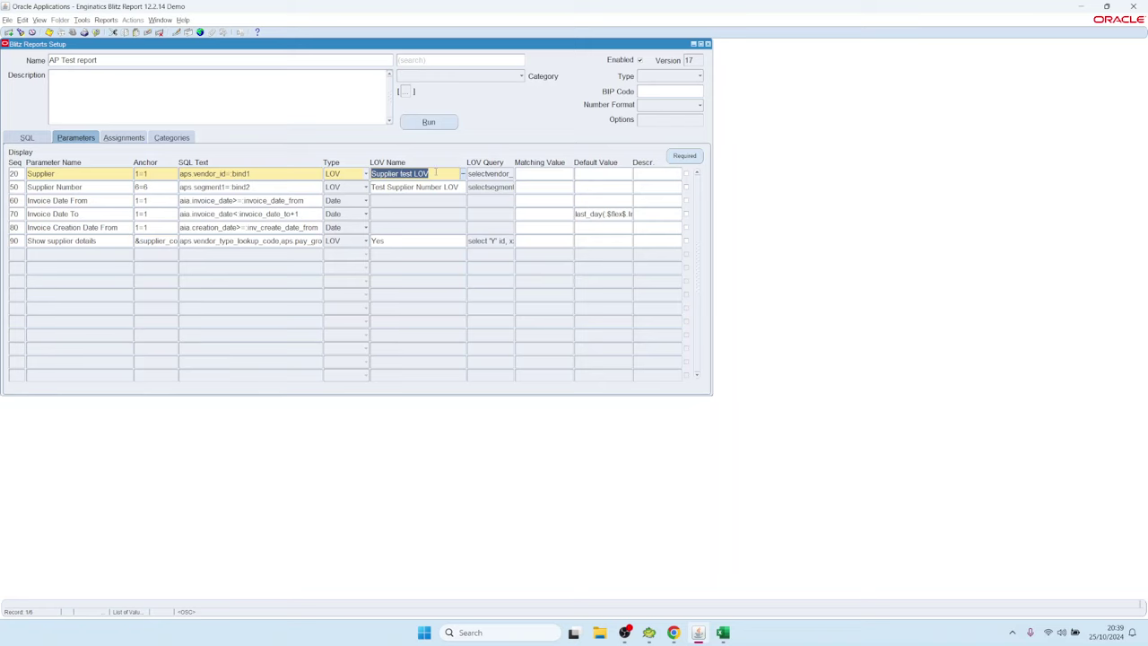
Step: Search the shared LOVs for ap s and assign AP Supplier to the Supplier parameter
left_click(435, 172)
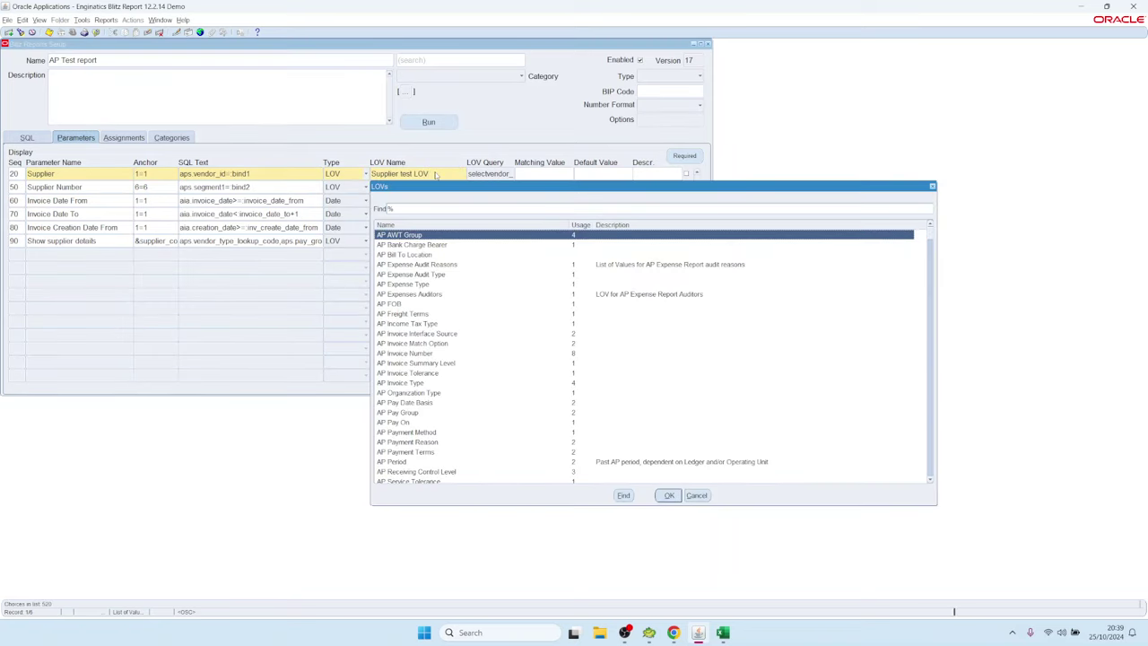
type("ap")
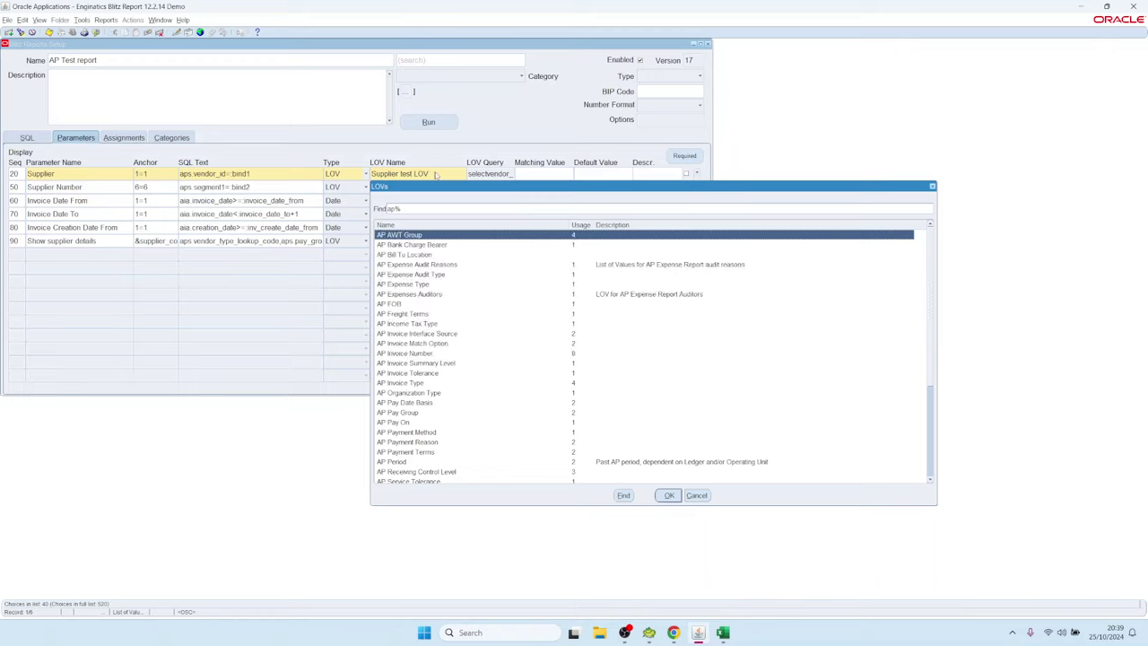
key("Down")
key("Down")
key("Down")
key("Down")
key("Down")
key("Down")
key("Down")
type("s")
key("Down")
key("Down")
key("Down")
key("Down")
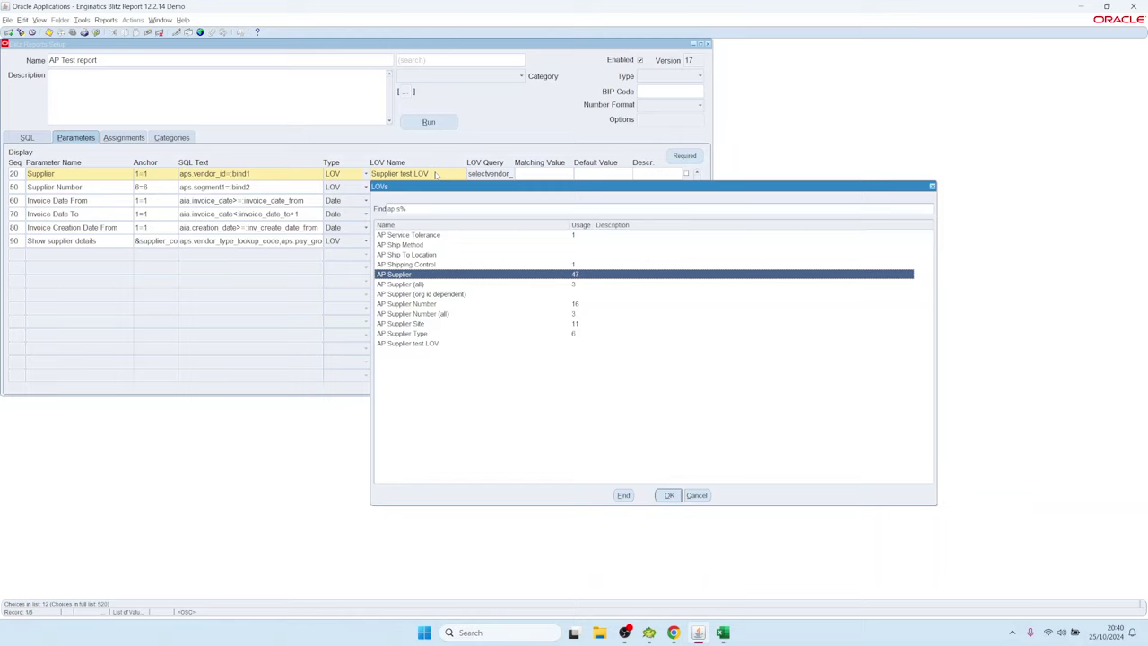
key("Return")
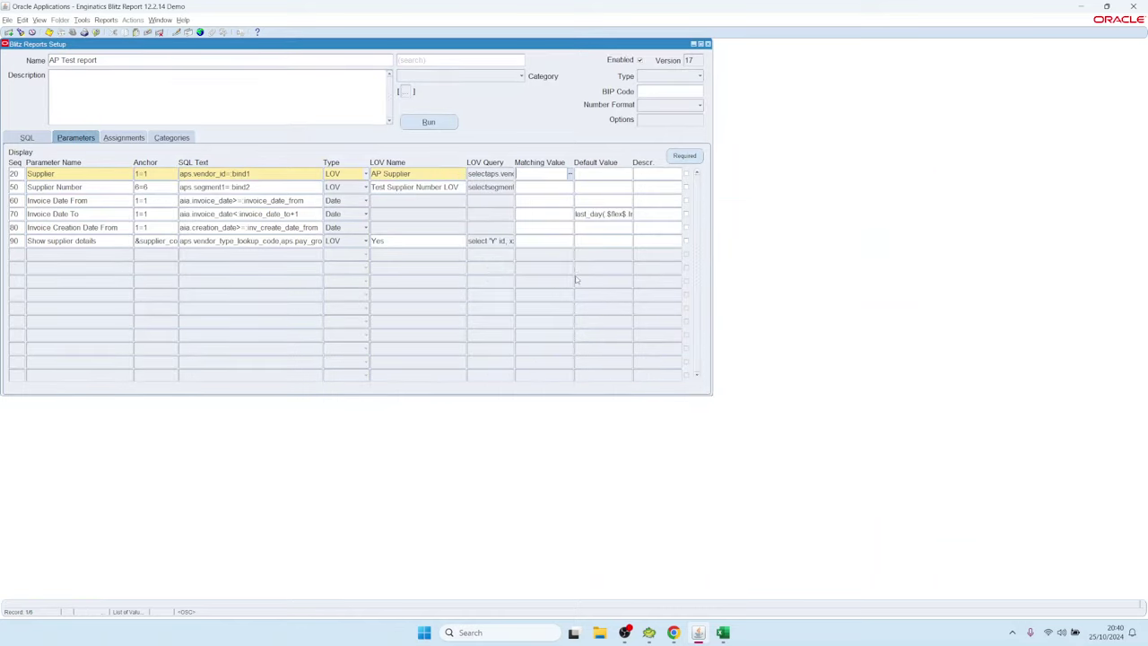
Step: Change the Supplier parameter's SQL text to aps.vendor_name=:bind1
left_click(222, 174)
key("shift+Right")
key("shift+Right")
type("name")
key("Tab")
Step: Open the AP Supplier LOV from the Supplier parameter, turn off Filter Before Display, then save and close it
double_click(491, 173)
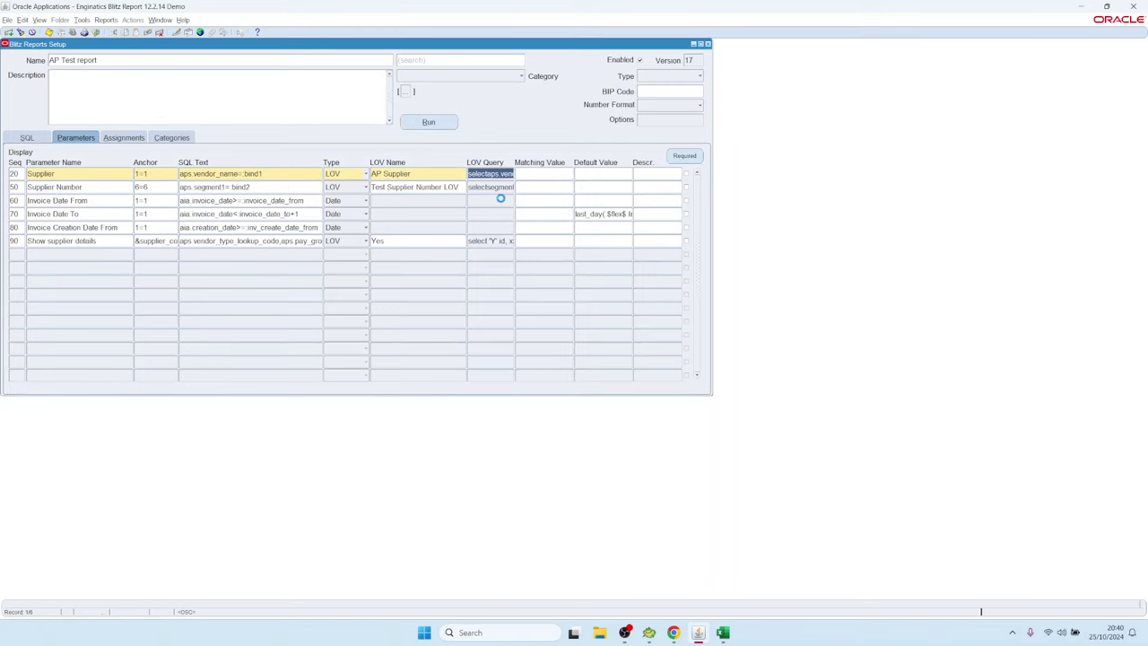
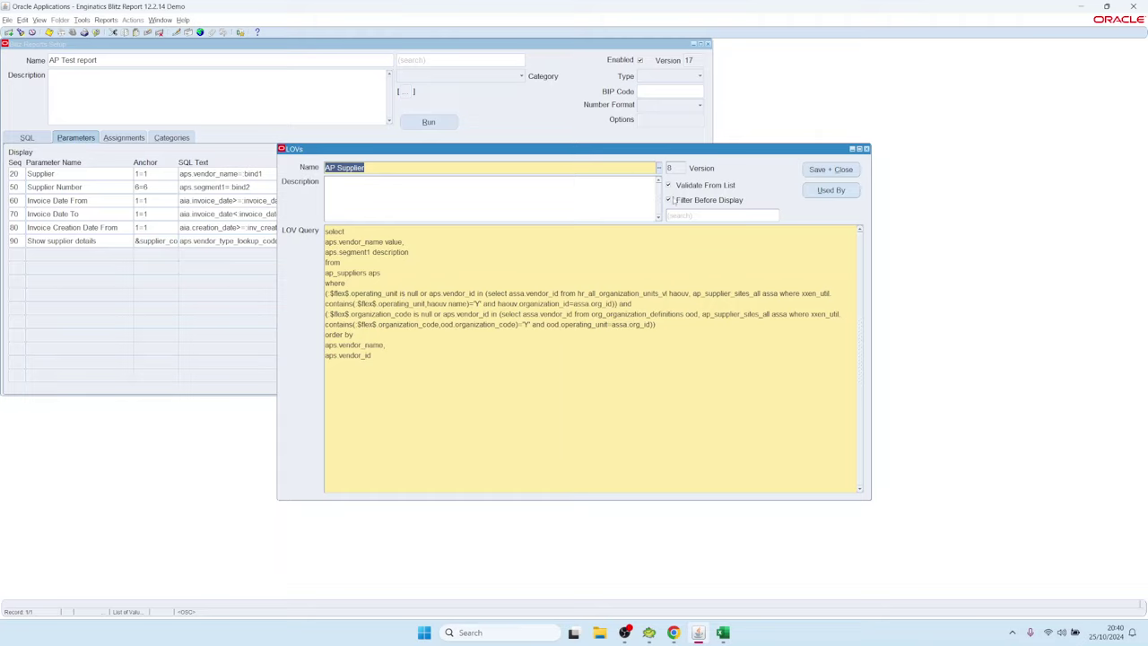
left_click(669, 199)
left_click(669, 199)
left_click(830, 172)
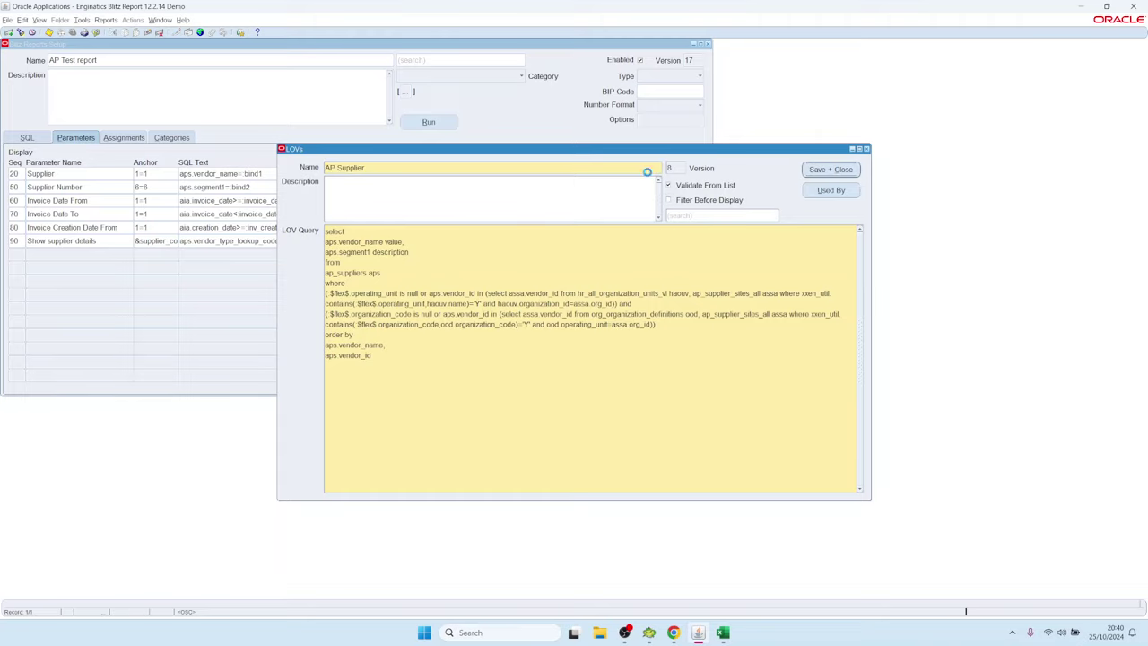
Step: Open the AP Test report's run form and choose 3M Health Care from the Supplier list of values
left_click(439, 125)
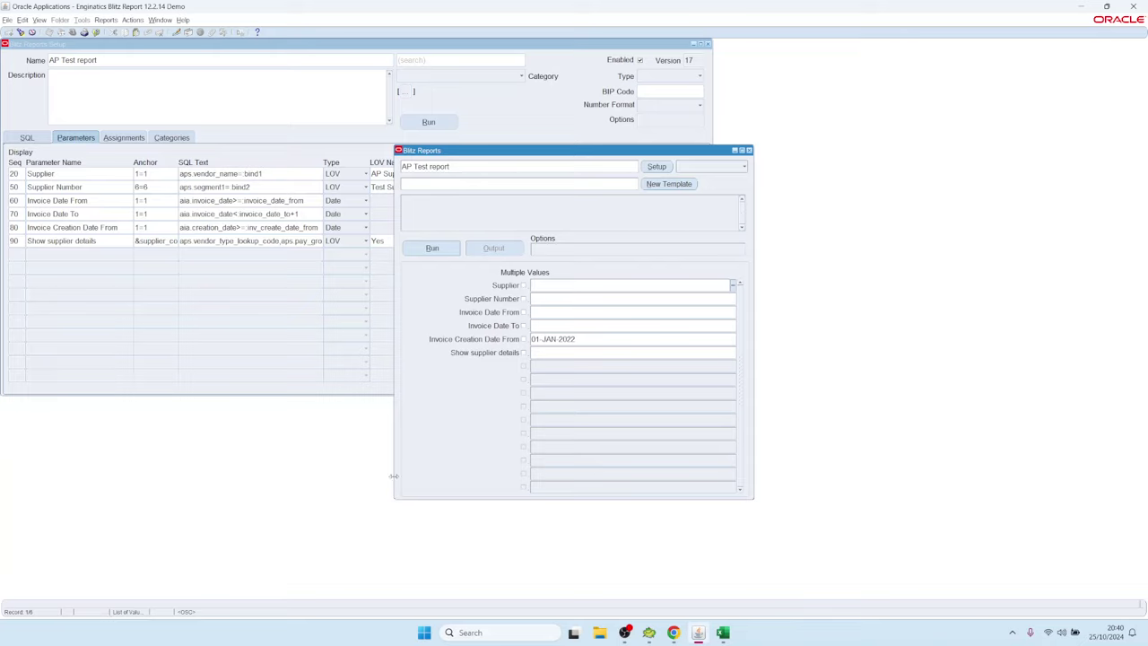
left_click(658, 167)
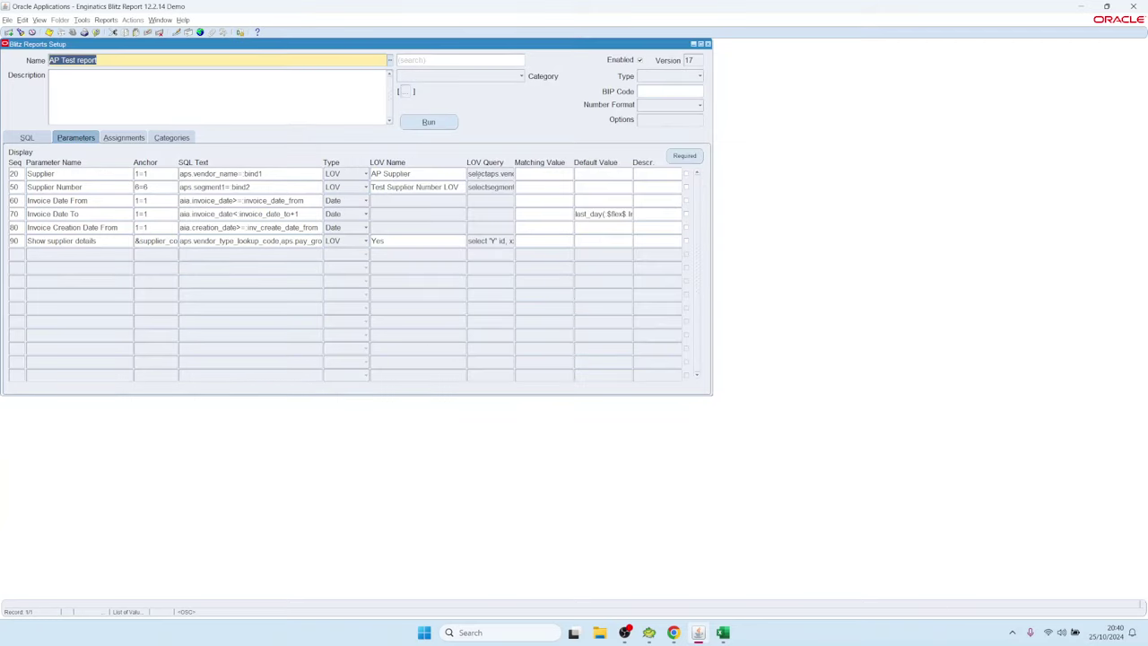
left_click(429, 123)
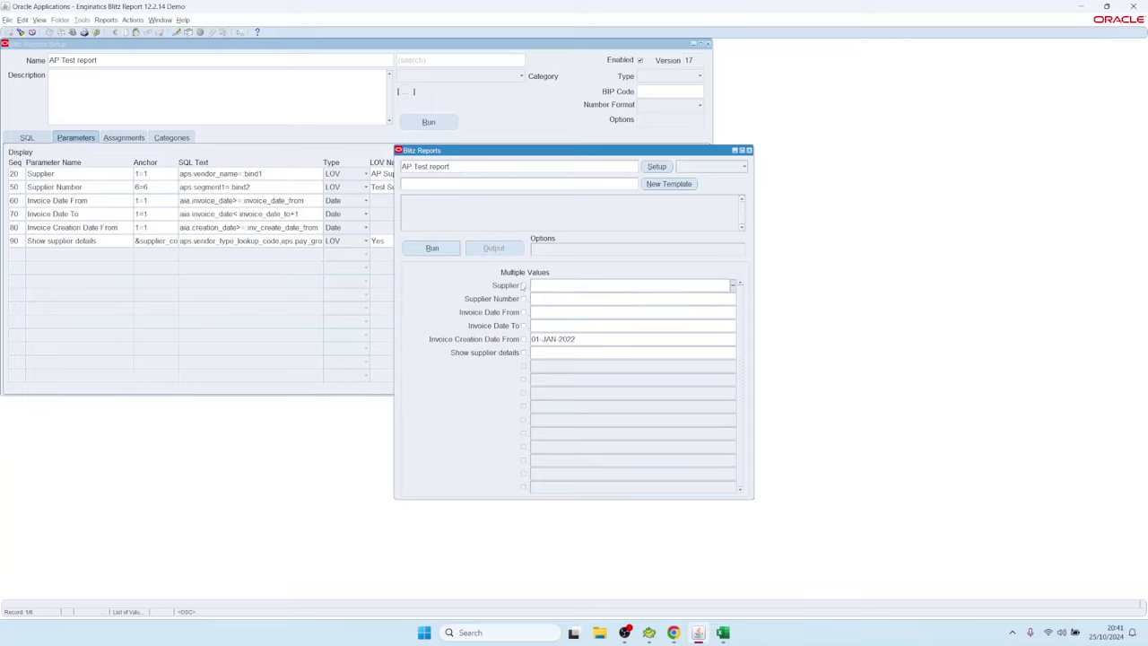
double_click(607, 287)
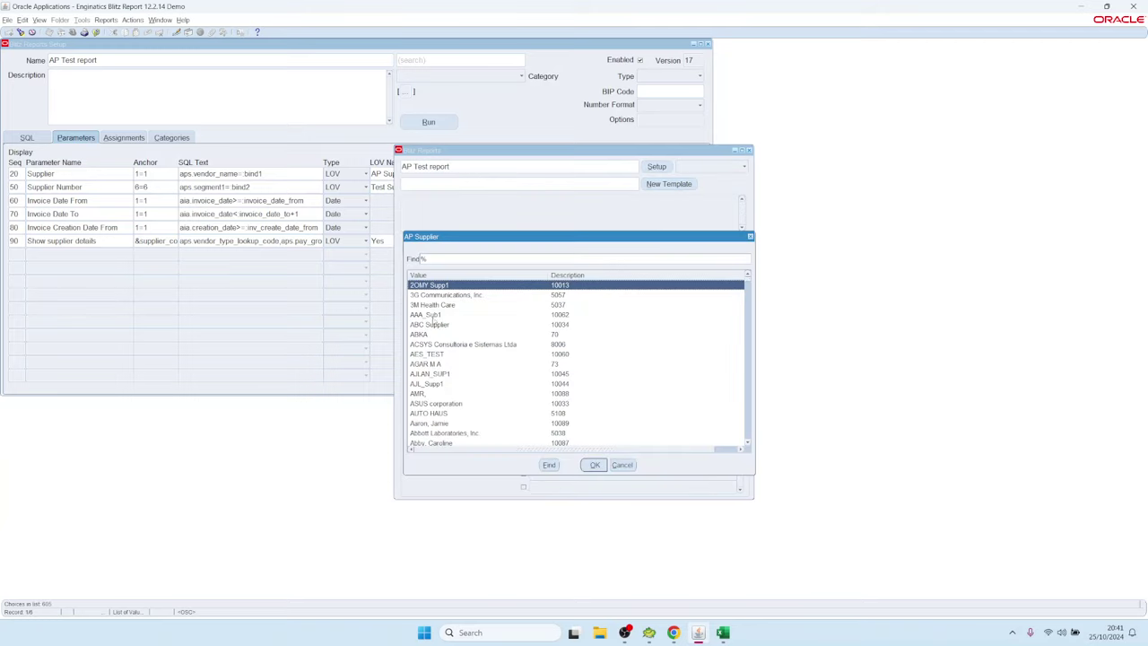
left_click(433, 306)
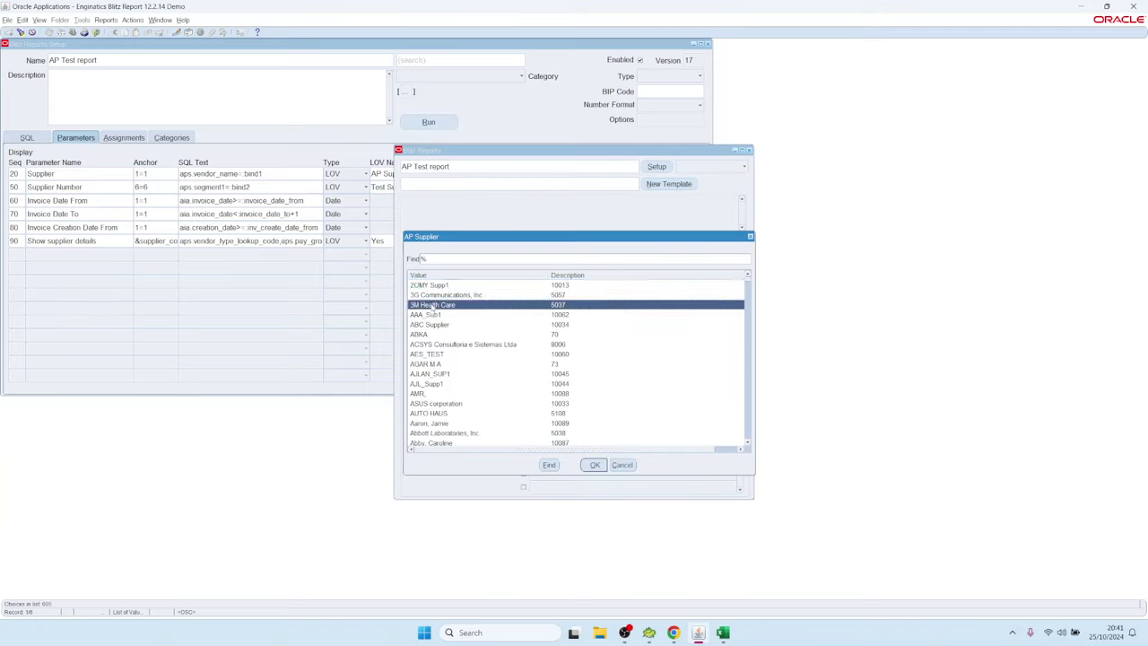
double_click(433, 306)
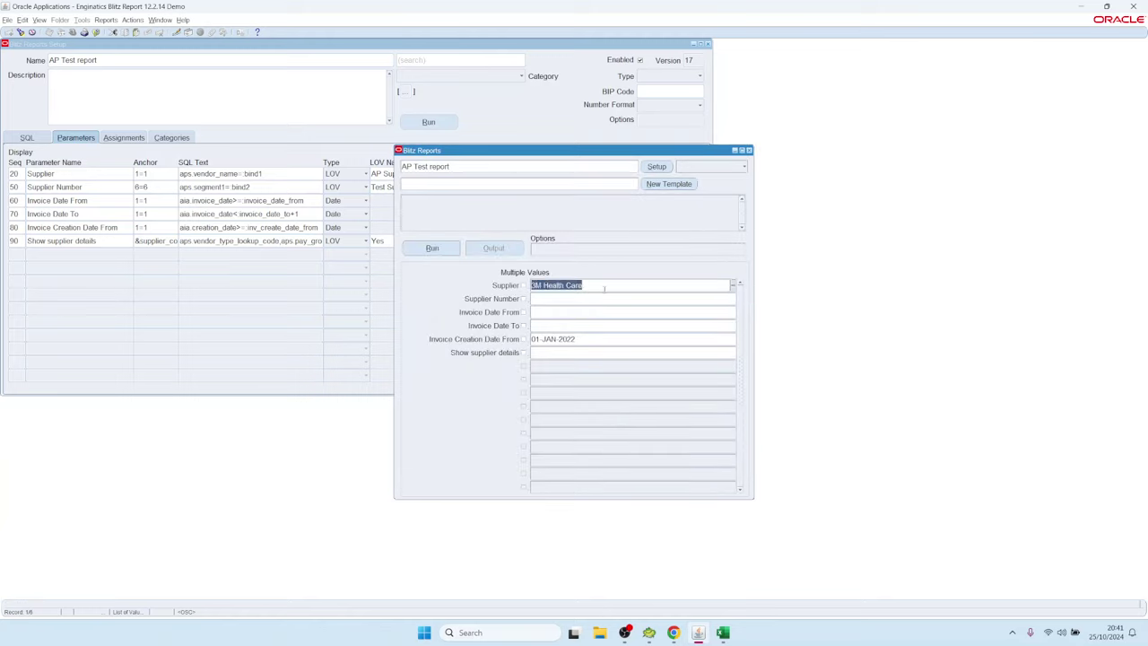
Step: Replace the Supplier value by filtering the list with a and choosing ABC Supplier
type("a")
left_click(608, 298)
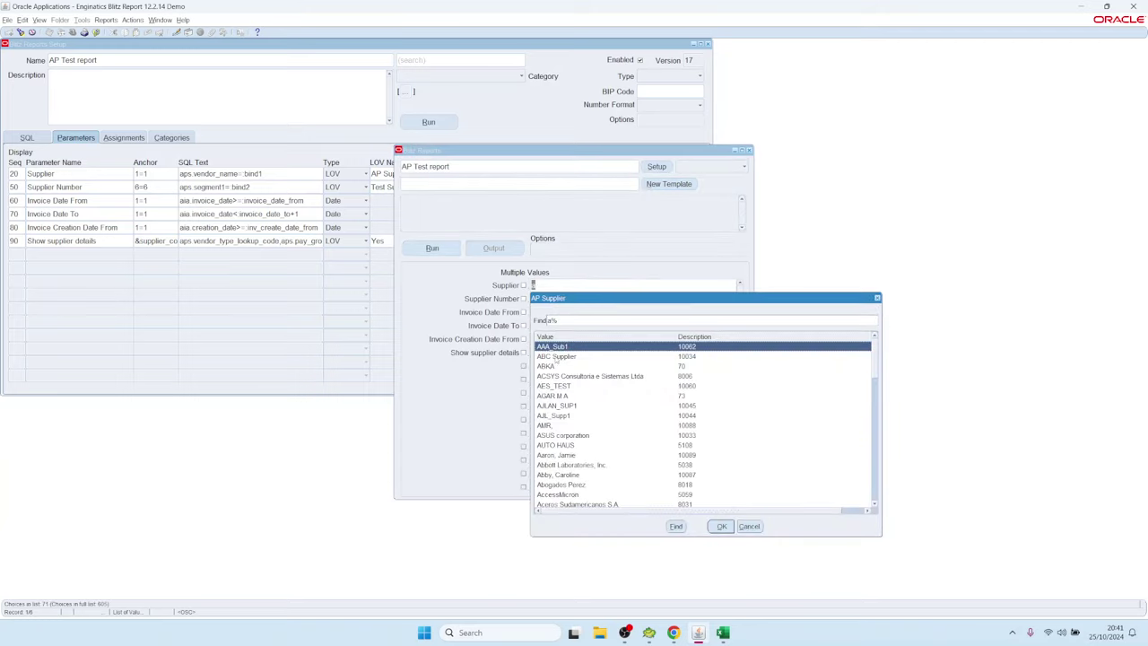
double_click(556, 357)
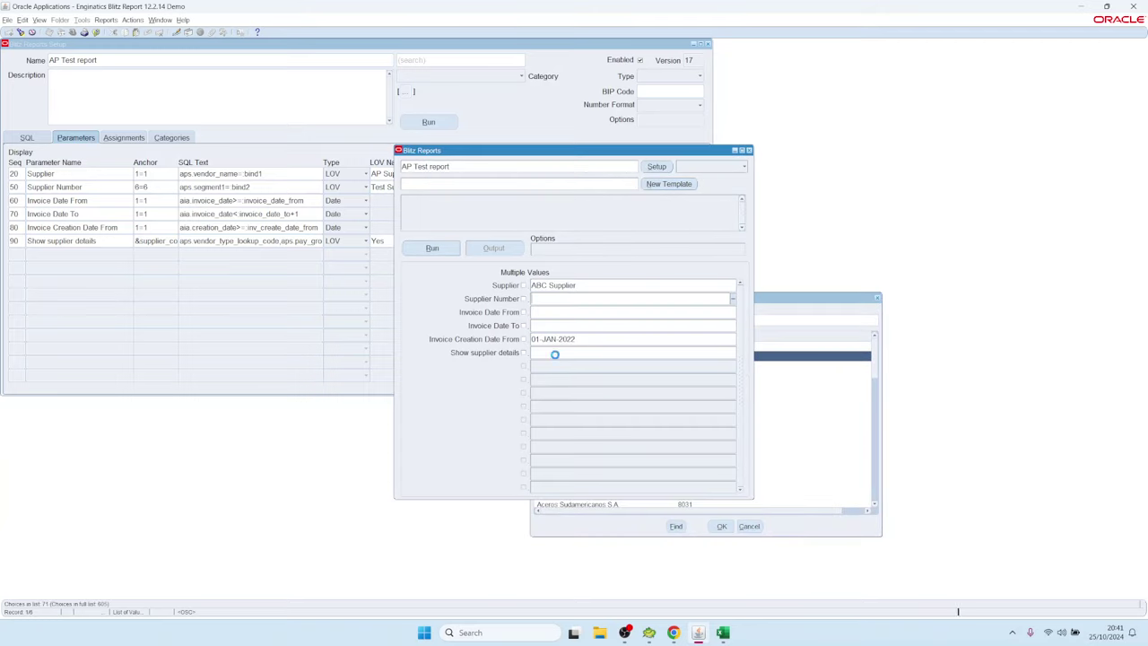
Step: Return to the report setup, turn on Filter Before Display in the Supplier parameter's AP Supplier LOV, and save and close it
left_click(655, 167)
double_click(499, 174)
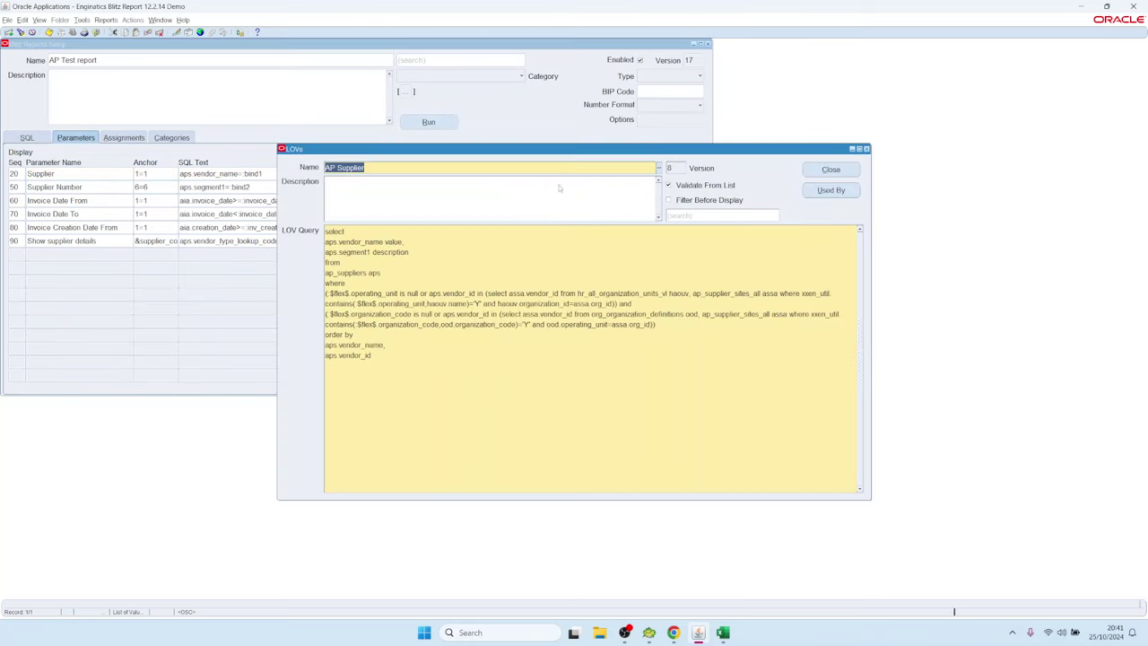
left_click(668, 200)
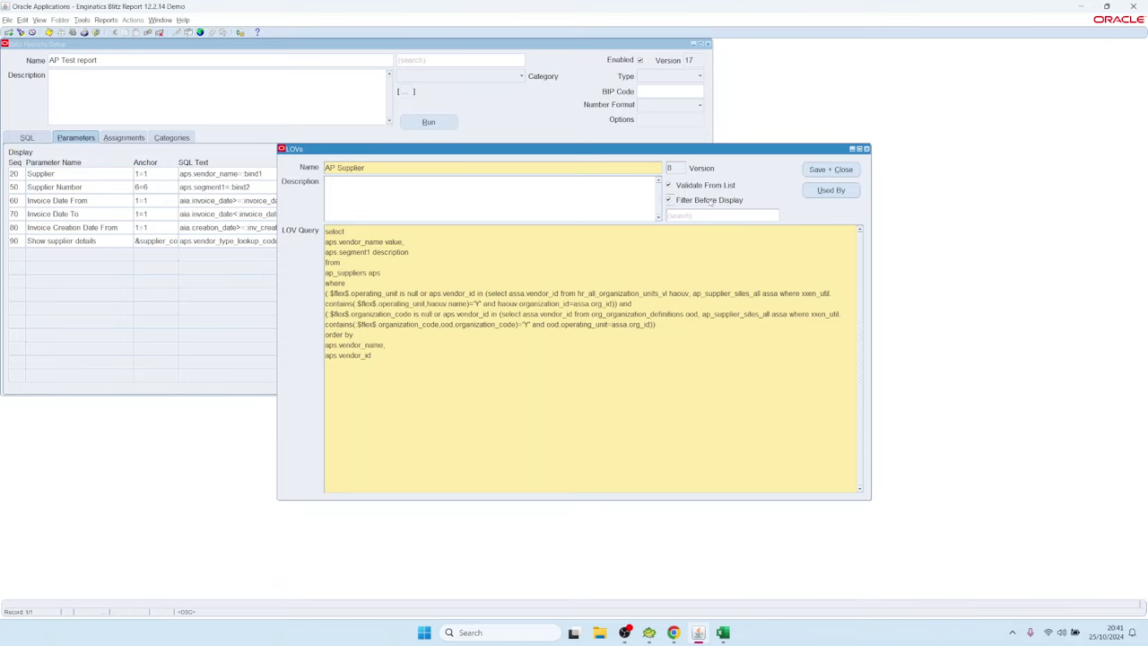
left_click(820, 171)
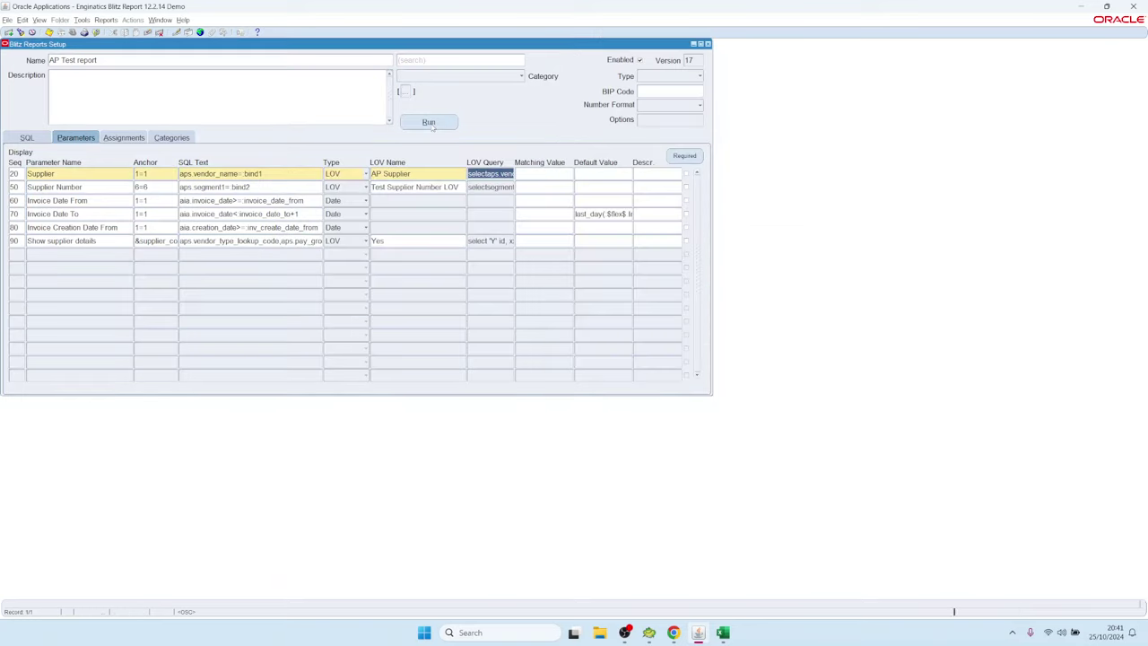
Step: Open the report's run form and choose 3M Health Care as Supplier by limiting the list of values with 3%
left_click(429, 121)
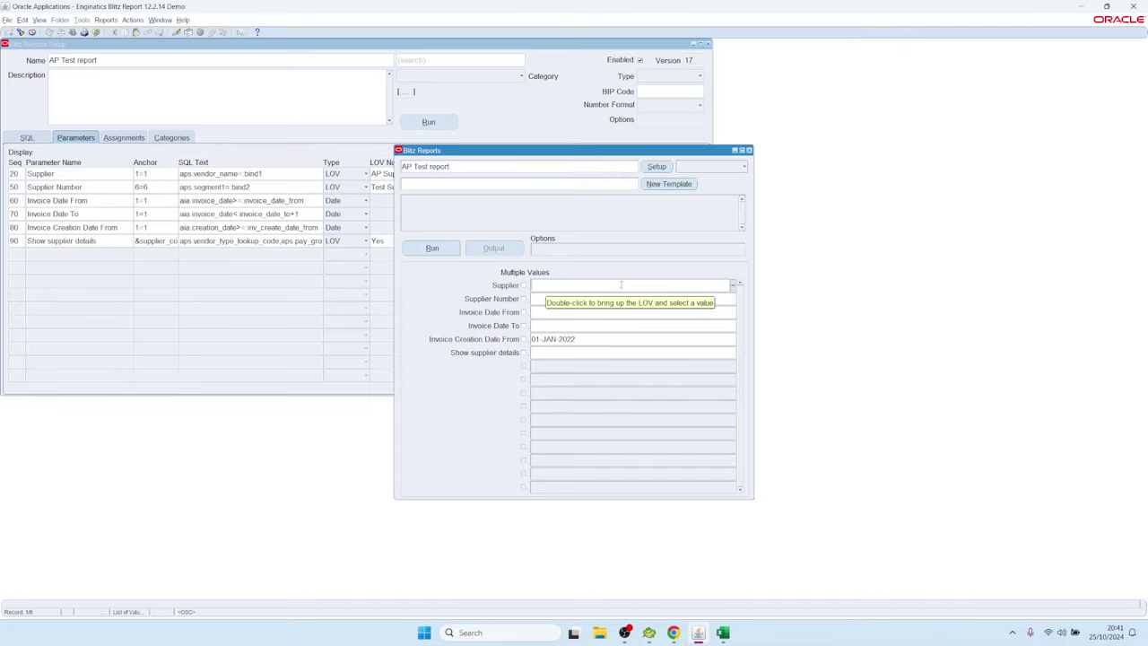
double_click(621, 286)
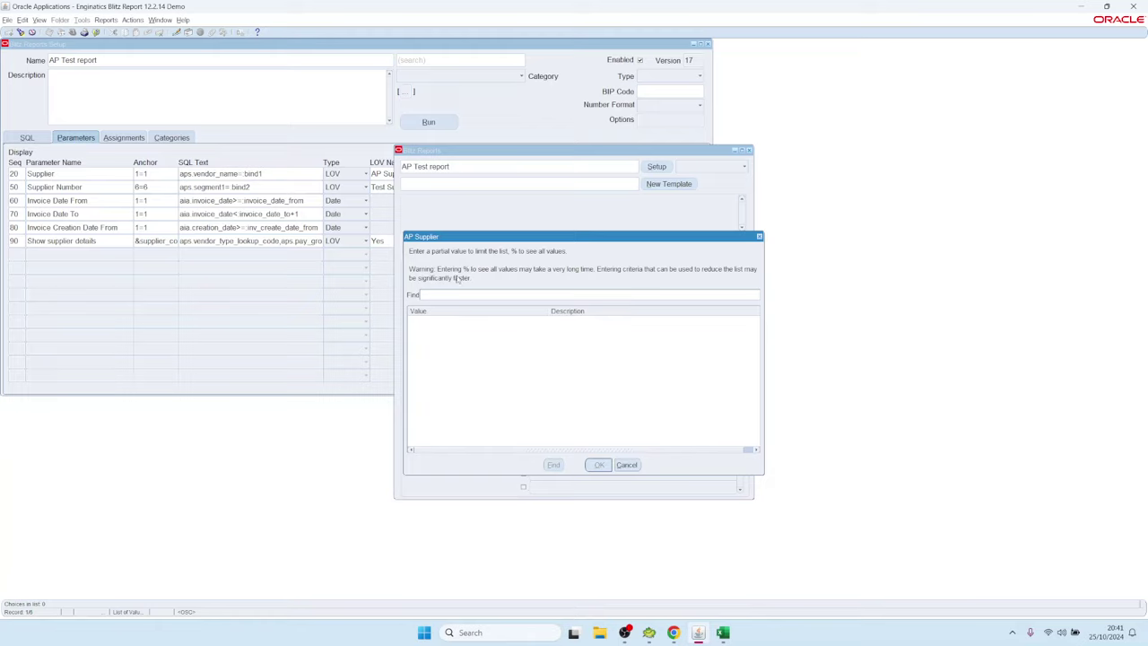
type("3%")
key("Return")
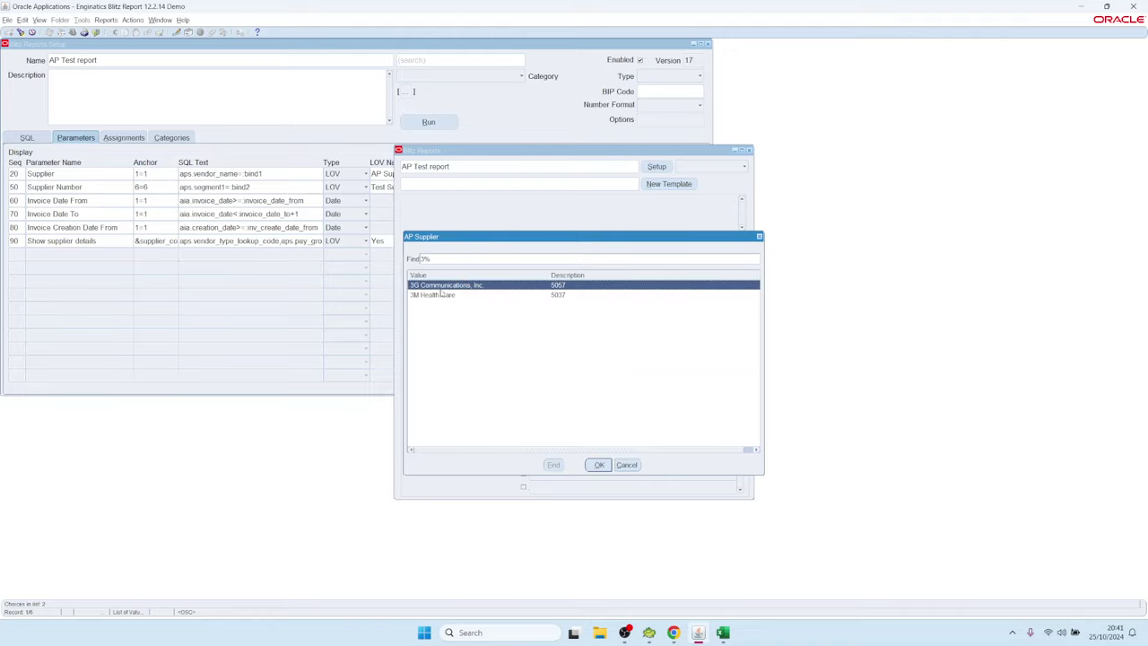
left_click(434, 297)
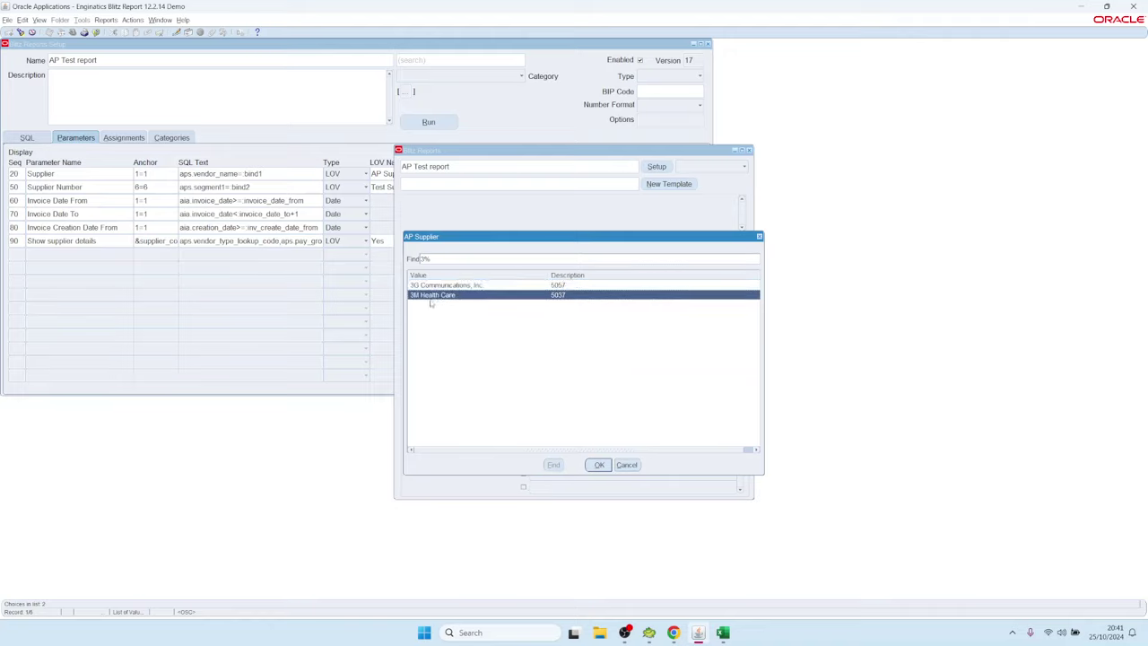
left_click(599, 465)
Step: Clear the Supplier value and choose ABC Supplier from the list of values filtered with a%
left_click(601, 285)
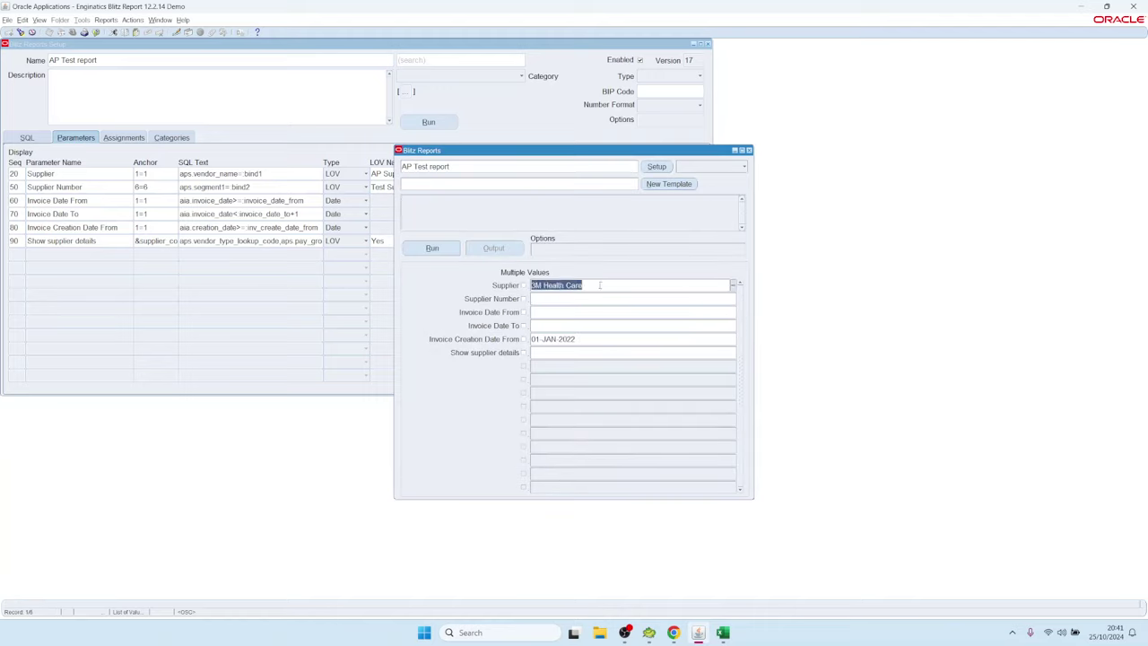
key("Delete")
double_click(596, 287)
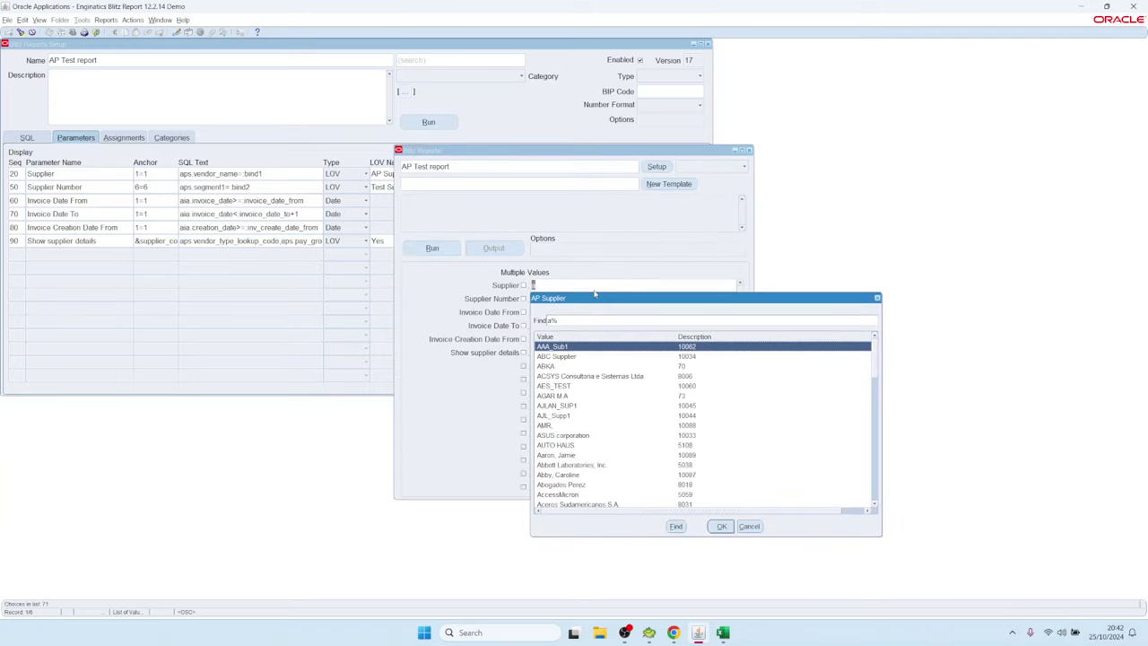
double_click(563, 356)
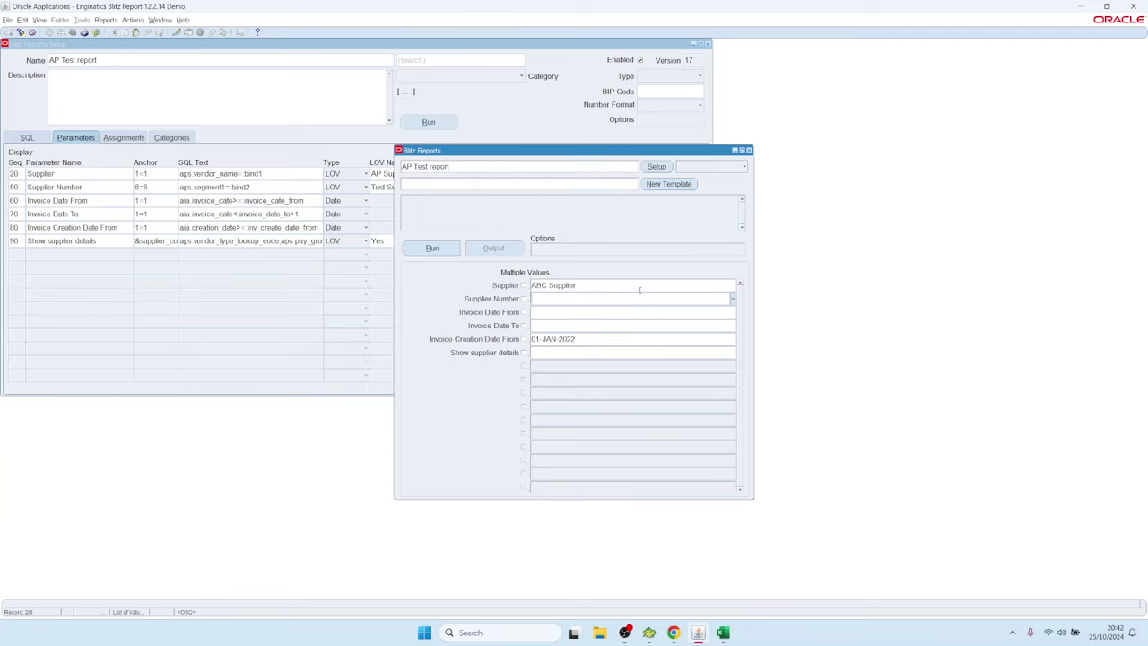
Step: Reopen the AP Supplier LOV from the report setup, turn off Filter Before Display and save the LOV
left_click(657, 167)
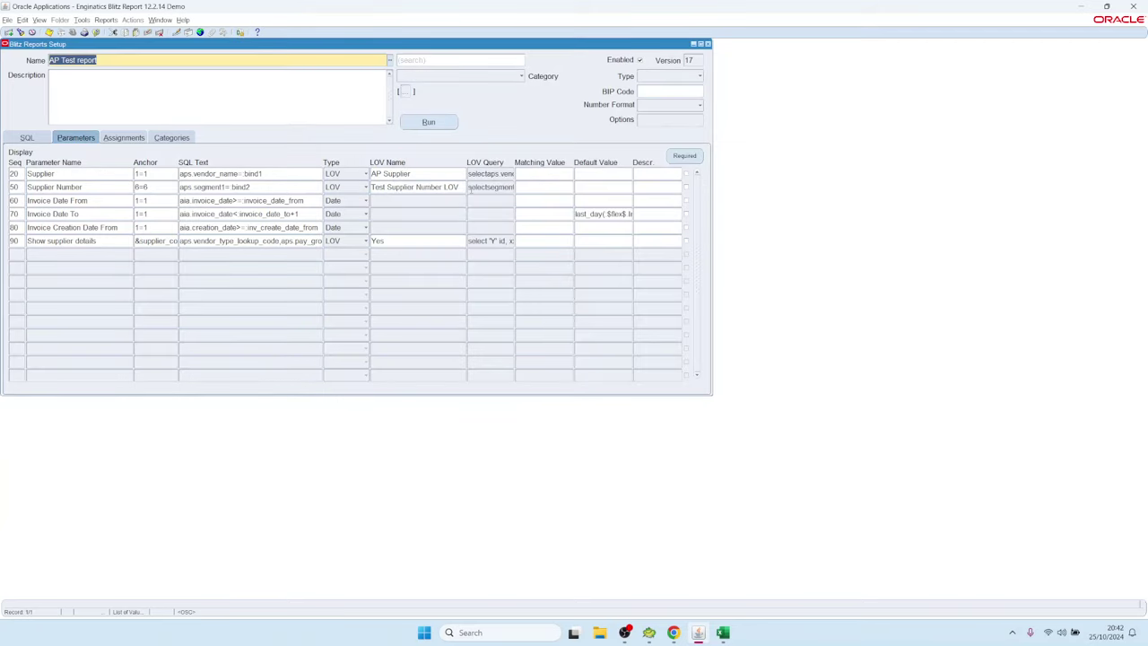
double_click(485, 177)
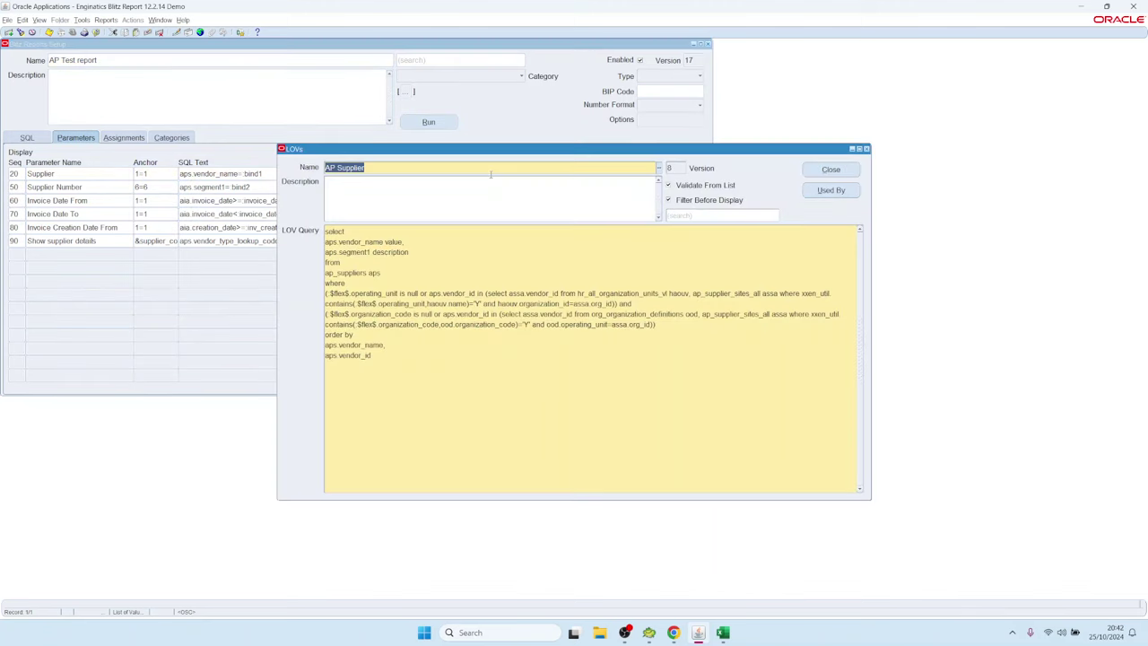
left_click(669, 200)
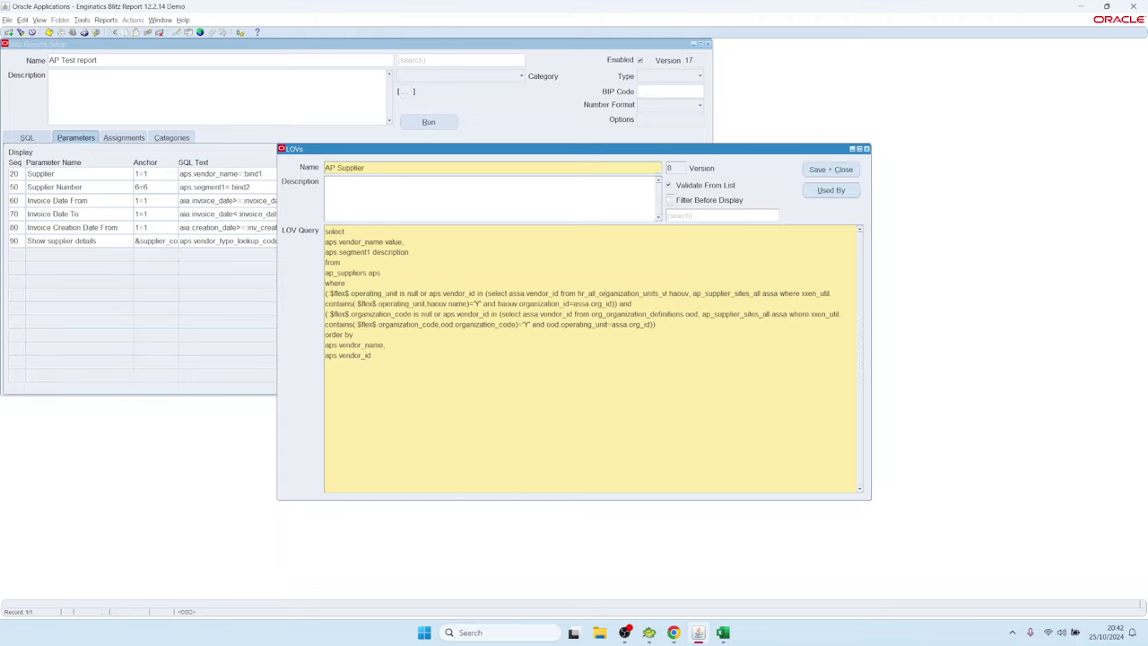
key("ctrl+s")
Step: List the reports using the AP Supplier LOV and open the Supplier parameter of AP Invoice Payments from that list
left_click(373, 167)
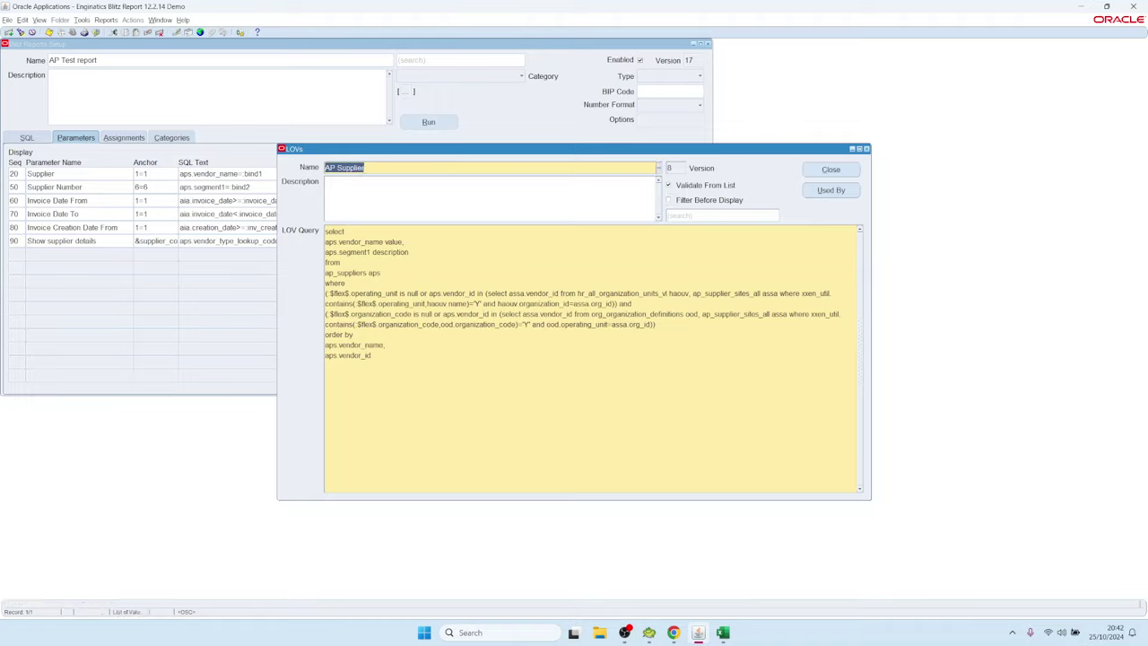
left_click_drag(496, 153, 503, 145)
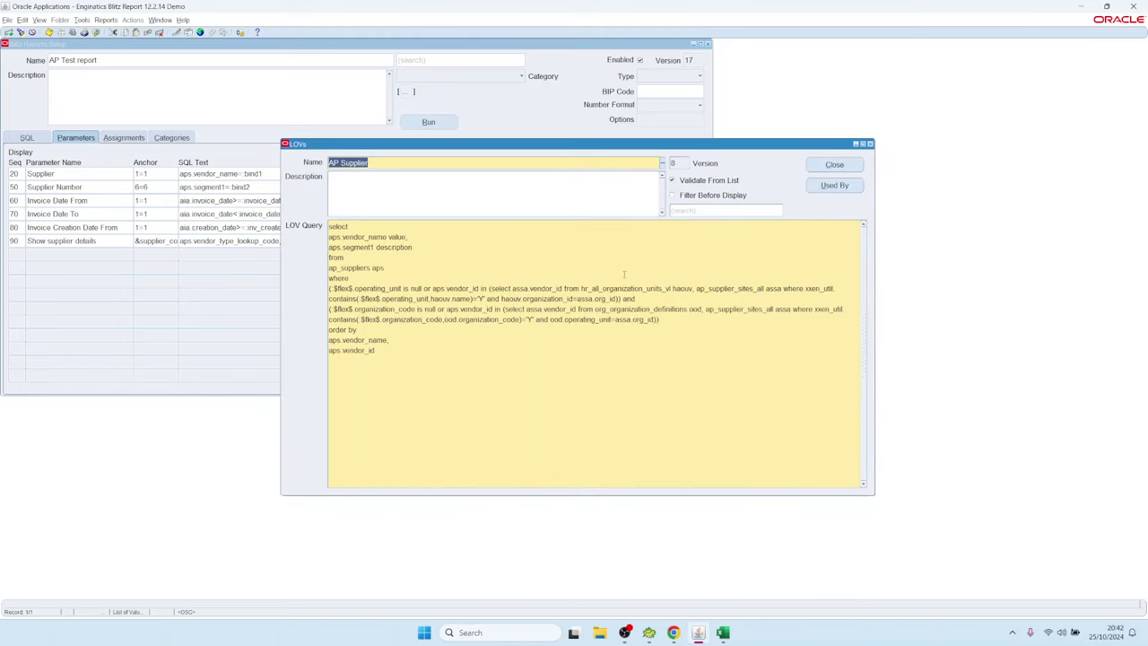
left_click(835, 184)
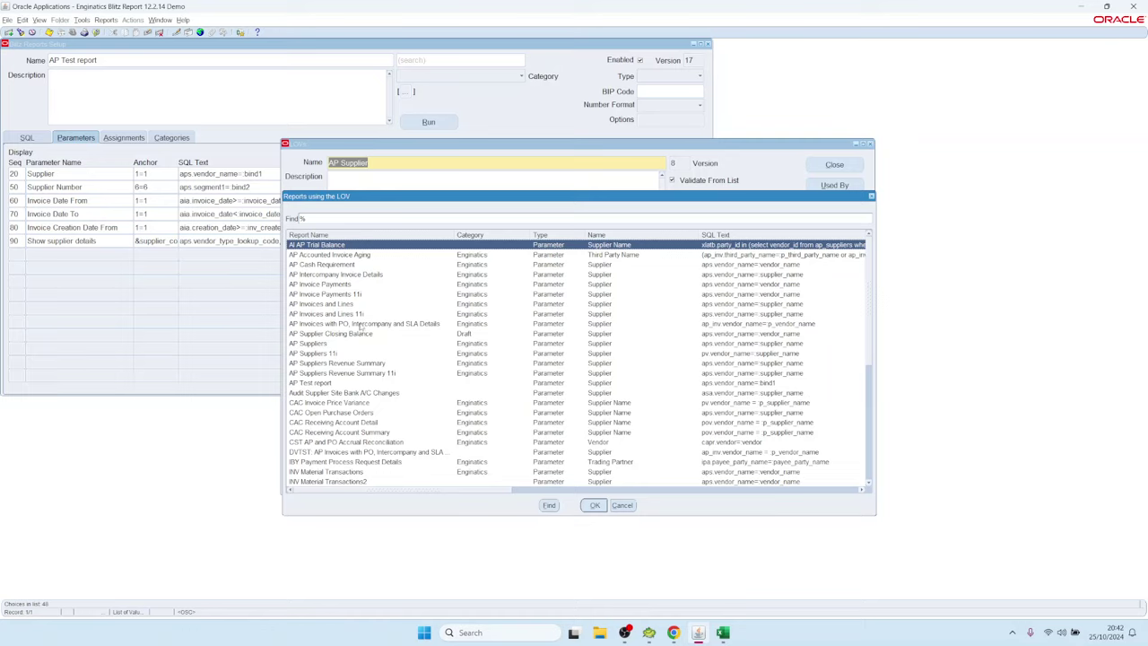
left_click(554, 297)
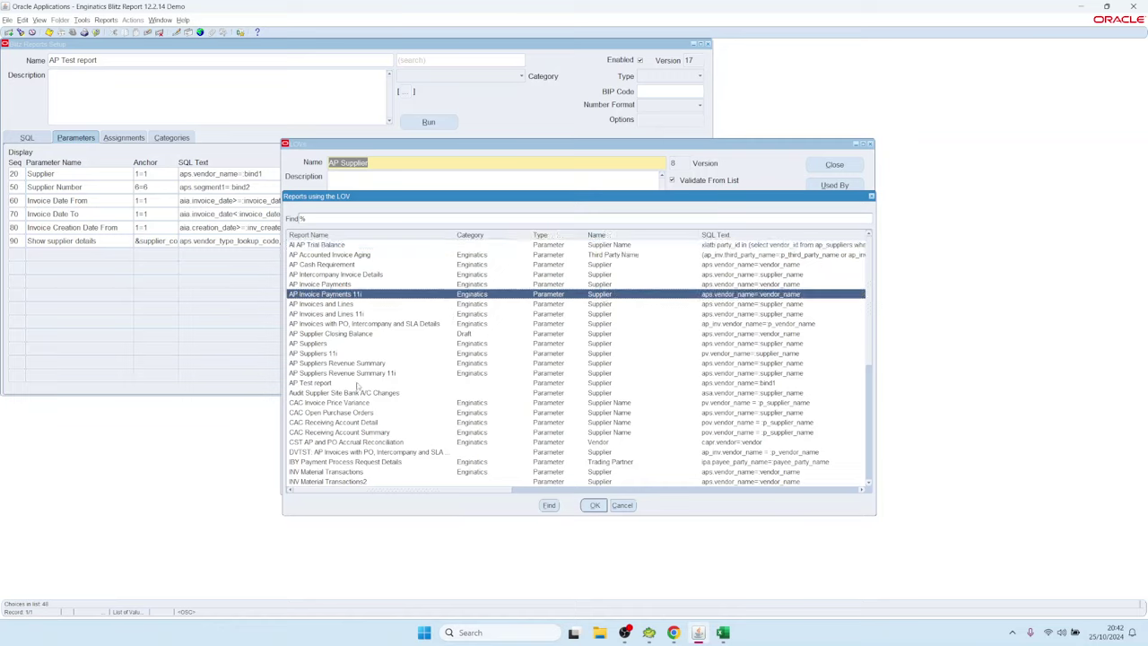
left_click(357, 384)
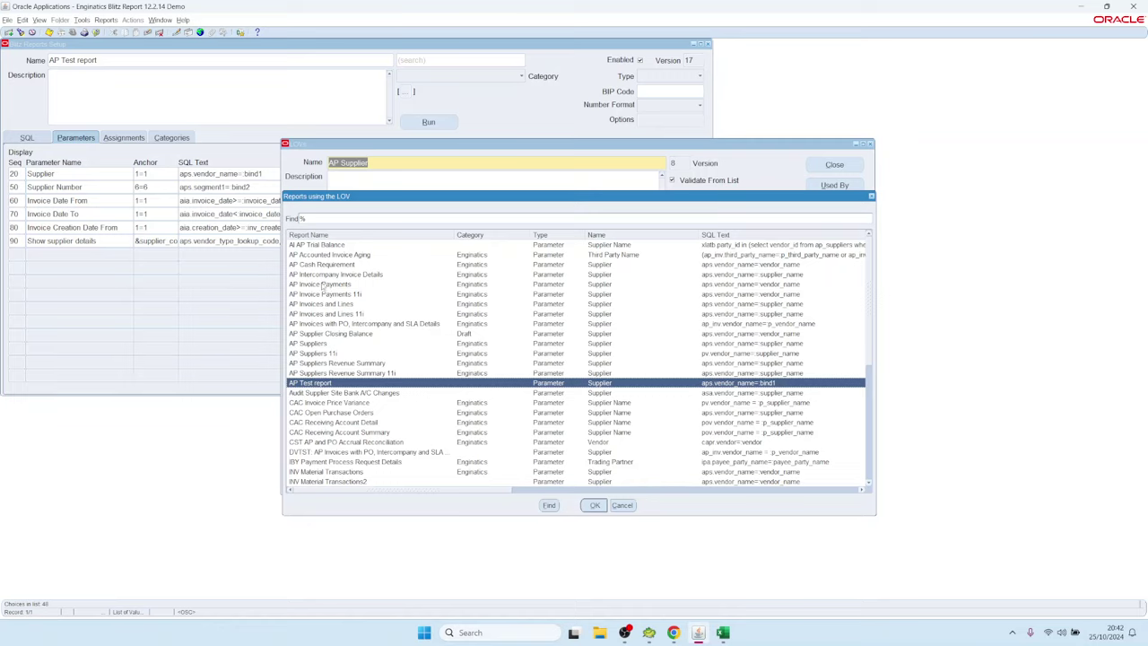
left_click(328, 286)
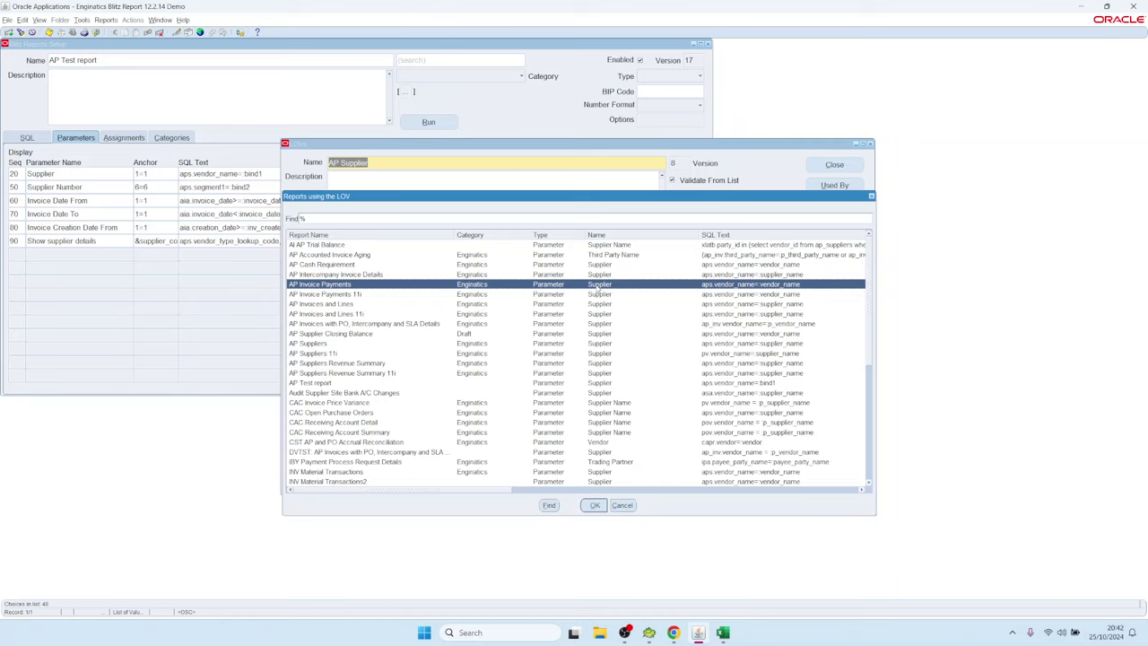
double_click(598, 287)
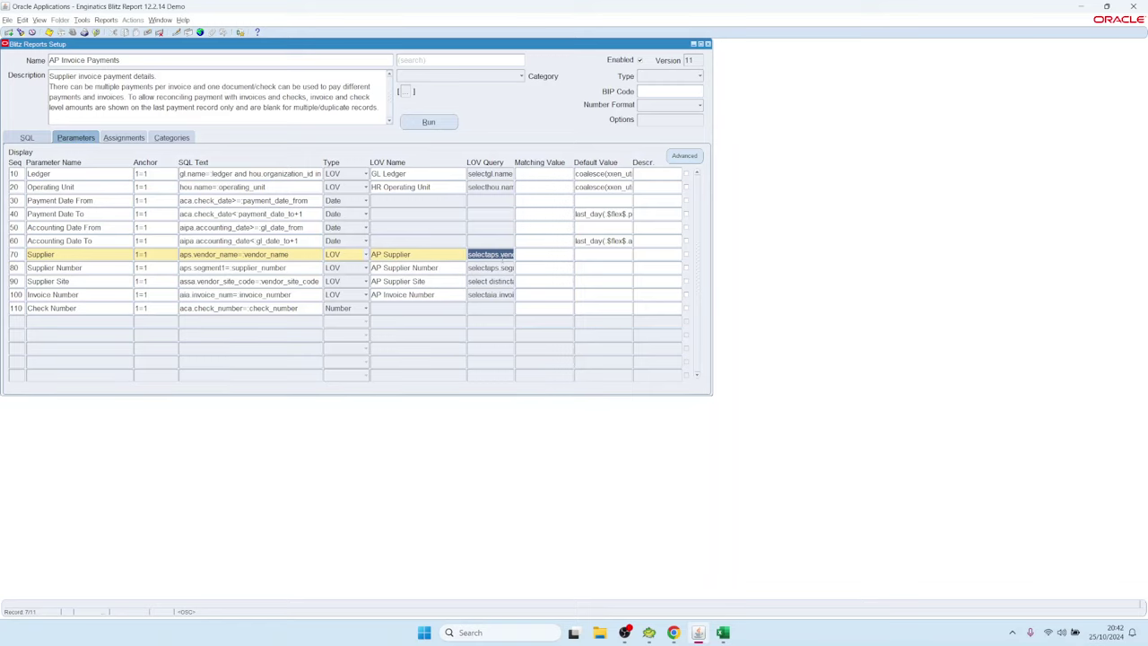
Step: Open the AP Supplier LOV from AP Invoice Payments and go back to AP Test report through its usage list filtered with a%
double_click(495, 255)
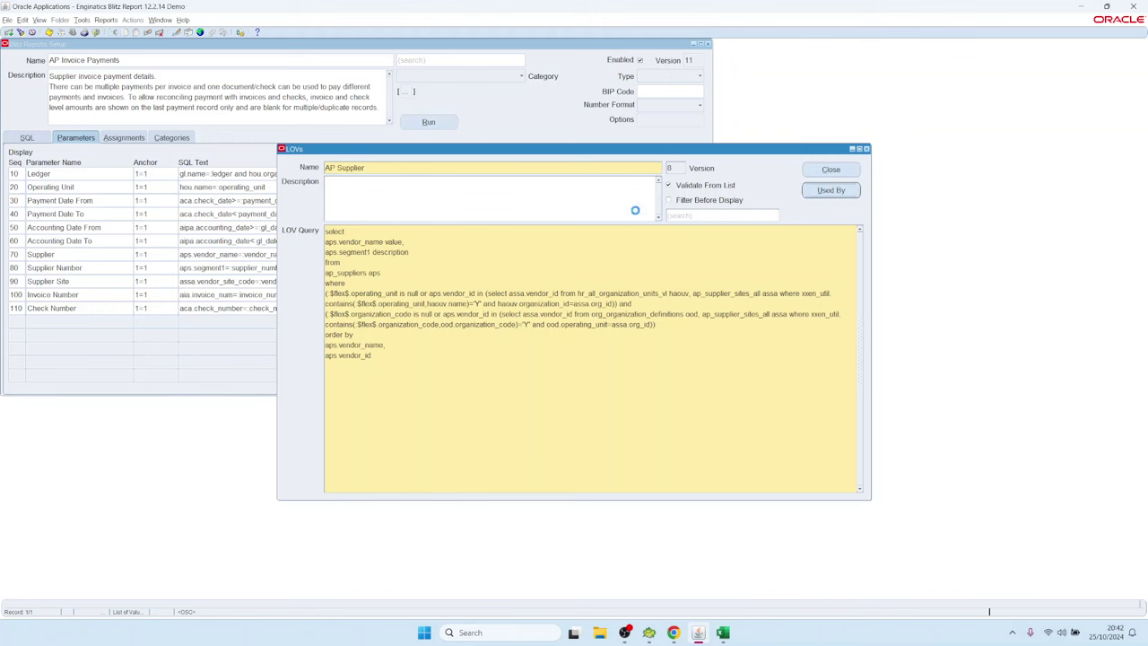
left_click(323, 382)
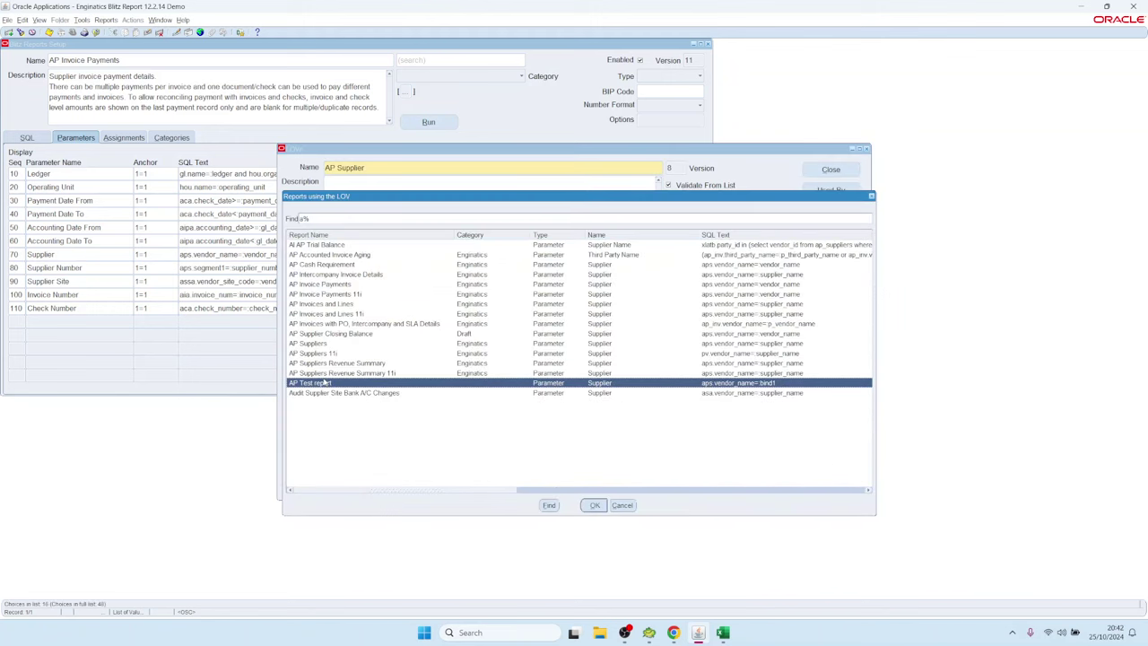
double_click(325, 383)
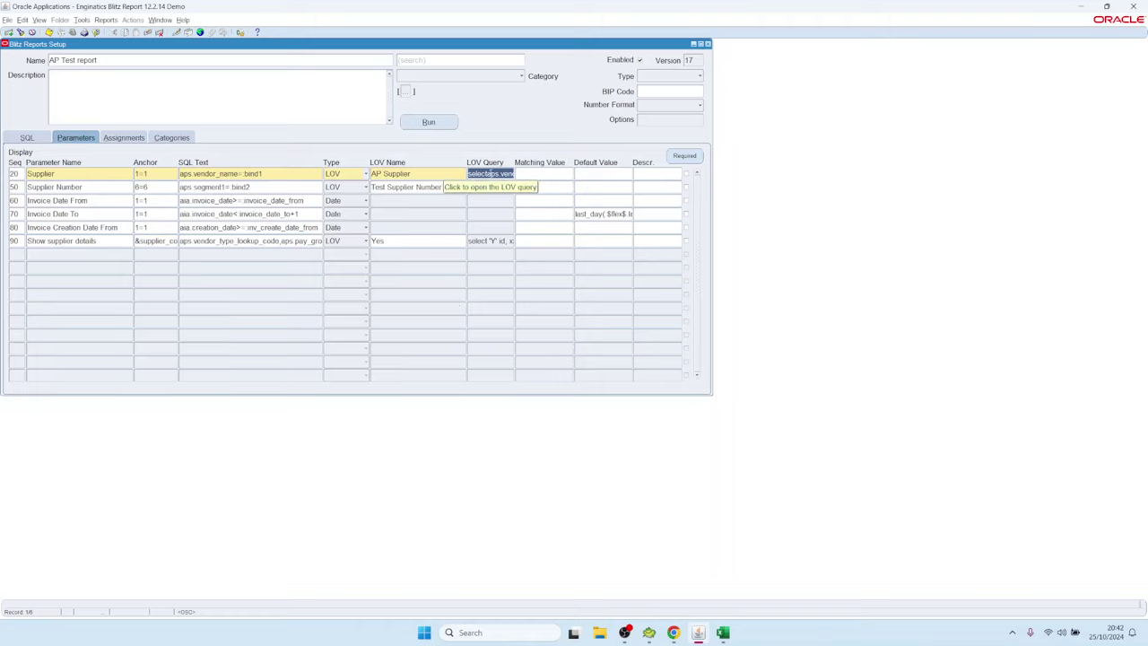
Step: Open the Supplier parameter's LOV from AP Test report and search all LOVs for ap_suppliers
left_click(490, 173)
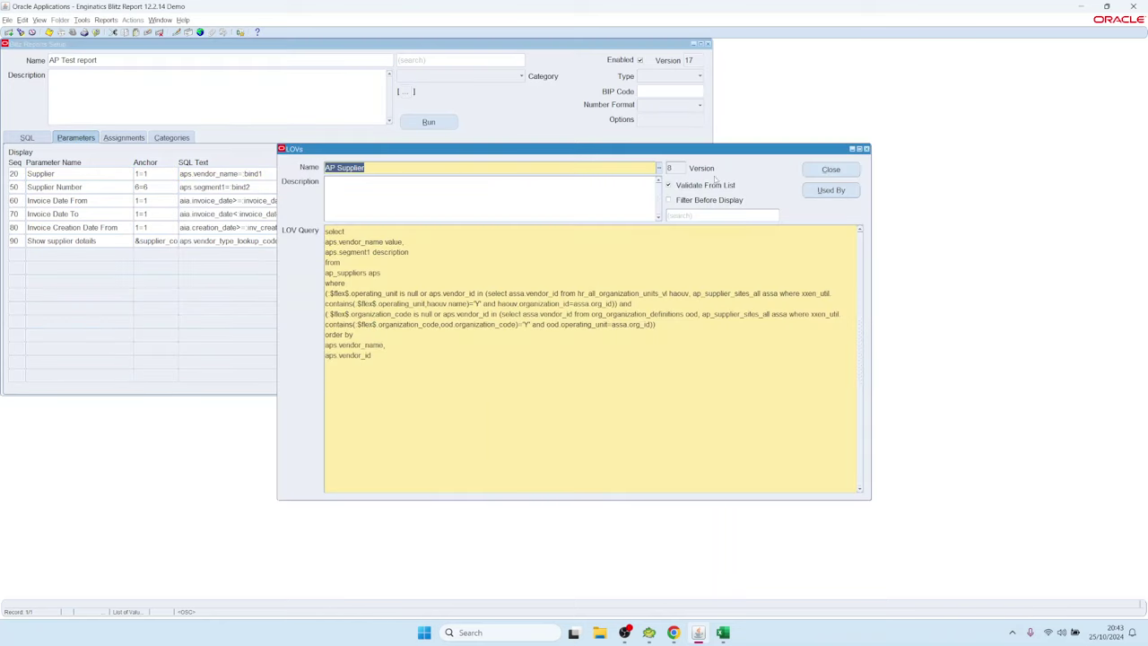
left_click(692, 216)
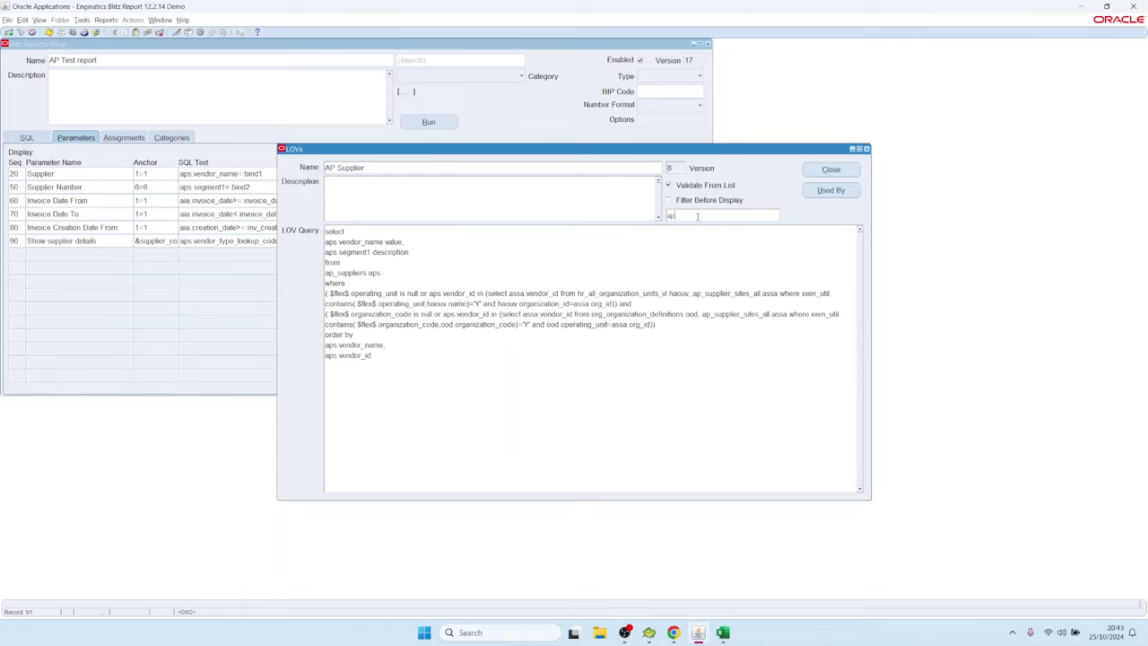
type("suppliers")
key("ctrl+f")
Step: Look through the LOVs matching ap_suppliers, cancel the list, clear the search text and close the LOV window
key("Down")
key("Down")
key("Down")
key("Down")
key("Down")
key("Down")
key("Down")
key("Down")
key("Down")
key("Down")
key("Down")
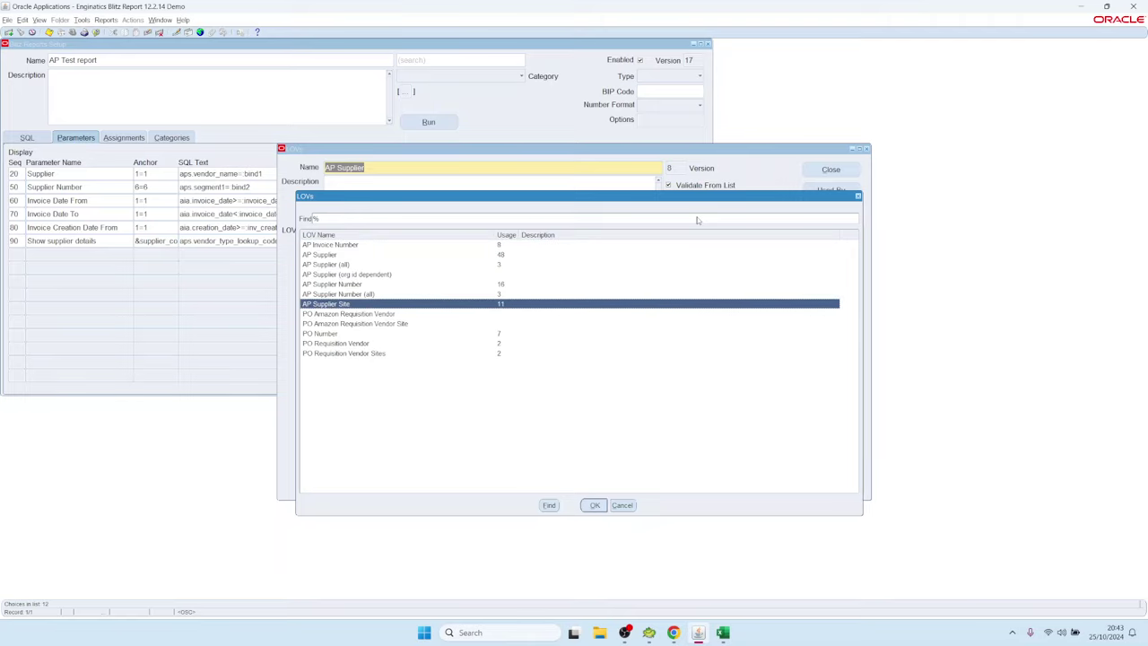
key("Up")
key("Up")
key("Up")
key("Up")
key("Up")
key("Up")
key("Up")
key("Up")
key("Up")
key("Up")
key("Up")
key("Down")
key("Down")
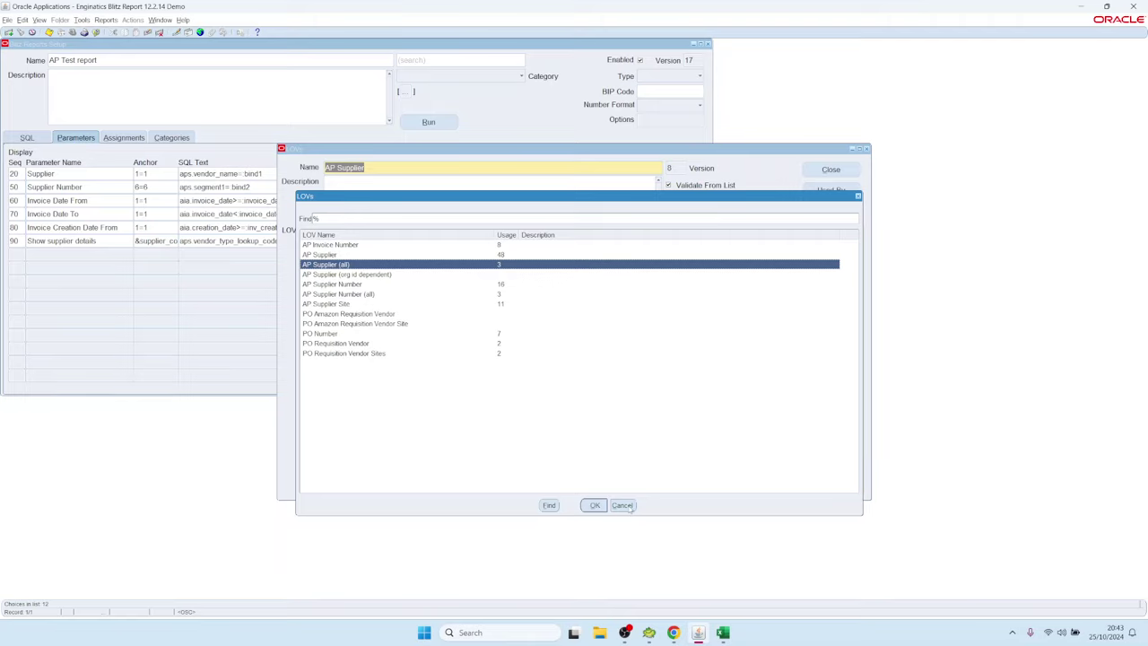
left_click(623, 506)
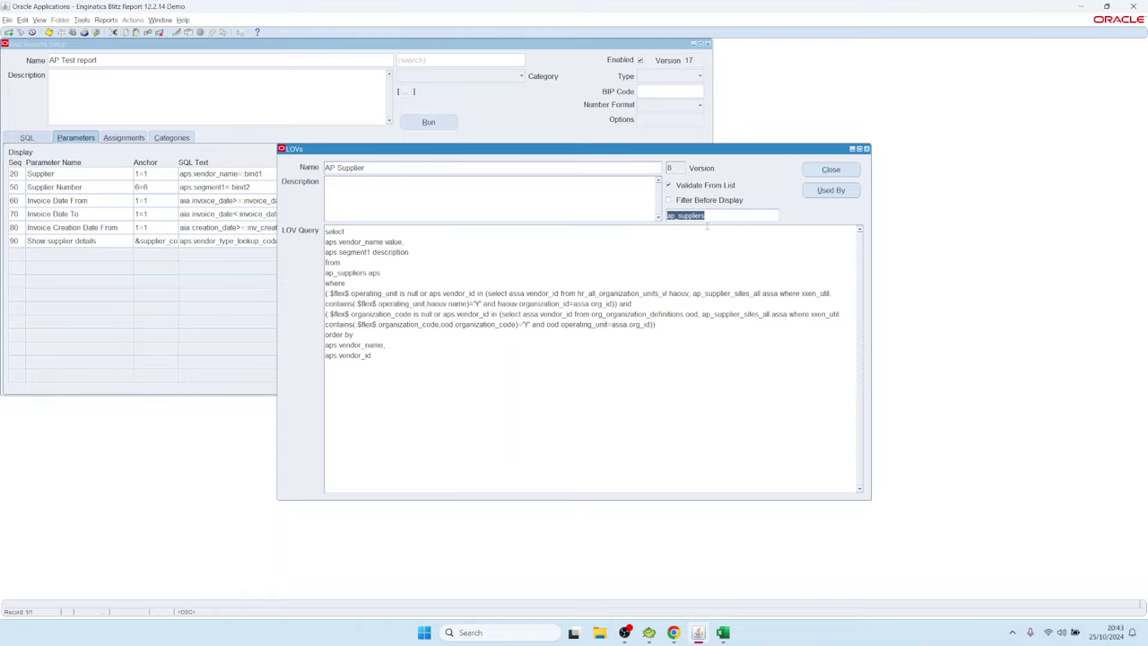
key("BackSpace")
left_click(831, 169)
Step: Open the AP Test report's run form and choose ABC Supplier from the Supplier list of values filtered with a%
left_click(429, 121)
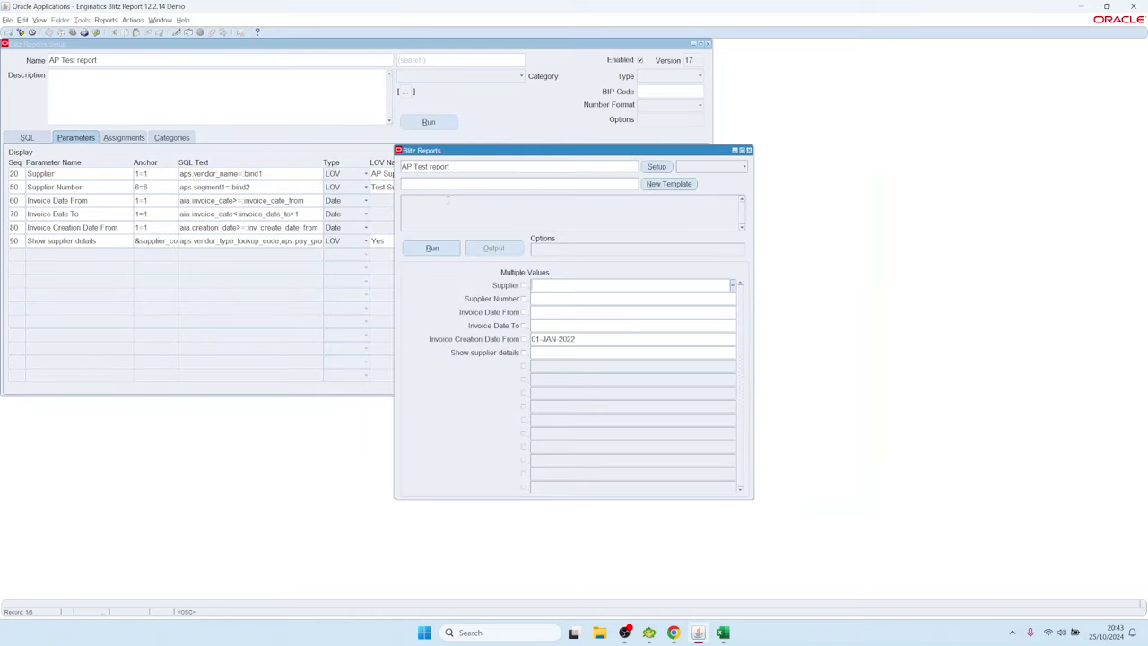
left_click(543, 287)
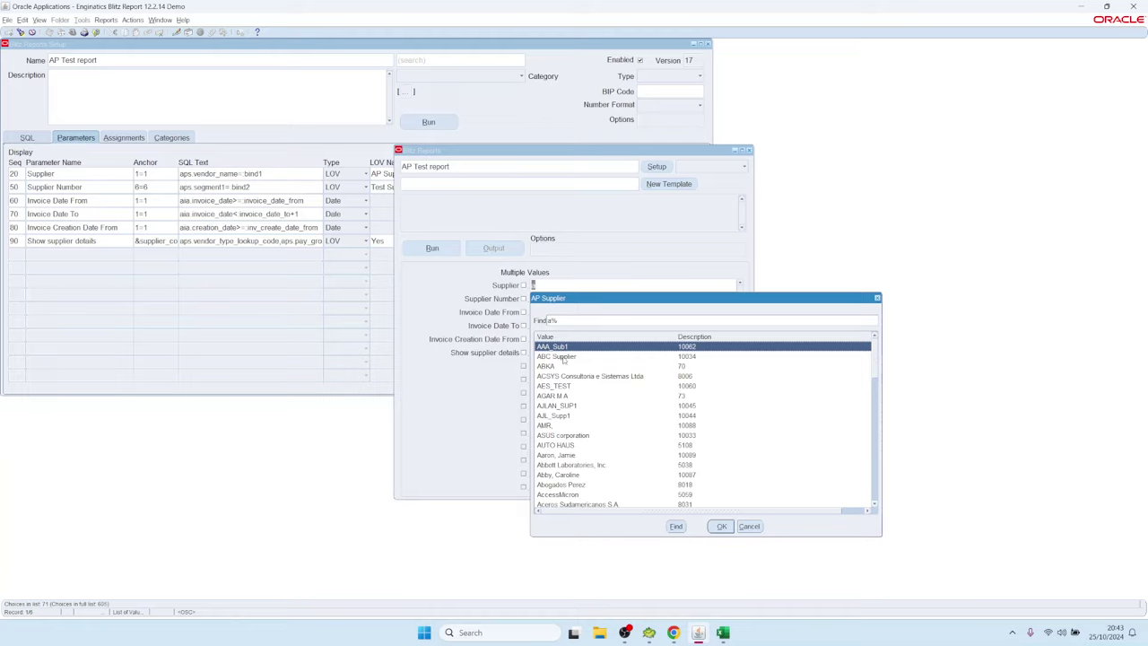
double_click(561, 357)
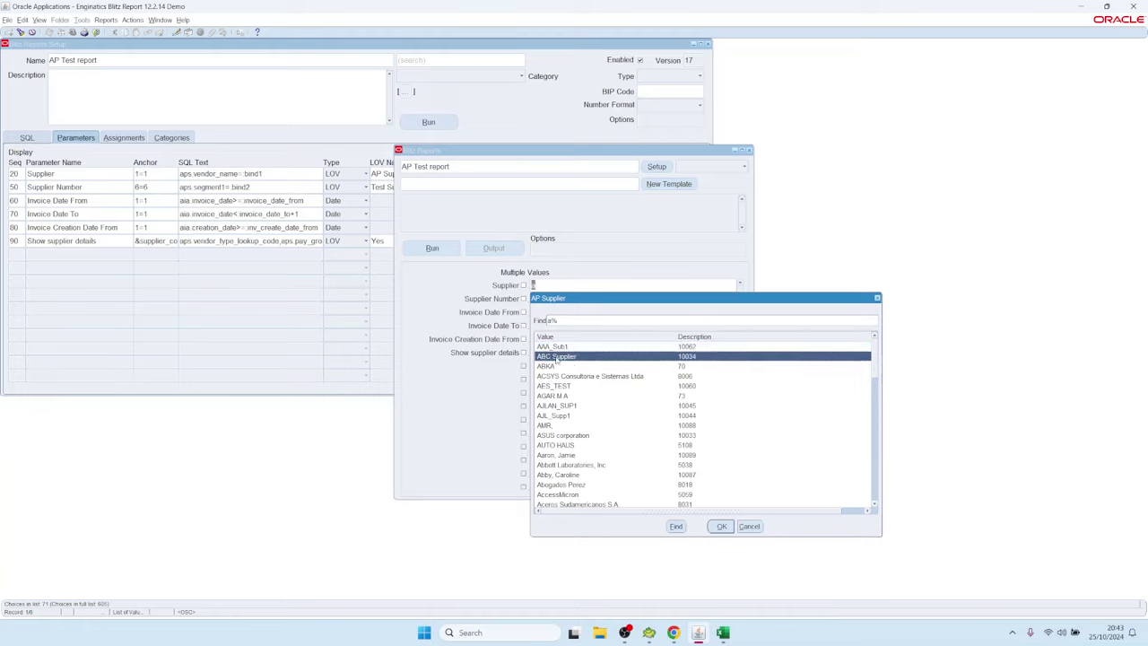
Step: Replace the Supplier value with A% and choose ABC Supplier from the resulting list of values
left_click(567, 285)
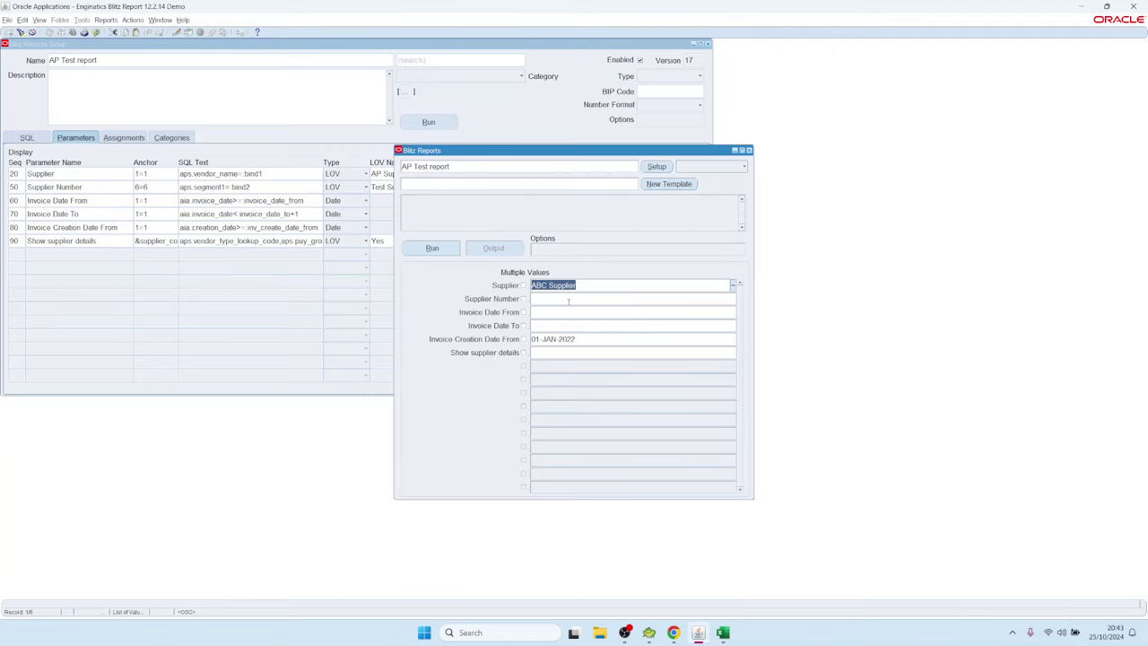
type("A%")
key("Tab")
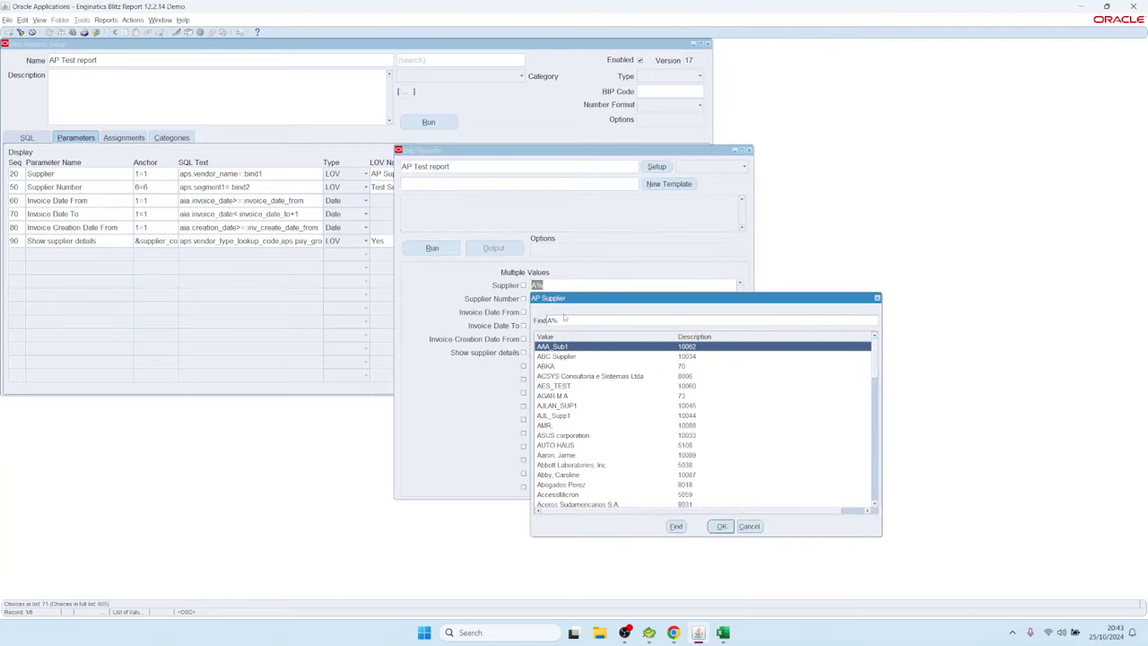
double_click(561, 356)
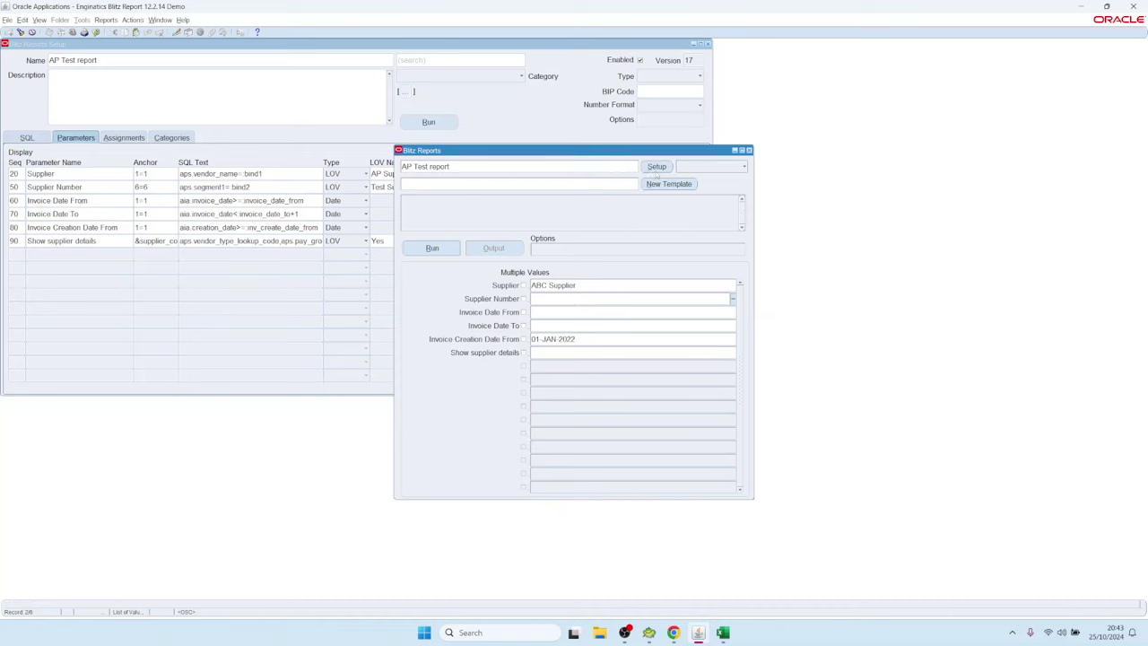
Step: Change the Supplier parameter's SQL text to upper(aps.vendor_name) like upper(:bind1)
left_click(225, 174)
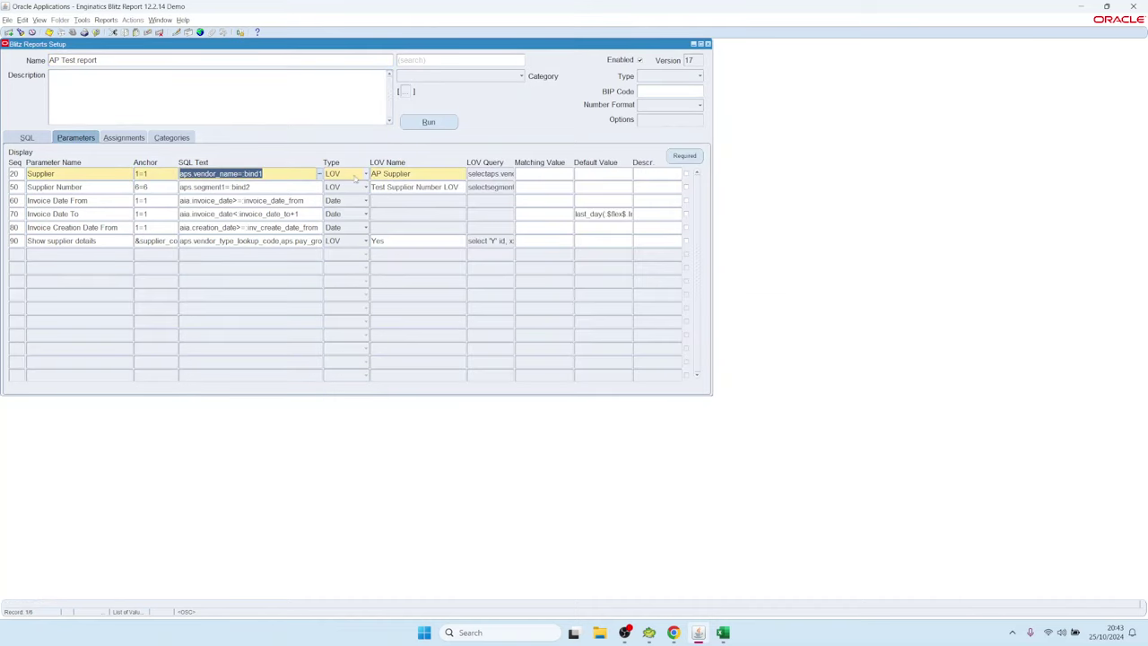
left_click(237, 173)
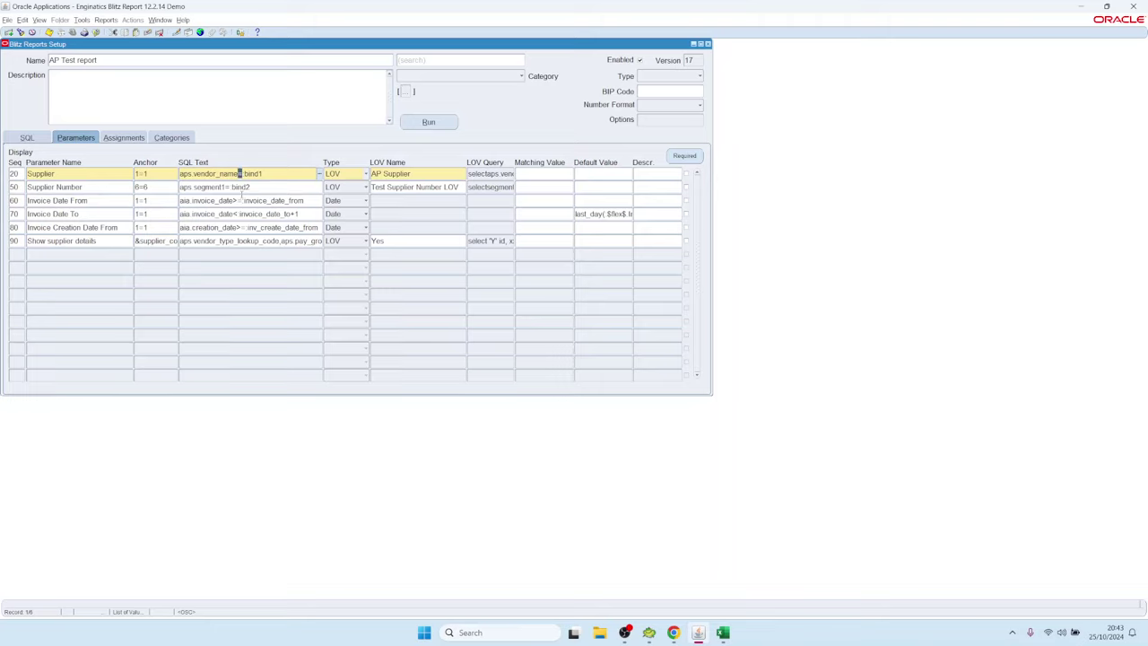
type("like")
key("Home")
type("upper(")
type(")")
key("Right")
key("Right")
key("Right")
key("Right")
key("Right")
key("Right")
type("upper(")
key("End")
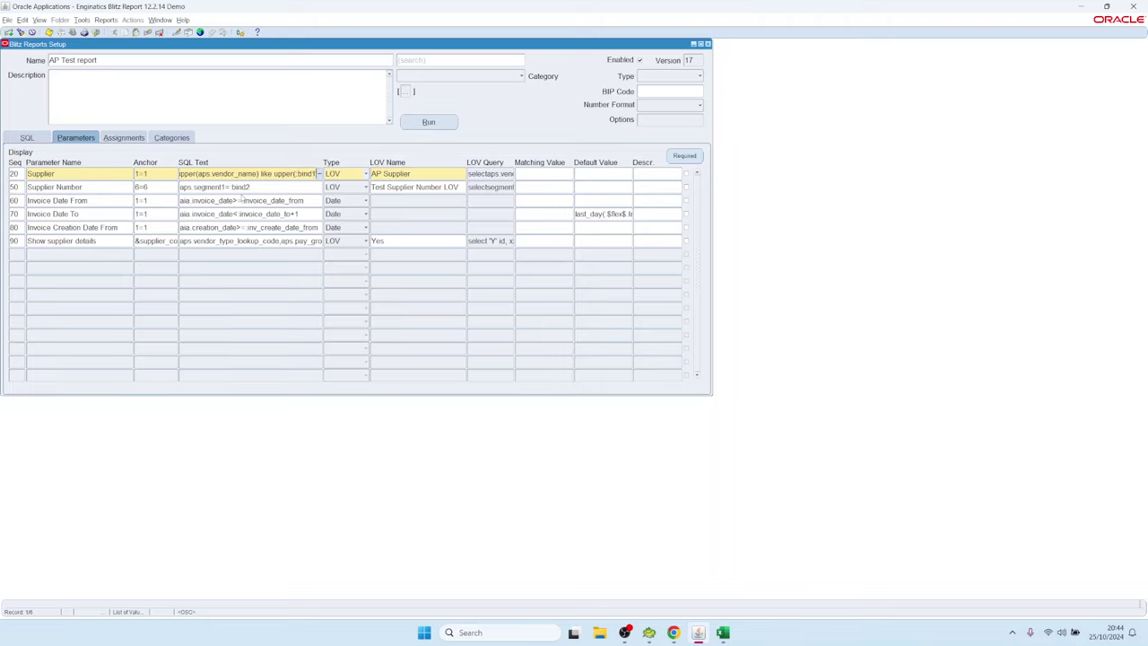
type(")")
Step: Rename the Supplier parameter to "Supplier like", check it in the report's run form and return to the setup
key("shift+Tab")
key("shift+Tab")
type("like")
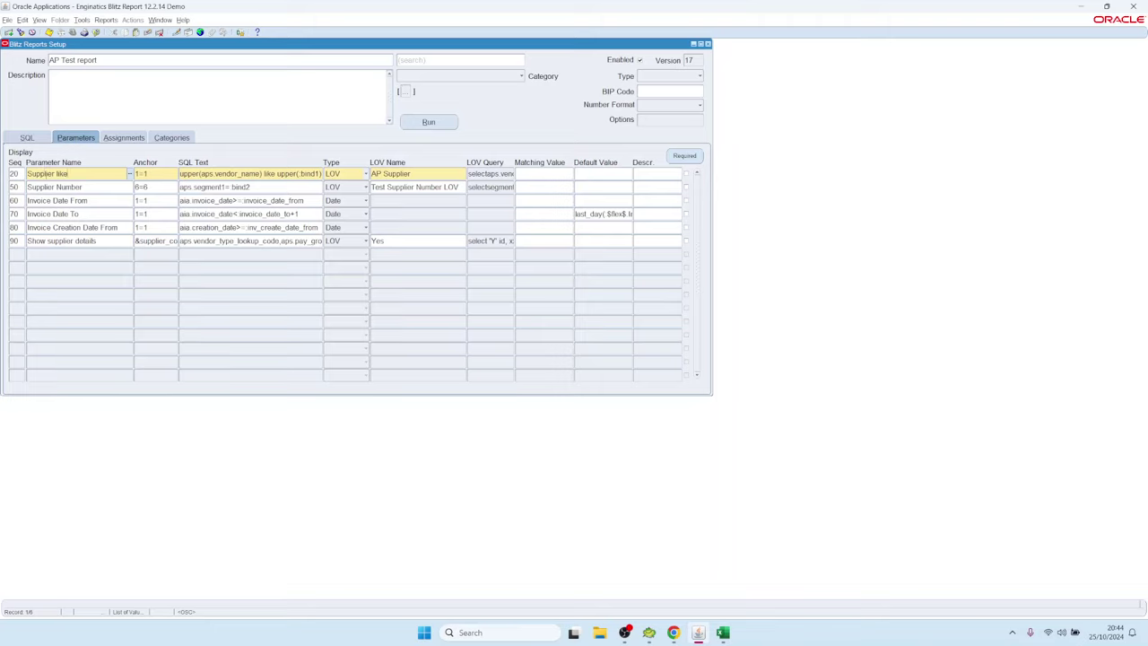
key("shift+Home")
left_click(442, 127)
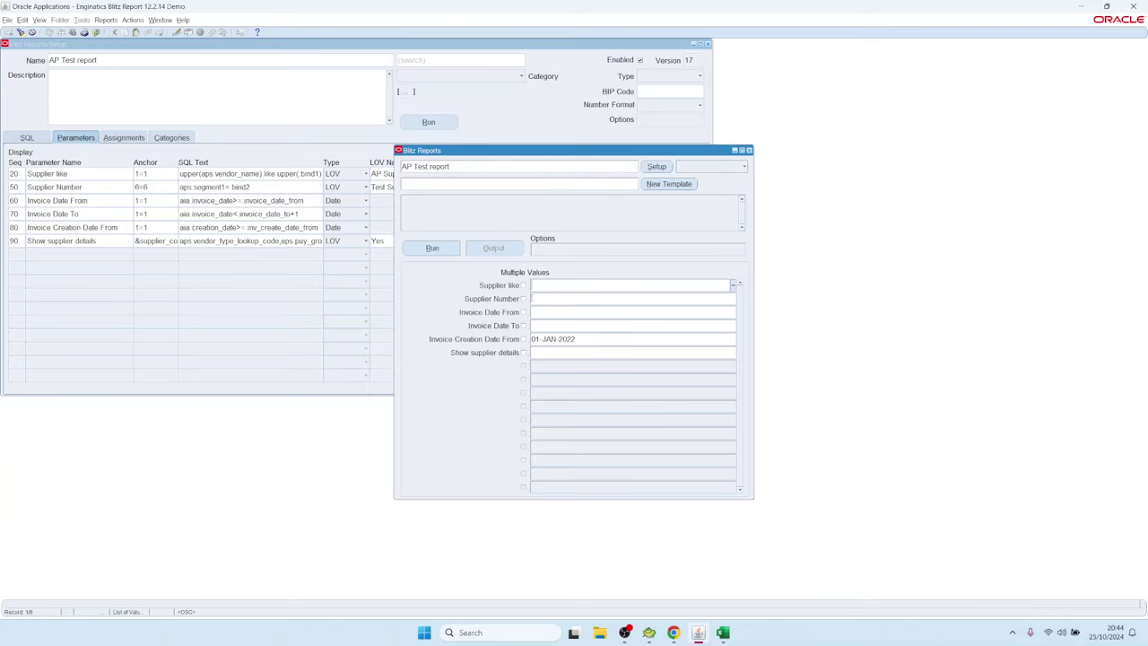
left_click(657, 166)
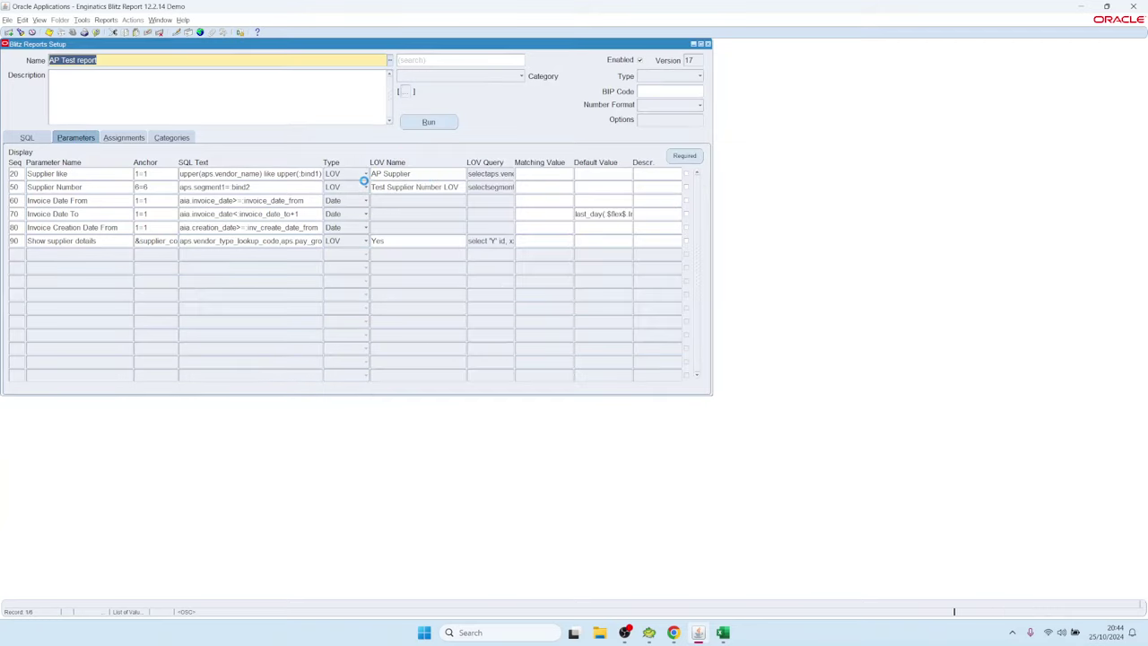
Step: Open the shared AP Supplier LOV from the Supplier like parameter, examine its validation settings and close it
double_click(497, 173)
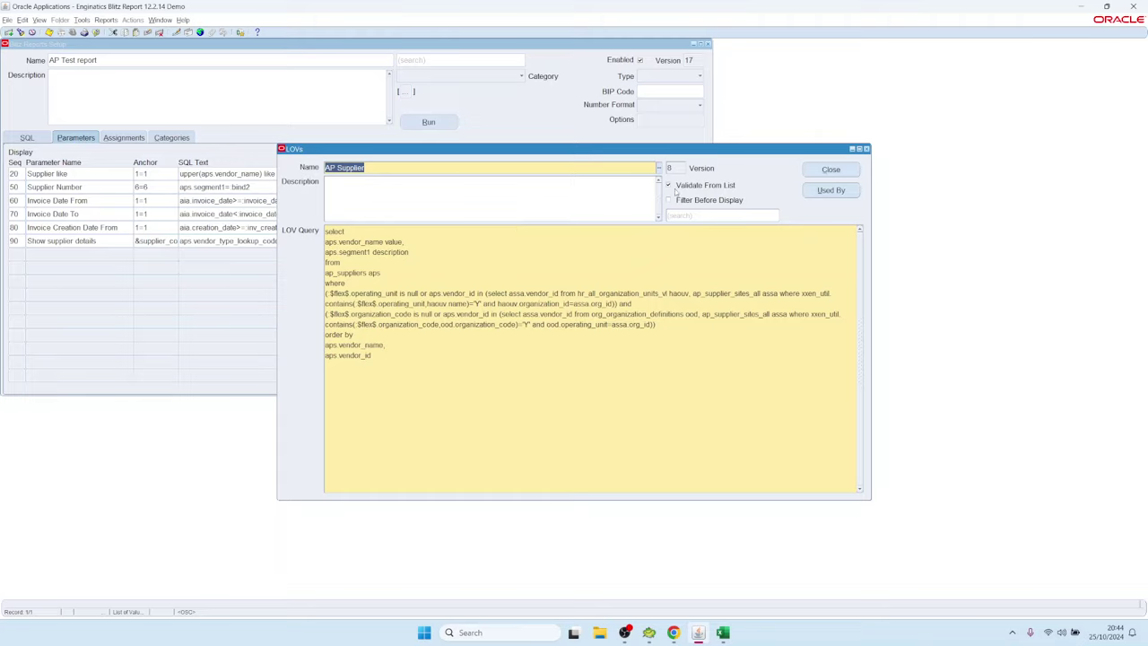
left_click_drag(394, 166, 320, 167)
left_click(841, 171)
Step: Change the Supplier like parameter's type to LOV custom, disable Validate From List in the custom LOV and save it
left_click(344, 174)
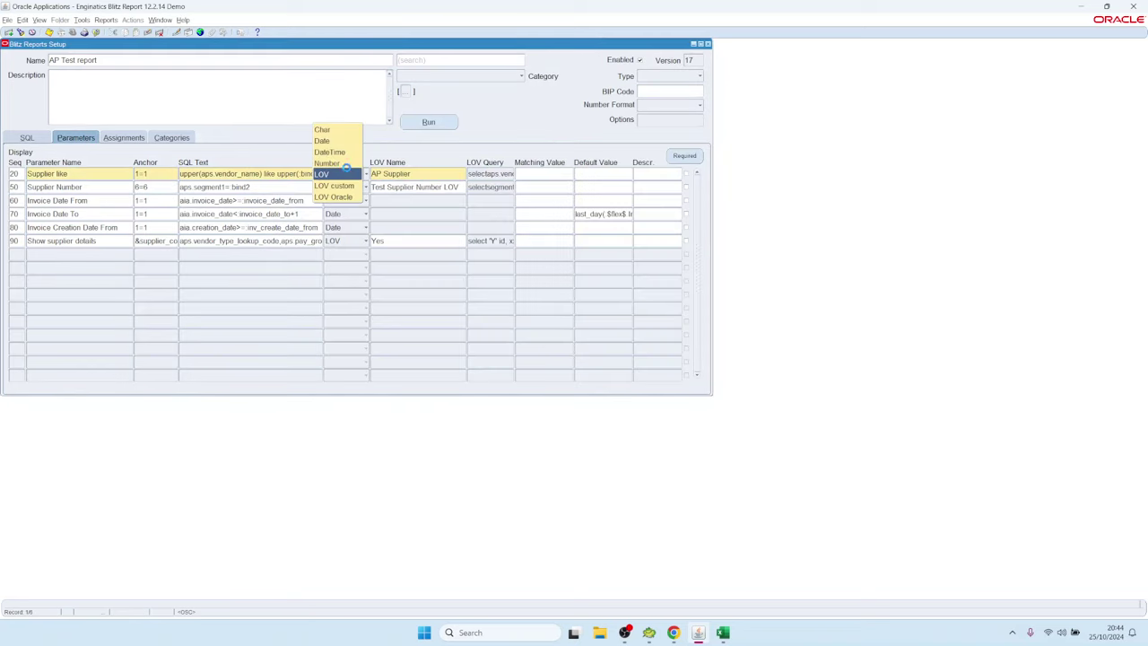
left_click(341, 185)
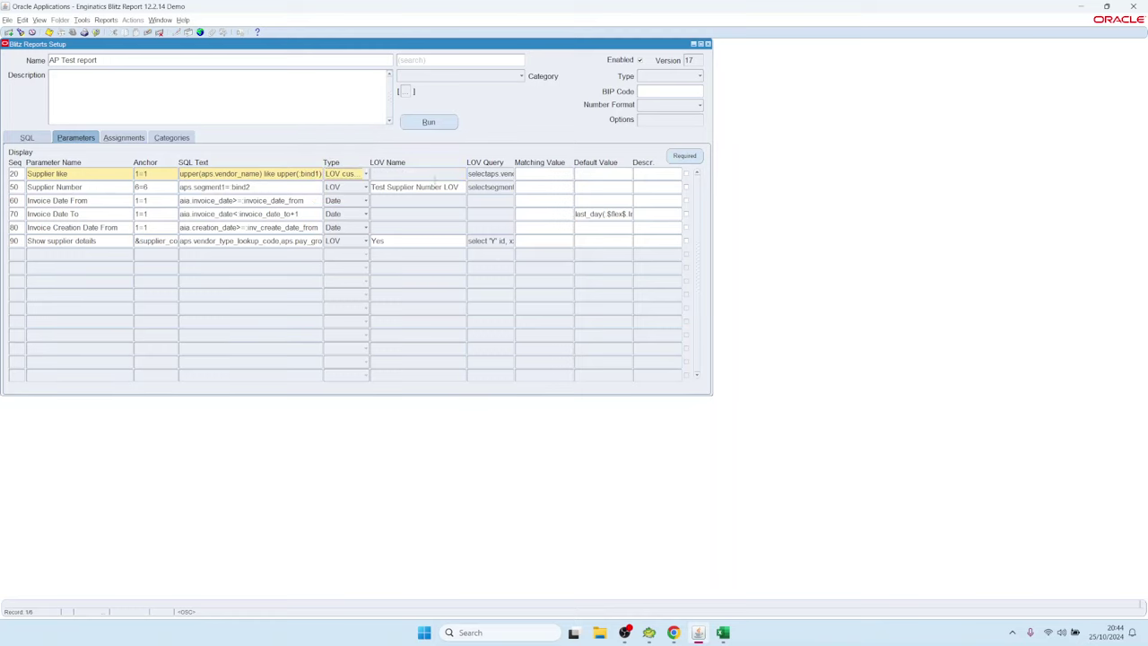
double_click(470, 173)
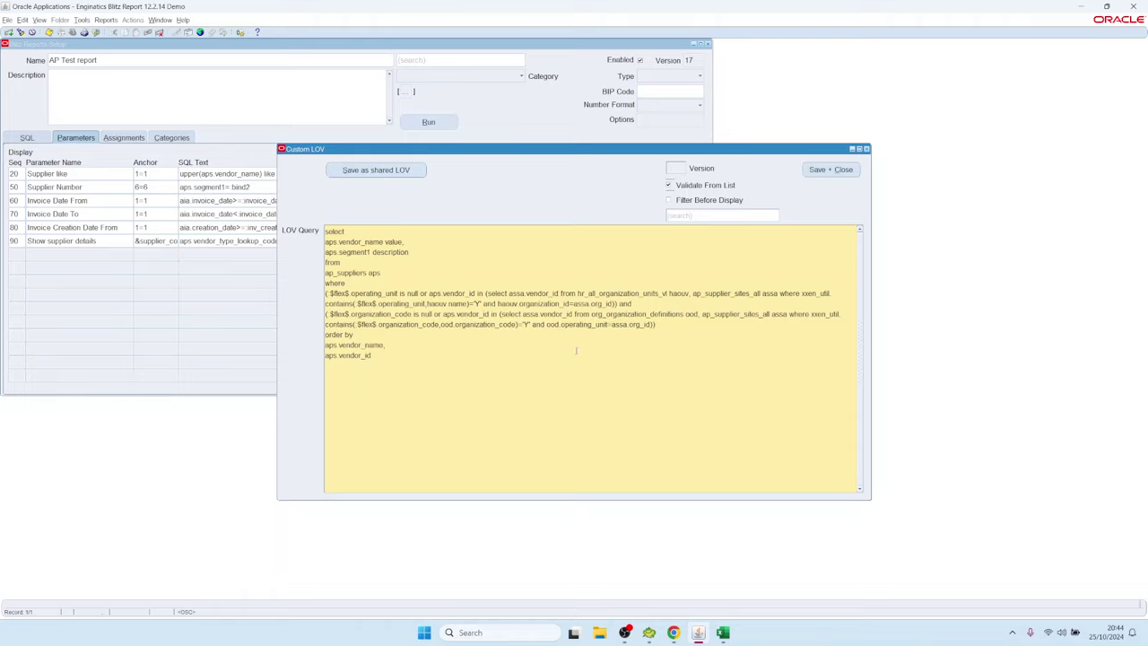
left_click(668, 185)
left_click(832, 170)
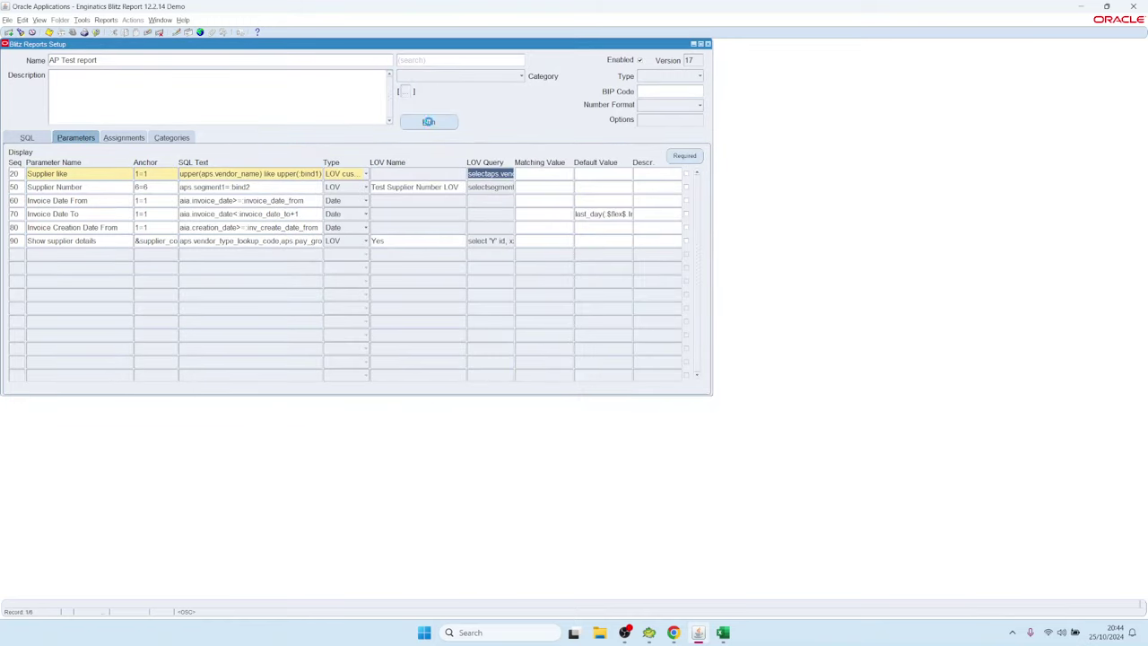
Step: Open the report's run form, set Supplier like to a% and run the report
left_click(429, 122)
type("a")
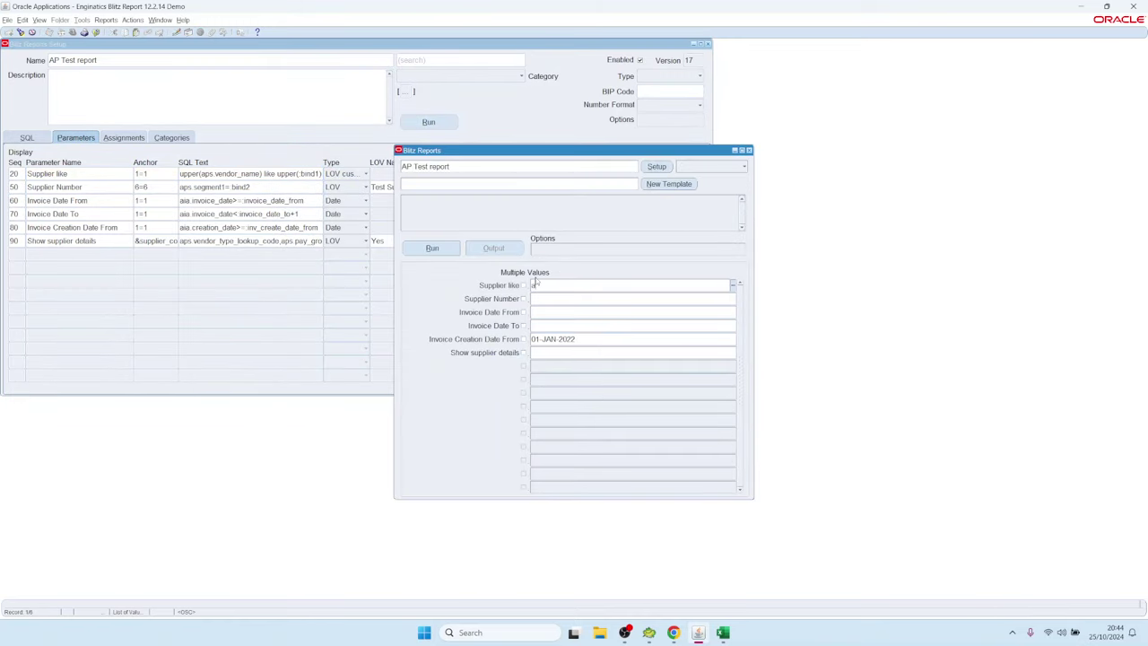
type("%")
left_click(432, 249)
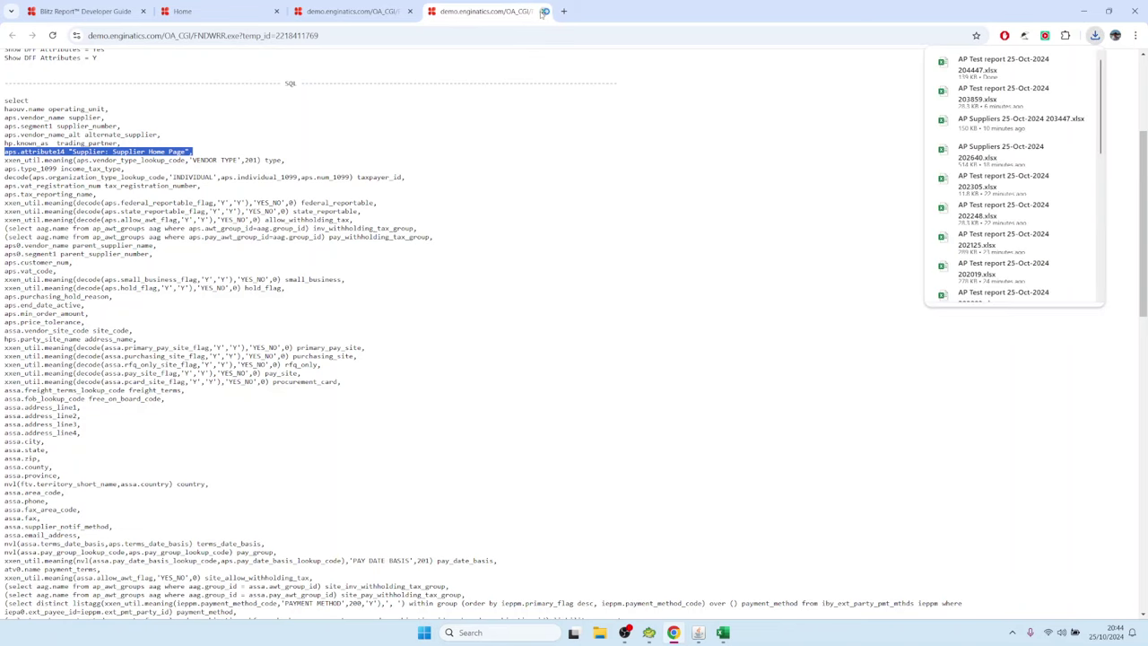
Step: Close the two report output tabs in Chrome and switch to the newly generated AP Test report workbook in Excel
left_click(542, 10)
left_click(411, 11)
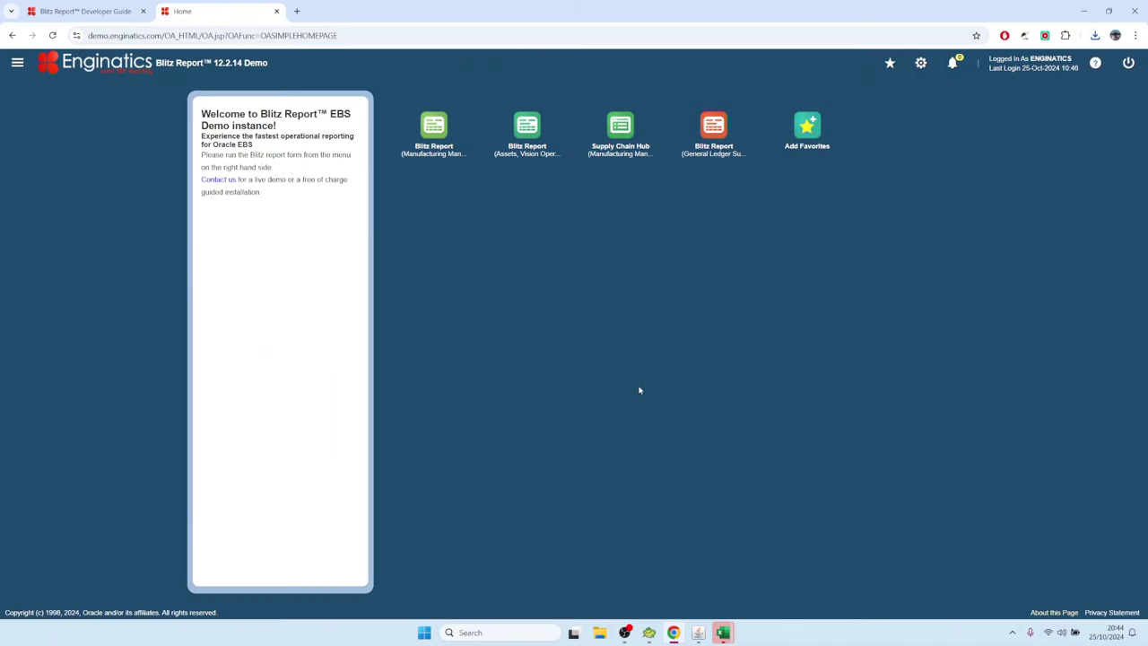
left_click(723, 633)
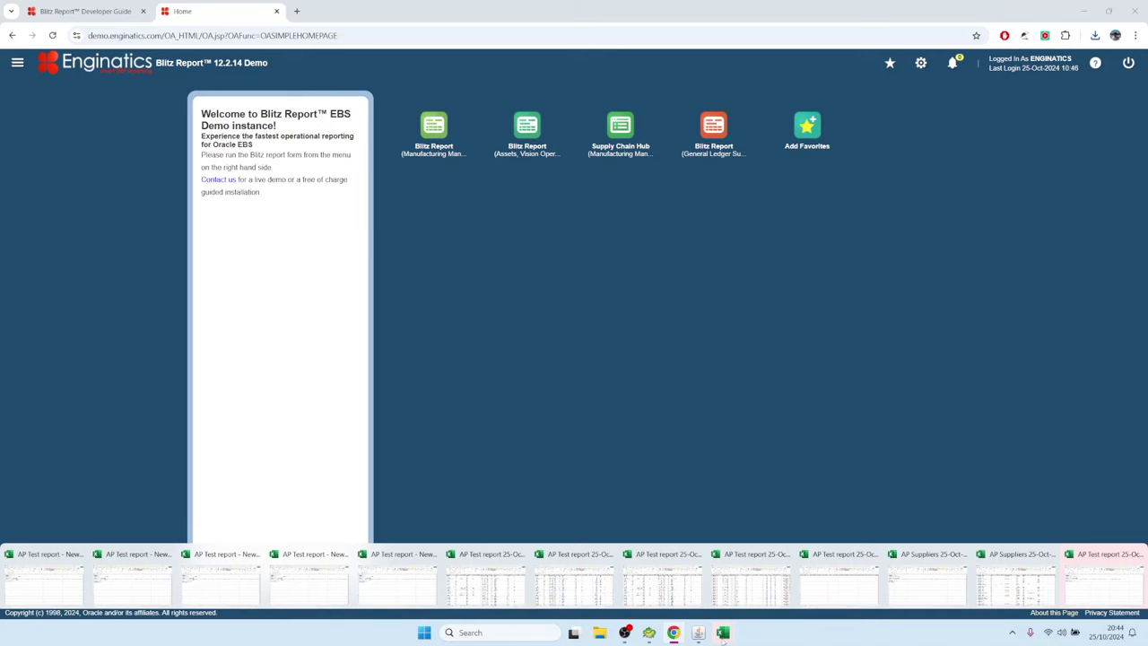
left_click(722, 636)
left_click(722, 637)
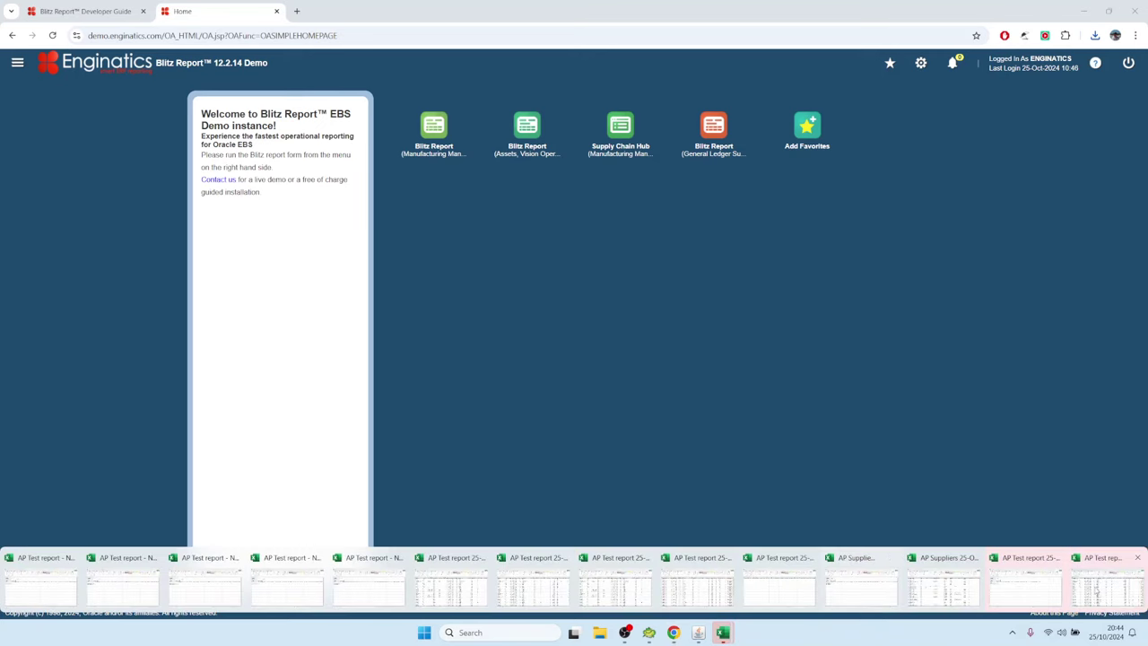
left_click(1047, 579)
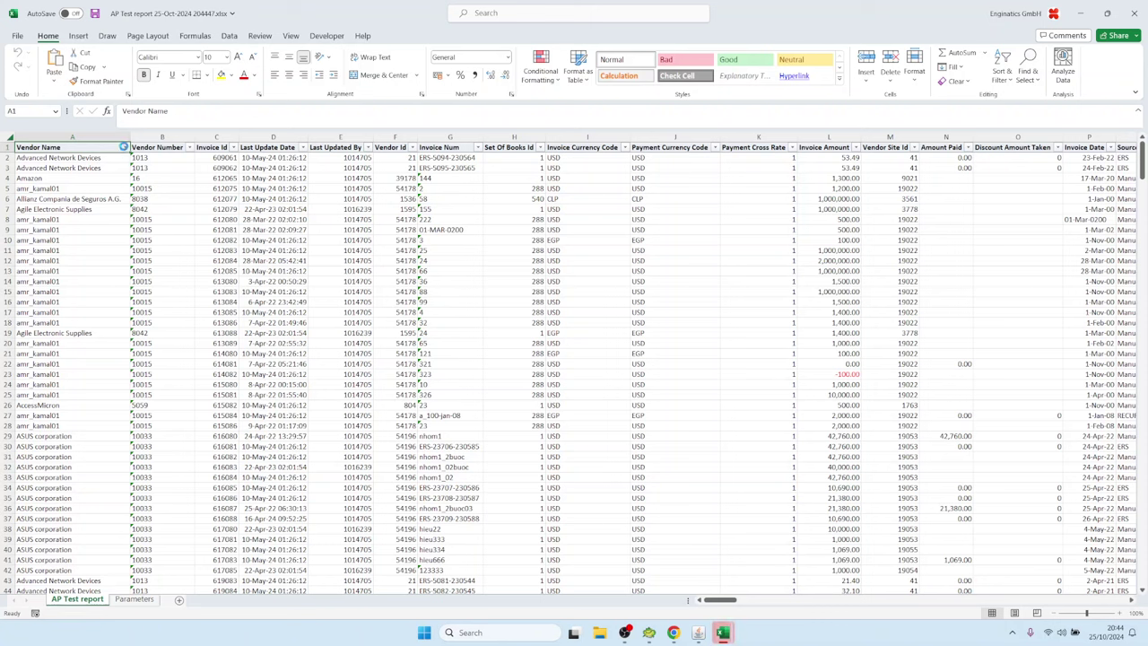
Step: Examine the supplier names in the Vendor Name column's filter list, cancel the filter and switch back to Oracle Applications
left_click(124, 147)
scroll(143, 377, "down", 1)
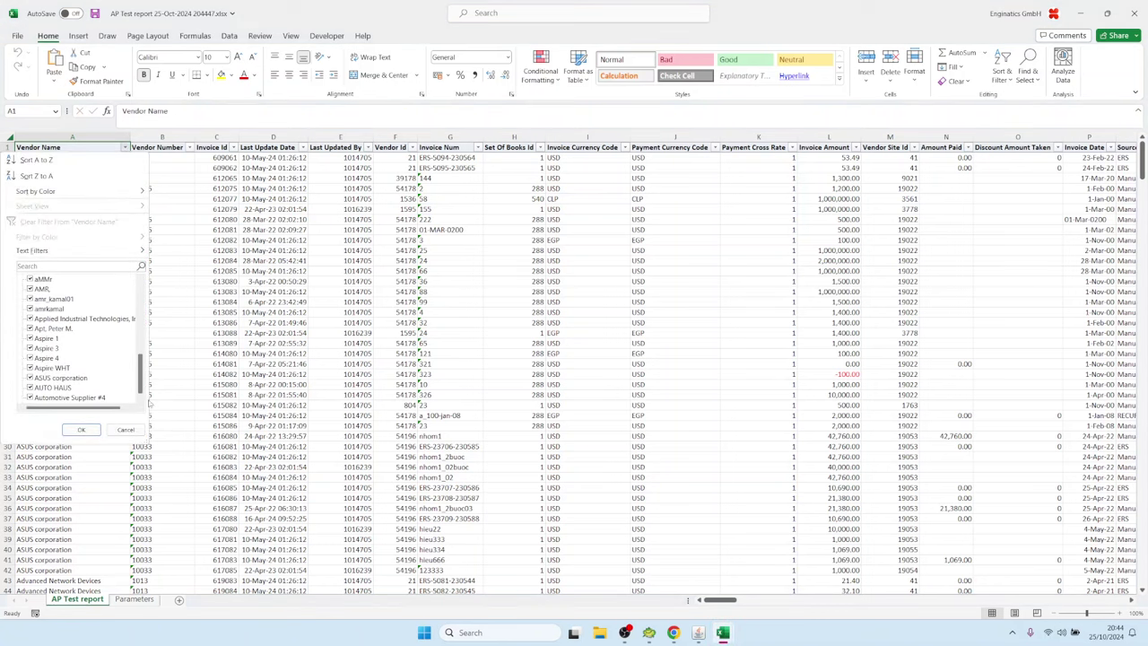
scroll(146, 368, "up", 1)
left_click(126, 429)
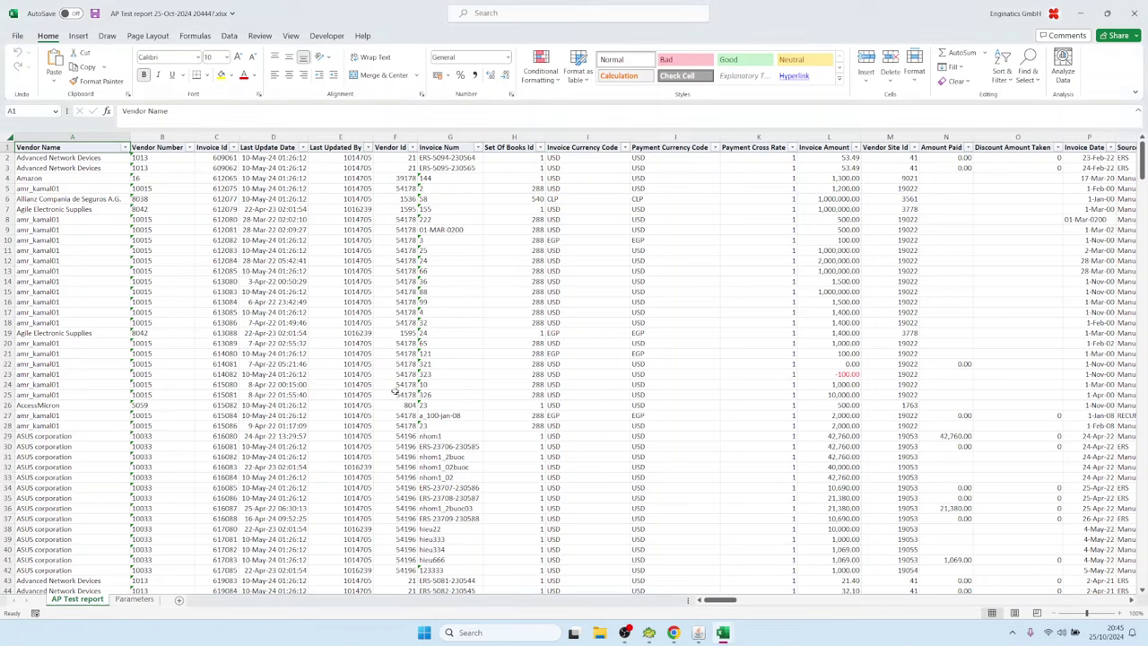
left_click(702, 632)
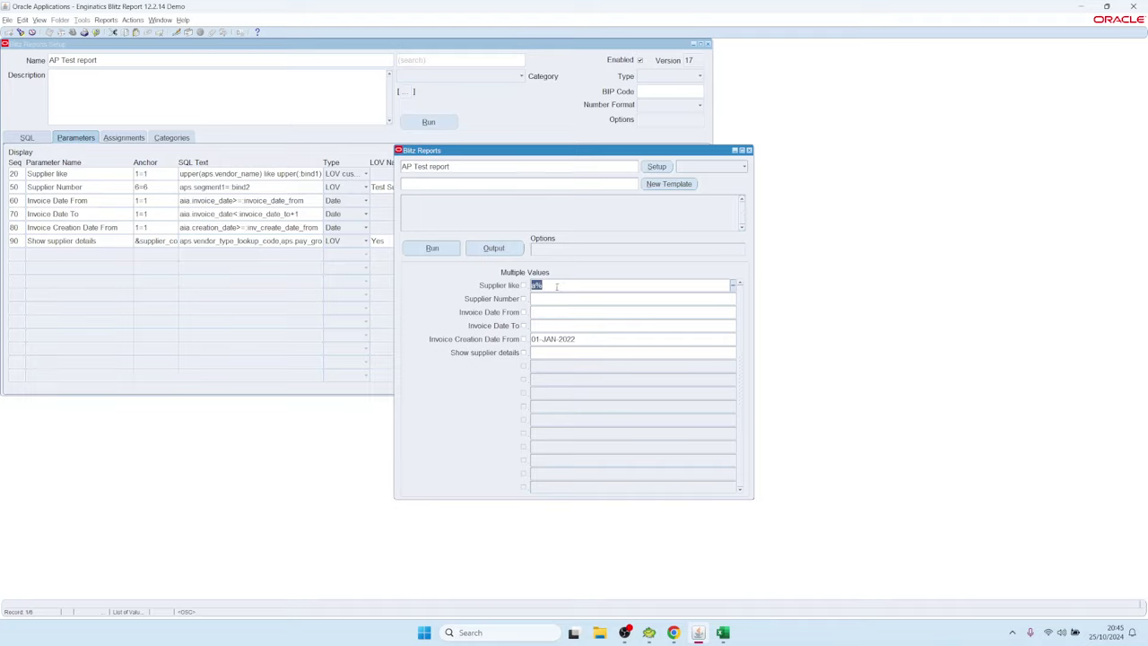
Step: Choose 3M Health Care from the Supplier like list of values
key("Tab")
double_click(589, 285)
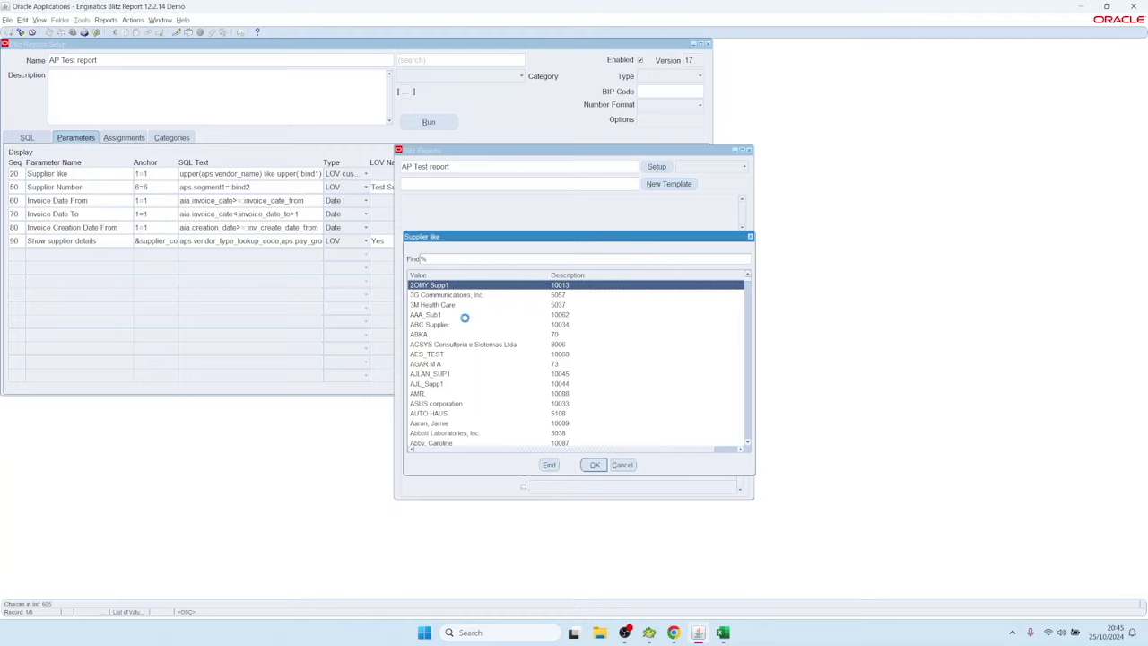
double_click(438, 306)
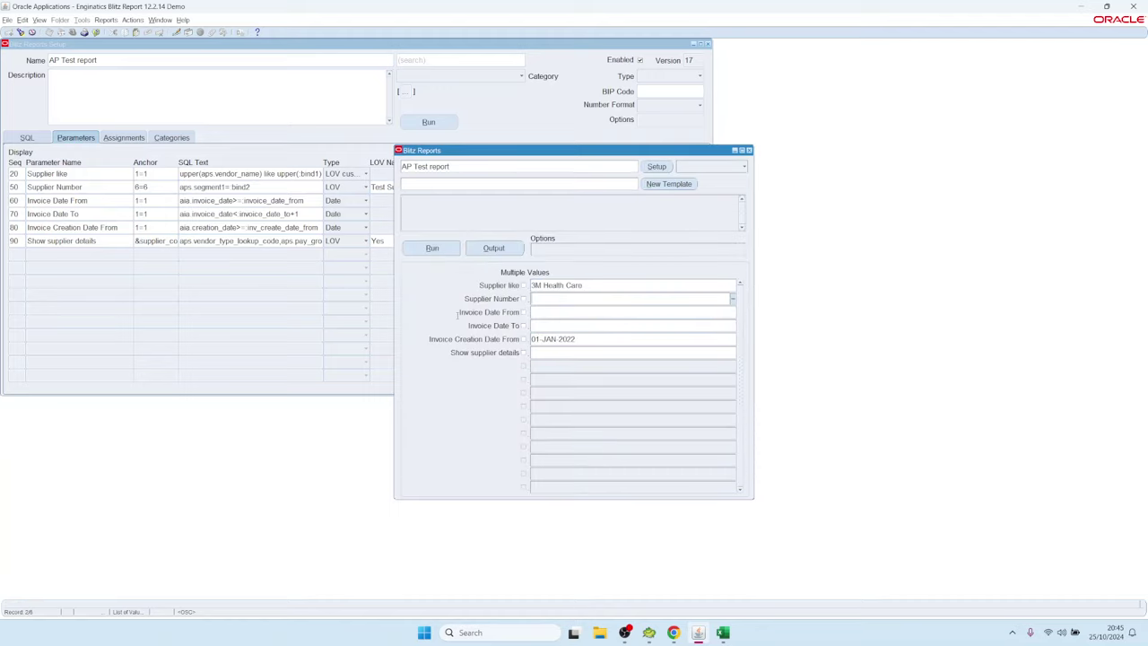
Step: Set Supplier like to the multiple values a%,b% and run the report
left_click(592, 285)
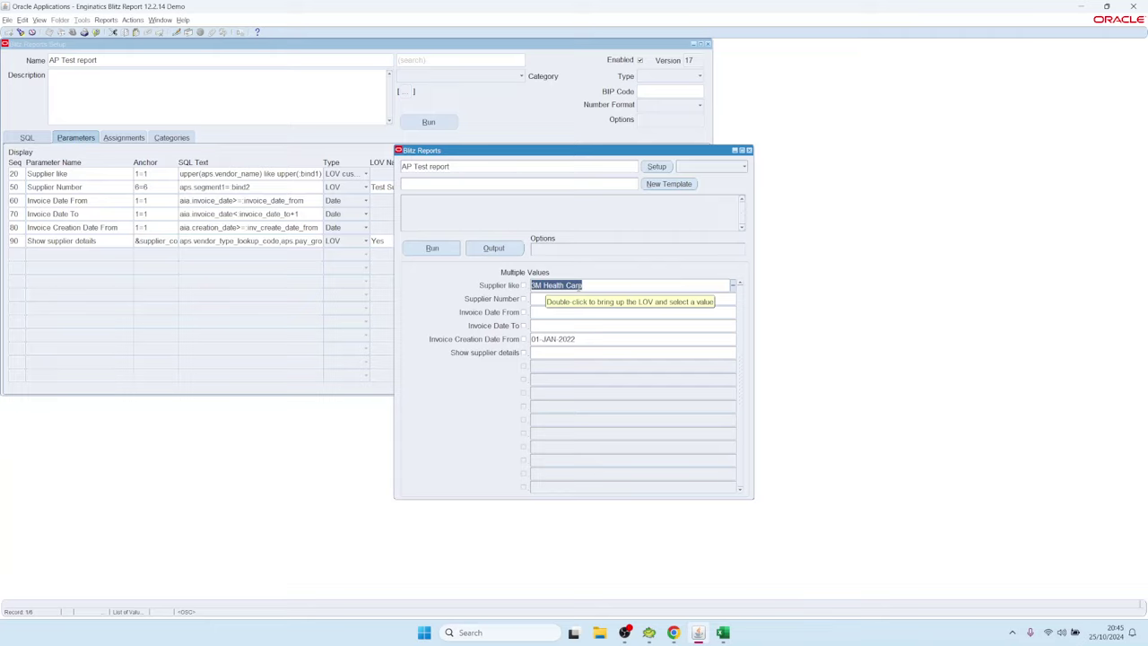
type("a")
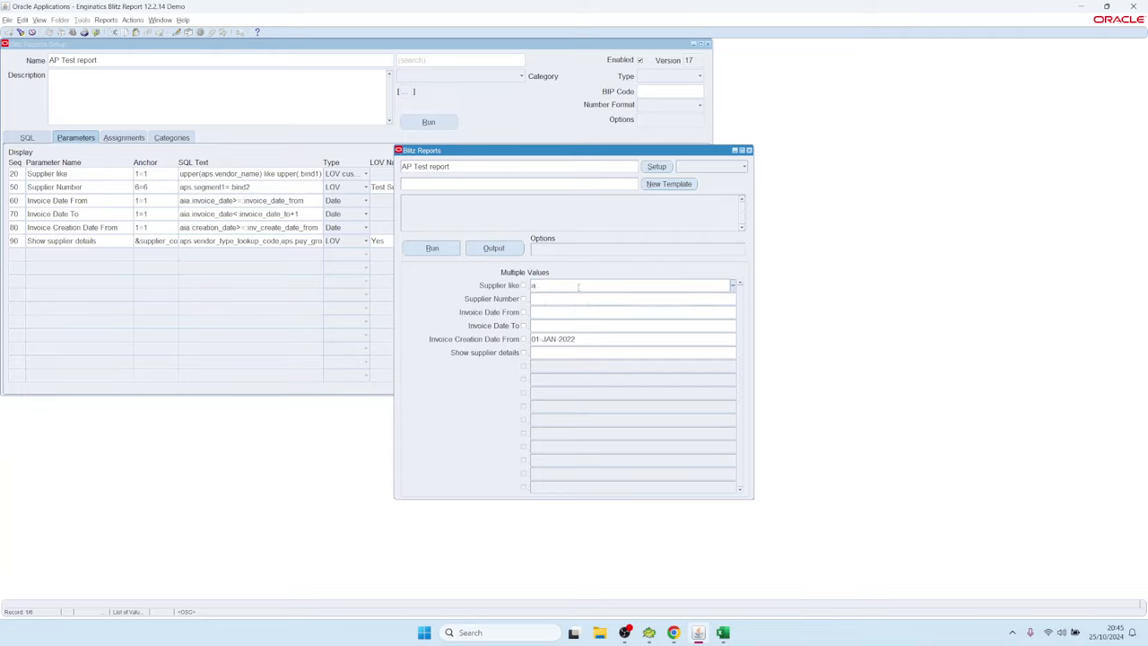
type("%,b%")
key("Tab")
left_click(431, 248)
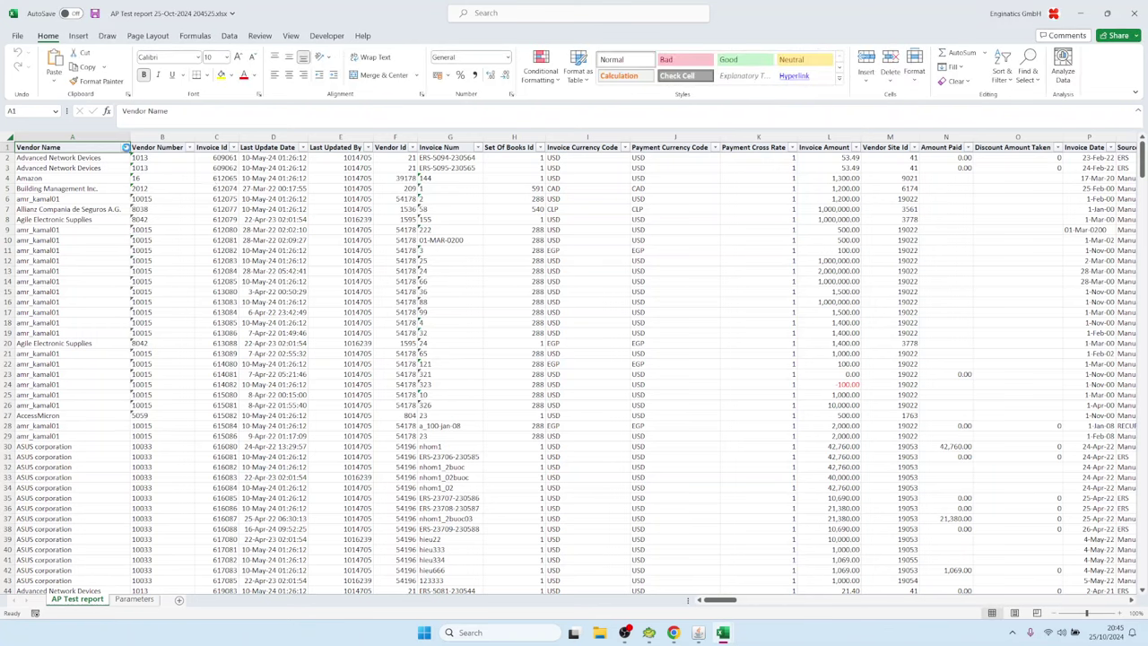
Step: Look through the supplier names in the new workbook's Vendor Name filter list and cancel the filter
left_click(124, 147)
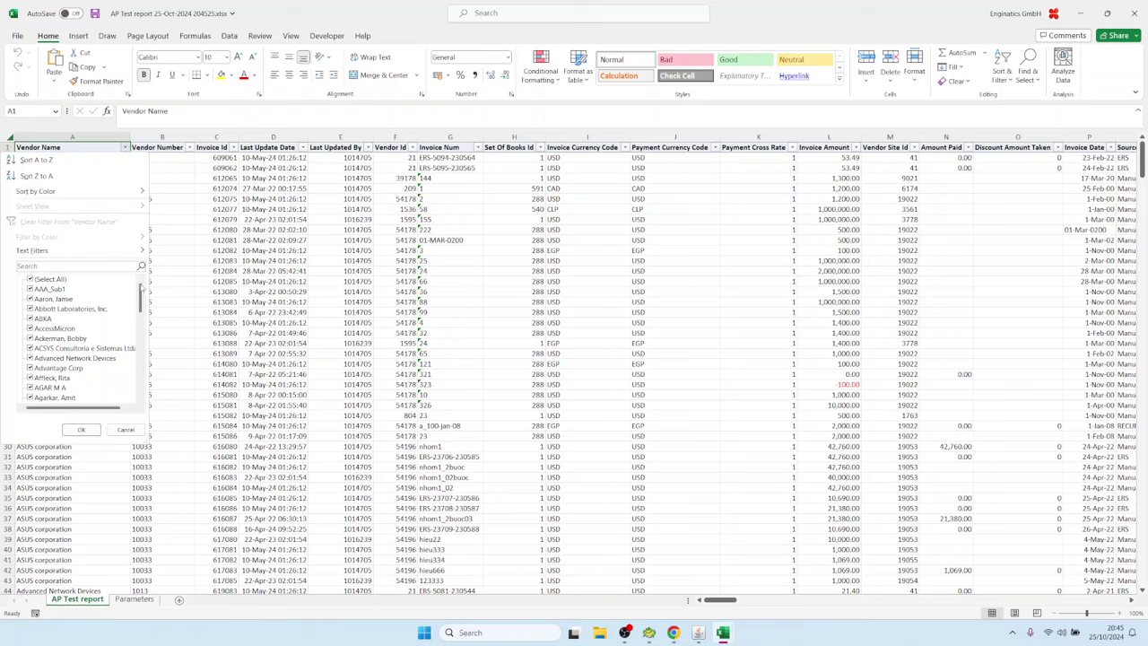
left_click_drag(141, 291, 141, 379)
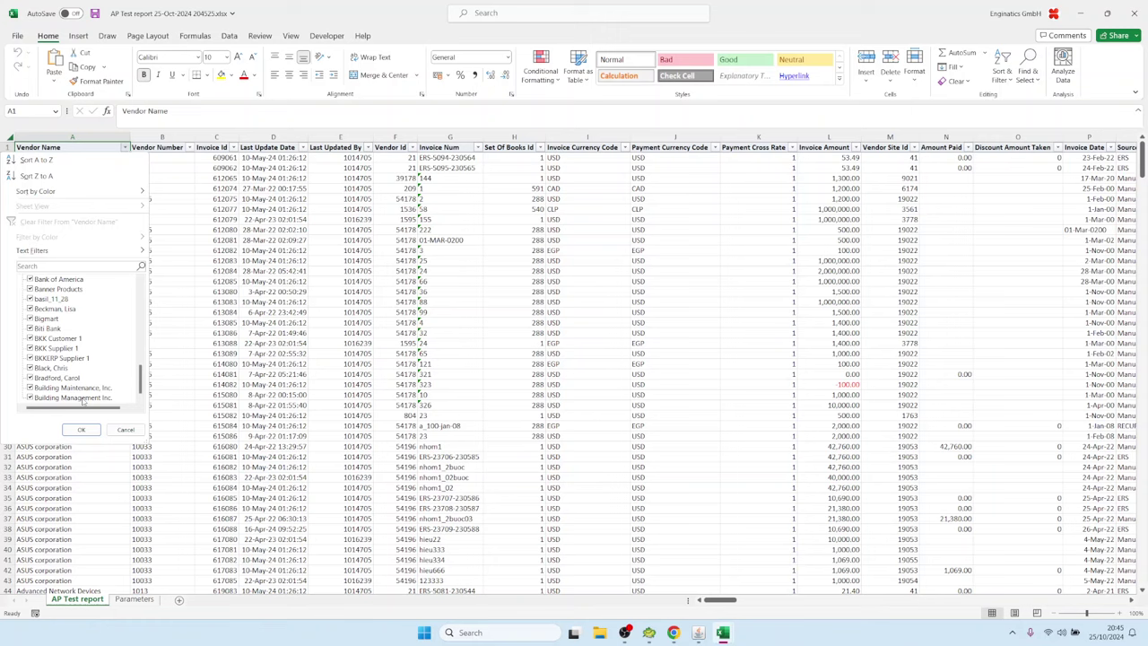
left_click(125, 430)
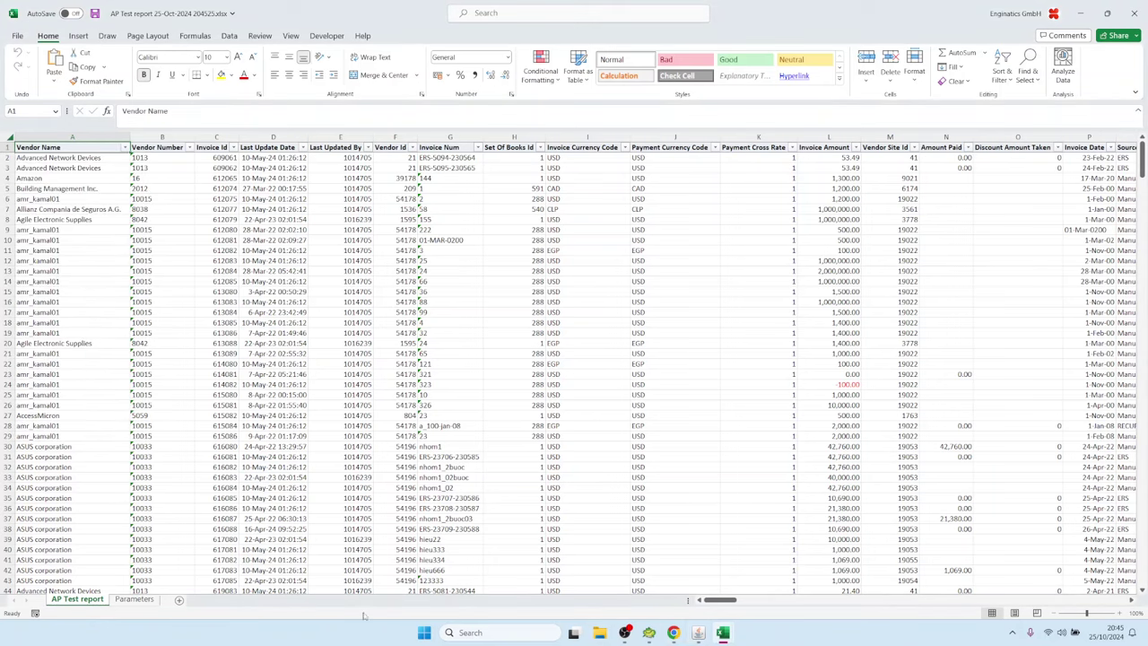
Step: Examine the vendor name conditions in the Sql cell of the Parameters sheet, leave the cell unedited and switch back to Oracle Applications
left_click(135, 599)
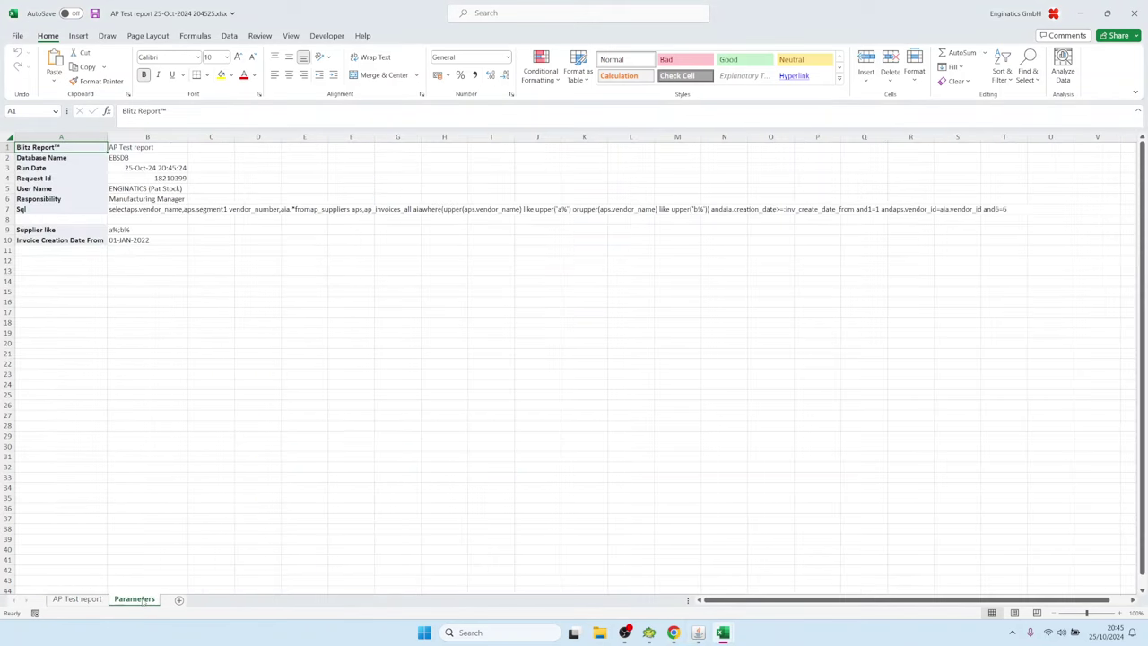
double_click(133, 212)
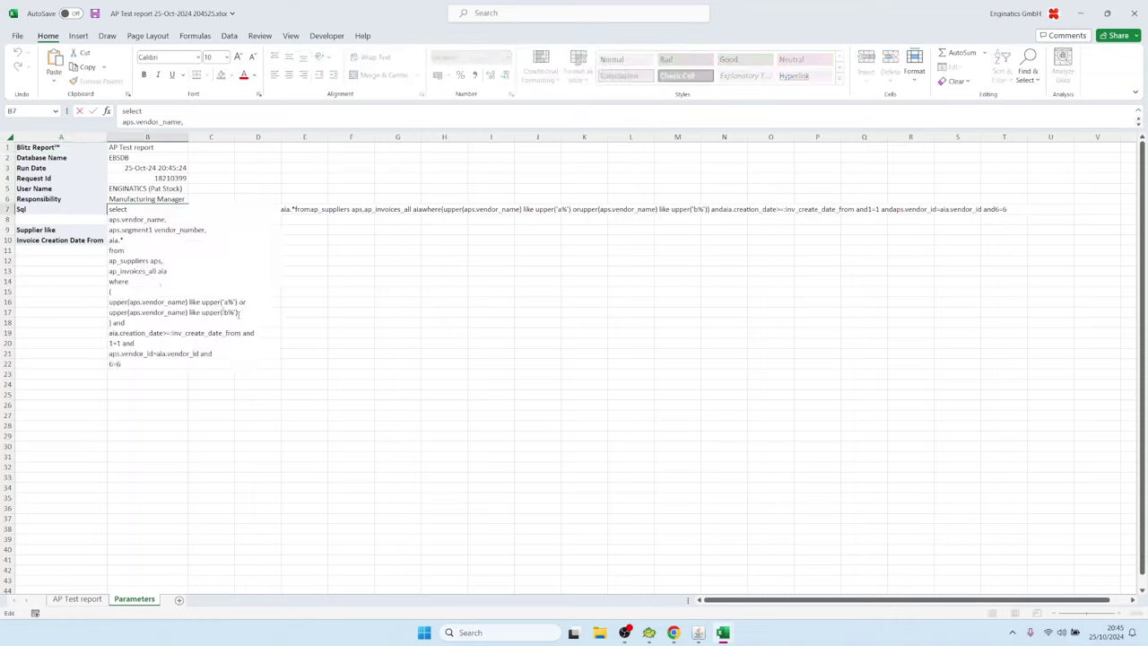
left_click_drag(239, 314, 98, 314)
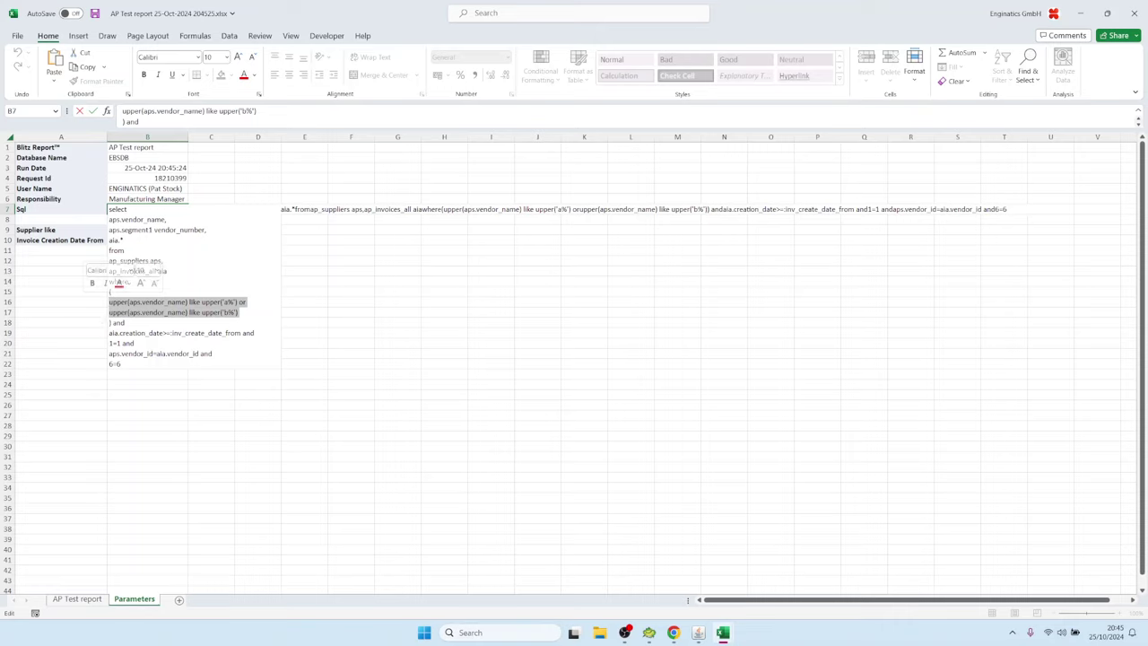
left_click(190, 312)
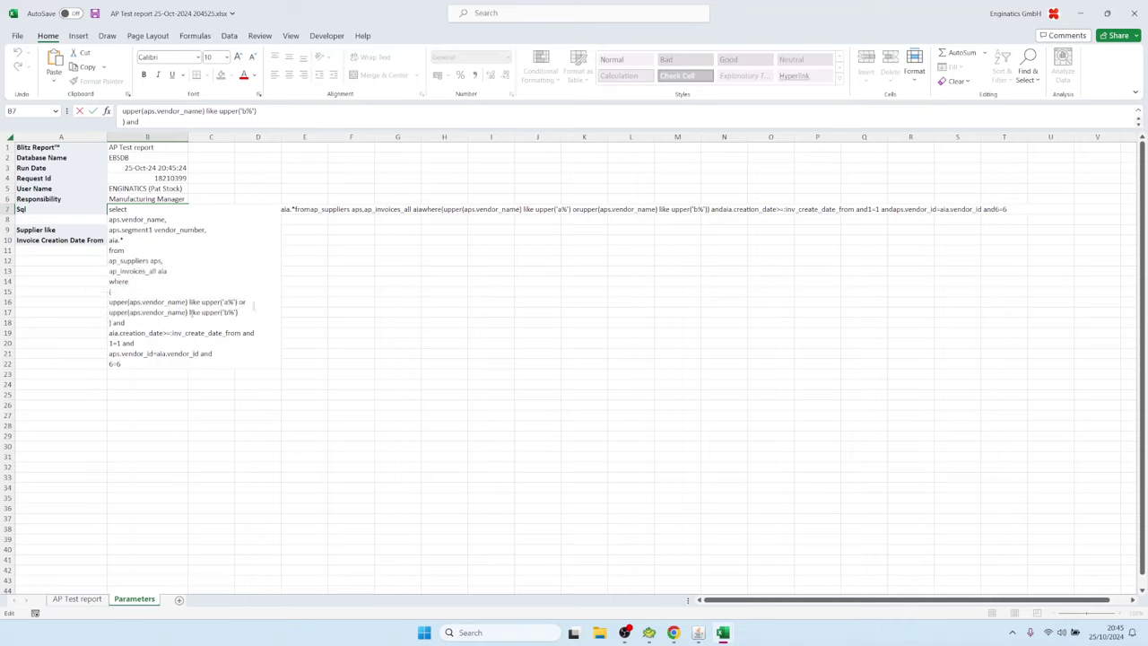
left_click(241, 303)
left_click_drag(125, 323, 101, 292)
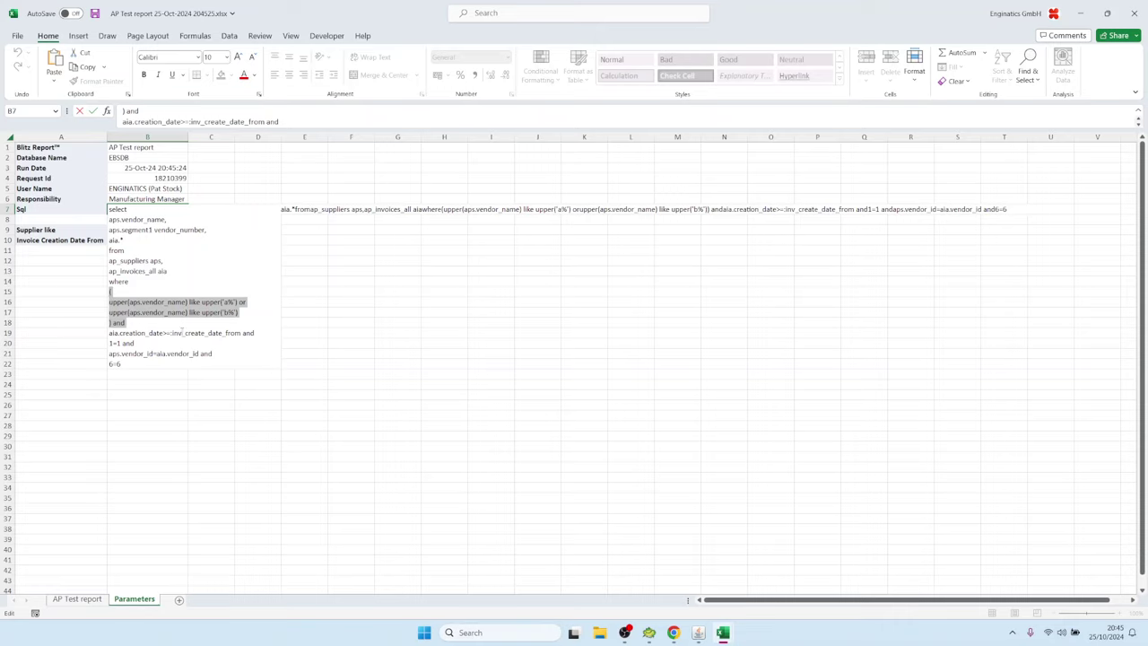
key("Escape")
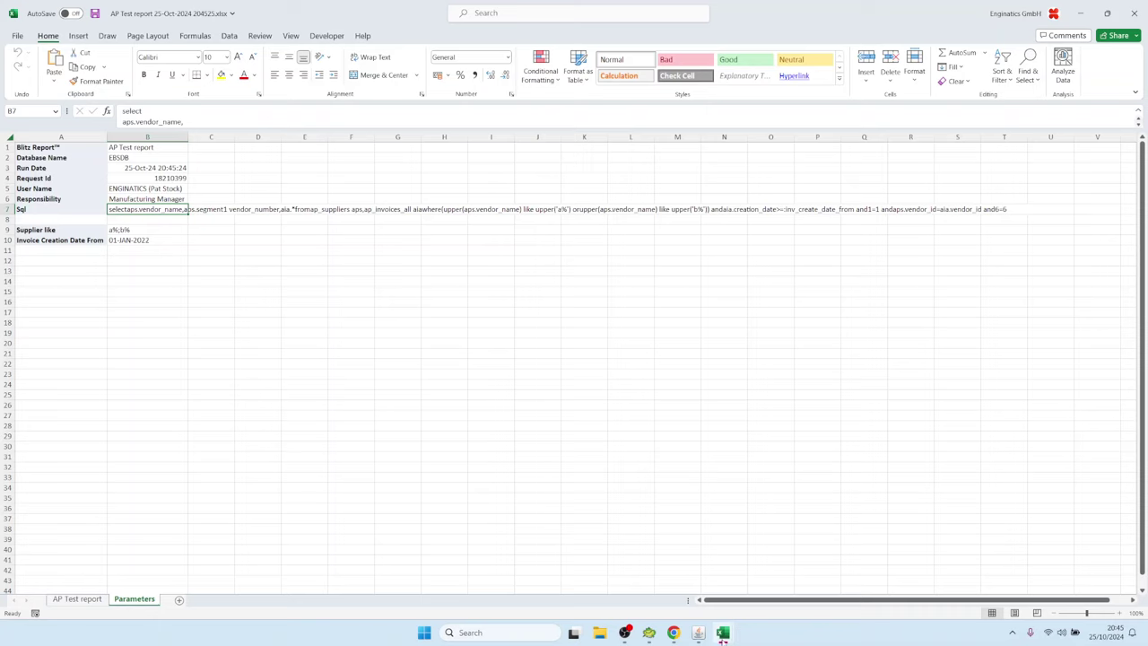
left_click(699, 633)
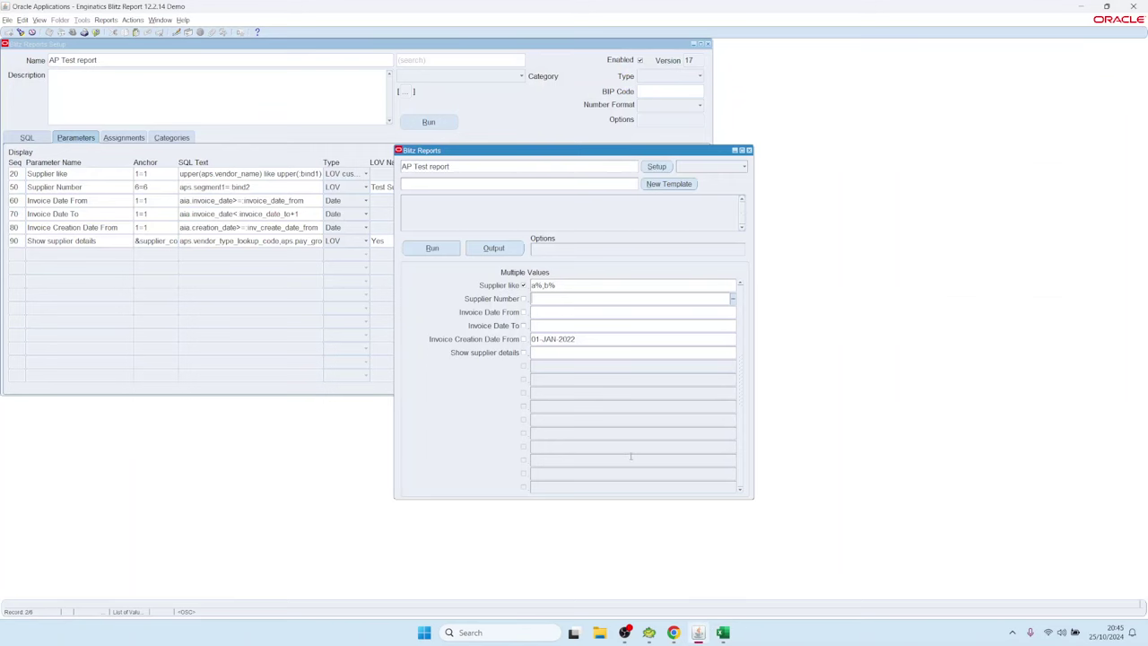
Step: Open the report setup and examine the :$flex$.operating_unit condition in the Supplier like parameter's custom LOV query
left_click(656, 167)
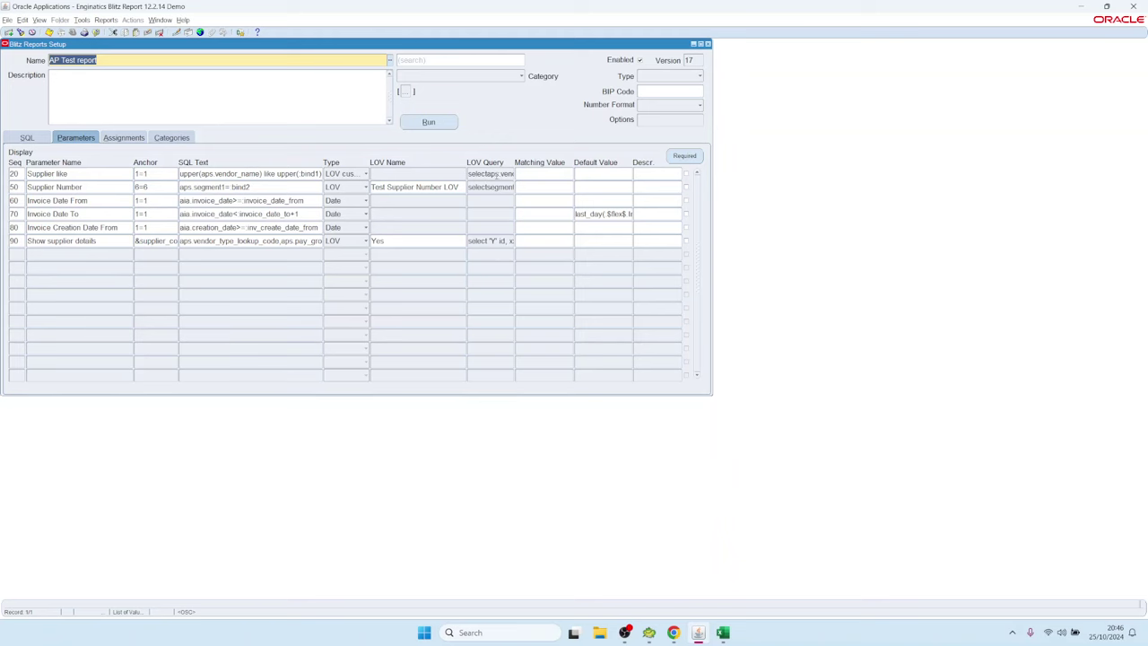
double_click(493, 174)
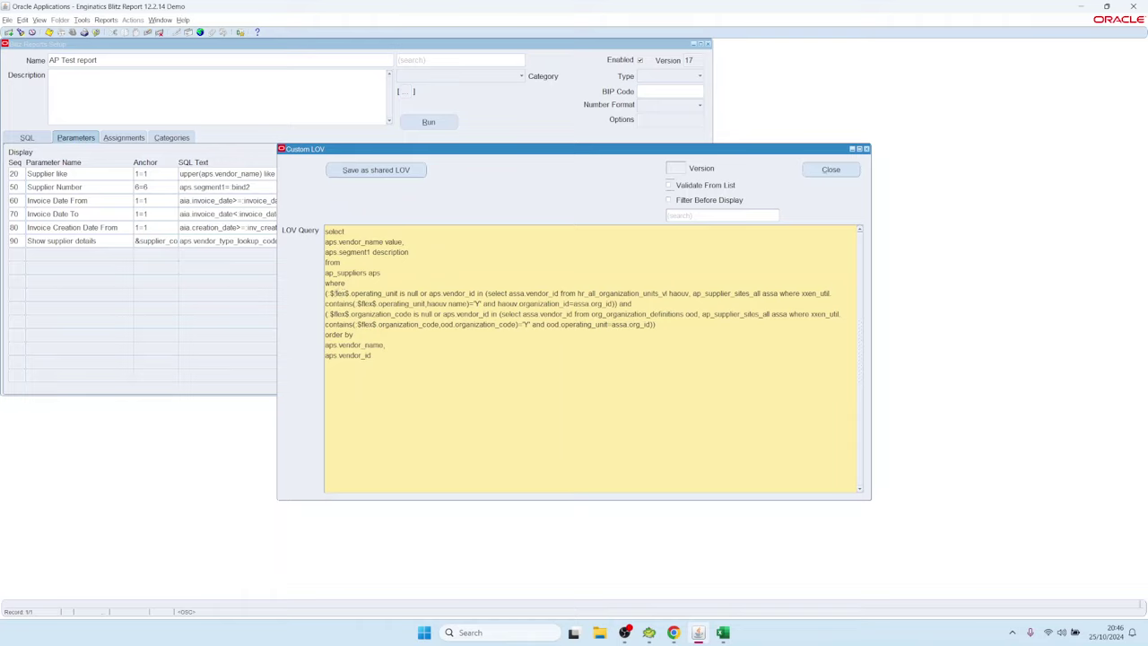
left_click_drag(325, 231, 329, 293)
left_click(334, 303)
left_click_drag(329, 293, 397, 293)
left_click_drag(330, 293, 346, 293)
left_click(627, 286)
Step: Examine the operating unit subquery of the LOV query in an enlarged editor, cancel the editor and close the custom LOV
key("ctrl+e")
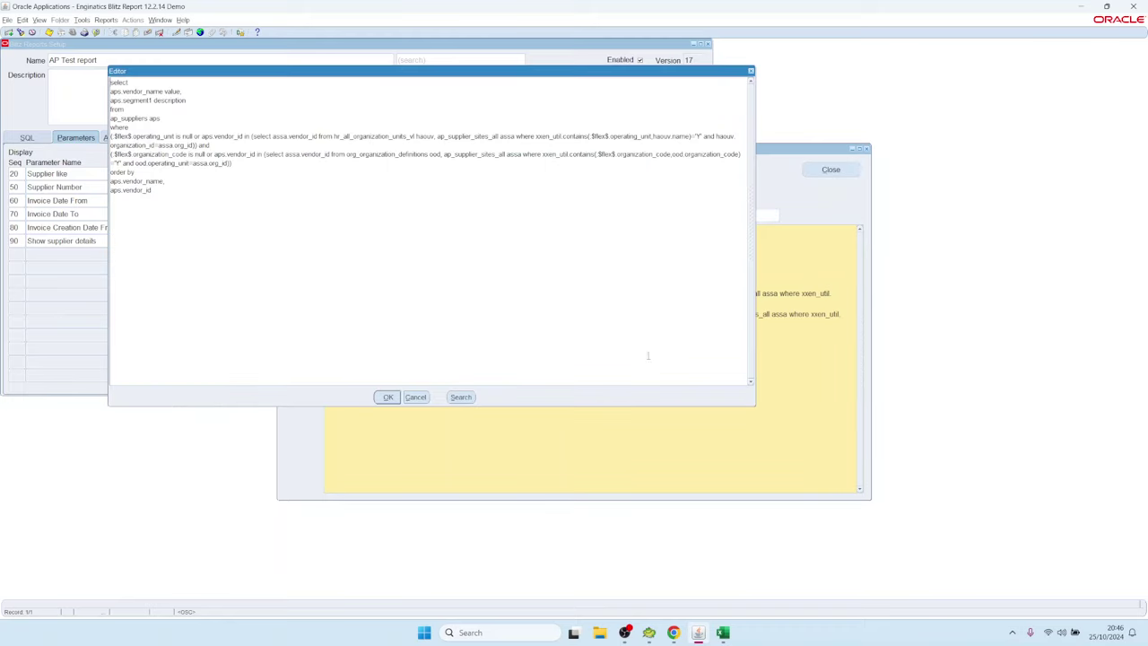
left_click_drag(756, 408, 1040, 482)
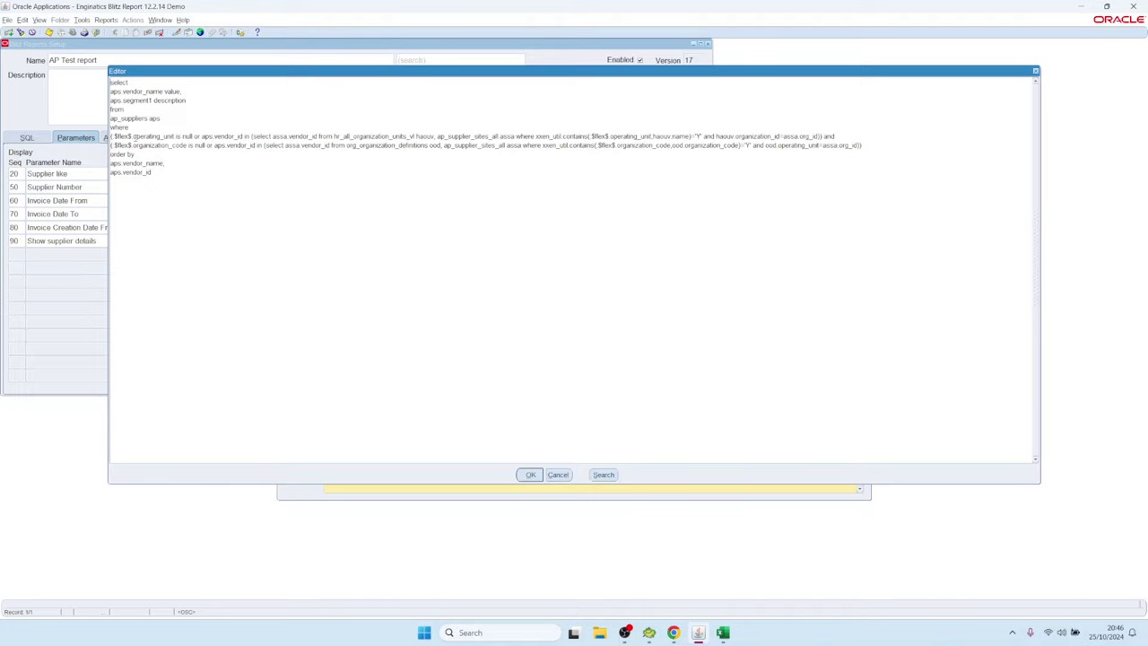
left_click_drag(133, 136, 193, 136)
left_click_drag(272, 136, 719, 137)
left_click(557, 474)
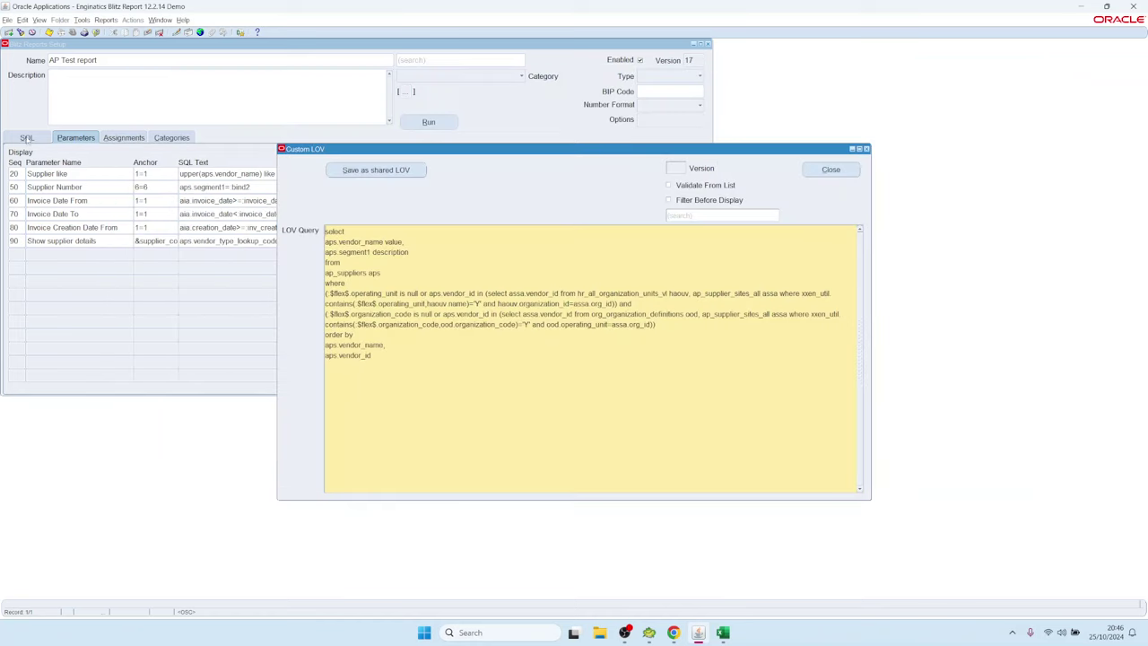
left_click(830, 170)
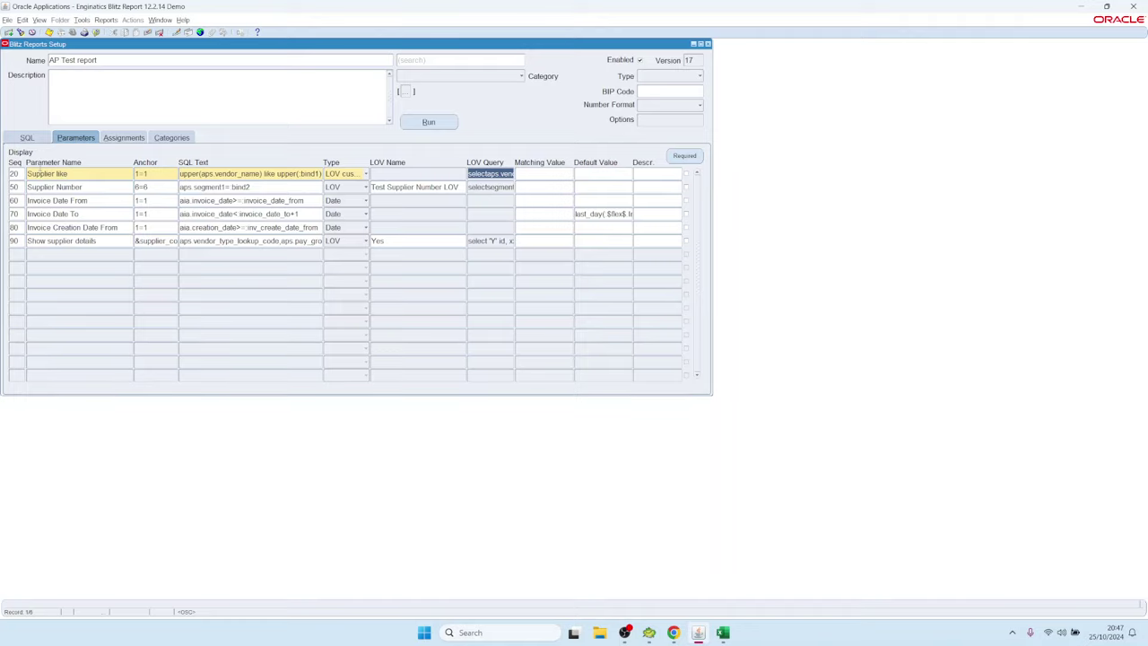
Step: Copy the AP Test report's full SQL and replace the existing statement in the Toad for Oracle editor with it
left_click(27, 138)
key("ctrl+c")
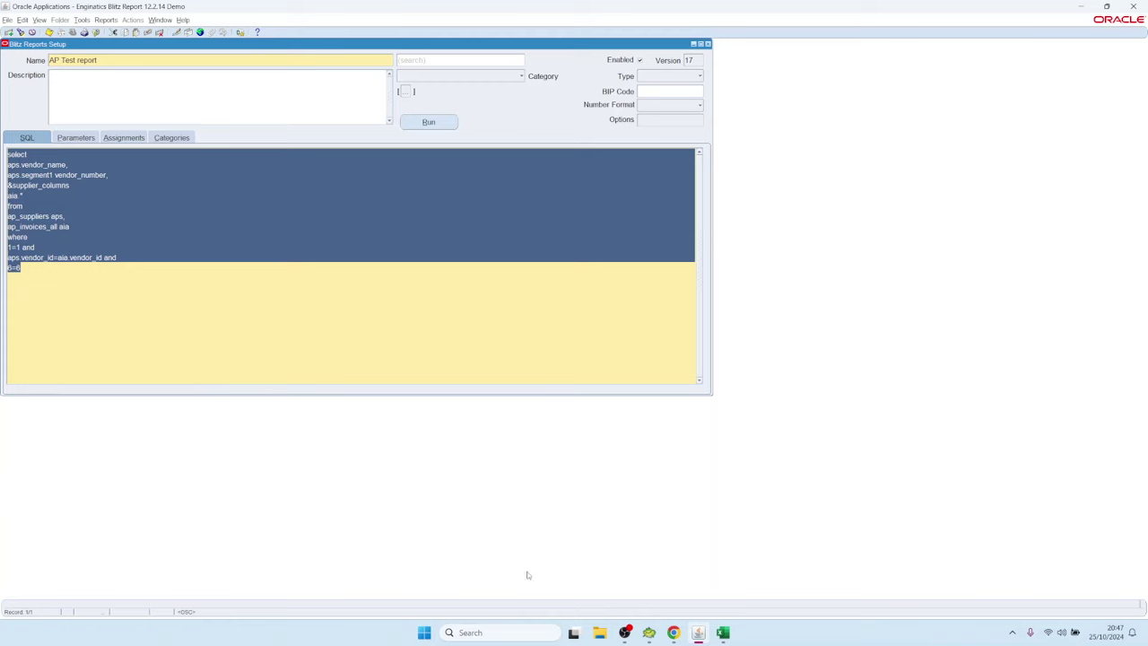
key("alt+Tab")
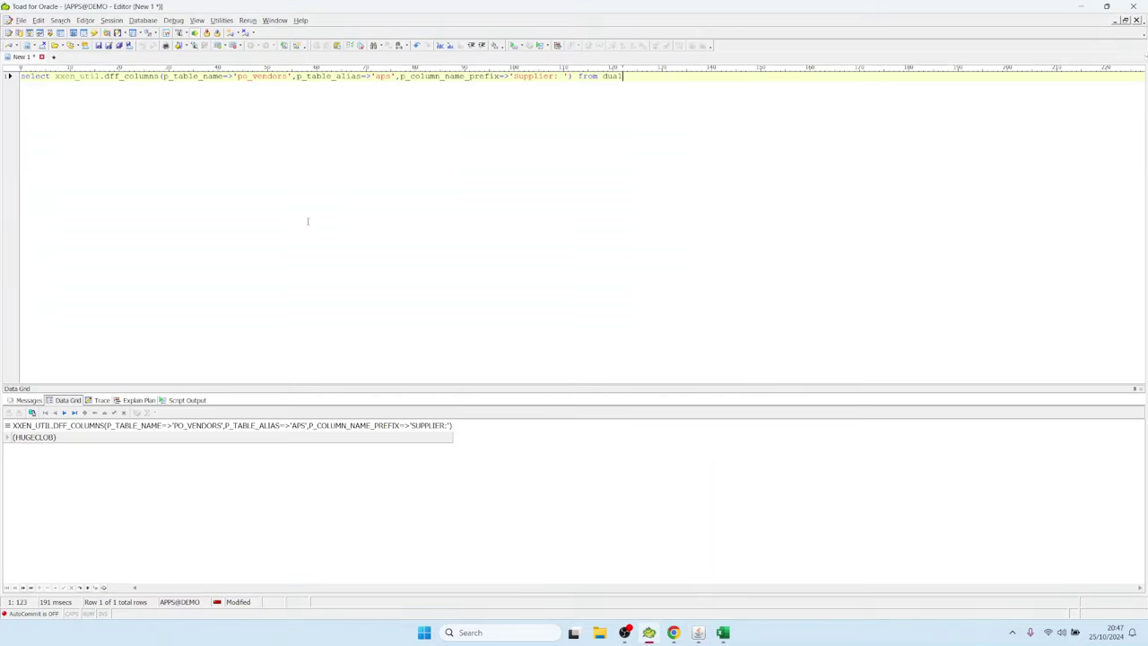
key("ctrl+a")
key("ctrl+v")
Step: Add the table line "hr_operating_units hou," directly below from in the query
key("Up")
key("Up")
key("Up")
key("Up")
key("Up")
key("Up")
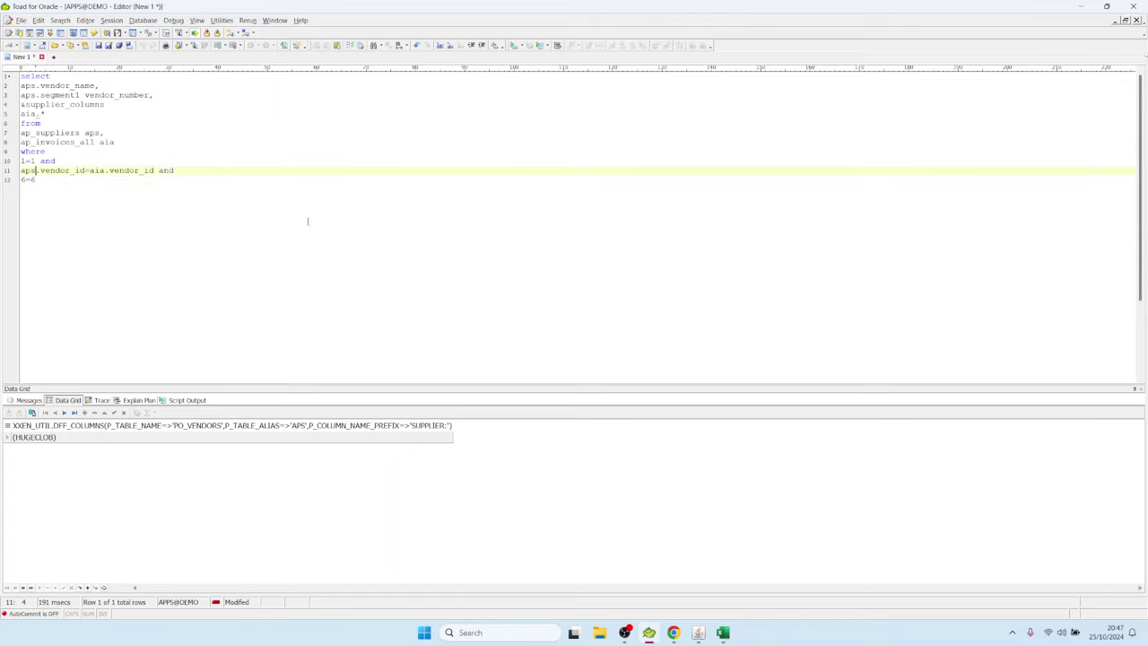
key("End")
key("Return")
type("hr_operating_units hou,")
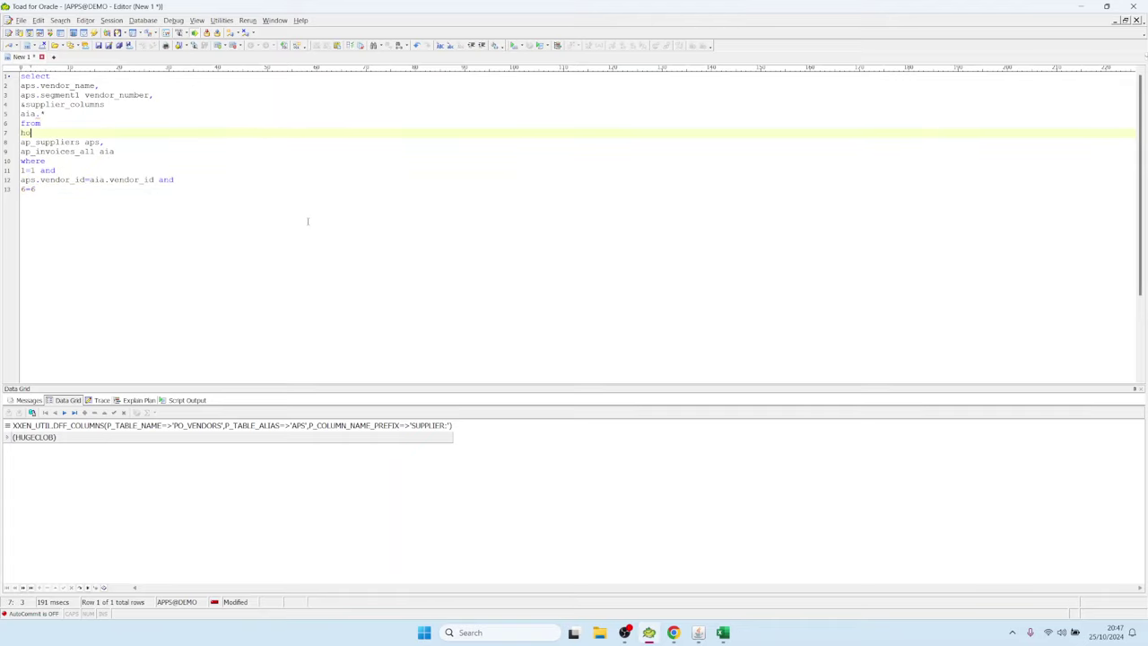
Step: Begin a join condition with hou.organization_id= on a new line below "1=1 and" in the where clause
key("Down")
key("Down")
key("Down")
key("Down")
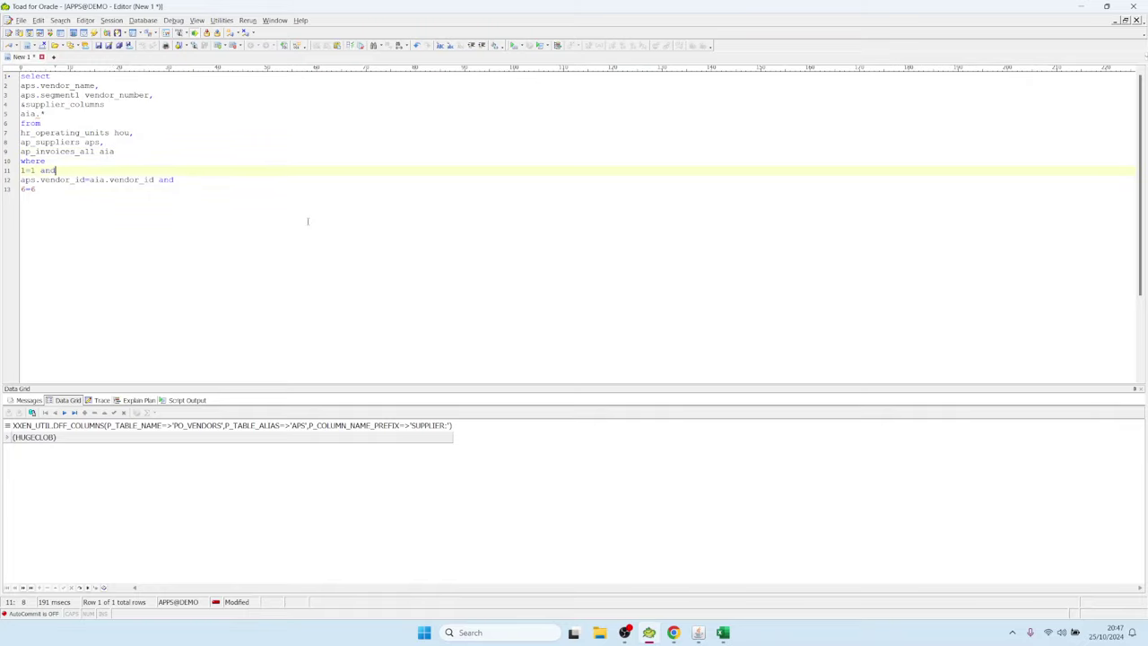
key("Return")
type("hou")
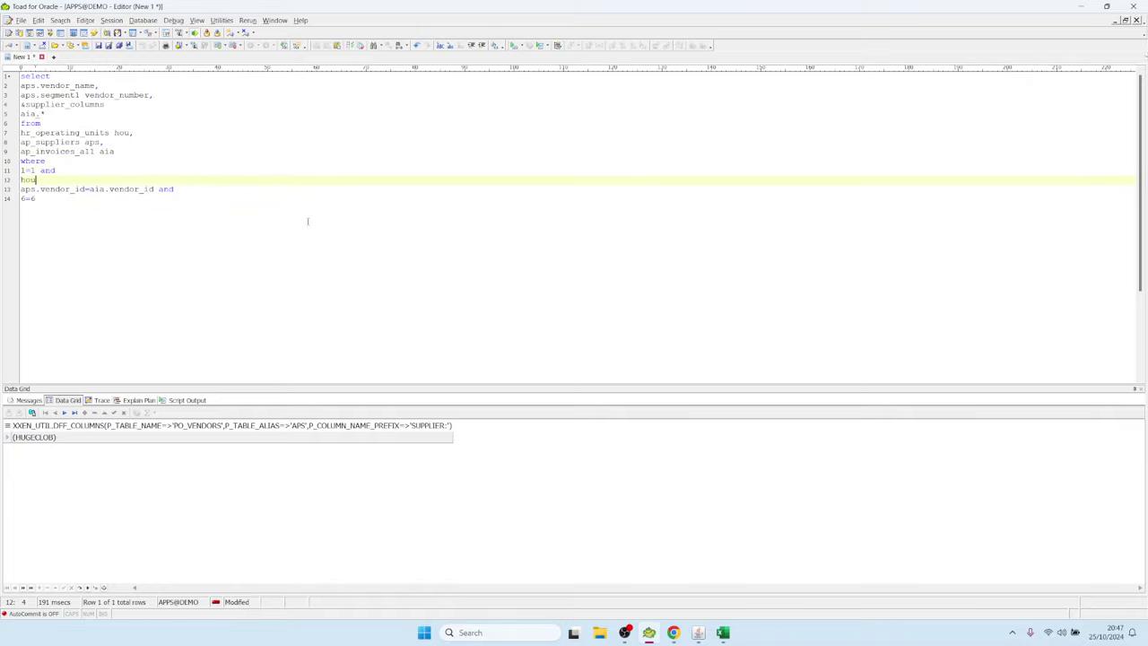
type(".orga")
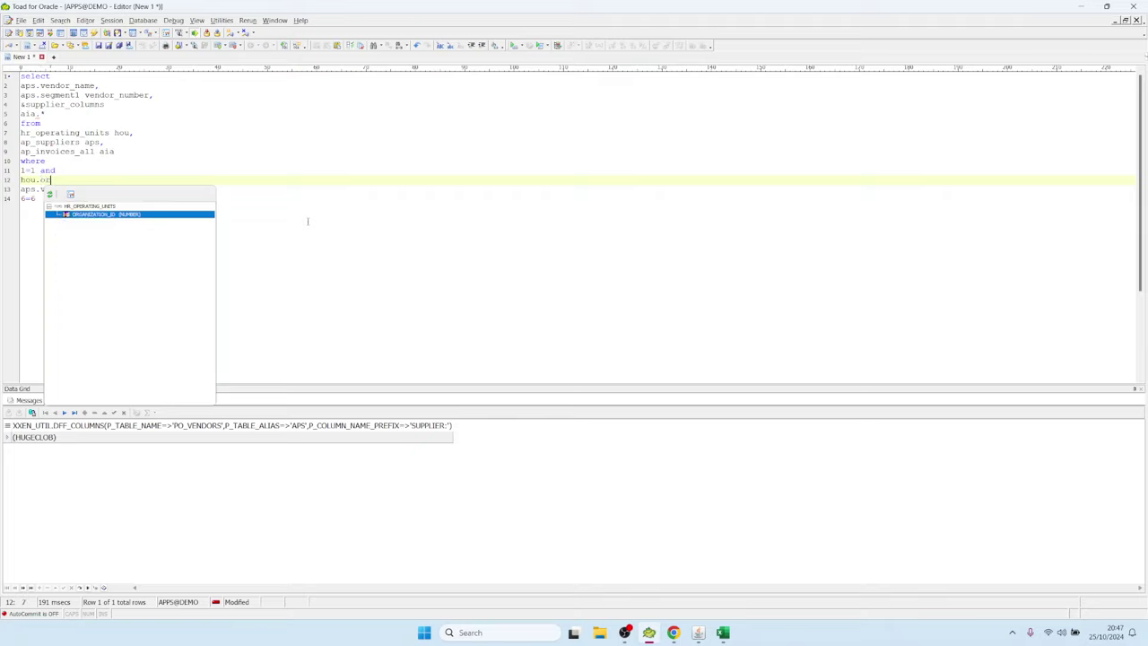
key("Return")
type("=ap")
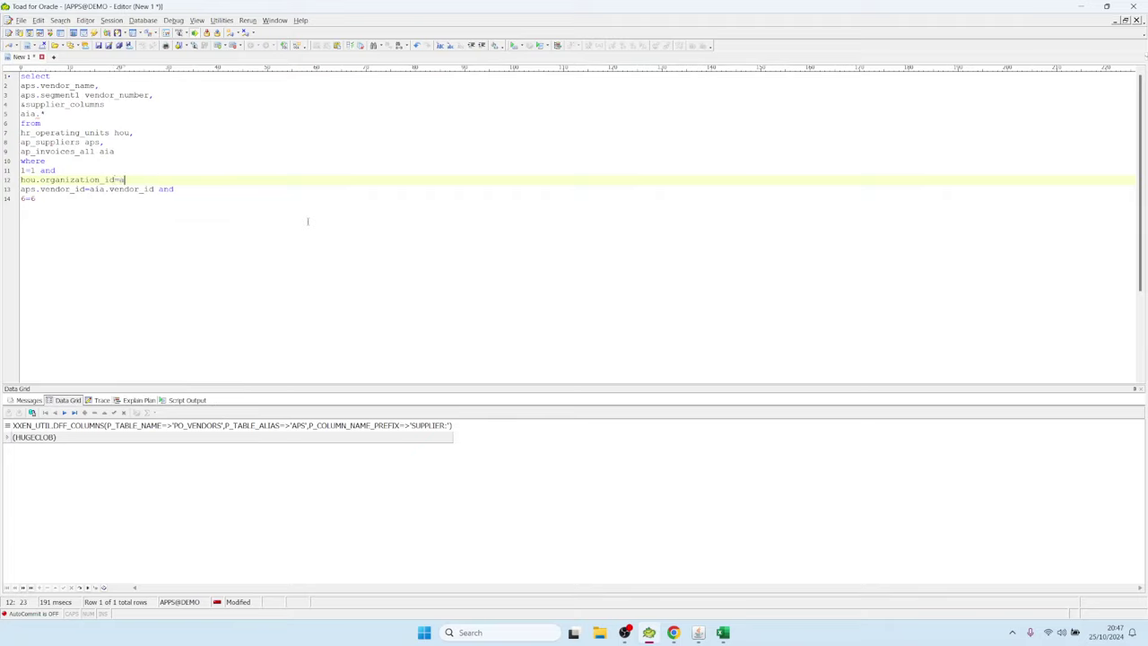
type("s.or")
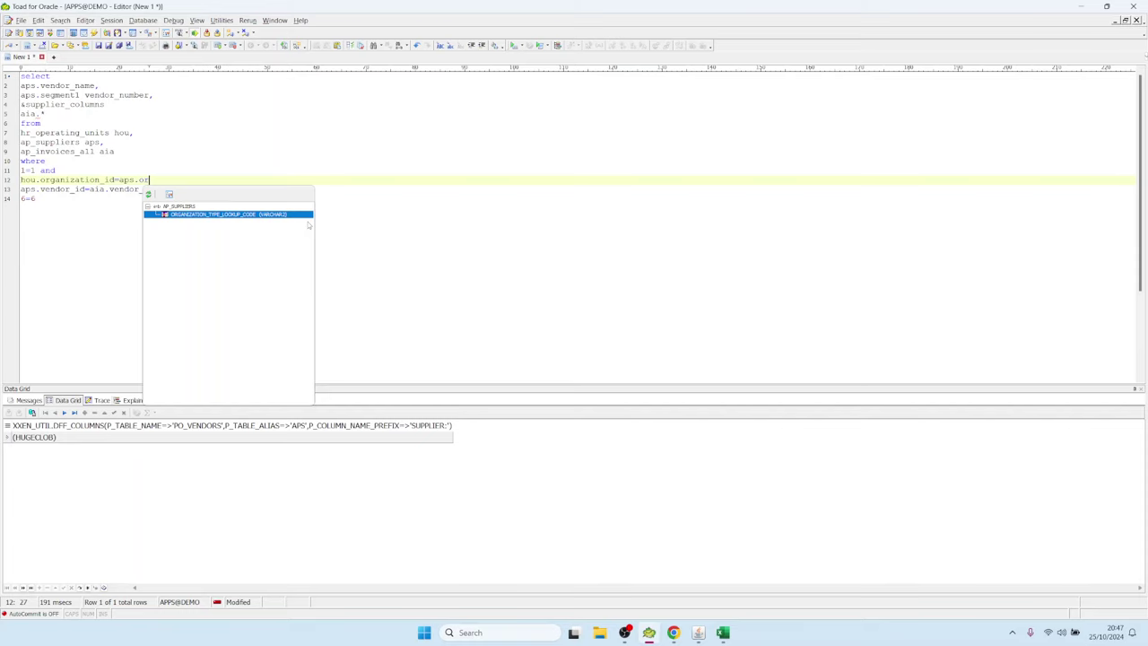
key("BackSpace")
key("BackSpace")
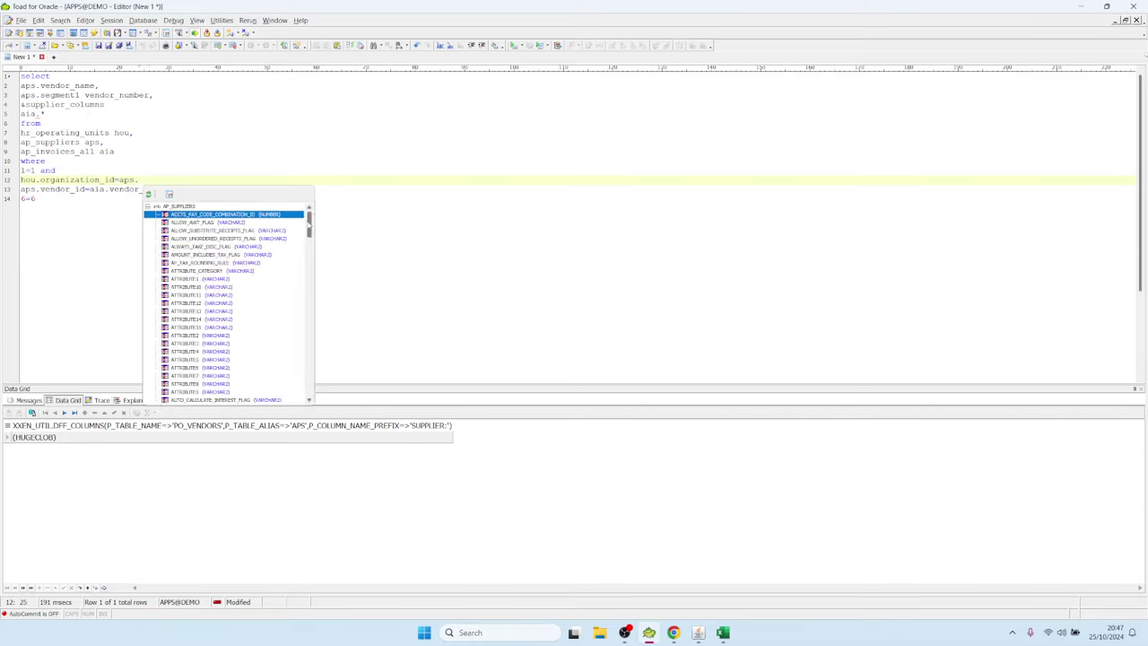
key("BackSpace")
key("BackSpace")
key("BackSpace")
Step: Complete the new join condition as "hou.organization_id=aia.org_id and"
type("ia")
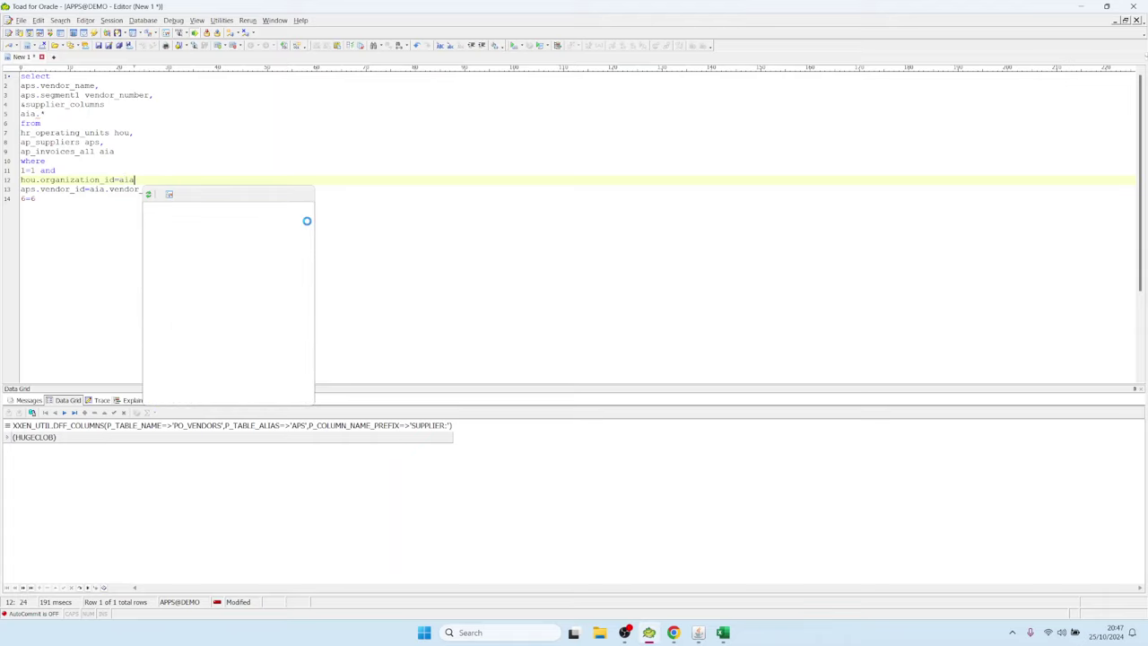
type(".org")
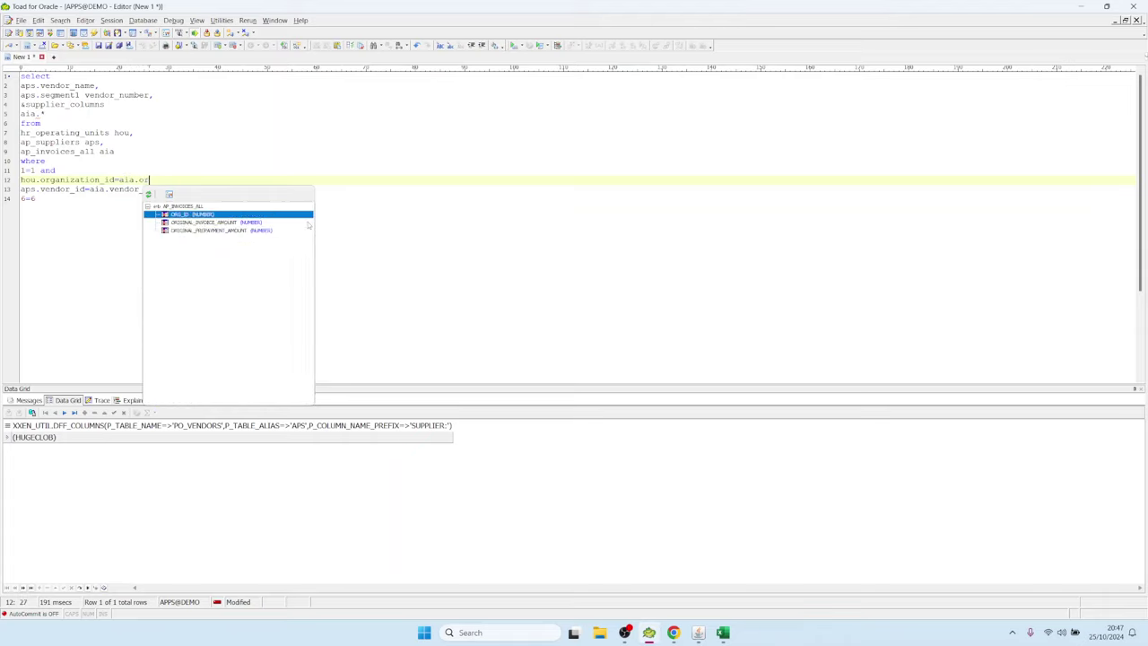
key("Return")
type("and")
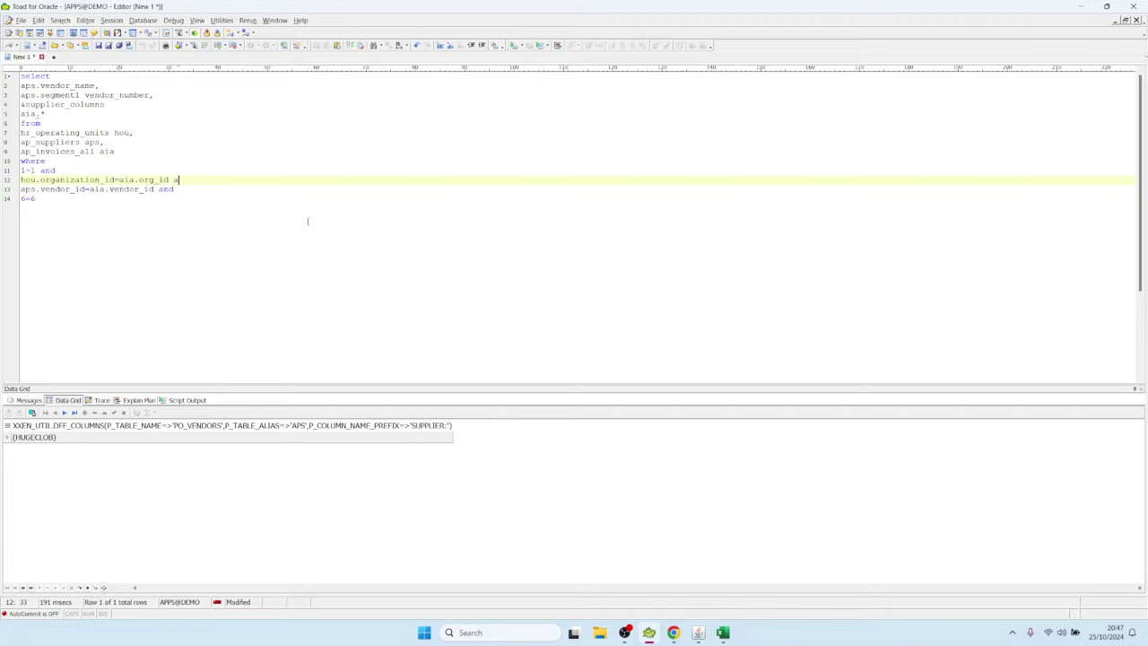
Step: Copy the entire edited query, from select through 6=6
key("Down")
key("Down")
key("shift+Up")
key("shift+Up")
key("shift+Up")
key("shift+Up")
key("shift+Up")
key("shift+Up")
key("shift+Up")
key("shift+Up")
key("shift+Up")
key("shift+Up")
key("shift+Up")
key("shift+Up")
key("shift+Up")
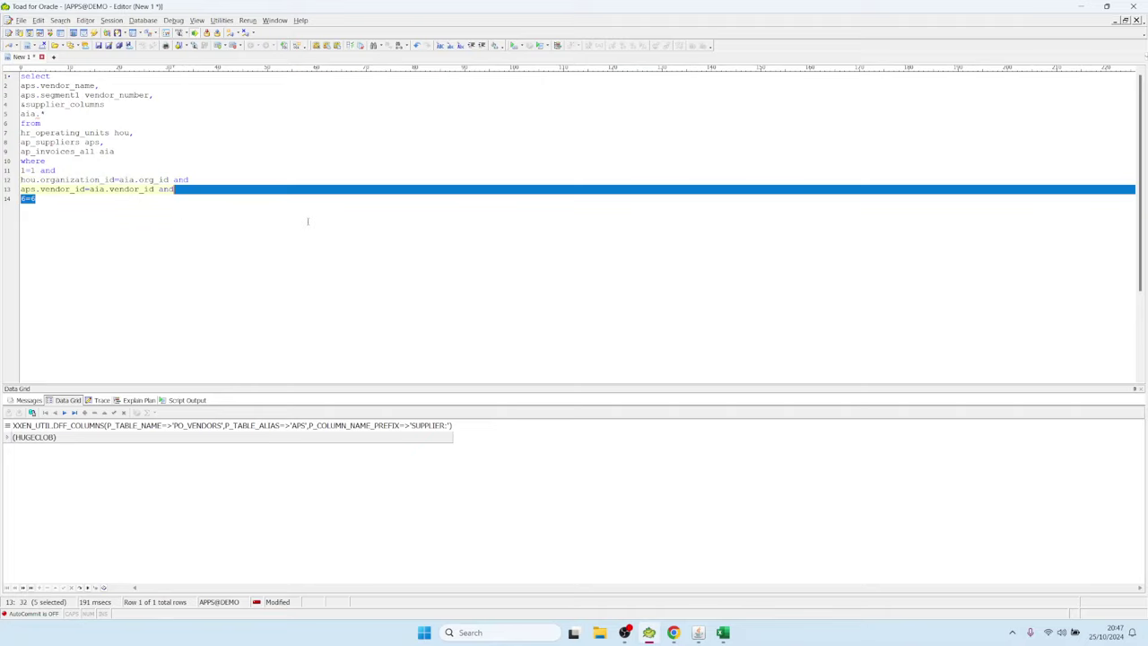
key("shift+Home")
key("ctrl+c")
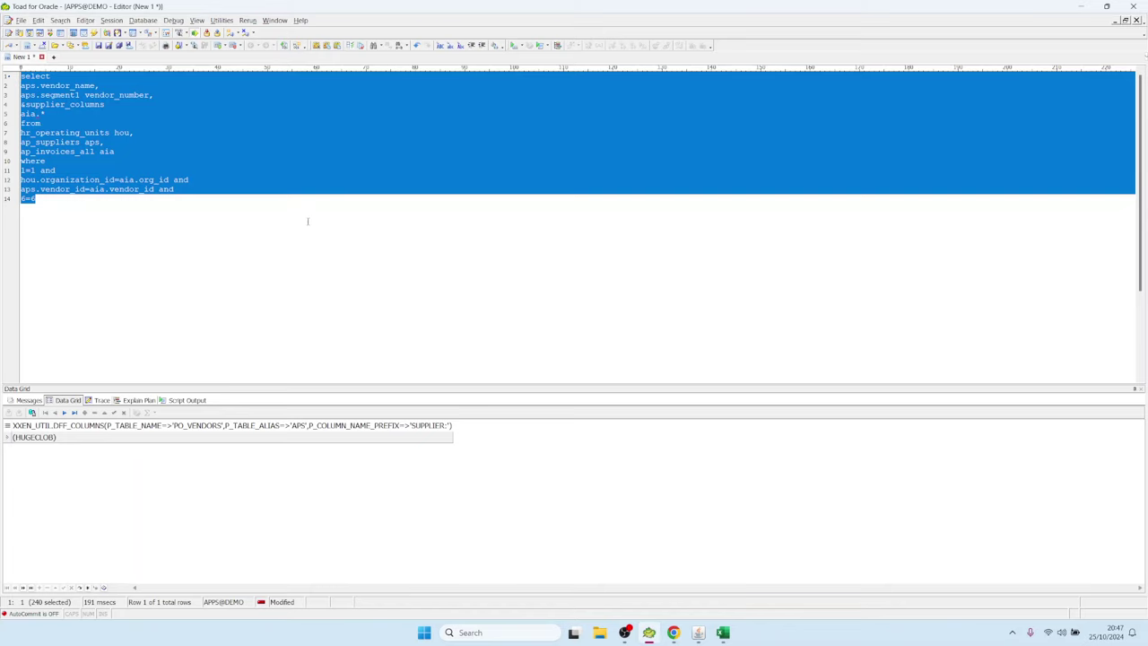
Step: Switch to Oracle Applications and replace the AP Test report's SQL with the copied query
left_click(698, 633)
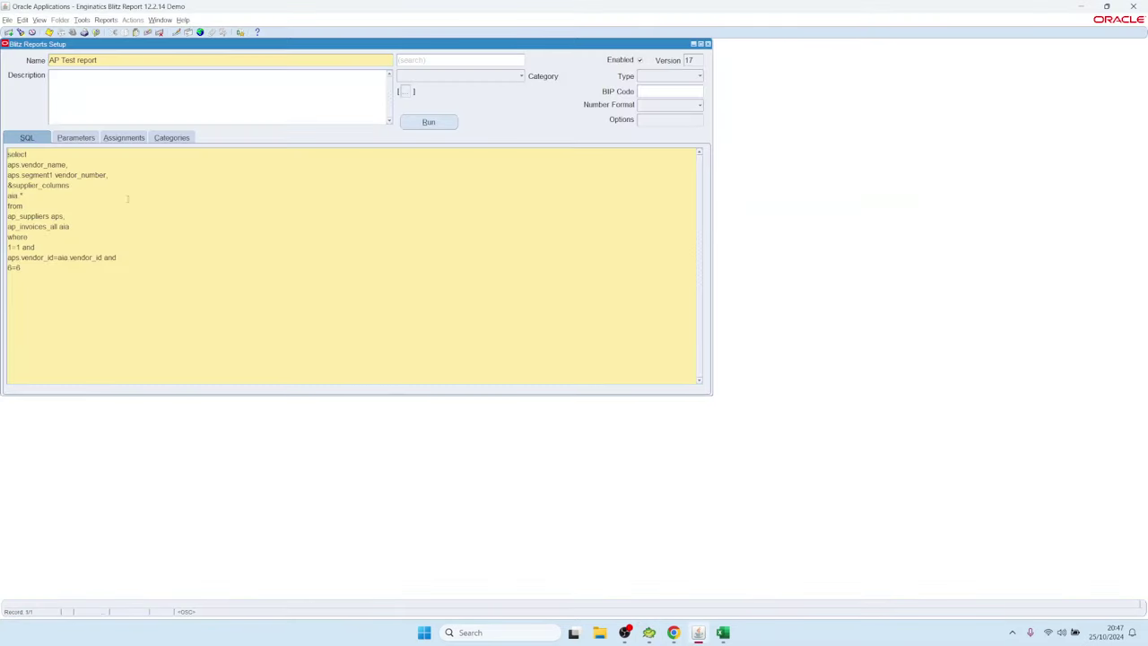
left_click(196, 258)
key("ctrl+a")
key("ctrl+v")
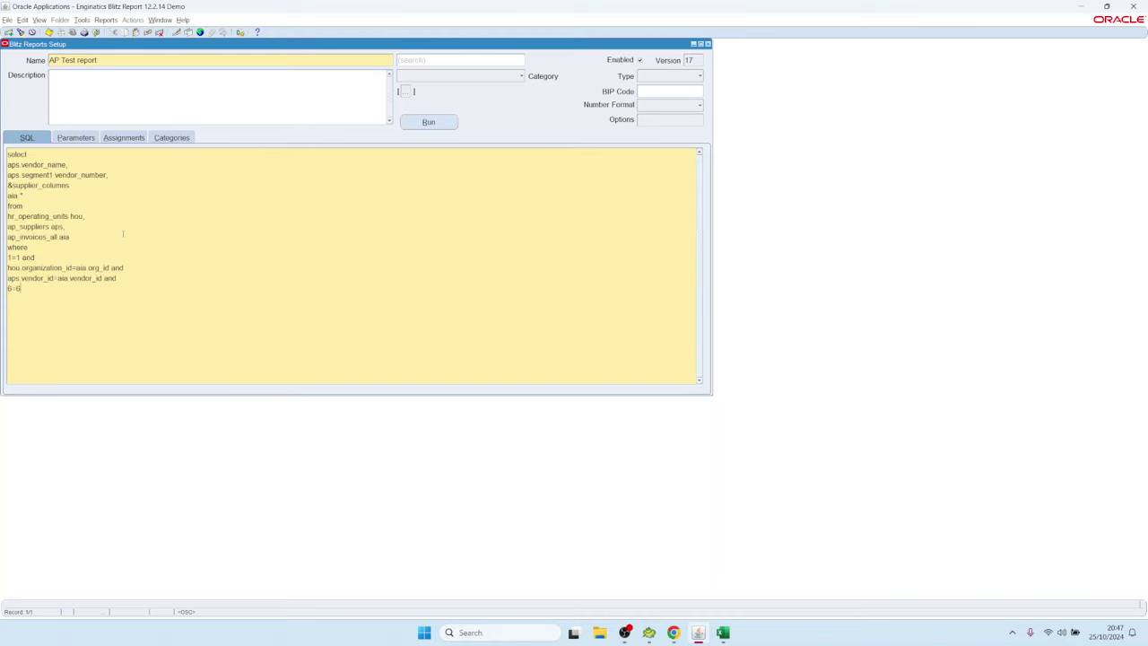
Step: Add a new row after Show supplier details in the report's parameters and open the list of existing parameters to copy
left_click(87, 137)
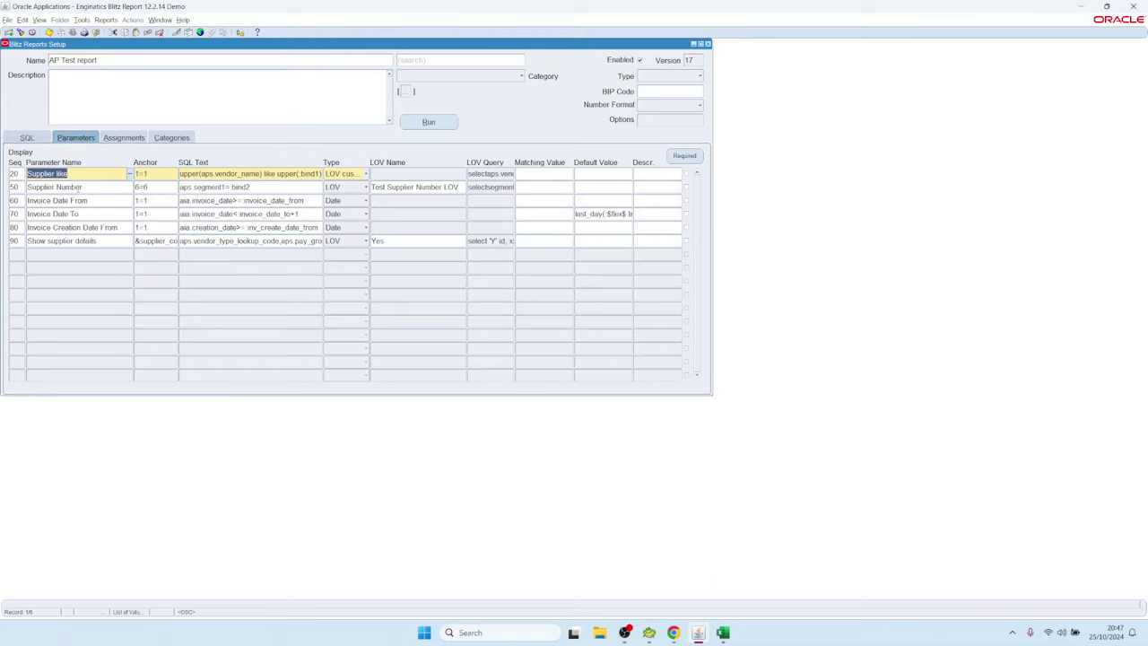
key("Down")
key("Down")
key("Down")
key("Down")
key("Down")
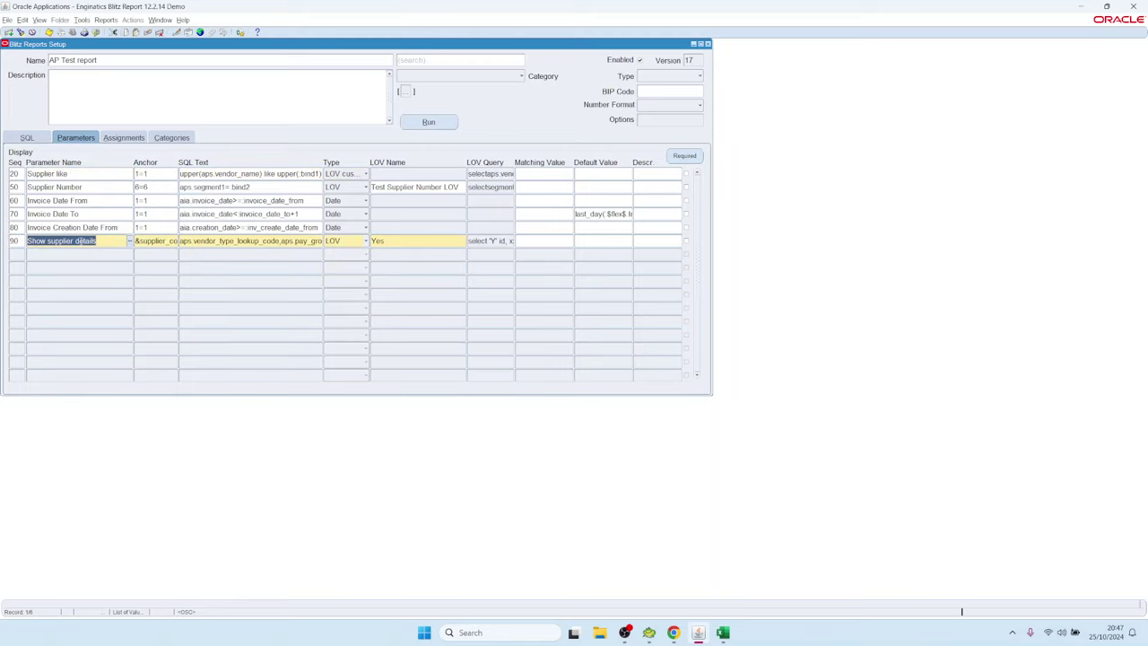
key("Down")
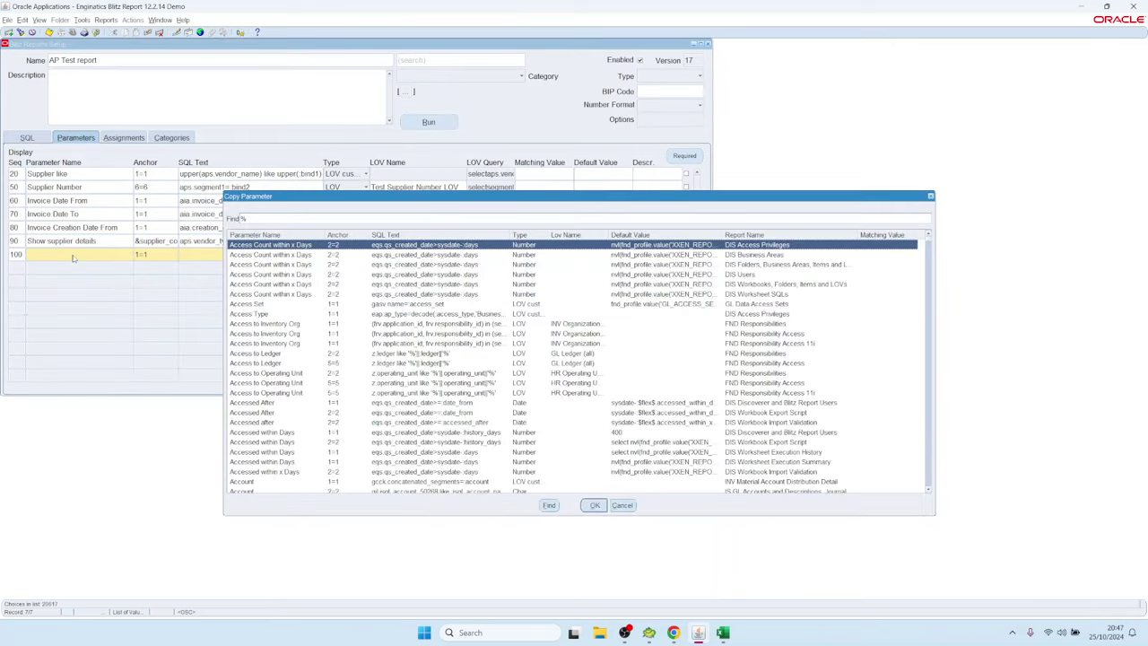
Step: Search for operati and copy an Operating Unit parameter with SQL text hou.name=:operating_unit and the HR Operating Unit LOV
type("ope")
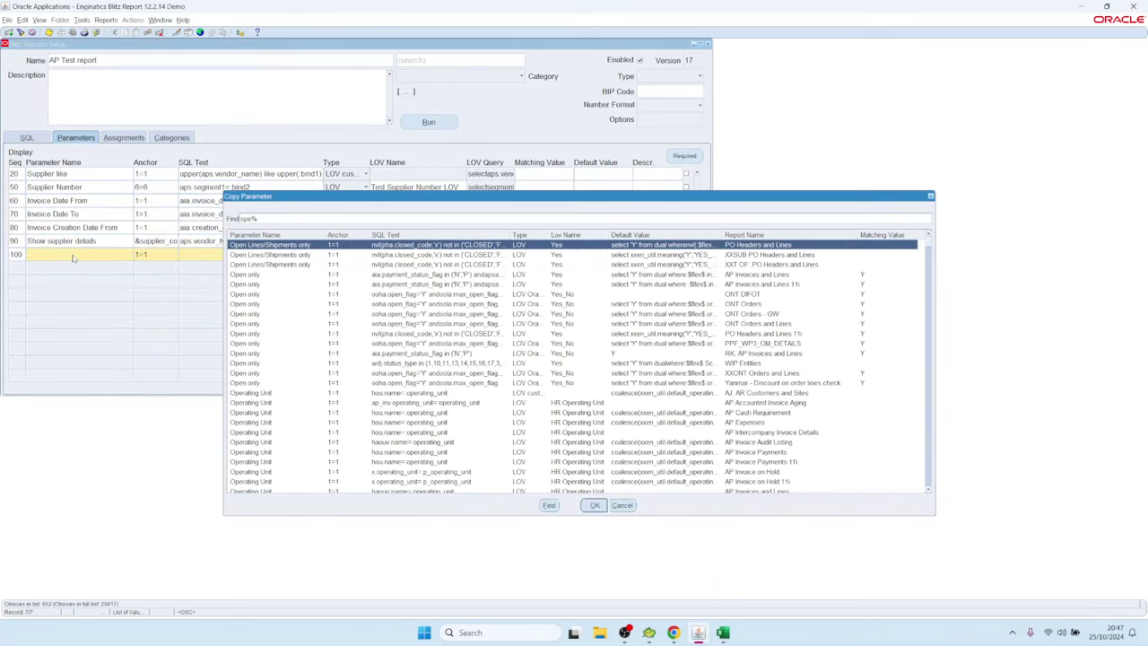
type("rati")
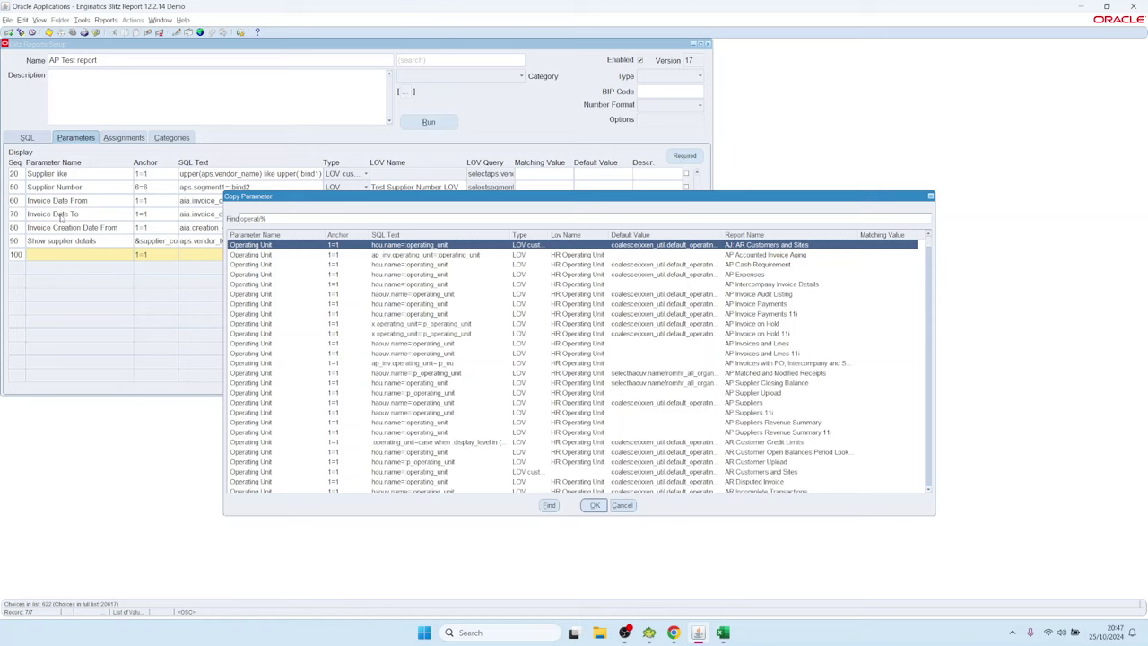
key("Down")
key("Down")
key("Down")
key("Down")
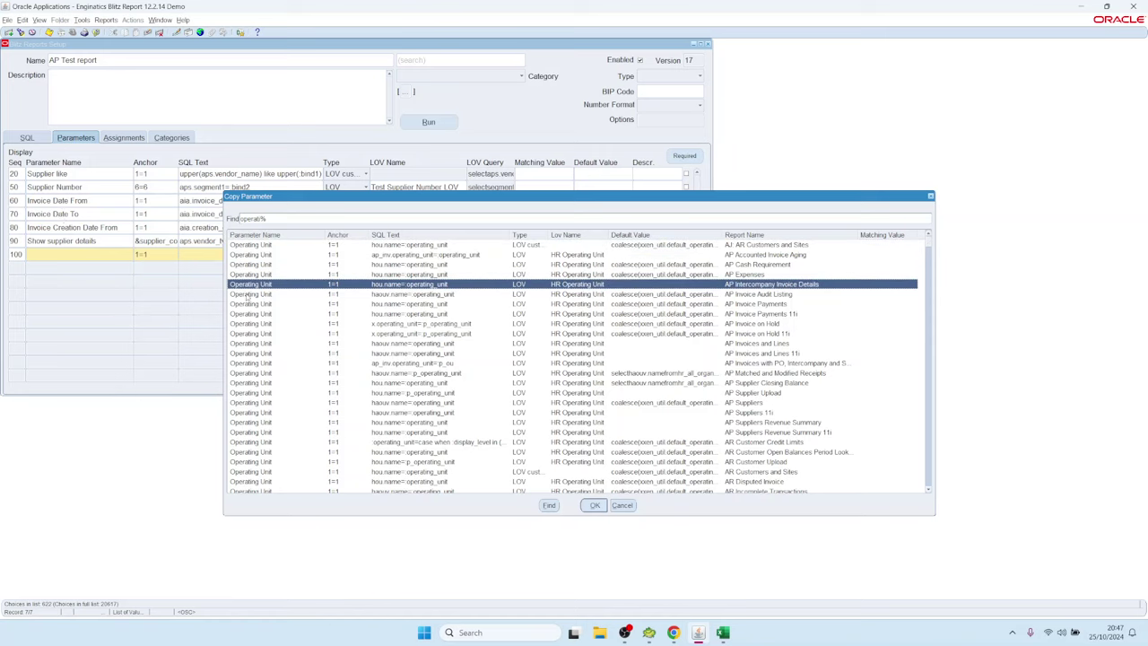
double_click(401, 270)
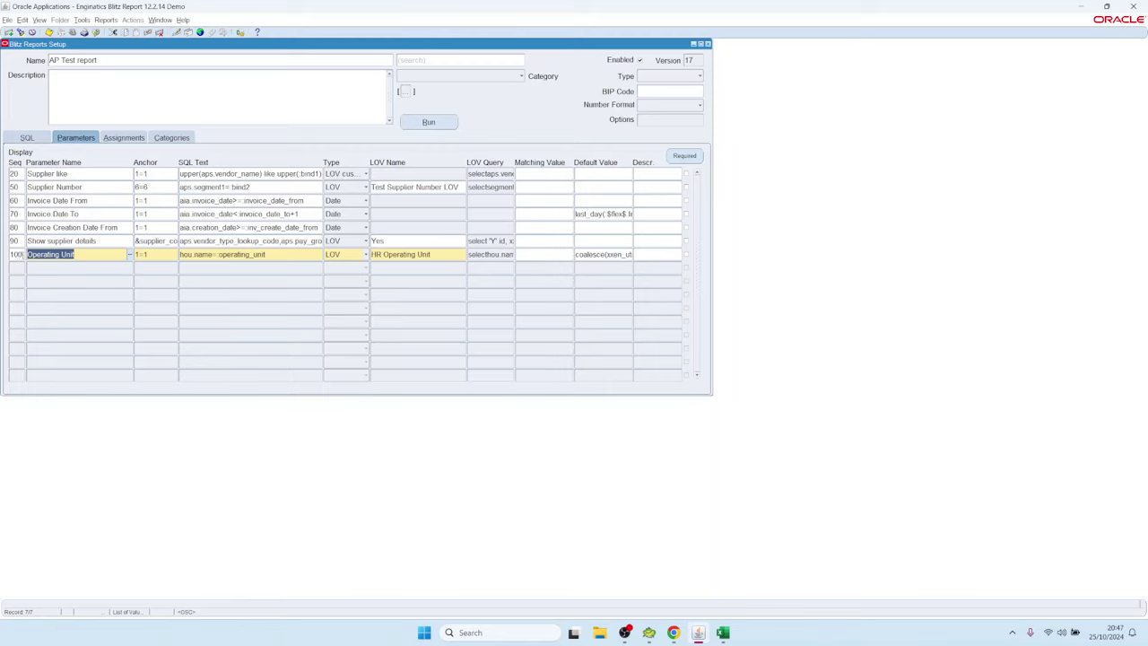
Step: Set the Operating Unit parameter's display sequence to 5, save the report and open its run window
key("shift+Tab")
type("5")
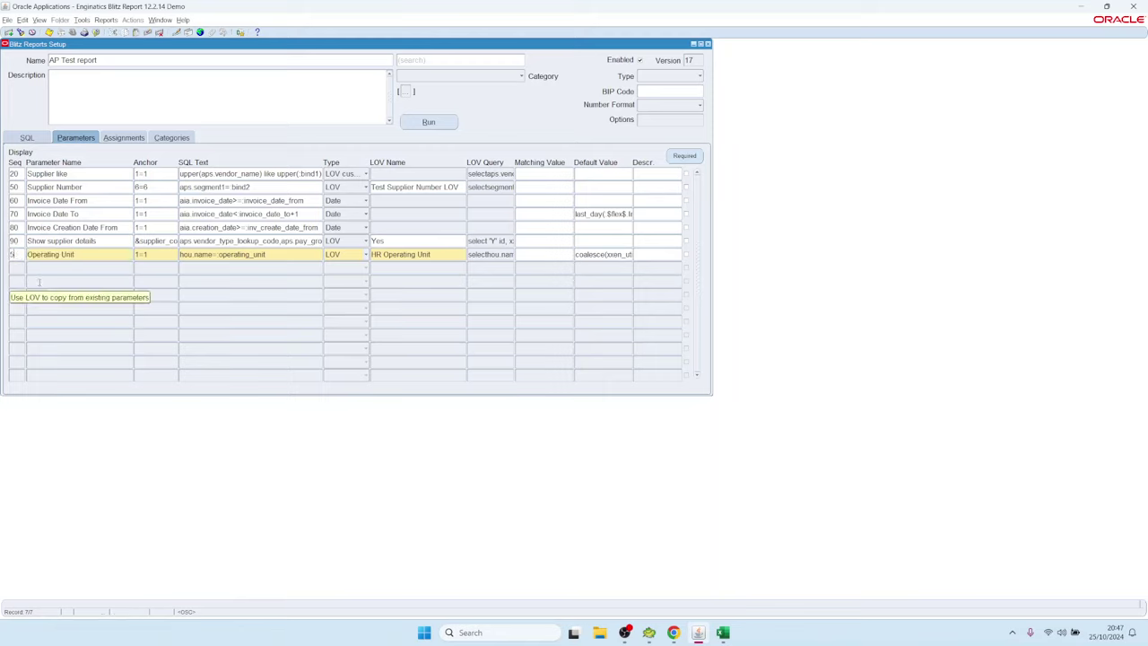
key("Tab")
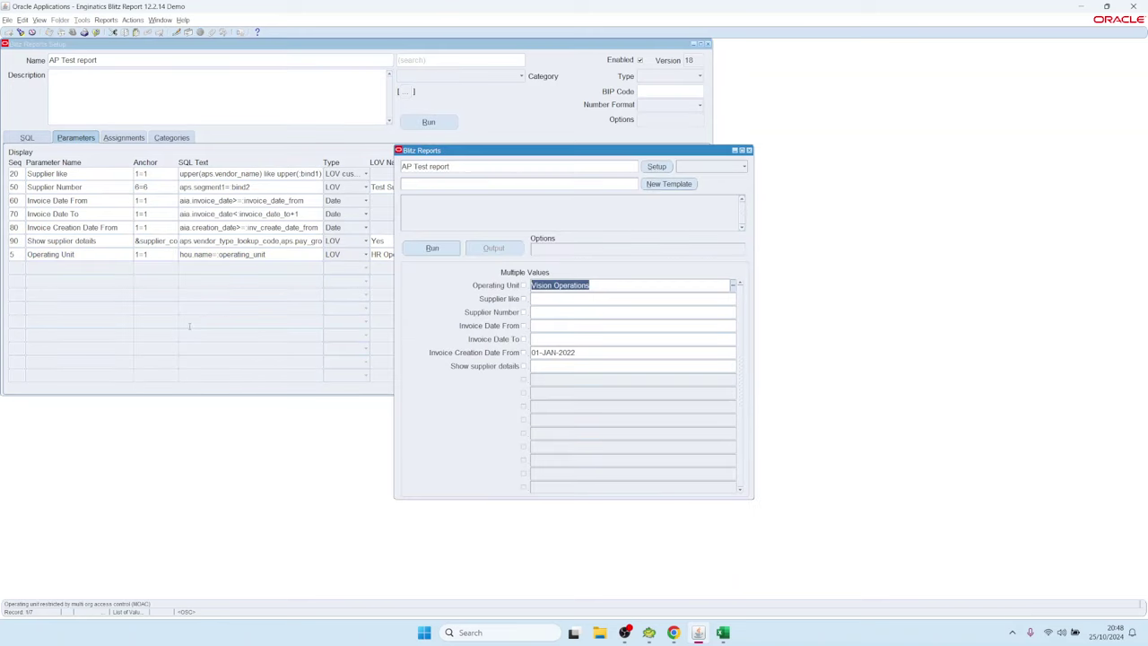
Step: Review the suppliers offered for the Supplier like parameter under Vision Operations, and close the list without choosing one
left_click(580, 297)
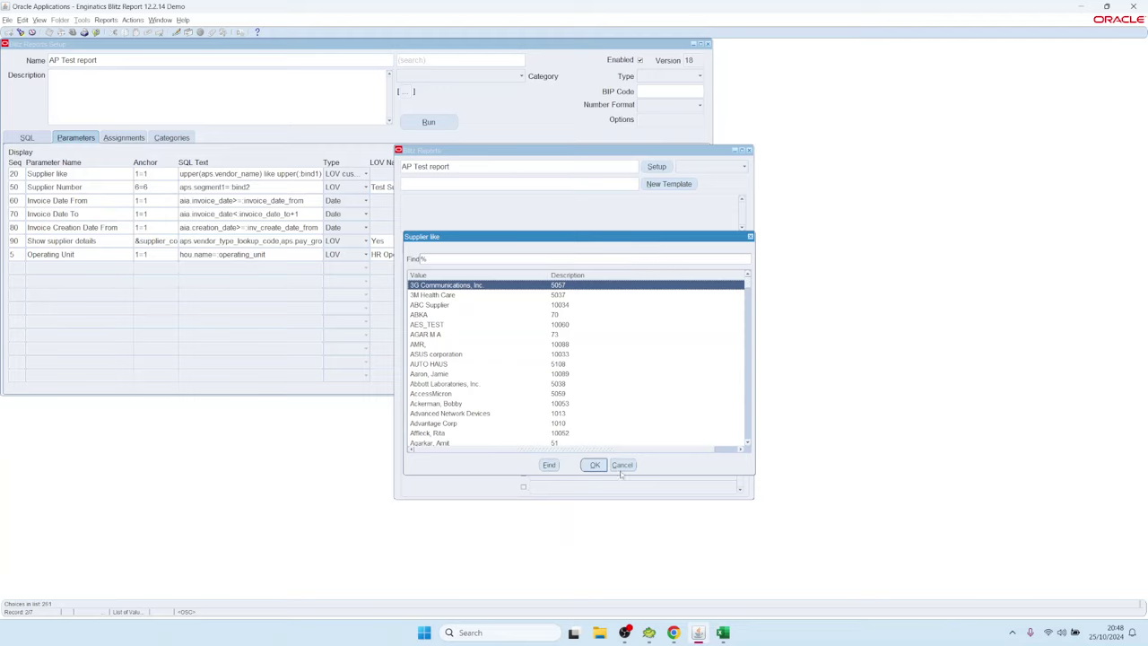
left_click(621, 465)
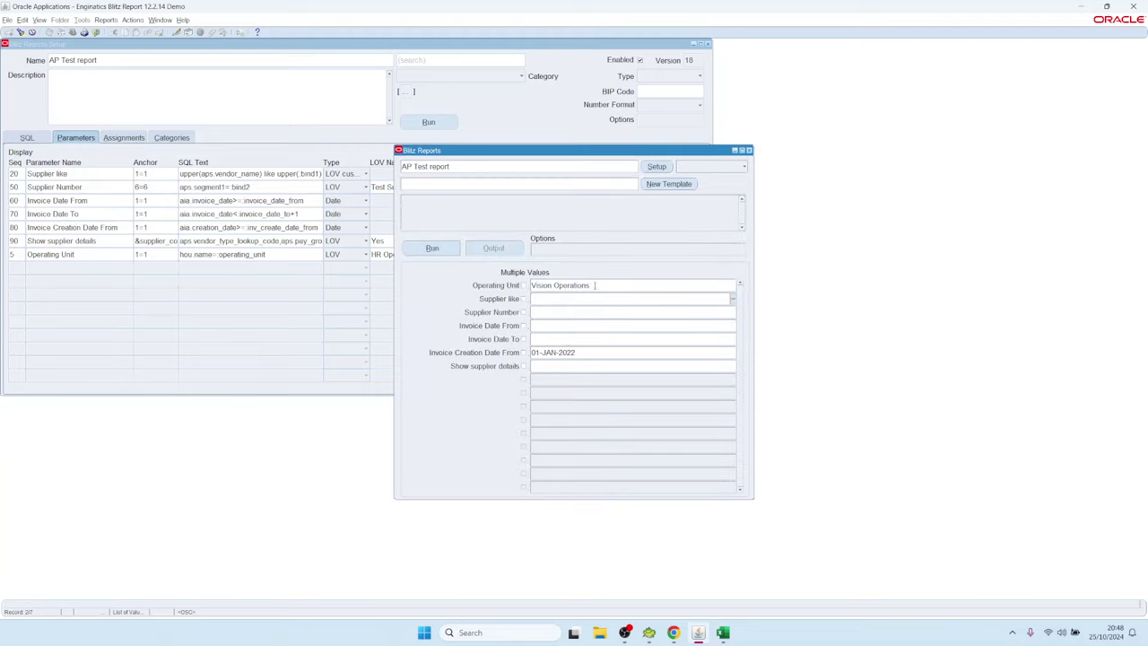
Step: Search the HR Operating Unit values for "vision %" and set the Operating Unit parameter to Vision Services
double_click(594, 285)
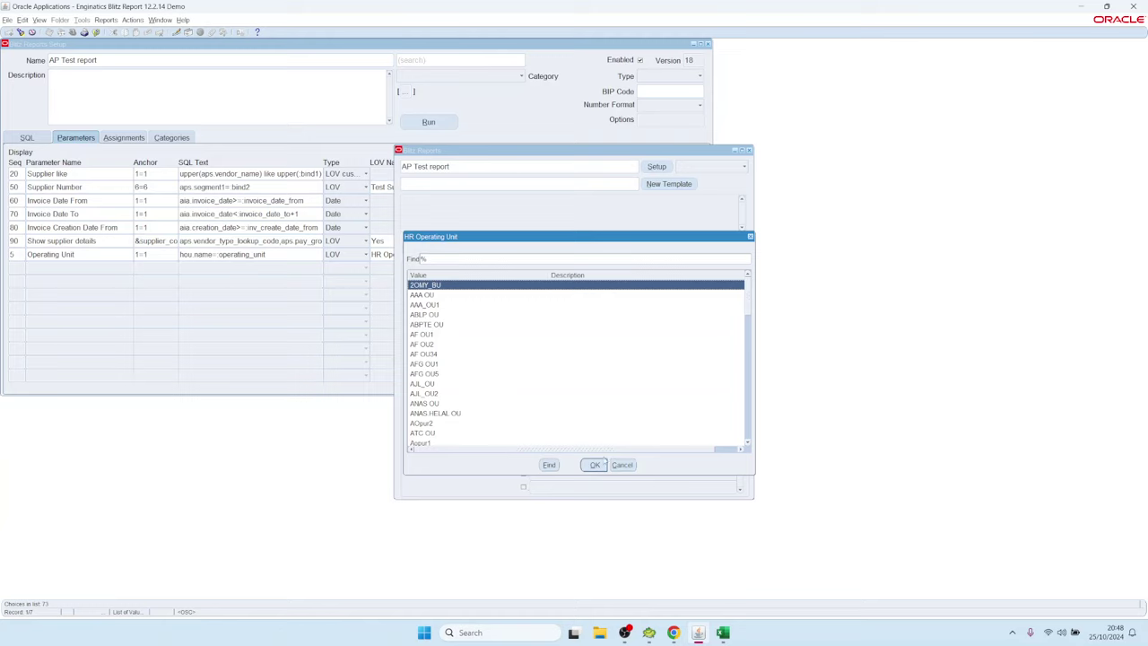
left_click(596, 465)
key("Delete")
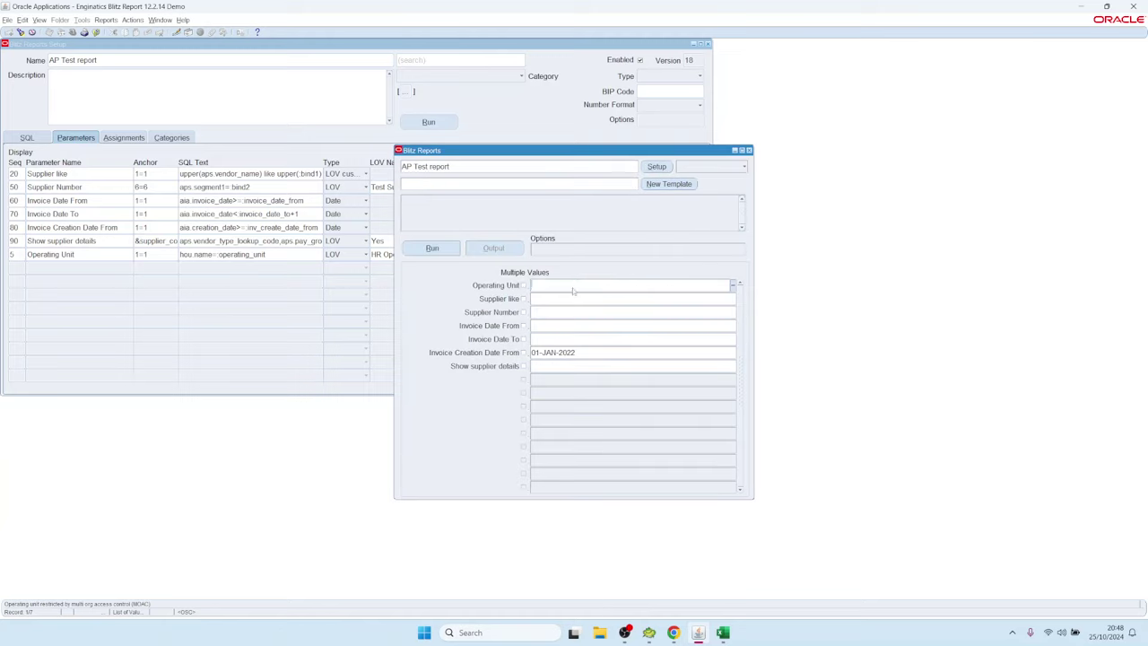
type("%")
key("Tab")
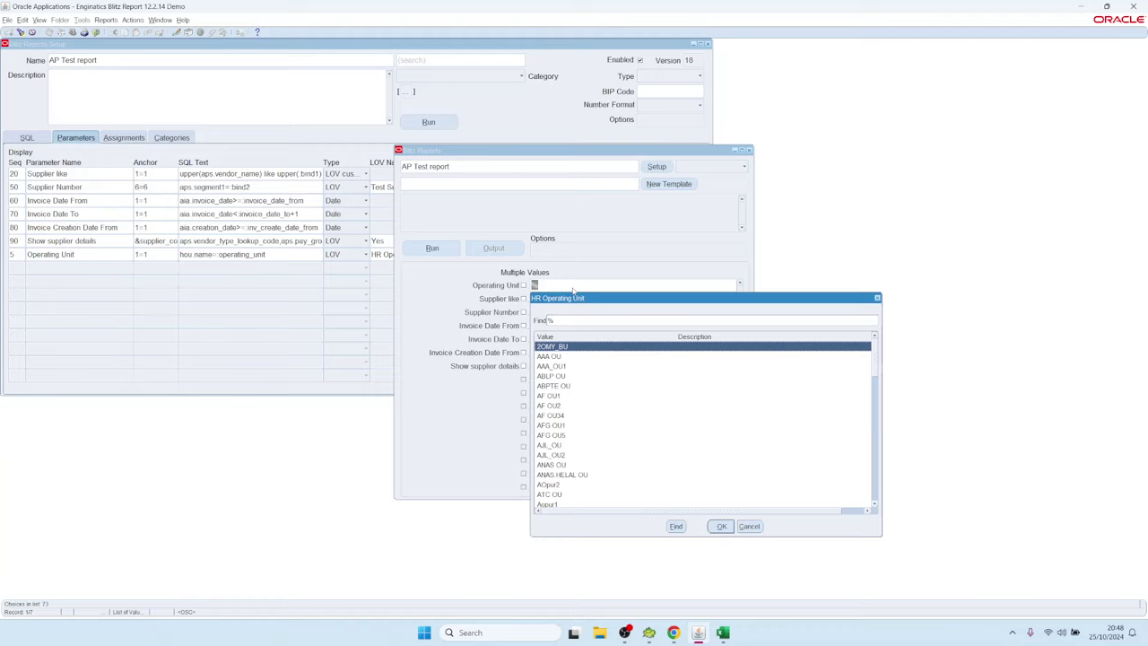
type("vision %")
key("Return")
key("Down")
key("Down")
key("Down")
key("Down")
key("Down")
key("Down")
key("Down")
key("Down")
key("Down")
key("Down")
key("Down")
key("Down")
key("Down")
key("Down")
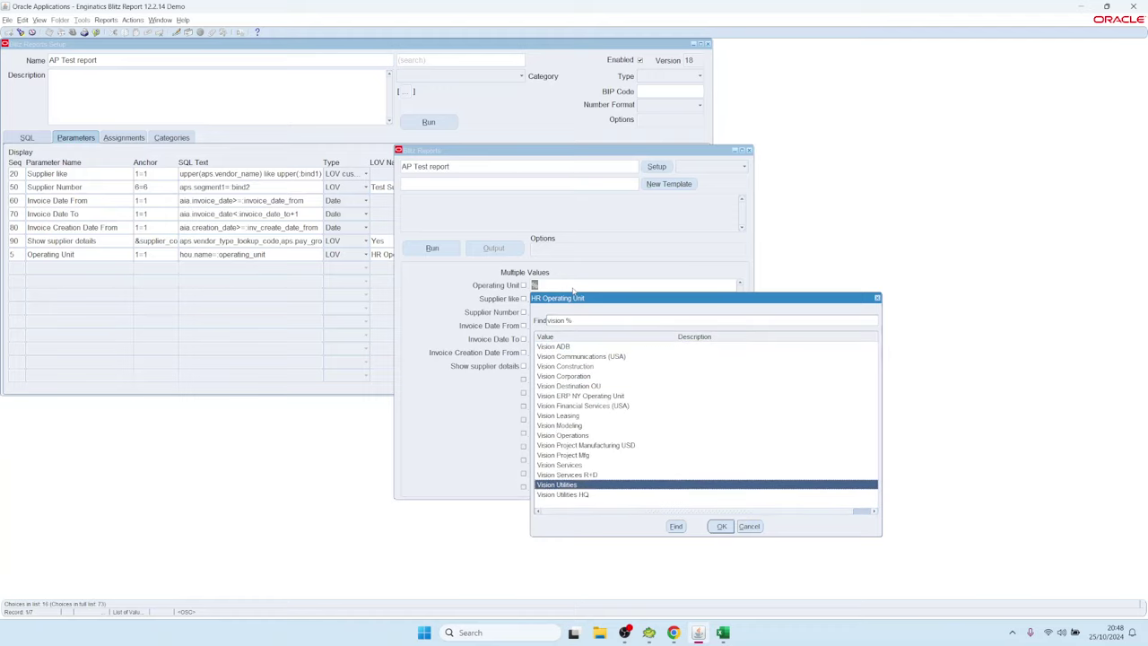
key("Up")
key("Return")
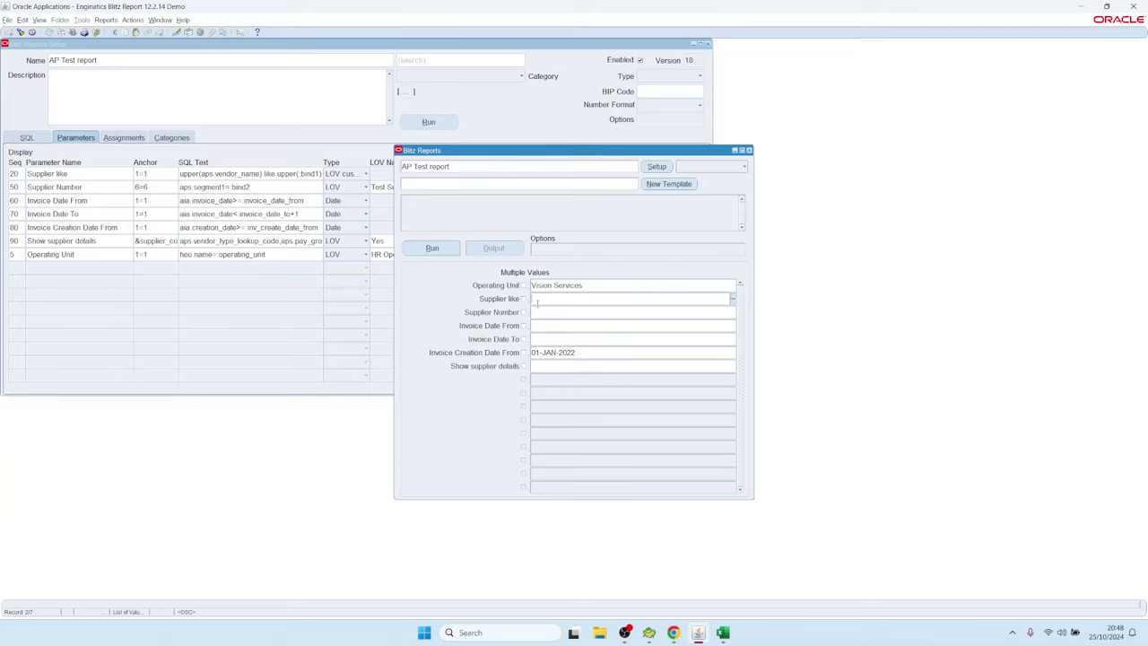
Step: Review the Supplier like values offered for Vision Services, and close the list without choosing a supplier
type("%")
key("Tab")
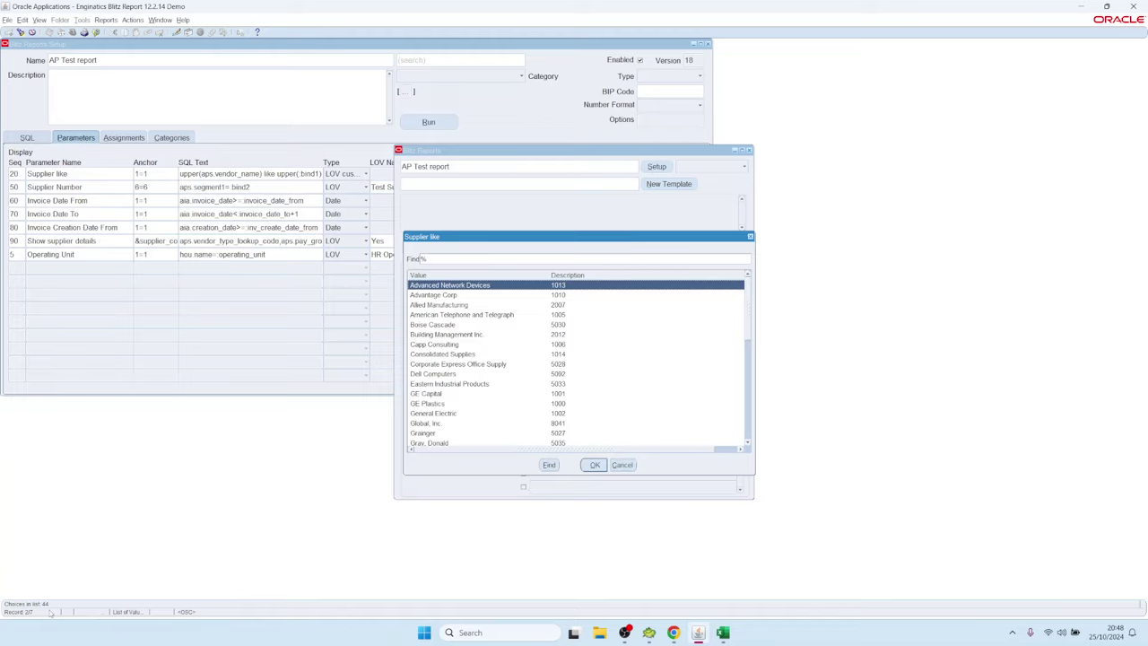
left_click(486, 336)
left_click(486, 384)
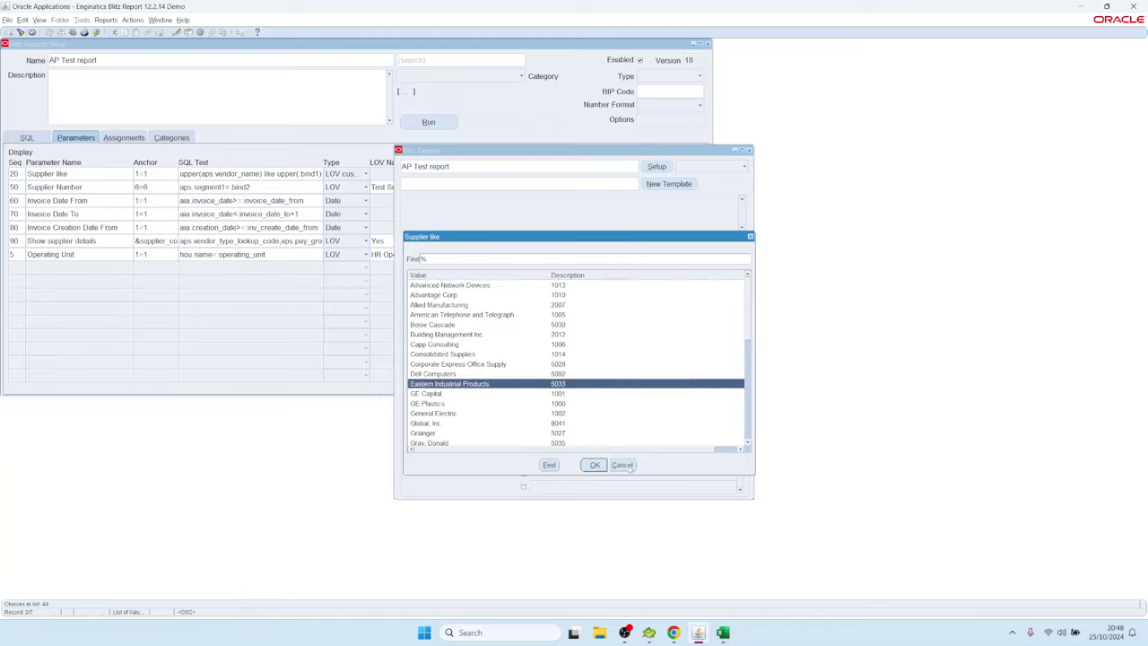
left_click(625, 464)
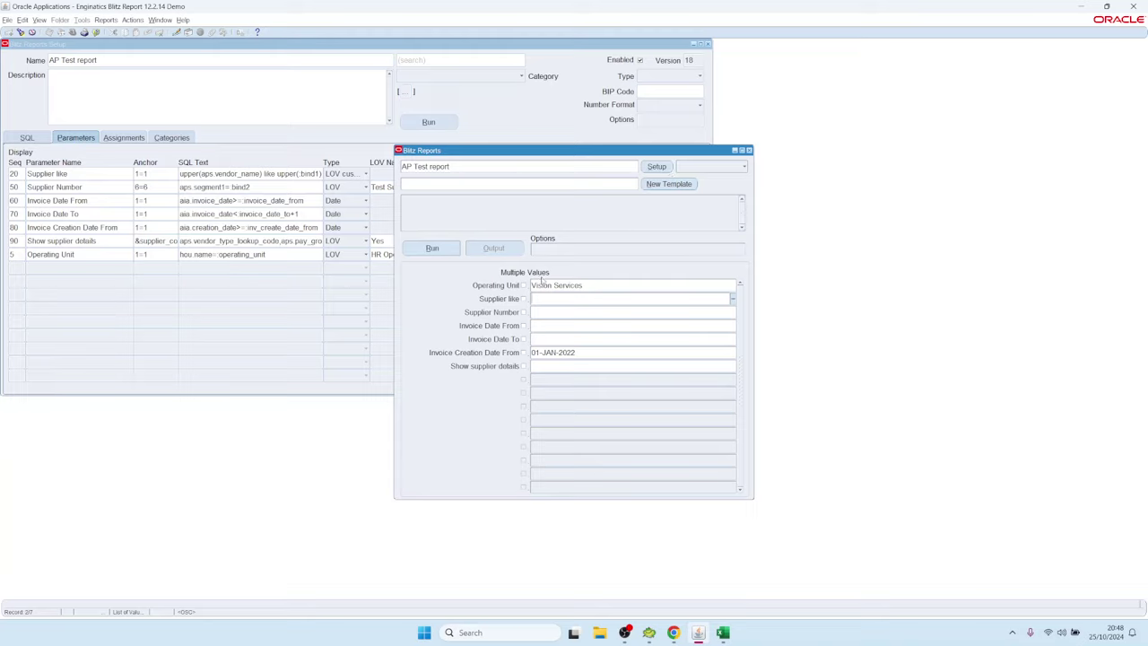
Step: Enable multiple values for the Operating Unit parameter and add Vision Operations alongside Vision Services
left_click(522, 285)
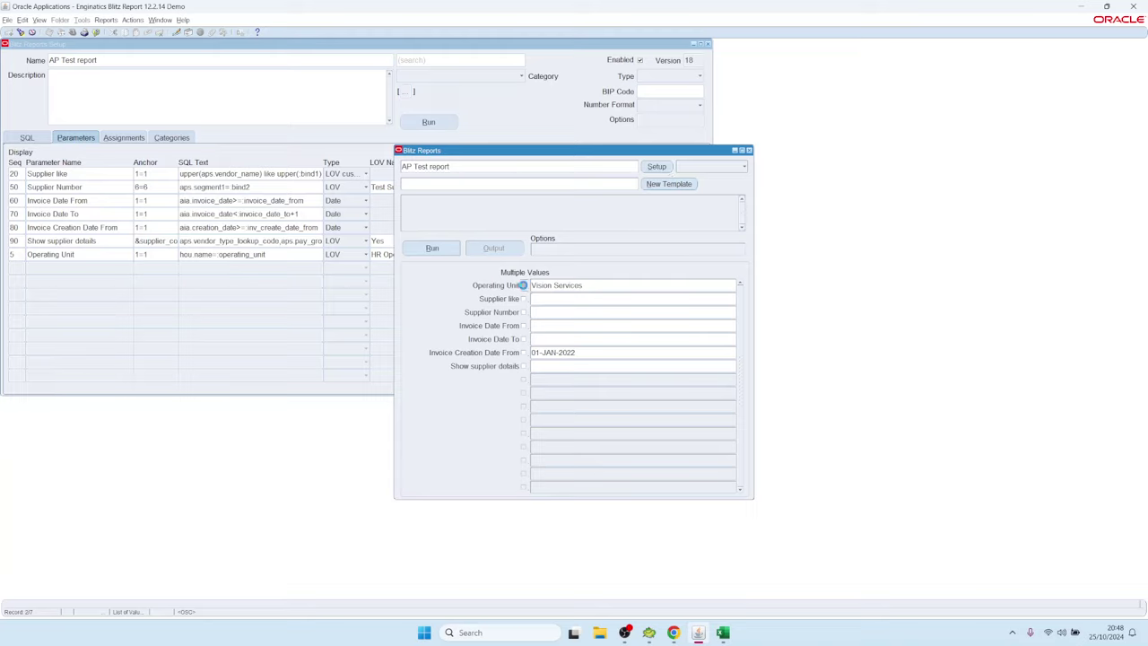
double_click(597, 285)
type("vision %")
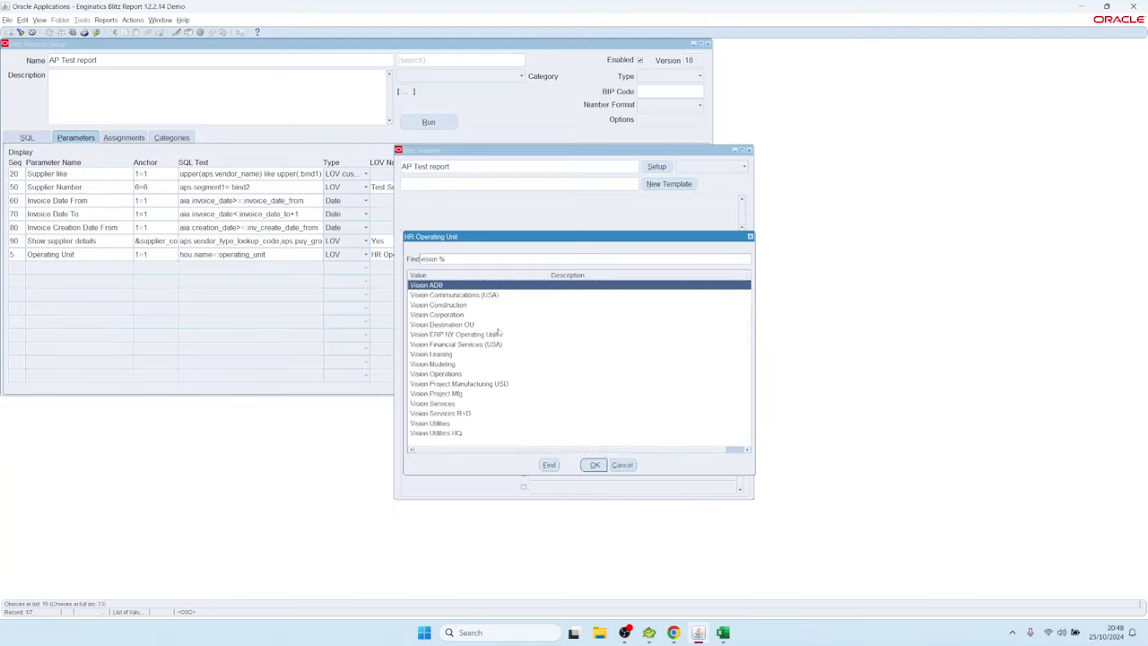
double_click(435, 373)
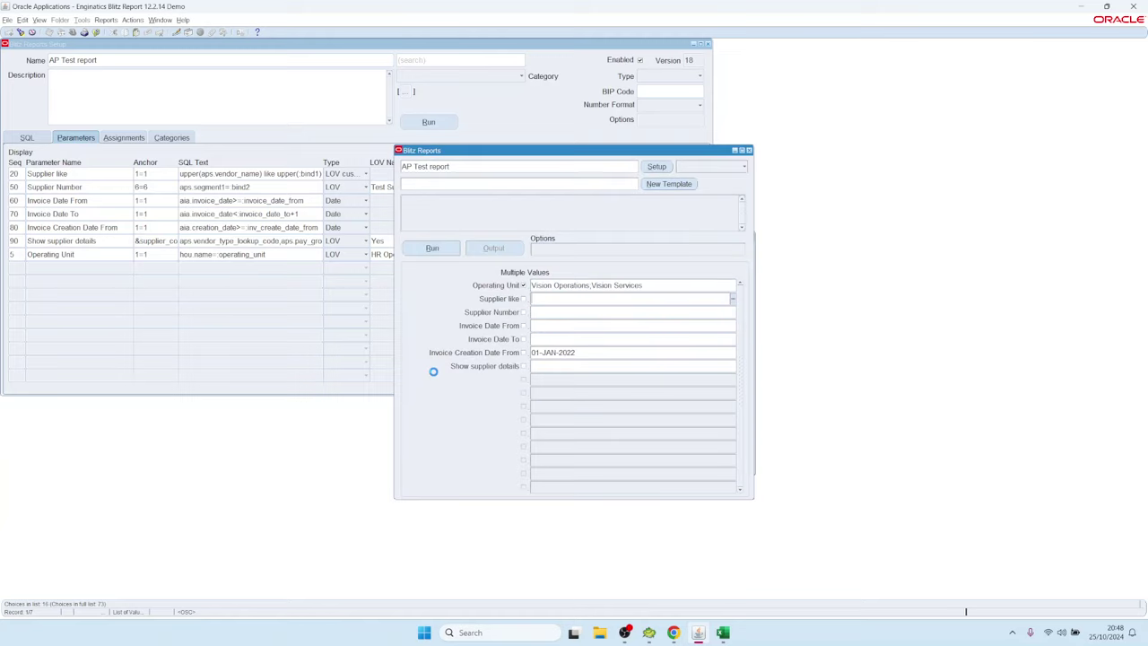
Step: Review the Supplier like values offered for both operating units together, and close the list without choosing one
double_click(557, 298)
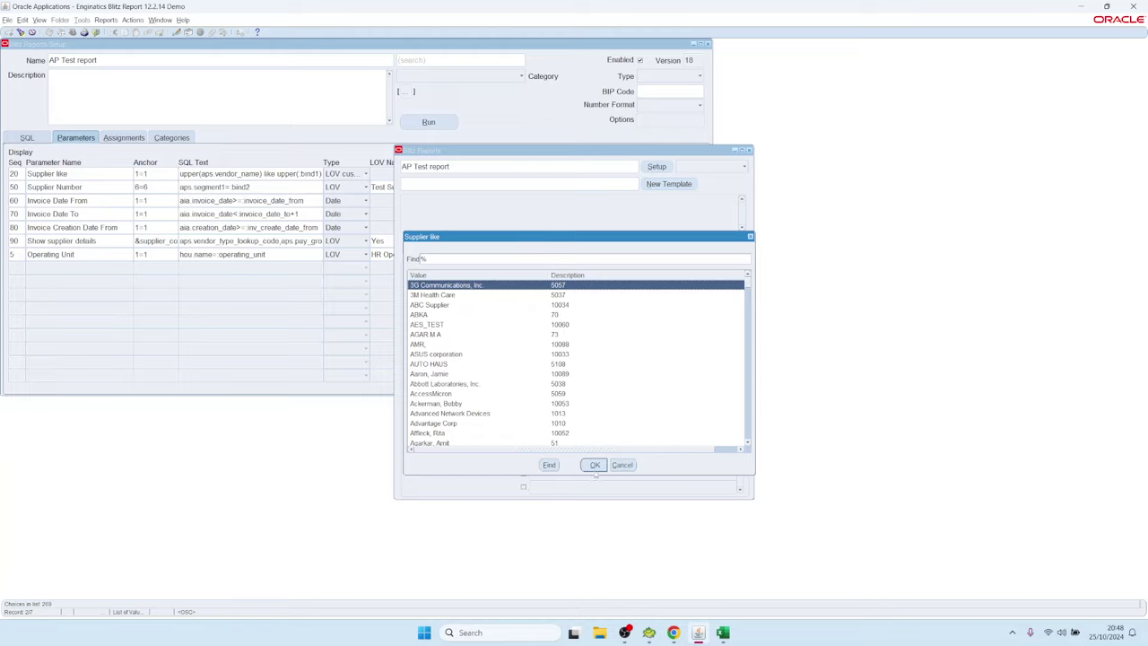
left_click(621, 464)
Step: Open the Supplier like parameter's custom LOV query in the report setup and copy it over the SQL in Toad for Oracle
left_click(656, 167)
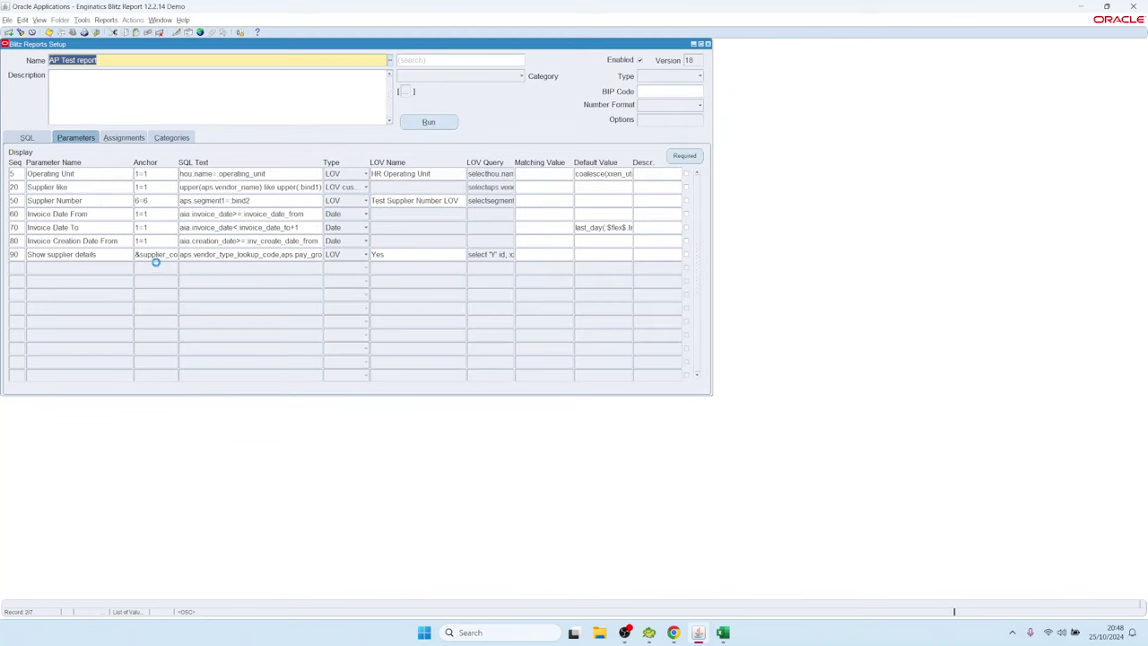
left_click(60, 173)
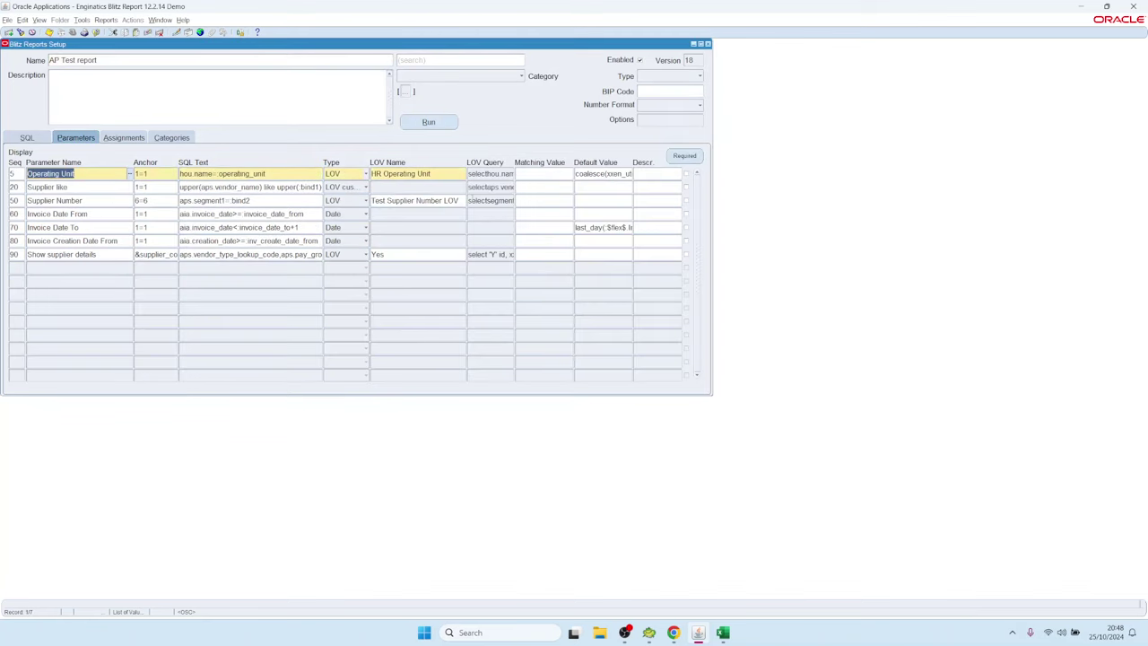
left_click(110, 187)
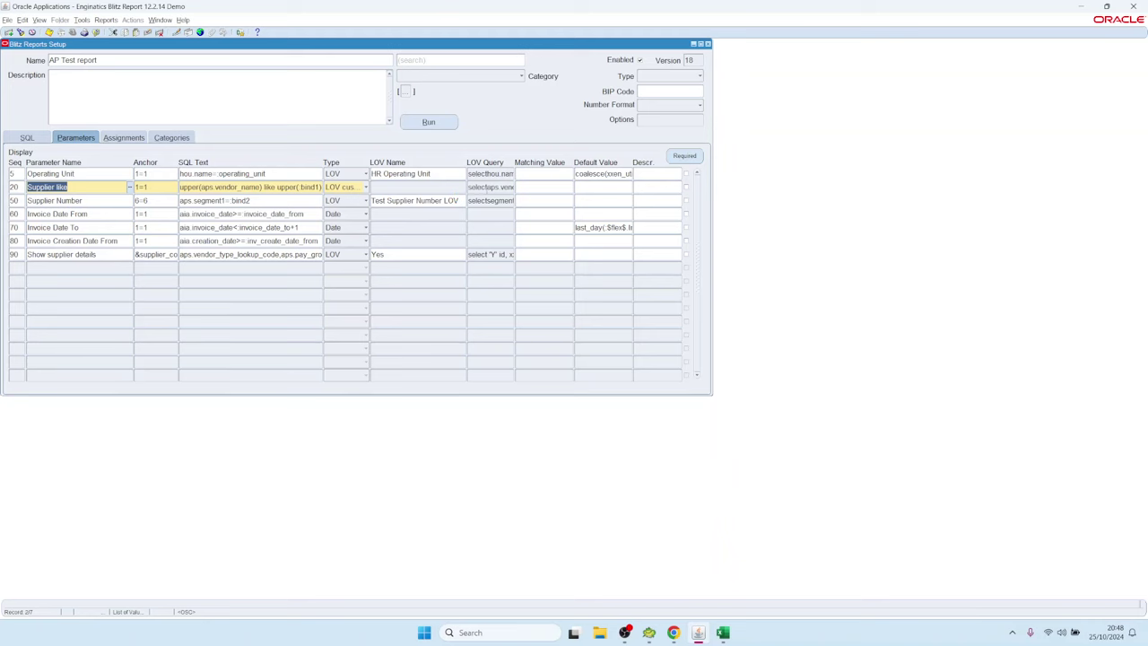
double_click(488, 186)
left_click(441, 369)
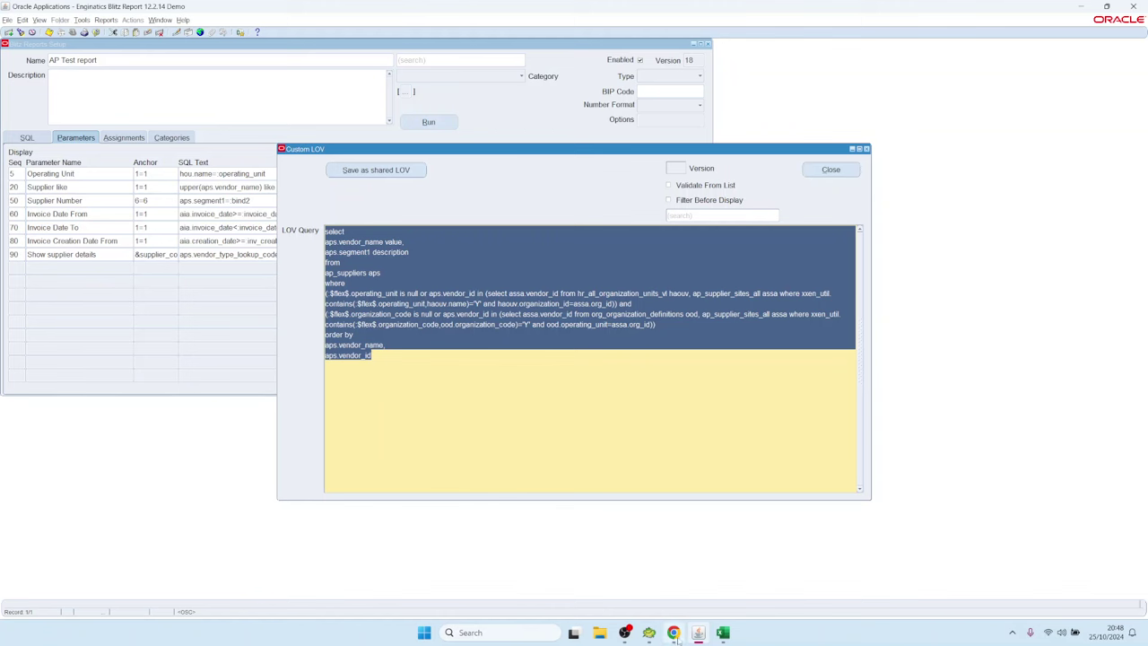
left_click(648, 632)
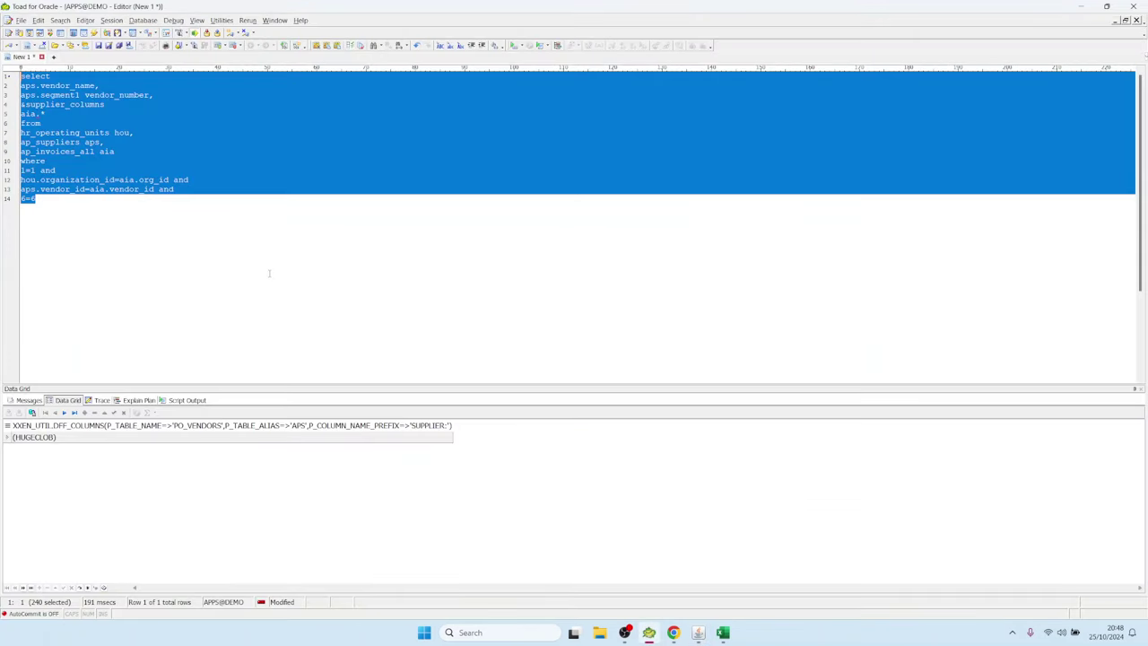
key("ctrl+v")
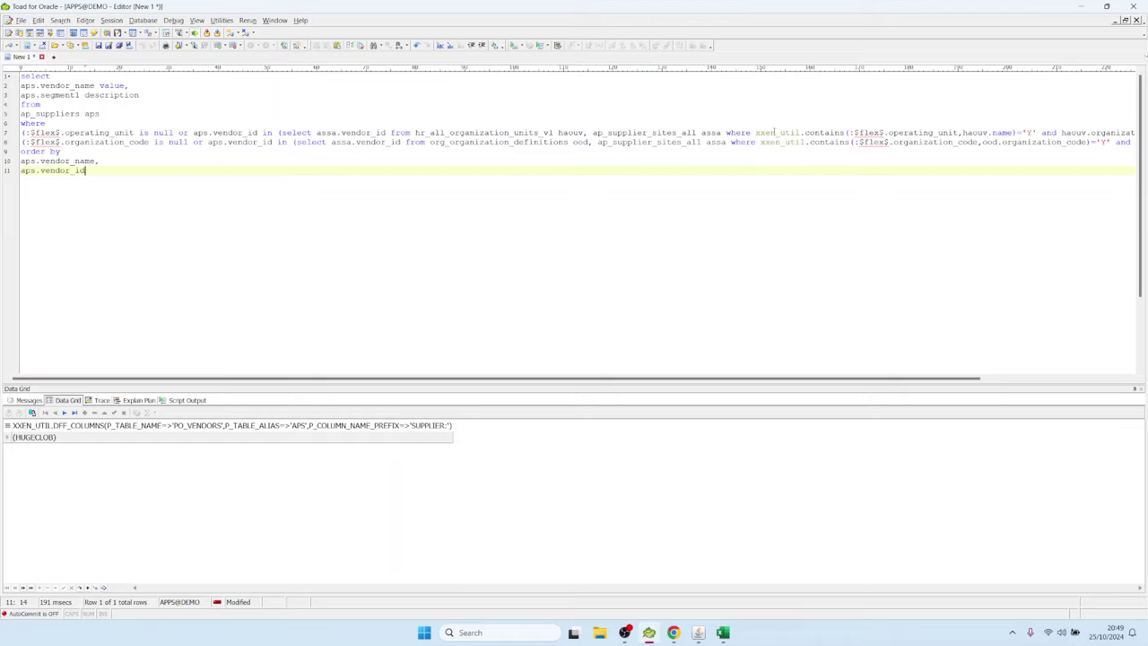
Step: Examine the xxen_util.contains call in the operating unit condition of the supplier query
mouse_move(756, 133)
left_mouse_down()
mouse_move(1016, 133)
mouse_move(18, 133)
mouse_move(758, 134)
left_mouse_up()
key("ctrl+Right")
key("ctrl+Right")
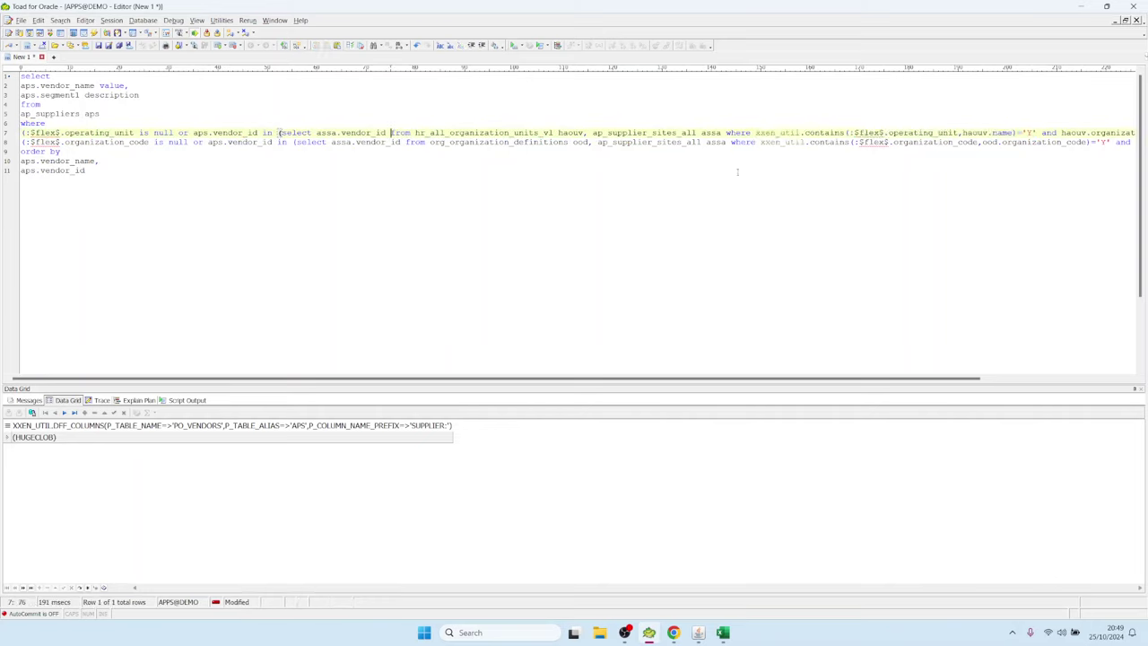
key("shift+ctrl+Right")
key("shift+ctrl+Right")
key("shift+ctrl+Right")
key("shift+ctrl+Right")
key("shift+ctrl+Right")
key("shift+ctrl+Right")
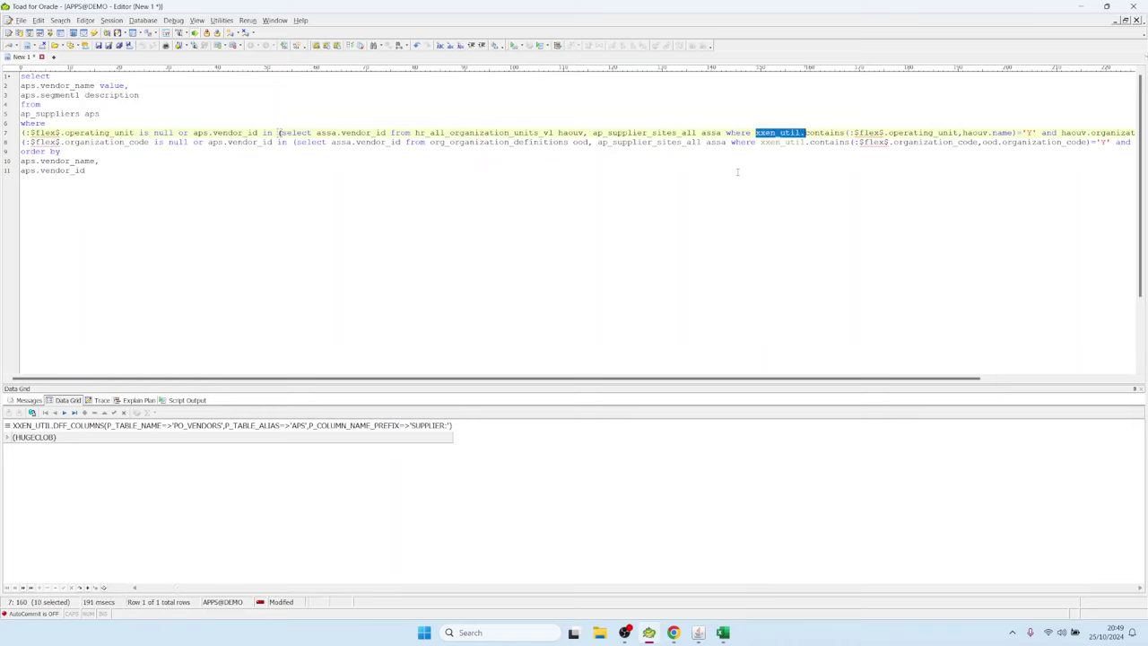
key("shift+ctrl+Left")
key("shift+ctrl+Left")
key("ctrl+Left")
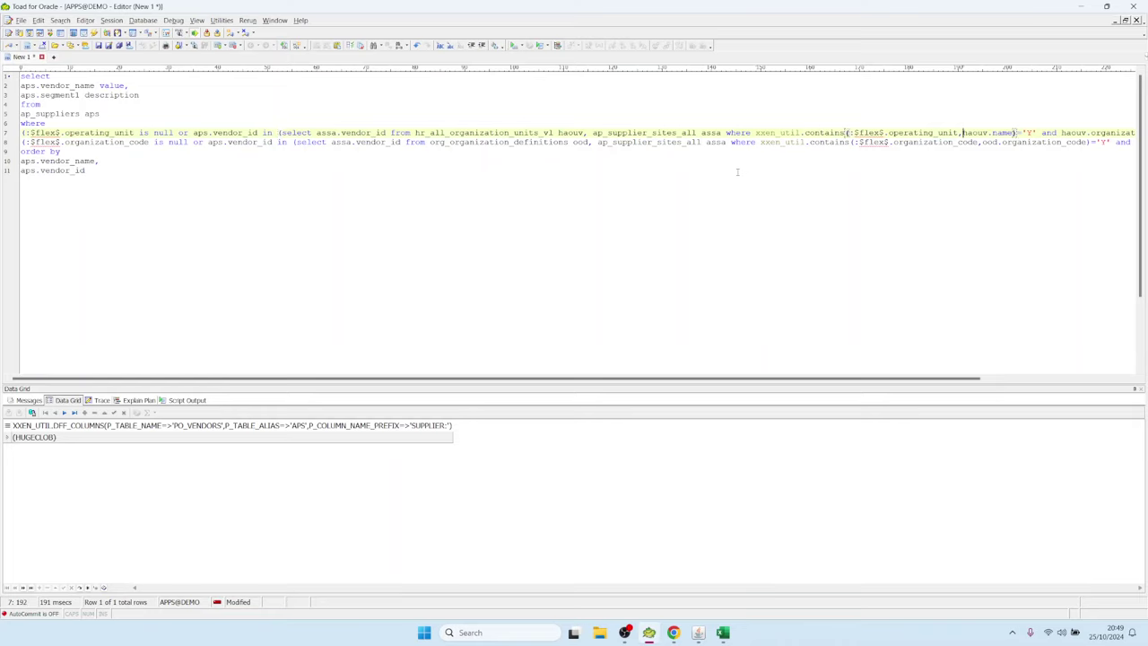
Step: Copy haouv.name from the function call and insert haouv.name= directly before xxen_util.contains in the operating unit condition
key("shift+ctrl+Right")
key("shift+ctrl+Right")
key("shift+ctrl+Right")
key("shift+ctrl+Left")
key("shift+ctrl+Right")
key("ctrl+c")
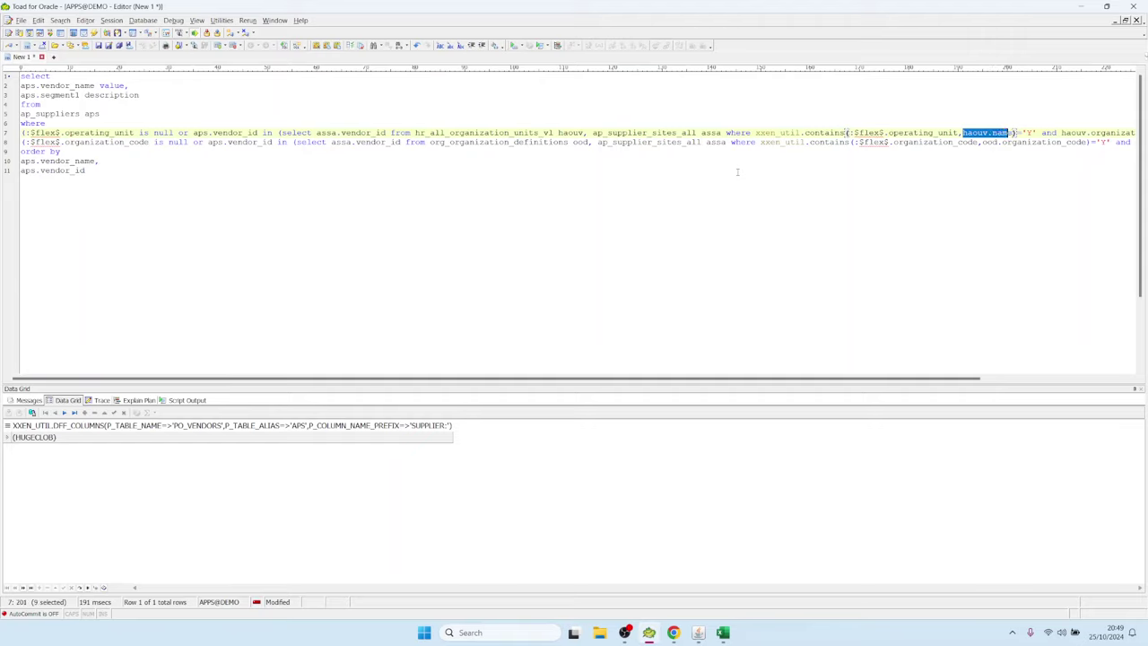
key("ctrl+Left")
key("ctrl+Left")
key("ctrl+Left")
key("ctrl+Left")
key("ctrl+Left")
key("ctrl+Left")
key("ctrl+Left")
key("ctrl+Left")
key("ctrl+Left")
key("ctrl+Left")
key("ctrl+Left")
key("ctrl+Left")
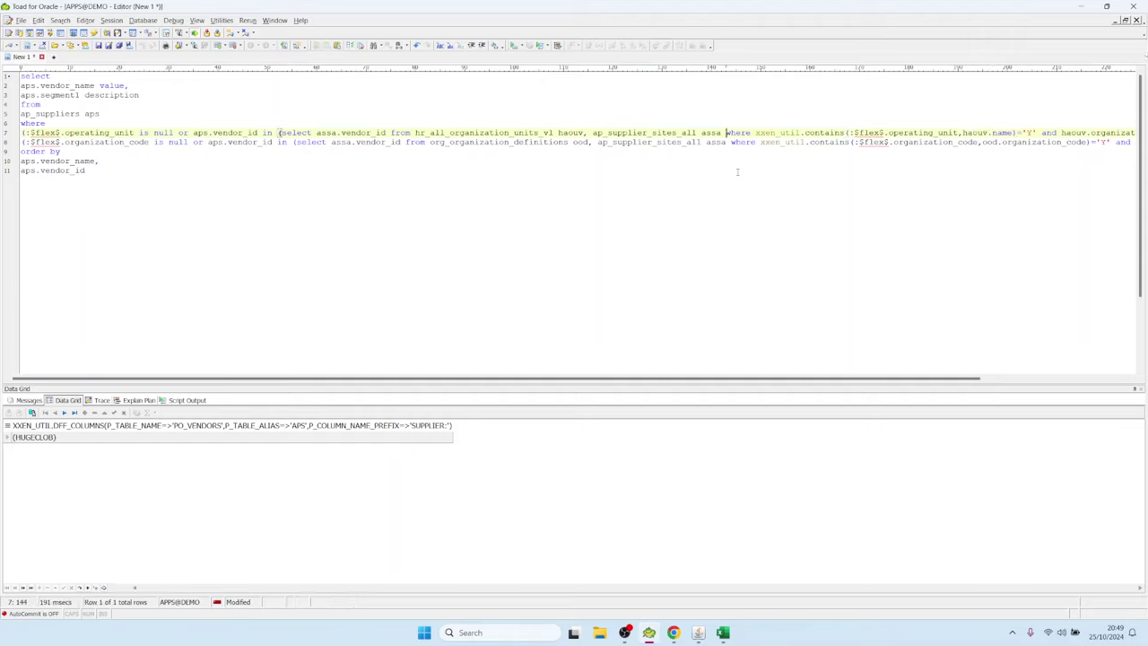
key("ctrl+v")
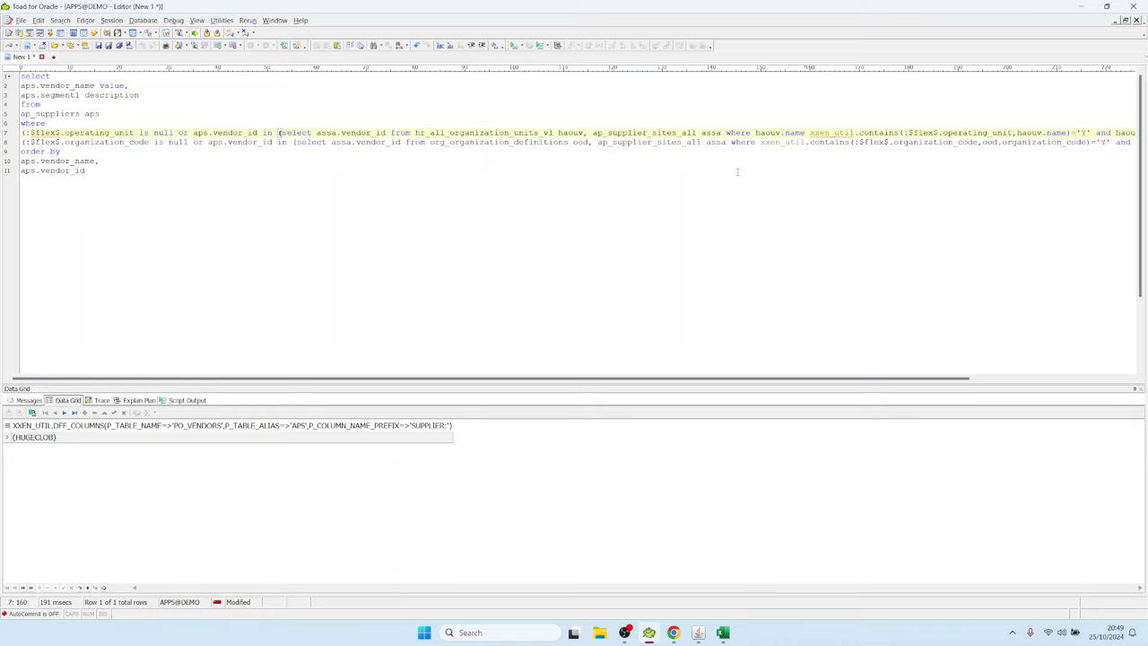
type("=")
Step: Remove the xxen_util.contains wrapper and its ,haouv.name)='Y' ending, leaving haouv.name=:$flex$.operating_unit as the condition
key("shift+ctrl+Right")
key("shift+ctrl+Right")
key("shift+ctrl+Right")
key("shift+ctrl+Right")
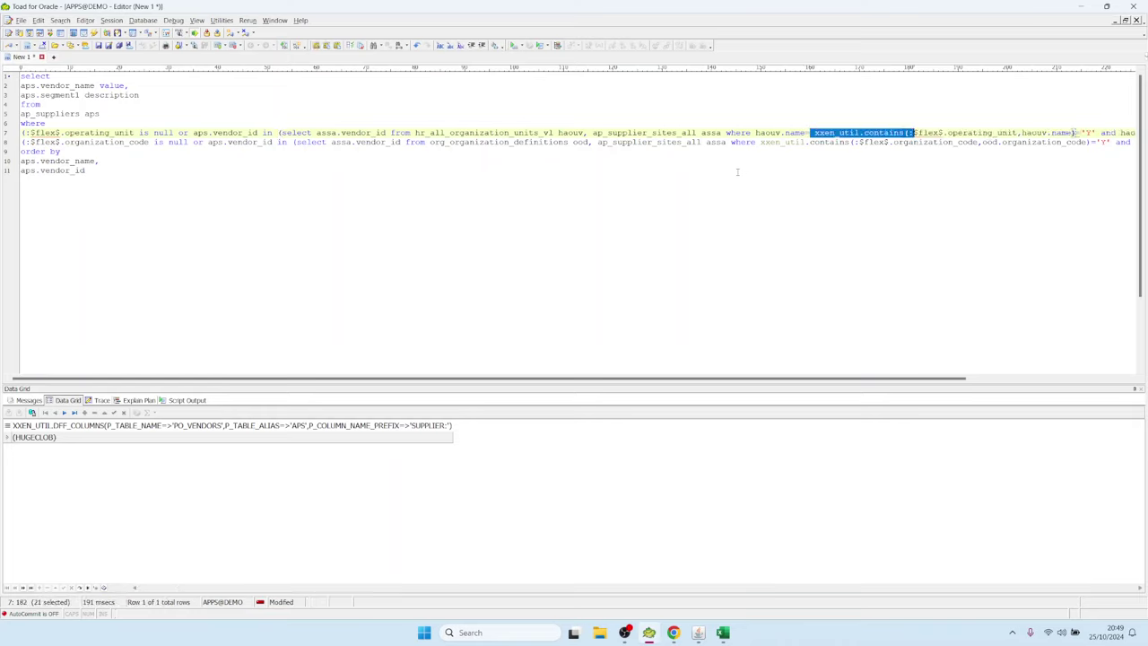
key("Delete")
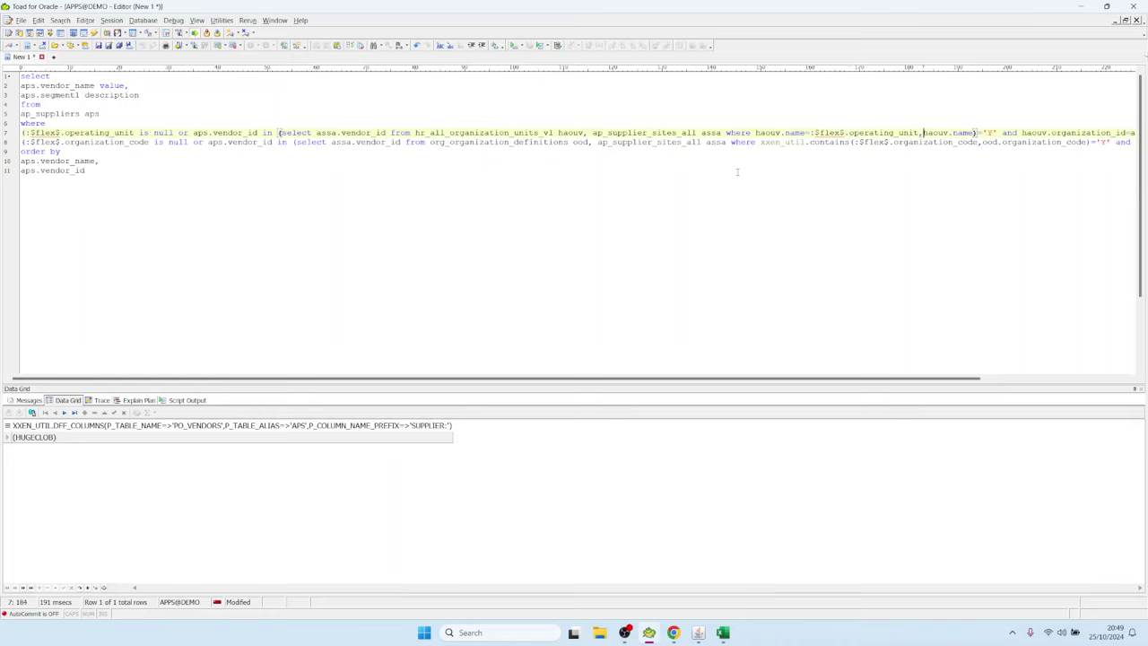
key("shift+ctrl+Right")
key("shift+ctrl+Right")
key("shift+ctrl+Right")
key("shift+ctrl+Right")
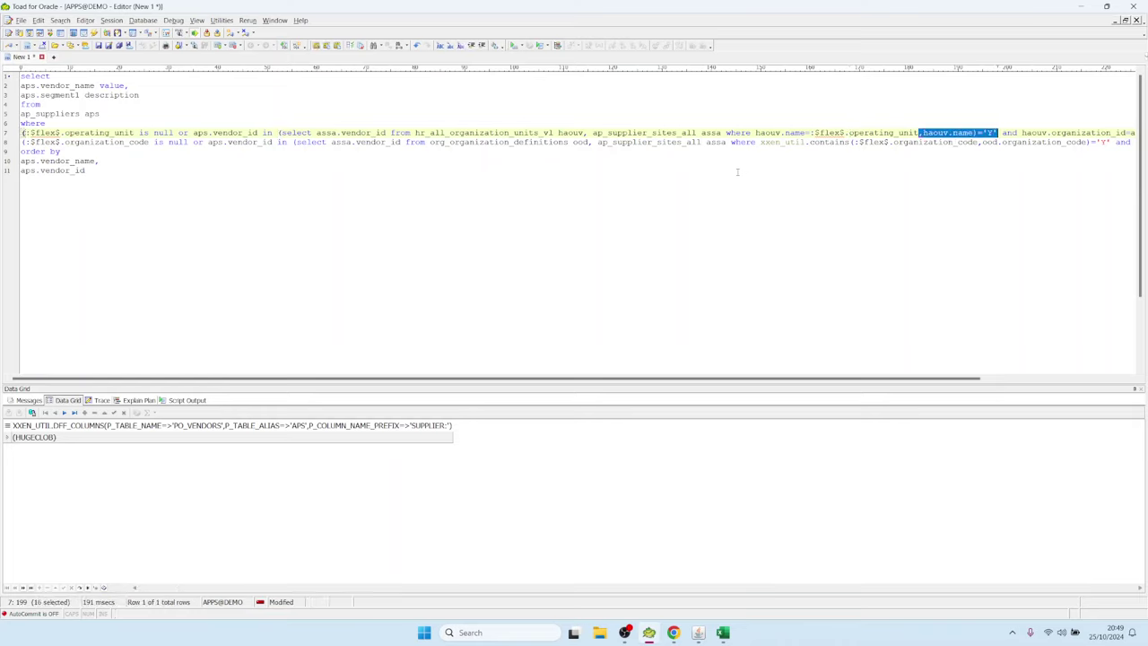
key("Delete")
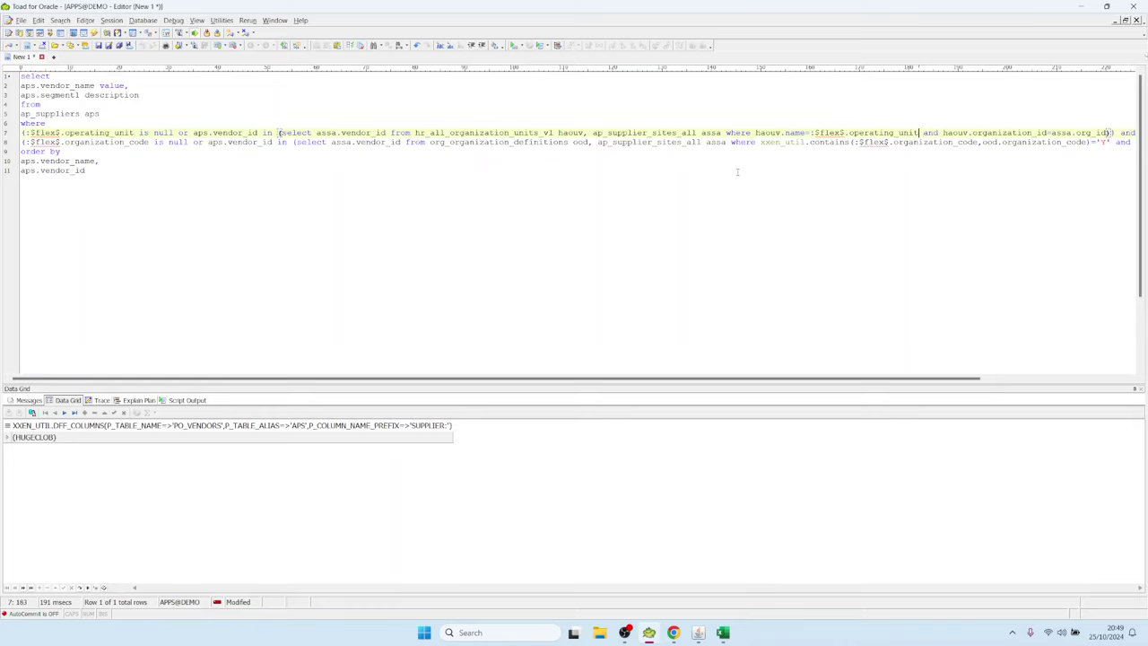
Step: Highlight the :$flex$.operating_unit bind in the simplified operating unit condition
key("shift+ctrl+Left")
key("shift+ctrl+Left")
key("shift+ctrl+Left")
key("shift+ctrl+Right")
key("shift+Left")
key("shift+Left")
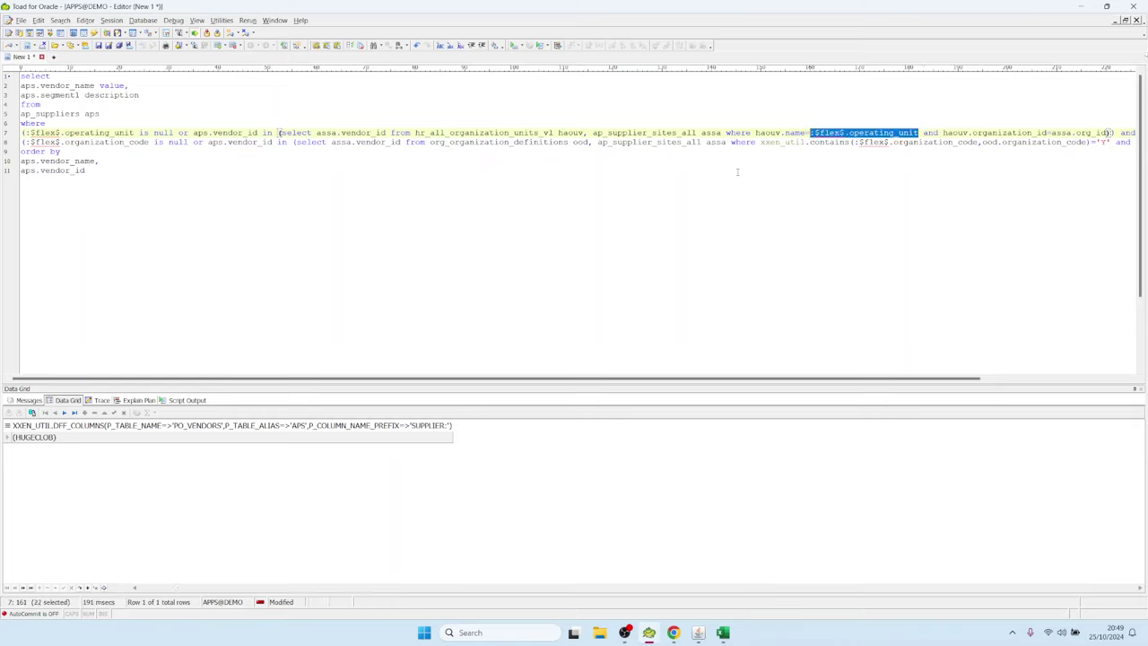
Step: Switch to Oracle Applications, close the custom LOV, and add Vision Services to Vision Operations as Operating Unit values in the run window
left_click(697, 632)
left_click(830, 169)
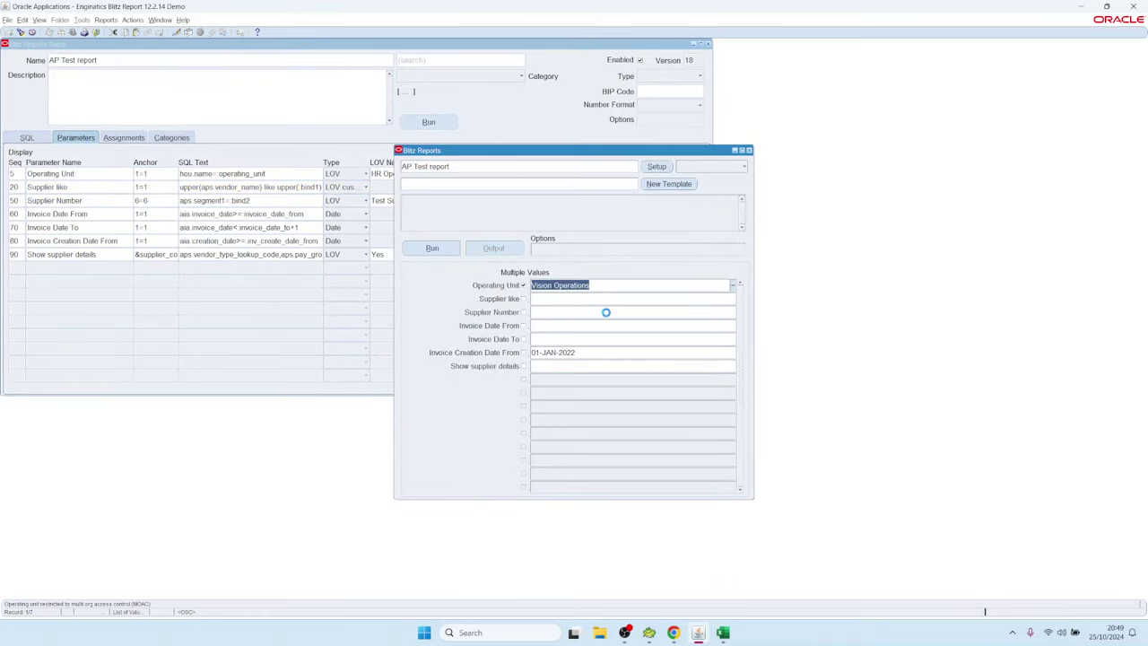
key("ctrl+l")
type("vision services")
key("Down")
key("Up")
key("Return")
left_click(581, 286)
left_click_drag(589, 285, 654, 276)
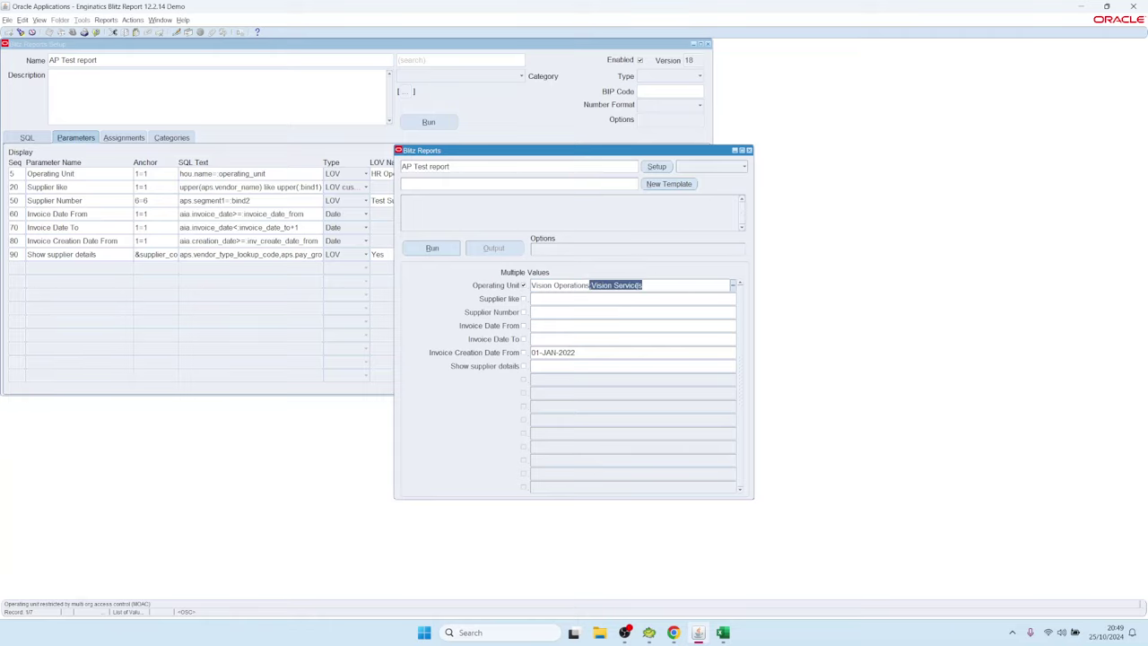
Step: Switch to Toad for Oracle and examine the haouv.name=:$flex$.operating_unit condition in the supplier query
left_click(649, 632)
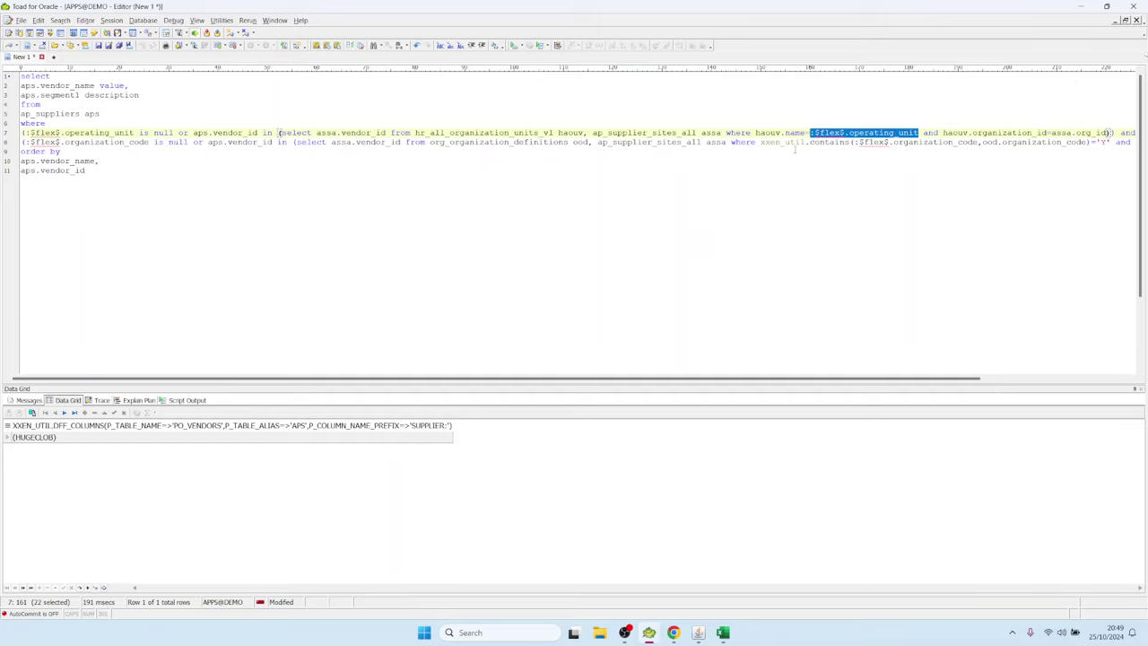
left_click_drag(755, 133, 922, 133)
left_click(805, 132)
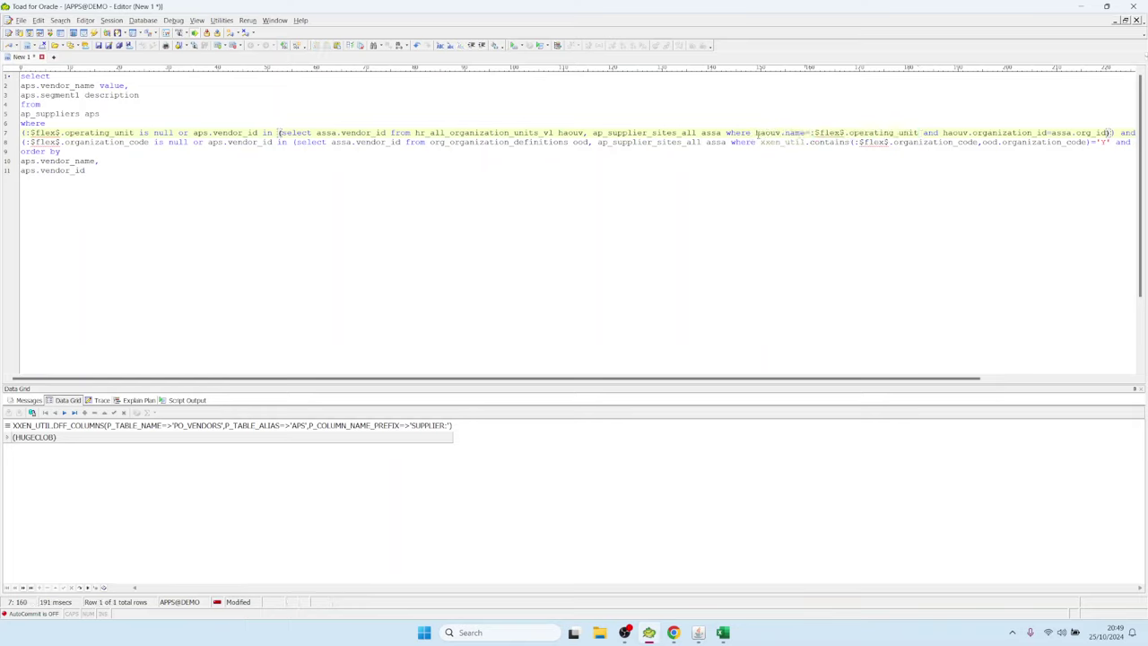
Step: Highlight the :$flex$.operating_unit bind, then examine the regexp_like expression in the xxen_util.contains function and close the package body
left_click_drag(756, 133, 919, 133)
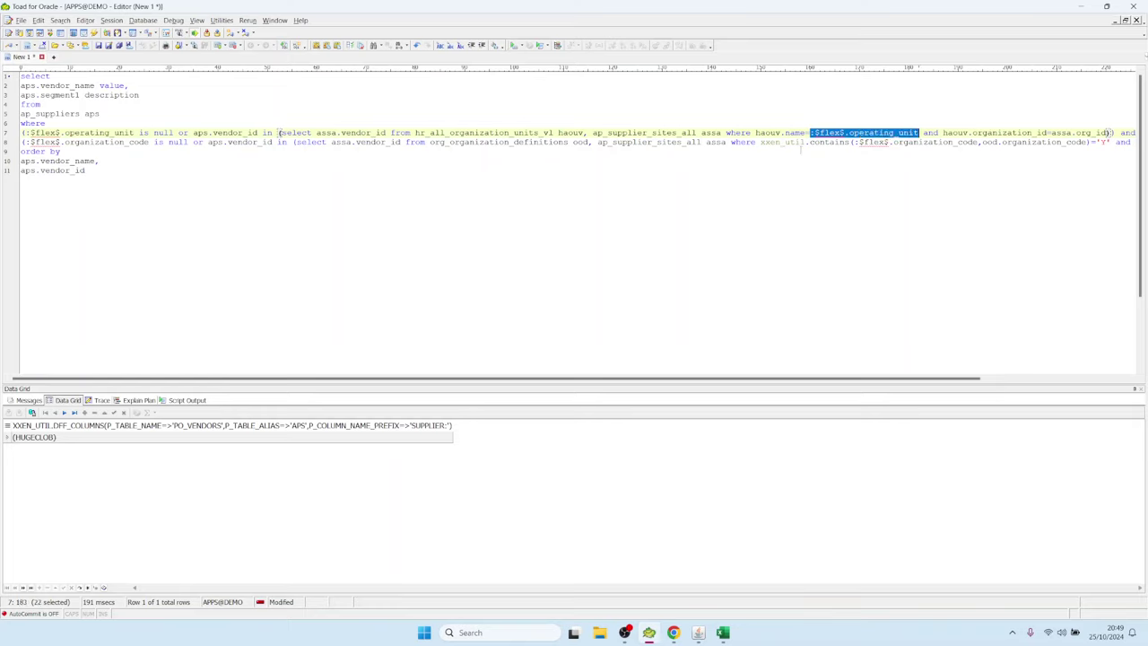
left_click(790, 142)
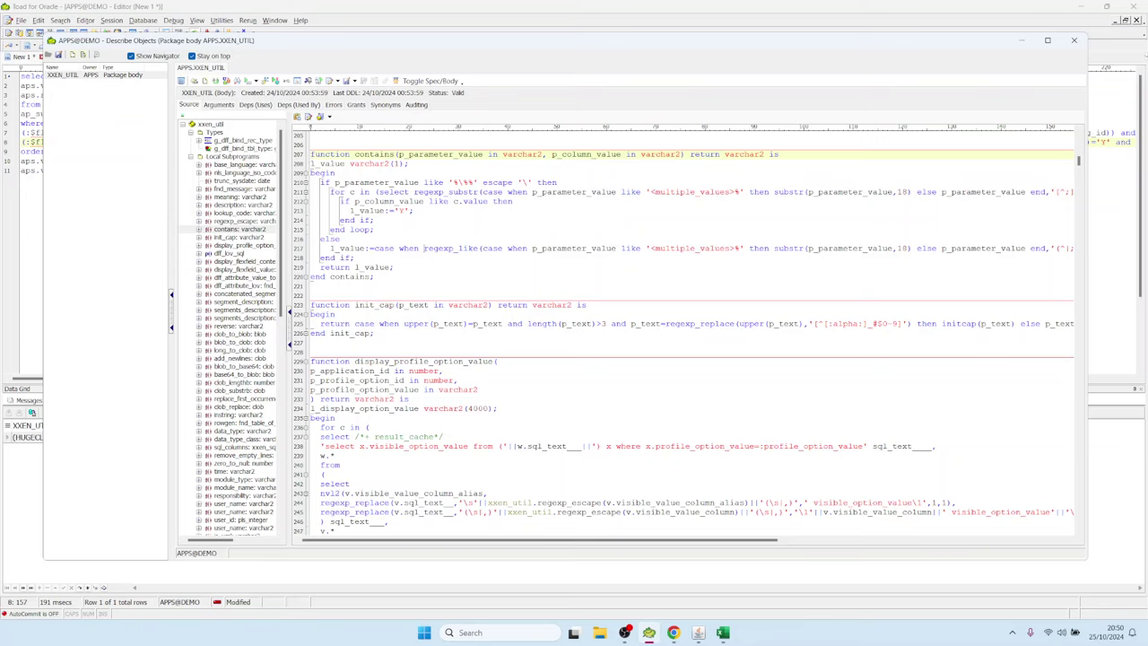
left_click_drag(423, 248, 513, 248)
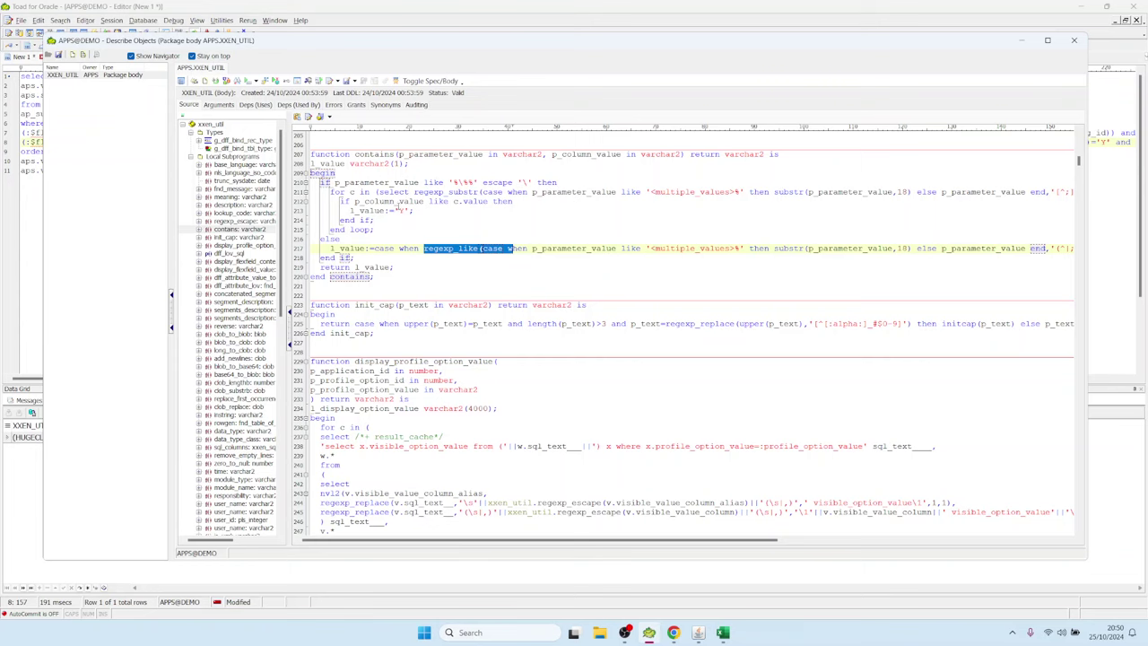
left_click(458, 218)
key("Escape")
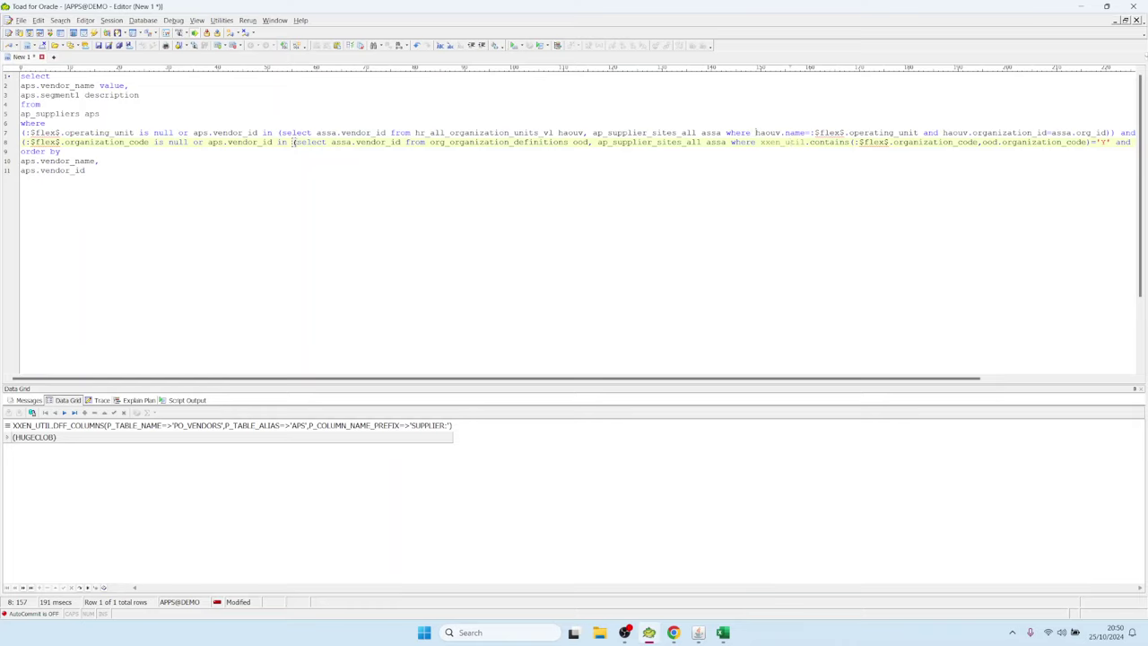
Step: Highlight haouv.name and compare it with the xxen_util.contains condition on organization_code in the supplier query
double_click(780, 133)
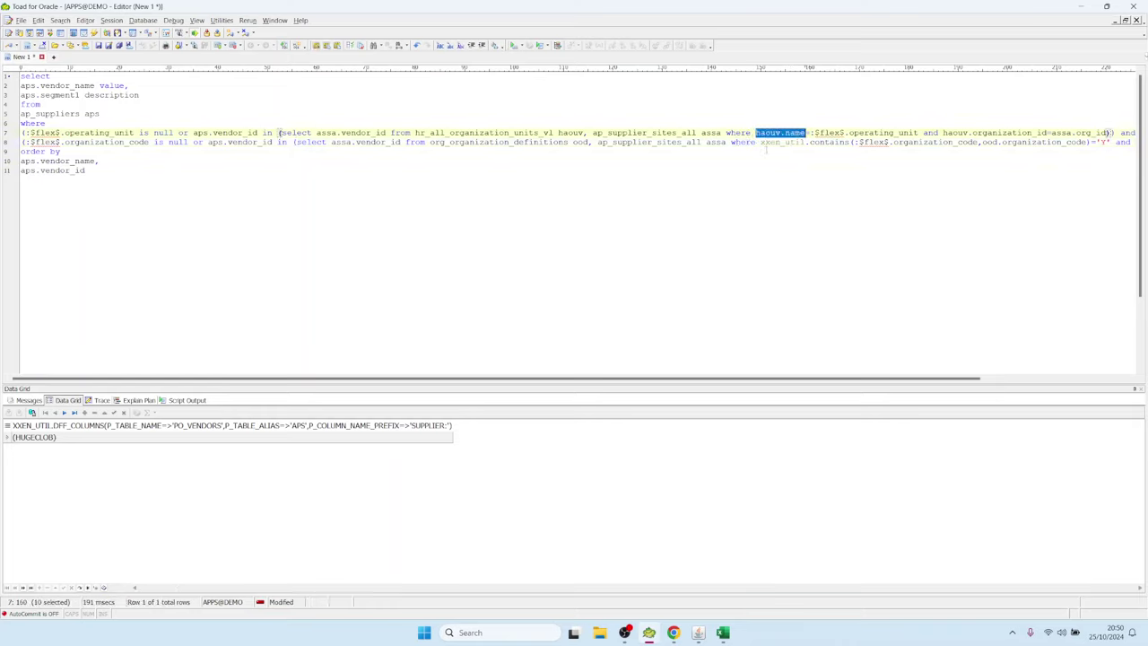
left_click_drag(761, 142, 845, 142)
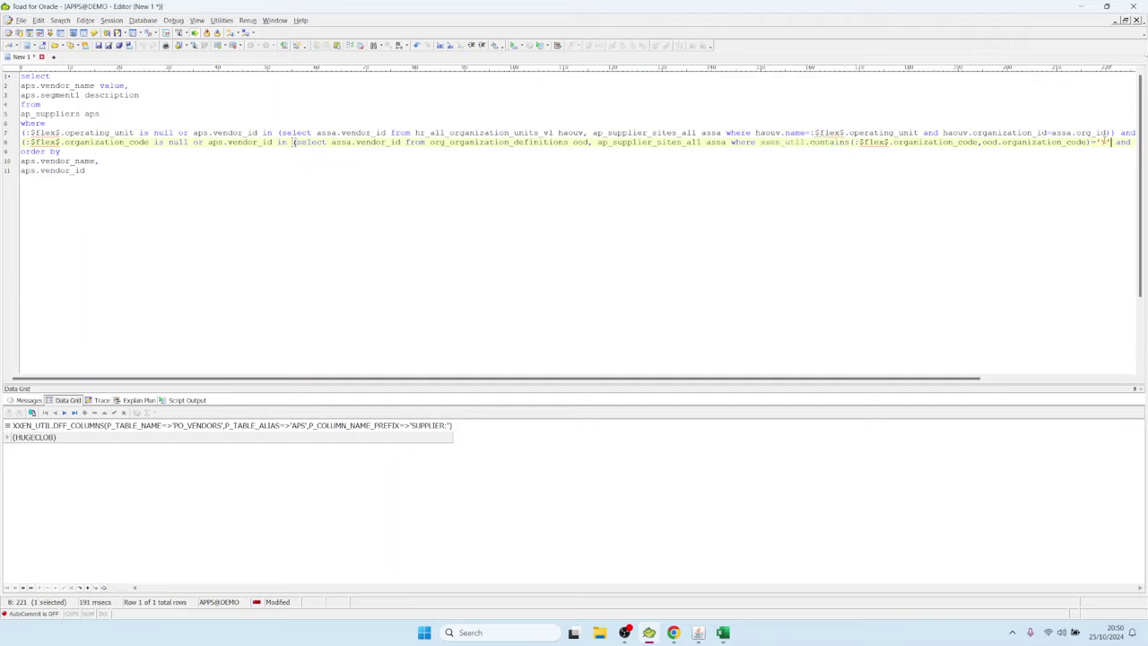
left_click_drag(1110, 142, 772, 141)
left_click(726, 133)
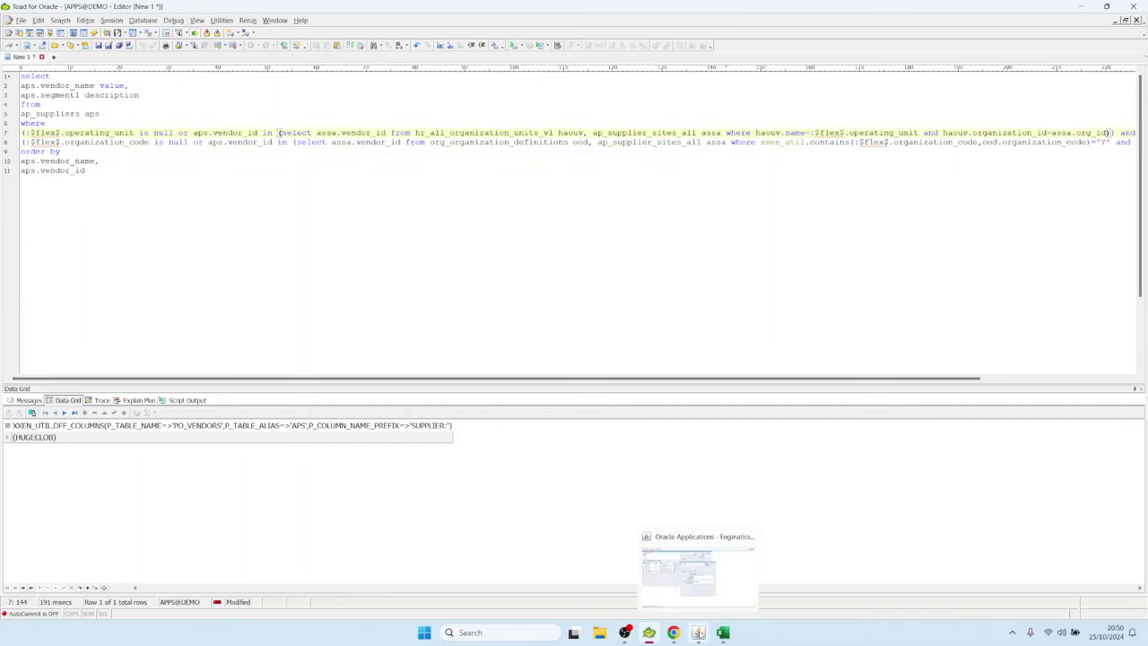
Step: Switch to Oracle Applications, return to the AP Test report setup, and examine the full default value expression of the Invoice Date To parameter
left_click(697, 632)
left_click(664, 168)
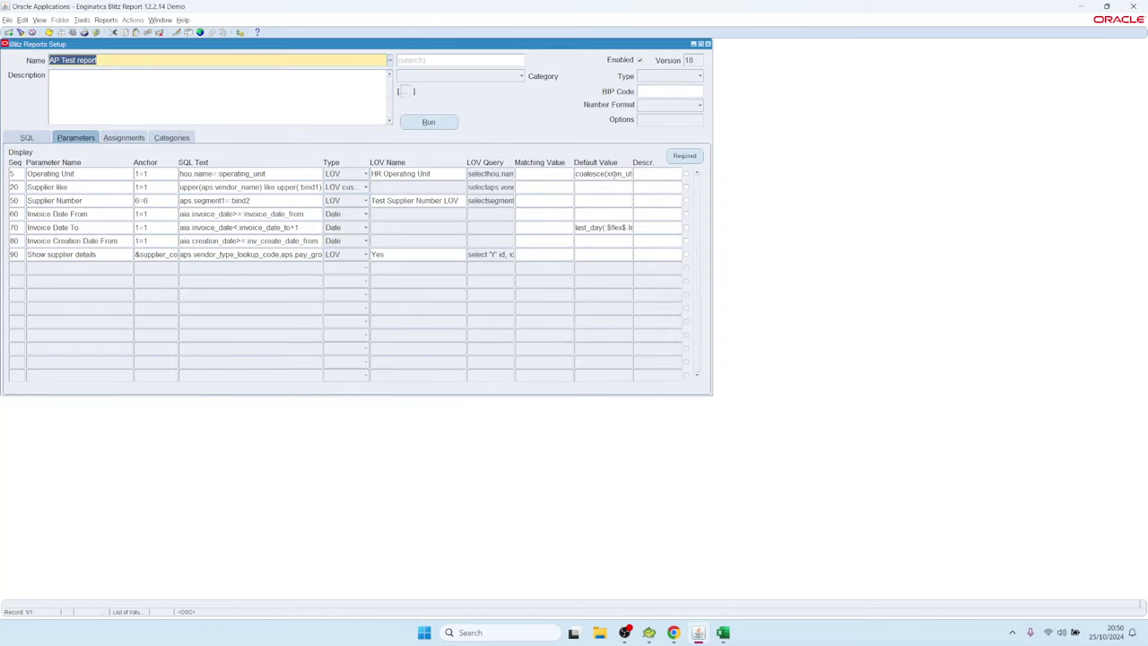
left_click(616, 174)
left_click(603, 227)
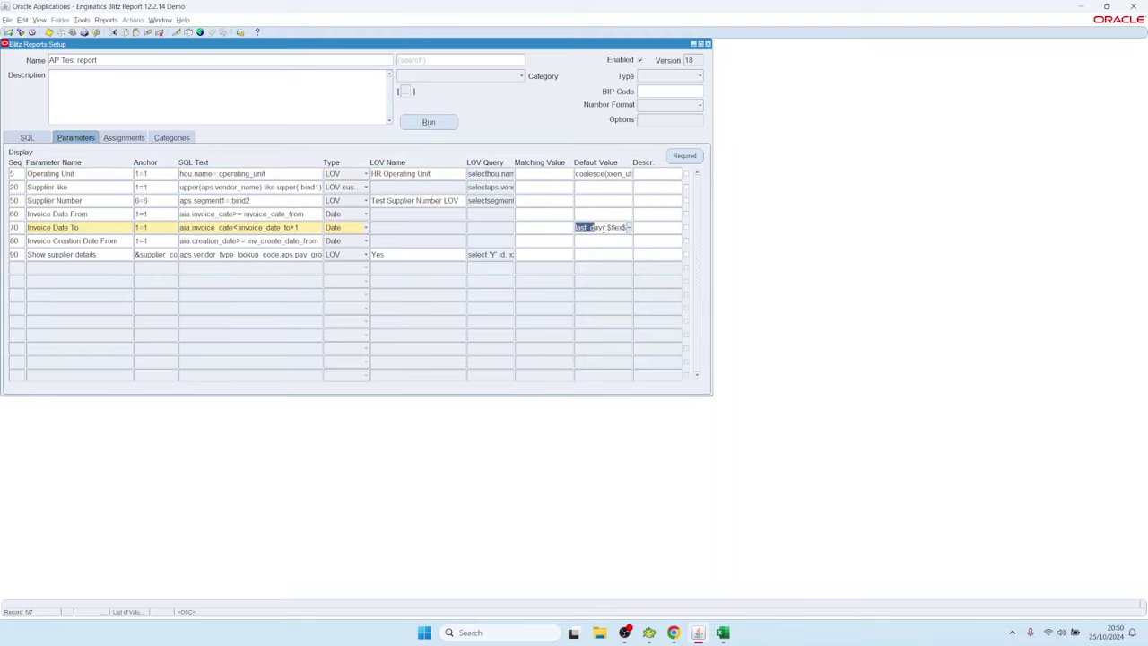
left_click(604, 228)
key("ctrl+e")
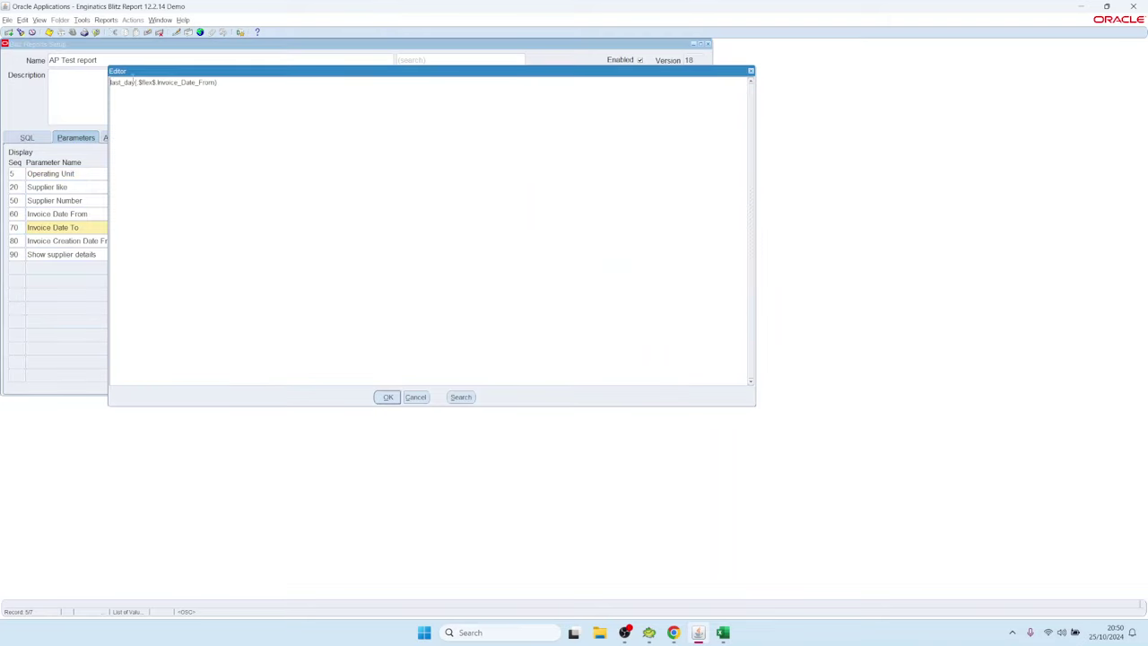
left_click_drag(158, 75, 433, 297)
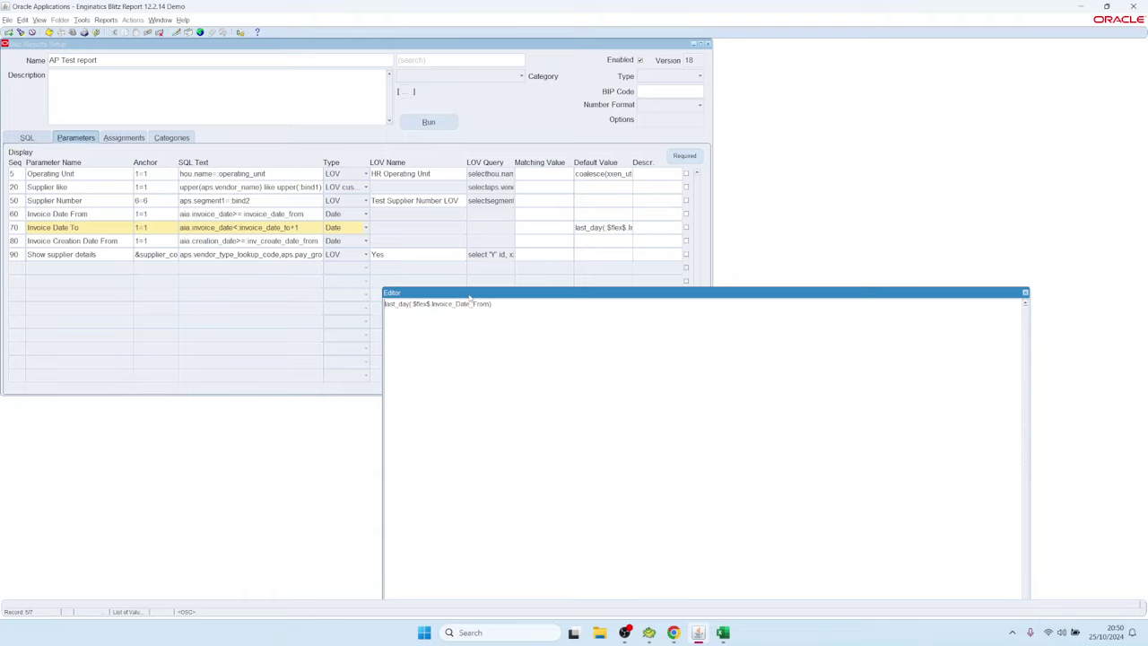
left_click_drag(473, 295, 494, 275)
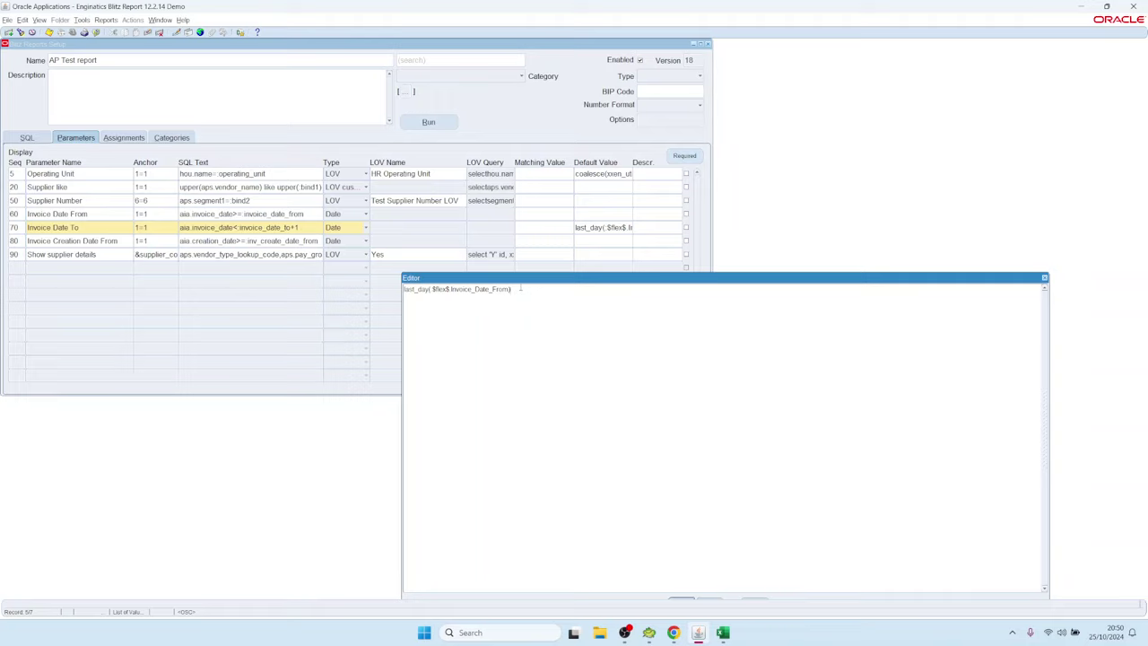
left_click_drag(520, 288, 353, 278)
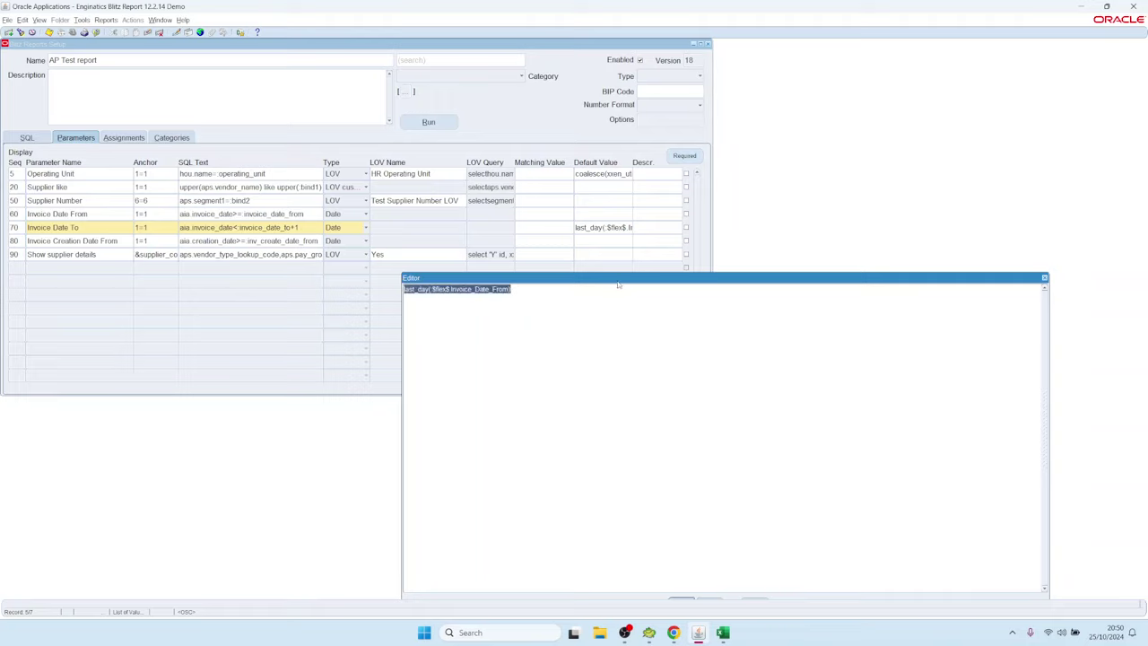
left_click_drag(619, 284, 603, 157)
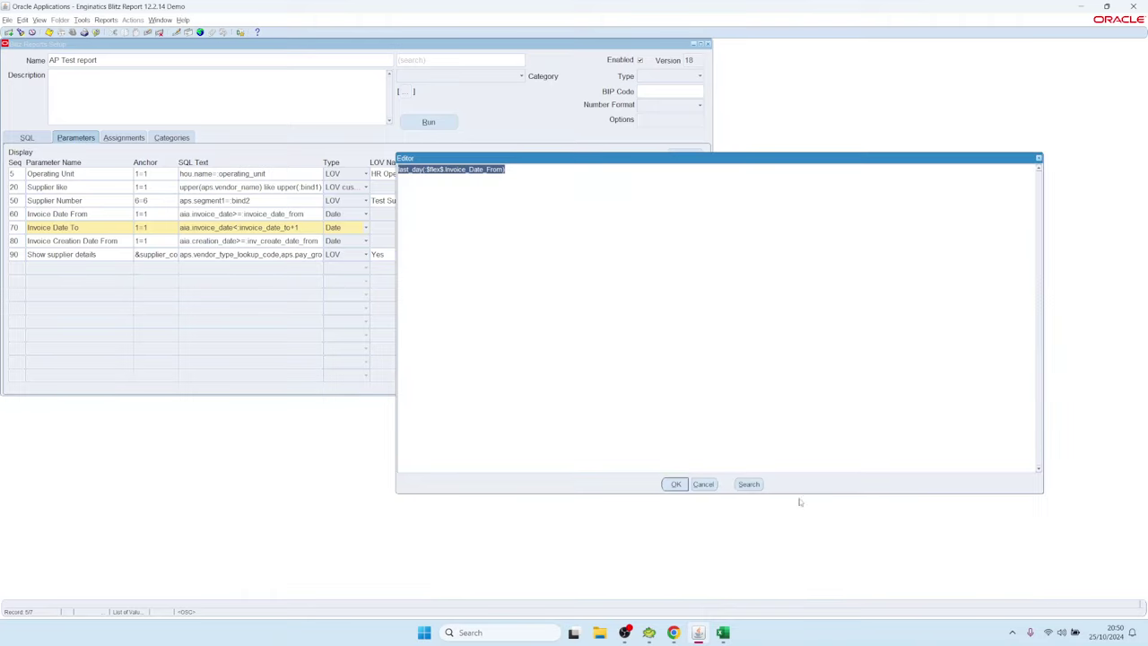
left_click(676, 485)
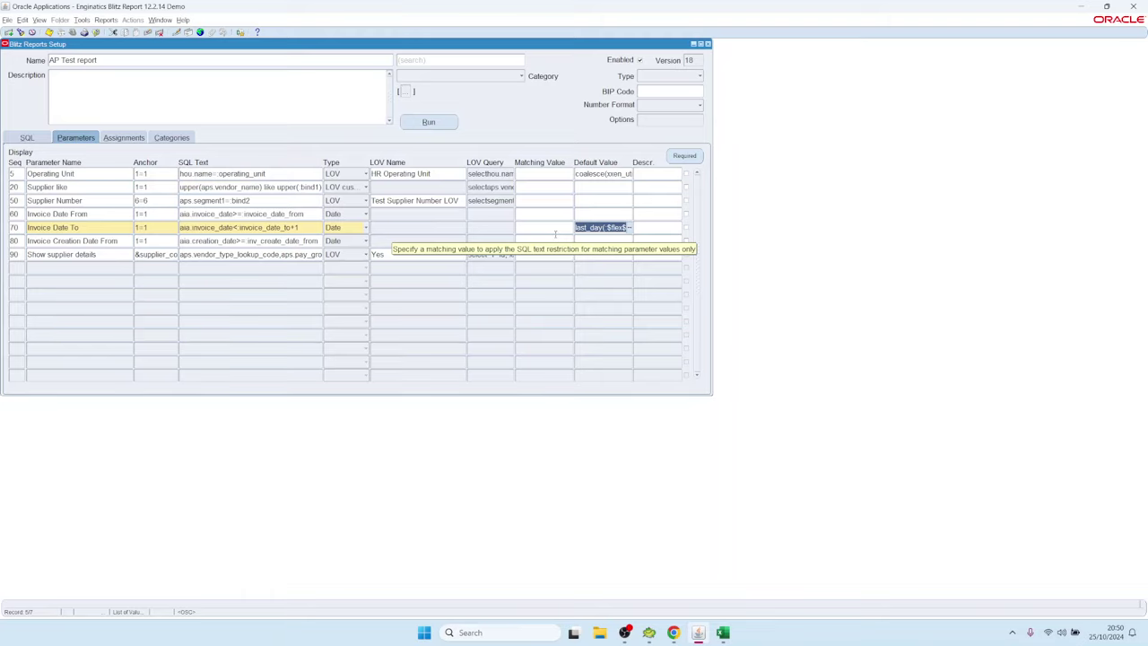
Step: Open the run window for AP Test report and set Invoice Date From to 01-SEP-2024
left_click(430, 123)
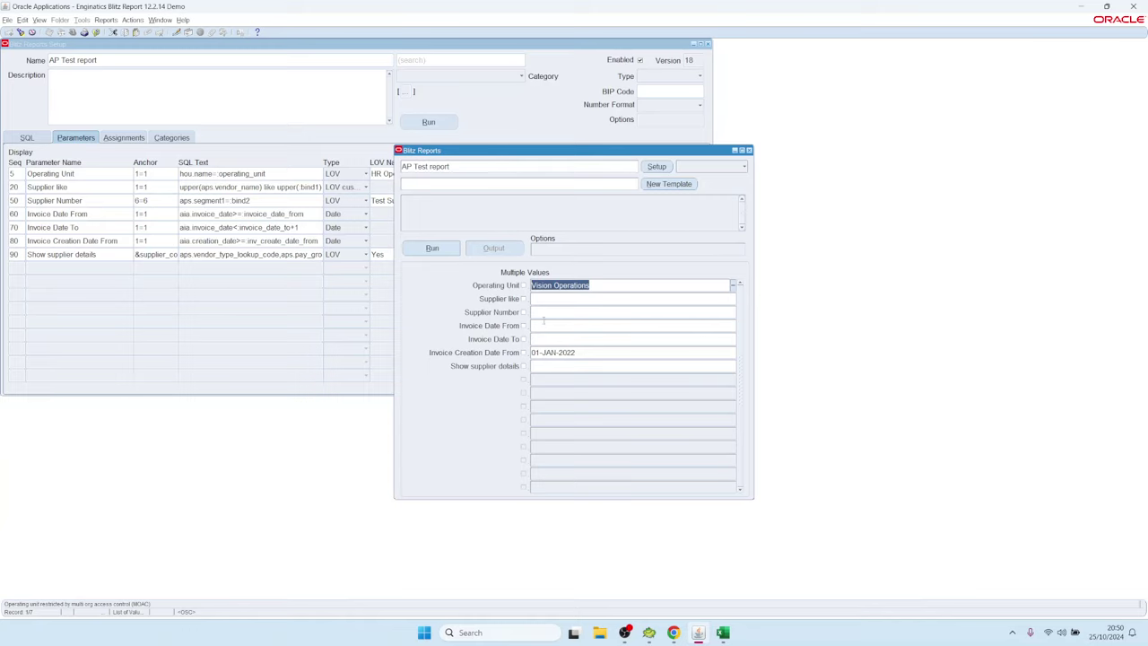
double_click(547, 326)
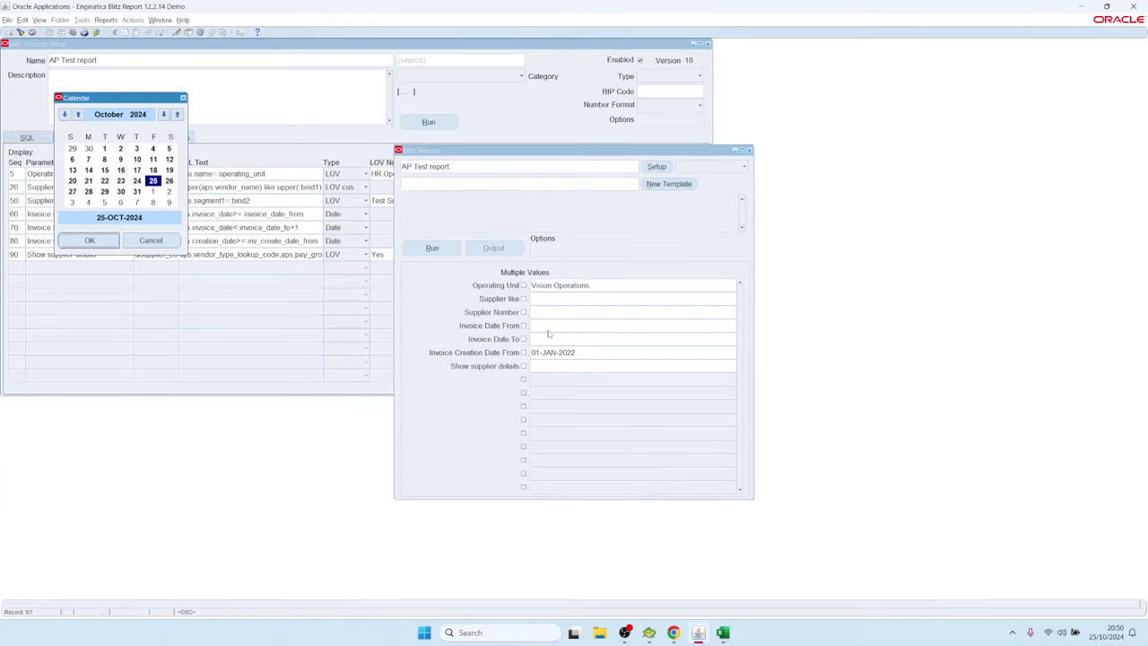
key("Page_Up")
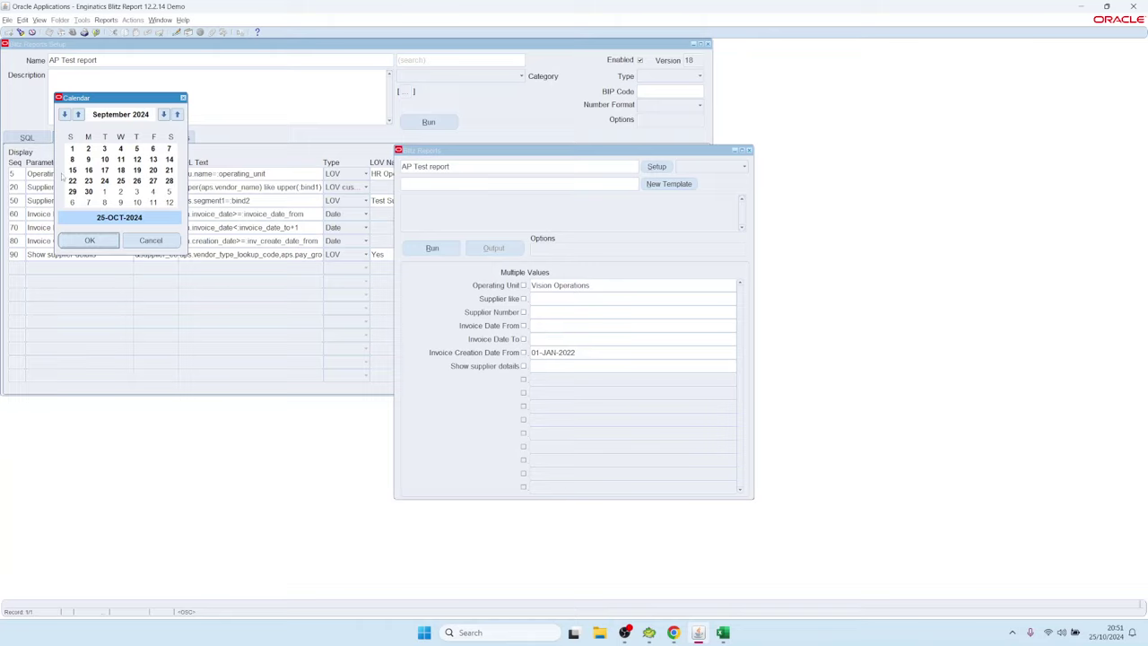
left_click(72, 148)
left_click(117, 240)
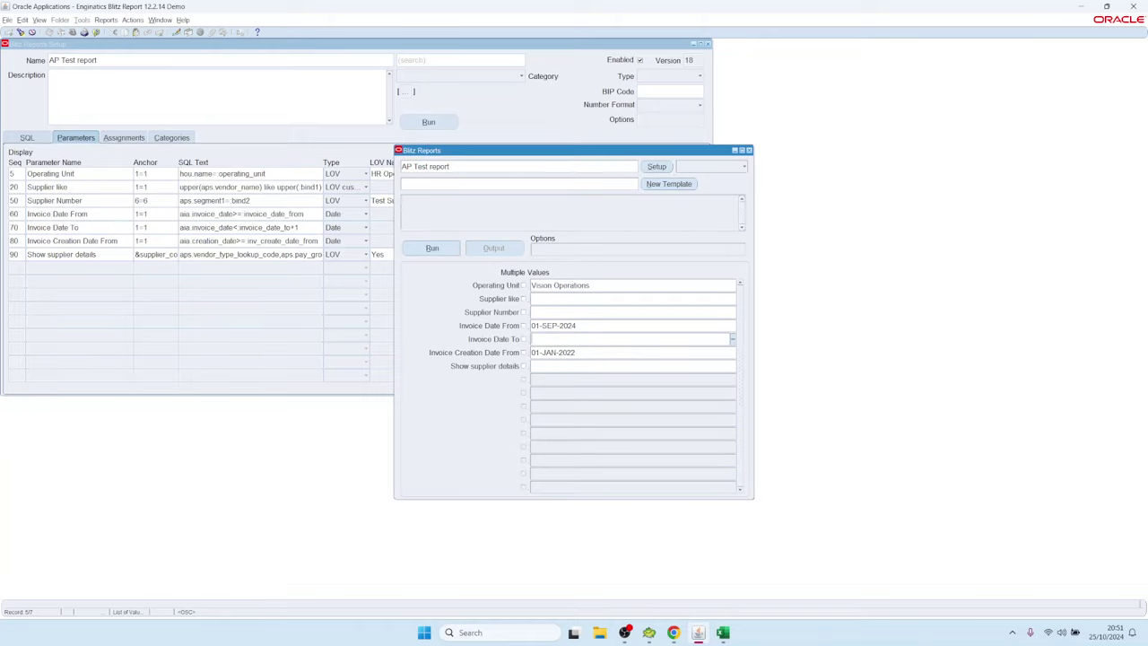
Step: Return to the report setup and set the Invoice Date To default value to last_day(:$flex$.invoice_date_from)
left_click(656, 166)
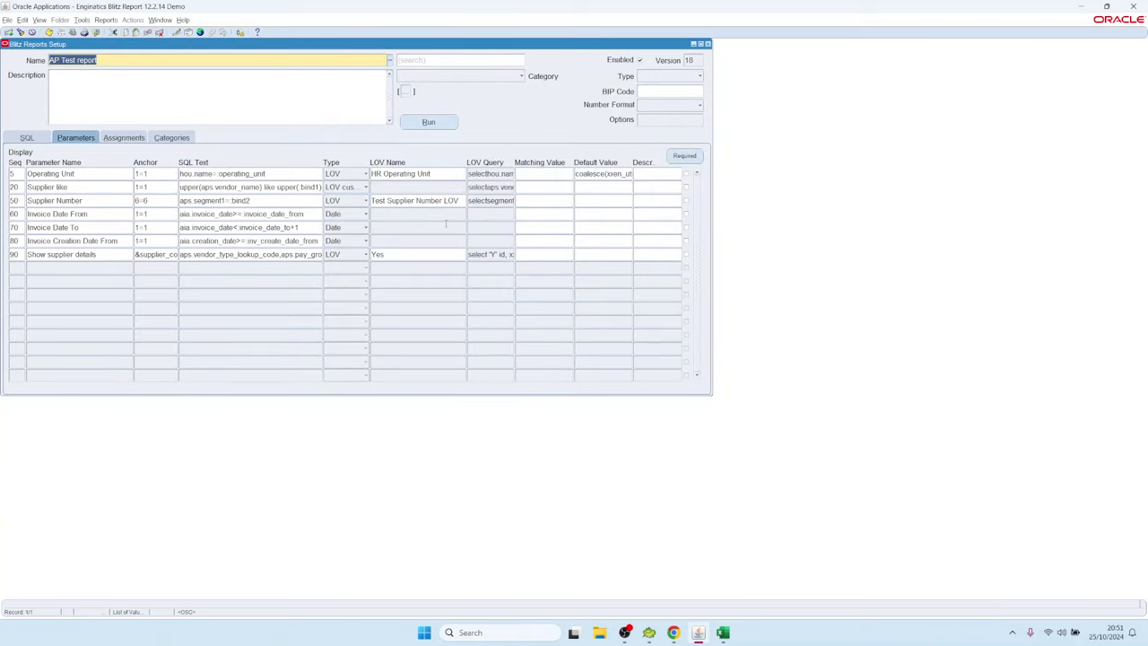
left_click(83, 226)
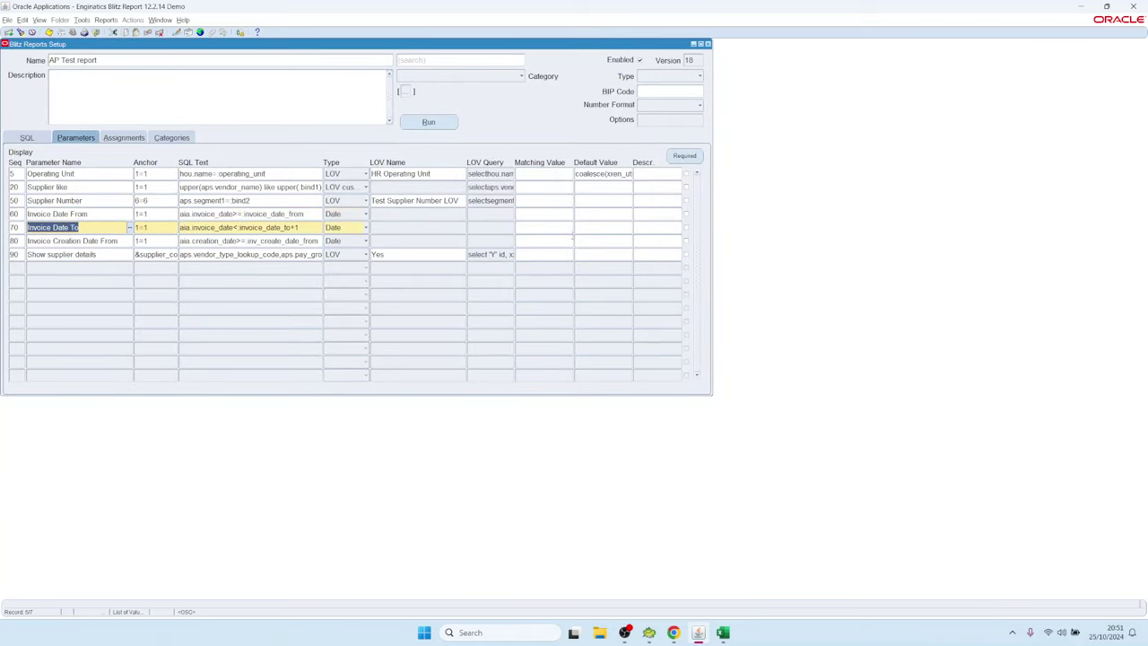
left_click(598, 230)
left_click(619, 214)
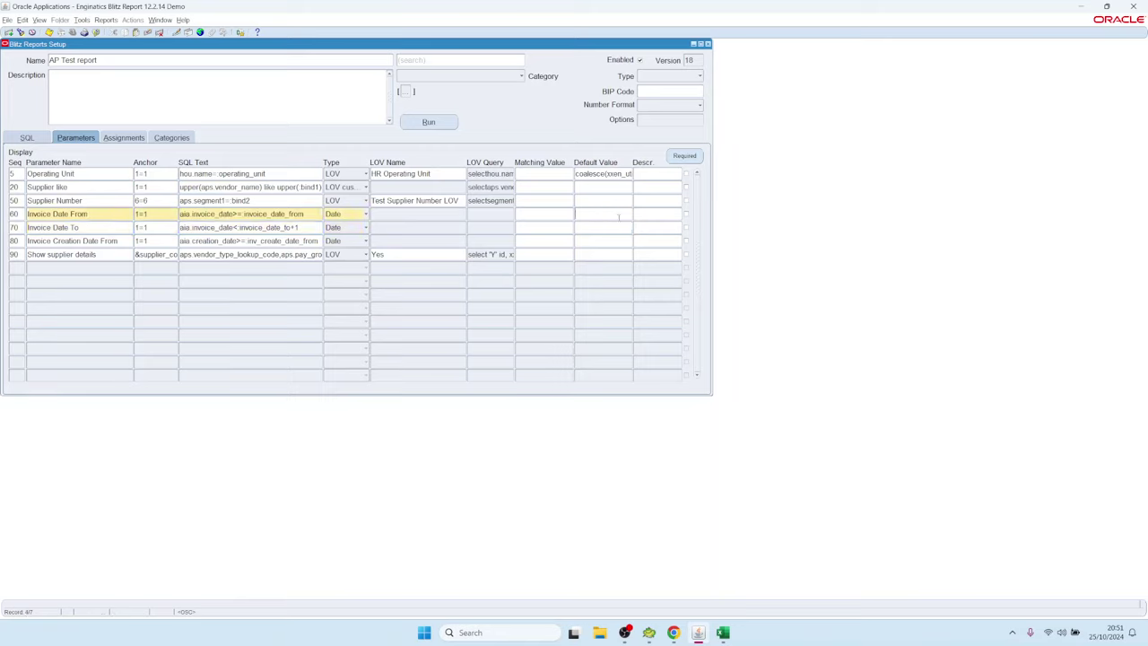
left_click(624, 228)
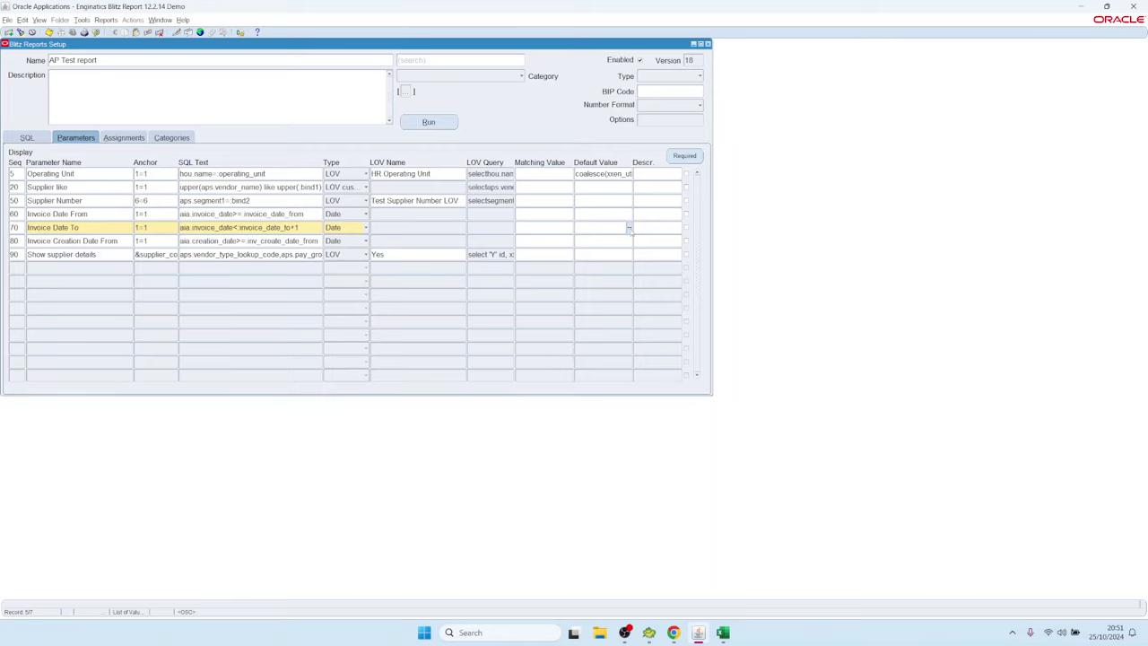
key("ctrl+v")
key("ctrl+e")
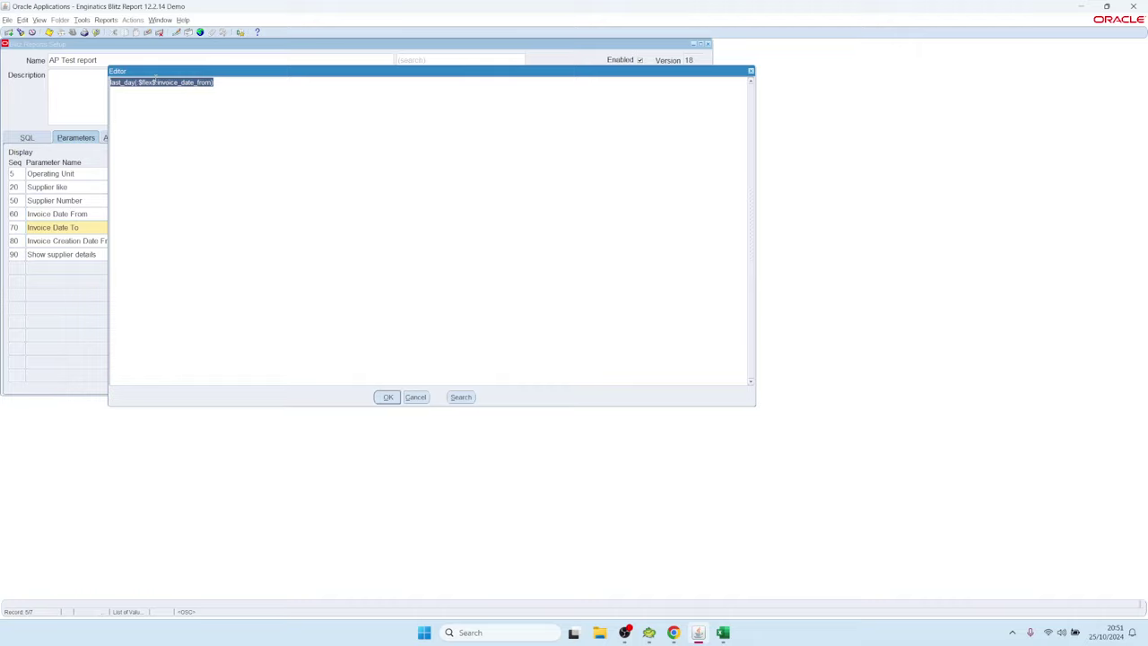
left_click(156, 82)
left_click_drag(166, 71, 301, 130)
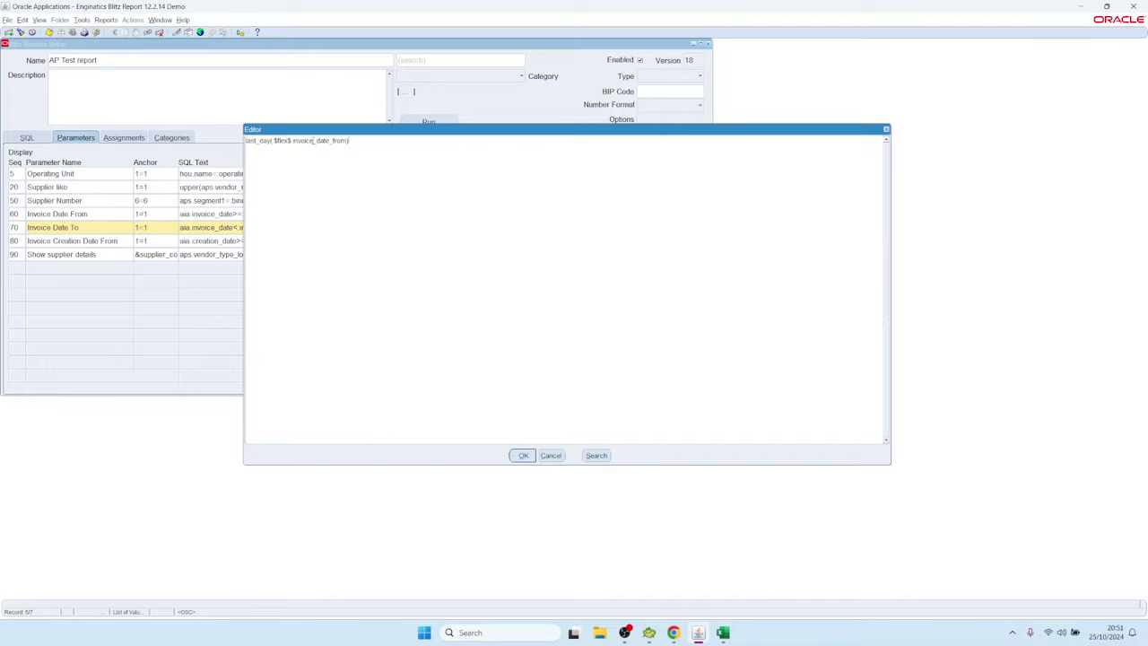
left_click_drag(313, 140, 338, 140)
left_click(524, 455)
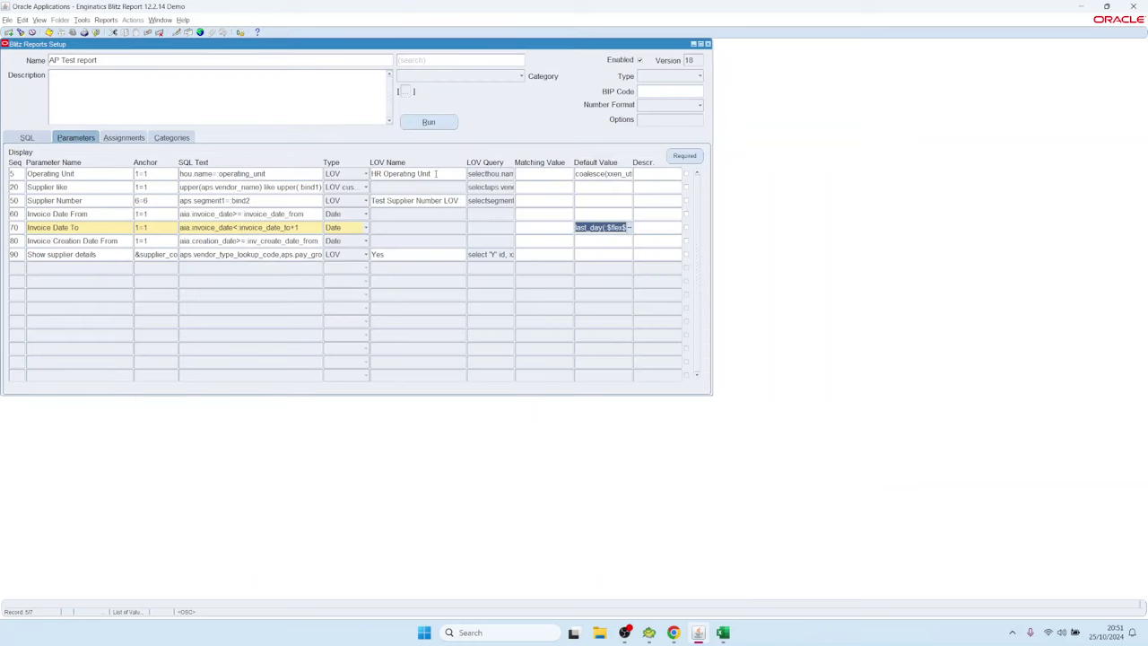
Step: Open the custom LOV query of the Supplier like parameter, highlight its operating_unit bind, and save and close the query
left_click(100, 173)
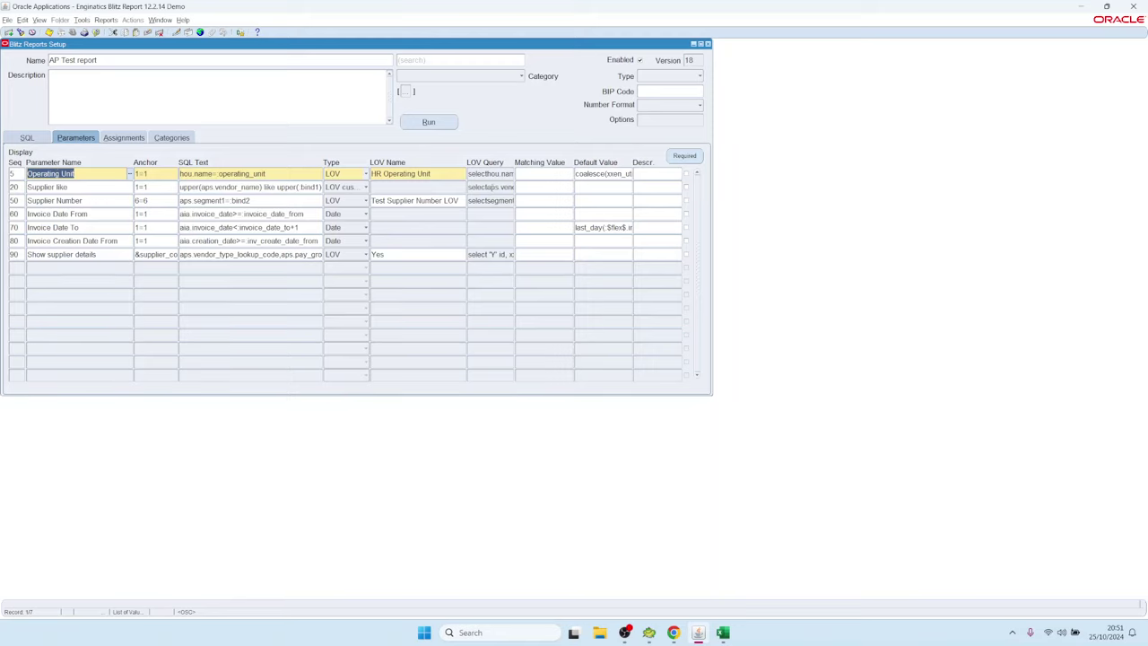
double_click(492, 186)
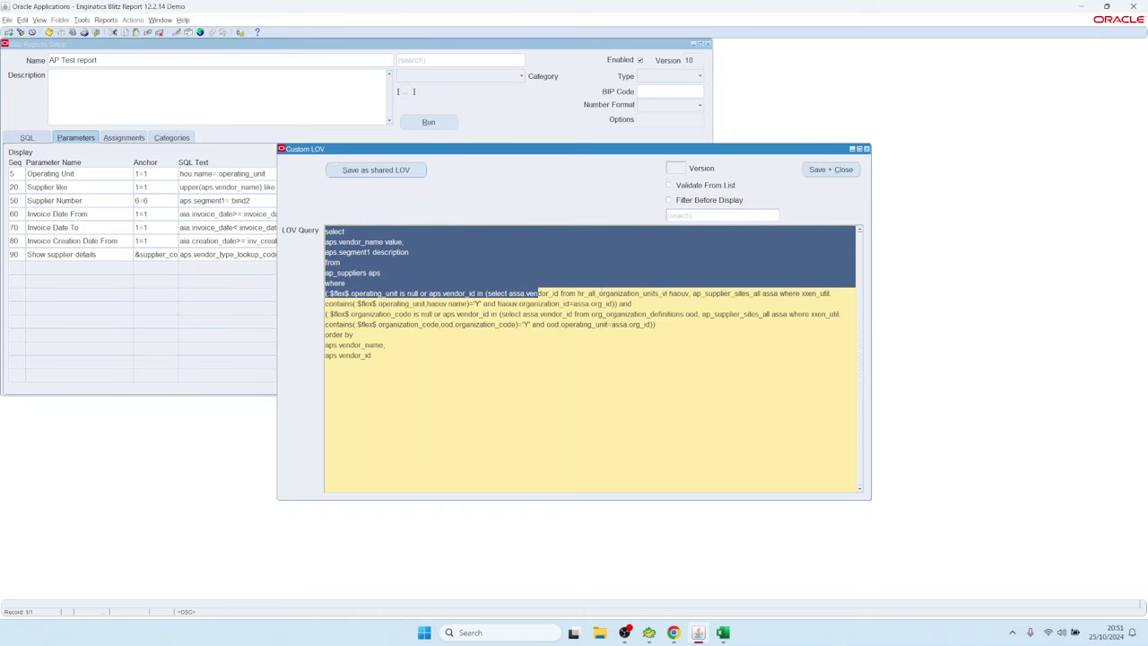
left_click(506, 292)
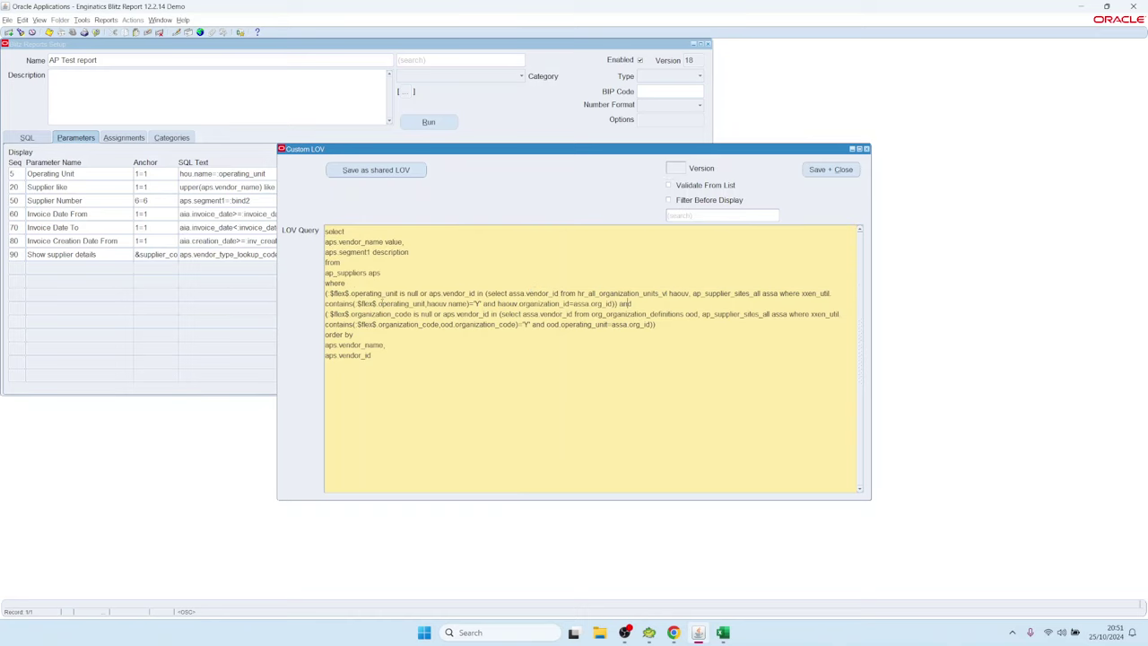
left_click_drag(378, 303, 425, 304)
left_click(833, 170)
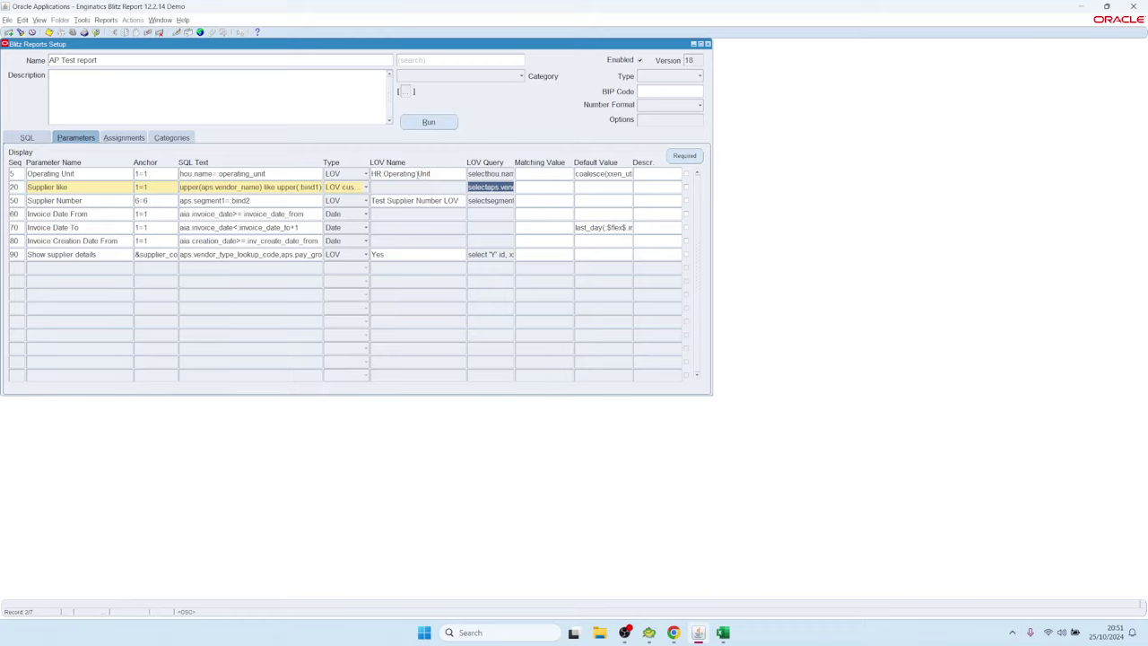
Step: Review the Operating Unit parameter's name and LOV name, and the default value of Invoice Date To
left_click(396, 173)
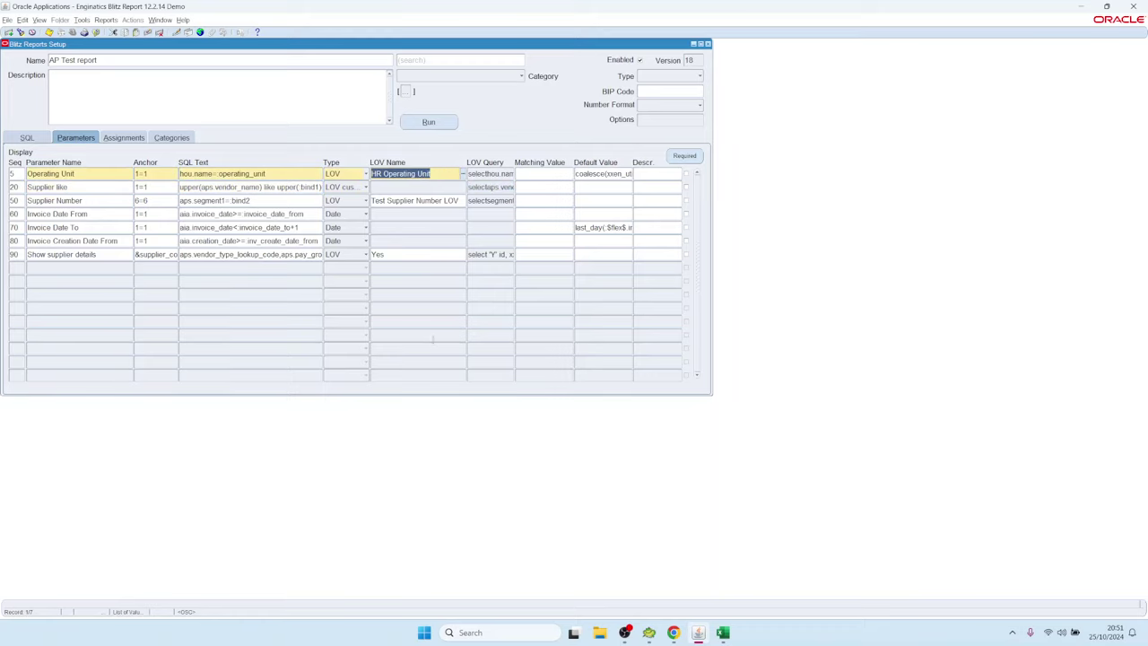
left_click(71, 173)
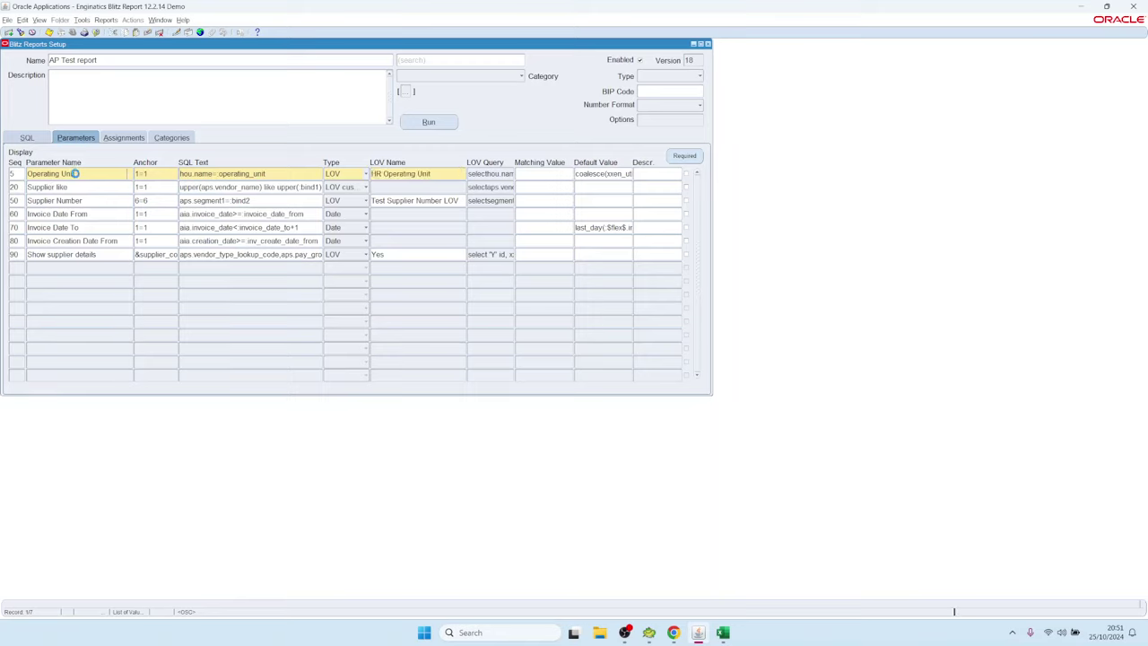
left_click(448, 176)
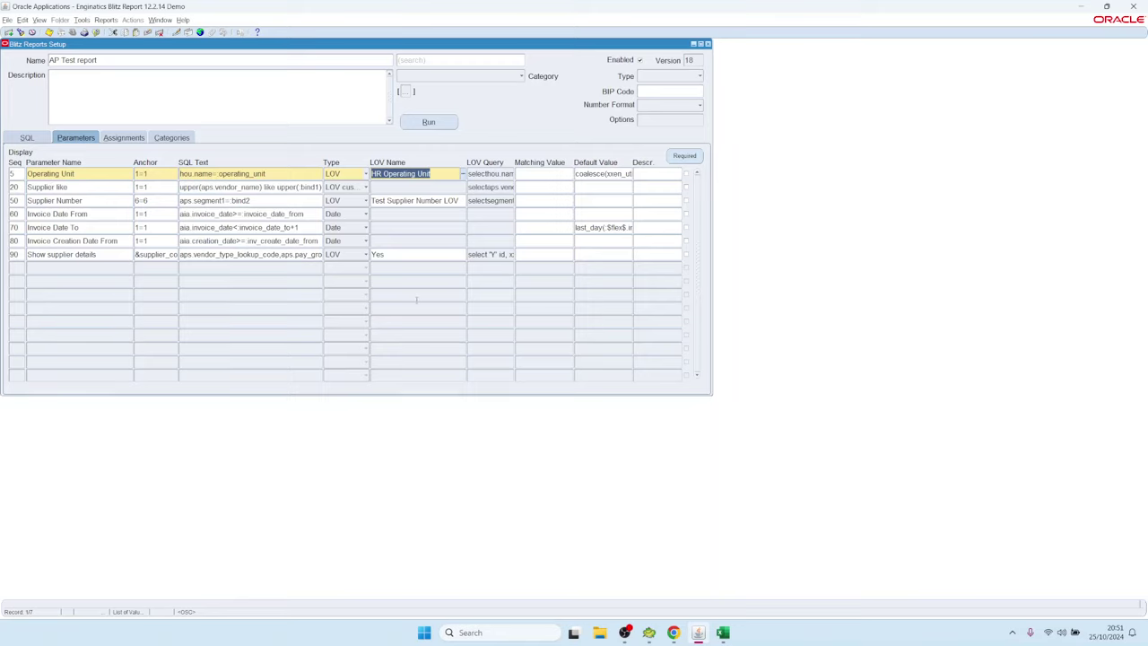
left_click(596, 226)
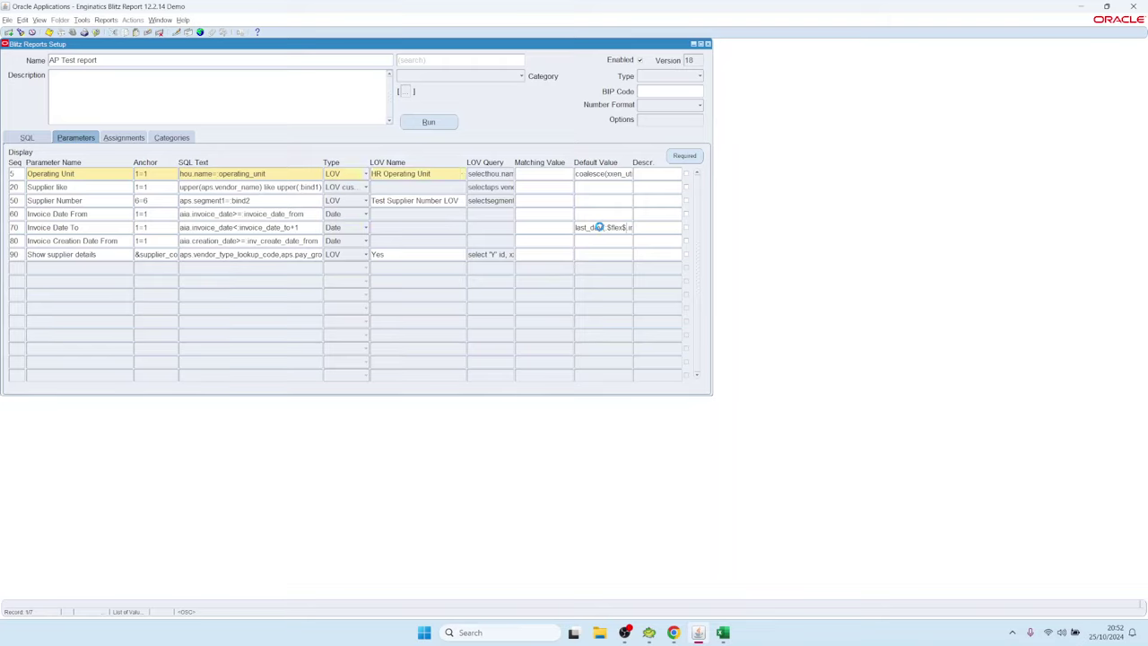
left_click(601, 228)
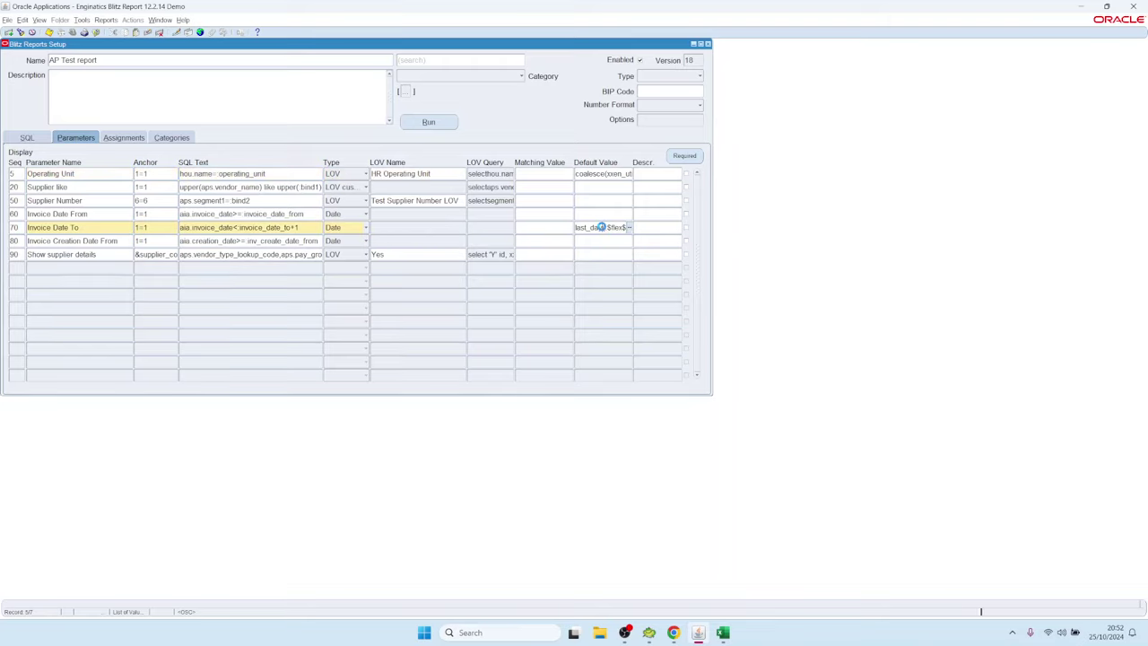
Step: Open the Invoice Date To default value for editing and wrap its last_day expression in a select … from dual statement
double_click(603, 227)
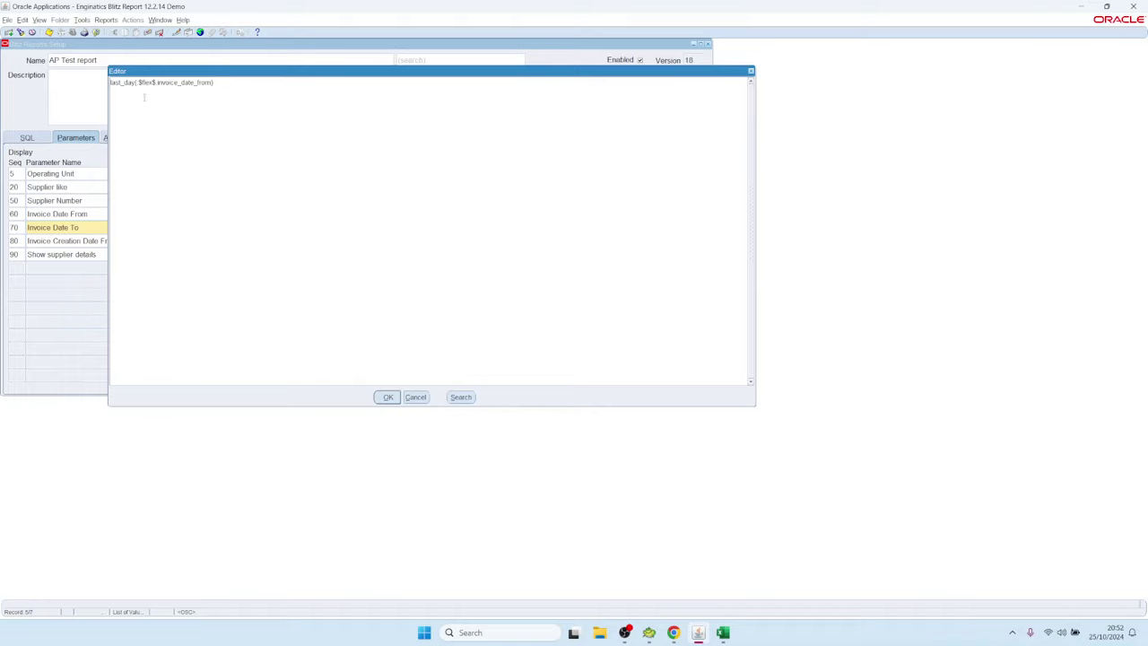
key("Home")
type("select ")
type(" from dual")
key("ctrl+shift+Left")
key("ctrl+shift+Left")
key("ctrl+shift+Left")
key("ctrl+shift+Left")
key("ctrl+shift+Left")
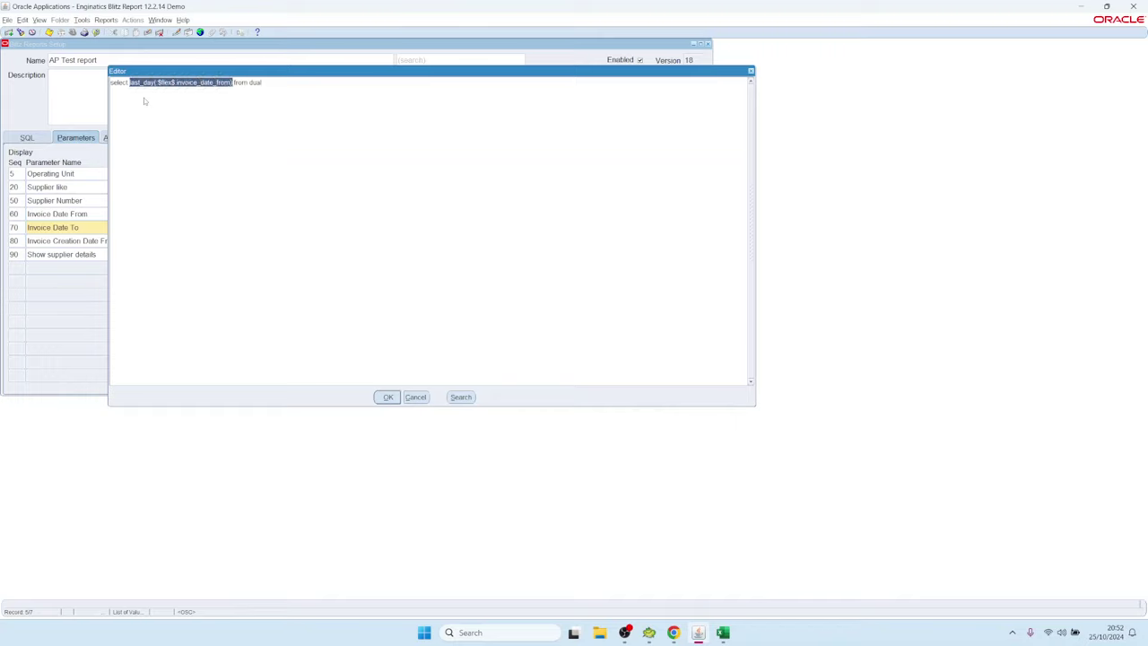
Step: Remove the select … from dual wrapping from the Invoice Date To default value and confirm the plain last_day expression
key("End")
key("ctrl+shift+Left")
key("ctrl+shift+Left")
key("ctrl+shift+Left")
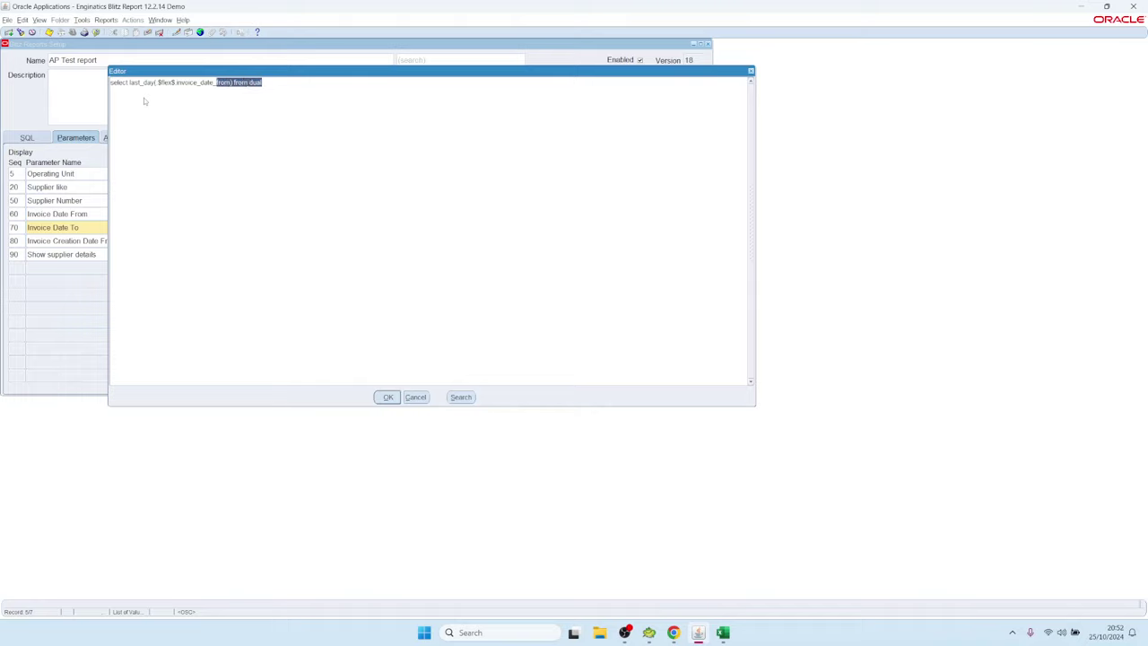
key("shift+Right")
key("shift+Right")
key("shift+Right")
key("Delete")
key("Delete")
left_click(388, 396)
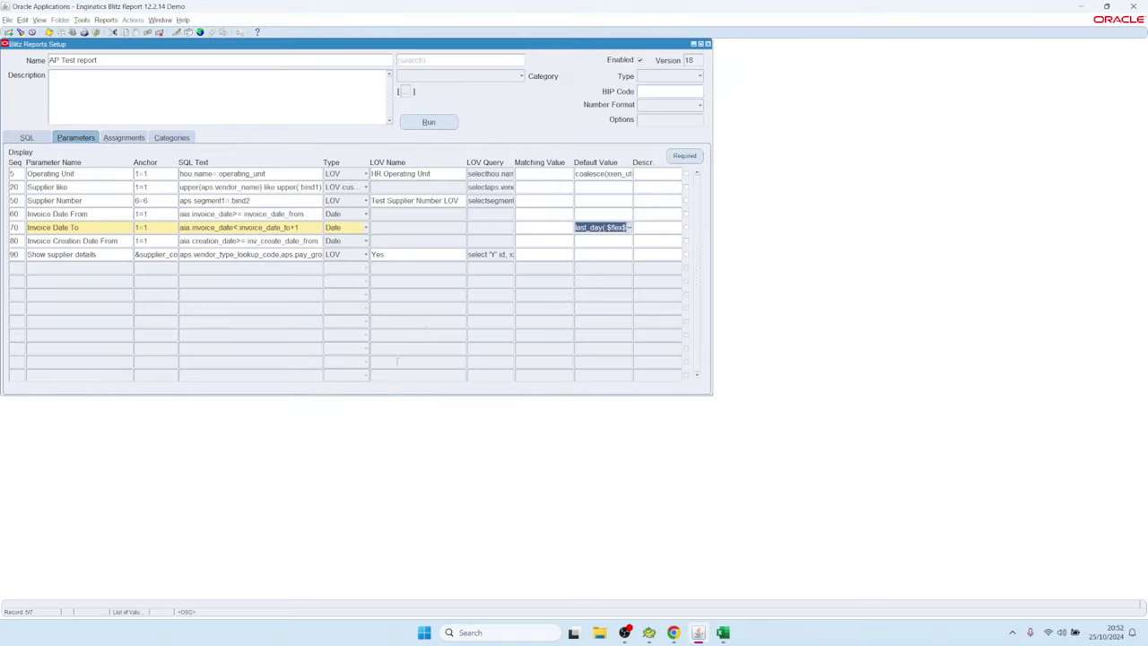
Step: Set the Invoice Date From default value to sysdate-1100 and check the defaulted invoice dates in the run window
left_click(597, 215)
type("sys")
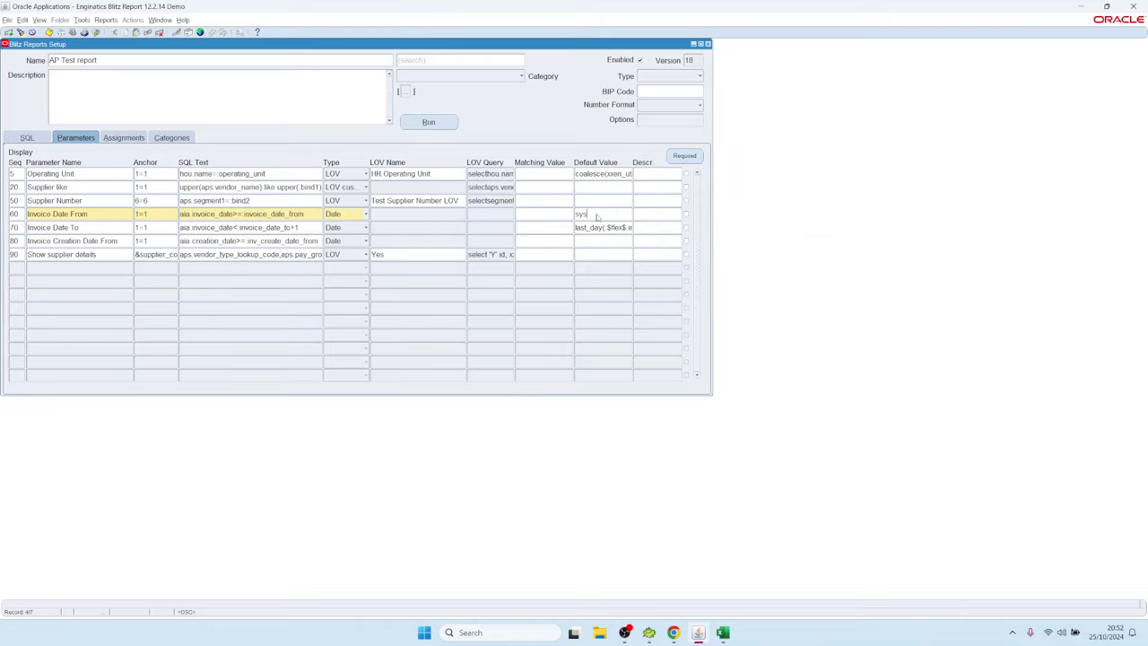
type("date-1100")
key("alt+r")
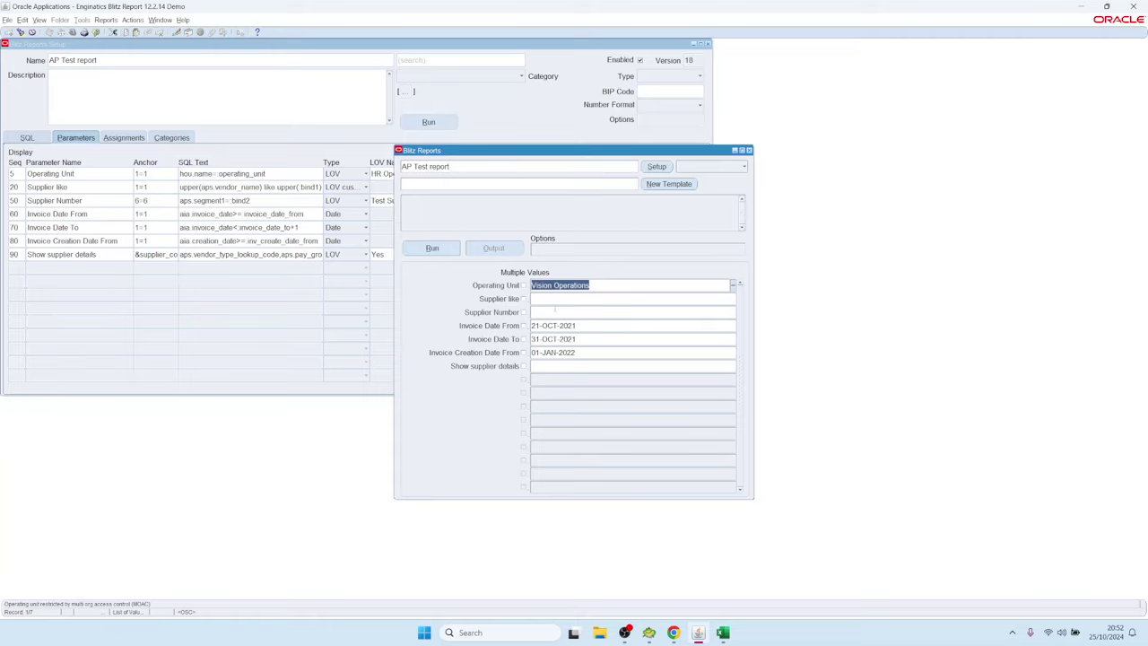
left_click(584, 327)
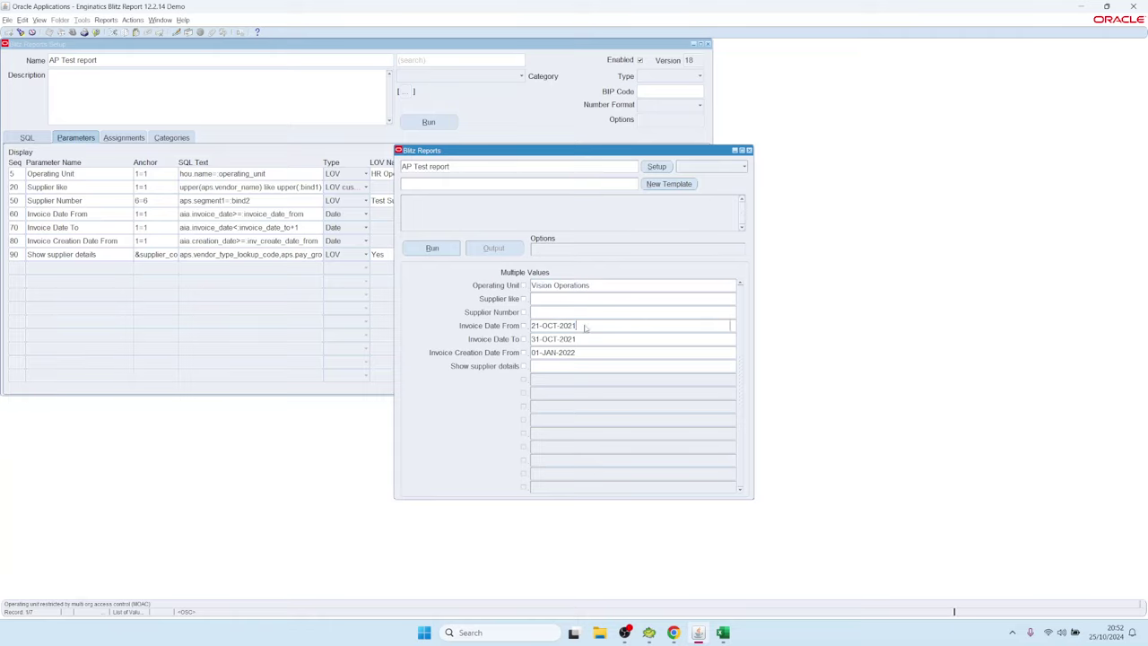
Step: Return to the report setup and clear the Invoice Date From default value
left_click(659, 166)
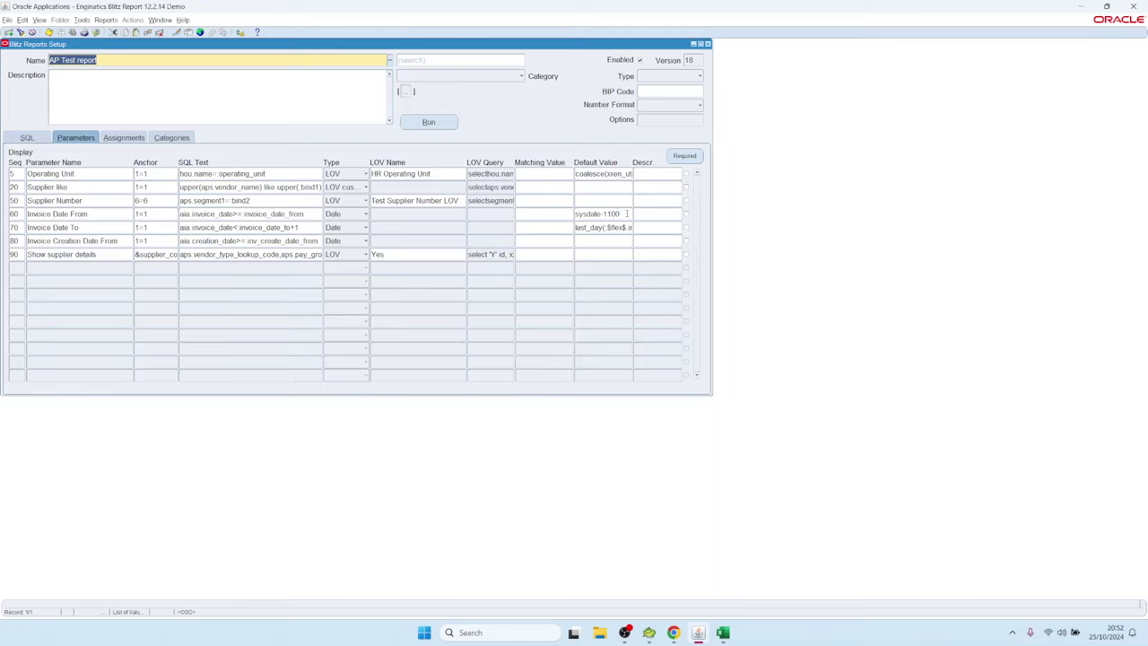
left_click(627, 213)
key("Delete")
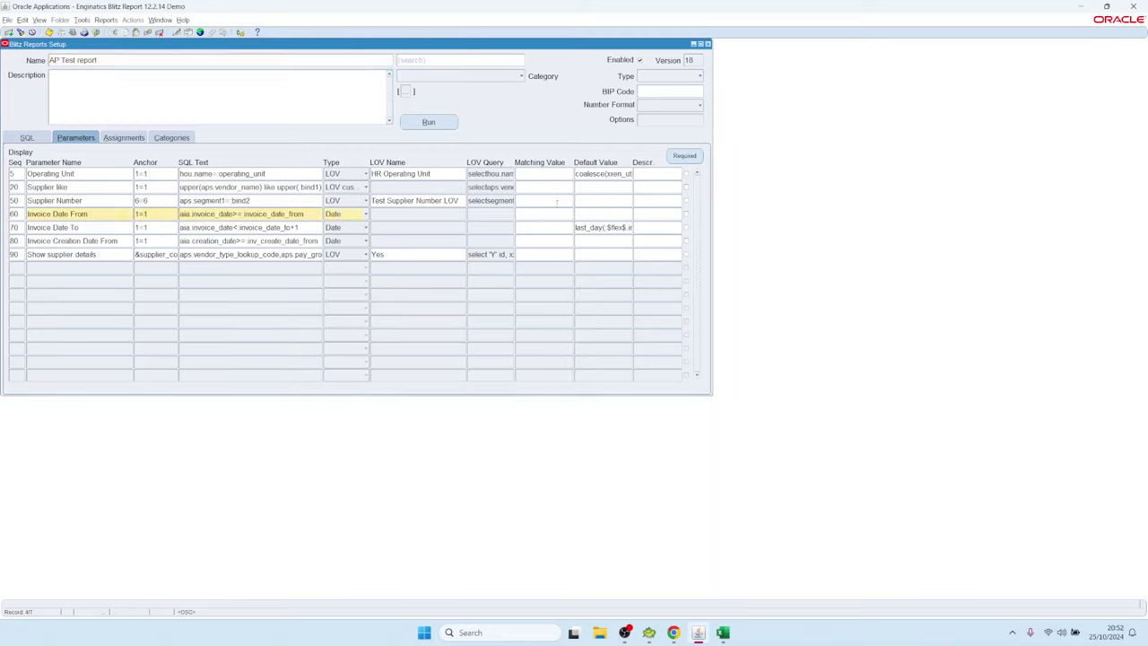
left_click(606, 187)
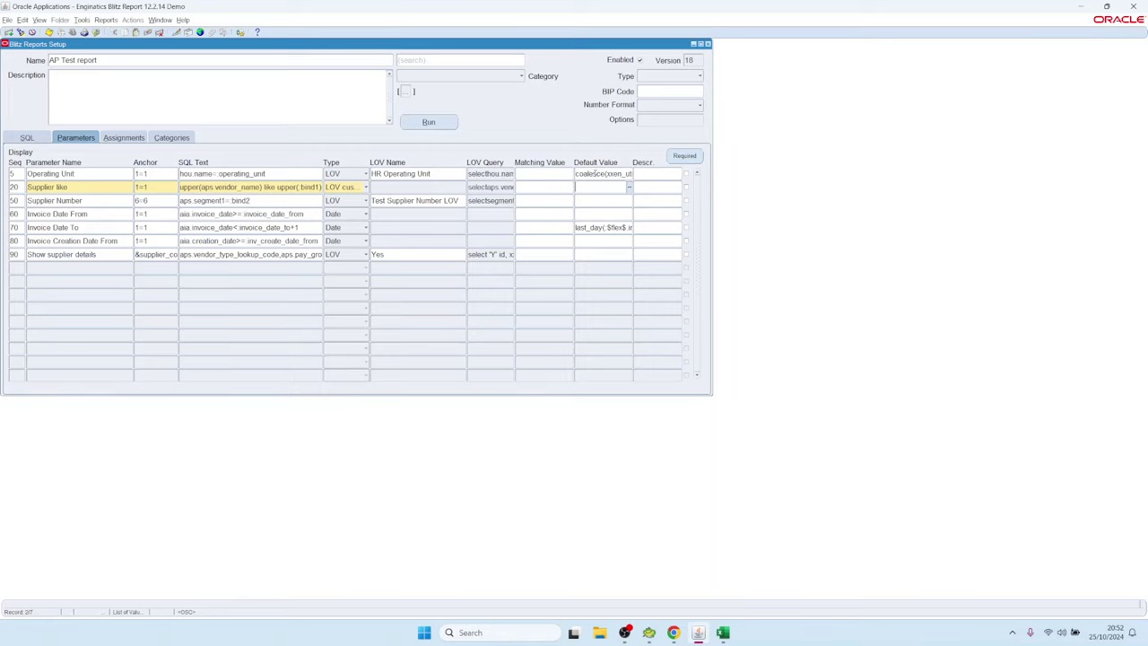
left_click(593, 173)
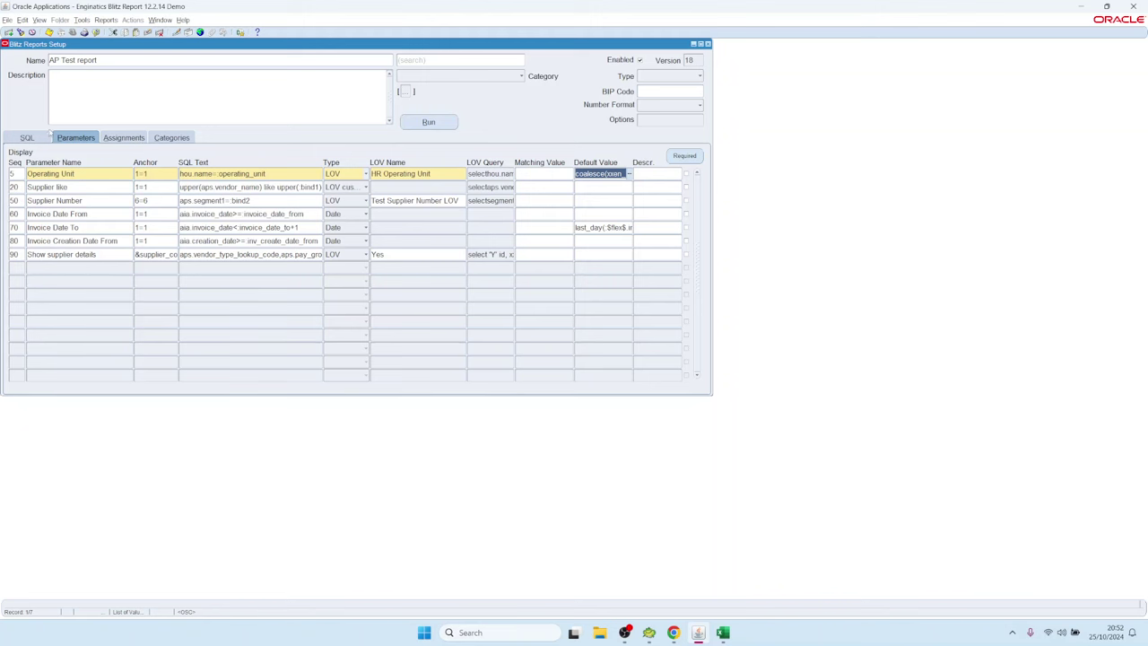
Step: Search the reports for ap and load AP Suppliers, saving the pending changes to AP Test report
left_click(88, 59)
key("ctrl+l")
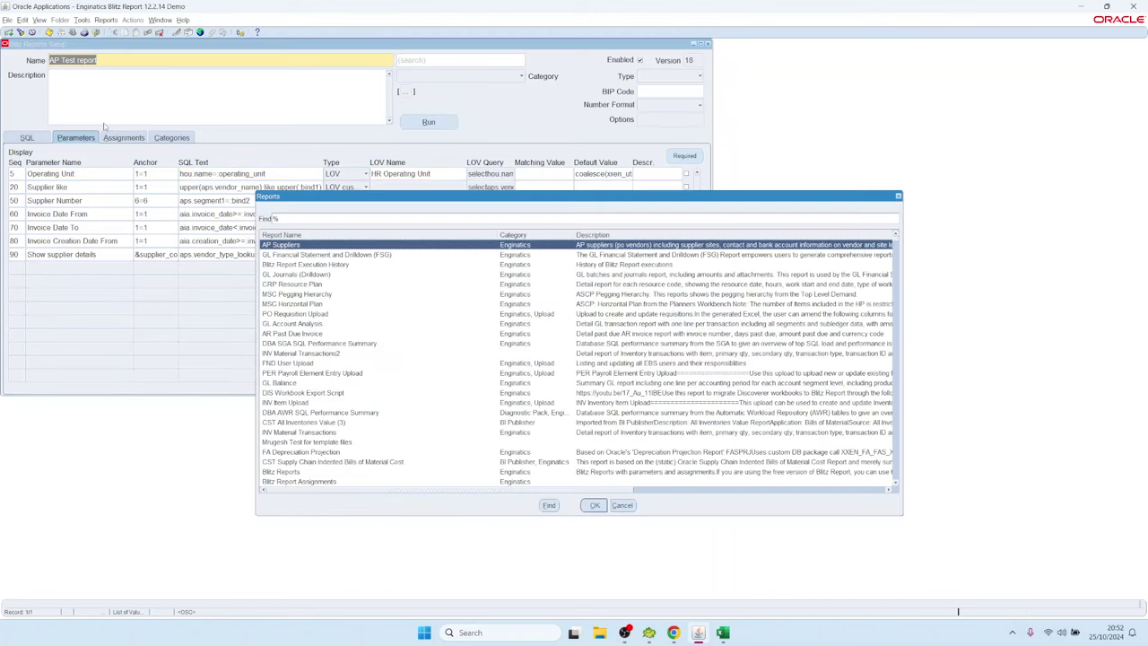
type("ap")
key("Return")
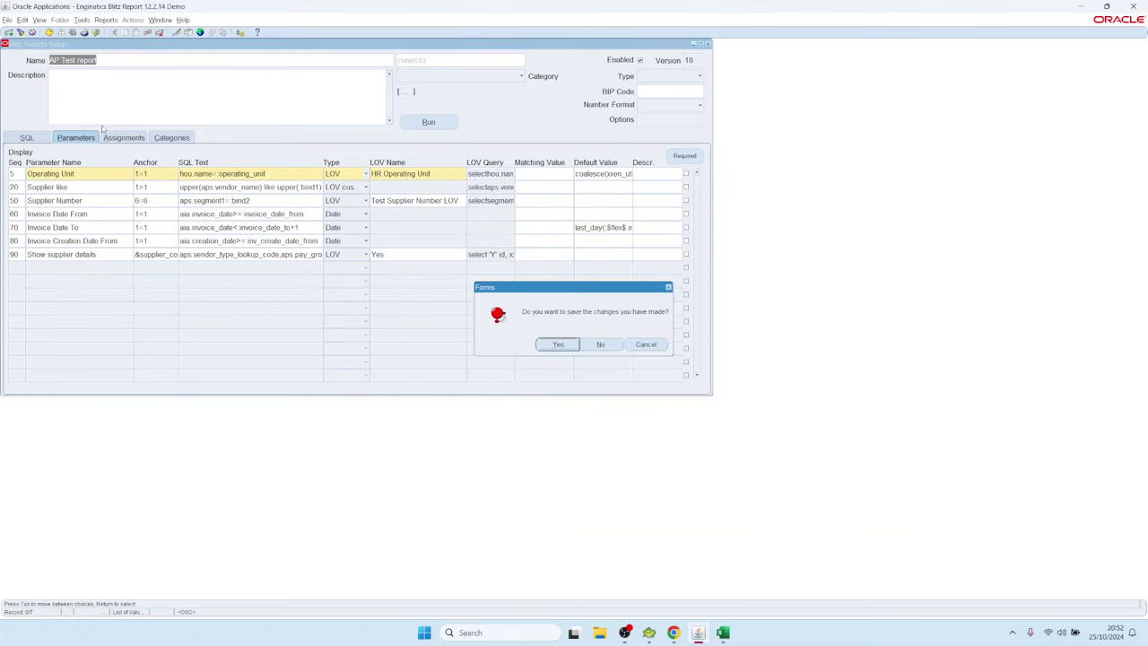
left_click(559, 343)
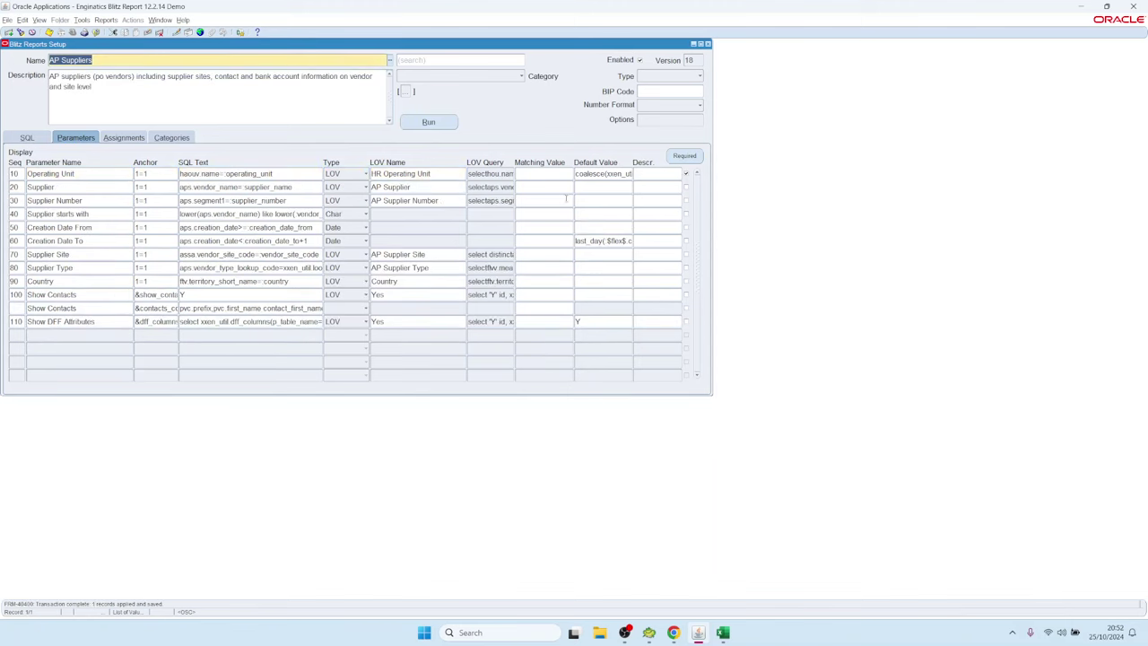
Step: Search the reports for ap again and load the setup of AP Invoices and Lines
key("ctrl+l")
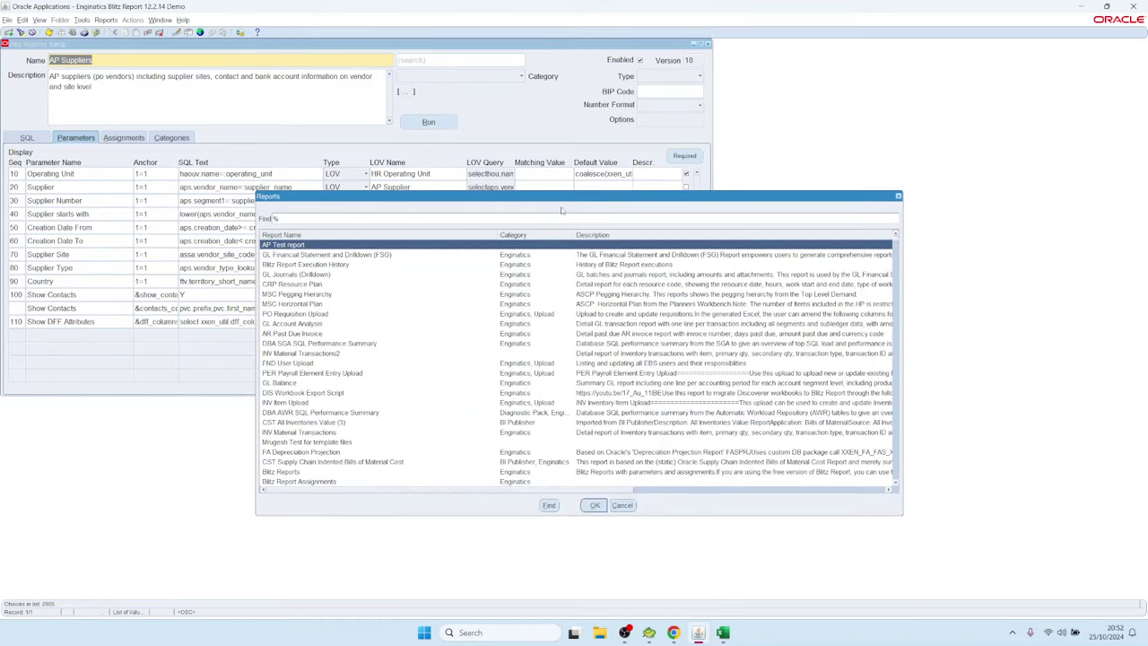
type("ap")
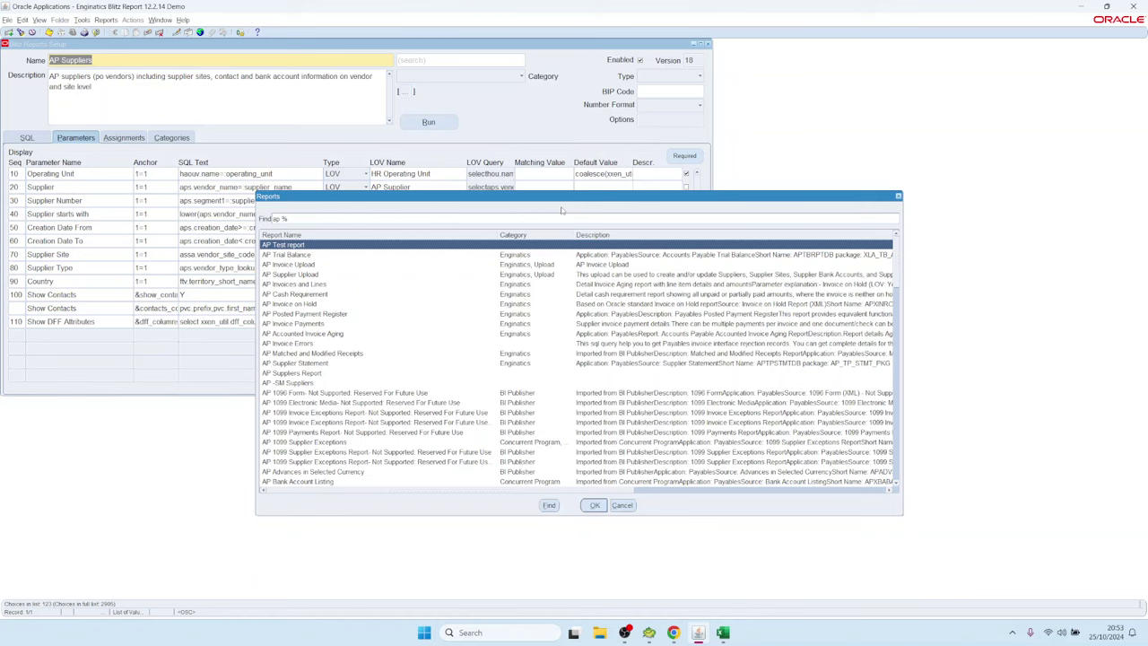
key("Down")
key("Down")
key("Down")
key("Down")
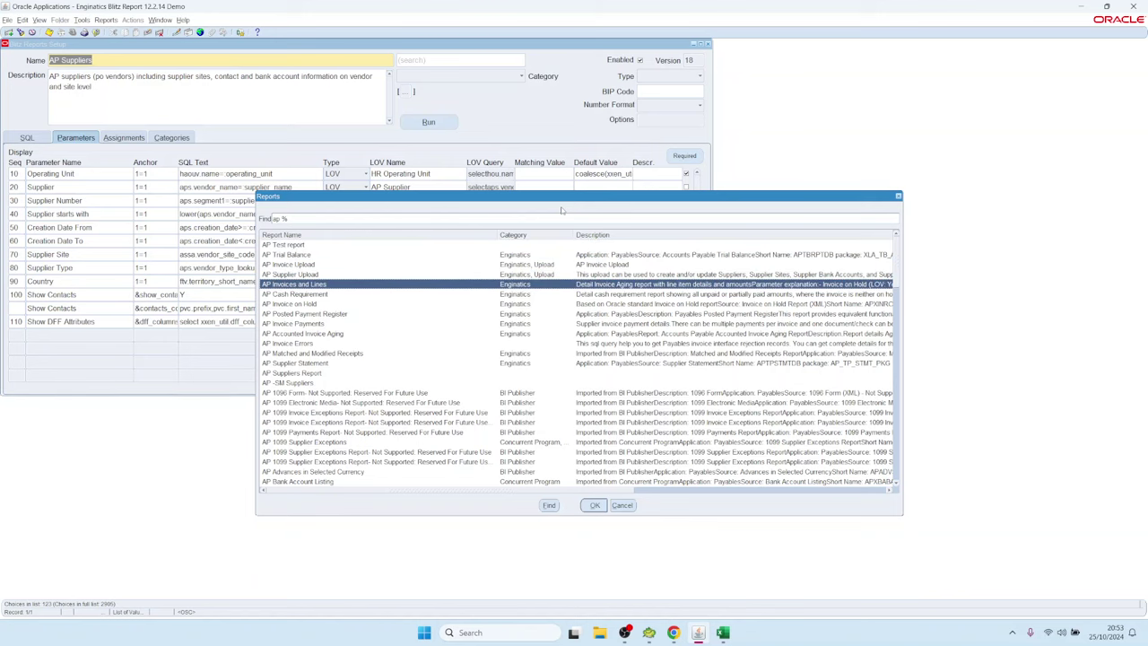
key("Return")
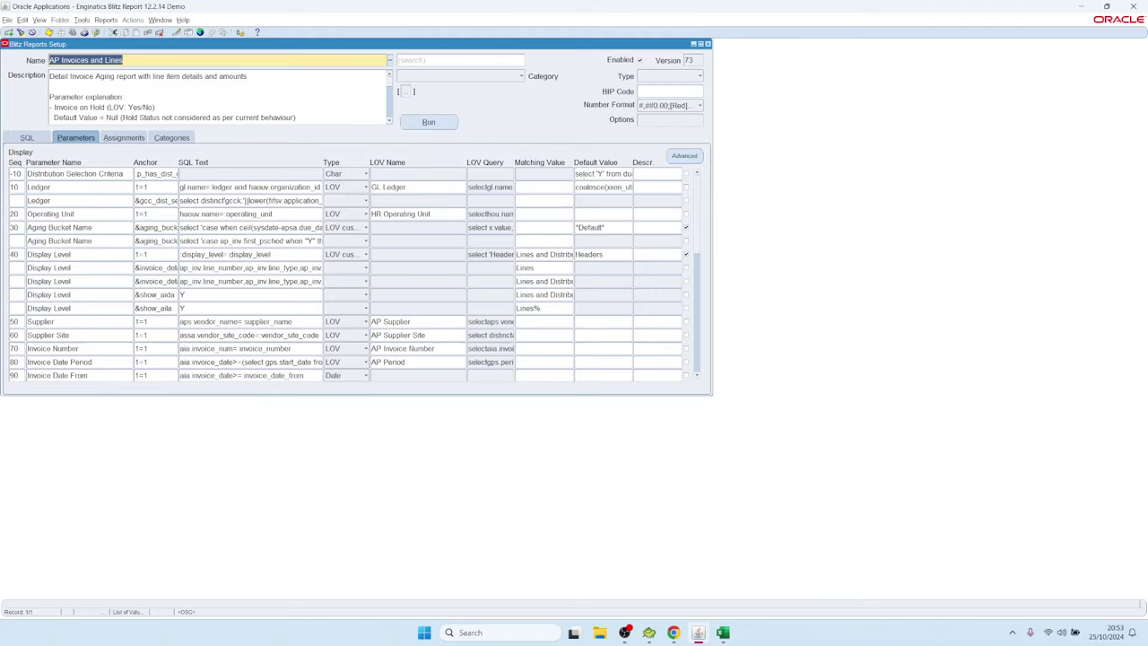
Step: Open the default value of the Distribution Selection Criteria parameter in the editor and move the editor window clear of the parameter names
left_click(609, 173)
left_click(595, 174)
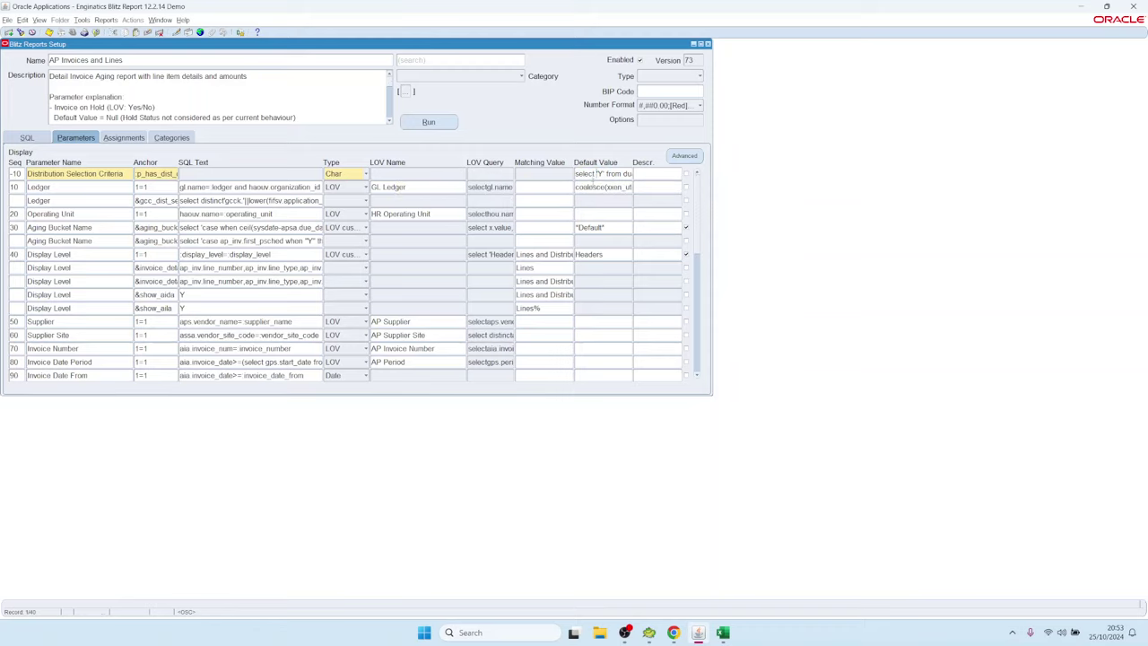
key("ctrl+e")
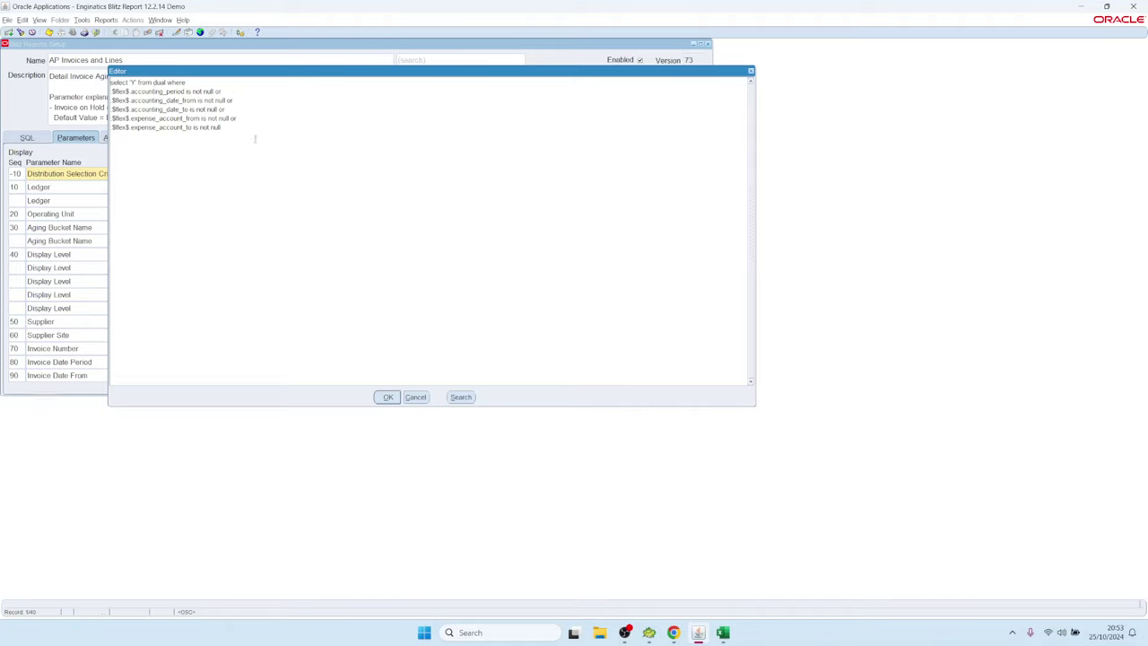
key("ctrl+a")
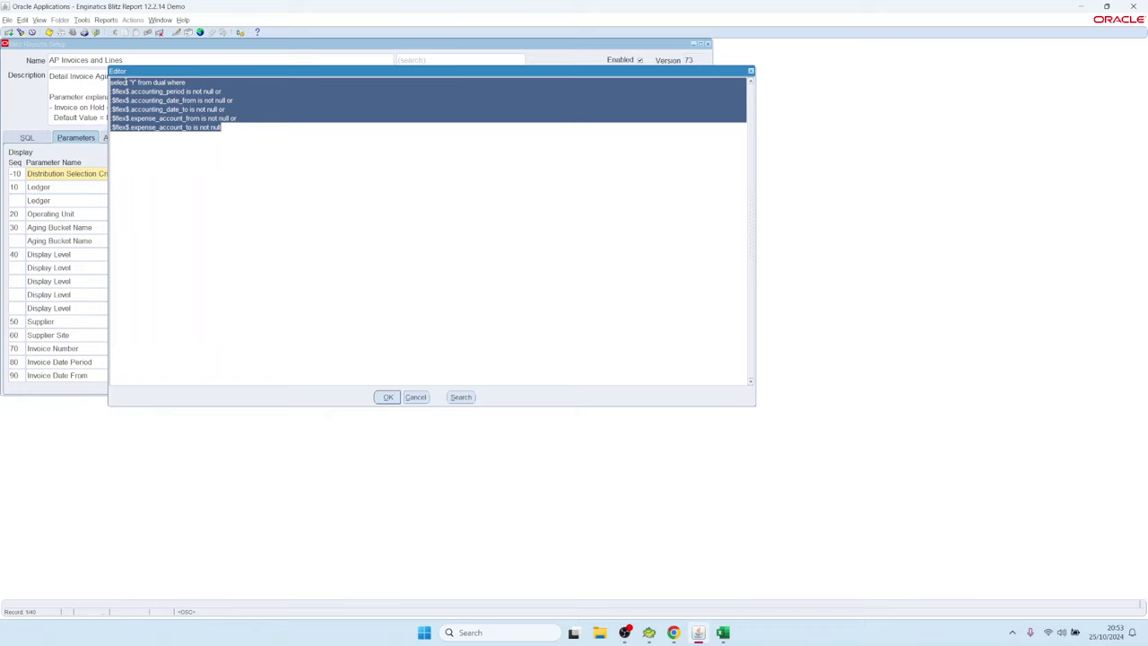
left_click(137, 99)
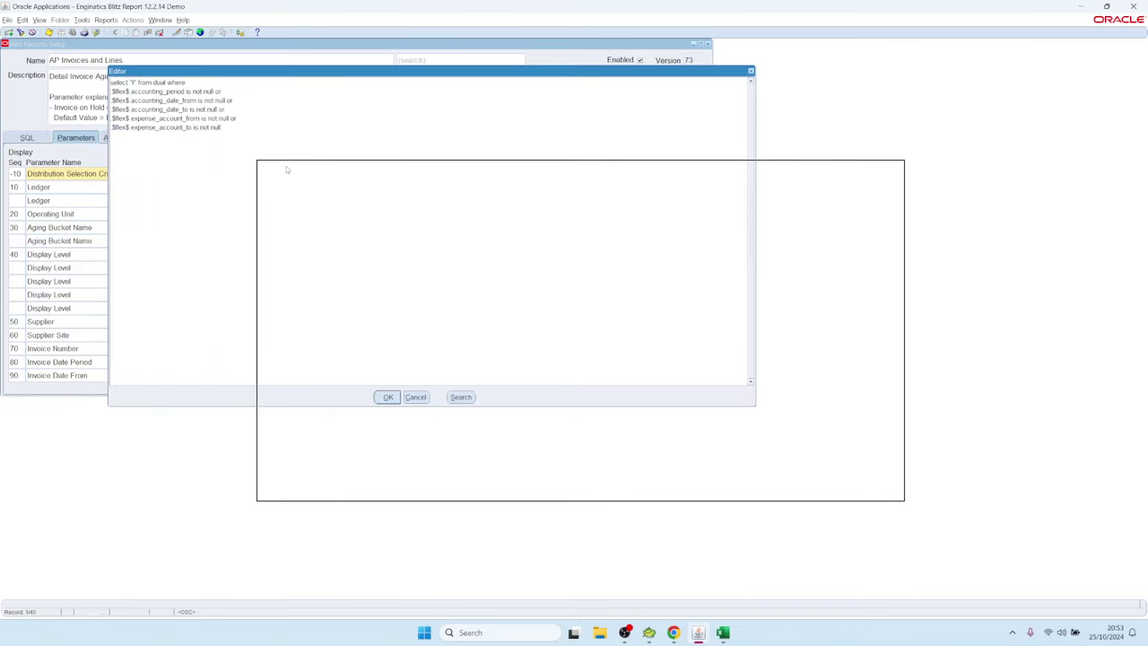
left_click_drag(287, 170, 311, 157)
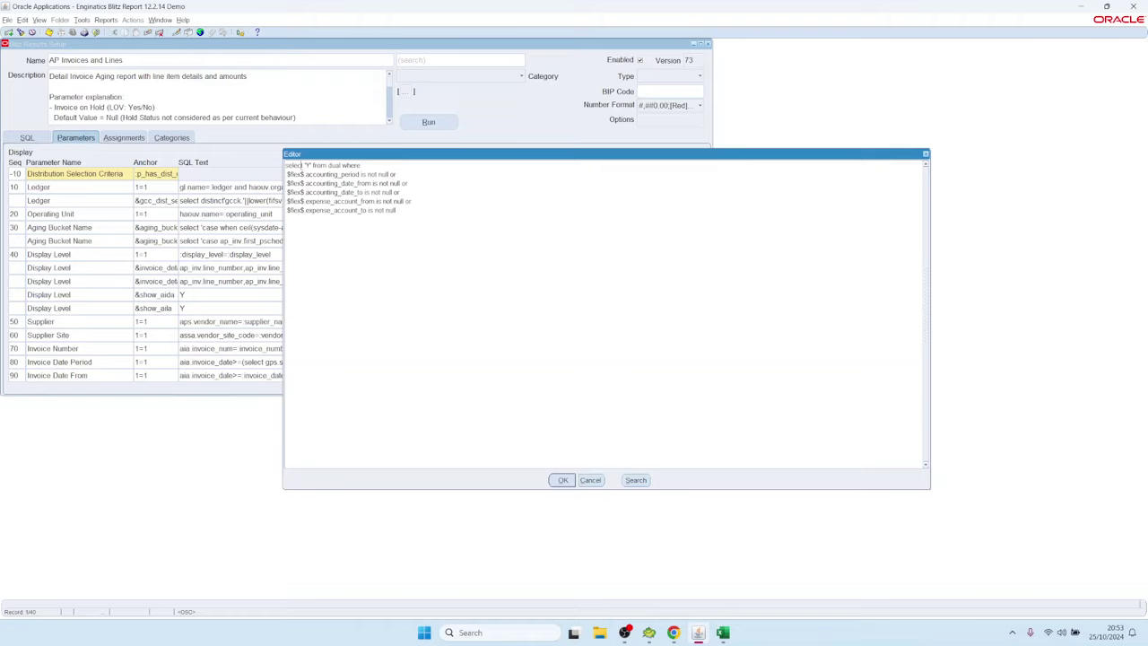
Step: Highlight the select 'Y' from dual clause and the :$flex$ conditions in the default value query, and close the editor without changes
double_click(307, 166)
type("'Y'")
left_click_drag(375, 165, 250, 167)
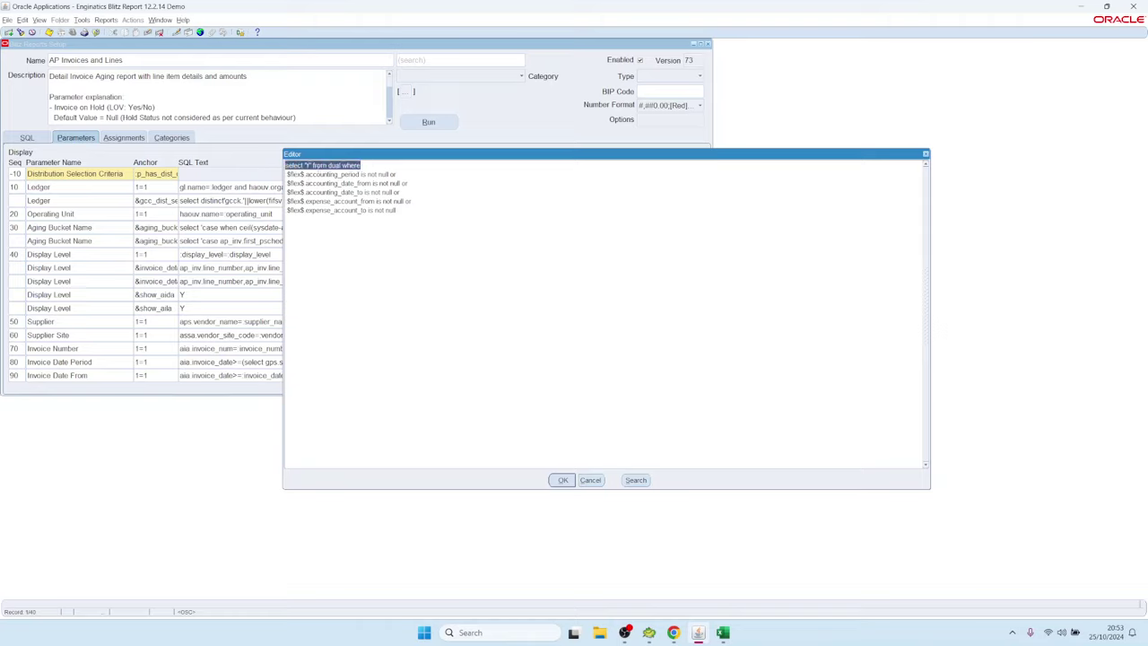
left_click(304, 167)
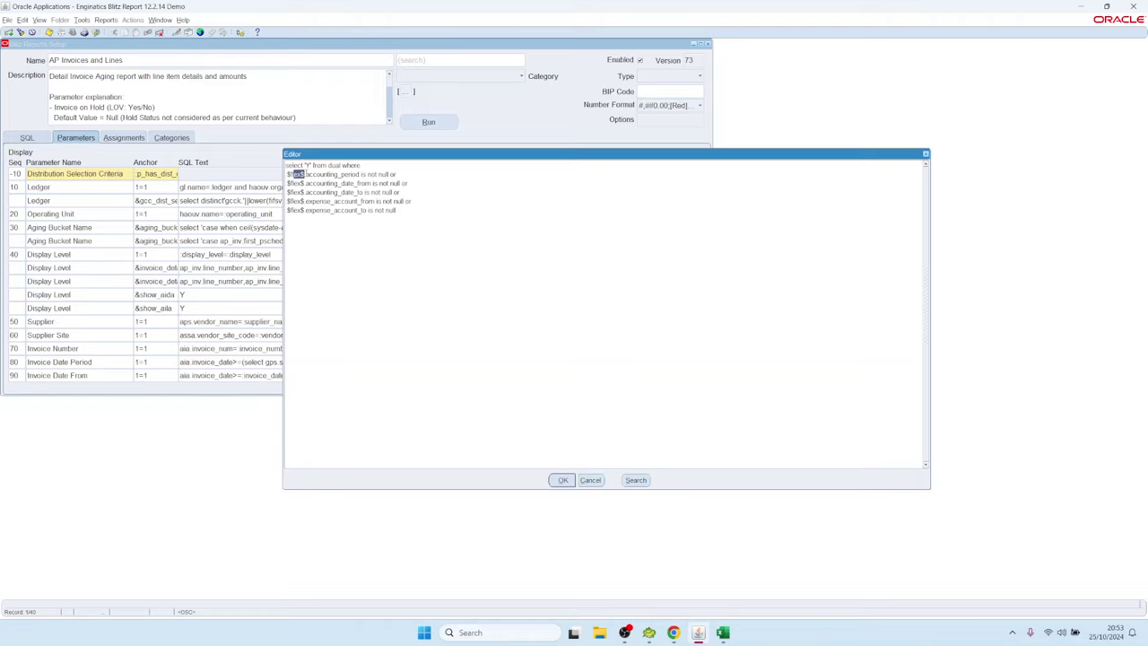
left_click_drag(303, 174, 404, 211)
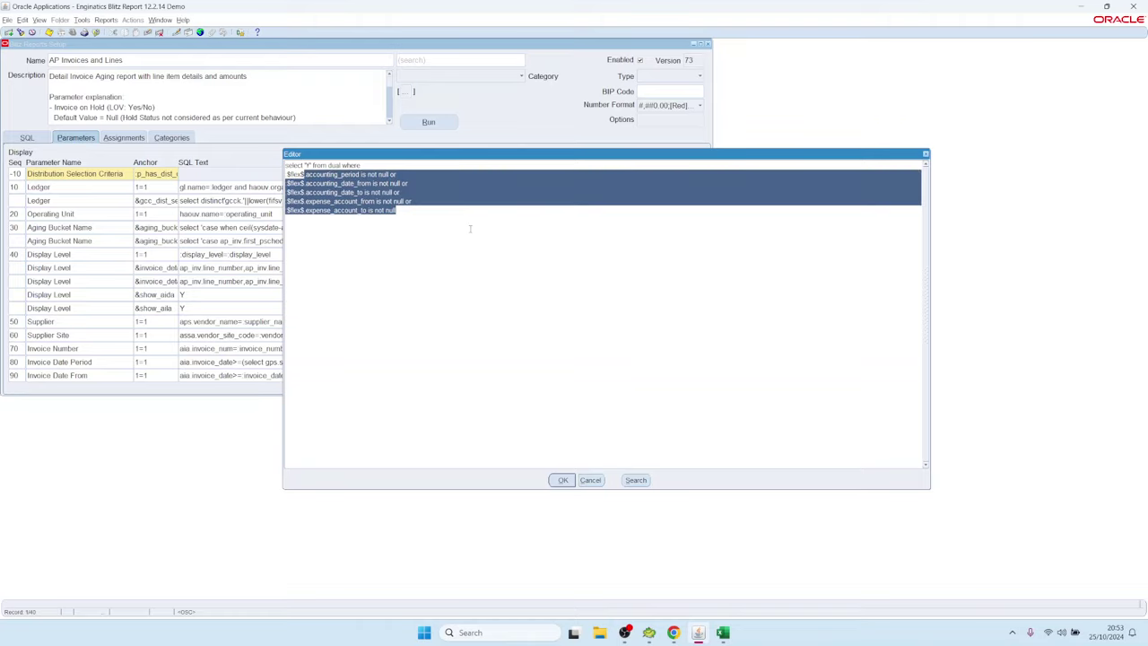
left_click(357, 192)
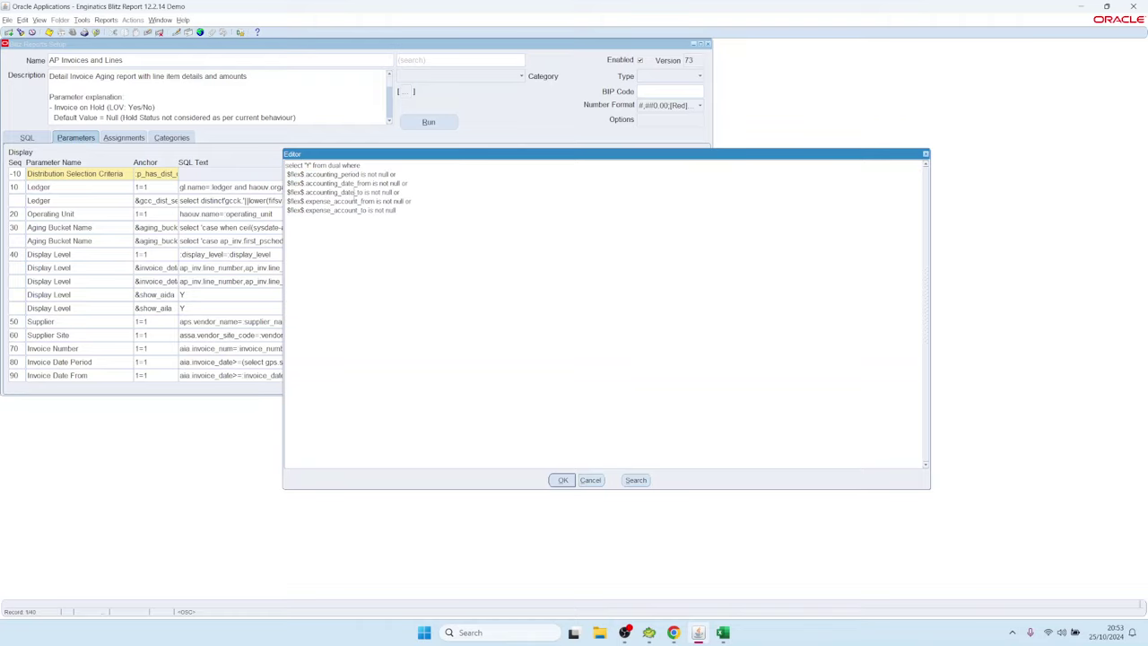
left_click(592, 481)
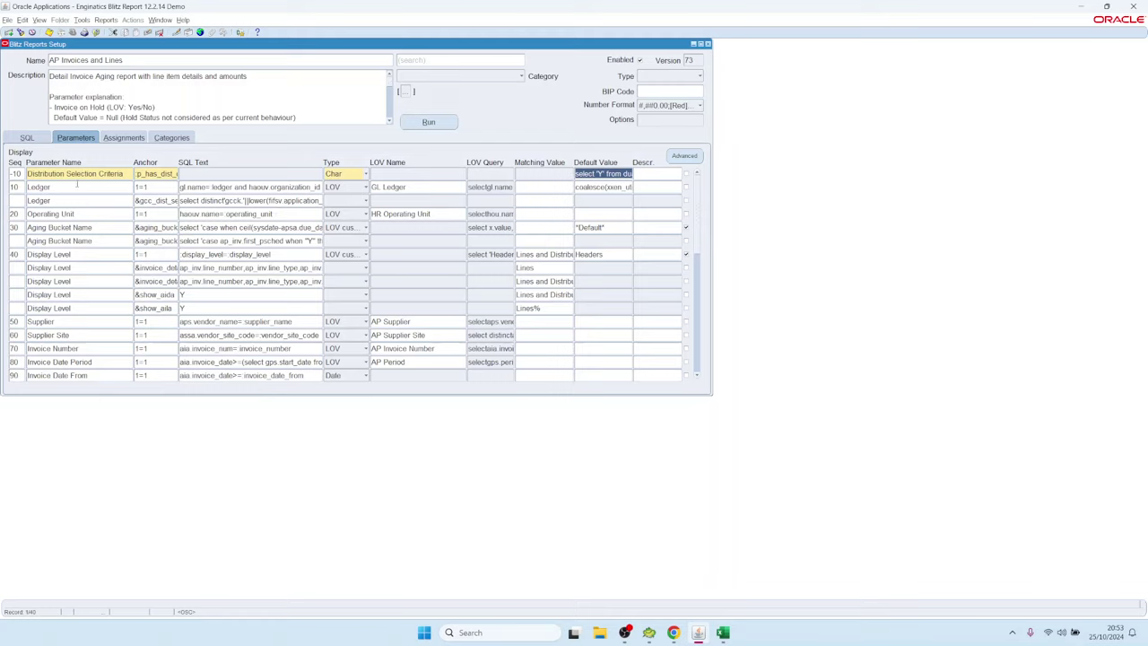
Step: Compare the Distribution Selection Criteria sequence number with the parameters shown in the run window, and return to the report setup
left_click(15, 173)
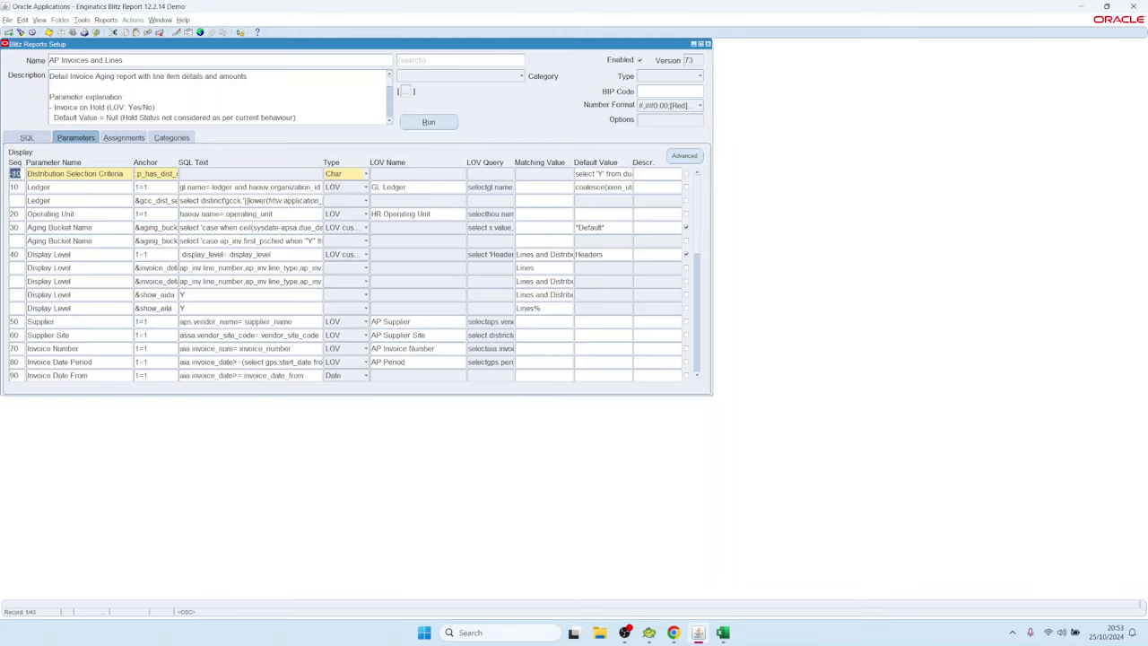
key("alt+r")
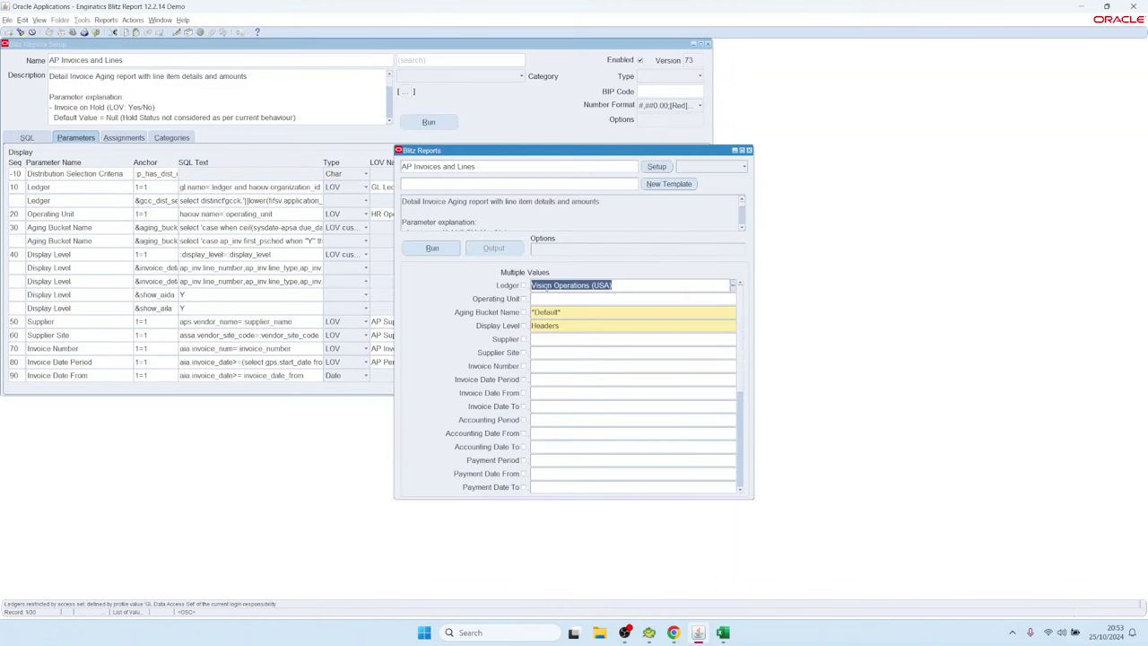
left_click(656, 167)
left_click(15, 173)
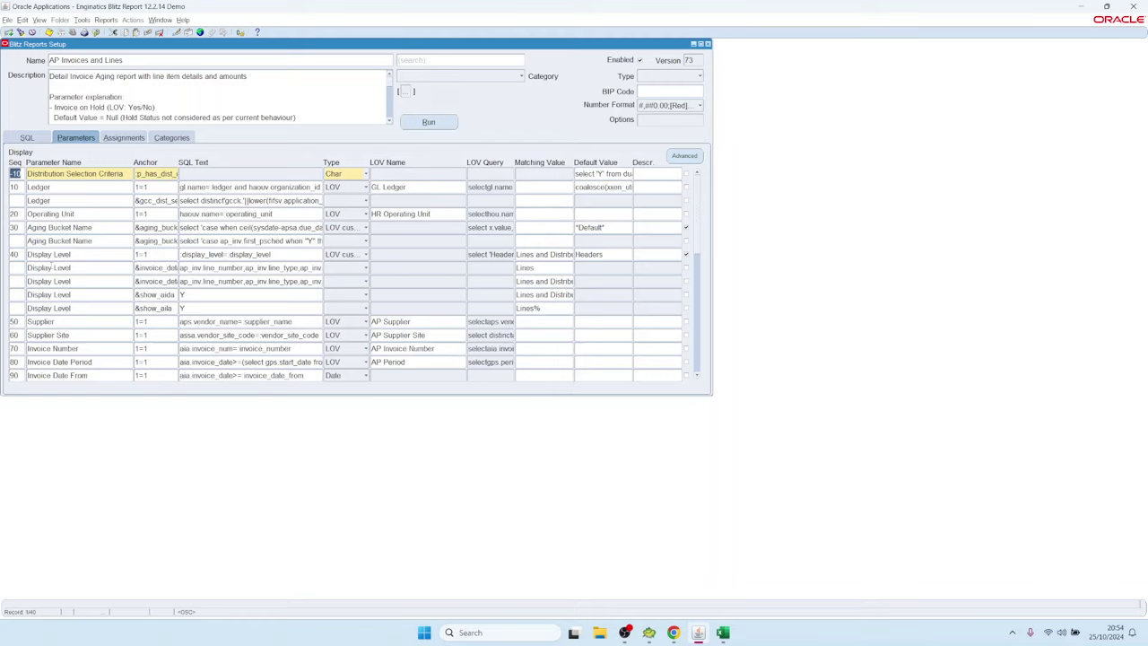
Step: Examine the Ledger parameter's numbered and unnumbered rows, including their SQL text, and the Display Level parameter
left_click(20, 200)
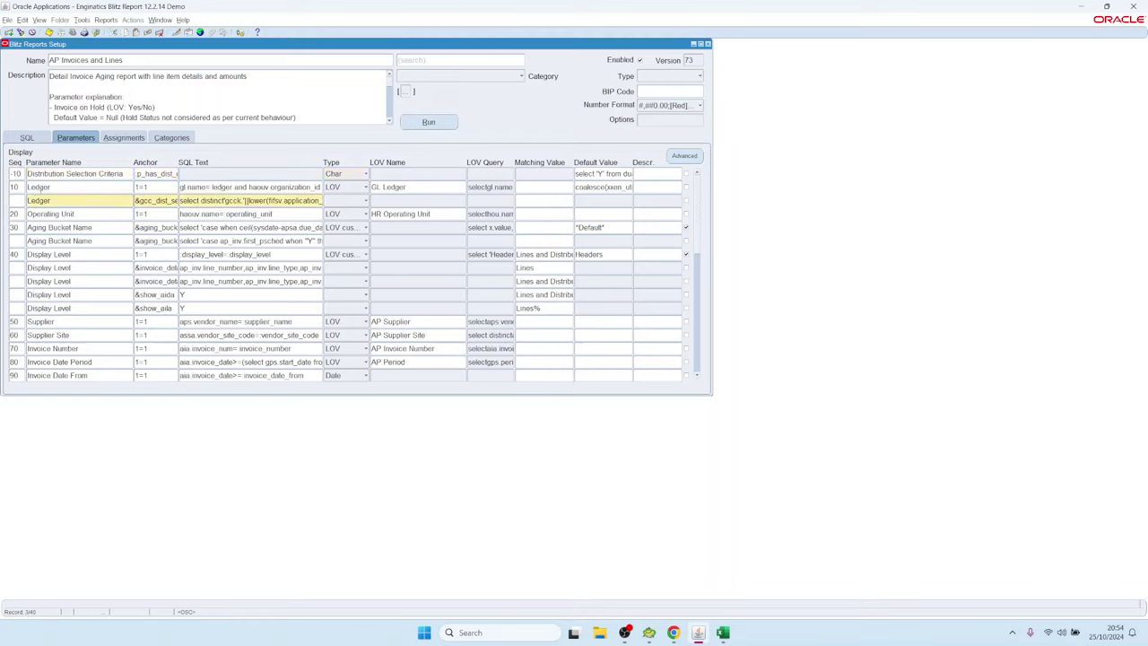
left_click(40, 187)
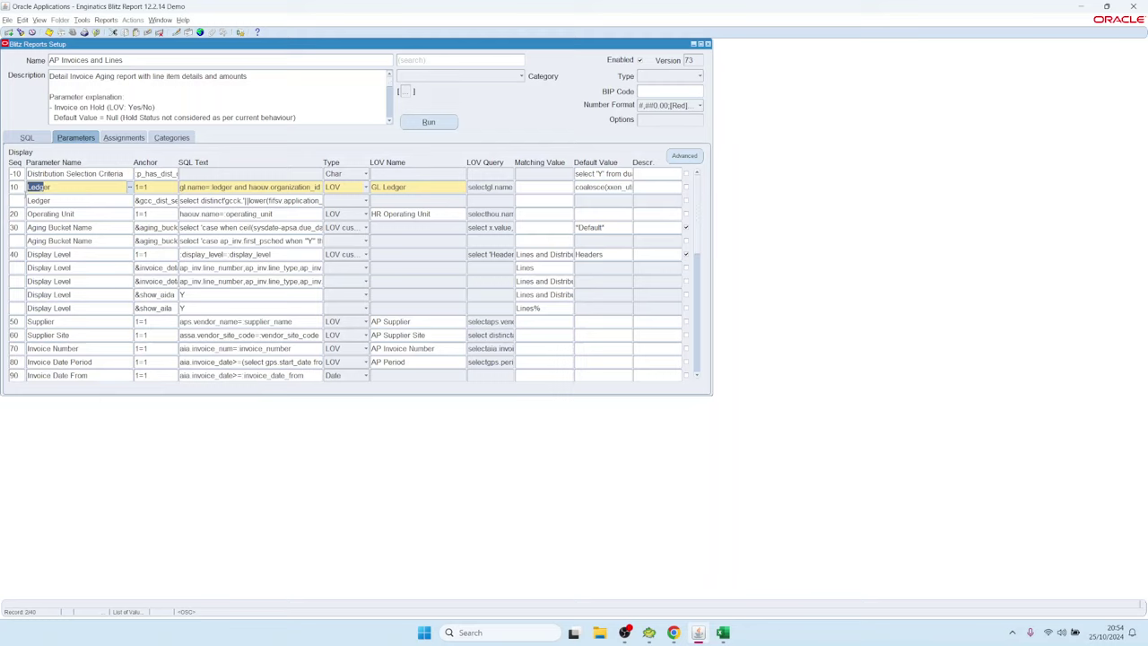
left_click(22, 199)
left_click(45, 186)
left_click(72, 255)
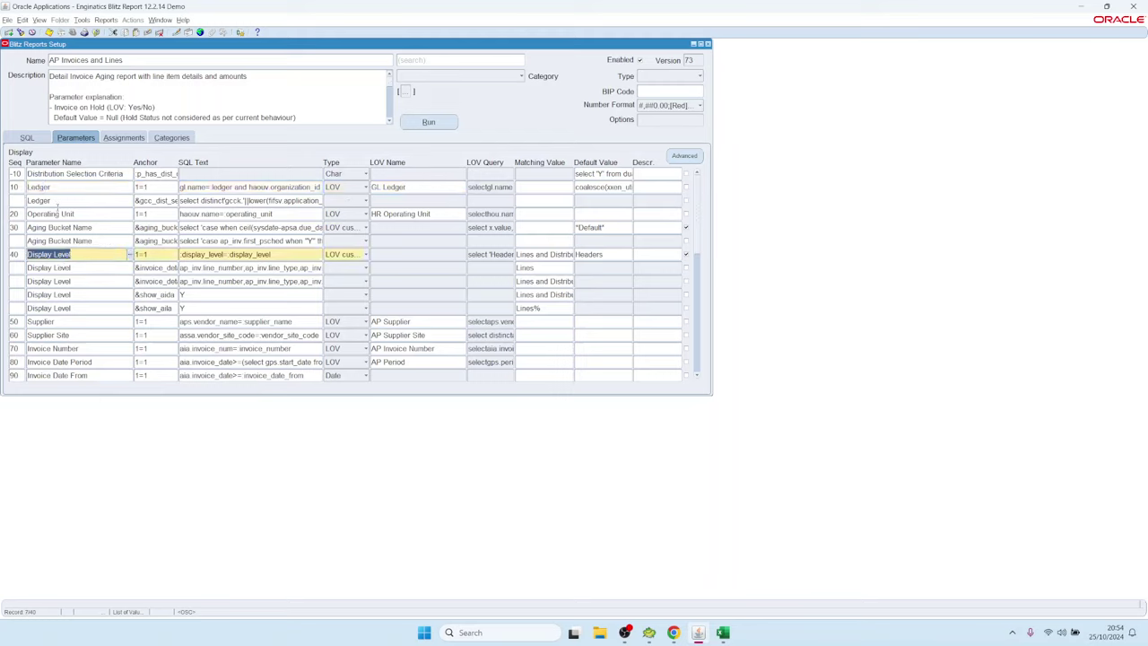
left_click(58, 200)
left_click_drag(190, 200, 321, 201)
key("Up")
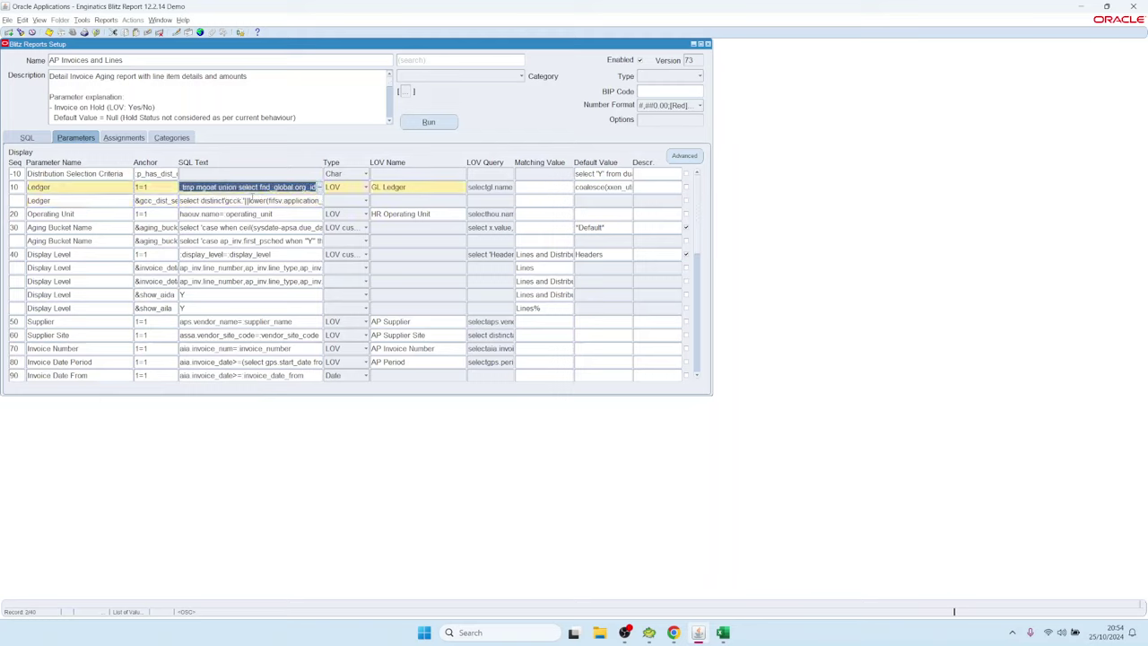
Step: Compare the sequence fields of the two Ledger rows with that of the Distribution Selection Criteria parameter
key("Down")
key("shift+Tab")
key("shift+Tab")
key("Up")
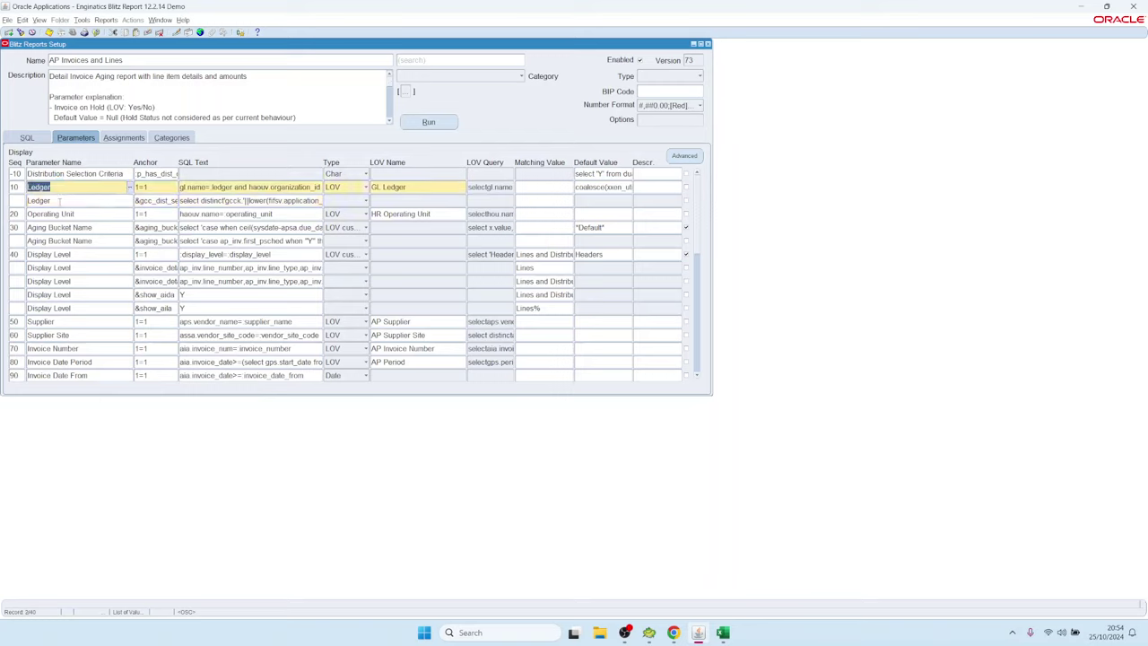
key("Down")
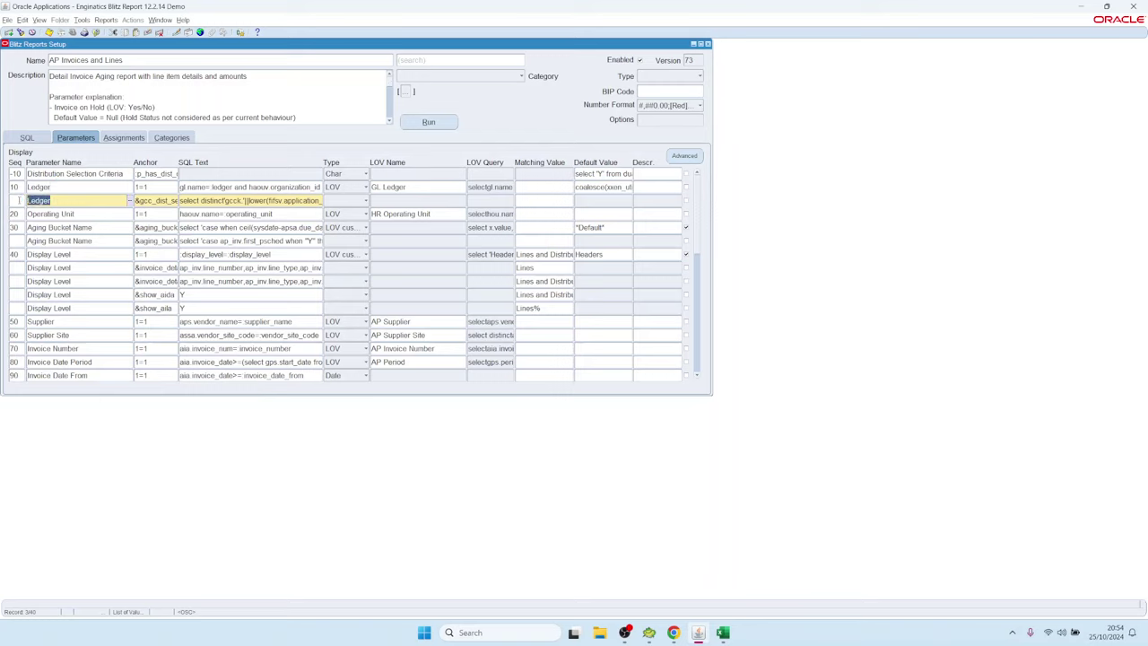
key("shift+Tab")
key("Up")
key("Up")
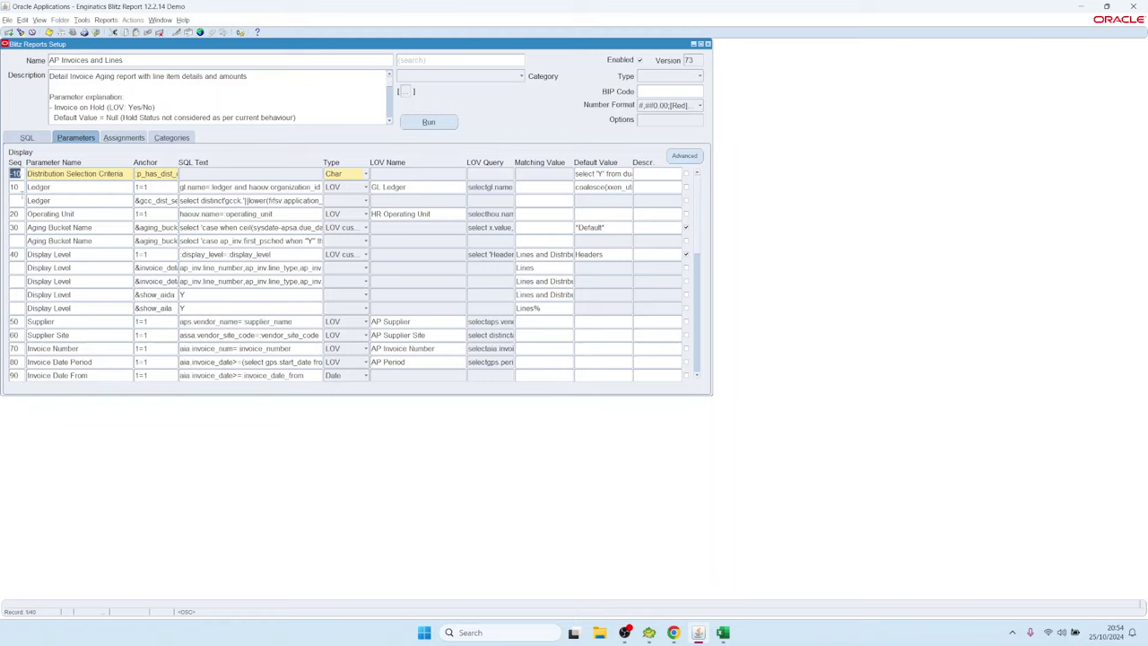
Step: Examine the SQL text and the empty sequence fields of the additional Display Level rows against the numbered Display Level row
double_click(209, 254)
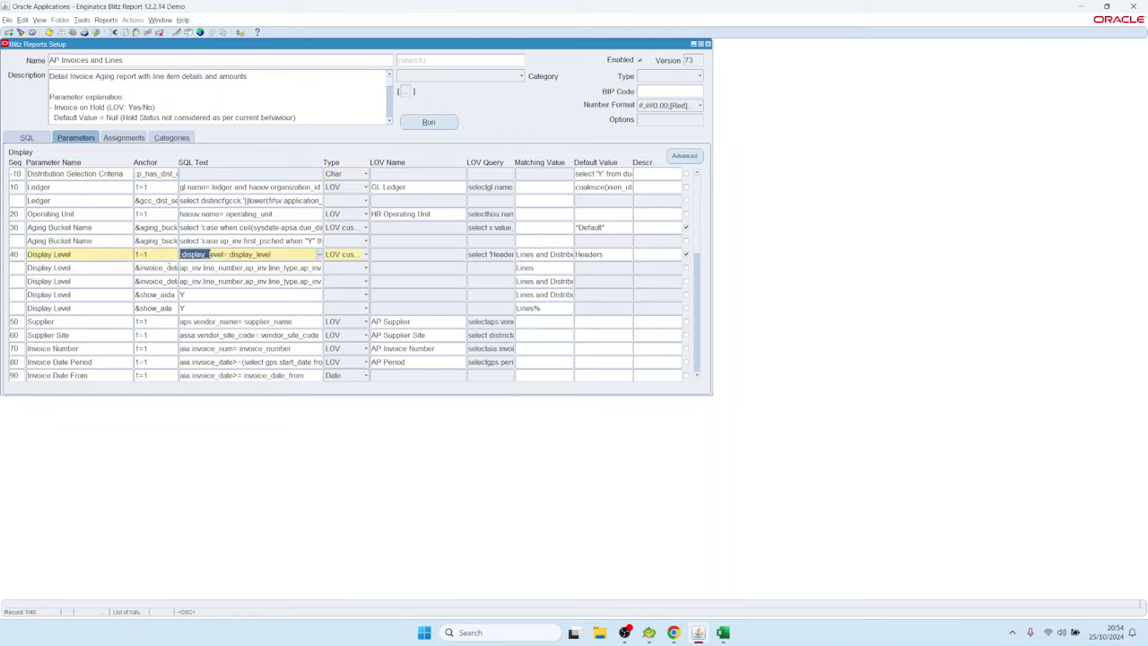
double_click(188, 280)
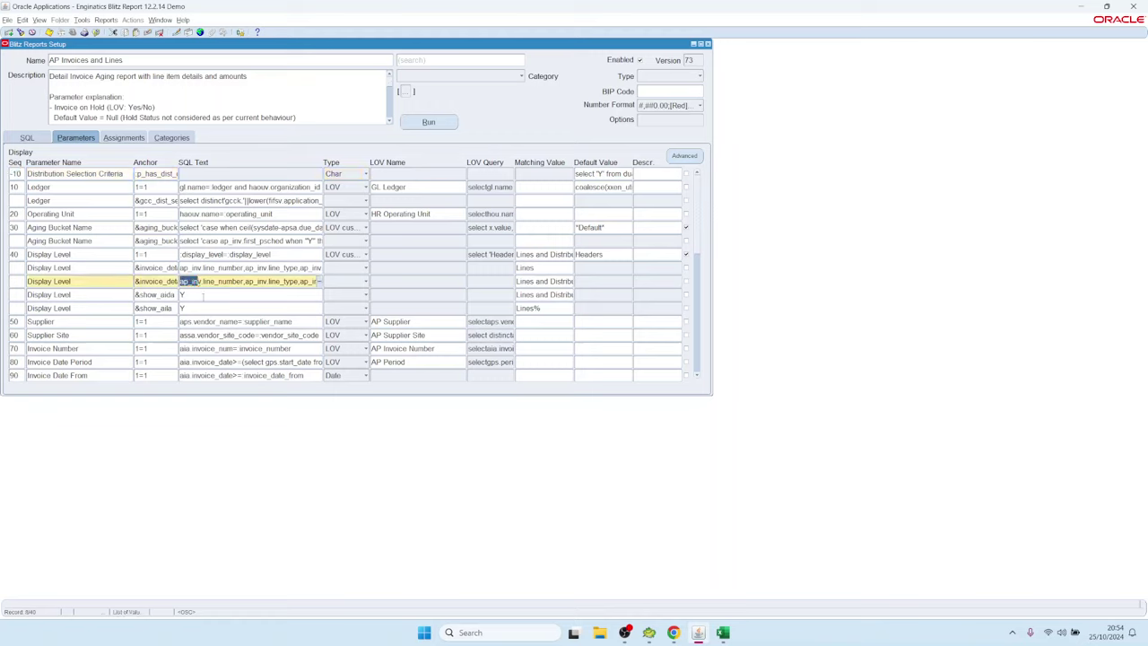
double_click(204, 295)
left_click(15, 268)
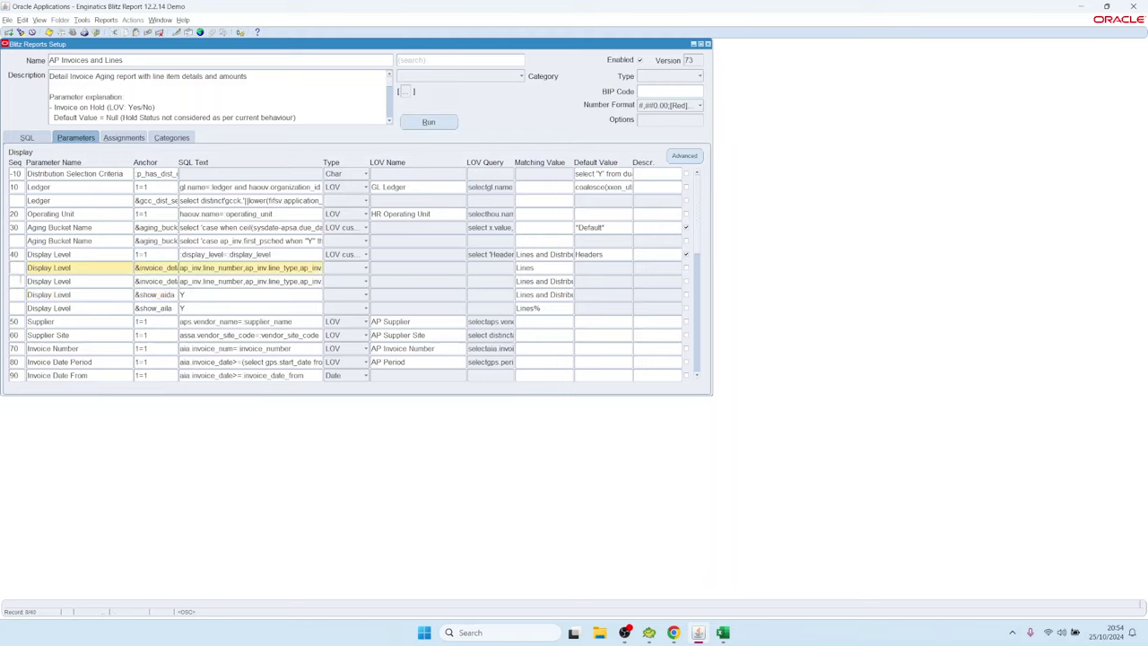
left_click(18, 280)
left_click(18, 293)
left_click(18, 307)
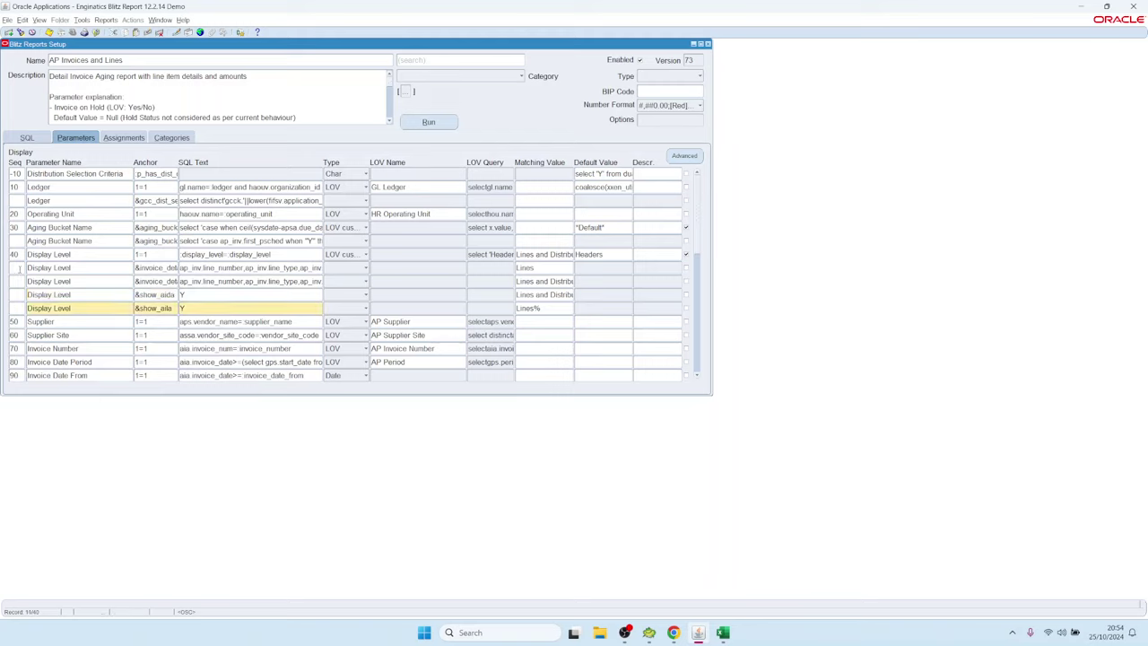
left_click(17, 268)
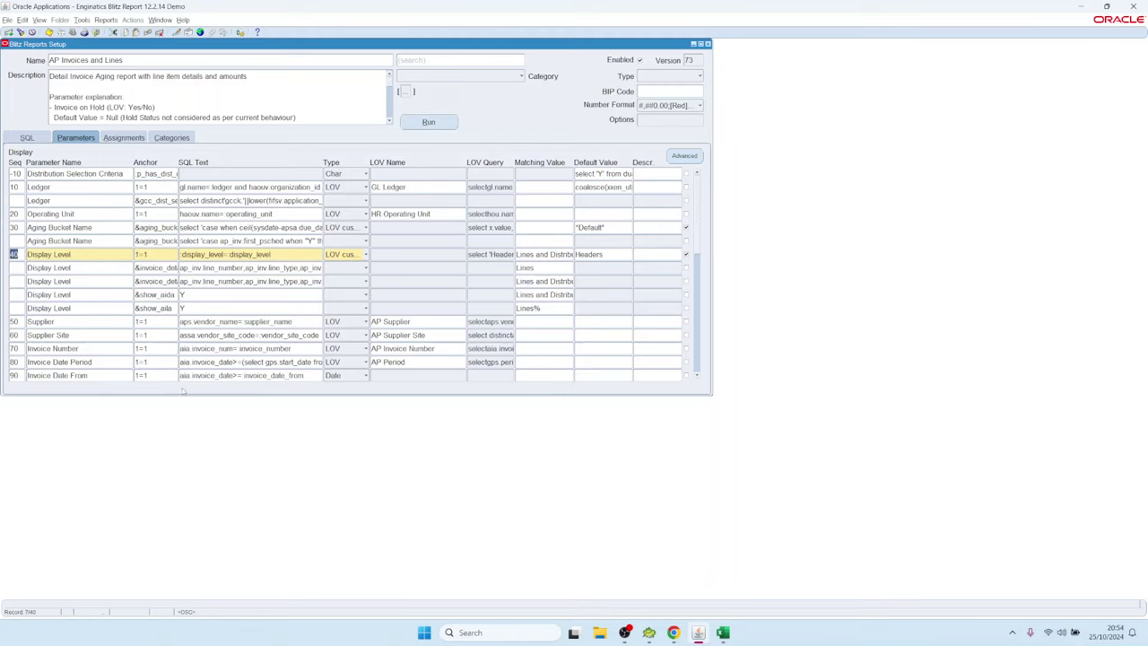
Step: Find reports starting with a%, load AP Test report in the setup, and show its parameters
left_click(39, 140)
double_click(94, 61)
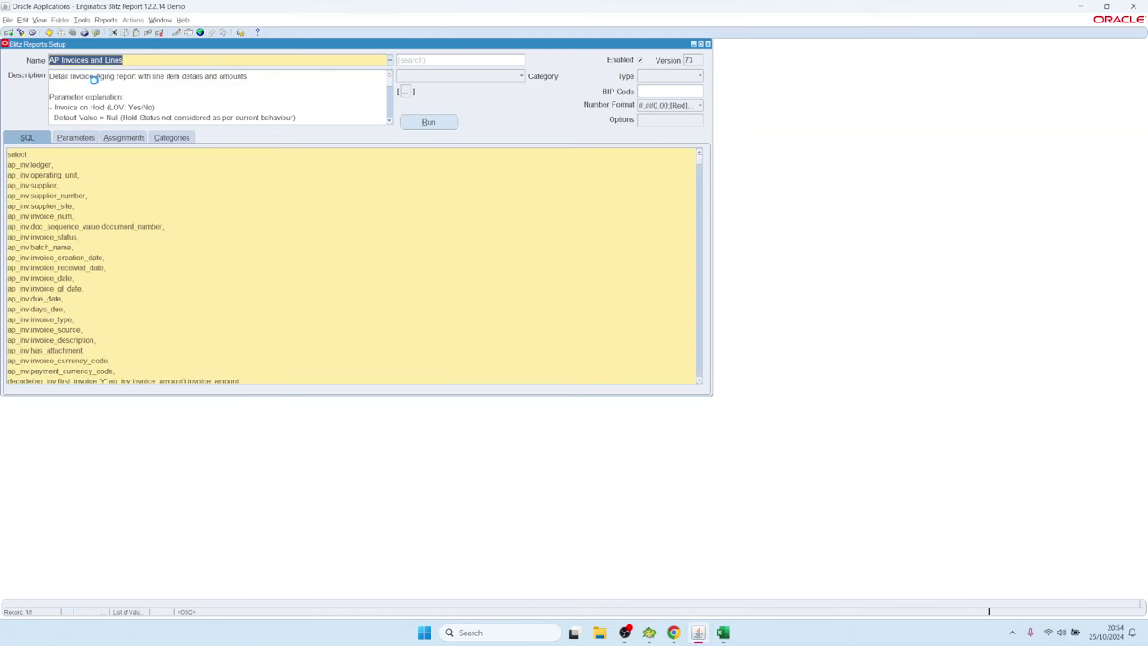
type("a%")
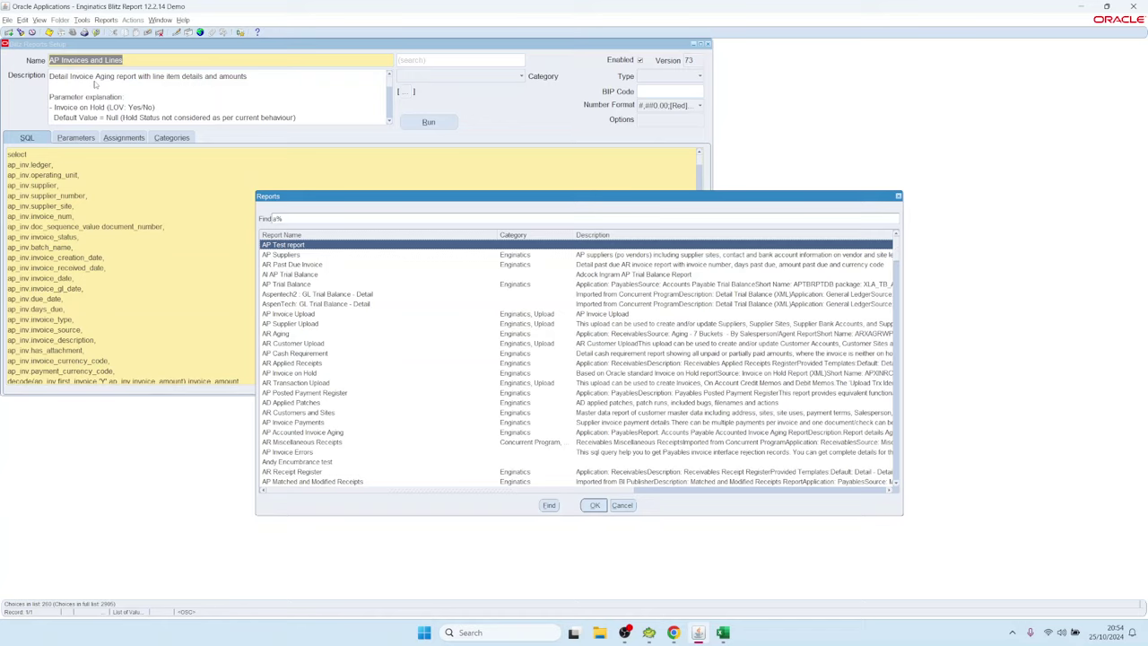
key("Return")
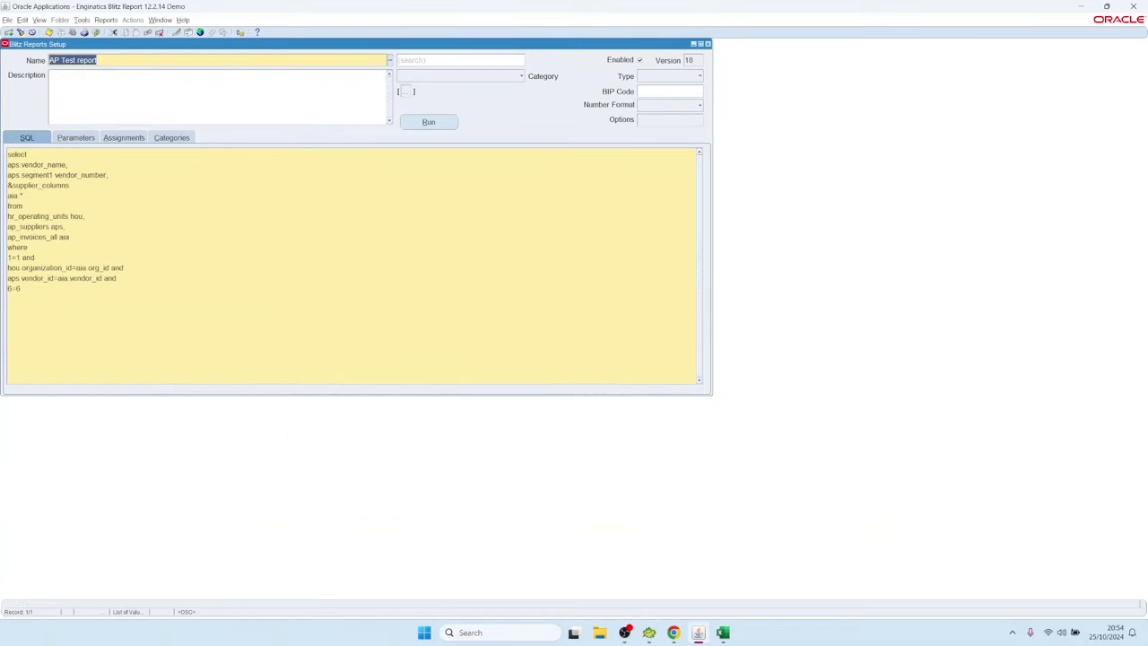
left_click(69, 137)
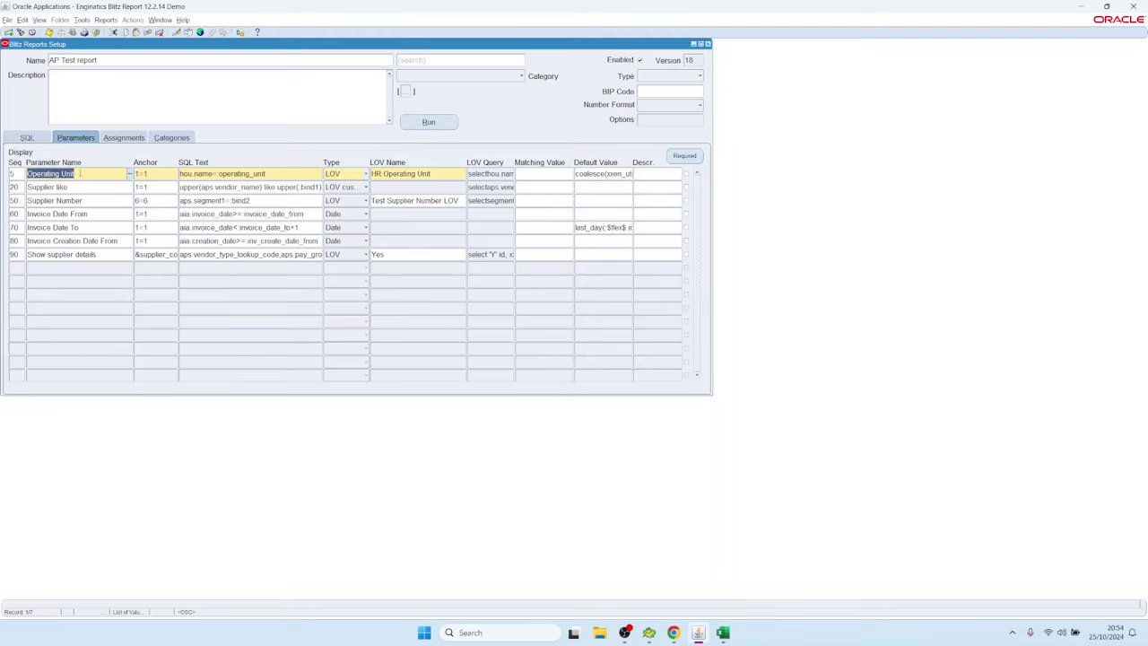
Step: Insert a parameter named ewewg with SQL text rerwof below Operating Unit and save the report
left_click(80, 173)
key("ctrl+Down")
type("ew")
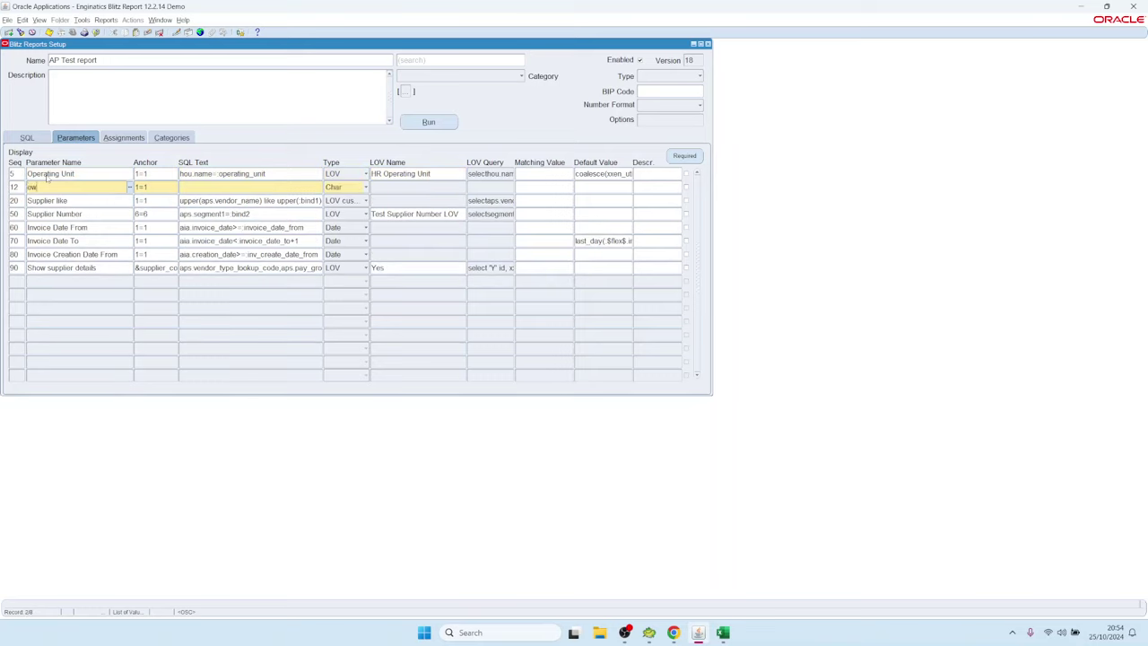
type("owgrerwof")
left_click(108, 211)
key("ctrl+s")
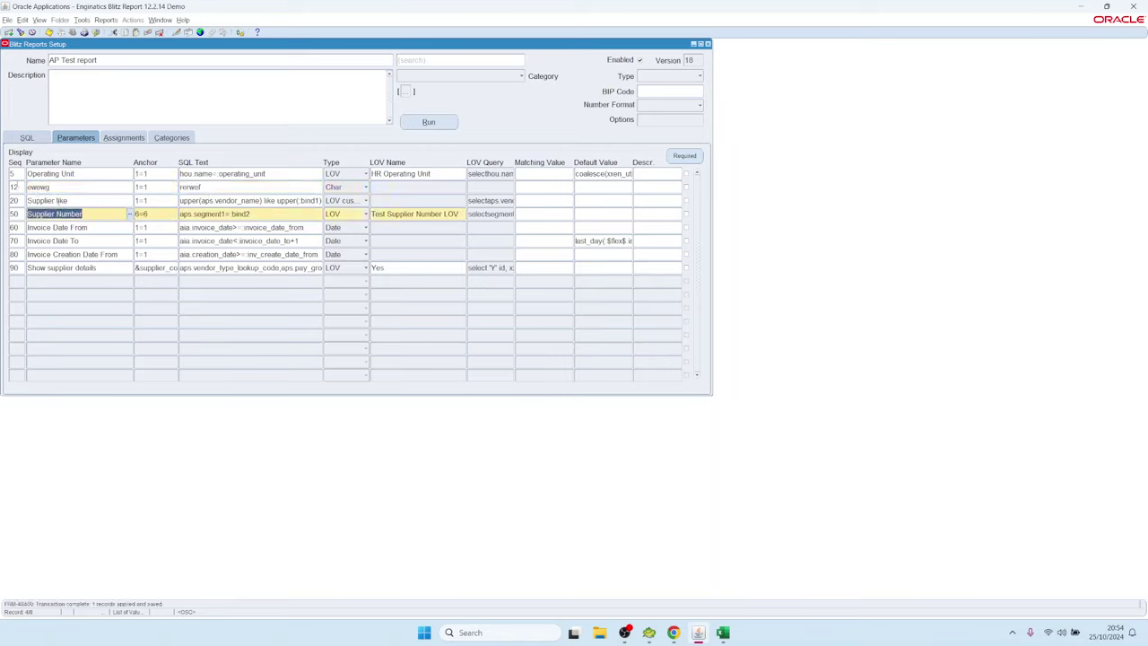
Step: Insert another parameter named werwe with SQL text wewt between ewewg and Supplier like, and save the report
left_click(13, 186)
key("Tab")
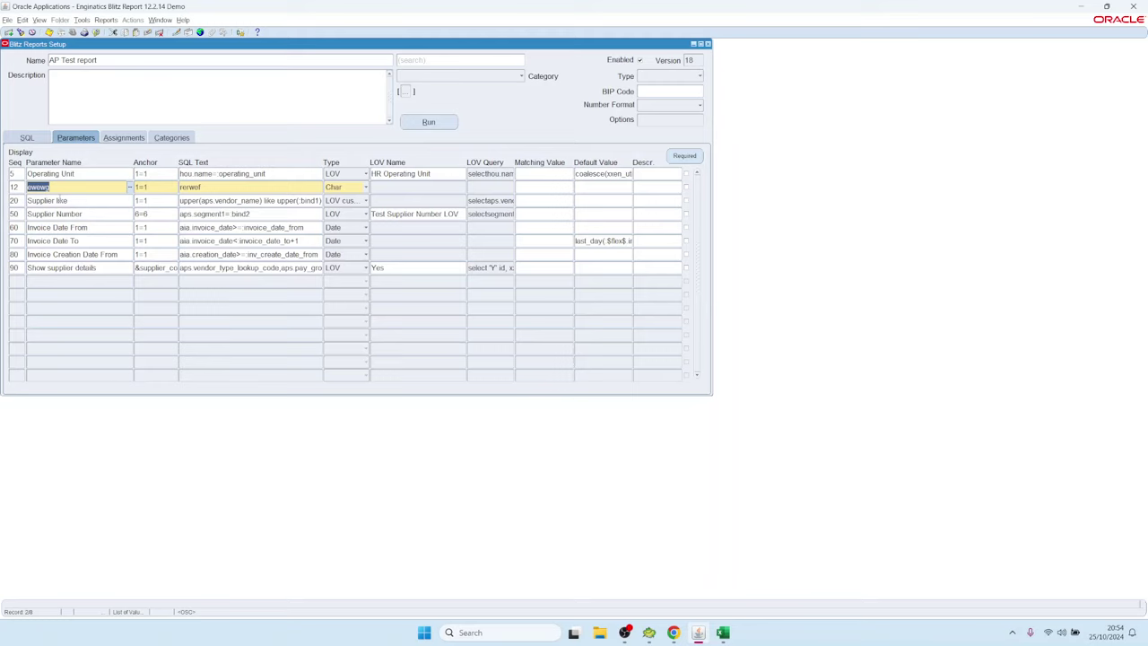
key("ctrl+Down")
type("werwe")
left_click(213, 201)
type("we")
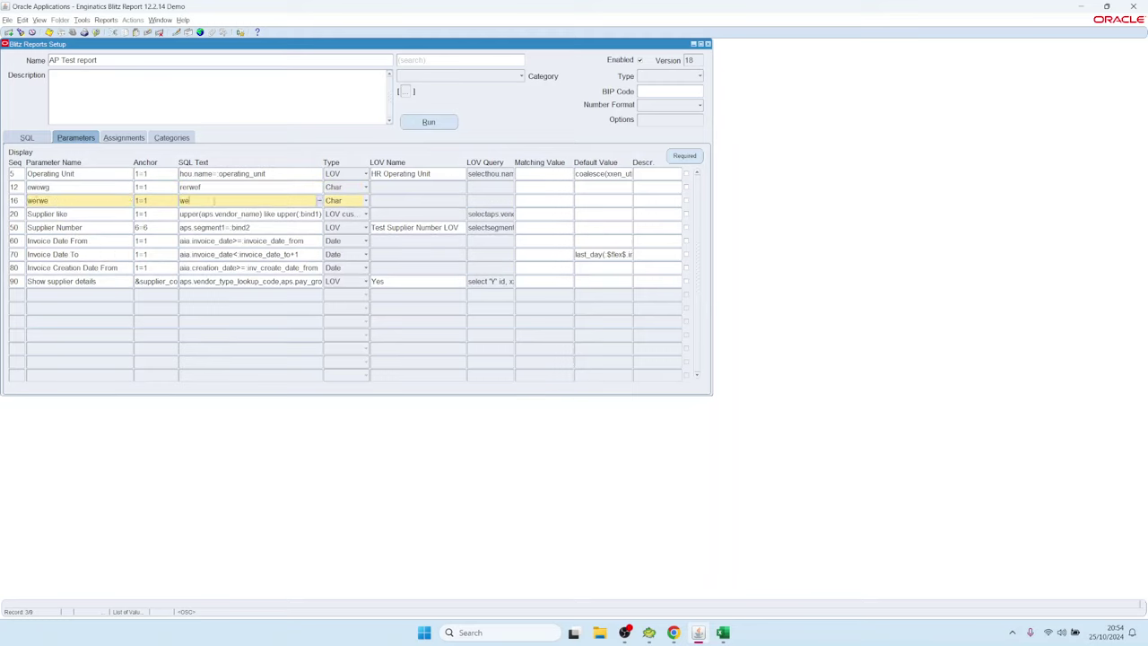
type("wt")
left_click(54, 214)
key("ctrl+s")
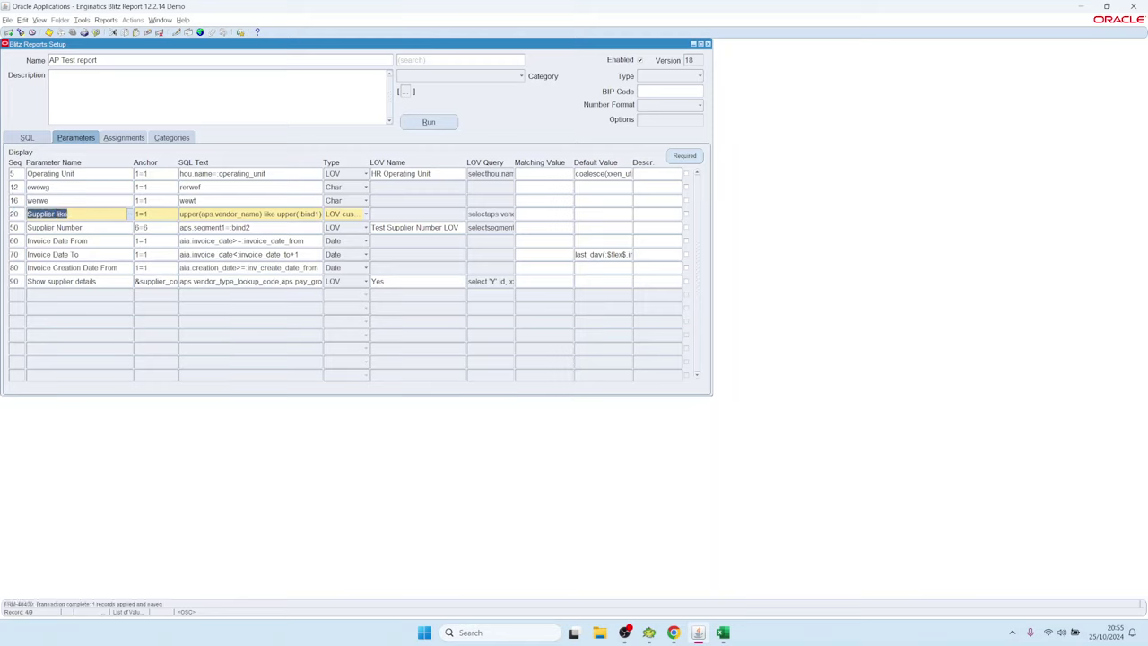
Step: Check the sequence gap between the werwe and Supplier like parameters, and resequence the parameters of AP Test report
left_click(13, 200)
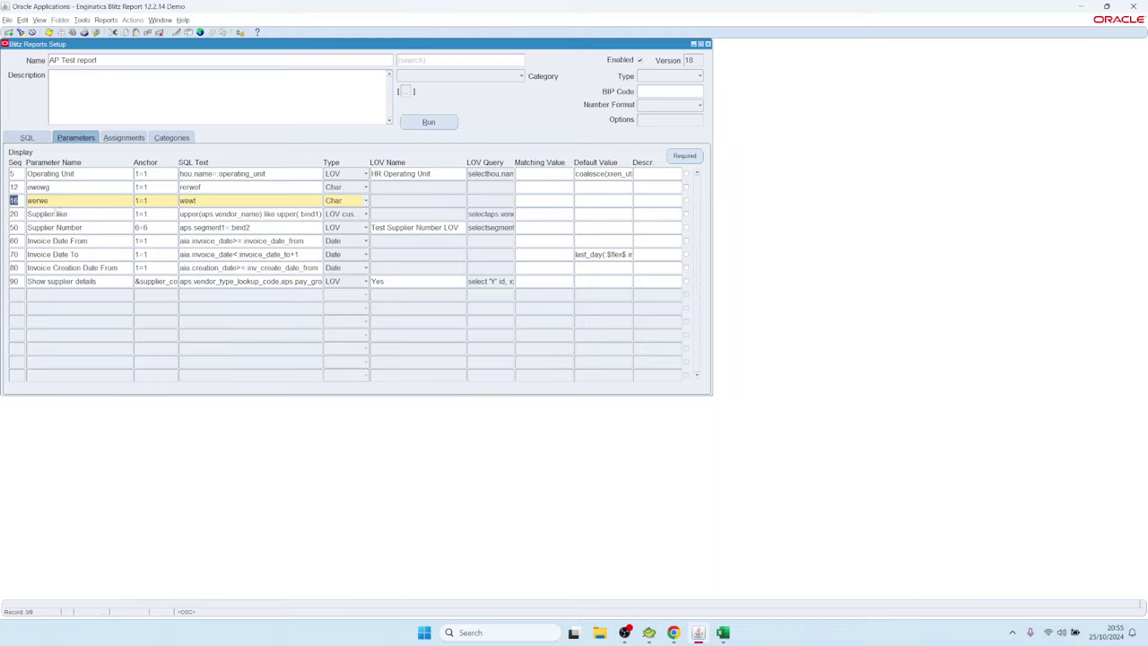
left_click(16, 213)
left_click(17, 200)
left_click(16, 213)
left_click(18, 201)
key("Down")
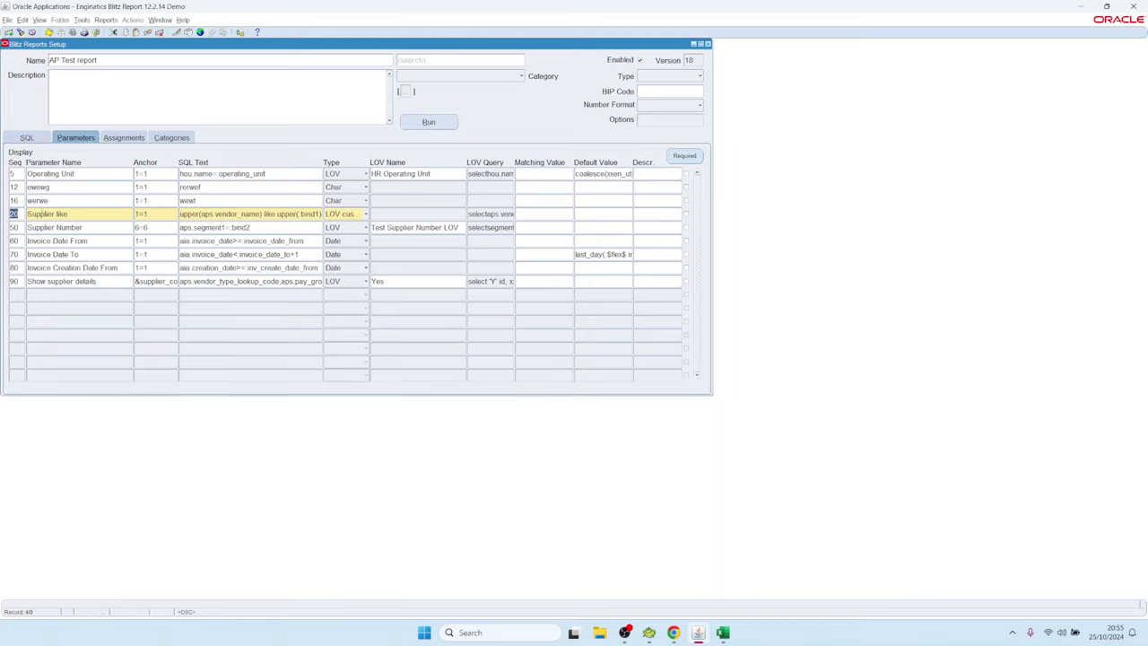
left_click(57, 201)
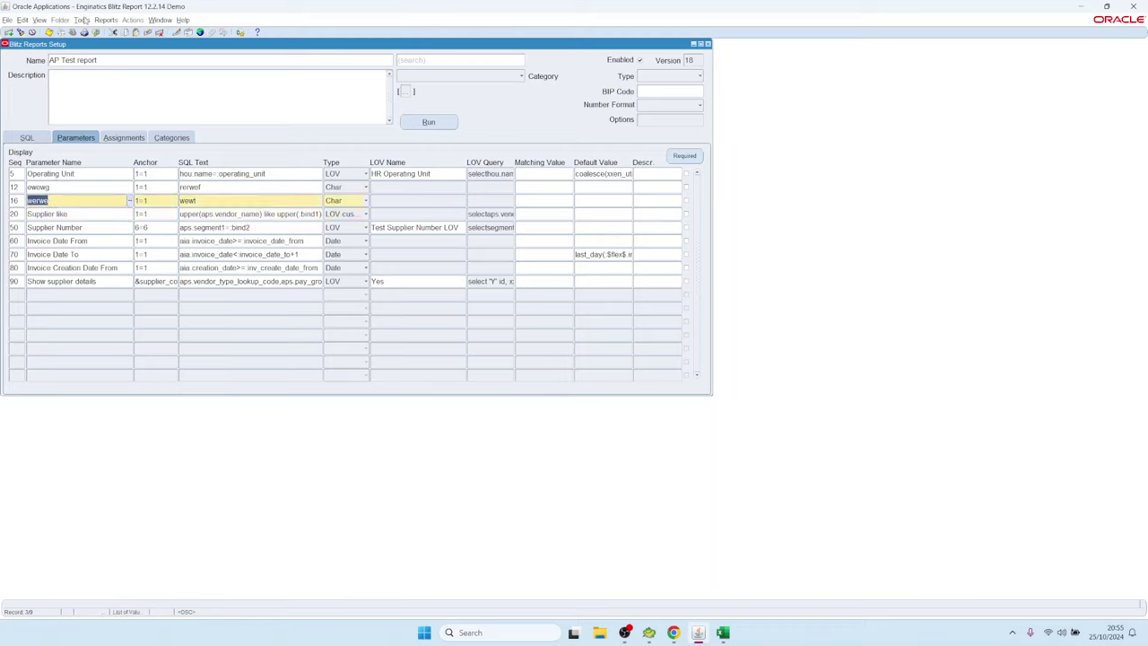
left_click(82, 20)
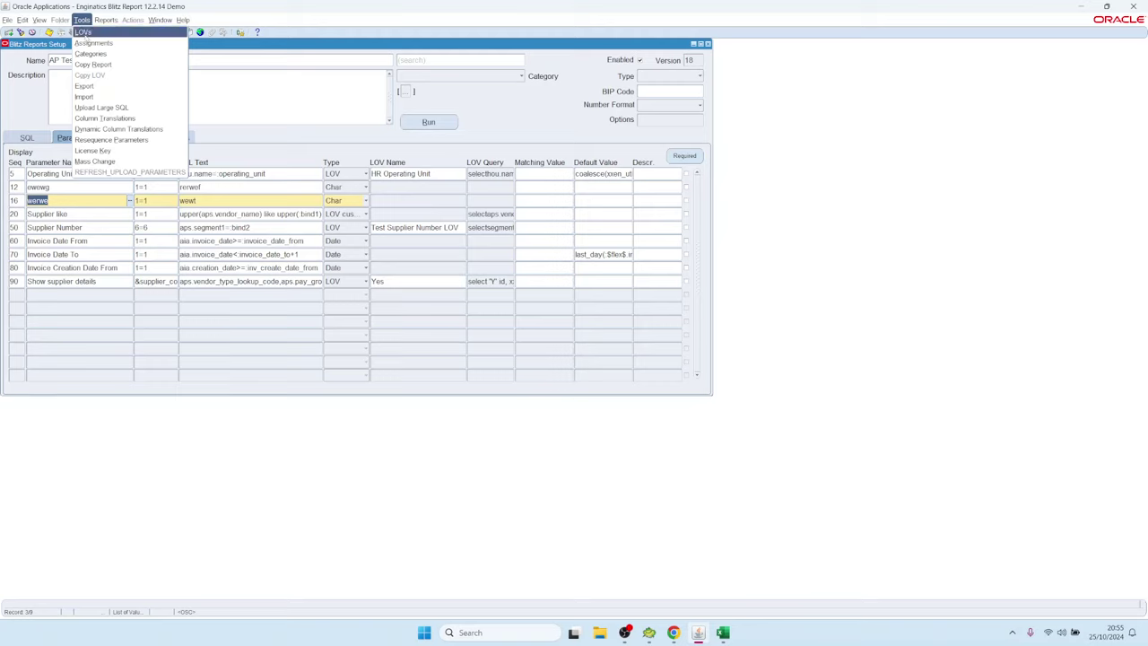
left_click(123, 141)
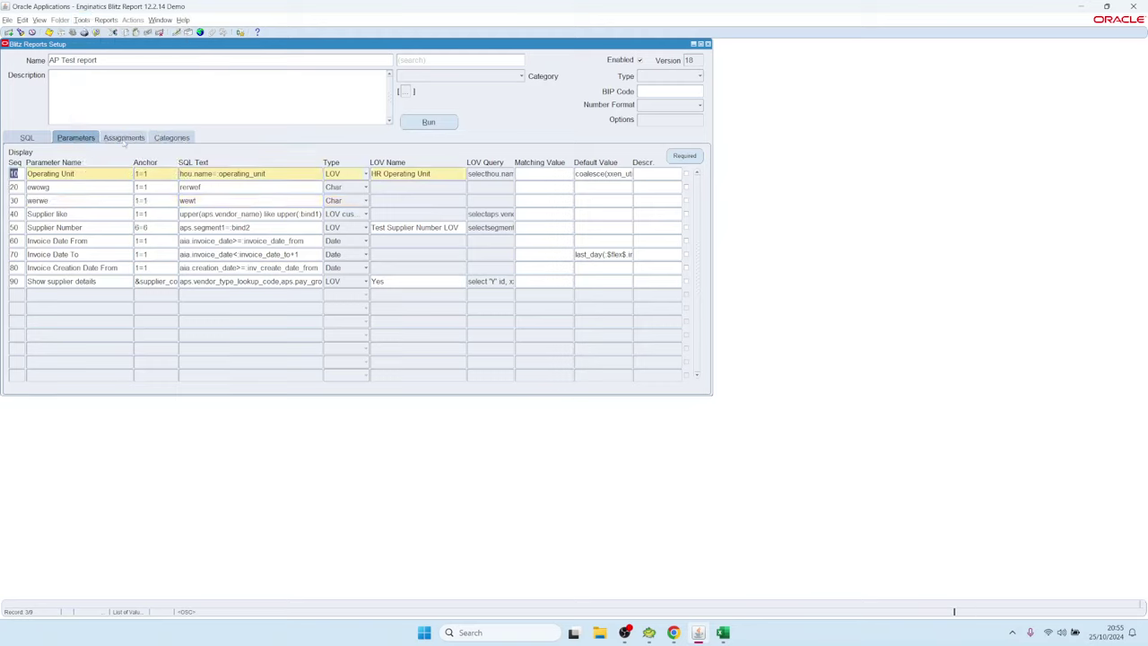
Step: Review the new sequence numbers of the Operating Unit, ewewg and werwe parameters
left_click(14, 186)
left_click(14, 200)
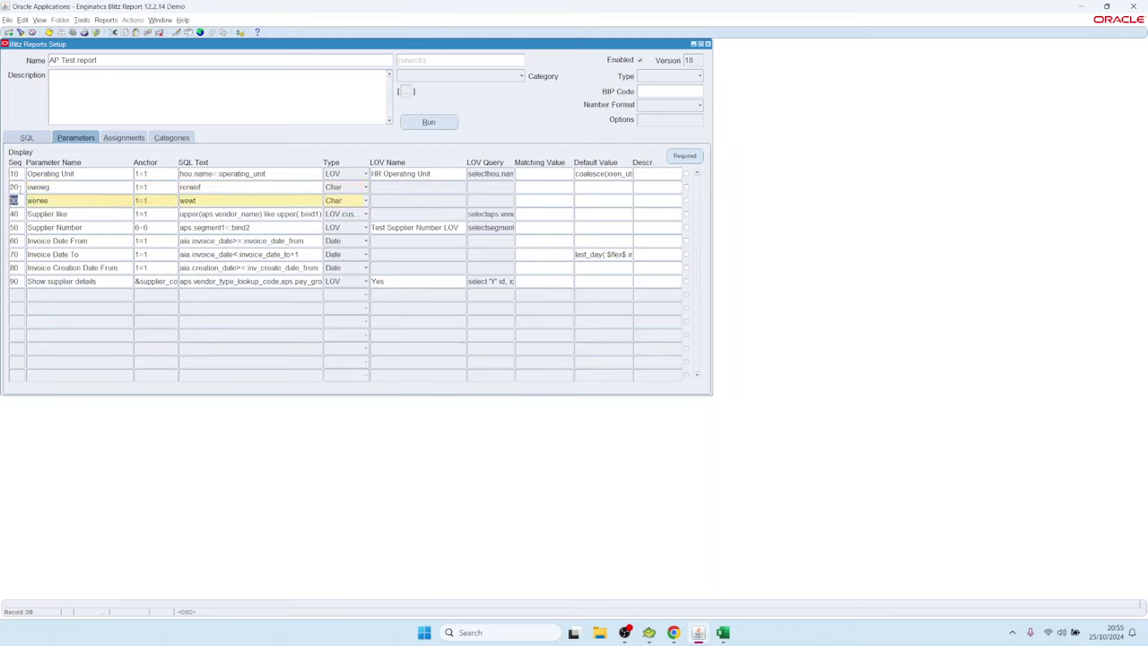
left_click(14, 173)
left_click(14, 186)
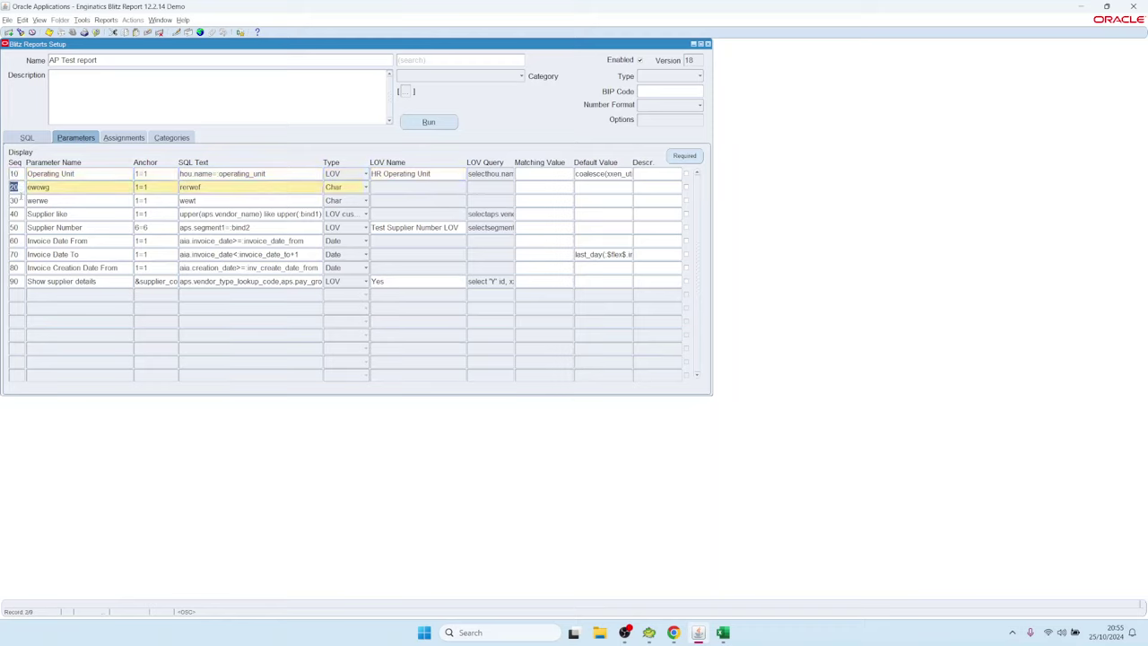
left_click(16, 200)
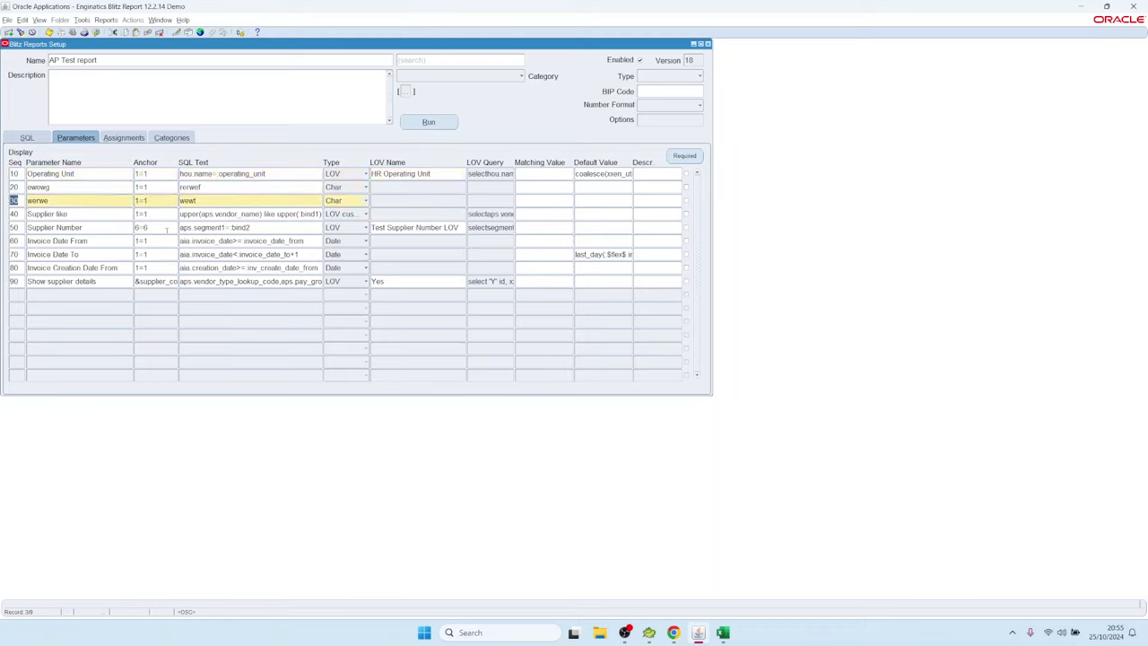